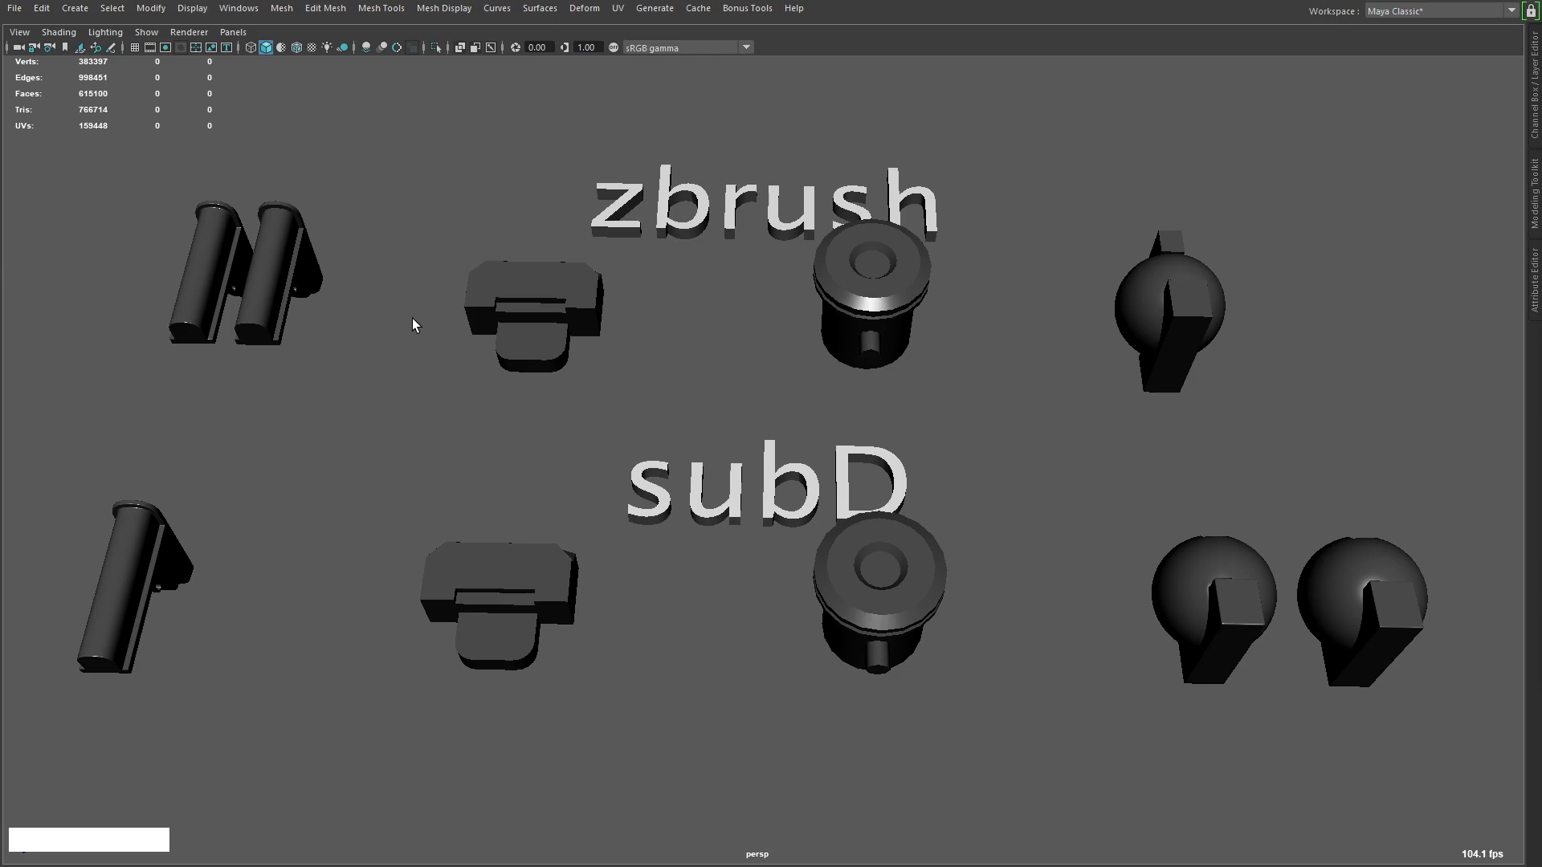
Examine the undersides of the two zbrush-row brackets, comparing the edges around their curved insets
left_click_drag(412, 318, 281, 233)
key("f")
left_click_drag(1051, 474, 995, 303, "alt")
right_click_drag(995, 303, 1028, 307, "alt")
left_click_drag(1028, 306, 975, 288, "alt")
left_click(975, 287)
middle_click_drag(1015, 350, 1018, 360, "alt")
left_click_drag(1018, 359, 554, 490, "alt")
left_click(681, 361)
left_click_drag(680, 362, 640, 411, "alt")
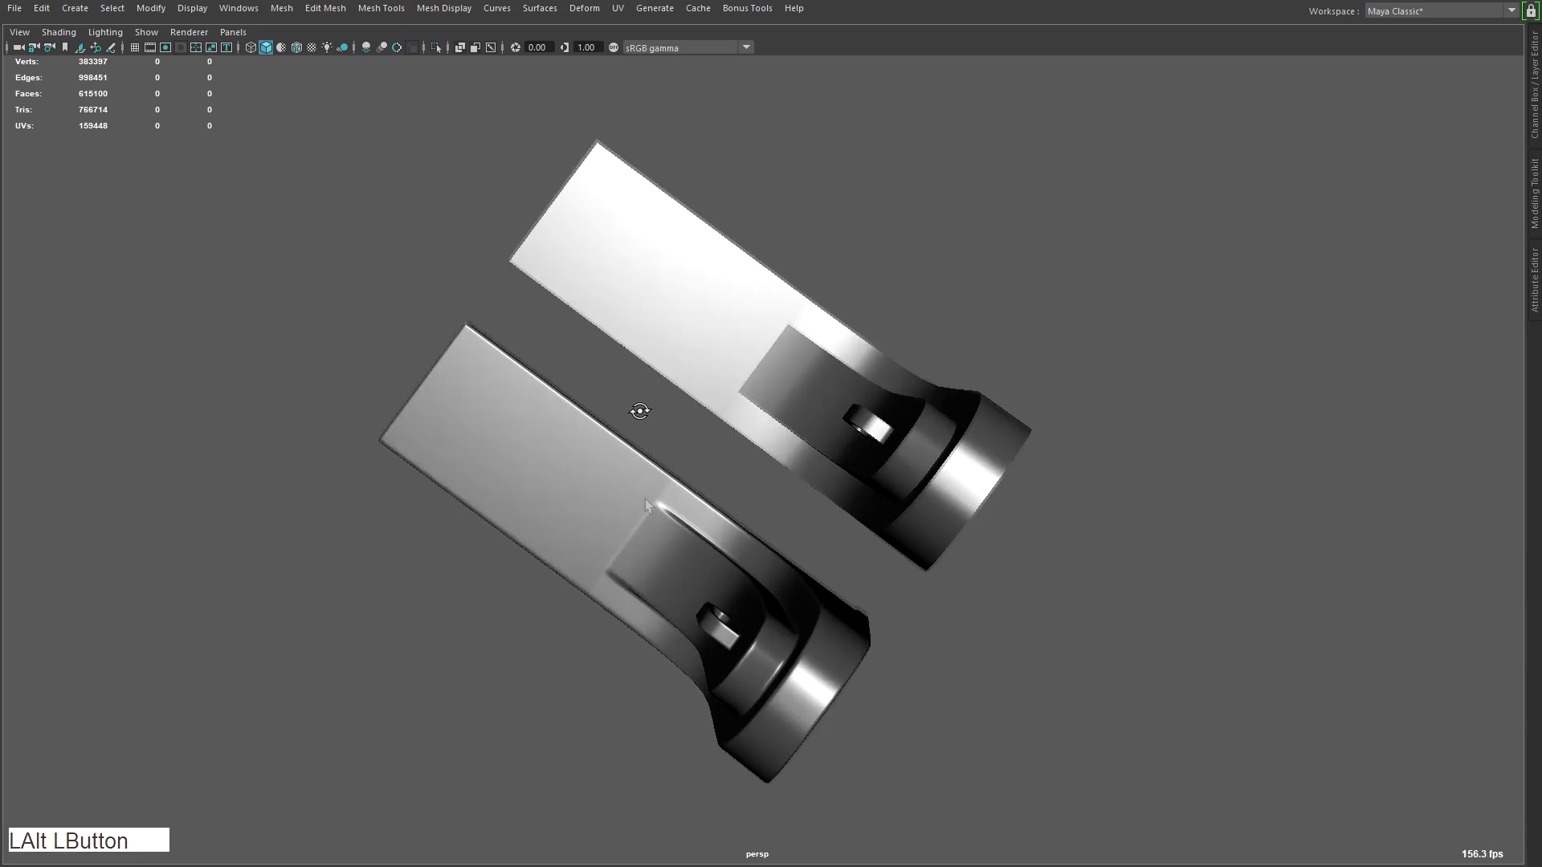
right_click_drag(640, 411, 692, 458, "alt")
middle_click_drag(691, 458, 709, 447, "alt")
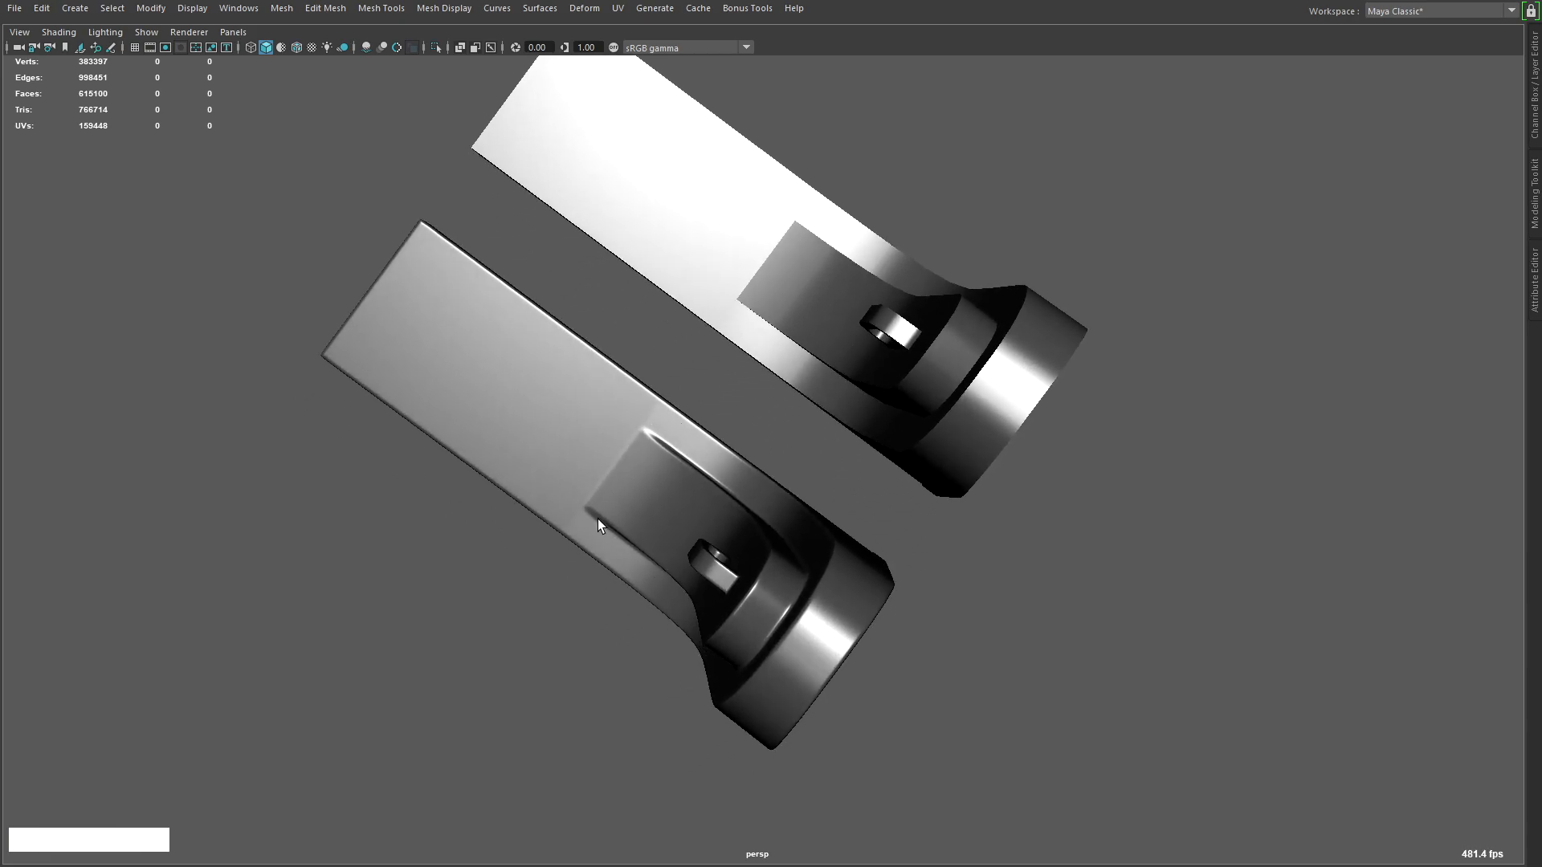
left_click_drag(641, 446, 639, 391, "alt")
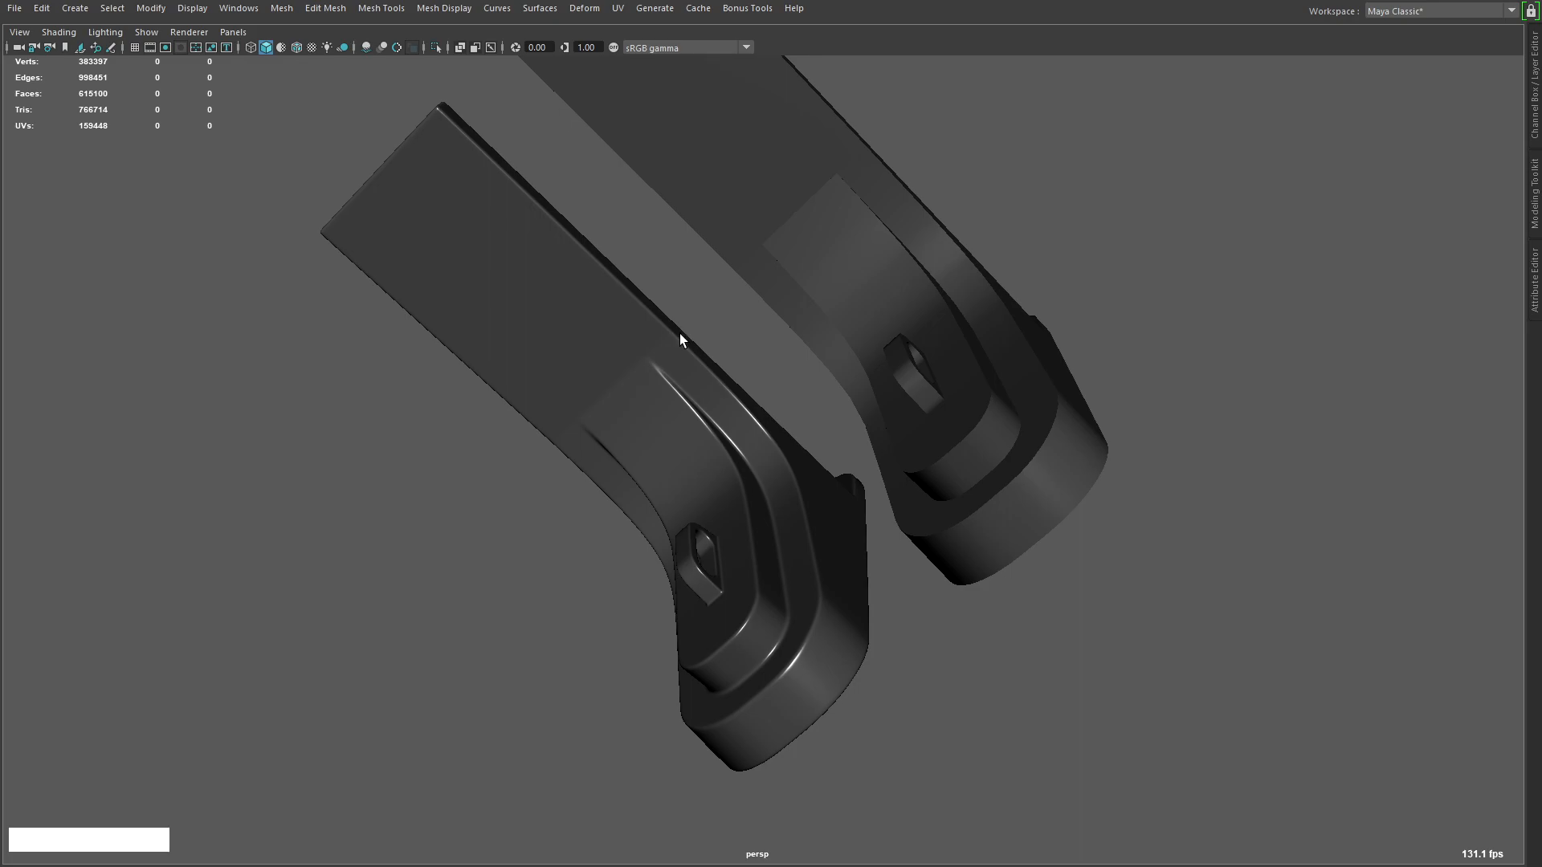
Compare the soft-edged and hard-edged brackets from the side, front and below
middle_click_drag(602, 400, 667, 389, "alt")
left_click_drag(668, 389, 875, 353, "alt")
left_click_drag(990, 316, 951, 474)
middle_click_drag(951, 474, 836, 381, "alt")
mouse_move(835, 381)
left_mouse_down("alt")
mouse_move(816, 382)
mouse_move(831, 382)
left_mouse_up("alt")
key("f")
left_click_drag(691, 402, 722, 329, "alt")
left_click(1044, 371)
right_click_drag(1044, 371, 1116, 374, "alt")
left_click_drag(1116, 374, 1084, 337, "alt")
middle_click_drag(1084, 338, 1040, 369, "alt")
left_click_drag(1040, 369, 1074, 385, "alt")
middle_click_drag(1074, 384, 1022, 389, "alt")
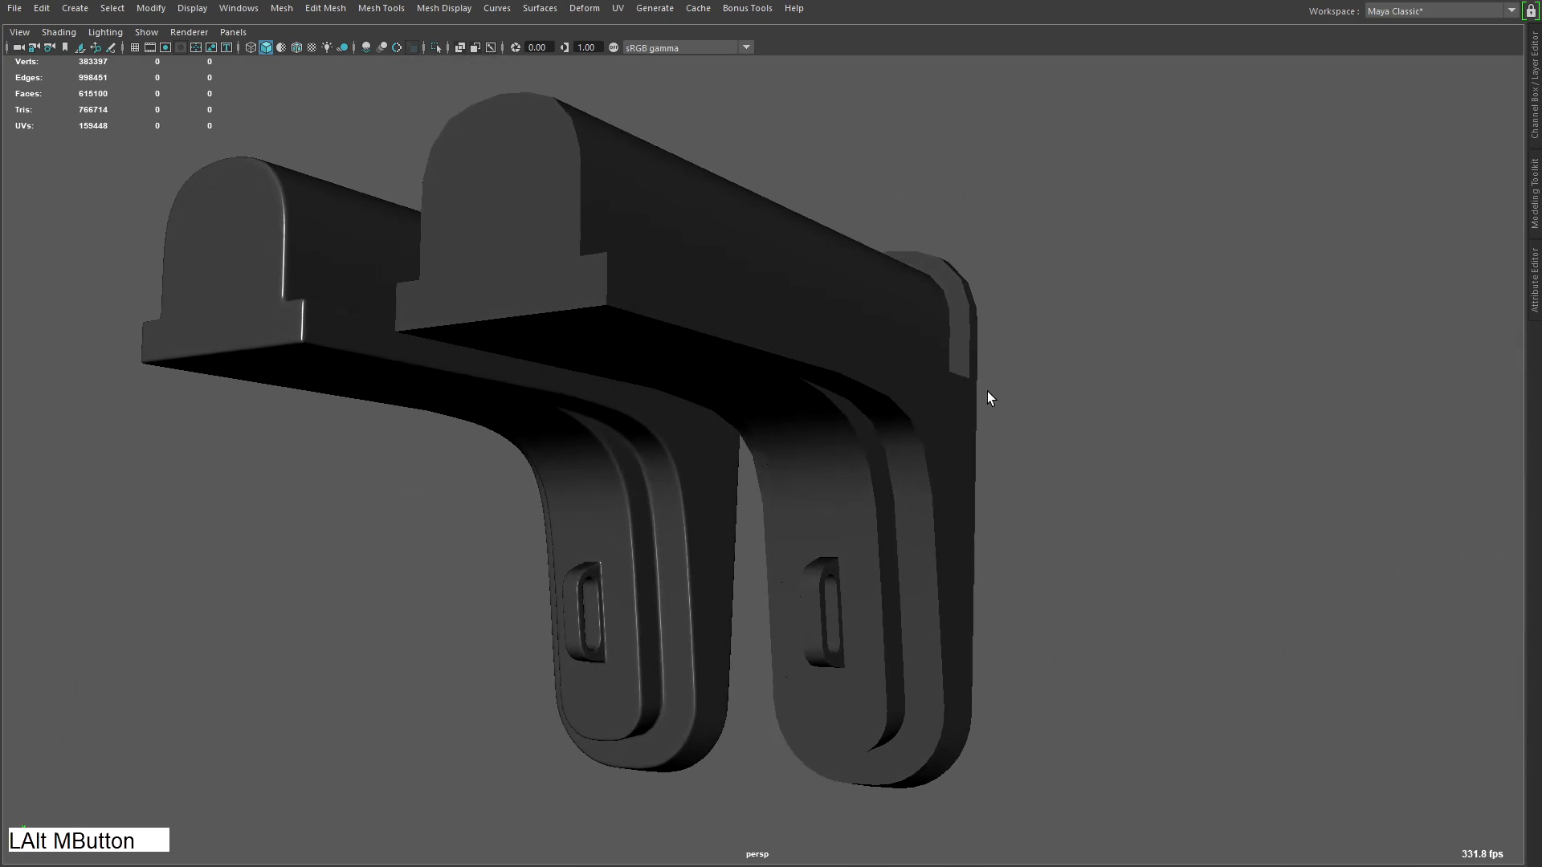
left_click(948, 492)
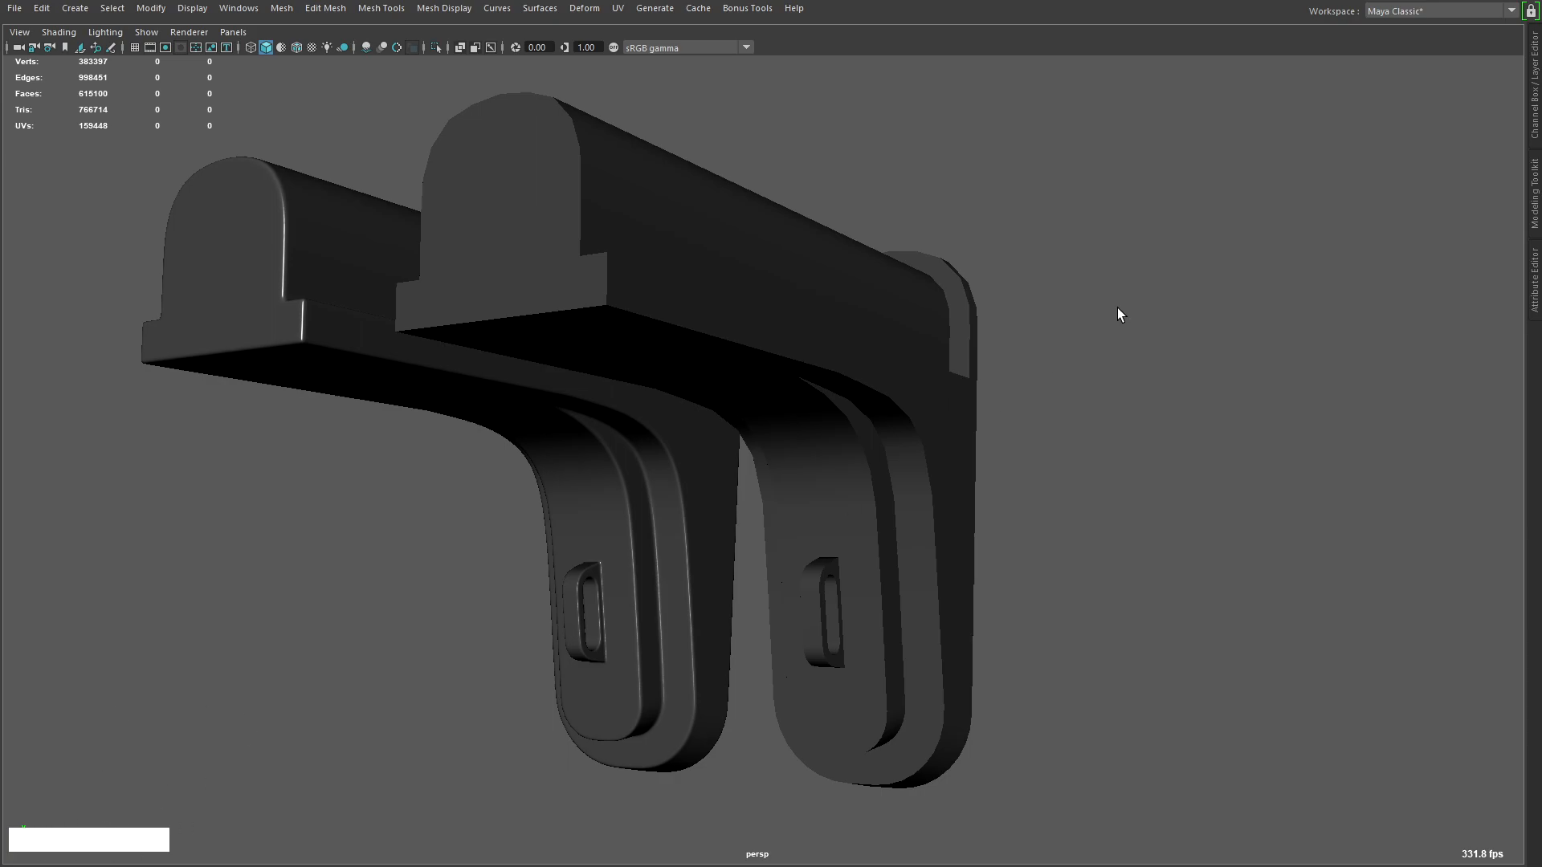
Isolate the hard-edged bracket's main body for inspection and return to the full scene
left_click_drag(1025, 371, 951, 400, "alt")
left_click(950, 401)
left_click_drag(1052, 435, 1039, 629, "alt")
middle_click_drag(1039, 629, 912, 424, "alt")
right_click_drag(912, 423, 1077, 441, "alt")
left_click_drag(1077, 440, 1052, 438, "alt")
middle_click_drag(1052, 438, 1108, 489, "alt")
key("ctrl+1")
left_click_drag(1011, 400, 974, 393, "alt")
key("ctrl+1")
left_click_drag(1080, 458, 889, 522, "alt")
Select all three pieces of the hard-edged bracket to examine how it is assembled
left_click_drag(971, 431, 816, 480, "alt")
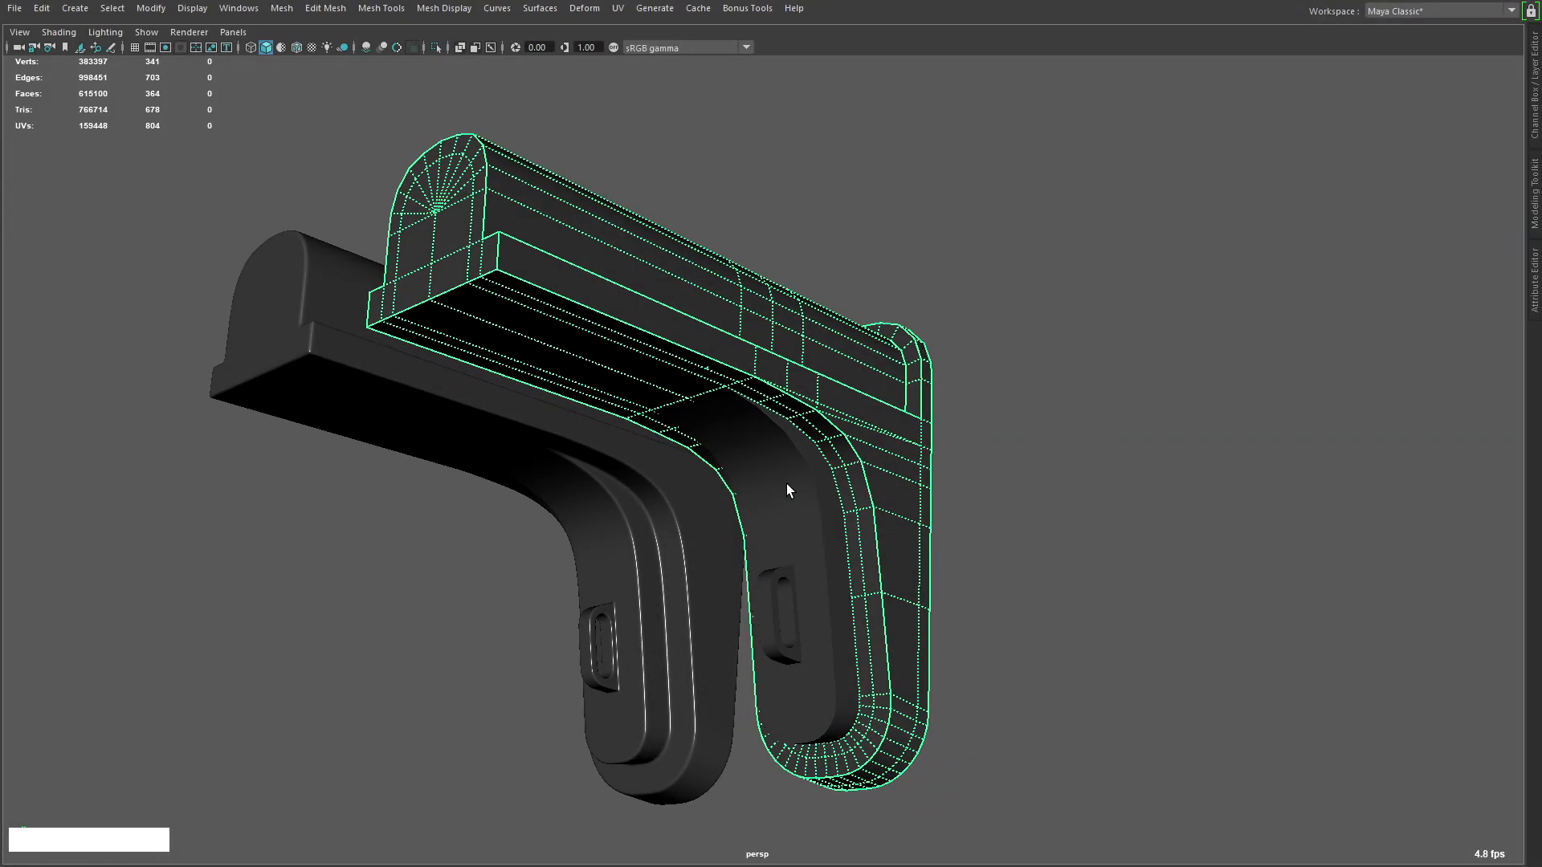
left_click_drag(946, 407, 802, 522, "shift")
right_click_drag(1092, 491, 1063, 499, "alt")
left_click_drag(1052, 491, 981, 441, "alt")
right_click_drag(996, 454, 1193, 516, "alt")
right_click_drag(1001, 574, 997, 426, "alt")
left_click_drag(998, 426, 872, 519, "alt")
left_click(739, 566)
left_click_drag(874, 425, 901, 374, "alt")
left_click_drag(889, 365, 711, 647)
left_click_drag(827, 574, 867, 596, "alt")
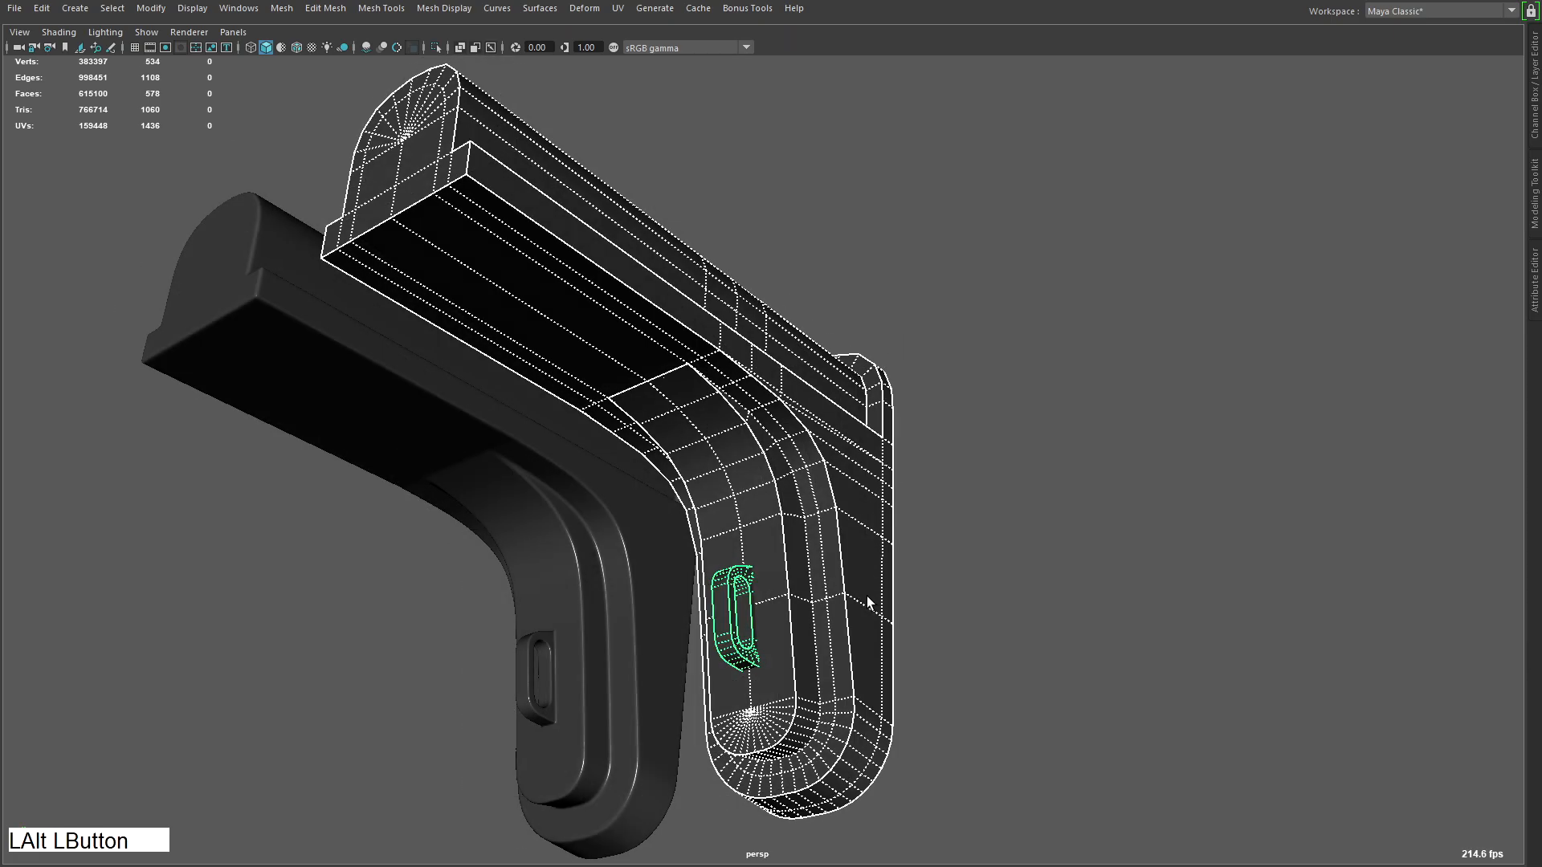
Select the curved inset strip to examine its wireframe and clear the selection
left_click(791, 484)
left_click(767, 480)
left_click_drag(835, 481, 973, 378, "alt")
left_click(968, 472)
left_click_drag(974, 468, 1032, 493, "alt")
left_click(814, 421)
mouse_move(994, 441)
left_mouse_down("alt")
mouse_move(960, 465)
mouse_move(994, 441)
left_mouse_up("alt")
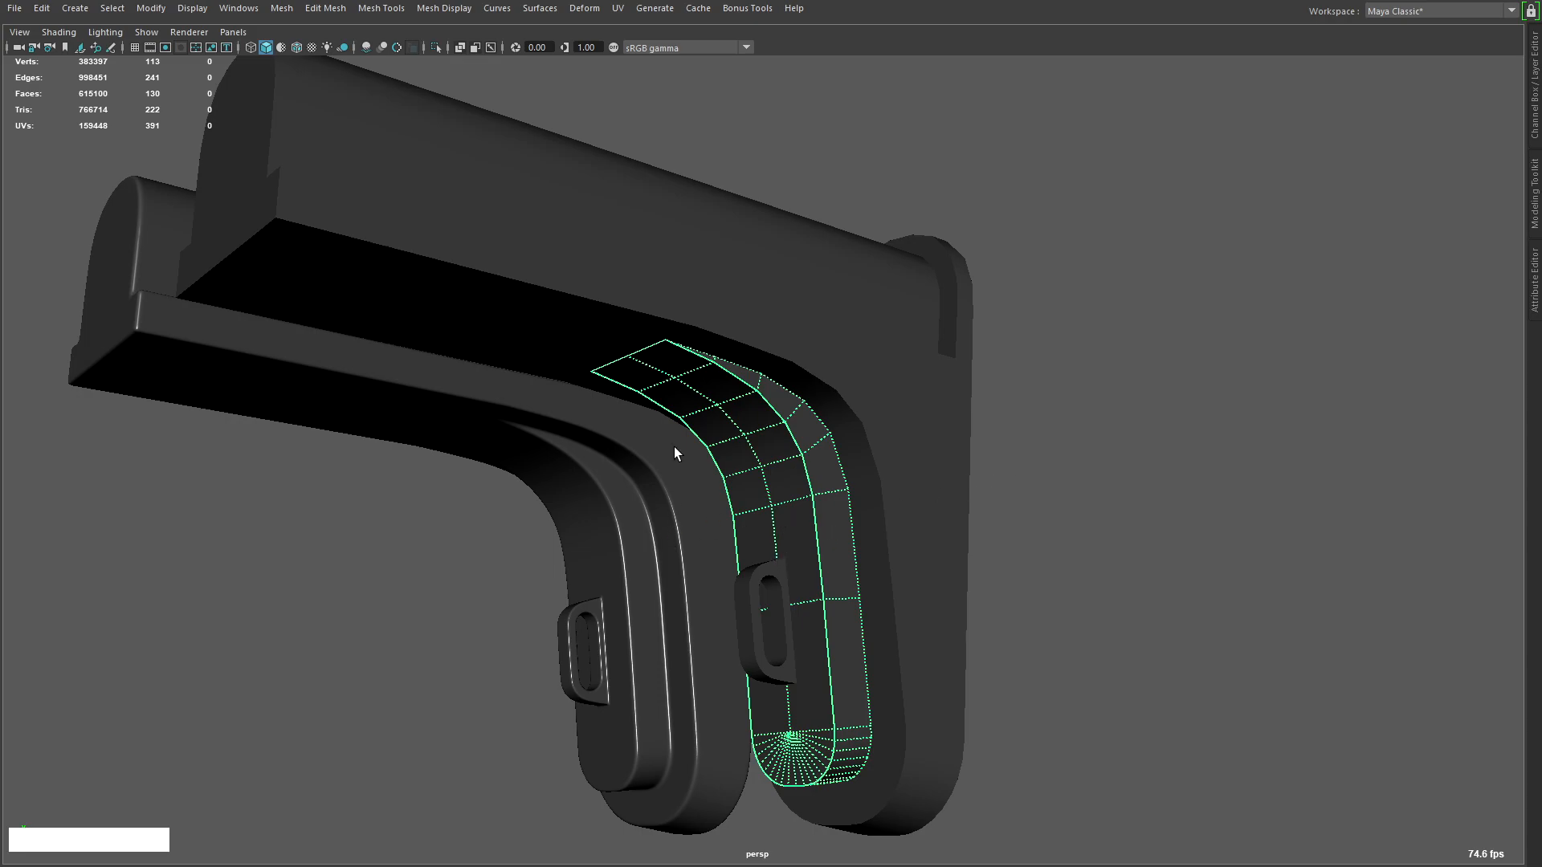
left_click(927, 412)
left_click_drag(902, 438, 679, 397, "alt")
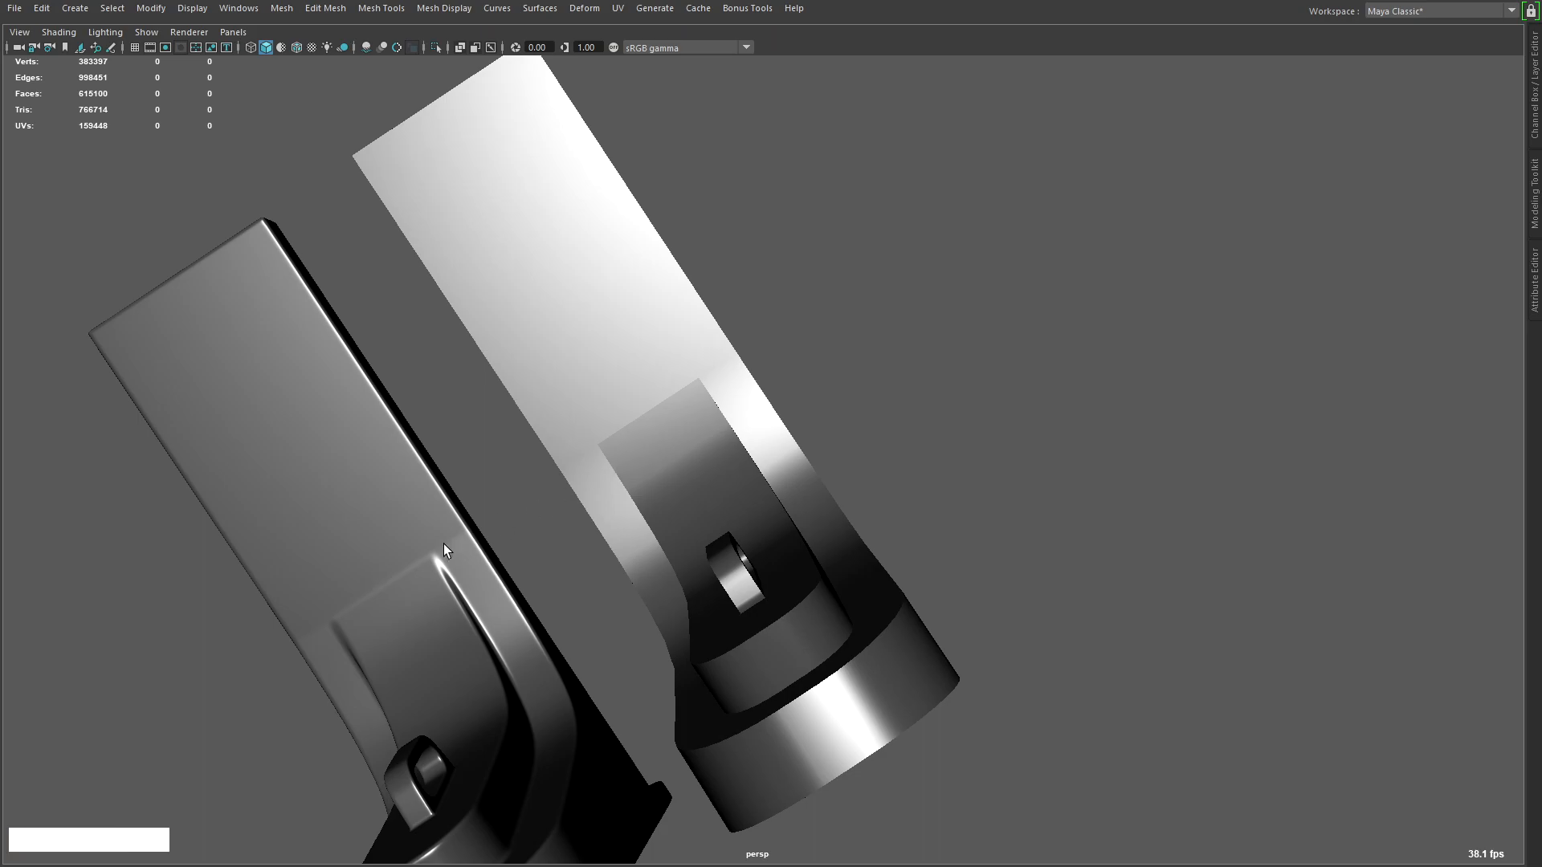
Examine the intersections between the body, curved inset and slotted loop on both brackets
left_click_drag(325, 636, 919, 455, "alt")
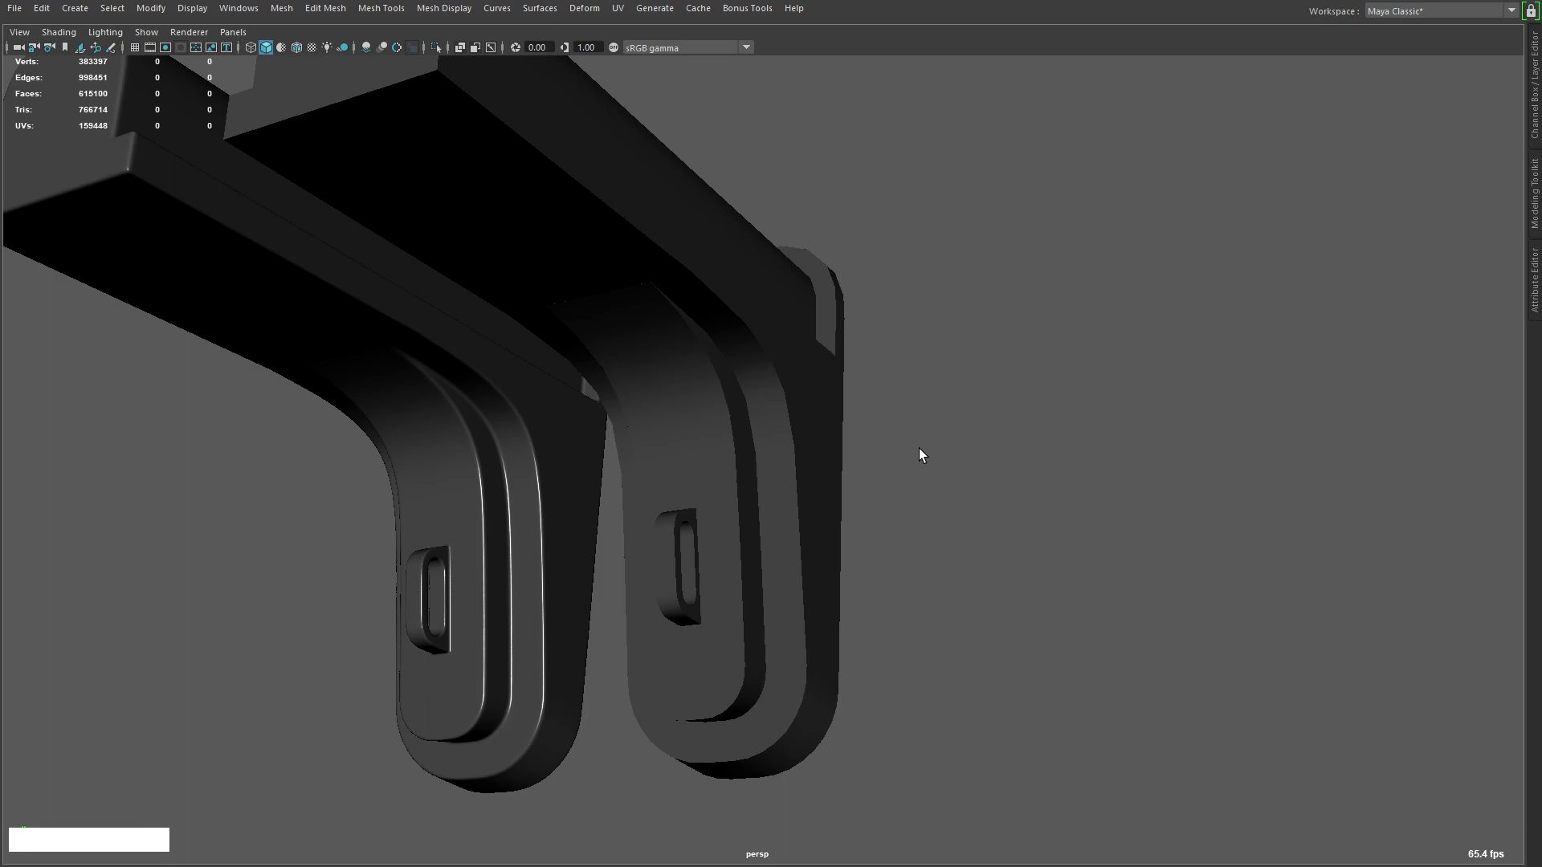
left_click_drag(918, 451, 922, 434, "alt")
middle_click_drag(715, 537, 778, 505, "alt")
left_click_drag(777, 506, 773, 475, "alt")
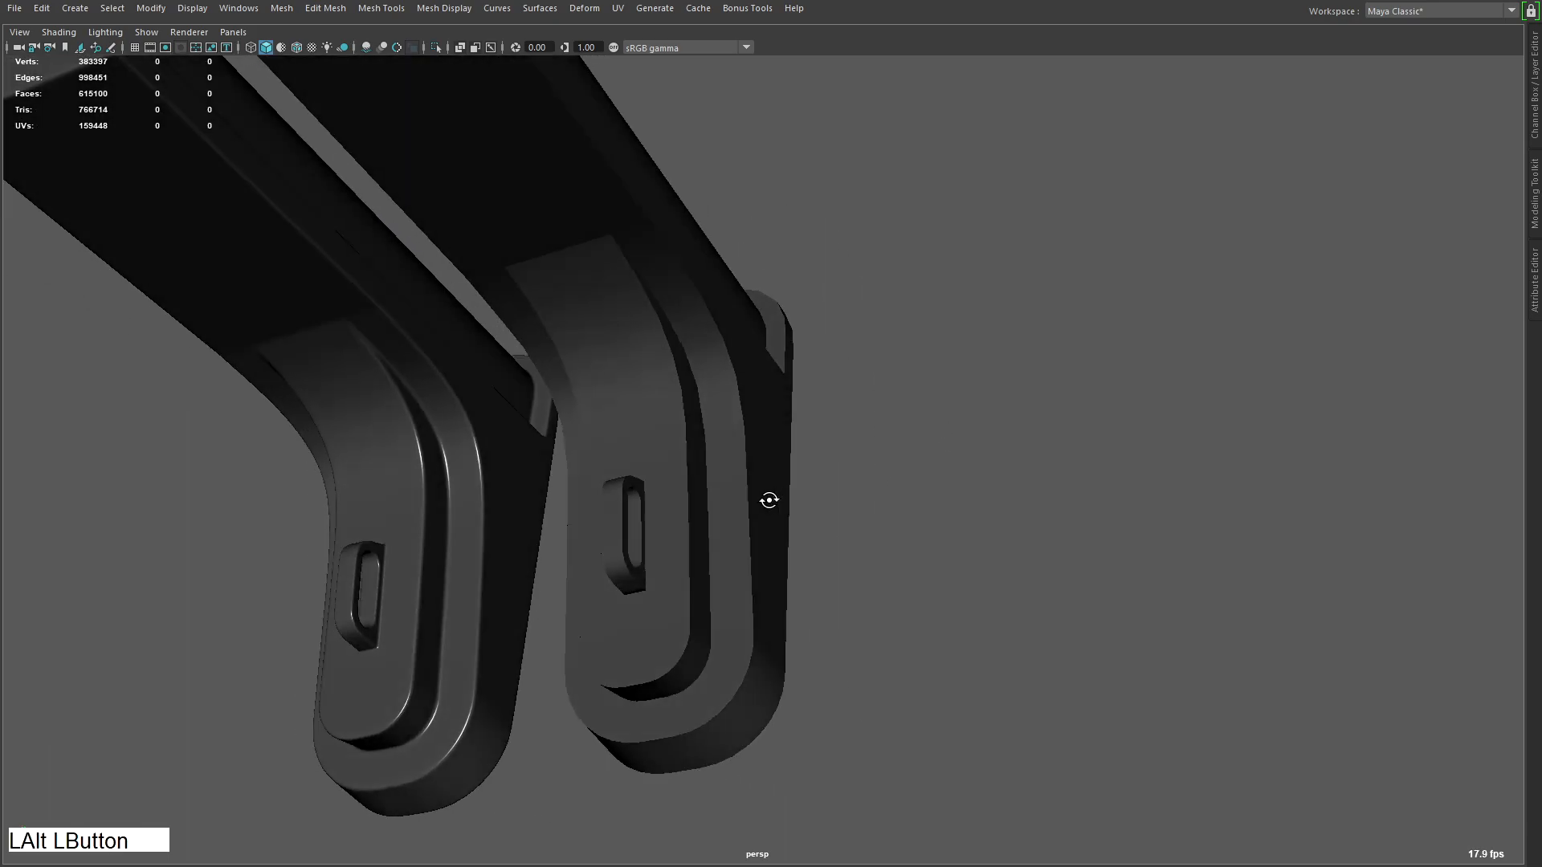
middle_click_drag(773, 475, 798, 492, "alt")
left_click_drag(798, 492, 787, 495, "alt")
right_click_drag(787, 495, 795, 496, "alt")
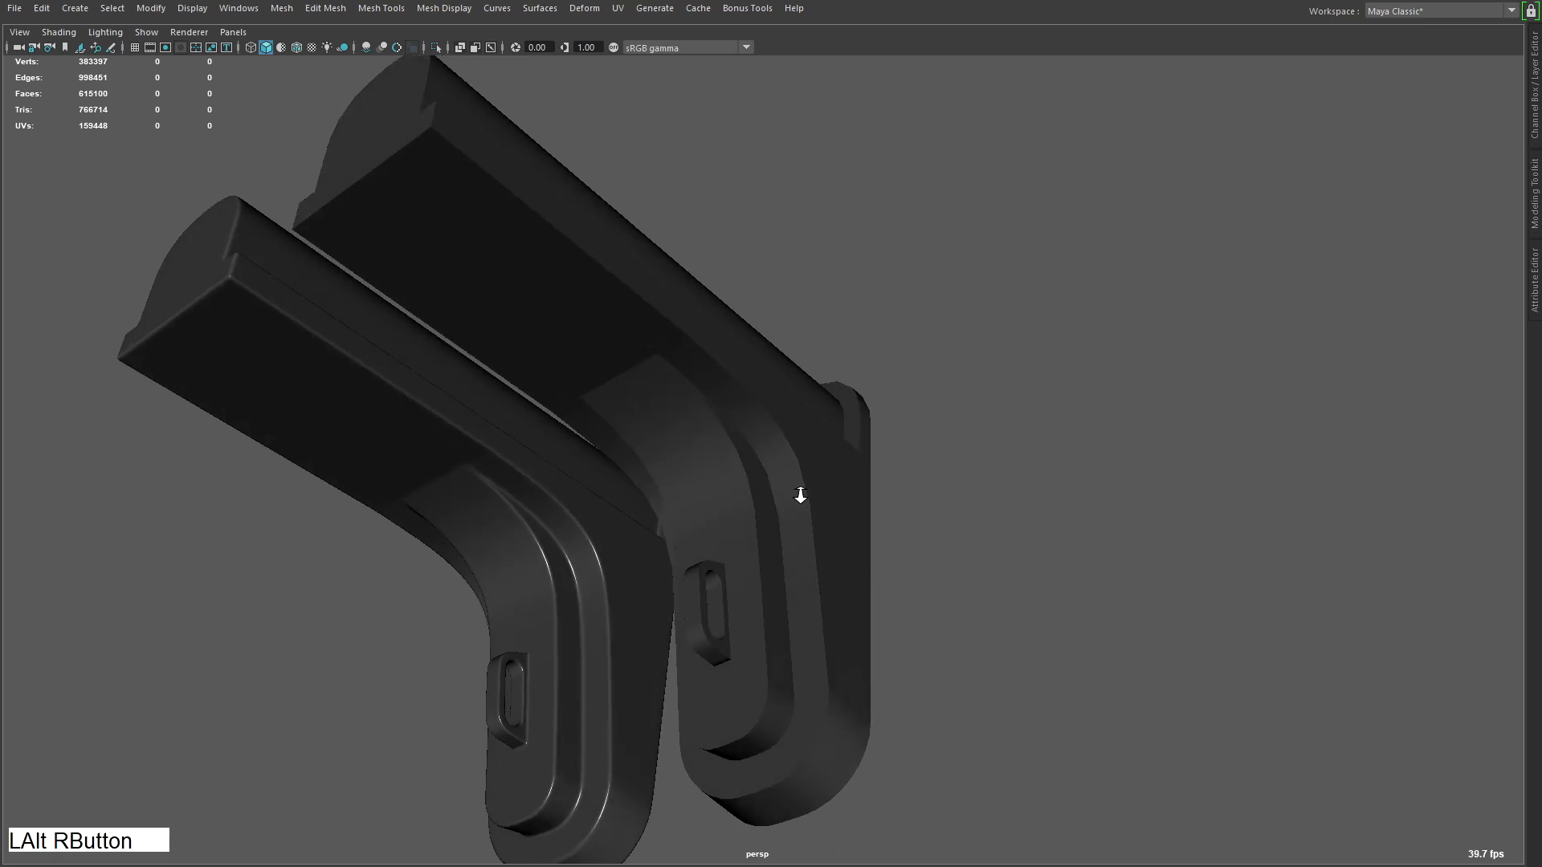
right_click_drag(795, 496, 835, 500, "alt")
middle_click_drag(835, 500, 831, 471, "alt")
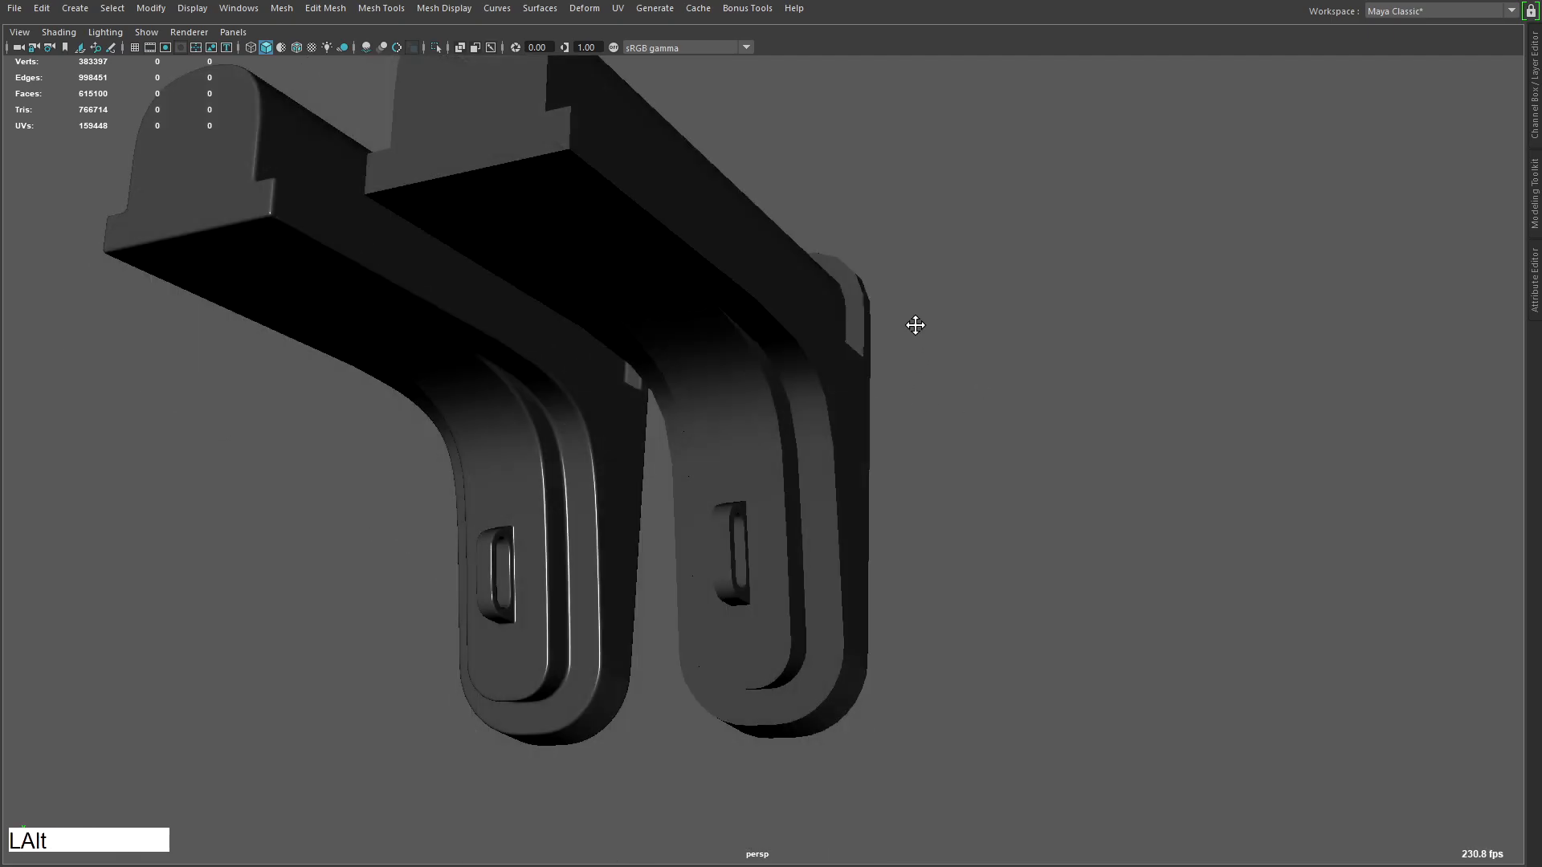
mouse_move(915, 323)
left_mouse_down("alt")
mouse_move(887, 376)
mouse_move(928, 373)
mouse_move(926, 345)
left_mouse_up("alt")
left_click(886, 375)
middle_click_drag(973, 468, 940, 435, "alt")
Isolate the hard-edged bracket's body to examine its topology, and return to the full scene
left_click(706, 574)
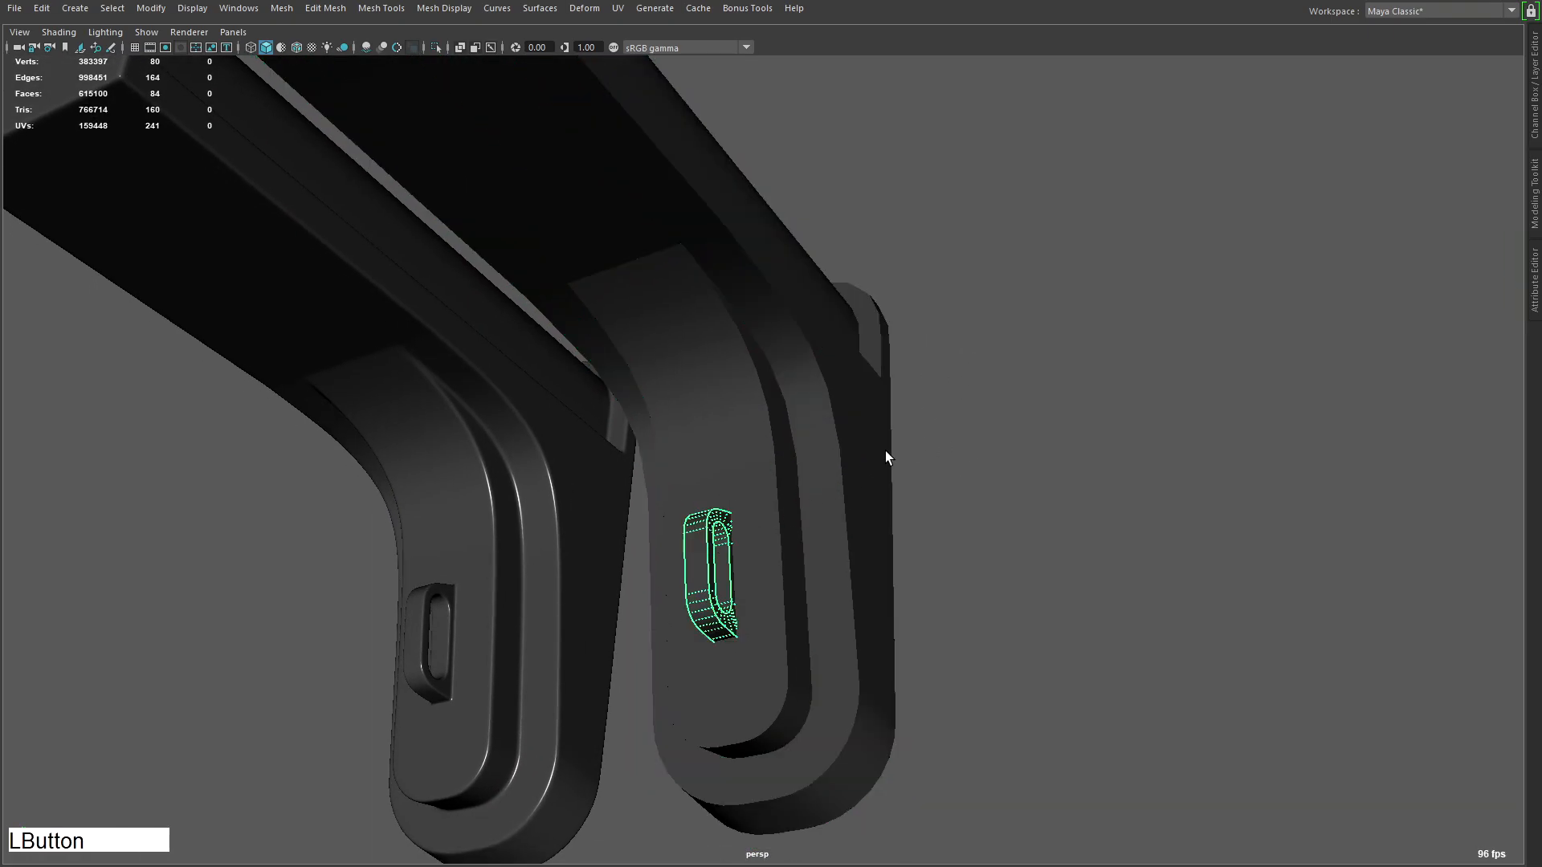
left_click(880, 455)
key("ctrl+1")
mouse_move(911, 402)
left_mouse_down("alt")
mouse_move(916, 461)
mouse_move(967, 430)
mouse_move(891, 378)
left_mouse_up("alt")
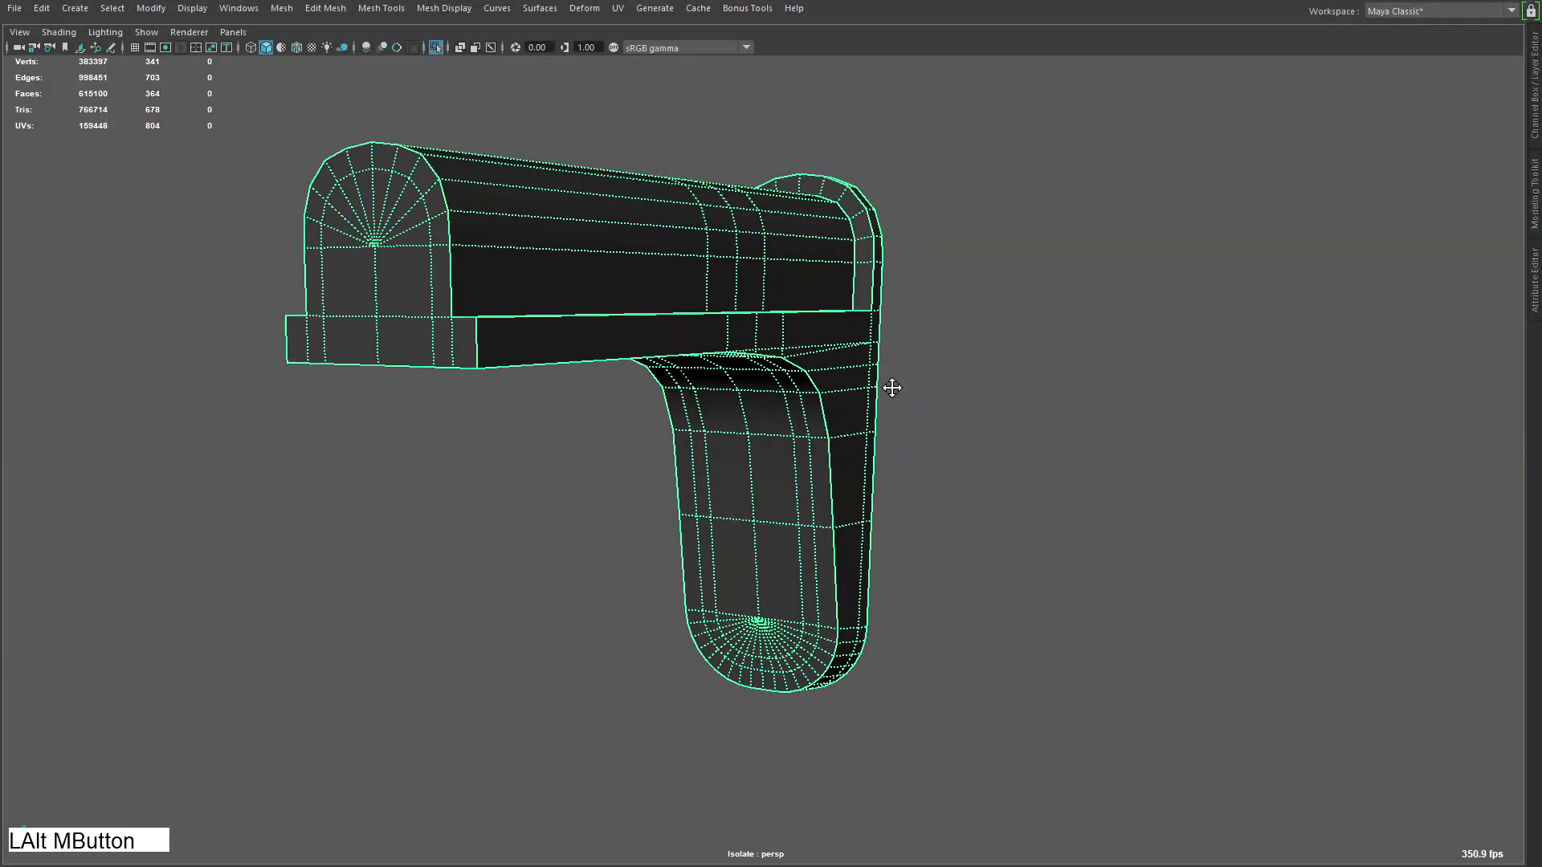
middle_click_drag(891, 378, 884, 392, "alt")
key("ctrl+1")
Restore the standard interface and examine the MEL command behind the hardE shelf button in the Shelf Editor
key("ctrl+space")
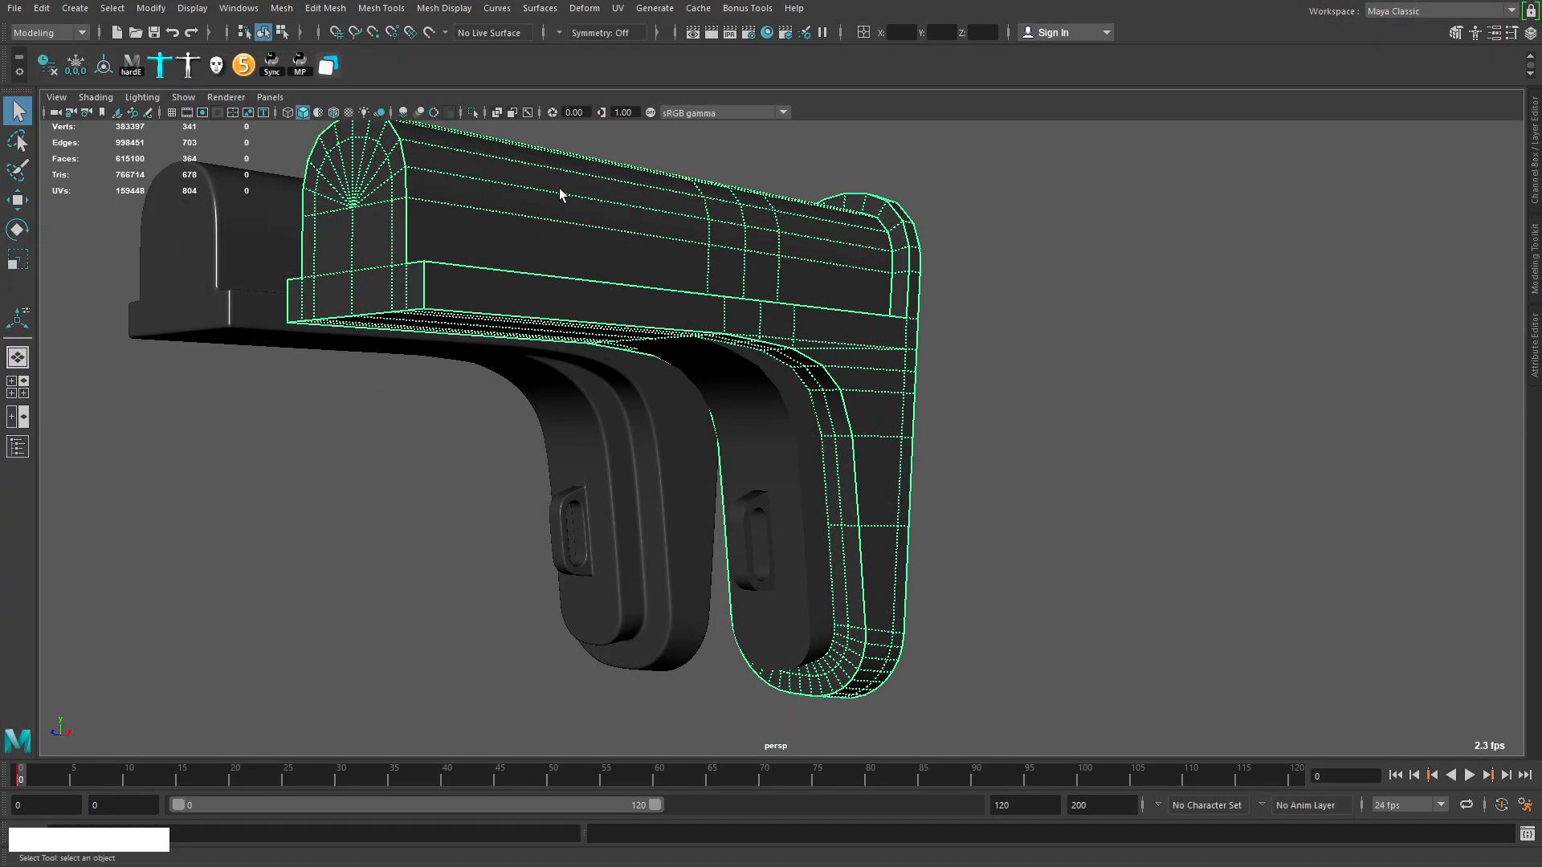
right_click(129, 68)
left_click(174, 93)
left_click_drag(180, 241, 196, 314)
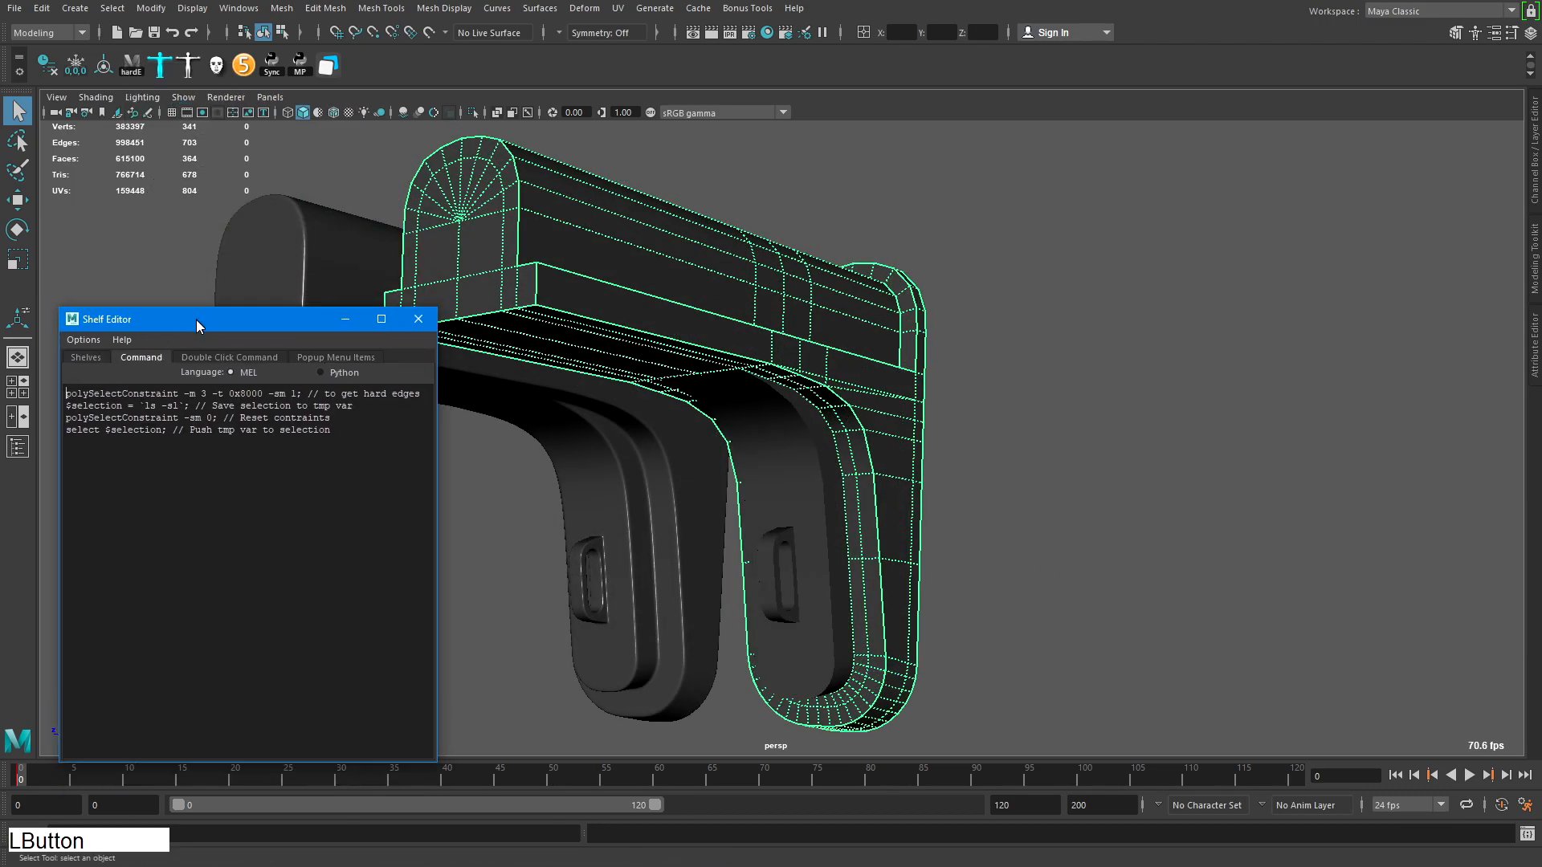
left_click(385, 448)
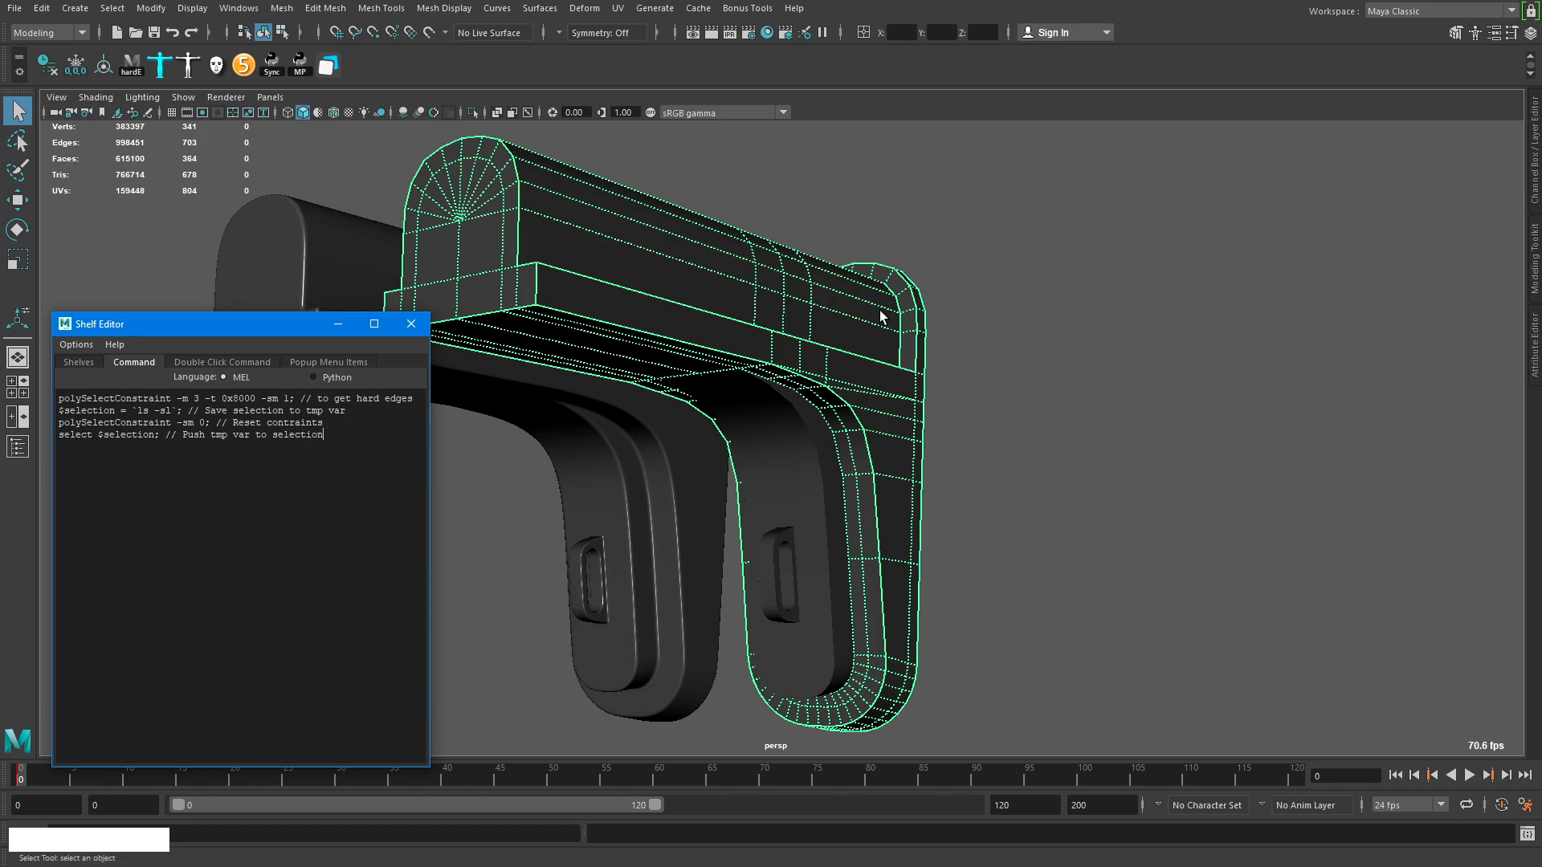
left_click(290, 398)
Select four edges along the side ledge of the hard-edged bracket's body
right_click_drag(566, 298, 553, 267)
left_click(572, 275)
left_click(528, 268, "shift")
left_click_drag(529, 270, 905, 396, "alt")
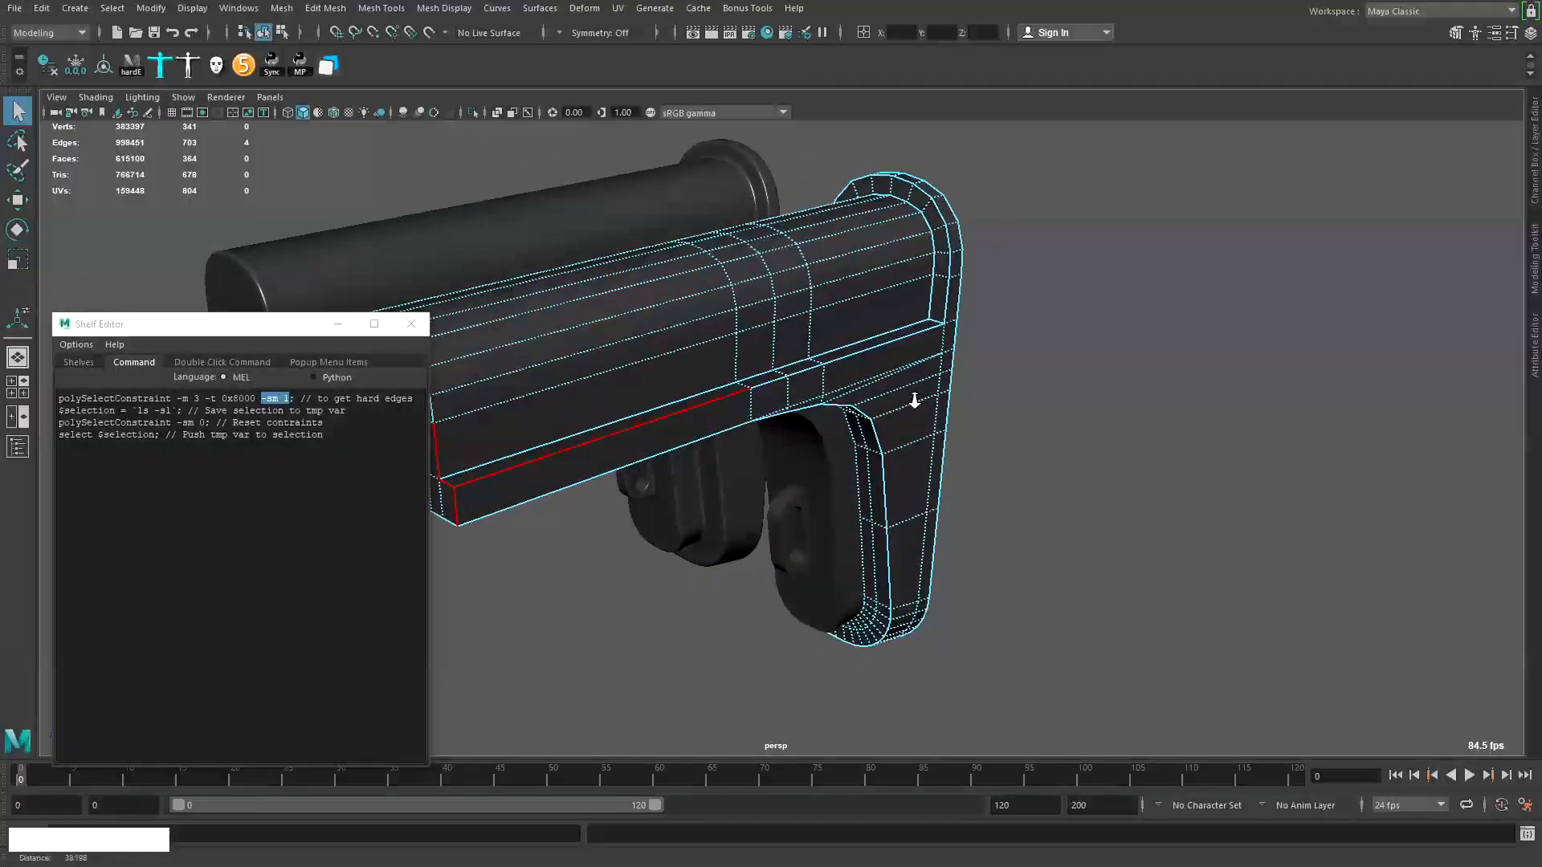
Close the Shelf Editor and examine both brackets from below
middle_click_drag(905, 395, 1045, 411, "alt")
right_click_drag(1046, 411, 1033, 348, "alt")
left_click_drag(1033, 347, 984, 364, "alt")
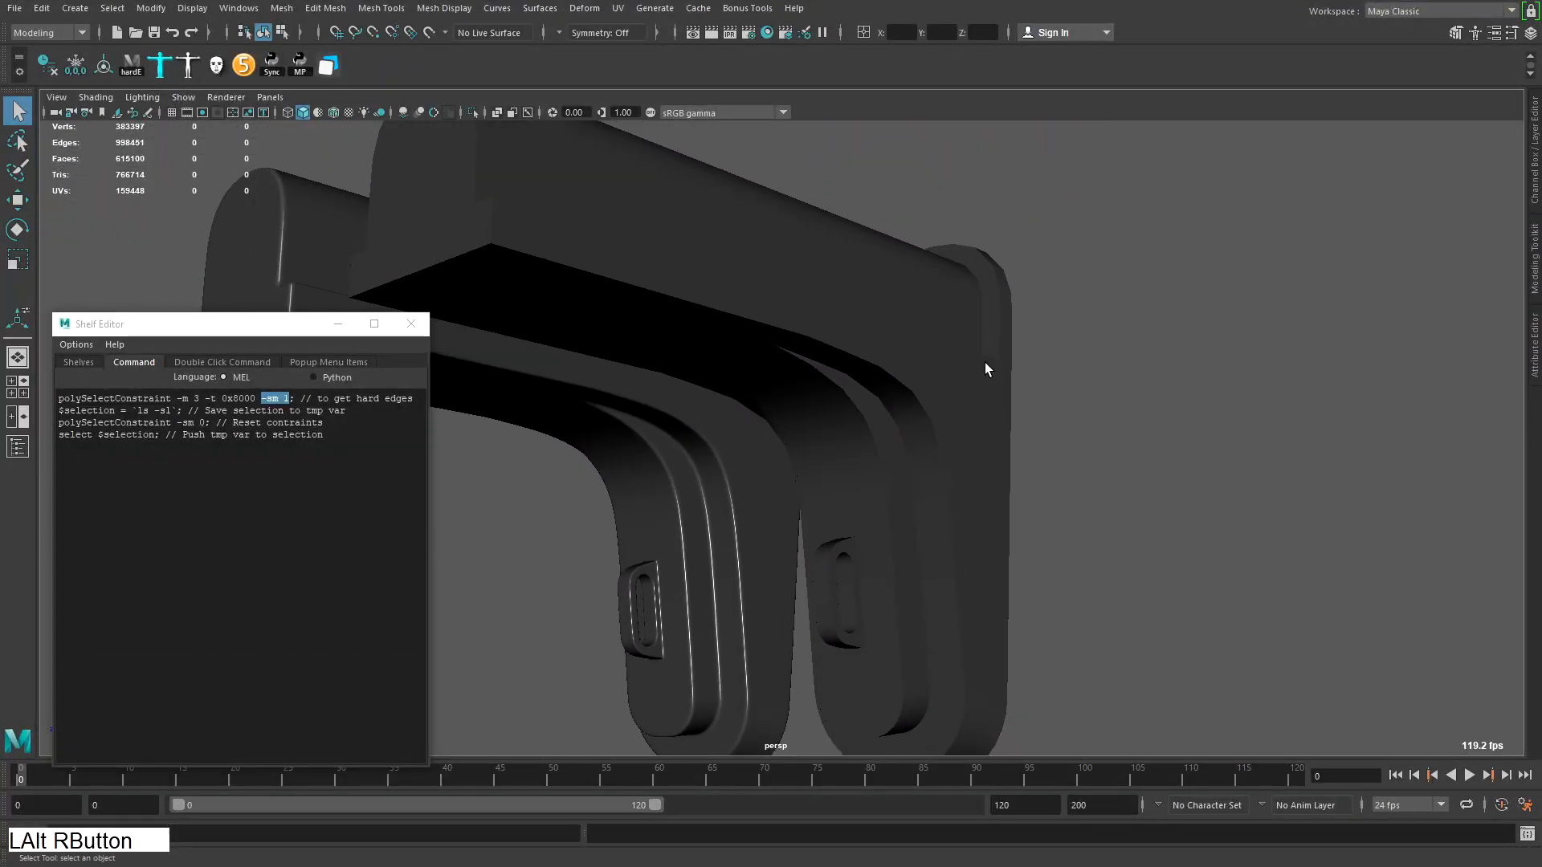
right_click_drag(985, 364, 990, 389, "alt")
left_click_drag(990, 388, 929, 361, "alt")
right_click_drag(929, 361, 1022, 410, "alt")
left_click_drag(1023, 409, 974, 423, "alt")
middle_click_drag(974, 424, 909, 440, "alt")
left_click_drag(909, 440, 956, 458, "alt")
right_click_drag(956, 458, 886, 386, "alt")
left_click_drag(885, 386, 1028, 286, "alt")
Isolate the hard-edged bracket's body and select all its hard edges with the hardE script
left_click(960, 377)
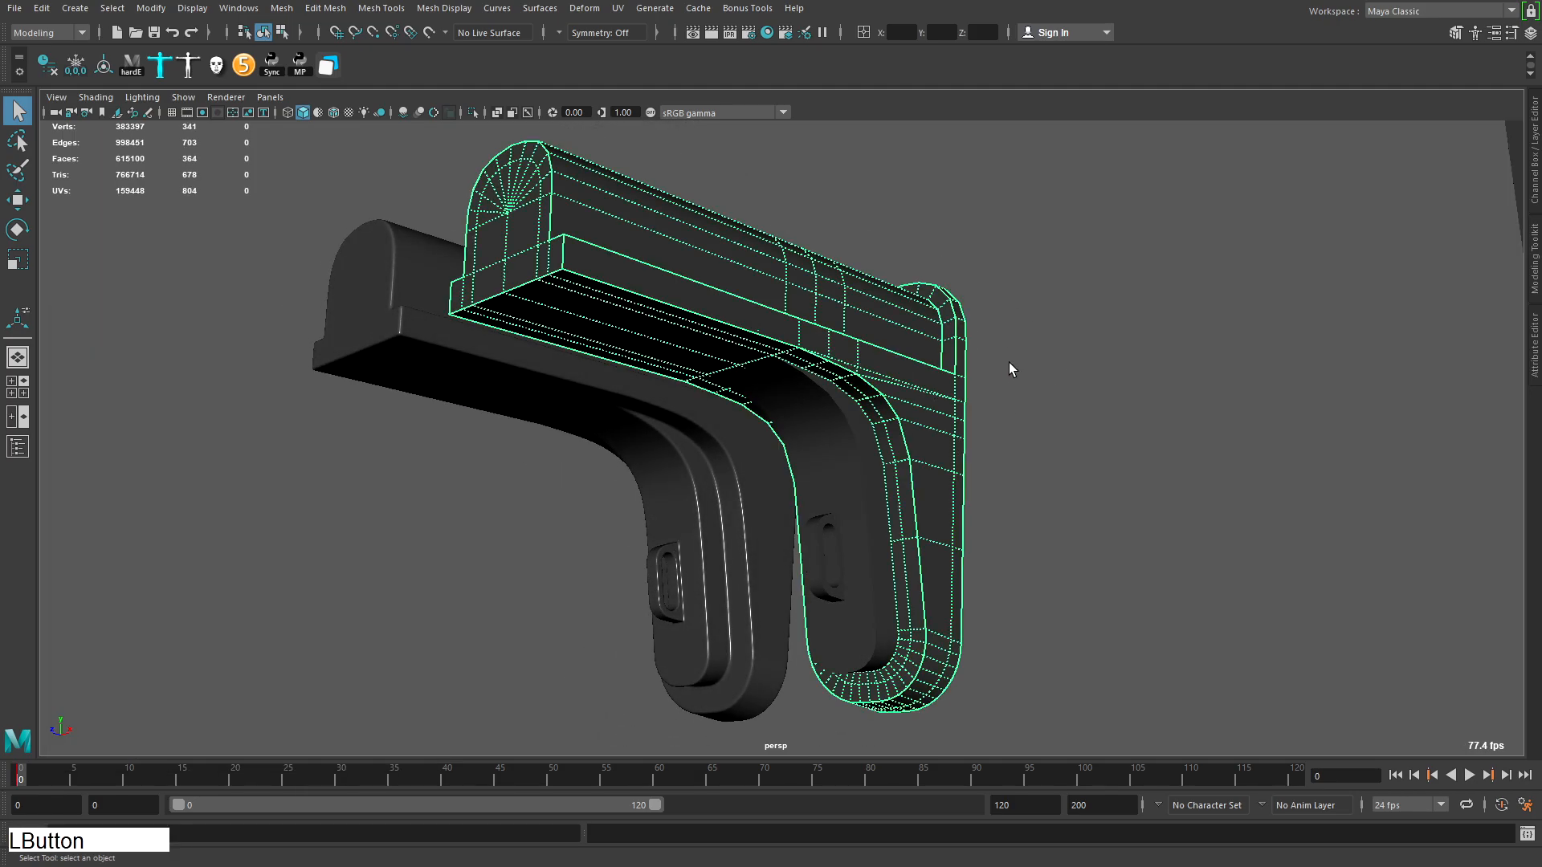
key("ctrl+1")
right_click_drag(978, 363, 967, 289, "alt")
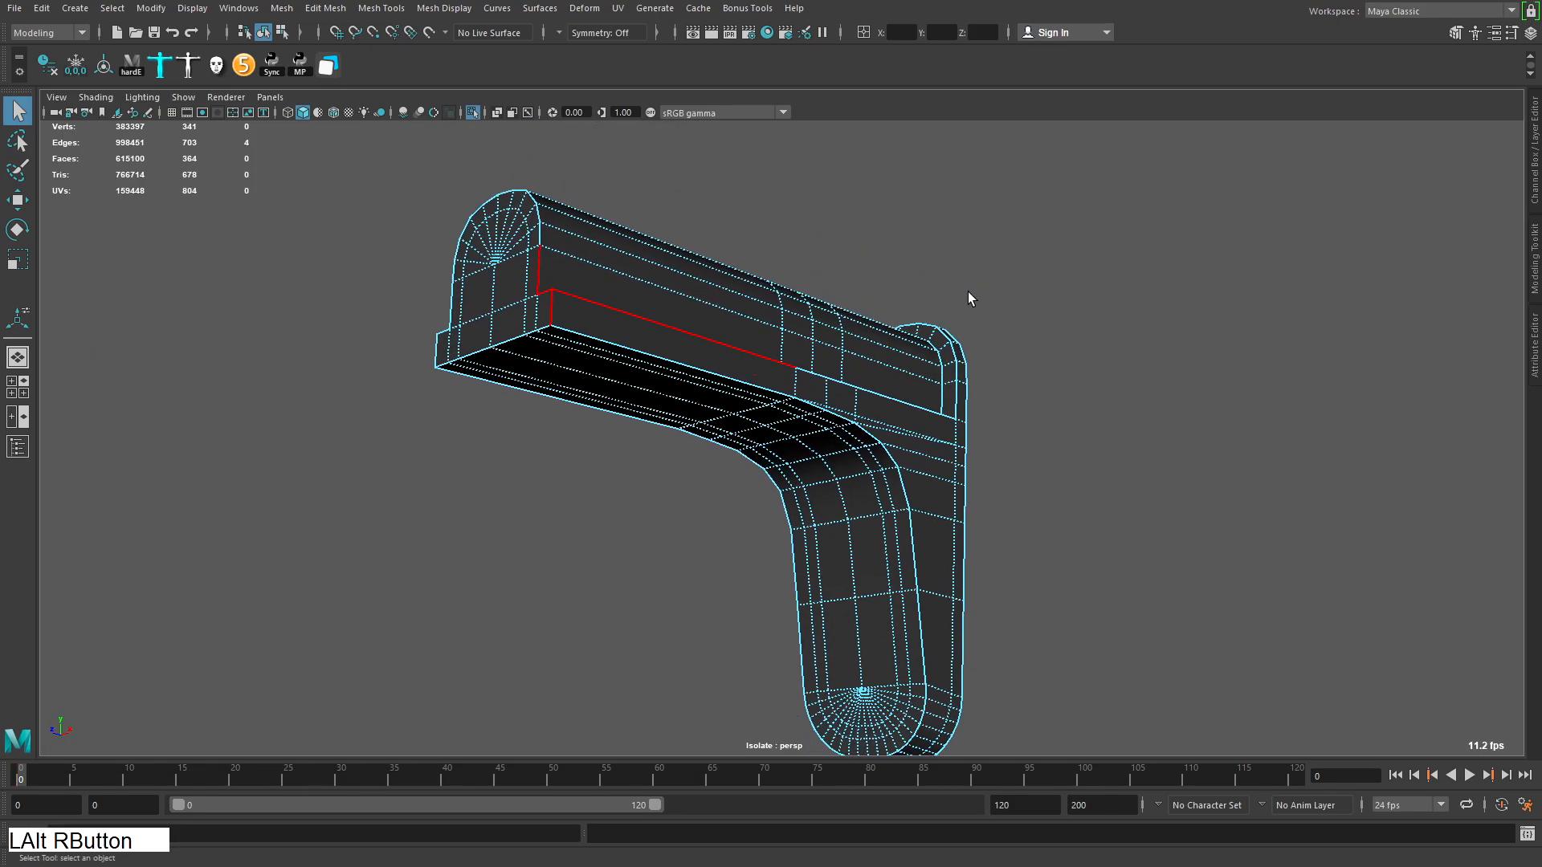
middle_click_drag(967, 289, 960, 272, "alt")
left_click(130, 71)
Detach the body's components along the selected hard edges
left_click_drag(619, 228, 827, 441, "alt")
right_click_drag(826, 440, 915, 417, "alt")
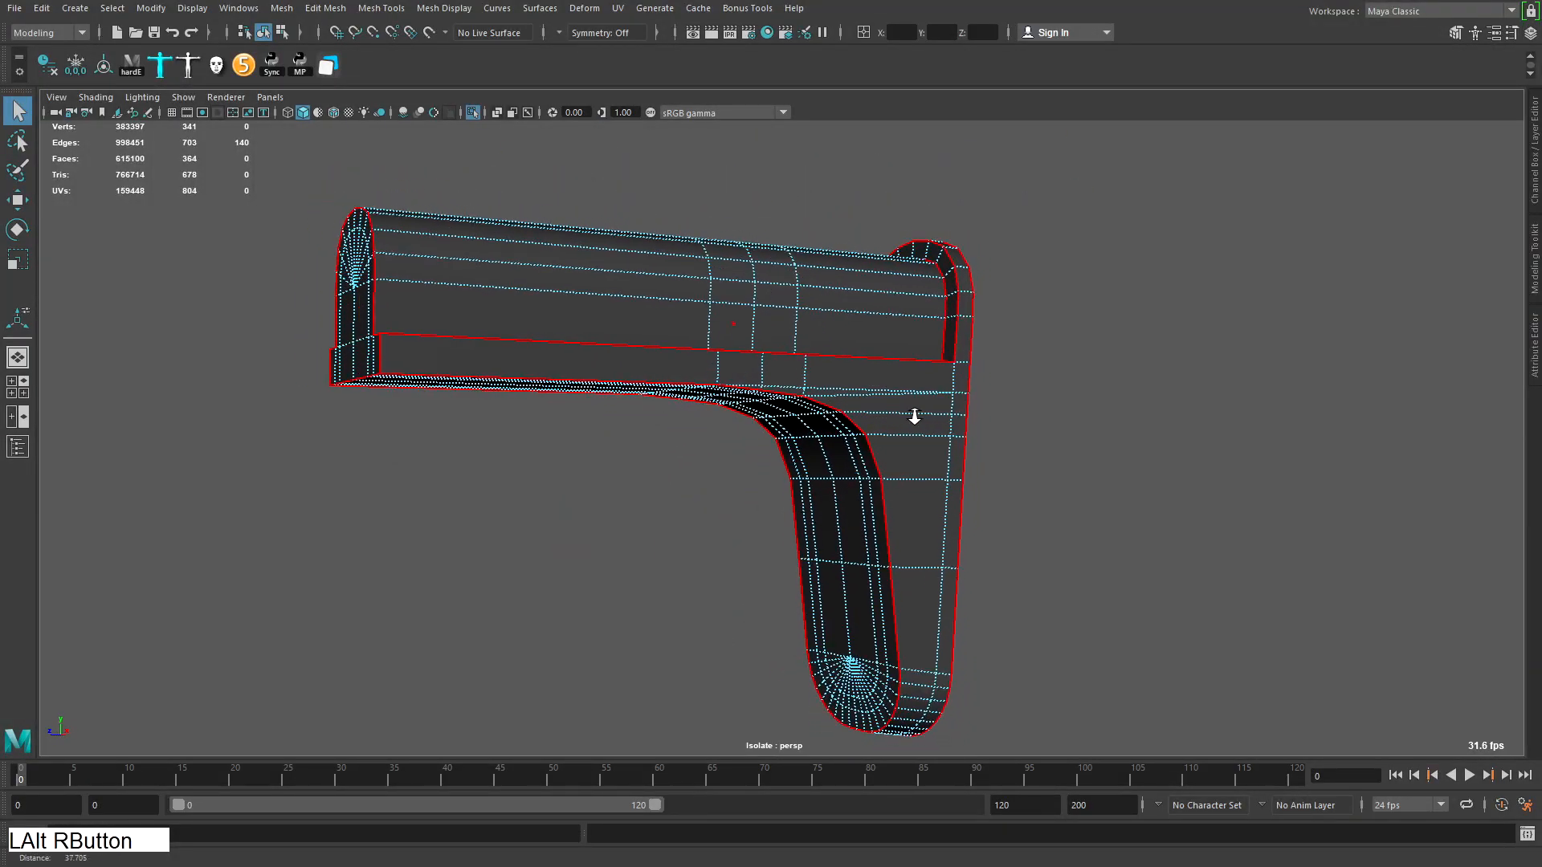
left_click_drag(916, 417, 921, 424, "alt")
right_click_drag(860, 362, 833, 567)
Select the body's side face shell to check the separation along its hard edges
left_click_drag(998, 412, 994, 354, "alt")
right_click(994, 434)
left_click(992, 434)
left_click_drag(993, 434, 836, 438, "alt")
left_click_drag(939, 338, 923, 369, "alt")
right_click_drag(887, 384, 974, 424)
left_click(891, 427)
middle_click_drag(891, 427, 855, 346, "alt")
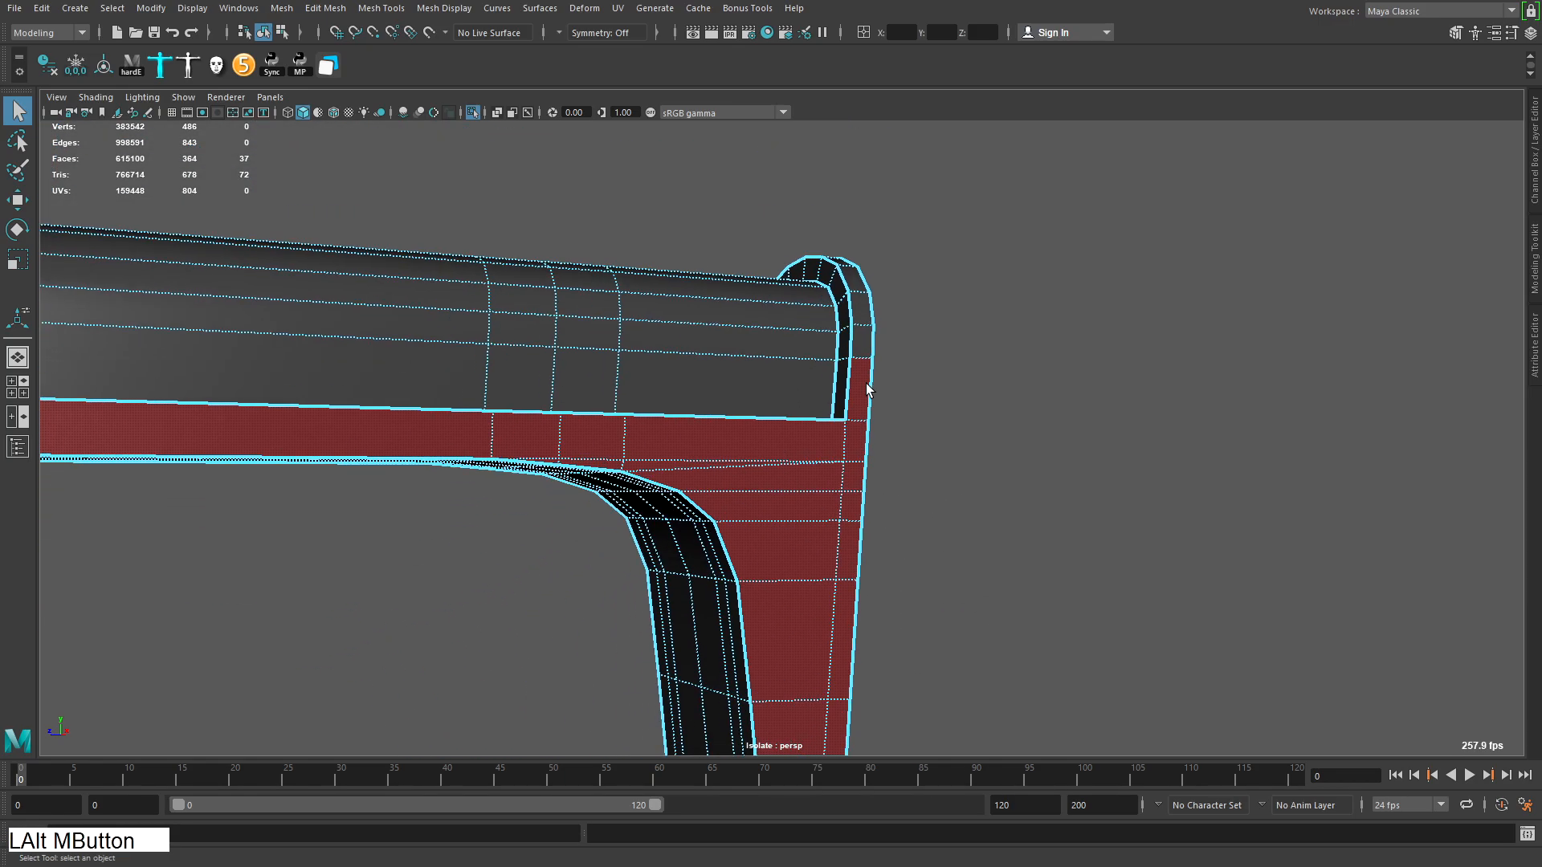
Return the body to object selection and show the full scene
left_click(853, 344)
right_click_drag(857, 417, 1122, 437, "alt")
right_click_drag(996, 444, 993, 444)
key("w")
left_click_drag(776, 451, 687, 399, "alt")
left_click_drag(724, 354, 740, 441, "alt")
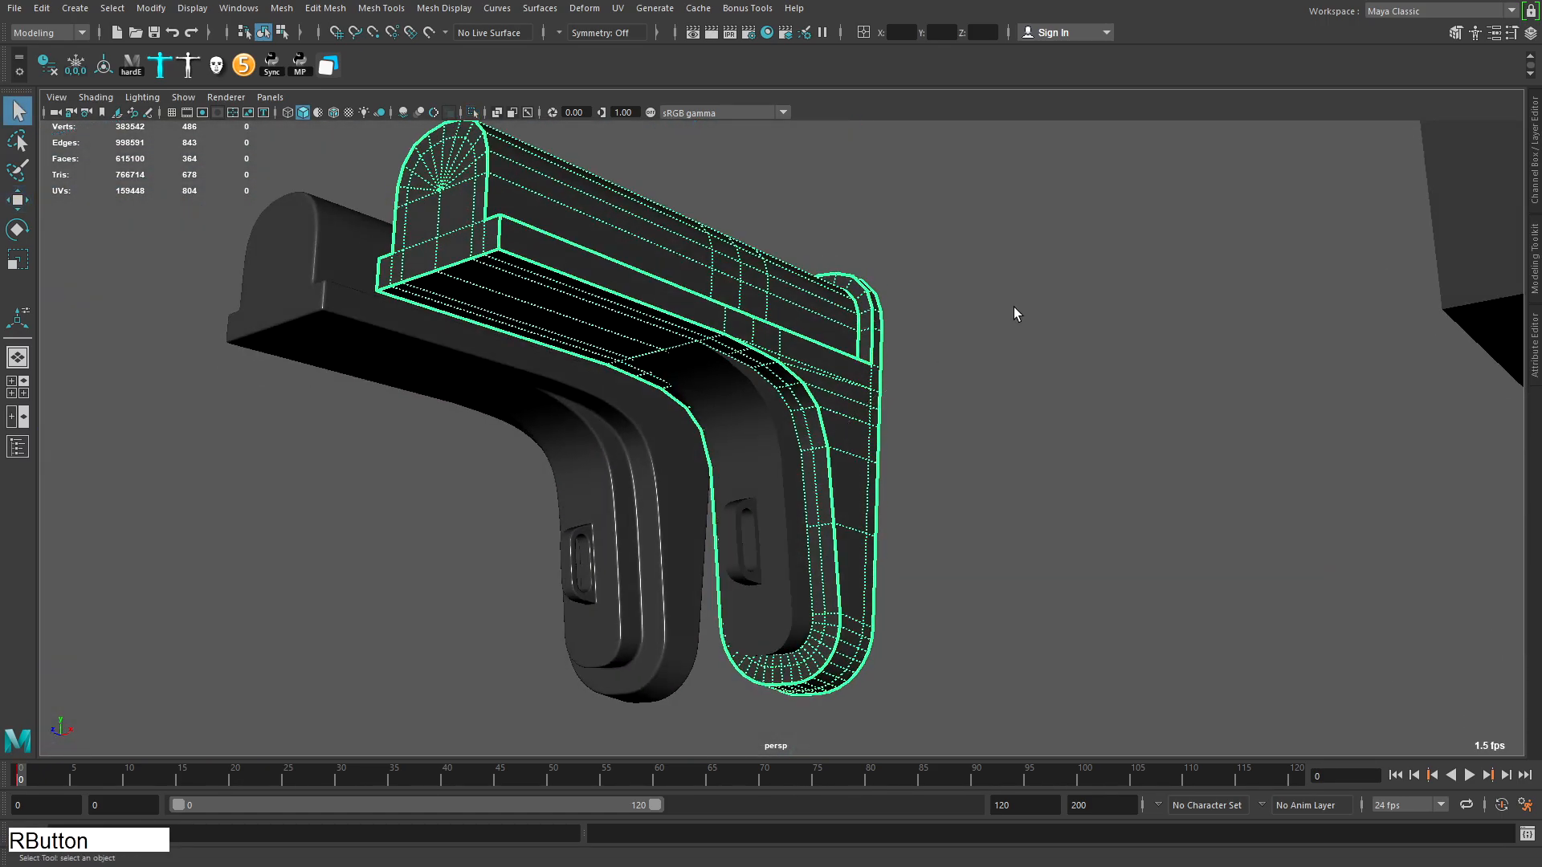
Isolate the curved inset strip and select all its hard edges with the hardE script
left_click(791, 389)
key("ctrl+1")
right_click_drag(964, 413, 1073, 423, "alt")
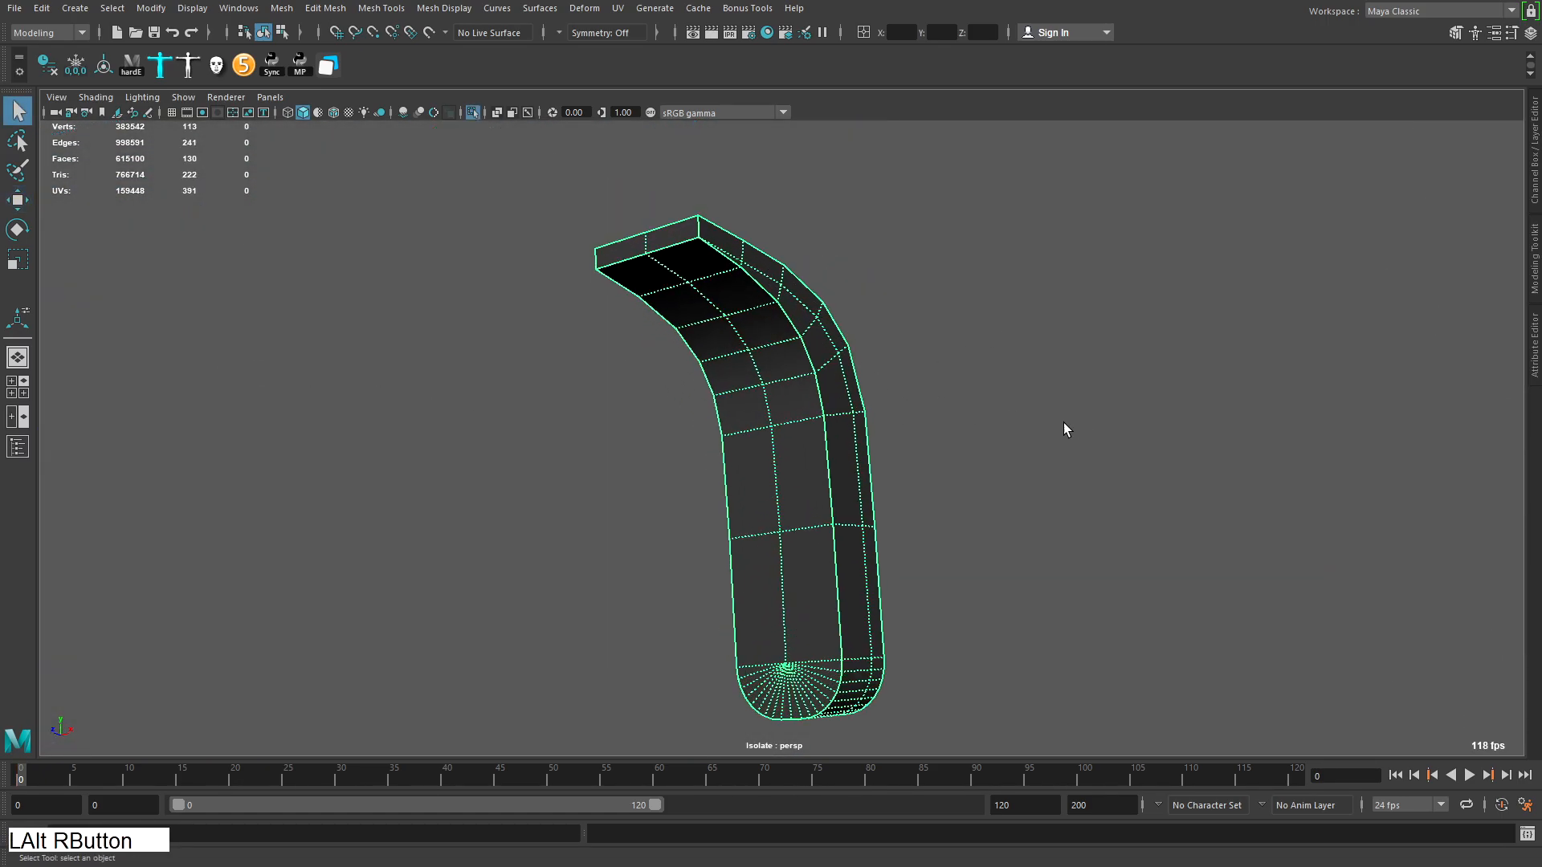
middle_click_drag(1072, 423, 1071, 387, "alt")
right_click_drag(781, 249, 785, 138)
middle_click_drag(782, 265, 763, 270, "alt")
left_click(129, 68)
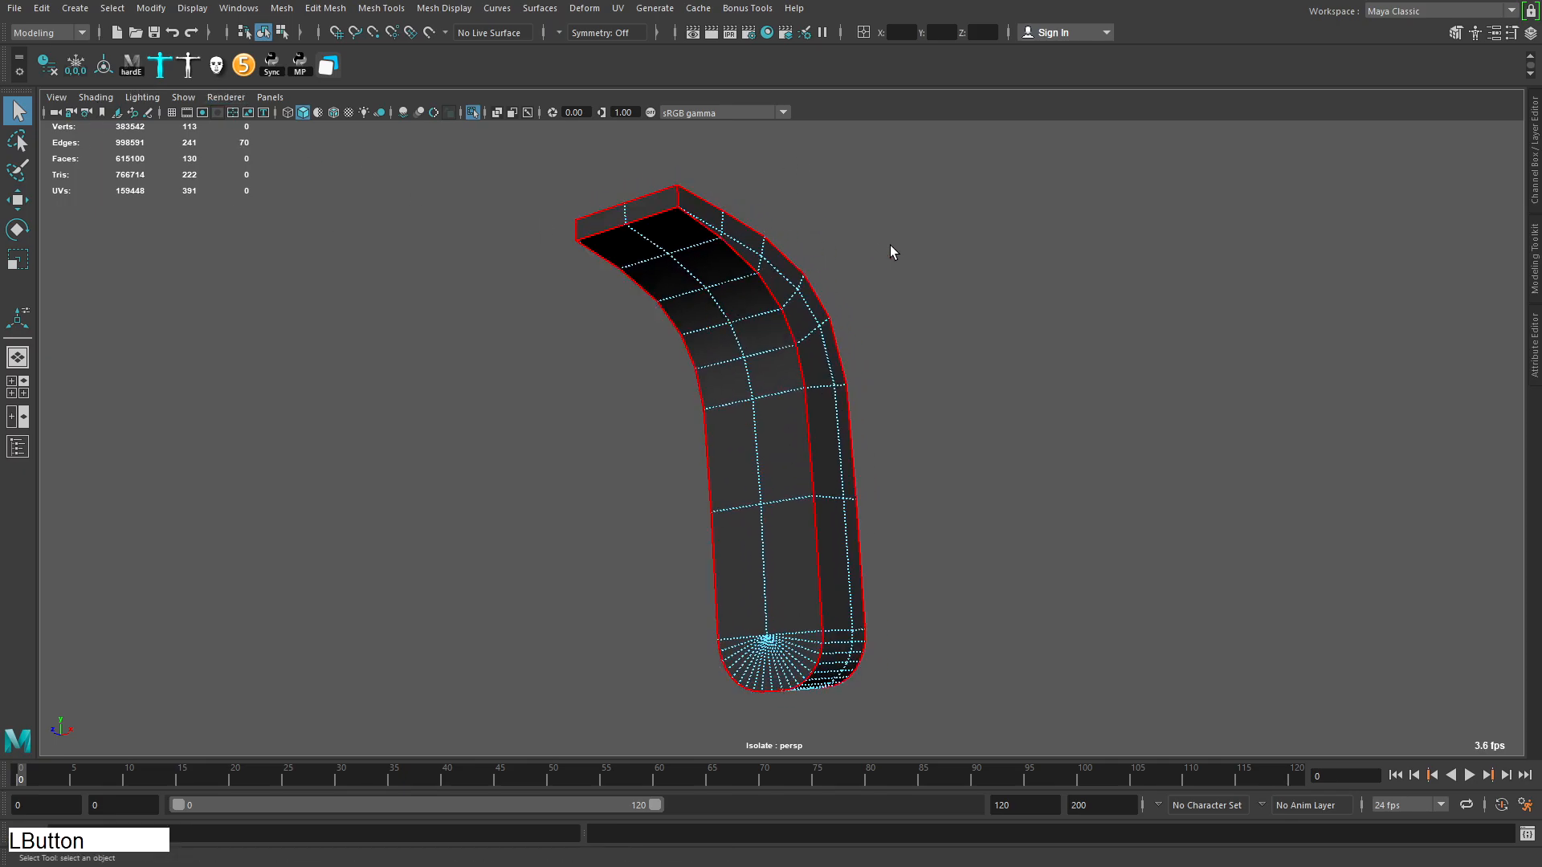
Detach the inset strip's components along the selected edges and return to the full scene
right_click(760, 268, "shift")
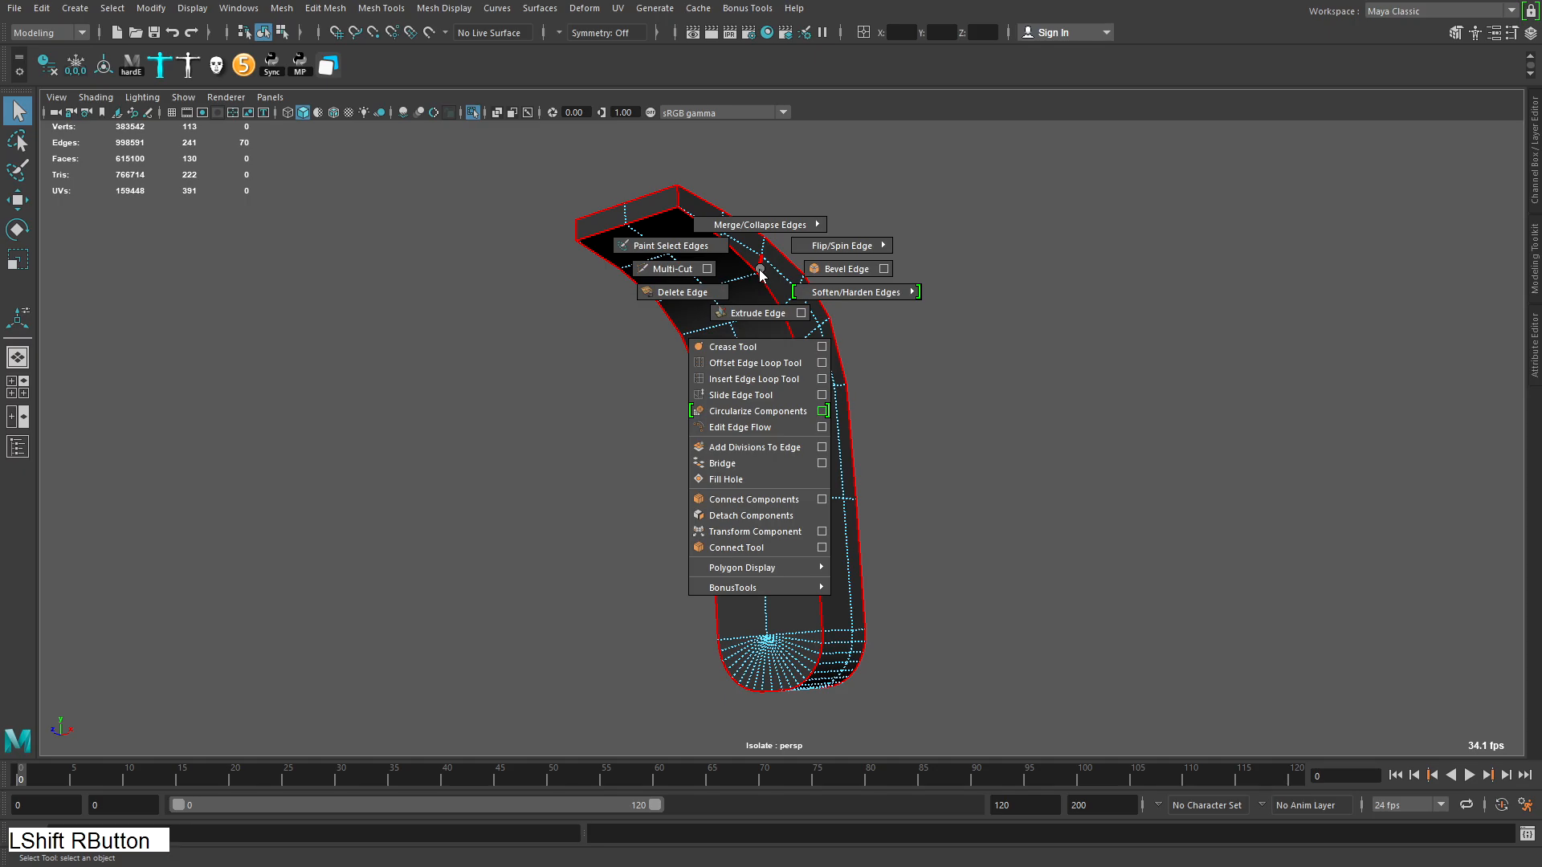
right_click_drag(731, 531, 732, 517, "shift")
key("F8")
left_click(850, 362)
key("ctrl+1")
Select the small slotted loop's hard edges with the hardE script and detach its components along them
middle_click_drag(809, 416, 801, 395, "alt")
left_click(801, 395)
mouse_move(802, 394)
left_mouse_down("alt")
mouse_move(828, 362)
mouse_move(811, 386)
left_mouse_up("alt")
right_click_drag(811, 385, 771, 442, "alt")
left_click_drag(770, 442, 807, 421, "alt")
left_click(759, 482)
right_click_drag(767, 485, 423, 289, "alt")
left_click_drag(423, 289, 884, 420, "alt")
key("ctrl+space")
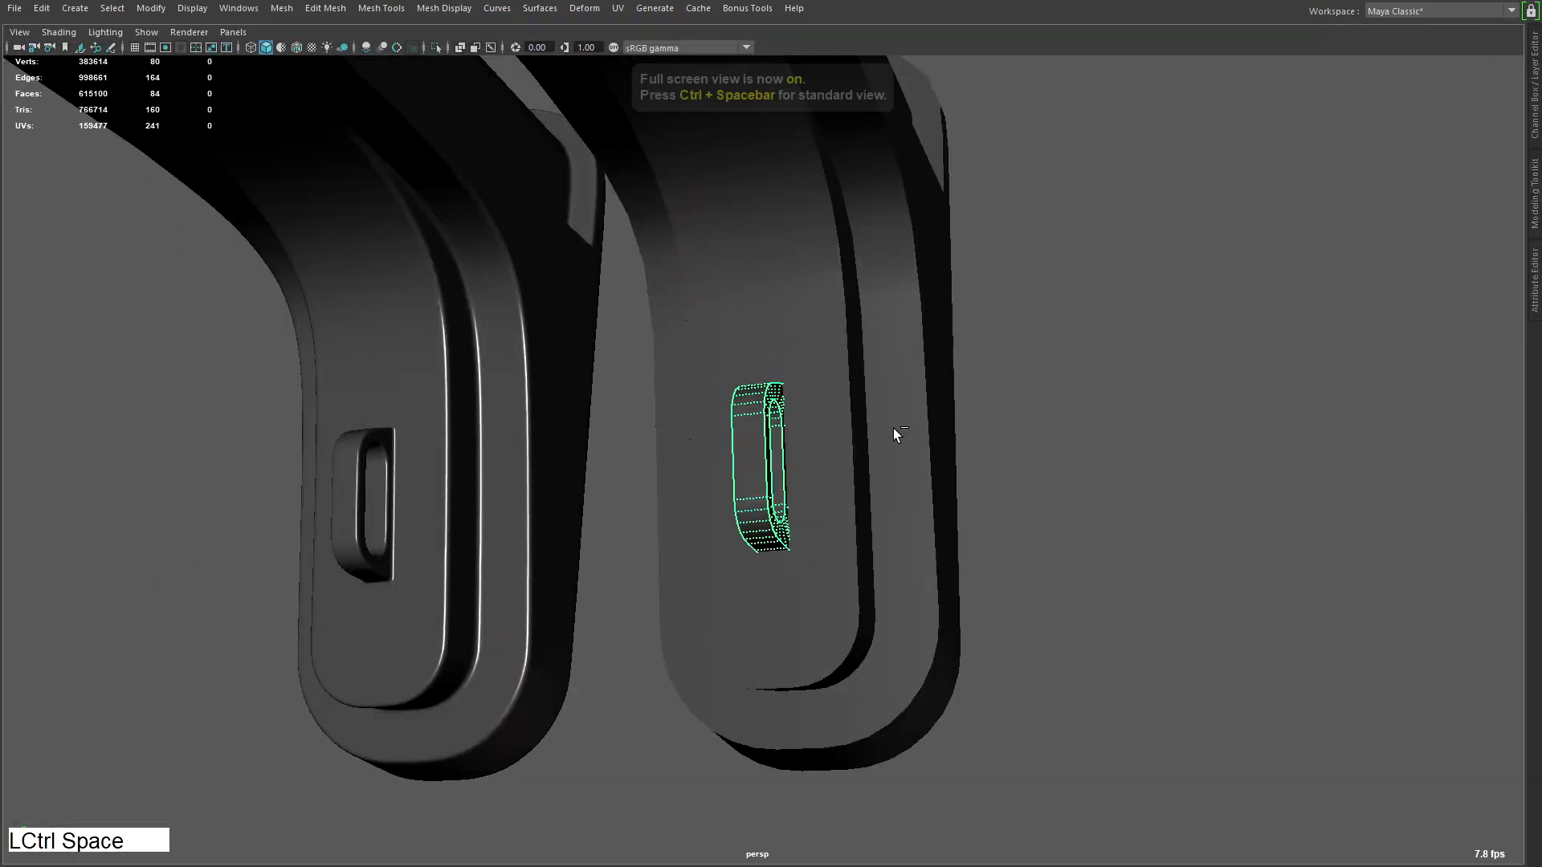
key("ctrl+space")
left_click_drag(978, 297, 648, 617)
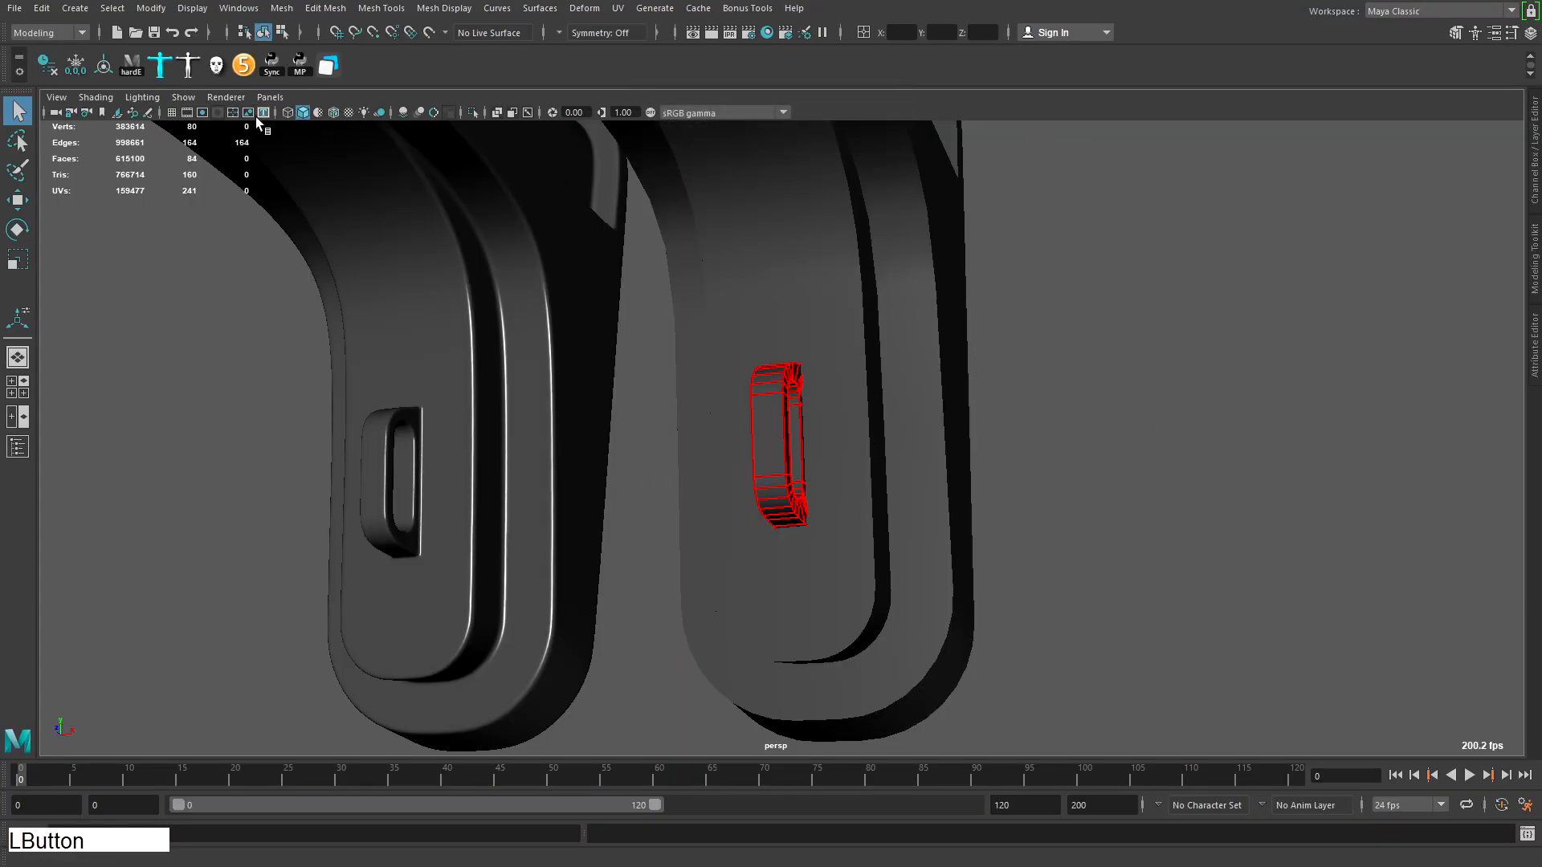
left_click(134, 68)
left_click_drag(868, 356, 855, 354, "alt")
right_click_drag(793, 335, 781, 582, "shift")
Select all three pieces of the hard-edged bracket and export the selection as mesh2.obj
right_click_drag(1189, 330, 1215, 306)
left_click_drag(853, 411, 904, 433, "alt")
left_click_drag(1116, 418, 931, 389)
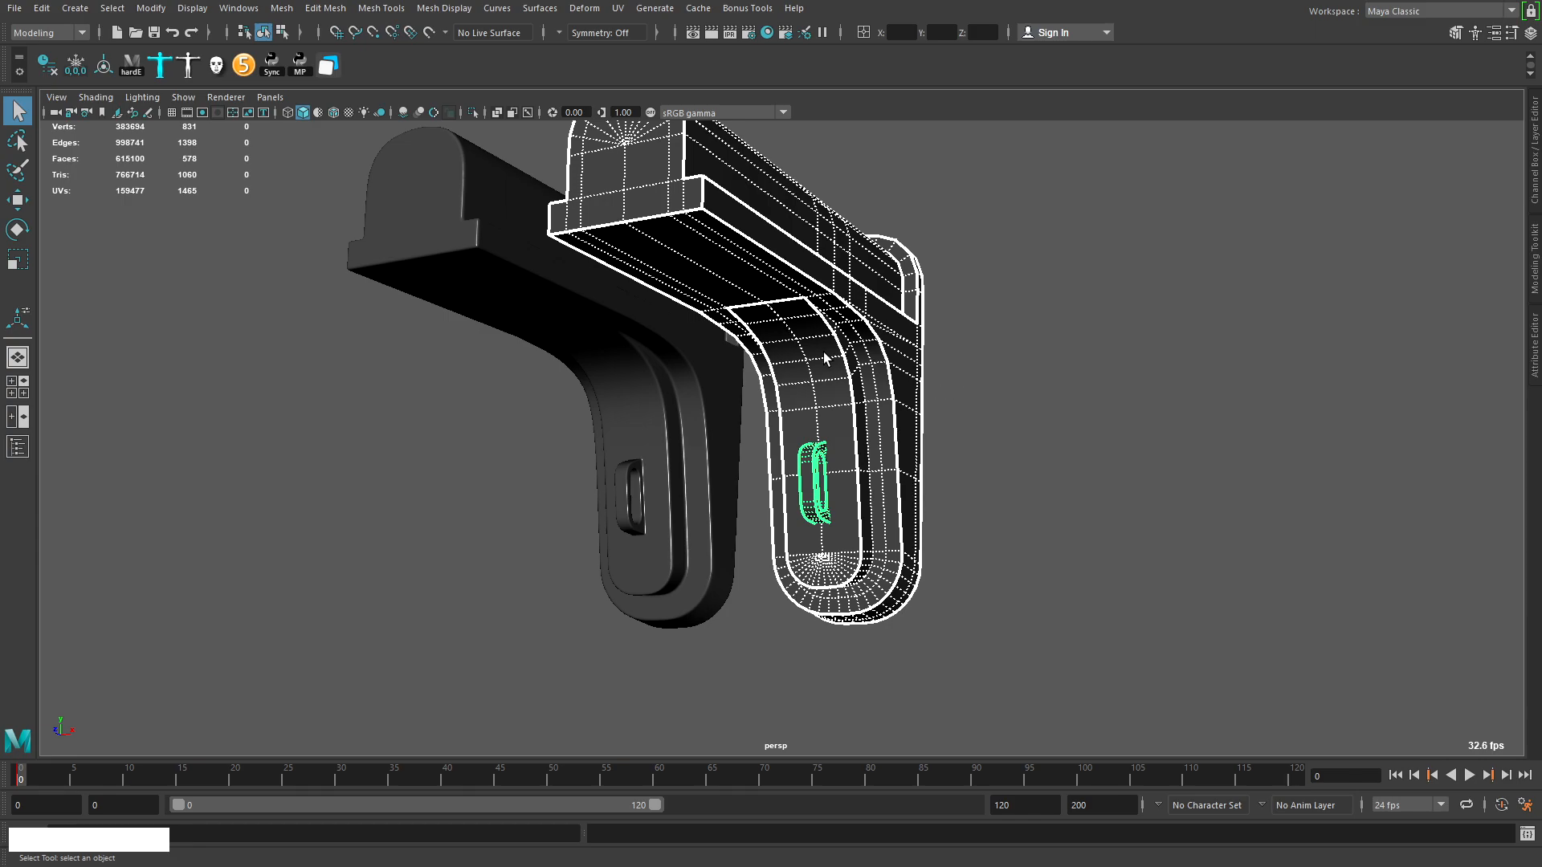
left_click_drag(826, 358, 991, 389, "alt")
left_click(15, 8)
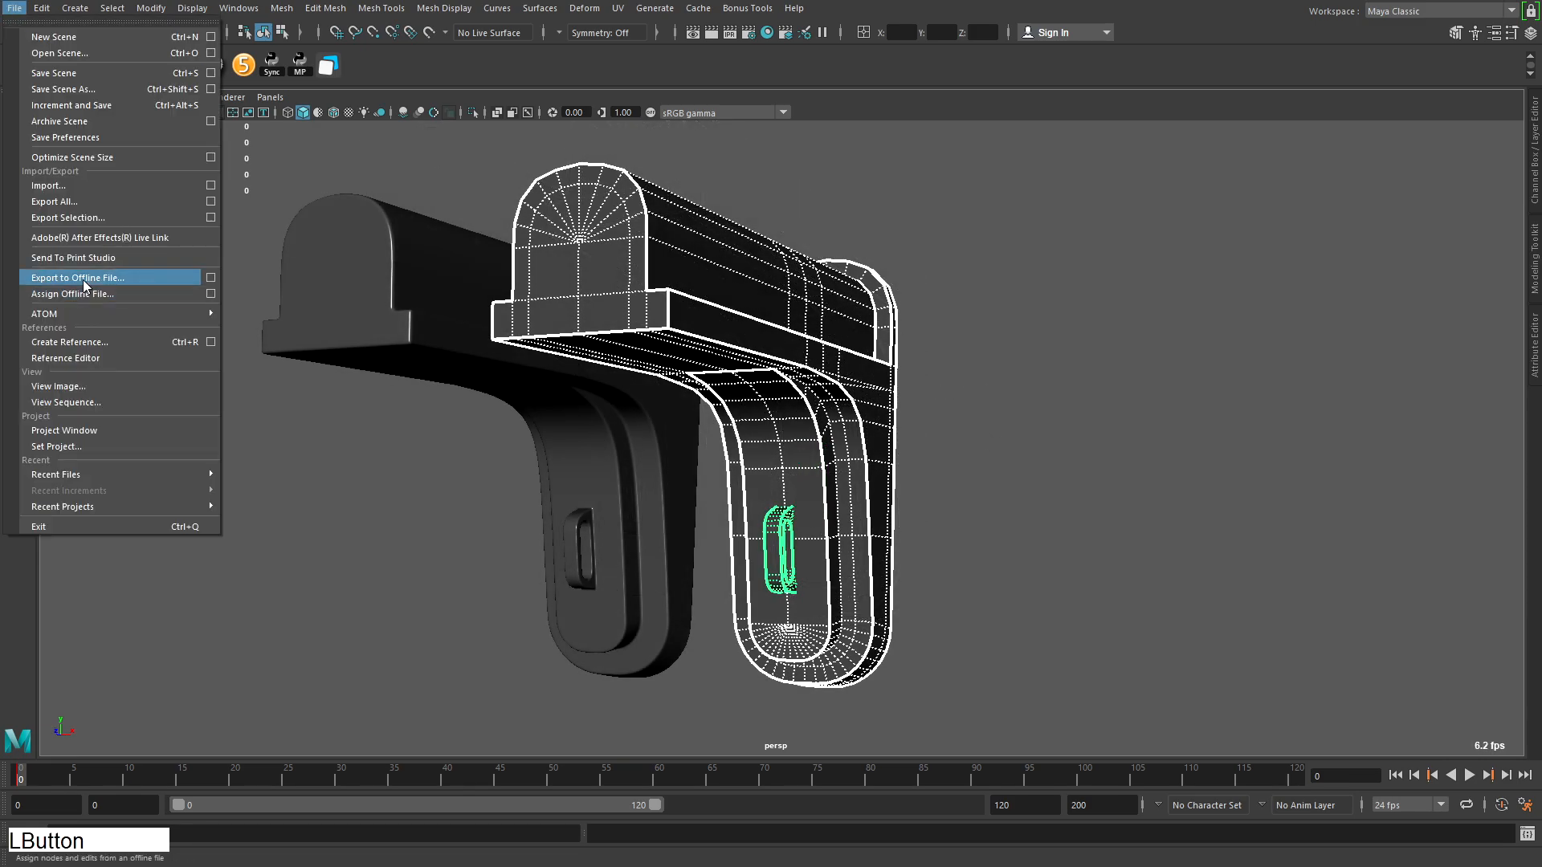
left_click(64, 218)
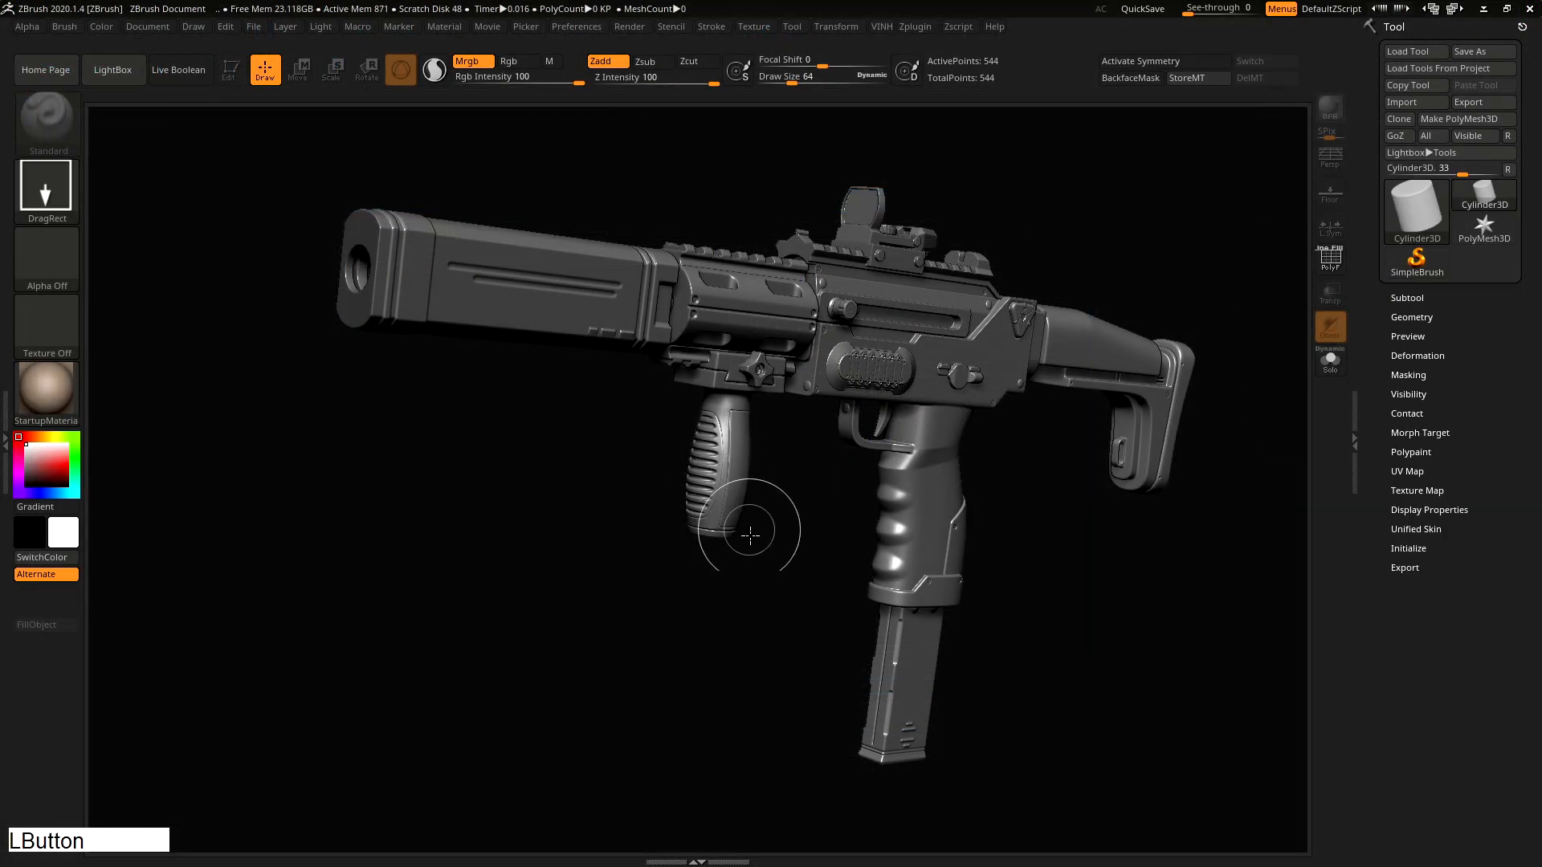
Clear the canvas, place a new PolyMesh3D object in edit mode and import mesh2.obj into it
key("ctrl+n")
left_click_drag(675, 407, 695, 554)
key("t")
mouse_move(835, 361)
right_mouse_down("alt")
mouse_move(826, 403)
mouse_move(871, 385)
right_mouse_up("alt")
left_click(1397, 102)
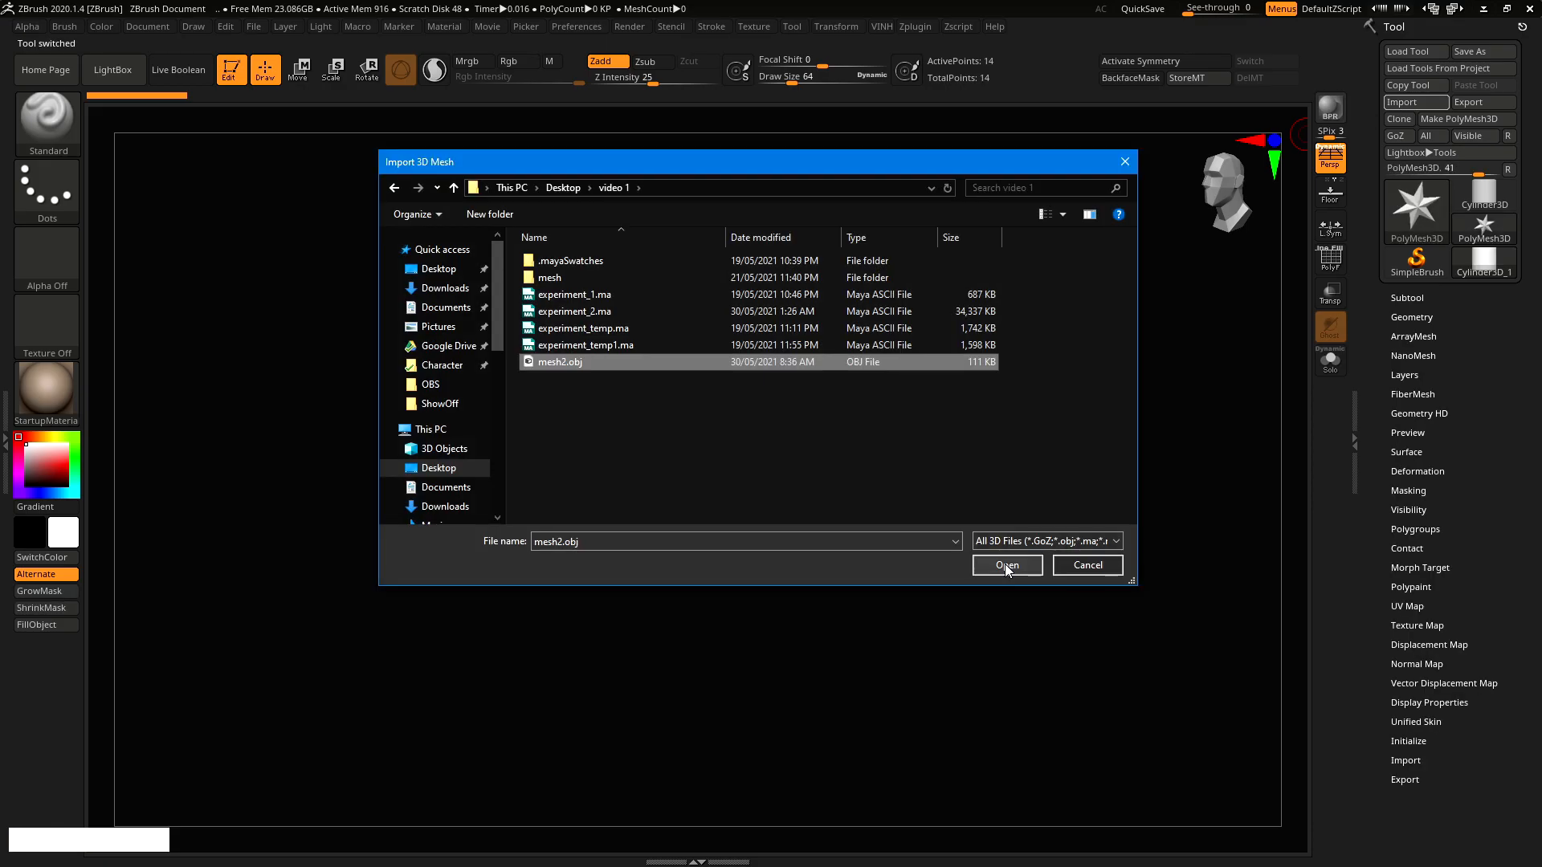
left_click(1005, 563)
Turn on the polyframe display for the imported bracket and expand its subtool list
key("shift+f")
key("shift+f")
right_click_drag(870, 432, 988, 285)
key("shift+f")
left_click(1485, 329)
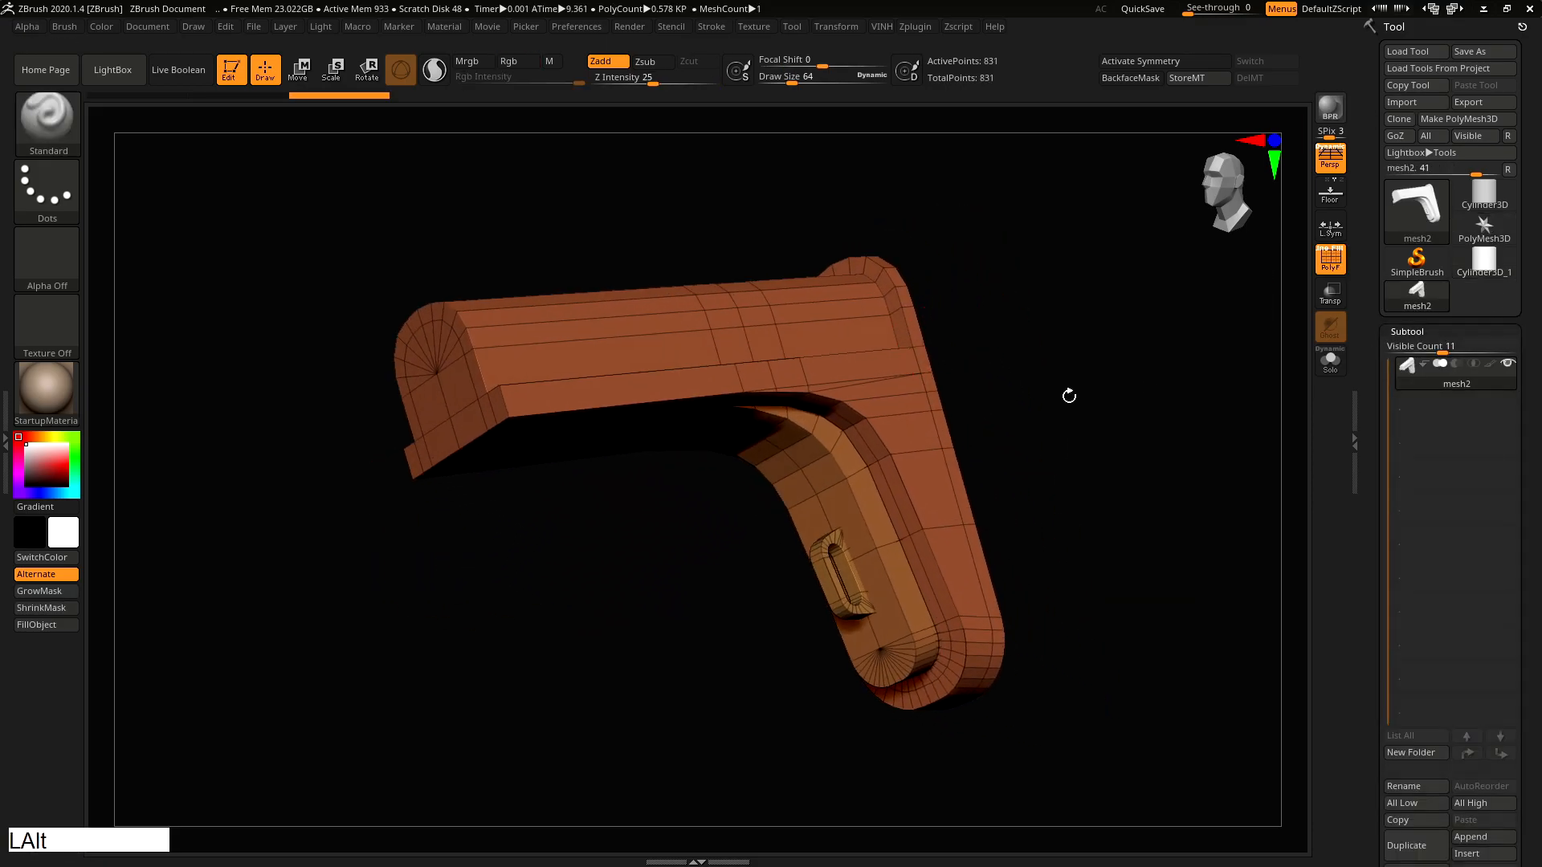
right_click_drag(1146, 385, 1025, 331, "alt")
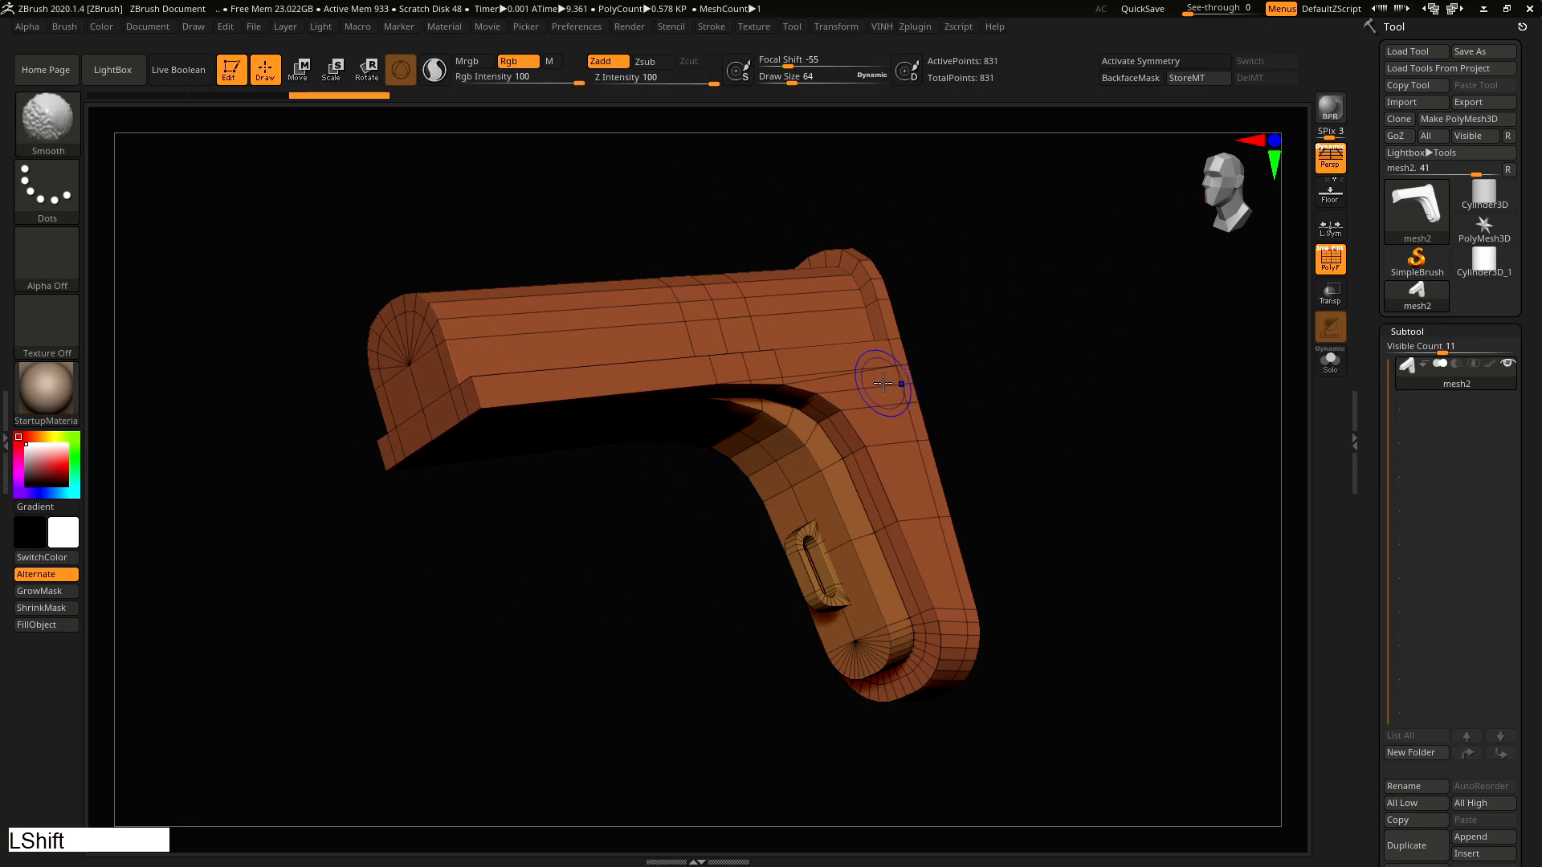
Isolate the main bracket body and split the hidden inset strip and slotted loop into a separate subtool
key("shift+q")
left_click(884, 391)
right_click_drag(845, 462, 827, 410)
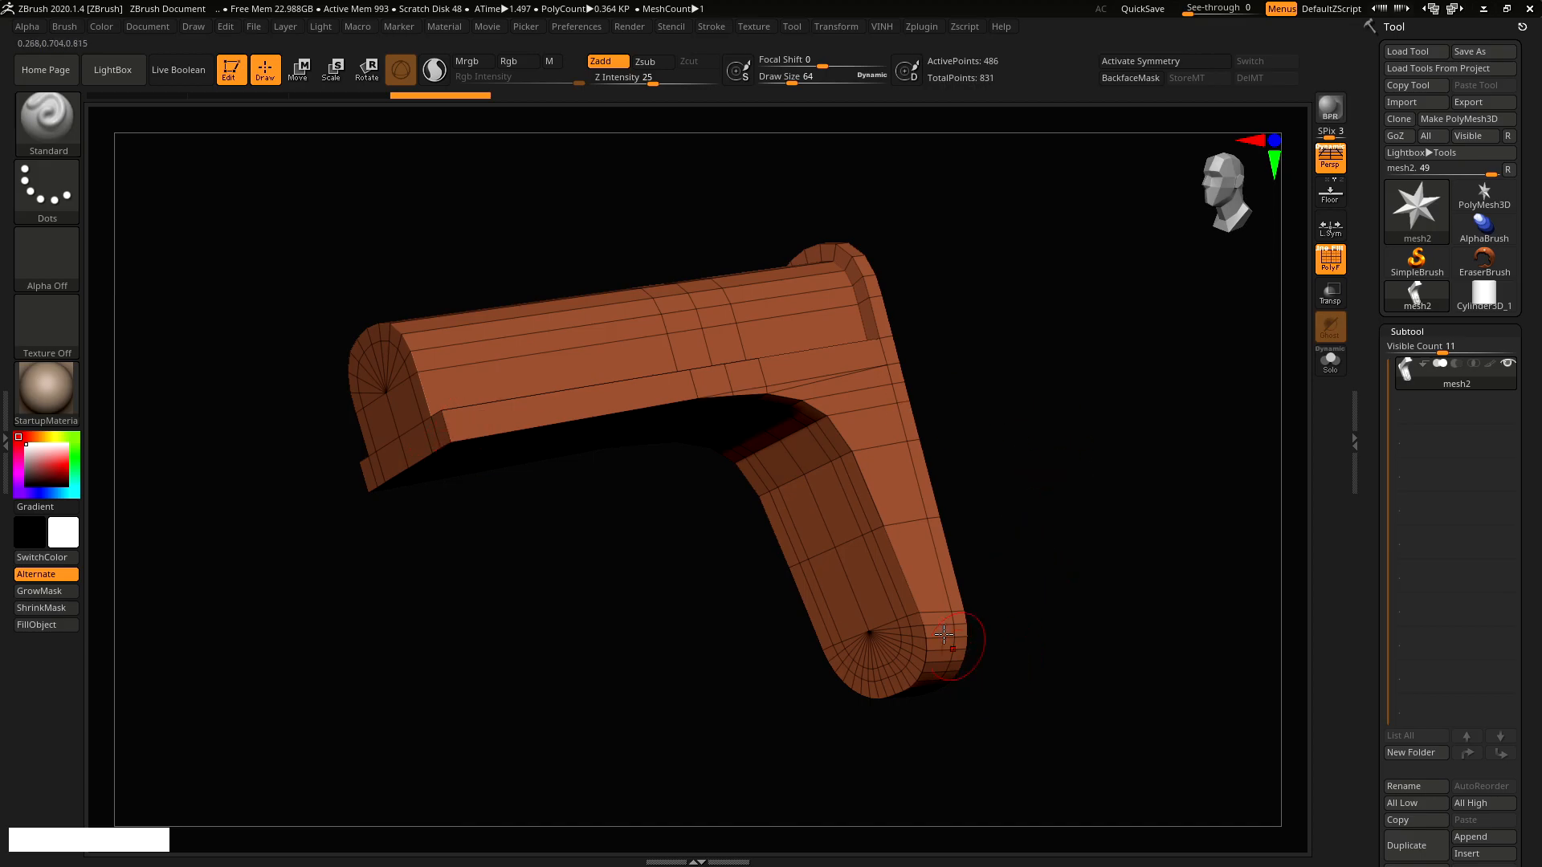
left_click_drag(1534, 569, 1468, 703)
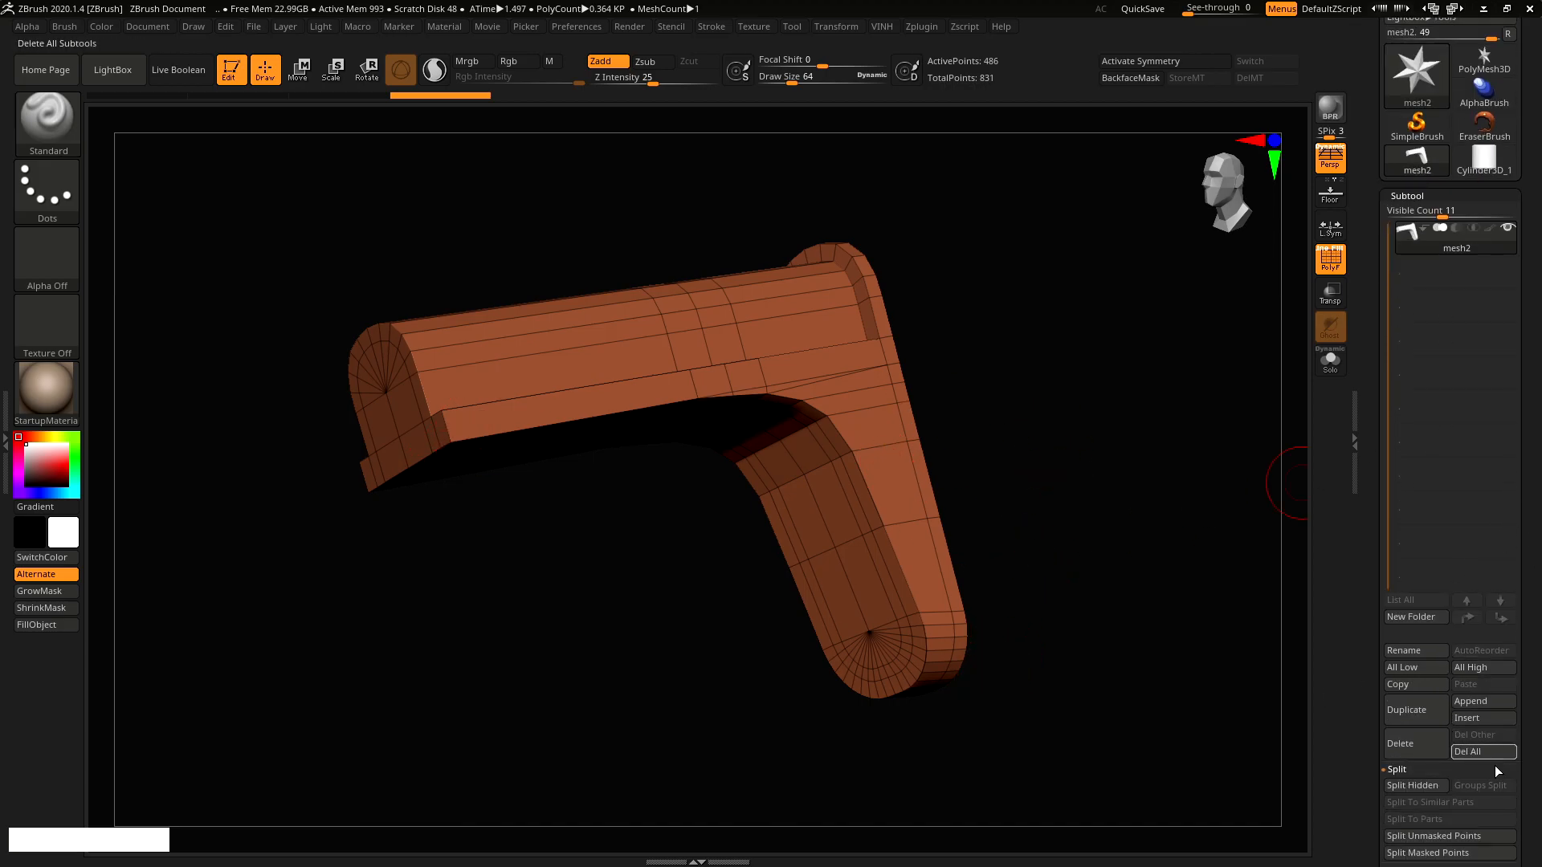
key("shift+q")
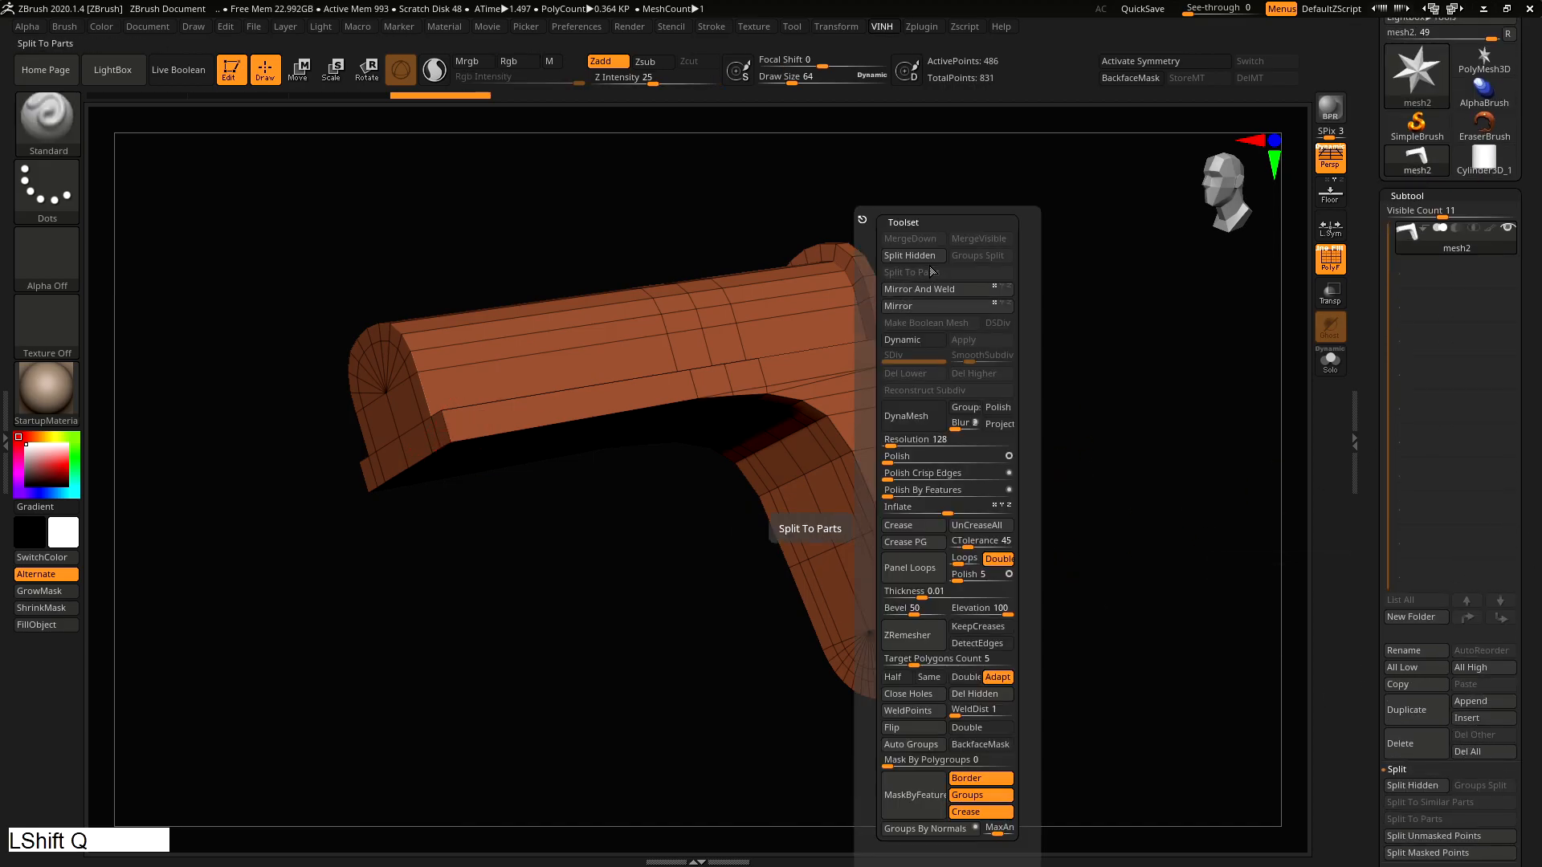
left_click_drag(1533, 626, 1517, 563)
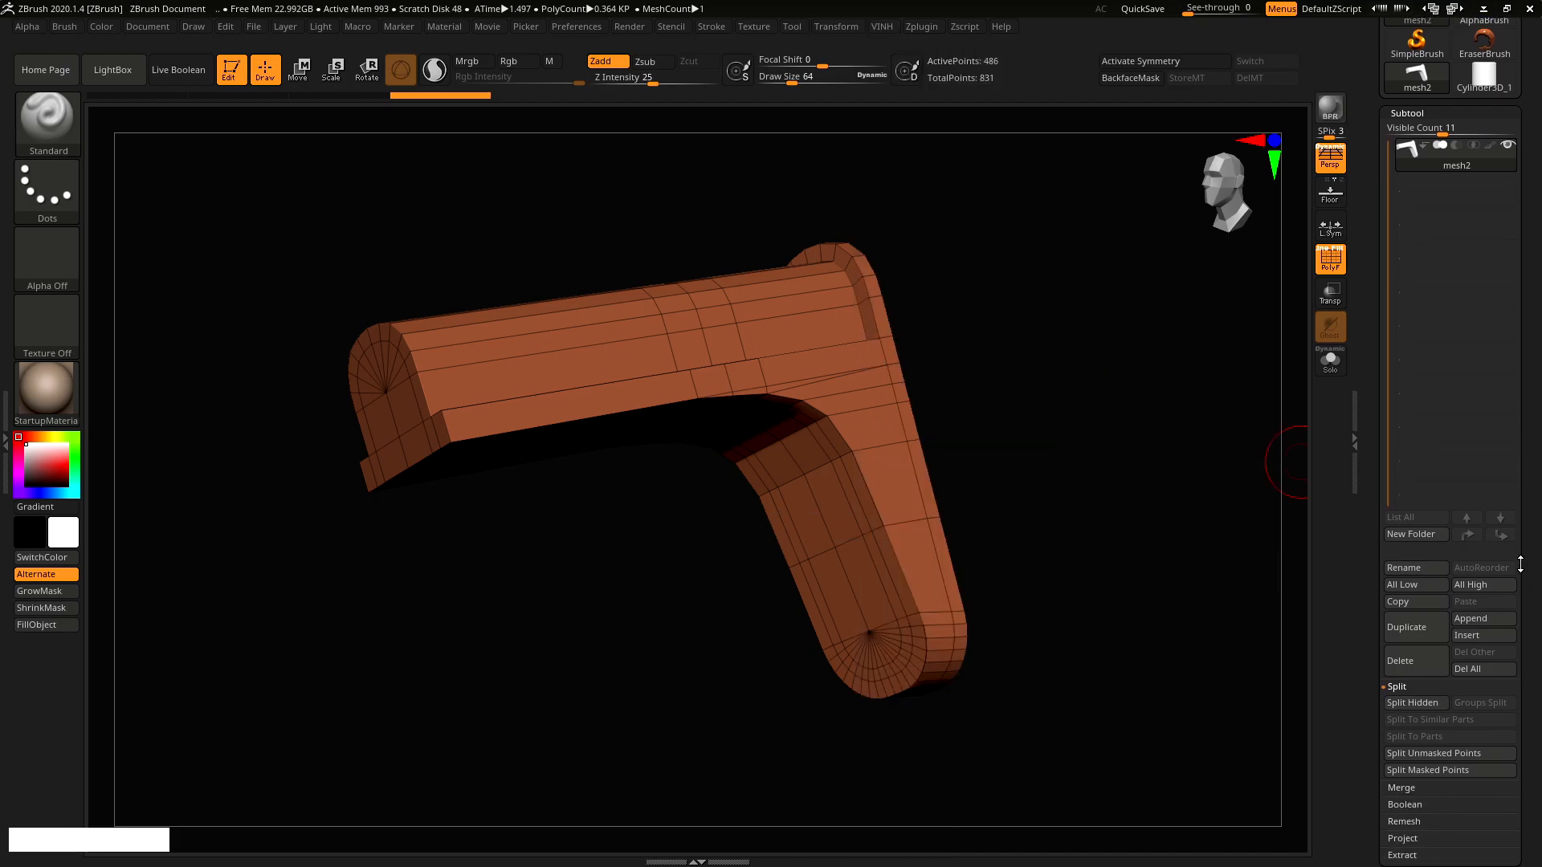
left_click(1427, 690)
Select the subtool holding the inset strip and slotted loop and split the loop into its own subtool
left_click(823, 519, "alt")
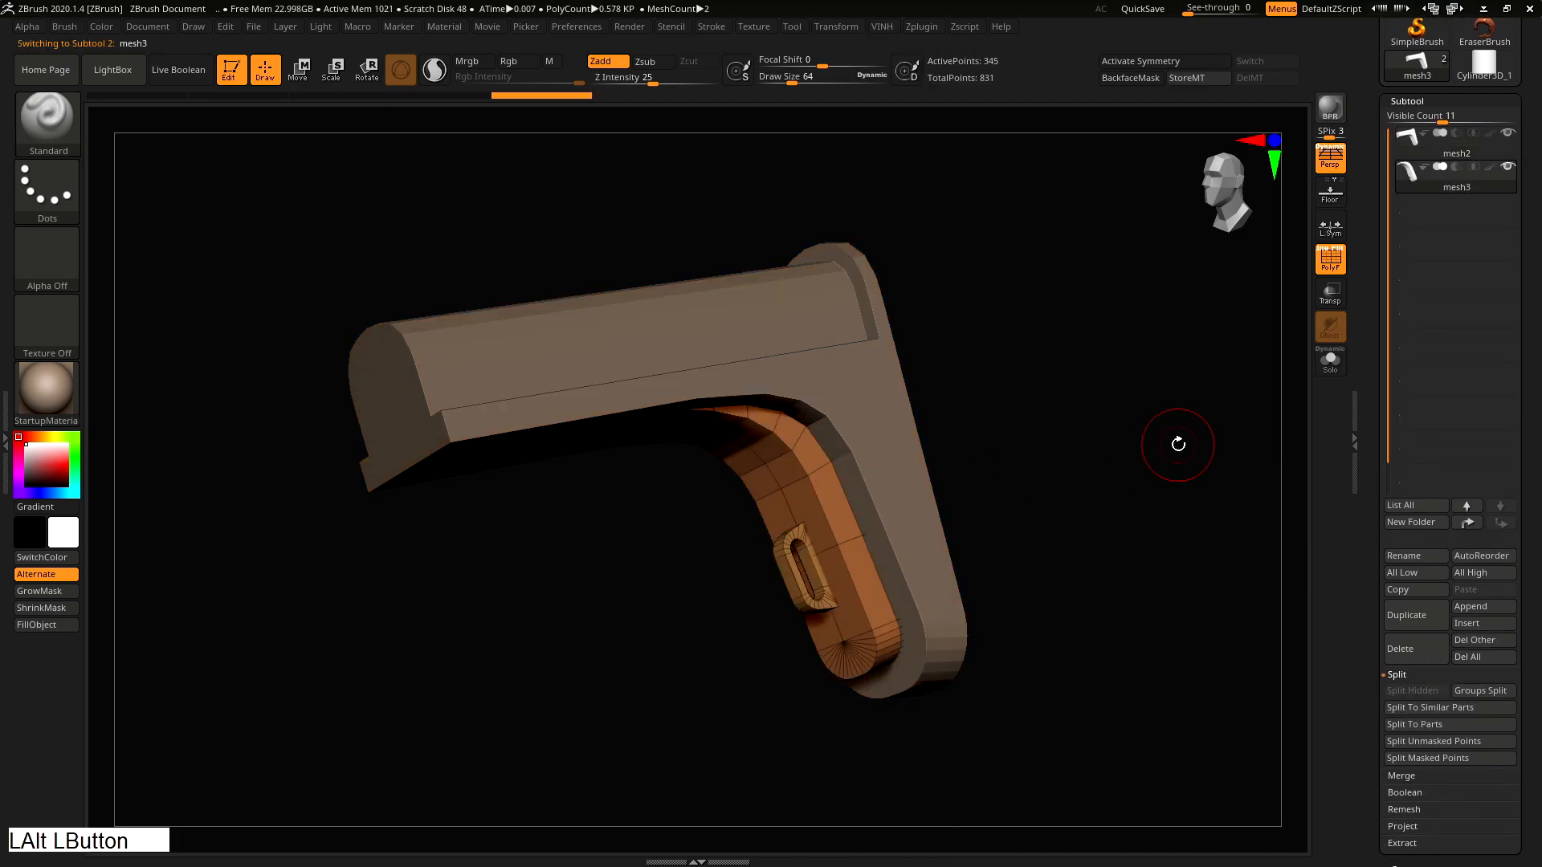
left_click(1414, 691)
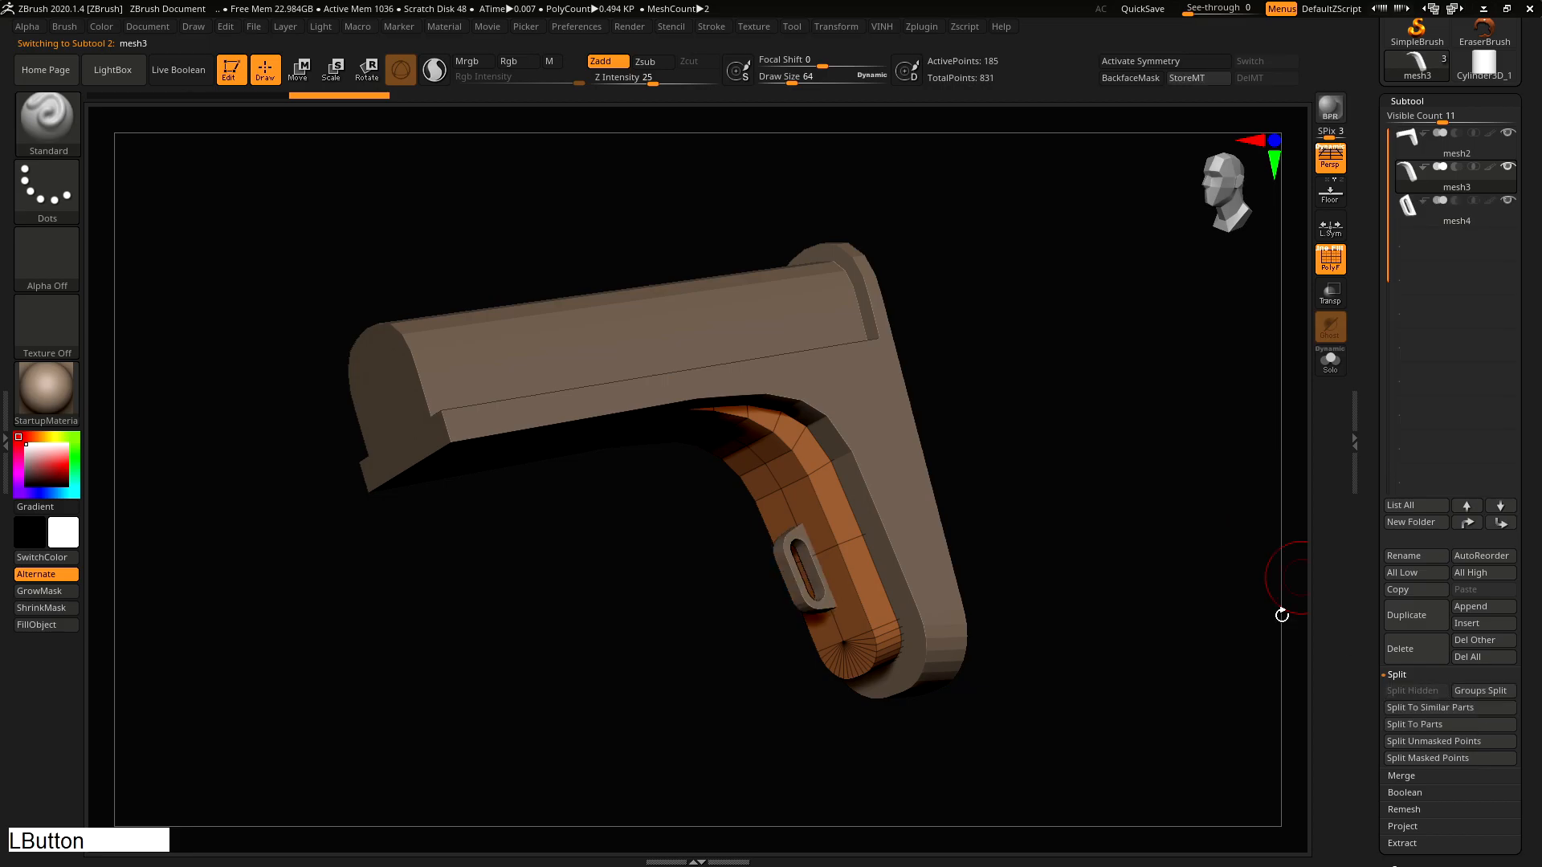
right_click_drag(1044, 410, 935, 438, "alt")
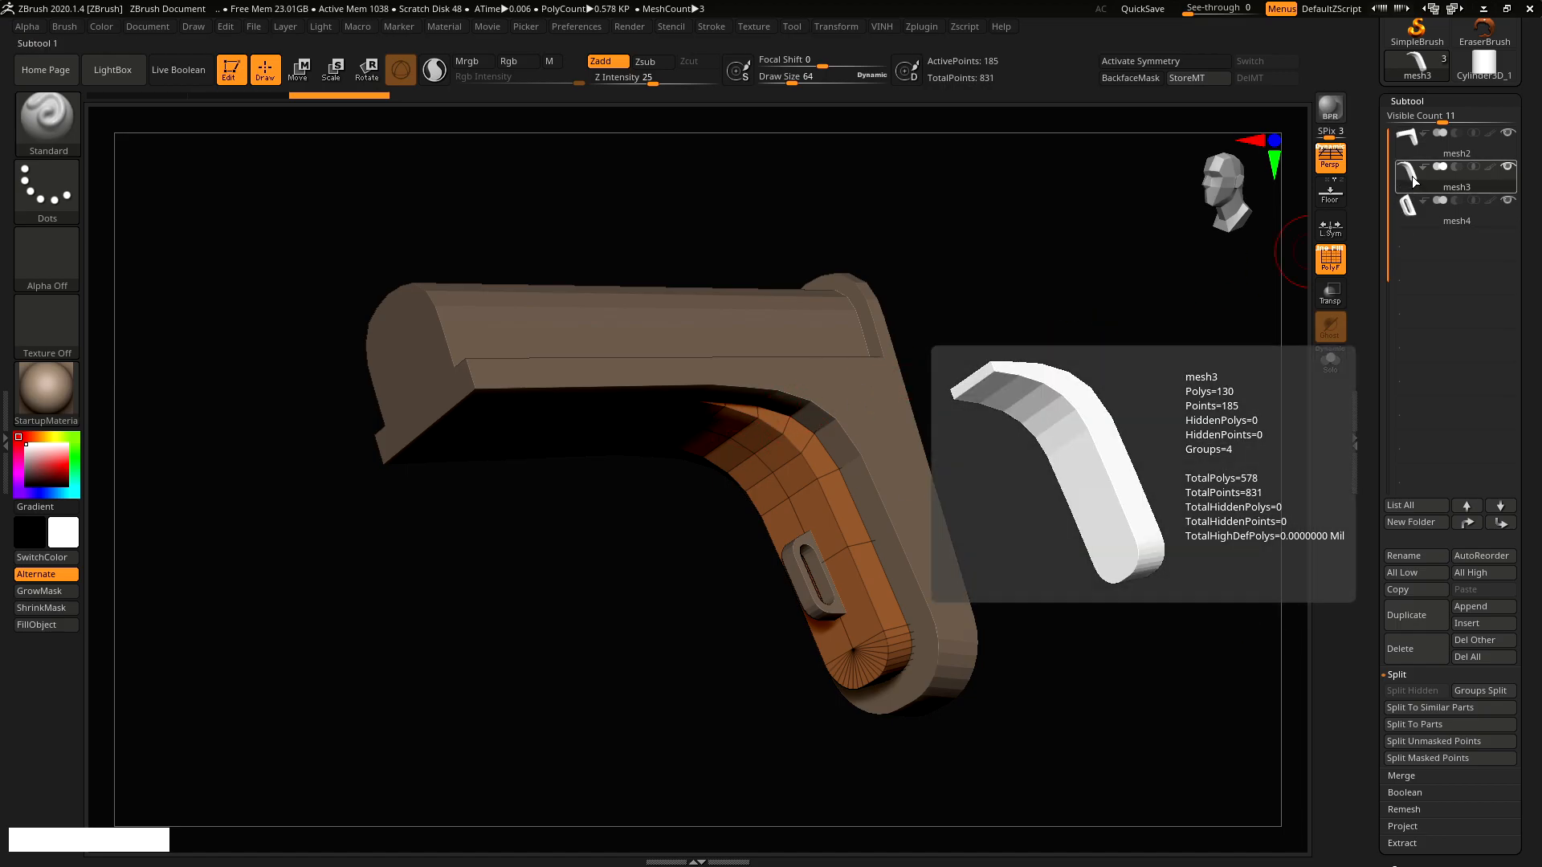
Show the inset strip subtool on its own and compare it with the model in Maya
key("shift+f")
key("alt+Tab")
left_click(782, 367, "alt")
key("alt+Tab")
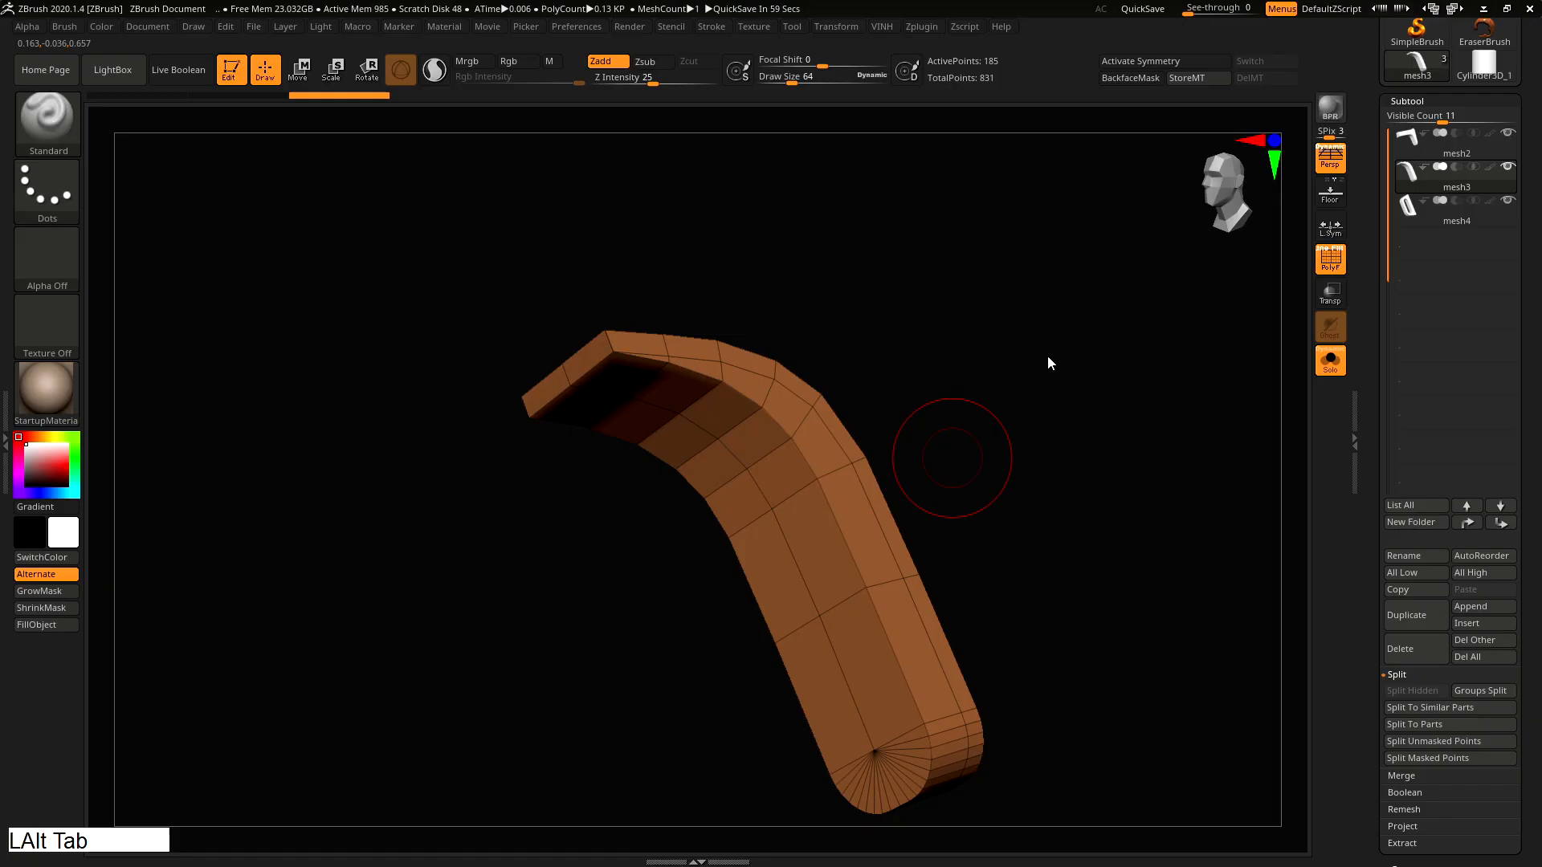
key("shift+f")
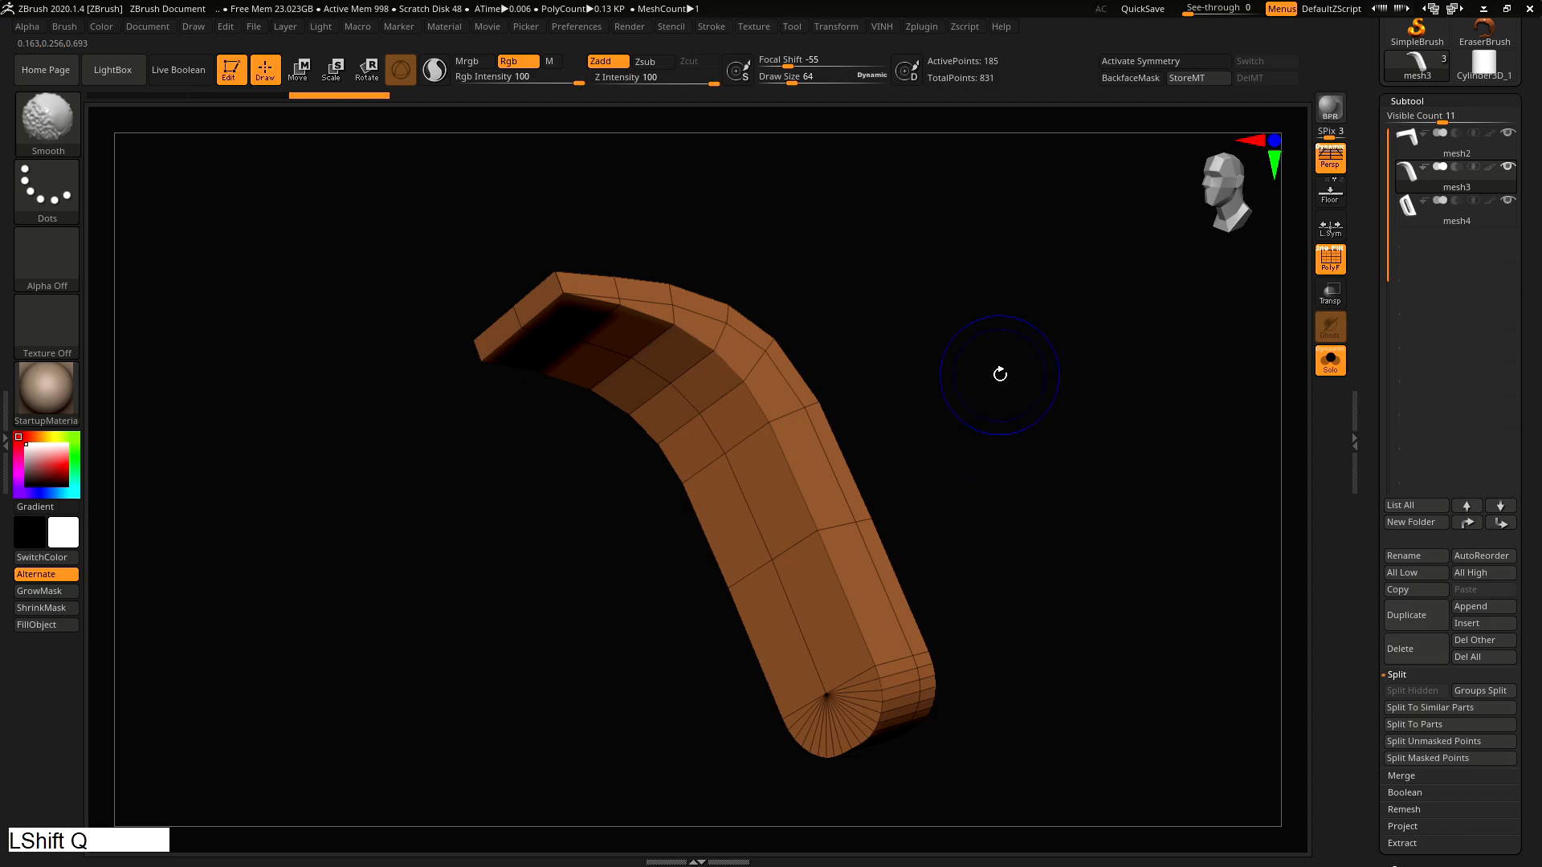
Try Auto Groups on the inset strip to give each detached face region its own polygroup, and undo the grouping
key("shift+q")
left_click(970, 717)
right_click_drag(899, 514, 689, 356)
right_click_drag(850, 372, 775, 331, "alt")
right_click_drag(774, 331, 777, 355)
key("shift+q")
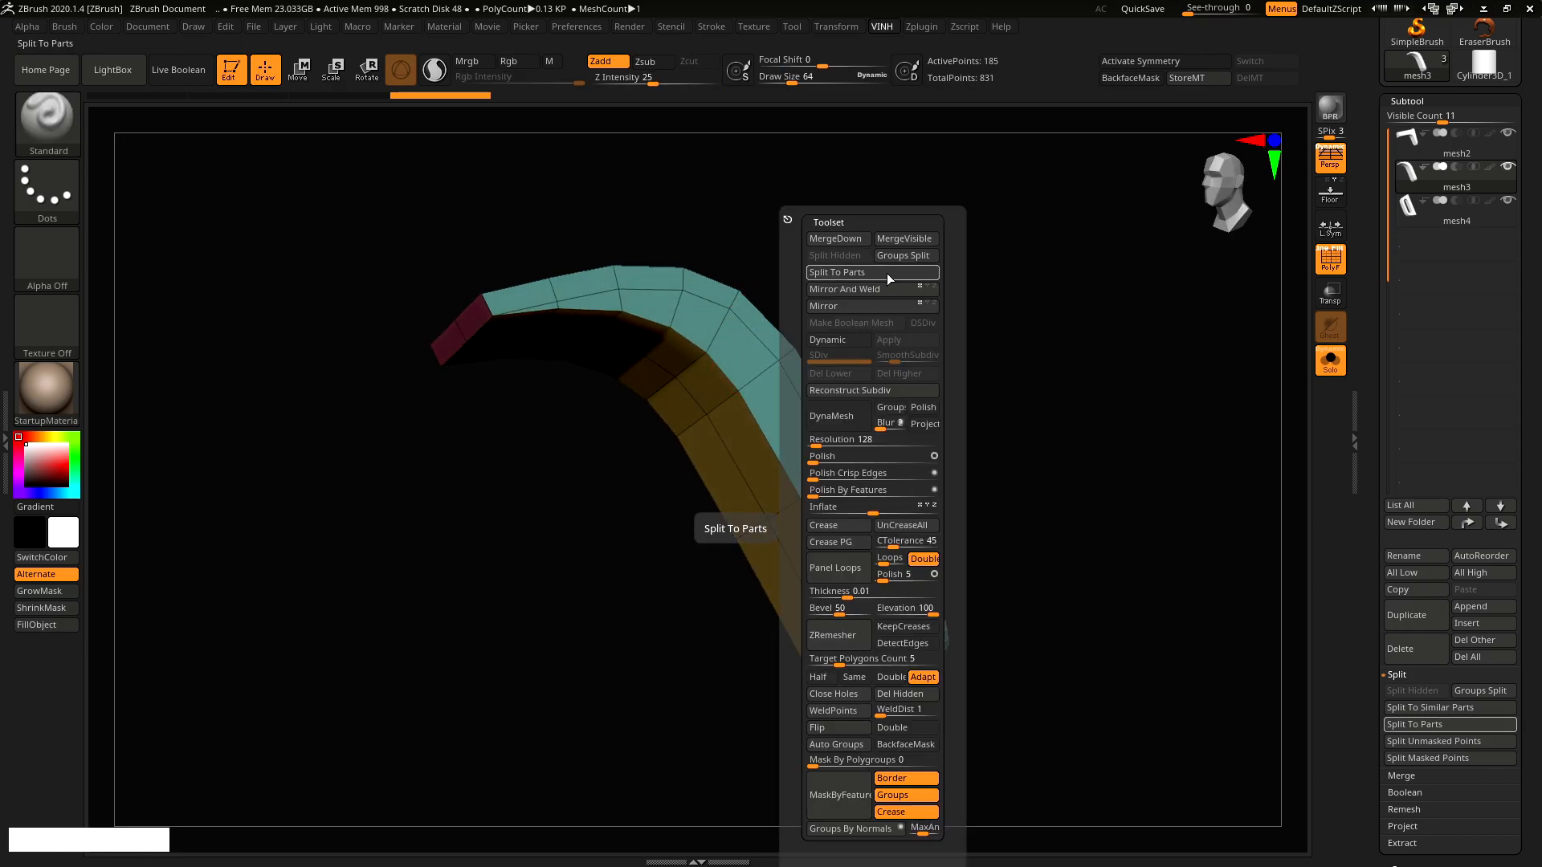
left_click(889, 279)
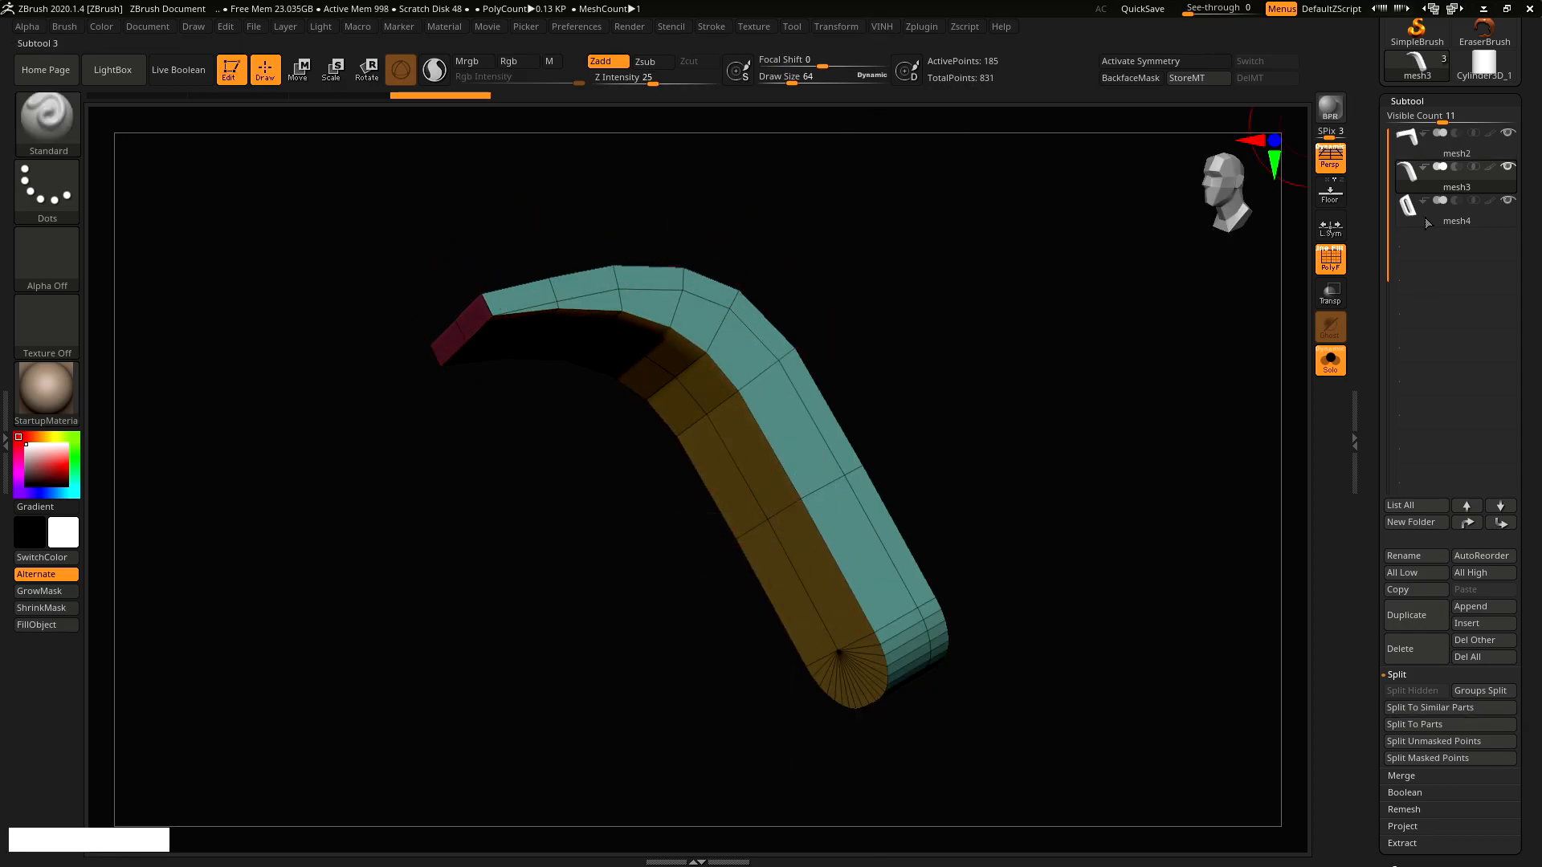
right_click_drag(868, 313, 819, 277, "alt")
right_click_drag(695, 351, 1060, 327)
key("ctrl+z")
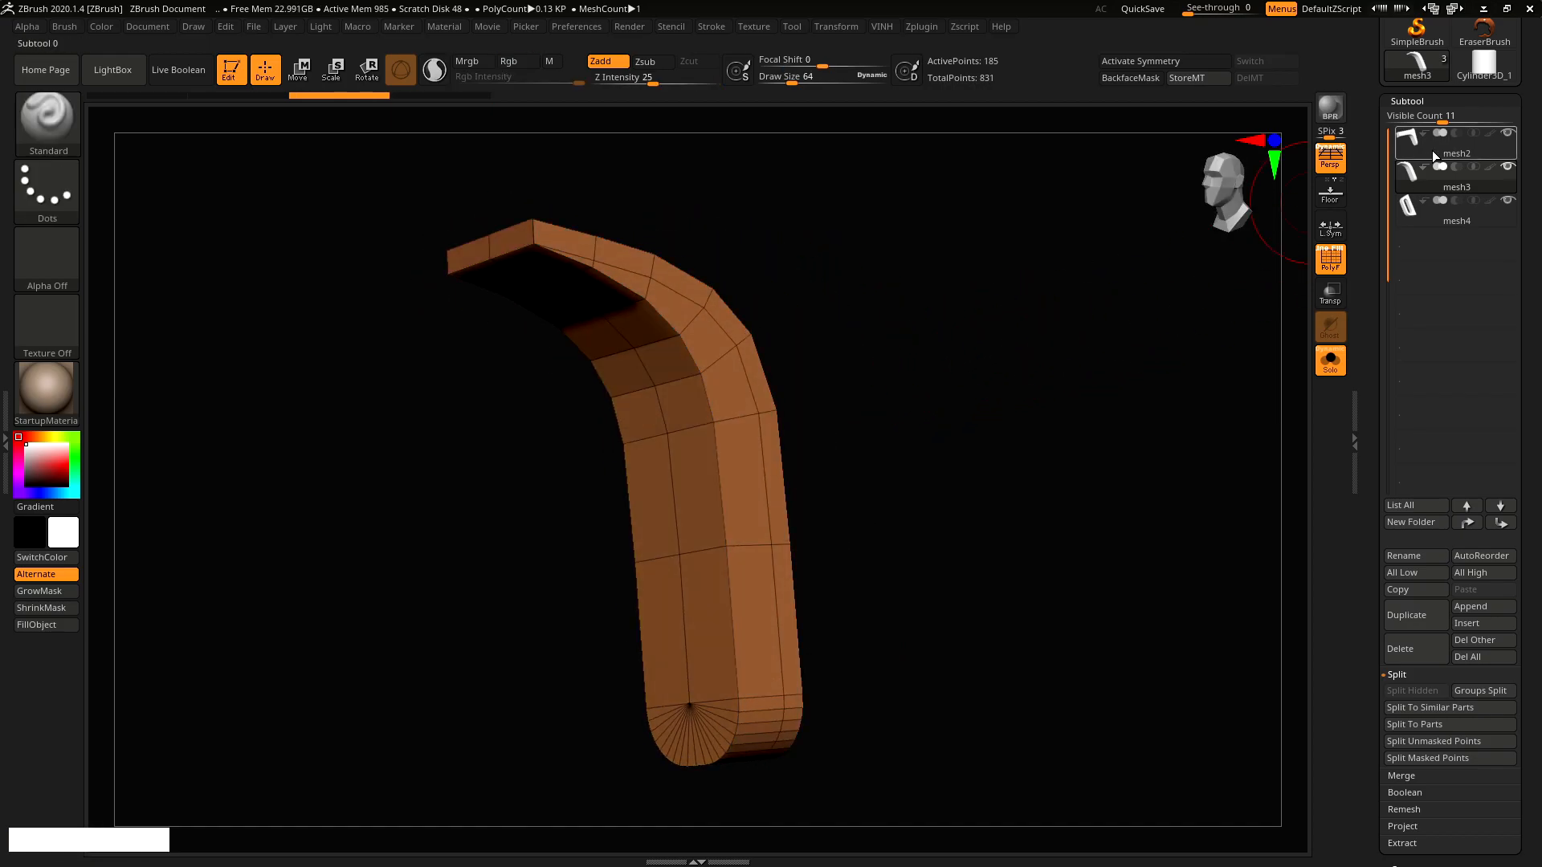
Select the main bracket body subtool, inspect its underside and compare it with the hard-edged model in Maya
left_click(1433, 152)
key("shift+f")
key("shift+f")
right_click_drag(978, 382, 899, 514, "alt")
key("shift+q")
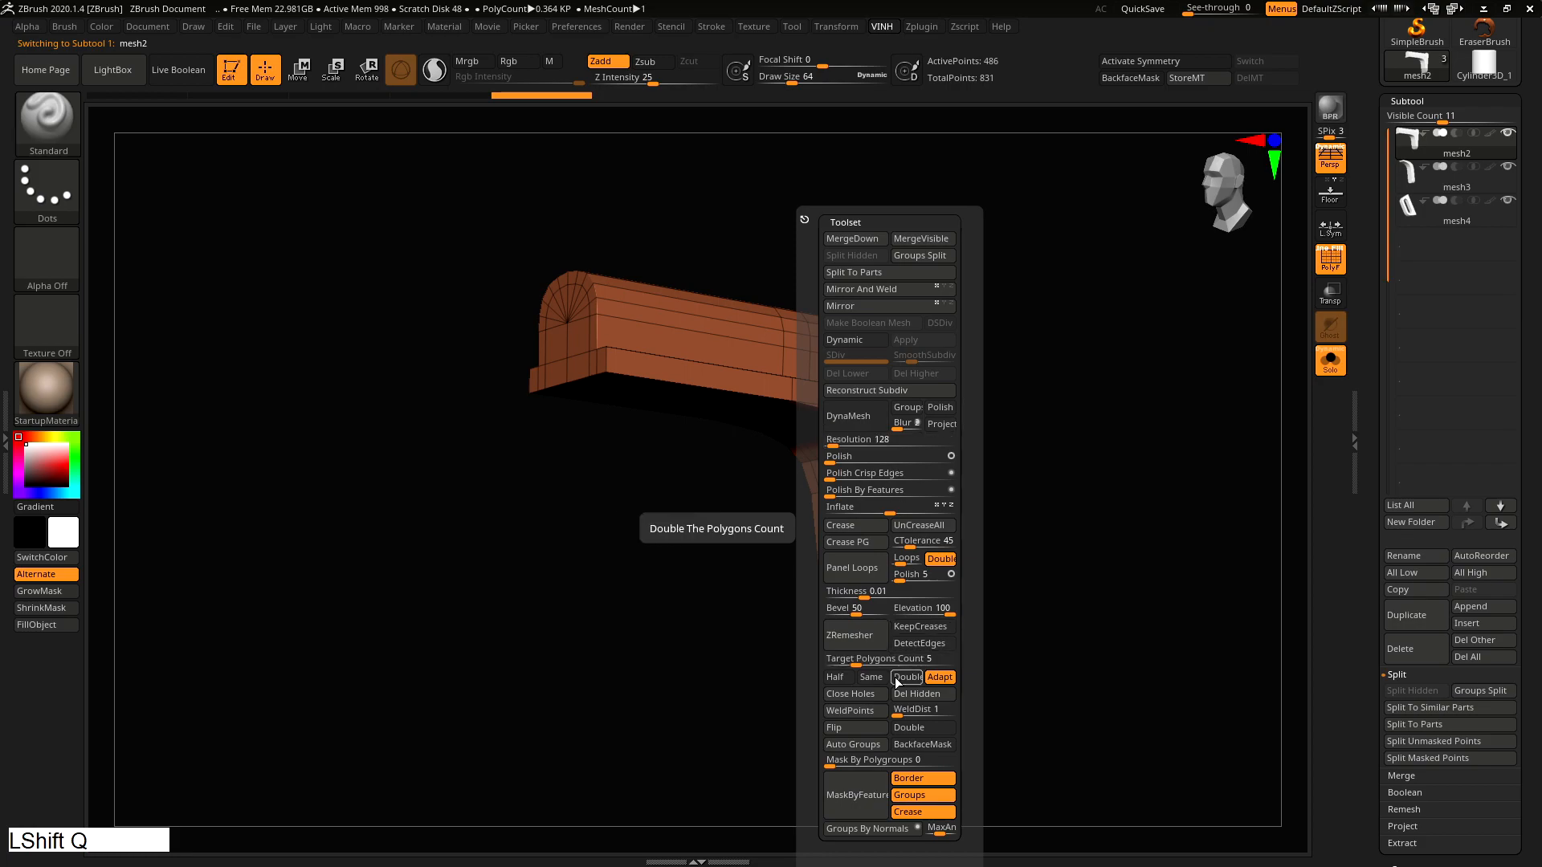
right_click_drag(771, 402, 469, 261)
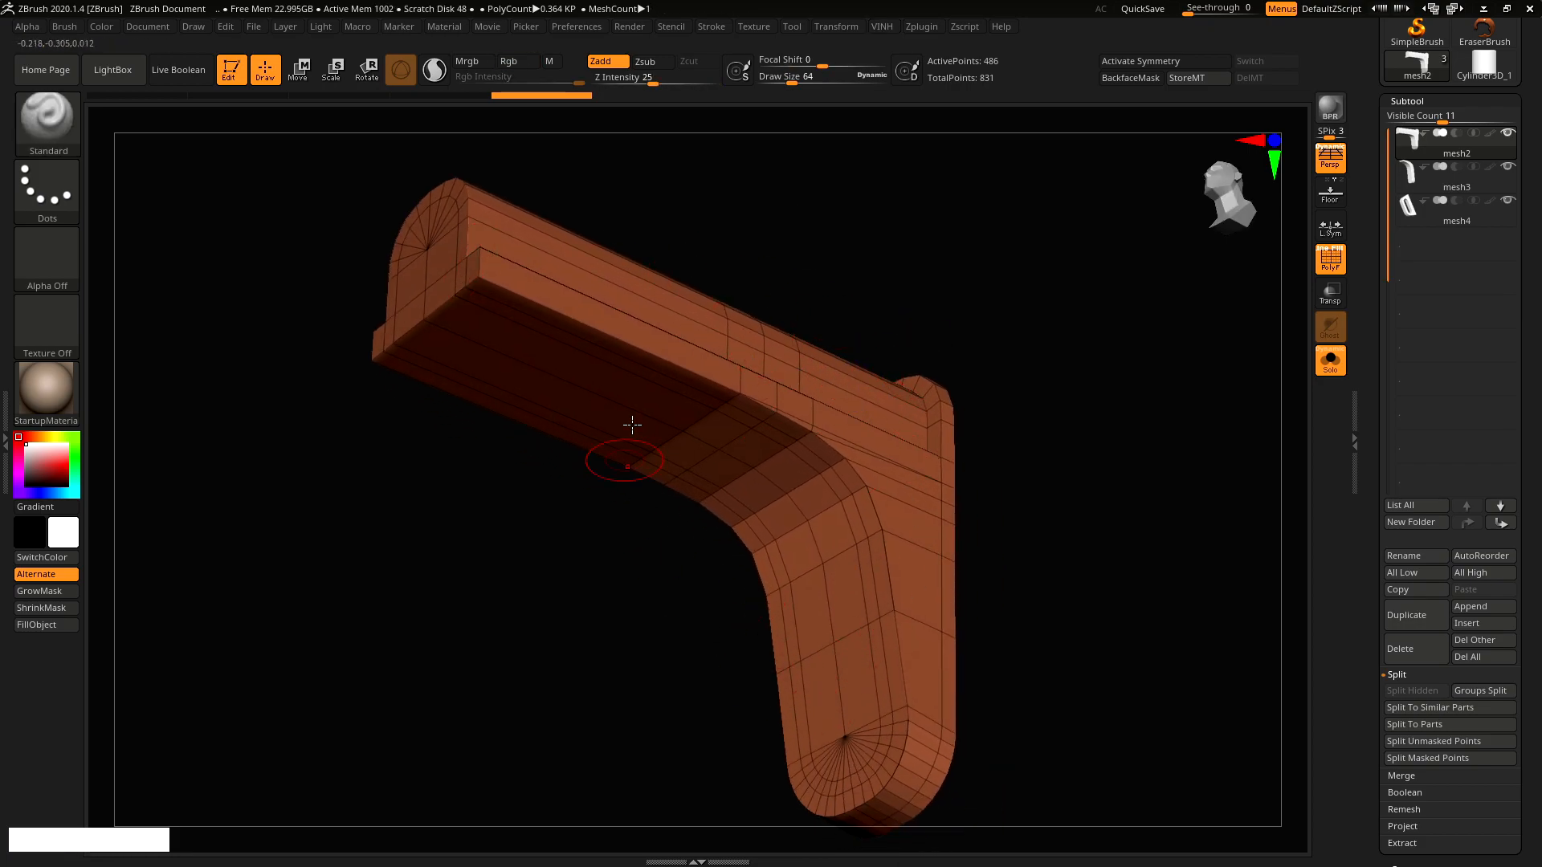
key("alt+Tab")
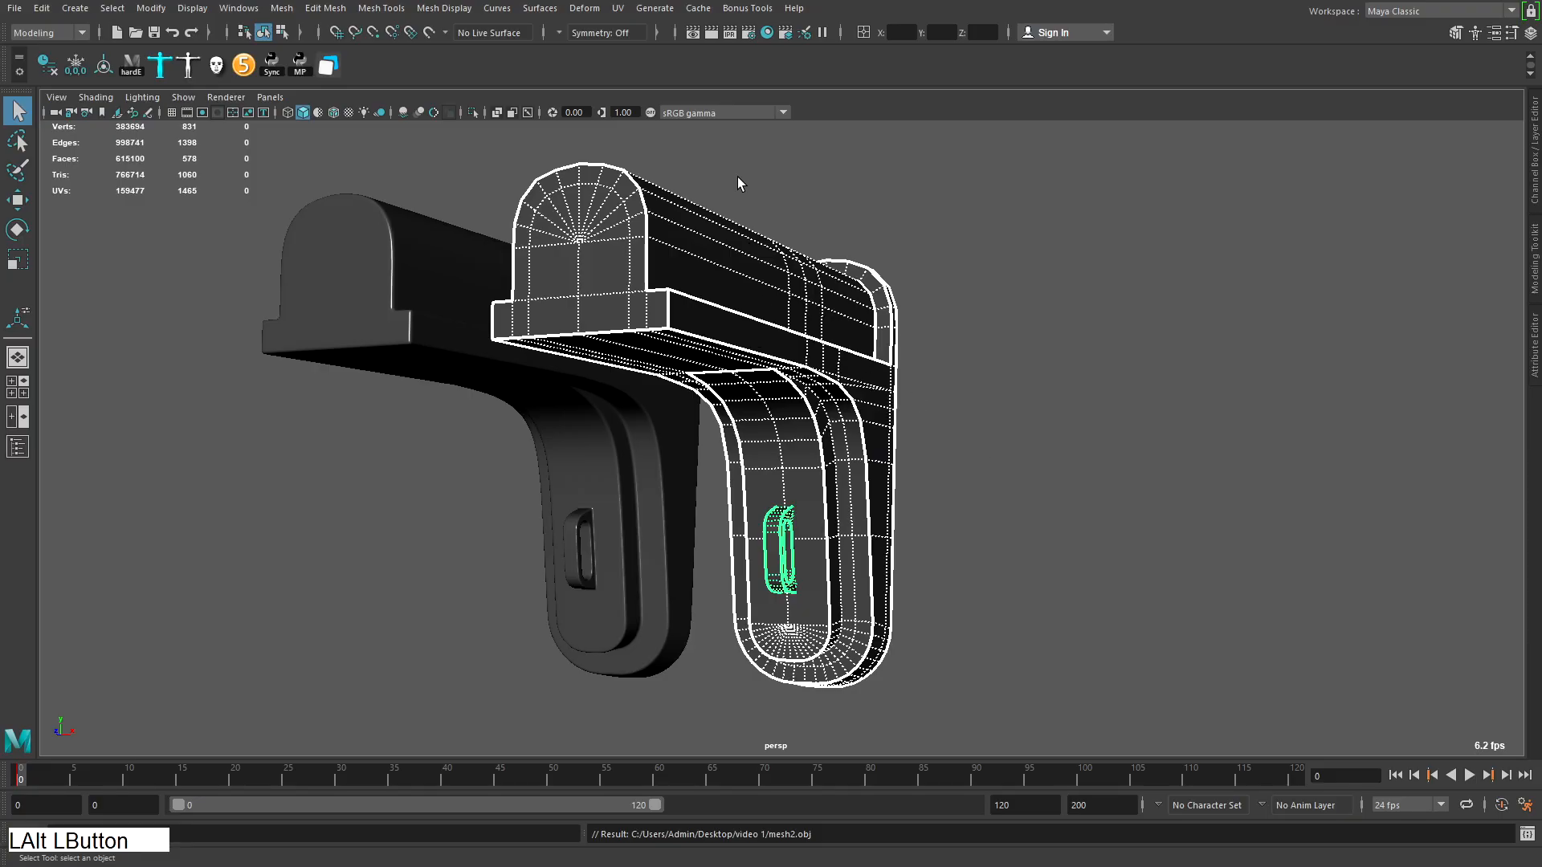
key("alt+Tab")
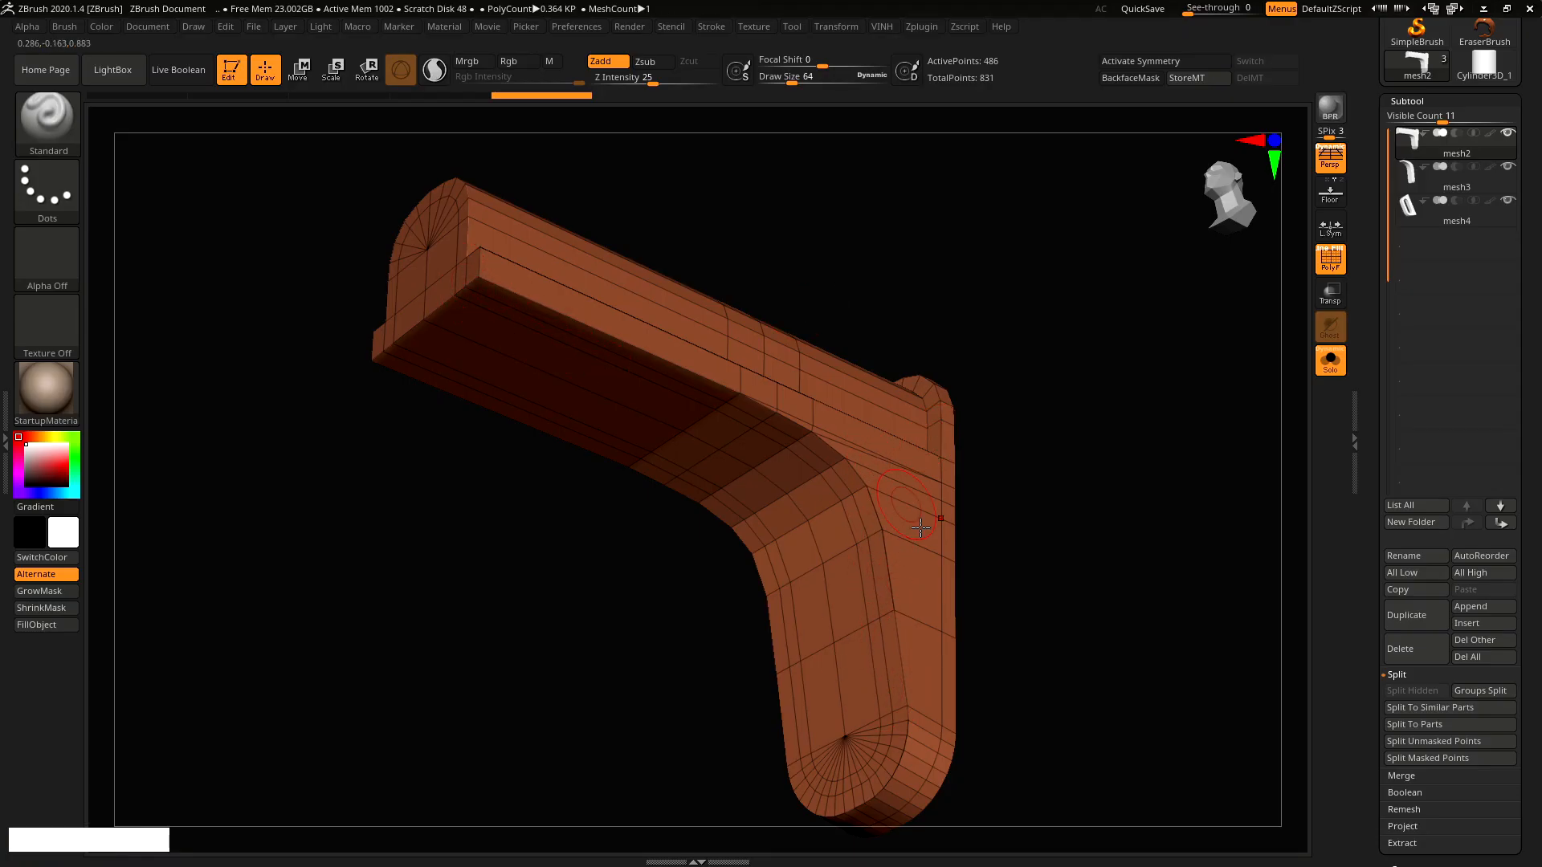
Try Auto Groups on the main bracket body to separate its detached faces into polygroups, and undo it
key("shift+q")
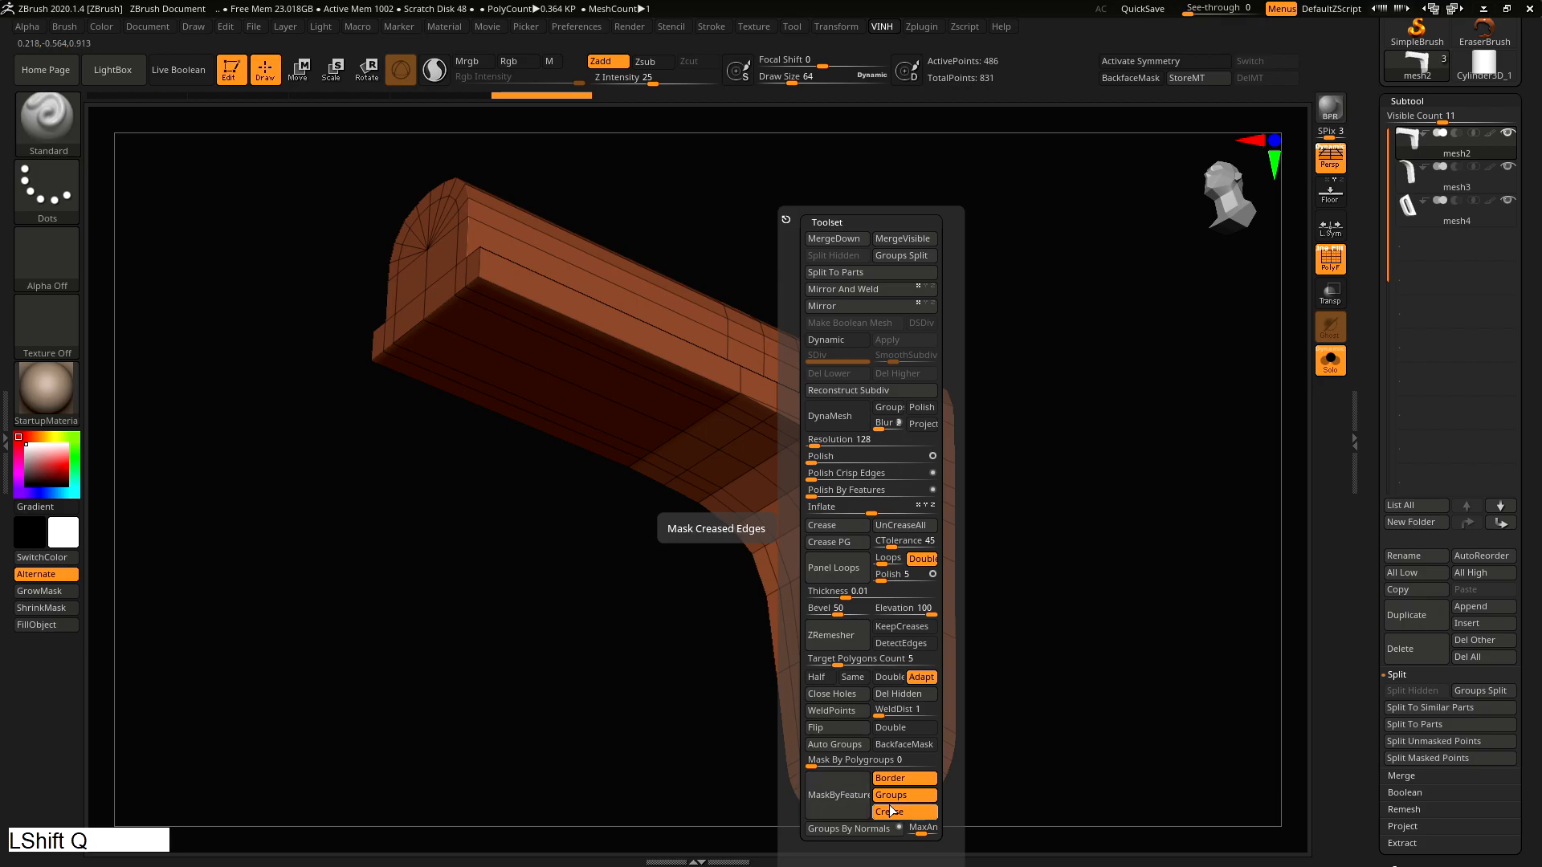
left_click(811, 527)
right_click_drag(1108, 619, 936, 341)
key("shift+q")
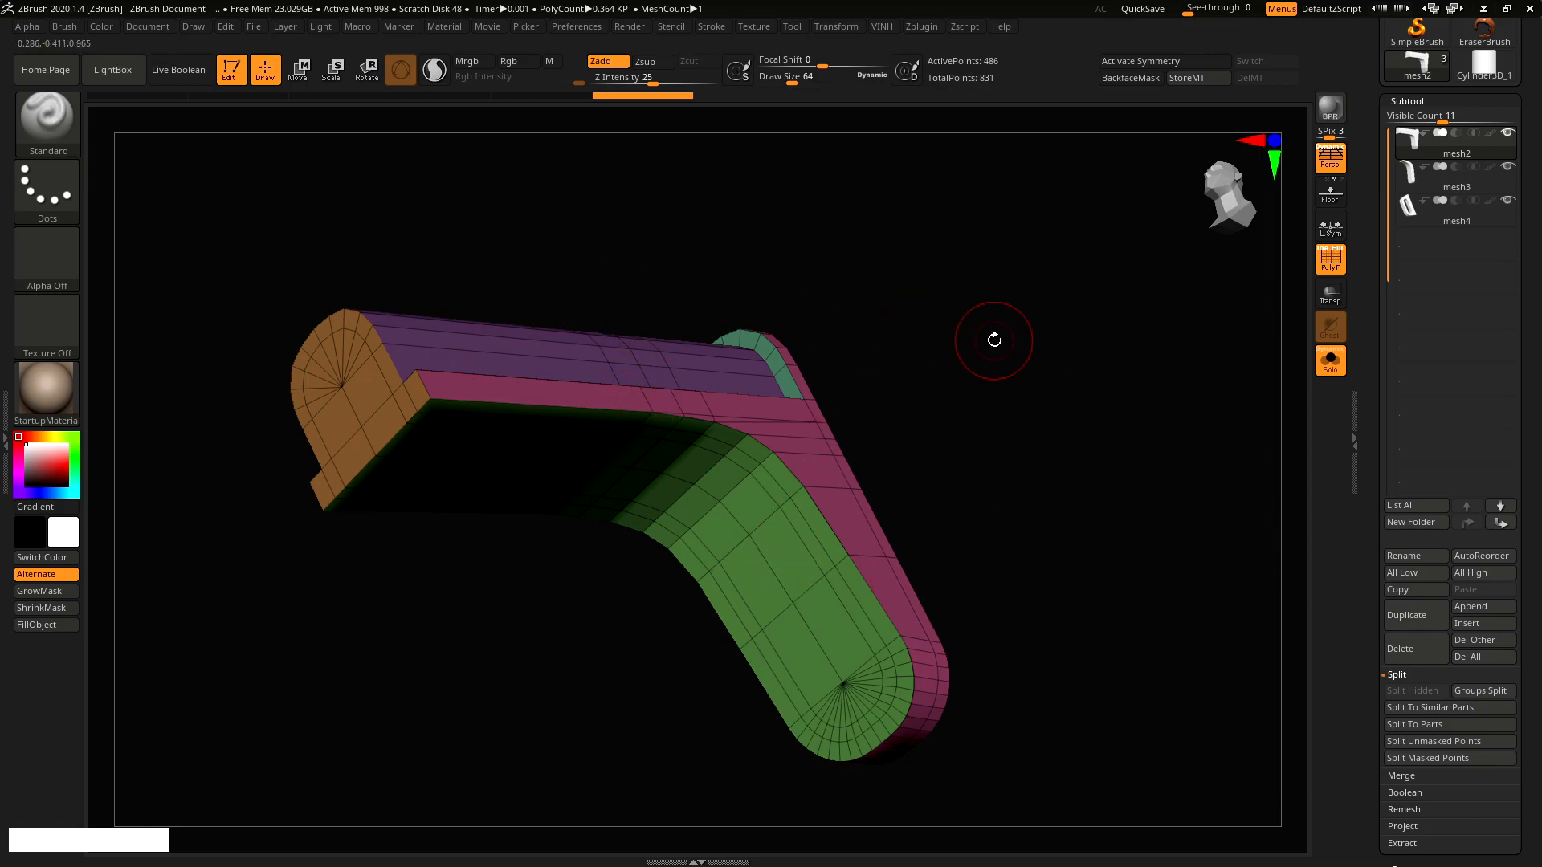
key("ctrl+z")
Try creasing the main bracket body's polygroup borders with Crease PG and undo the crease
key("shift+q")
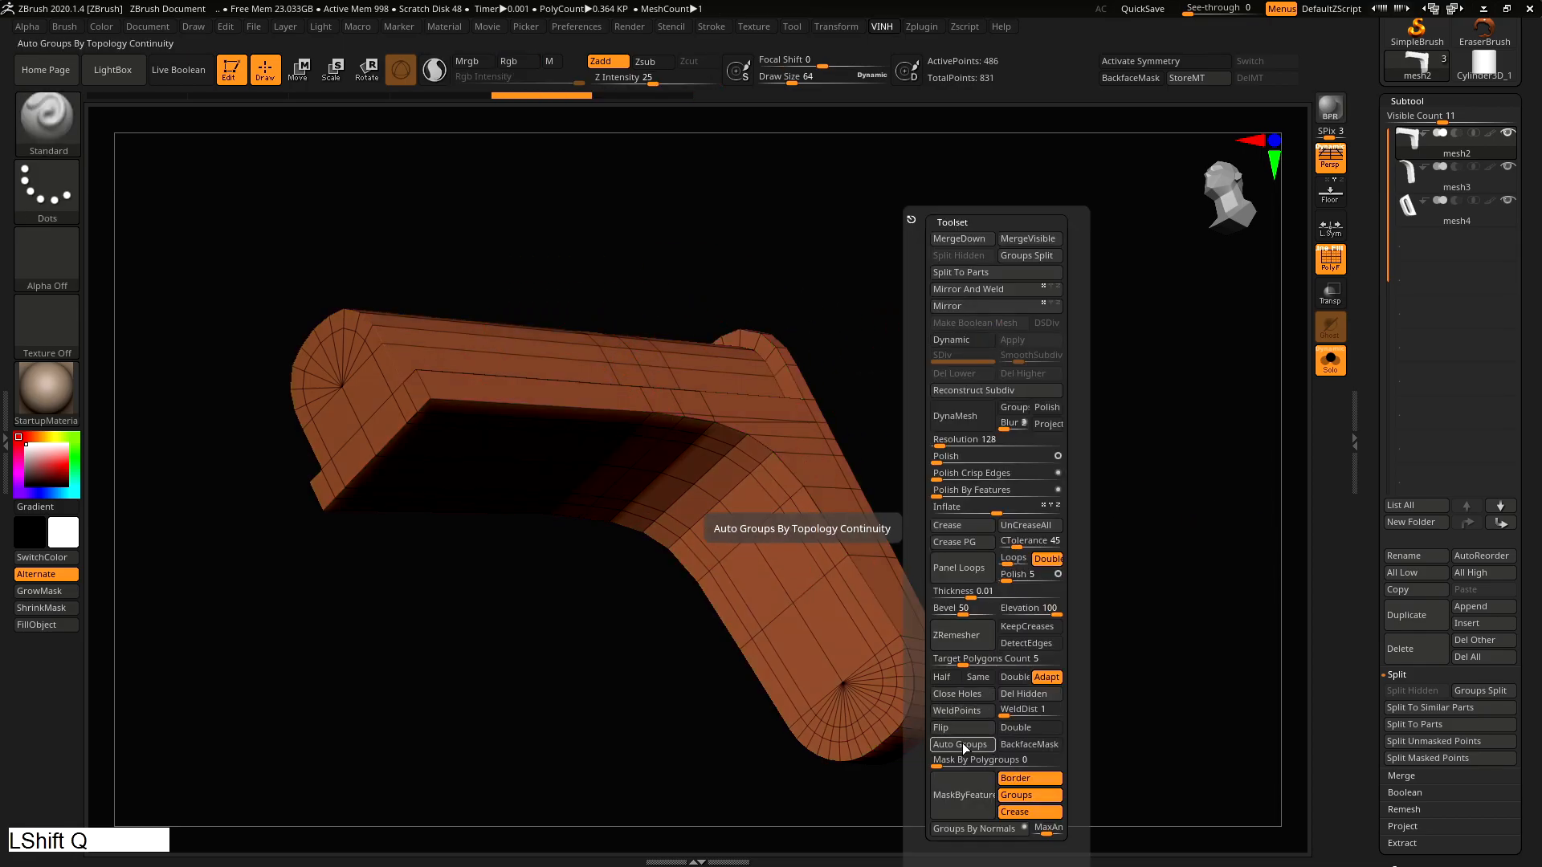
left_click(965, 541)
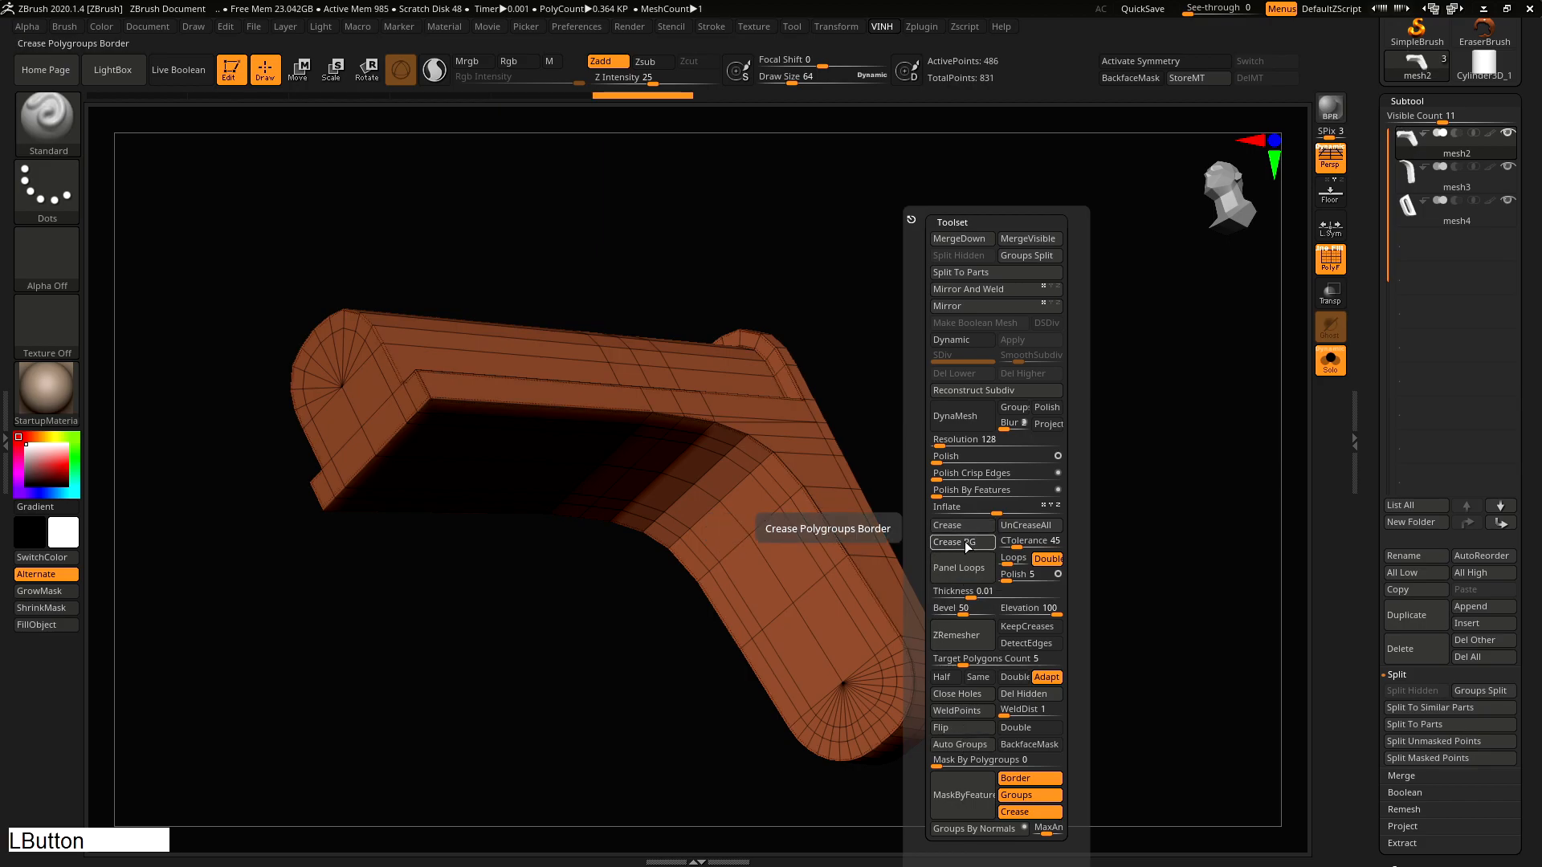
key("ctrl+z")
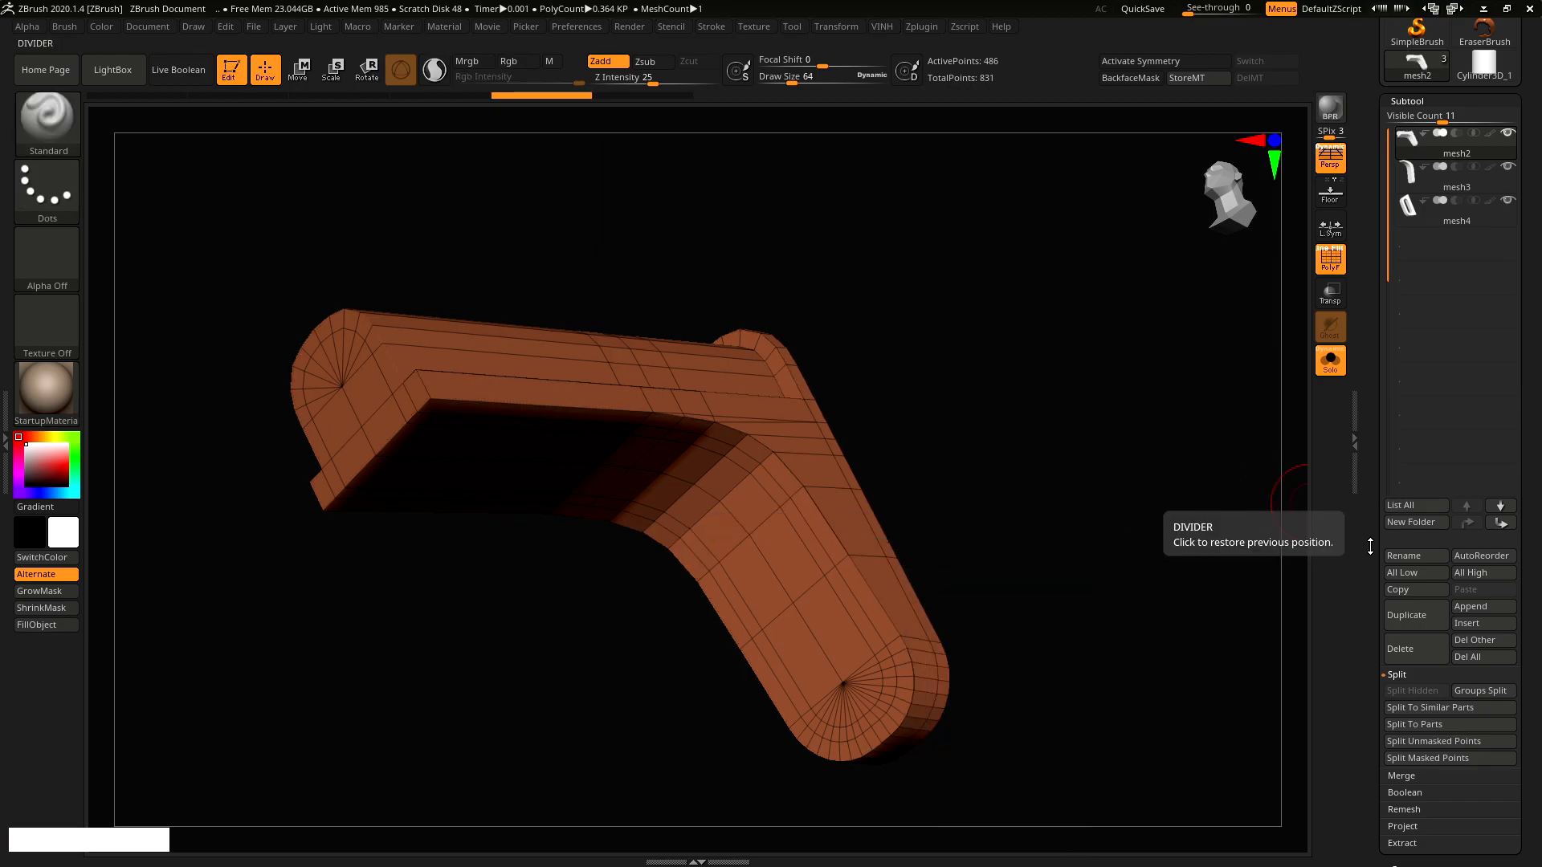
Expand the geometry crease options, apply Crease PG to the main bracket body and inspect the creased borders
left_click(1364, 544)
left_click(1422, 387)
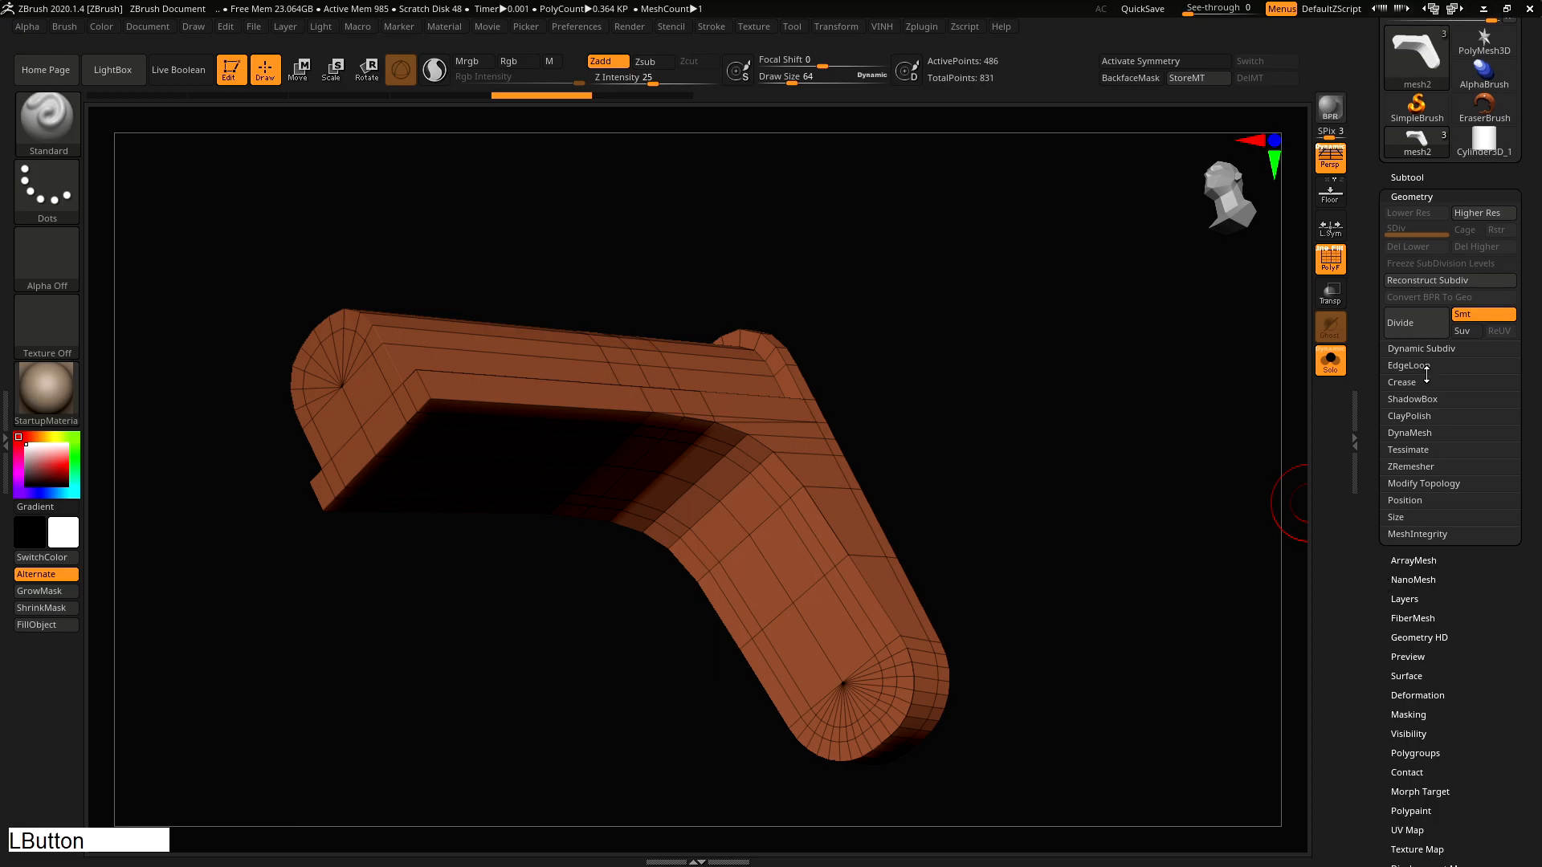
left_click(1404, 453)
right_click_drag(996, 418, 774, 516, "alt")
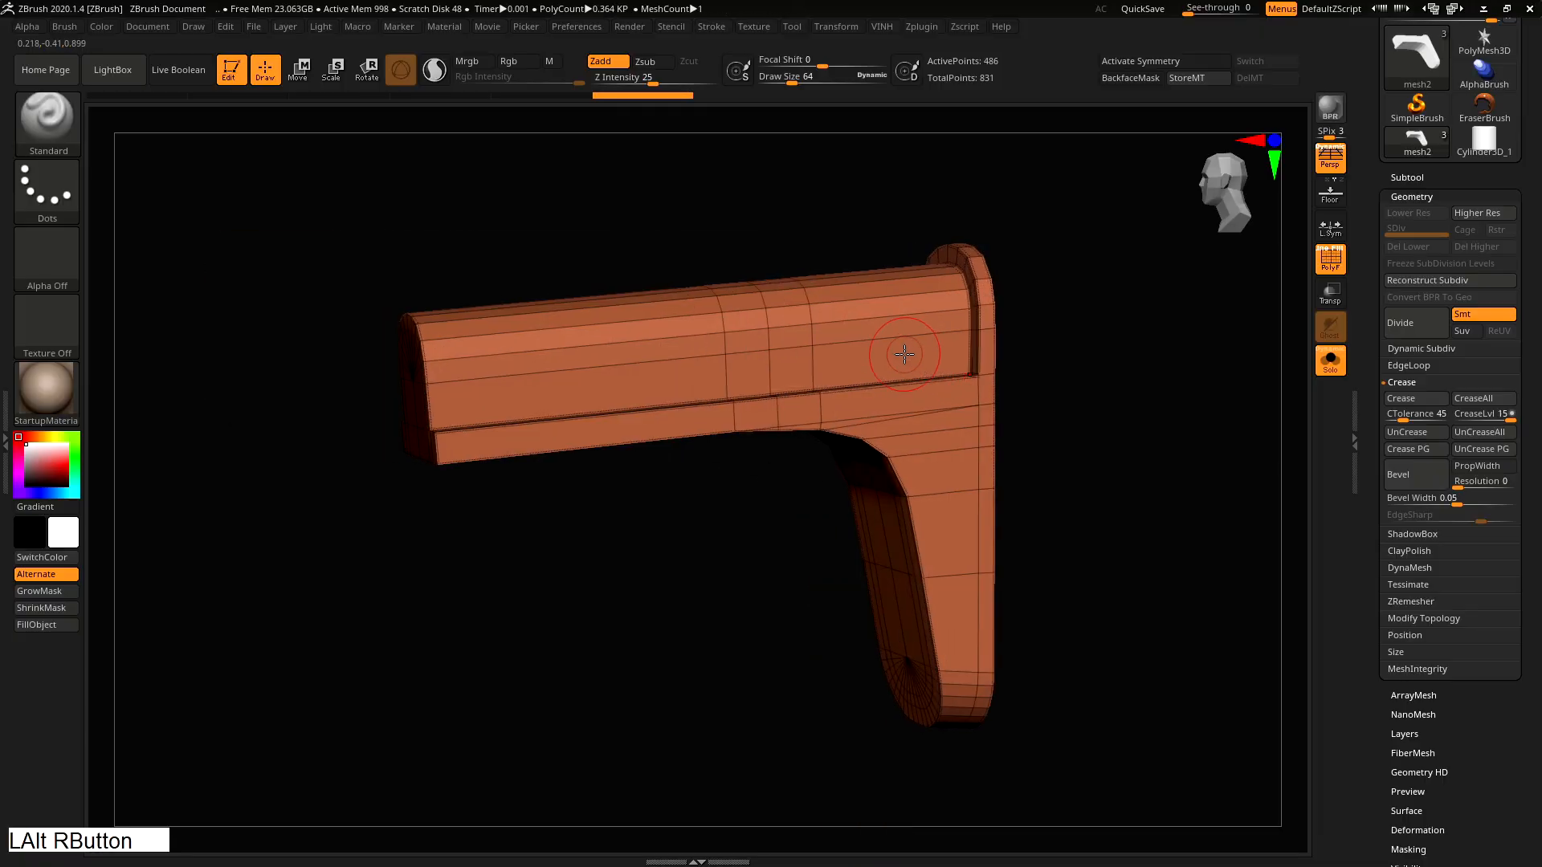
right_click_drag(901, 351, 933, 361)
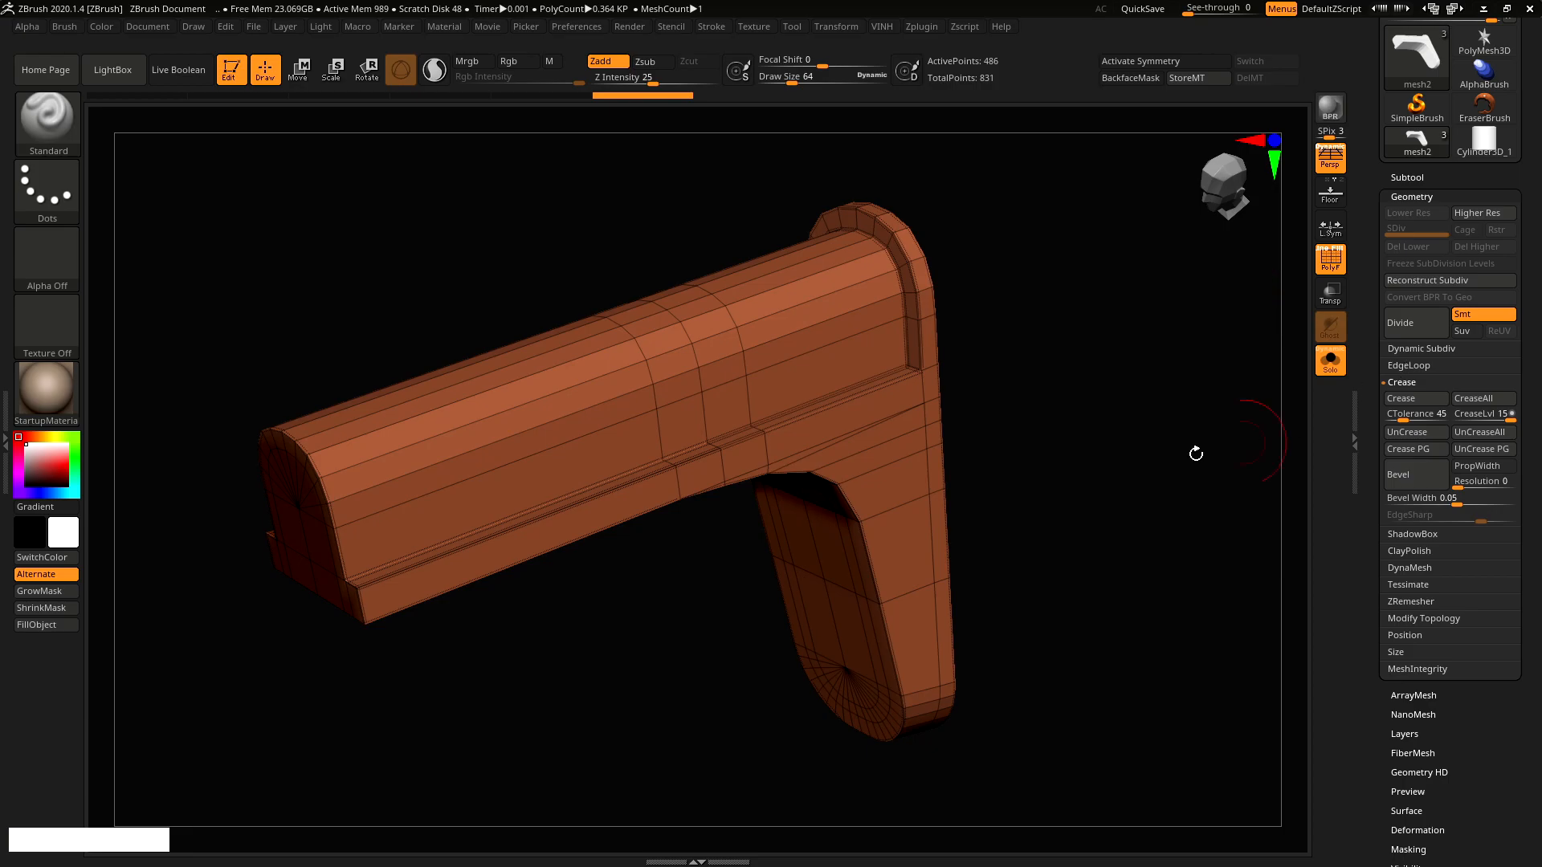
key("shift+q")
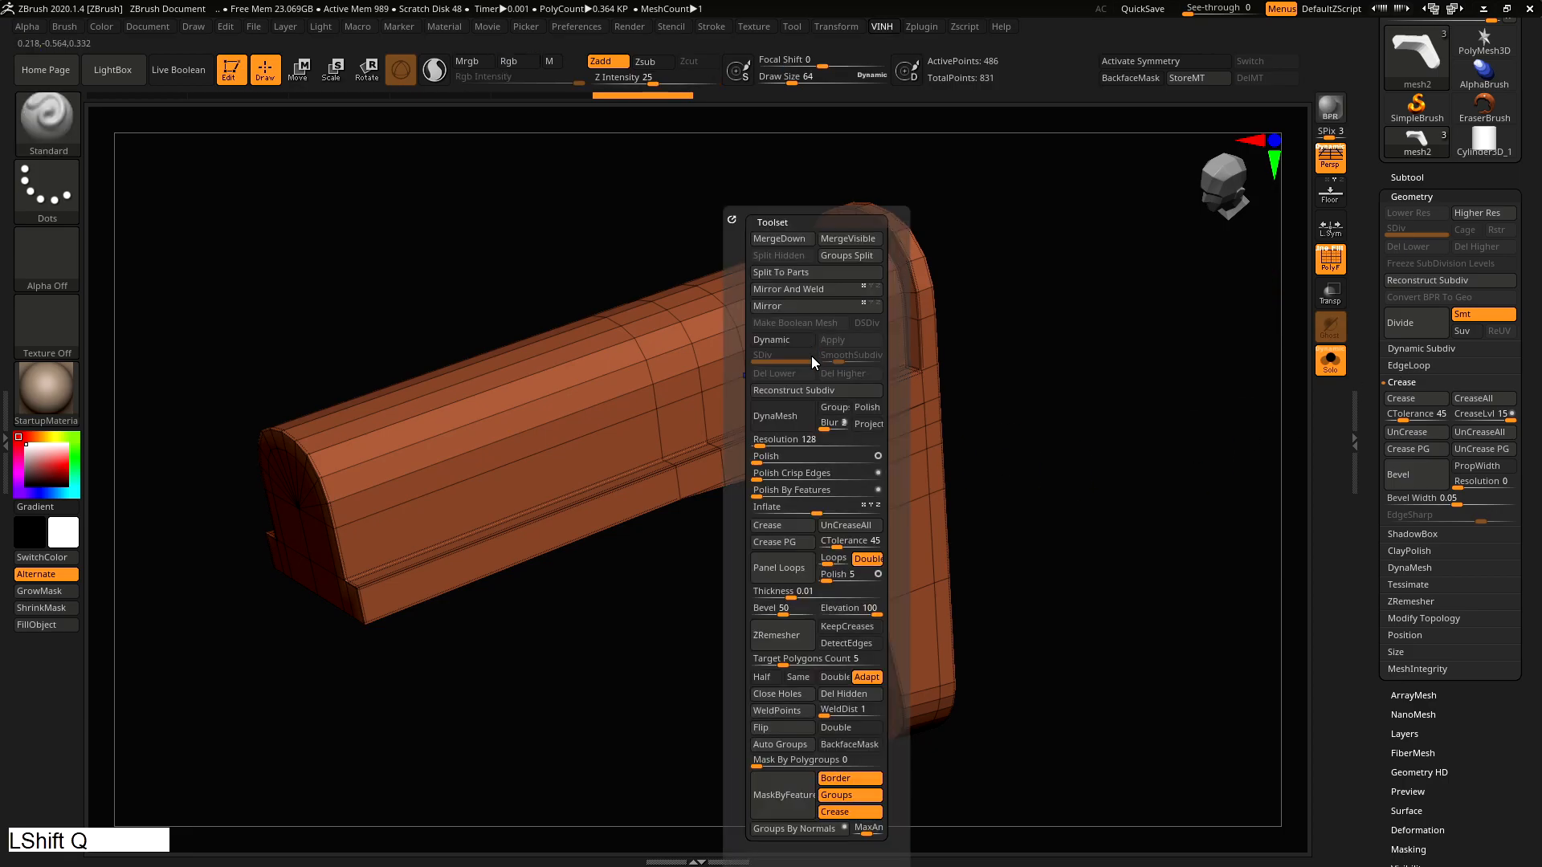
Switch to Maya, try moving a corner vertex on the bracket's detached hard edge and undo the move
key("alt+Tab")
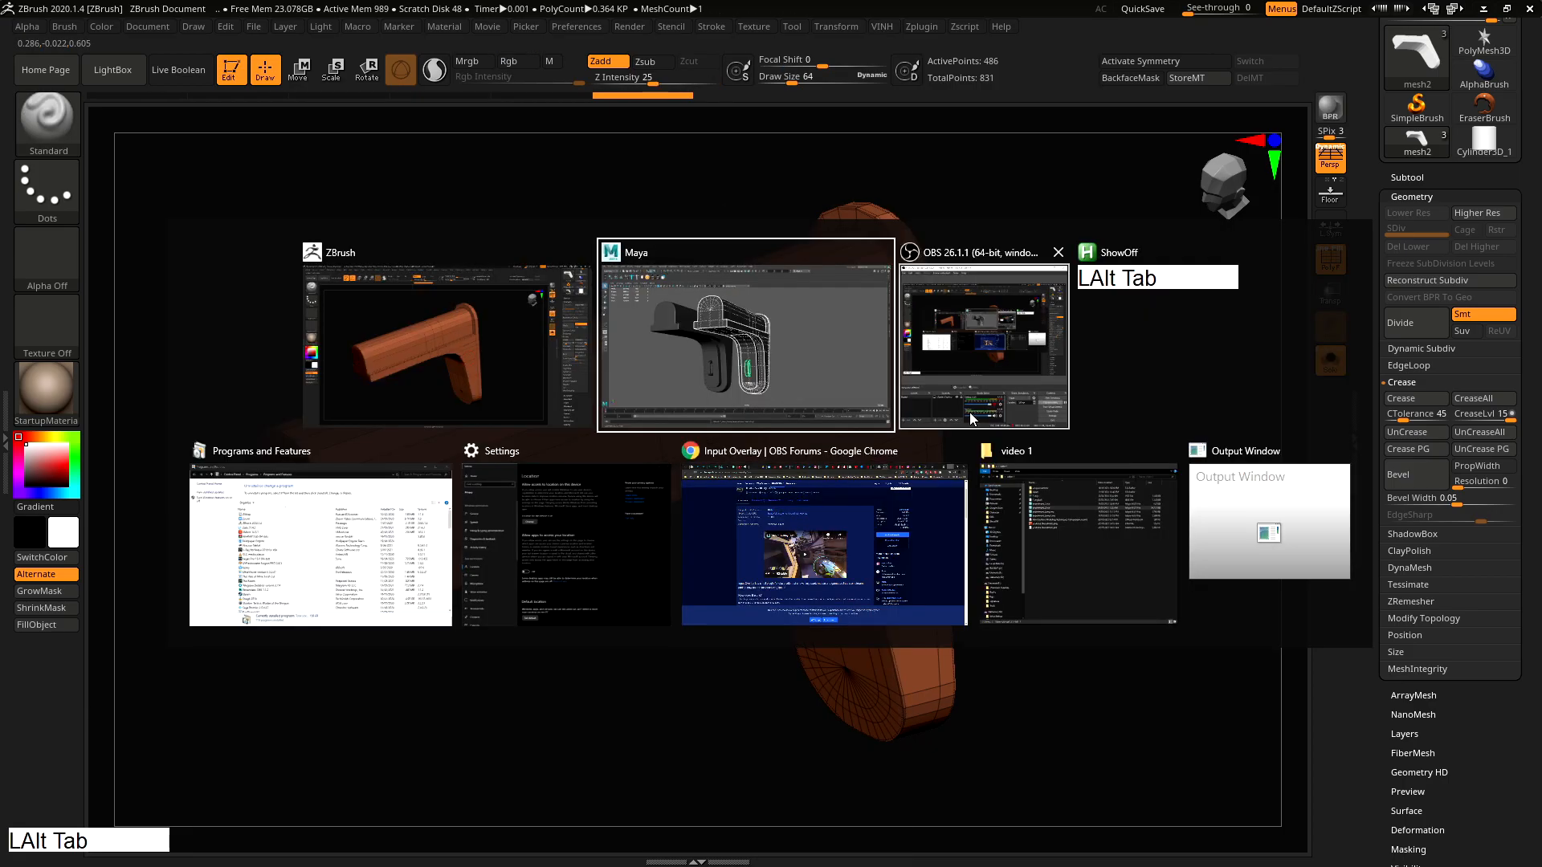
left_click_drag(956, 402, 867, 366, "alt")
middle_click_drag(867, 366, 803, 450, "alt")
right_click_drag(803, 450, 1173, 523, "alt")
left_click_drag(1173, 522, 1124, 579, "alt")
right_click_drag(931, 452, 878, 450)
left_click(899, 442)
key("w")
left_click_drag(897, 440, 843, 383)
left_click(871, 427)
key("ctrl+z")
key("ctrl+z")
key("ctrl+z")
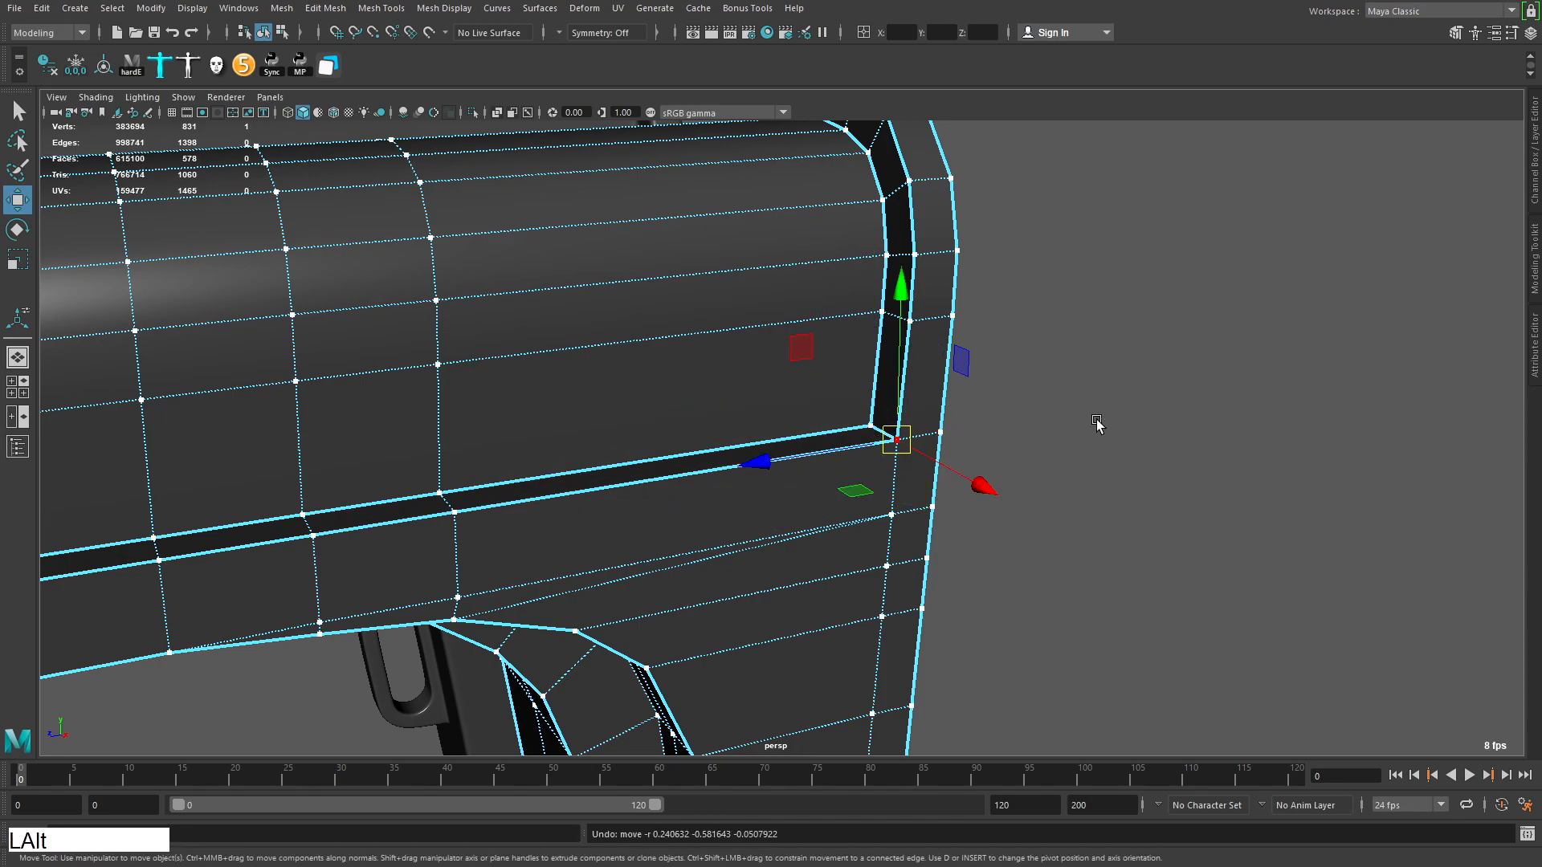
Return to ZBrush, weld the main bracket body's coincident points with WeldPoints and expand the Modify Topology options
key("alt+Tab")
key("shift+q")
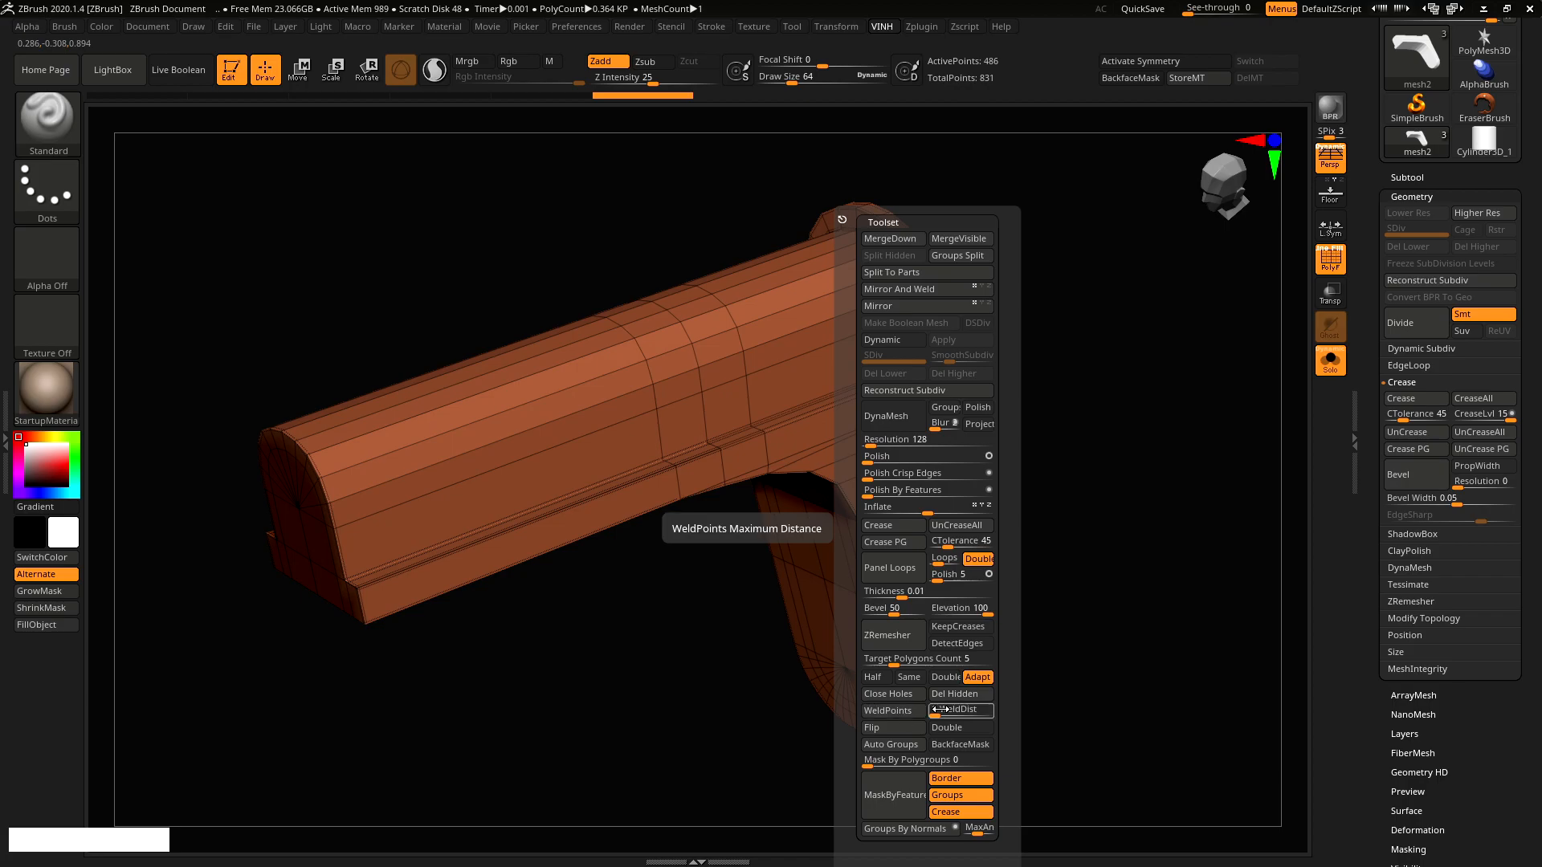
left_click(887, 710)
key("ctrl+z")
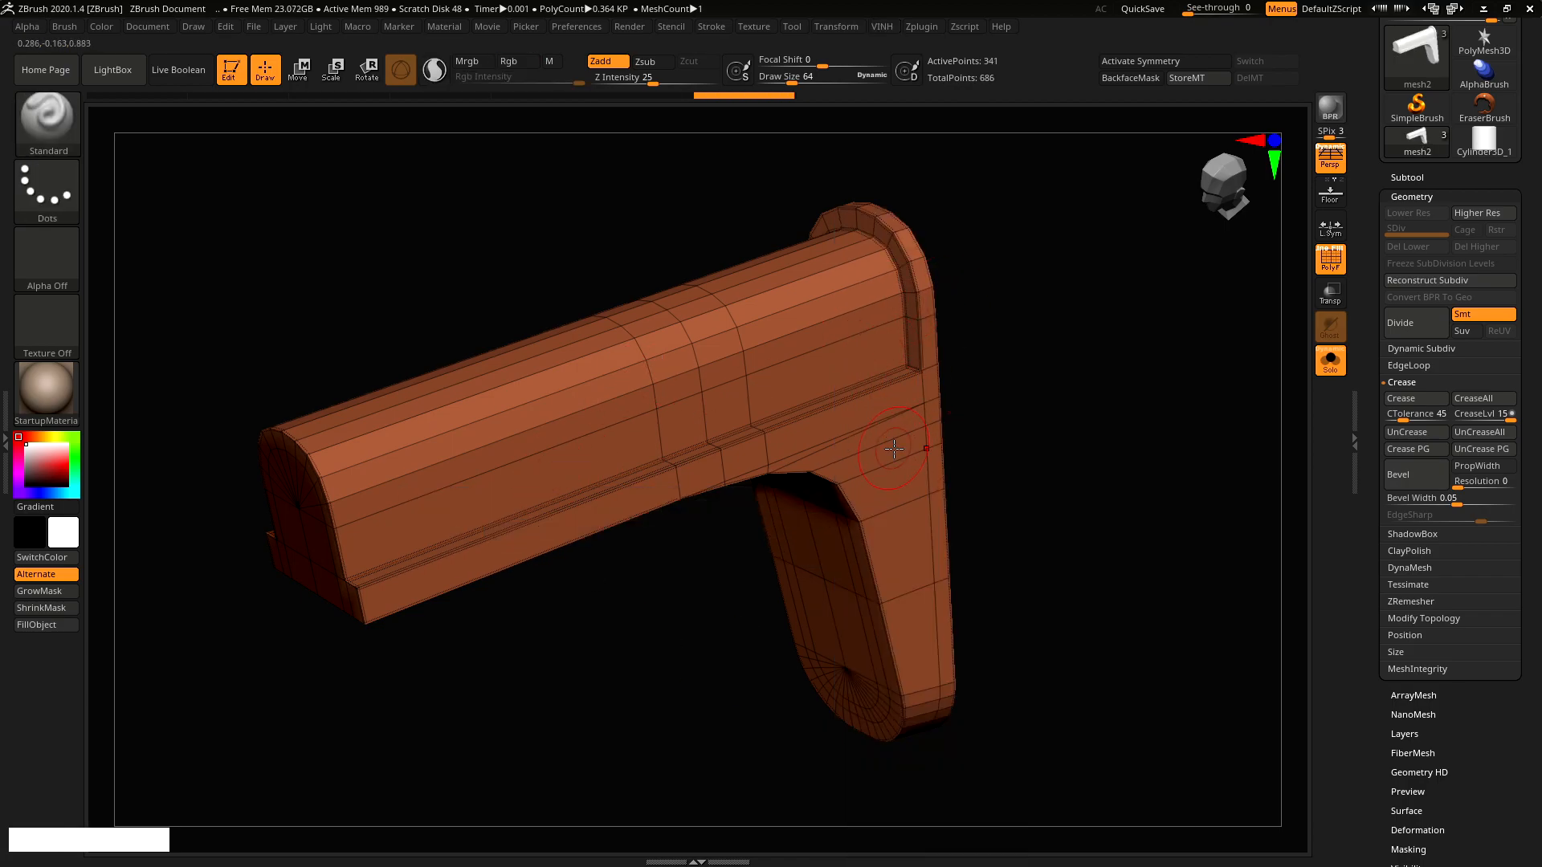
left_click_drag(1405, 710, 1395, 660)
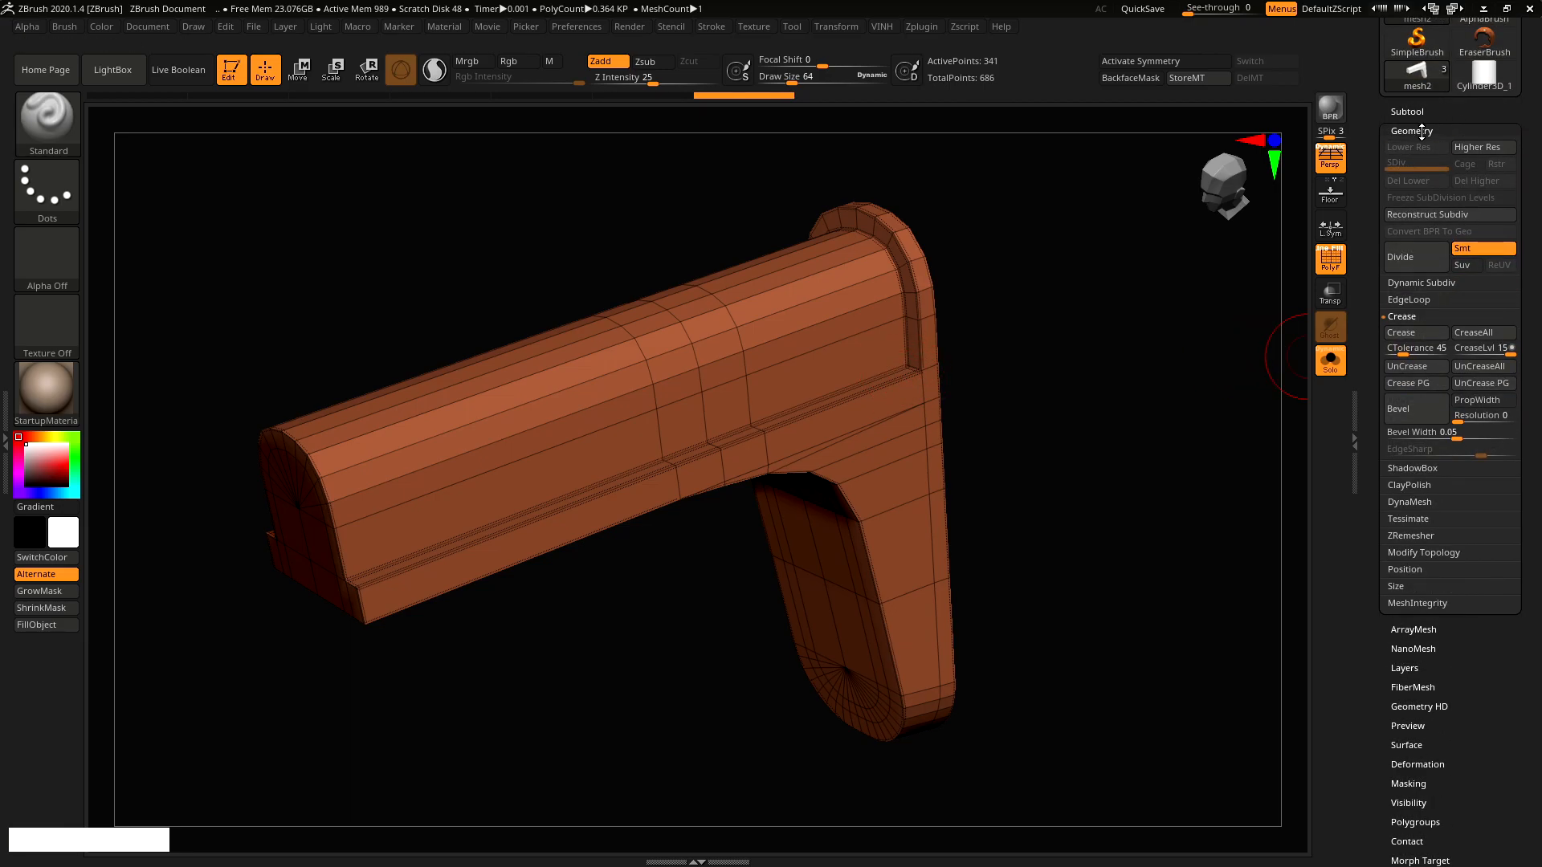
left_click(1412, 552)
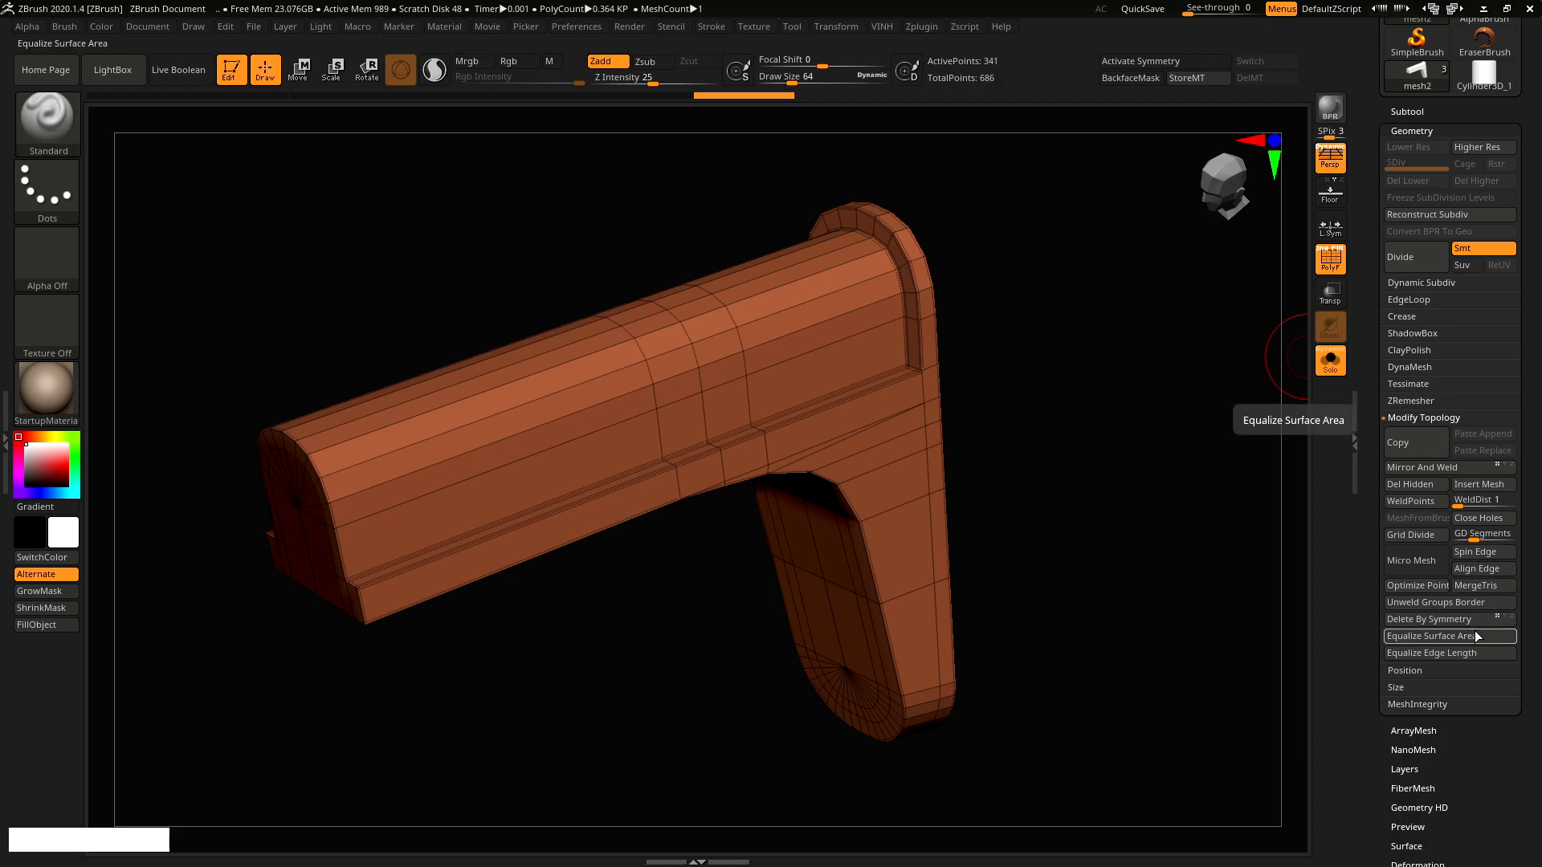
left_click(1413, 502)
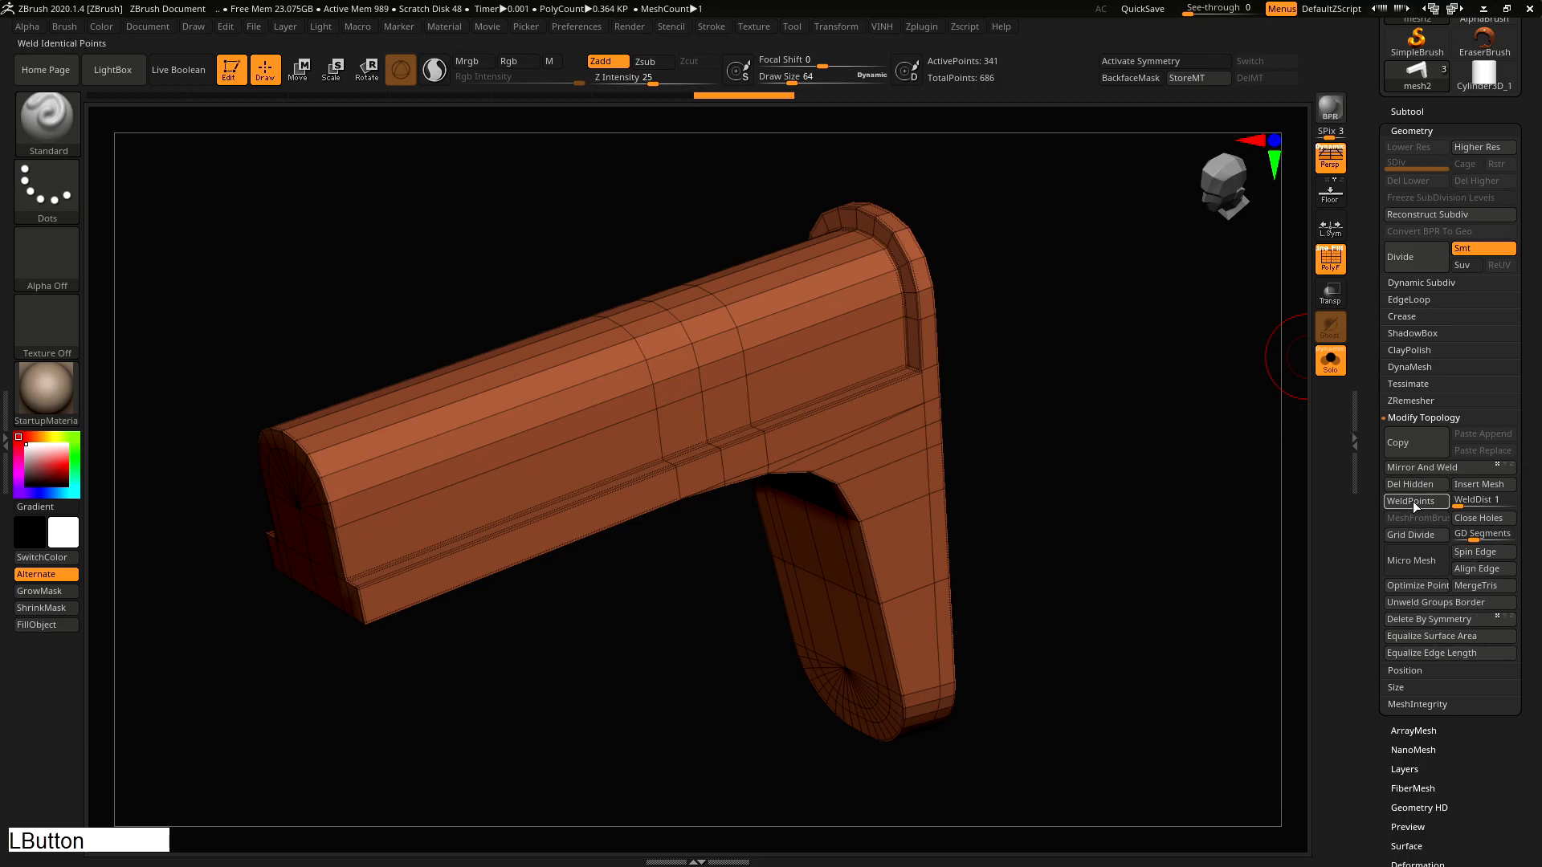
Enable Dynamic Subdiv on the main bracket body, raise its smooth subdivision level and inspect the smoothed surface
right_click_drag(747, 466, 1144, 356, "alt")
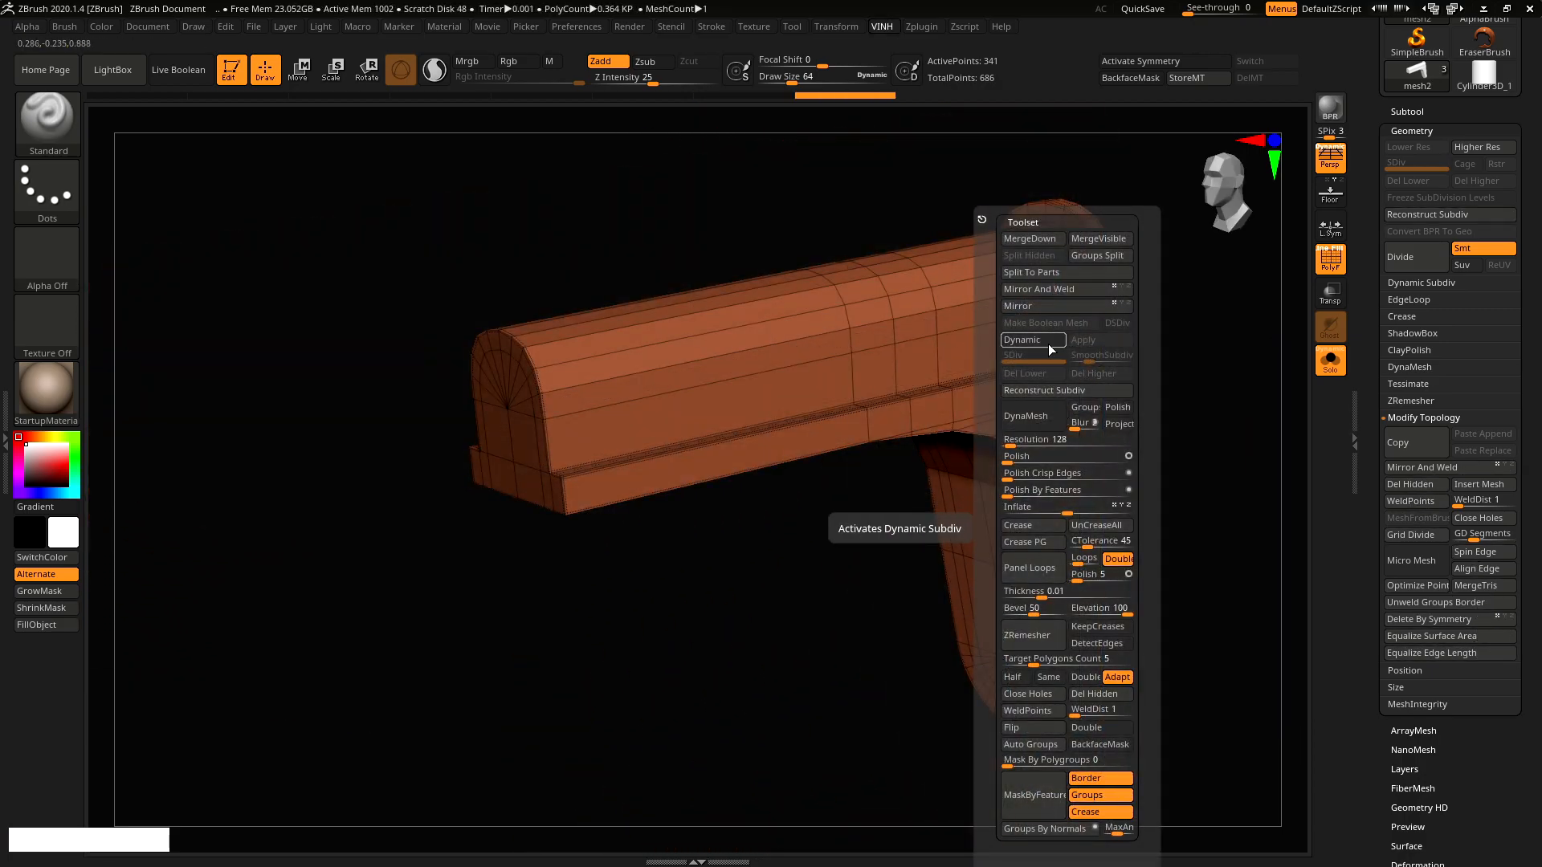
right_click_drag(1048, 343, 1004, 402)
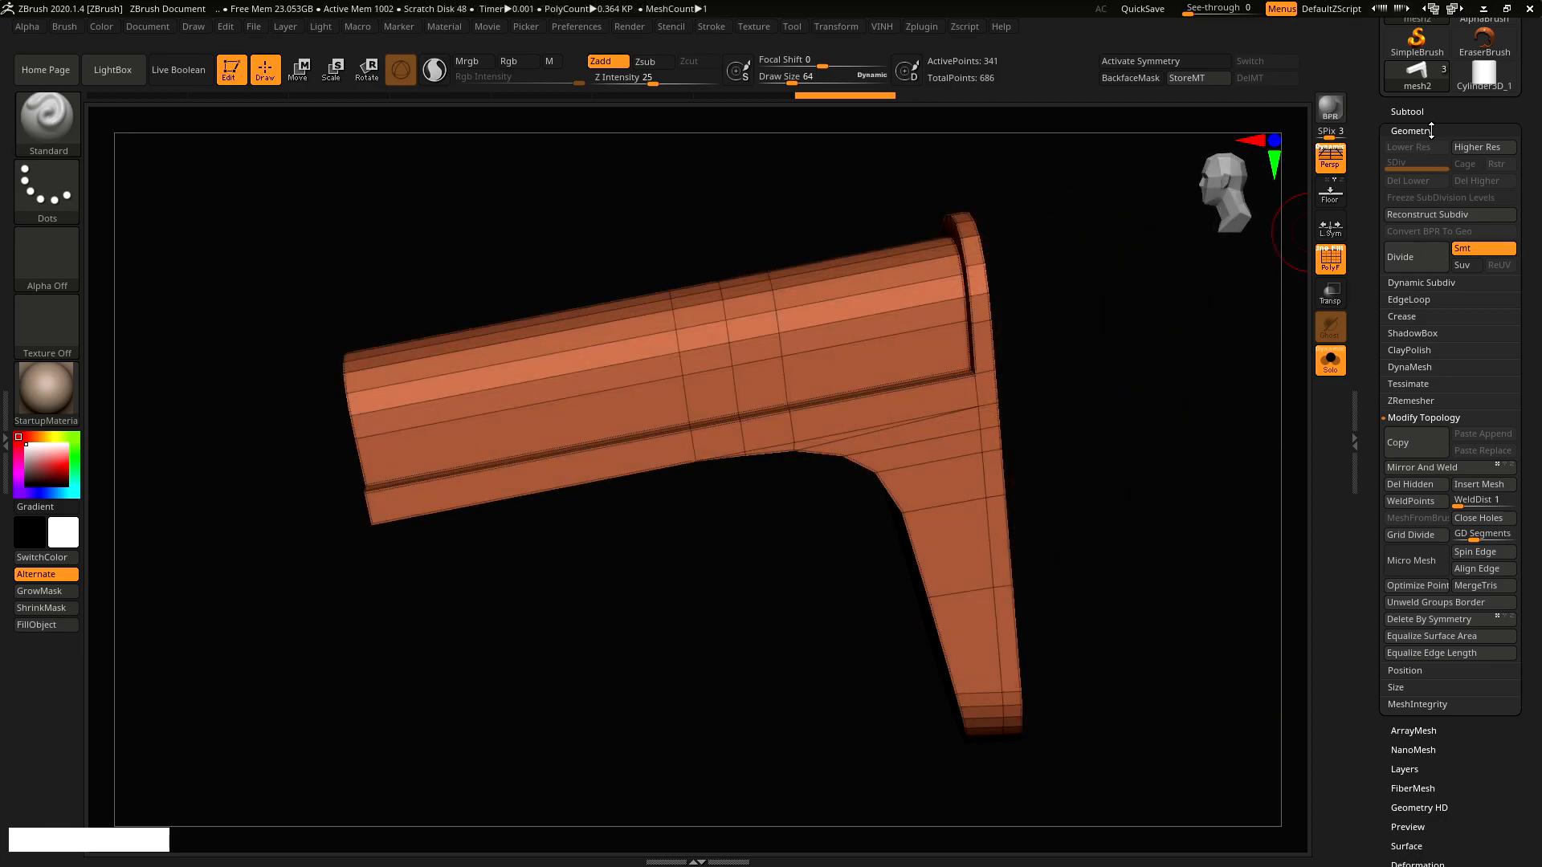
left_click(1419, 283)
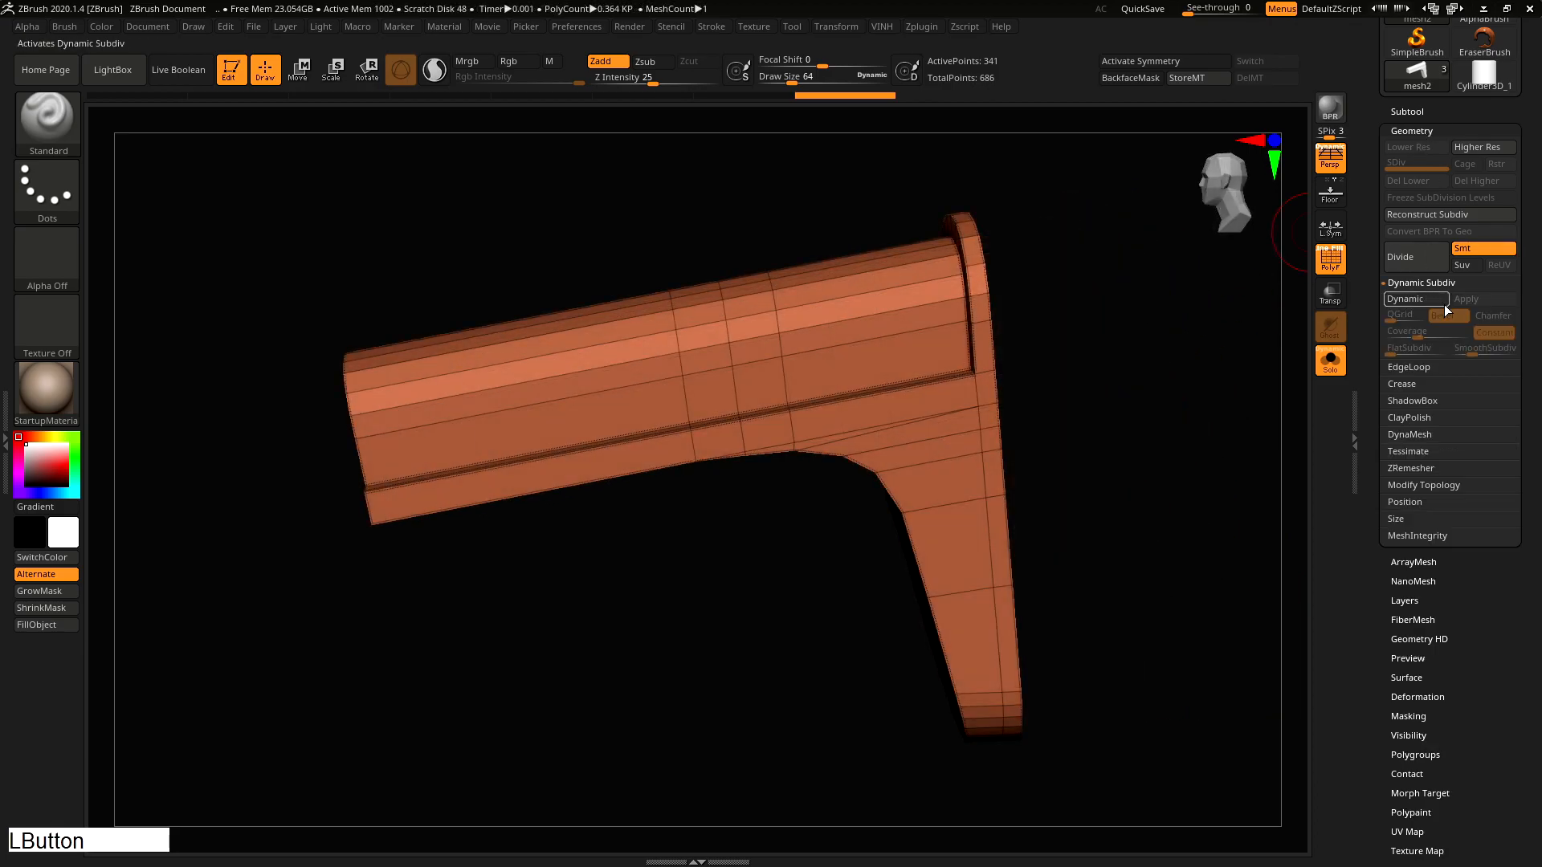
left_click(1436, 302)
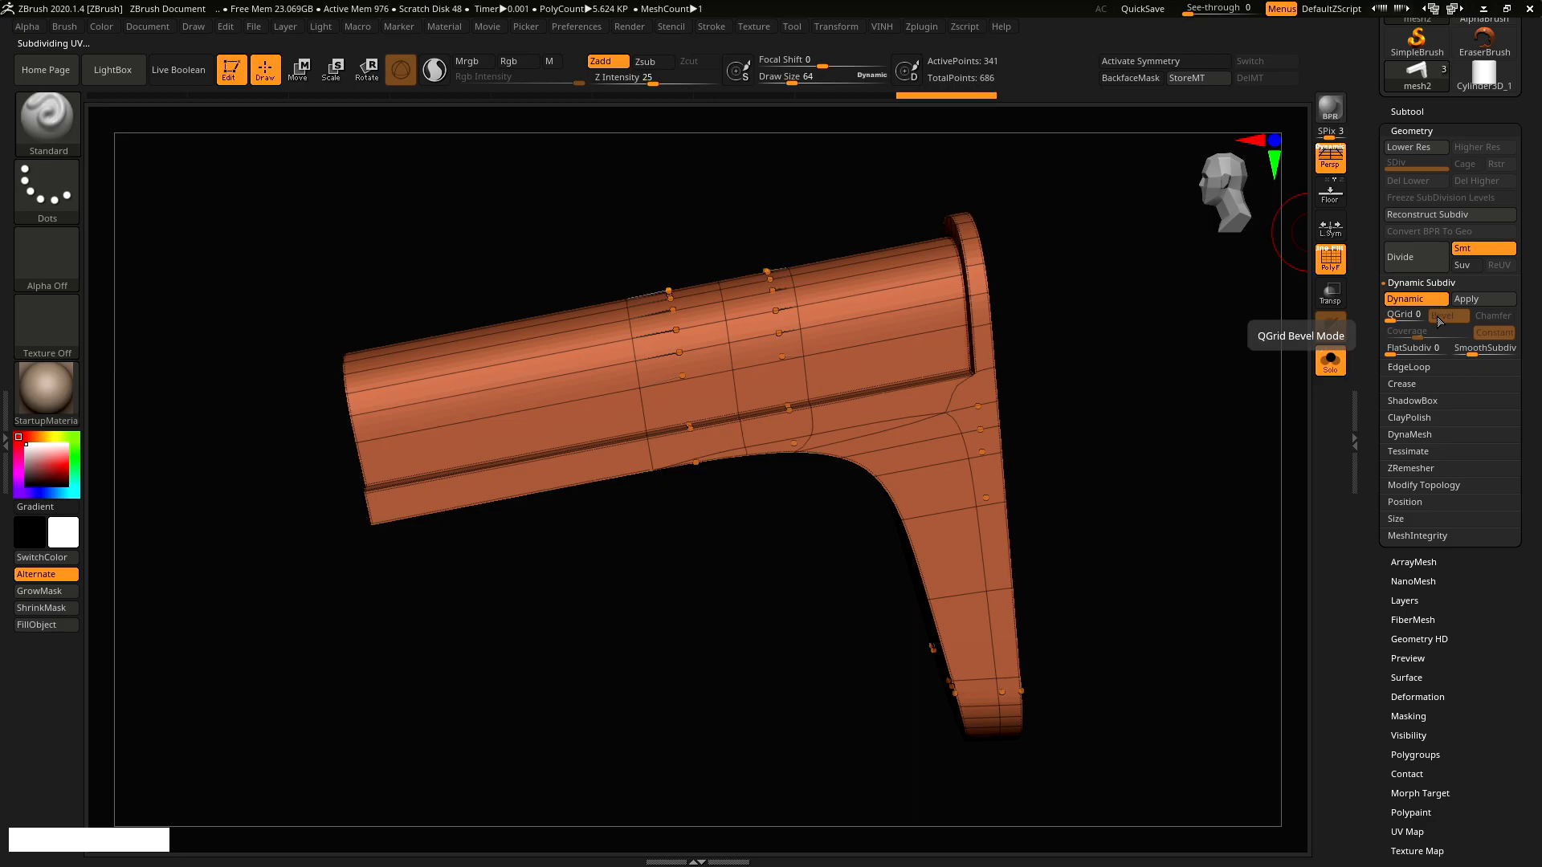
left_click(1476, 354)
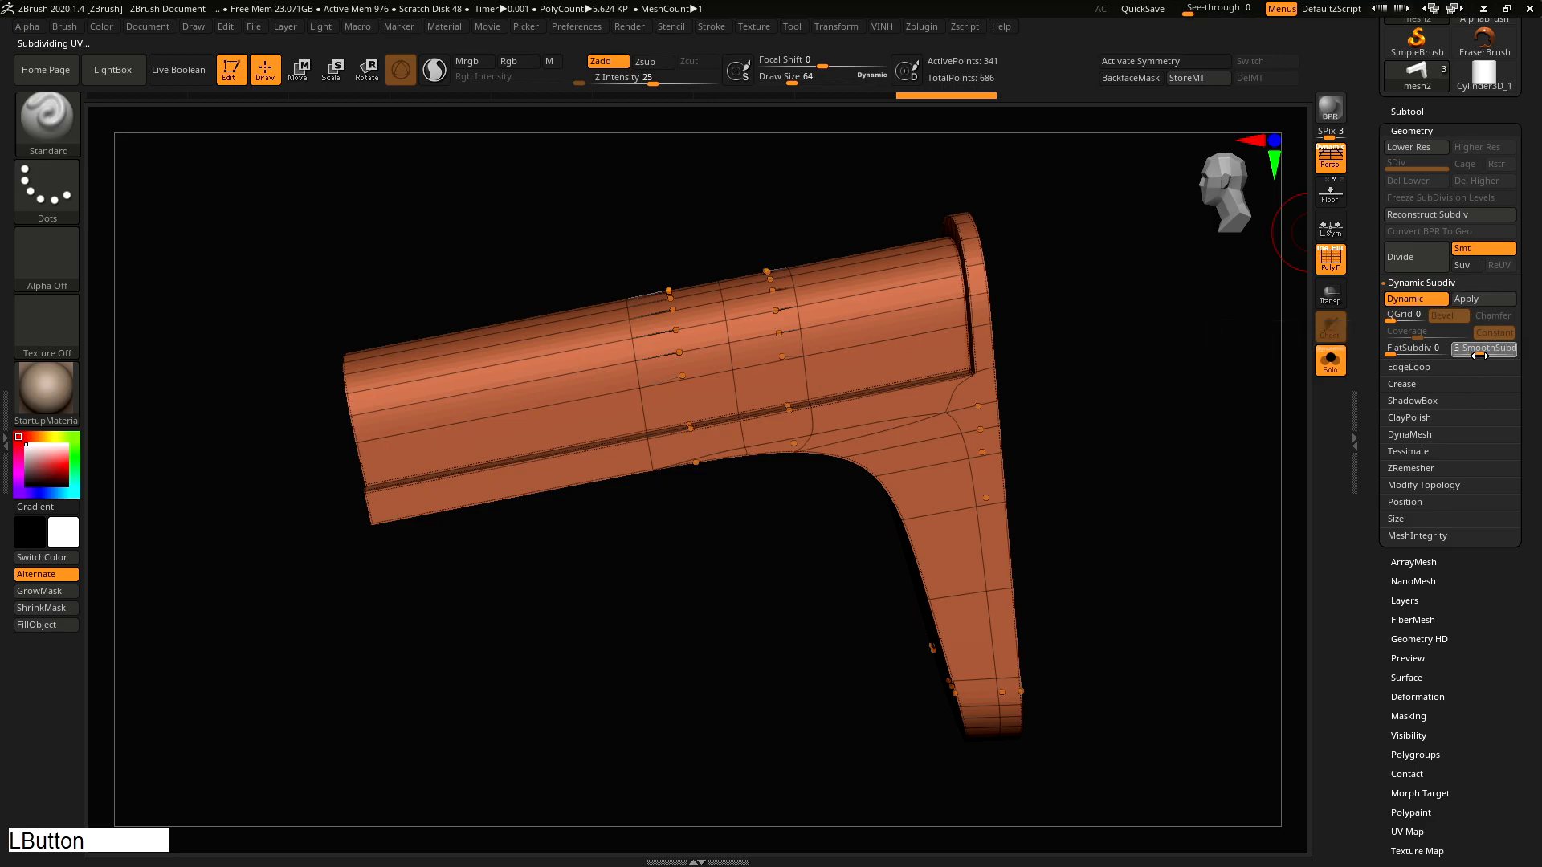
right_click_drag(883, 385, 699, 473)
Select the curved insert subtool mesh3, crease its polygroup borders with Crease PG and weld its coincident points with WeldPoints
left_click(1407, 112)
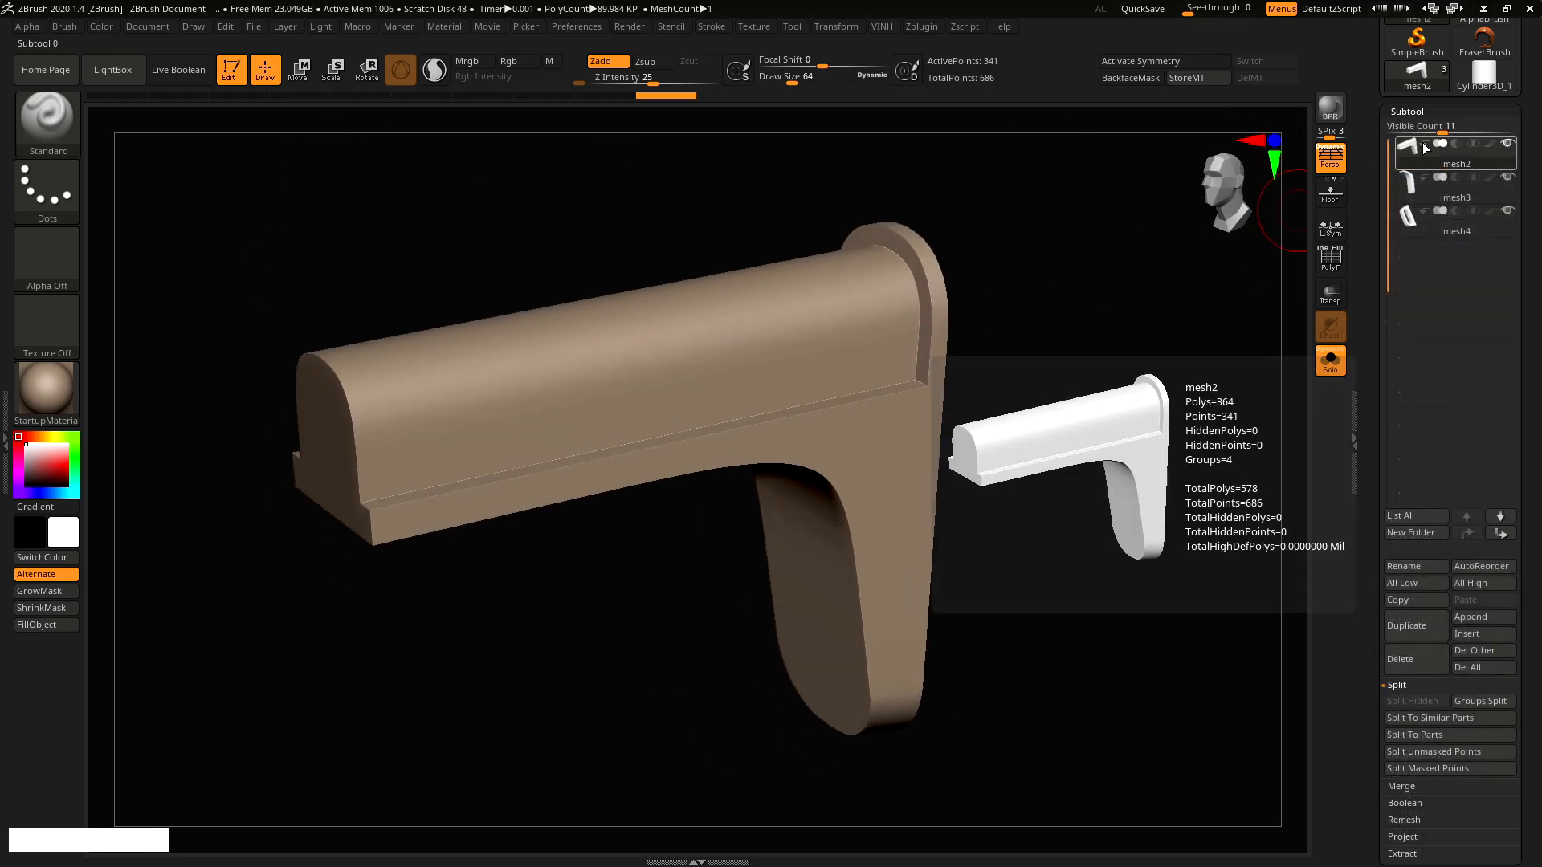
mouse_move(818, 347)
right_mouse_down("alt")
mouse_move(993, 334)
mouse_move(807, 359)
right_mouse_up("alt")
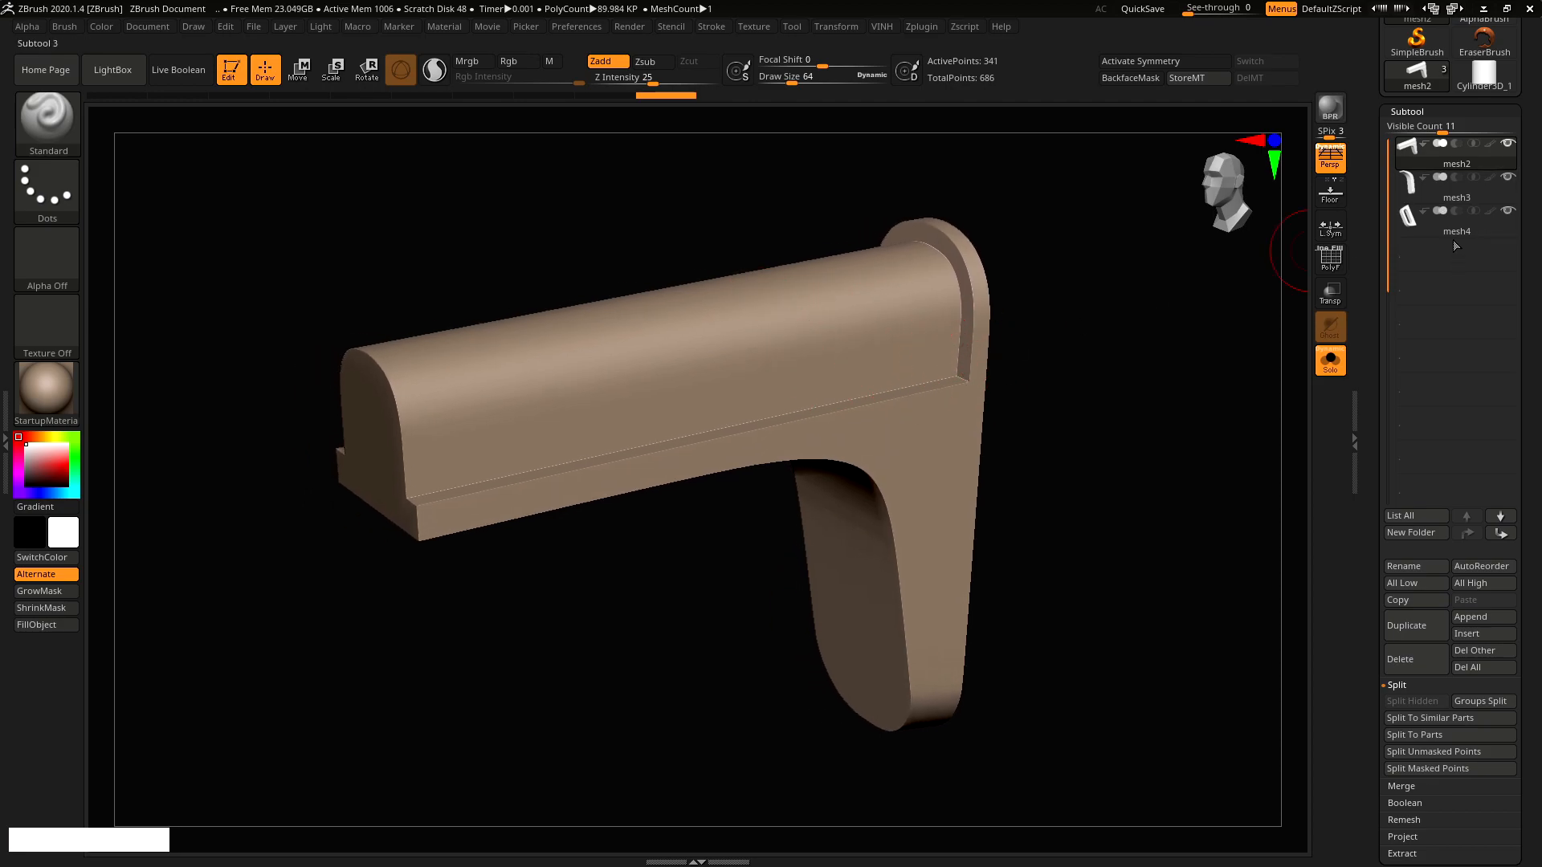
left_click(1442, 196)
right_click_drag(998, 448, 825, 411, "alt")
key("v")
left_click(859, 542)
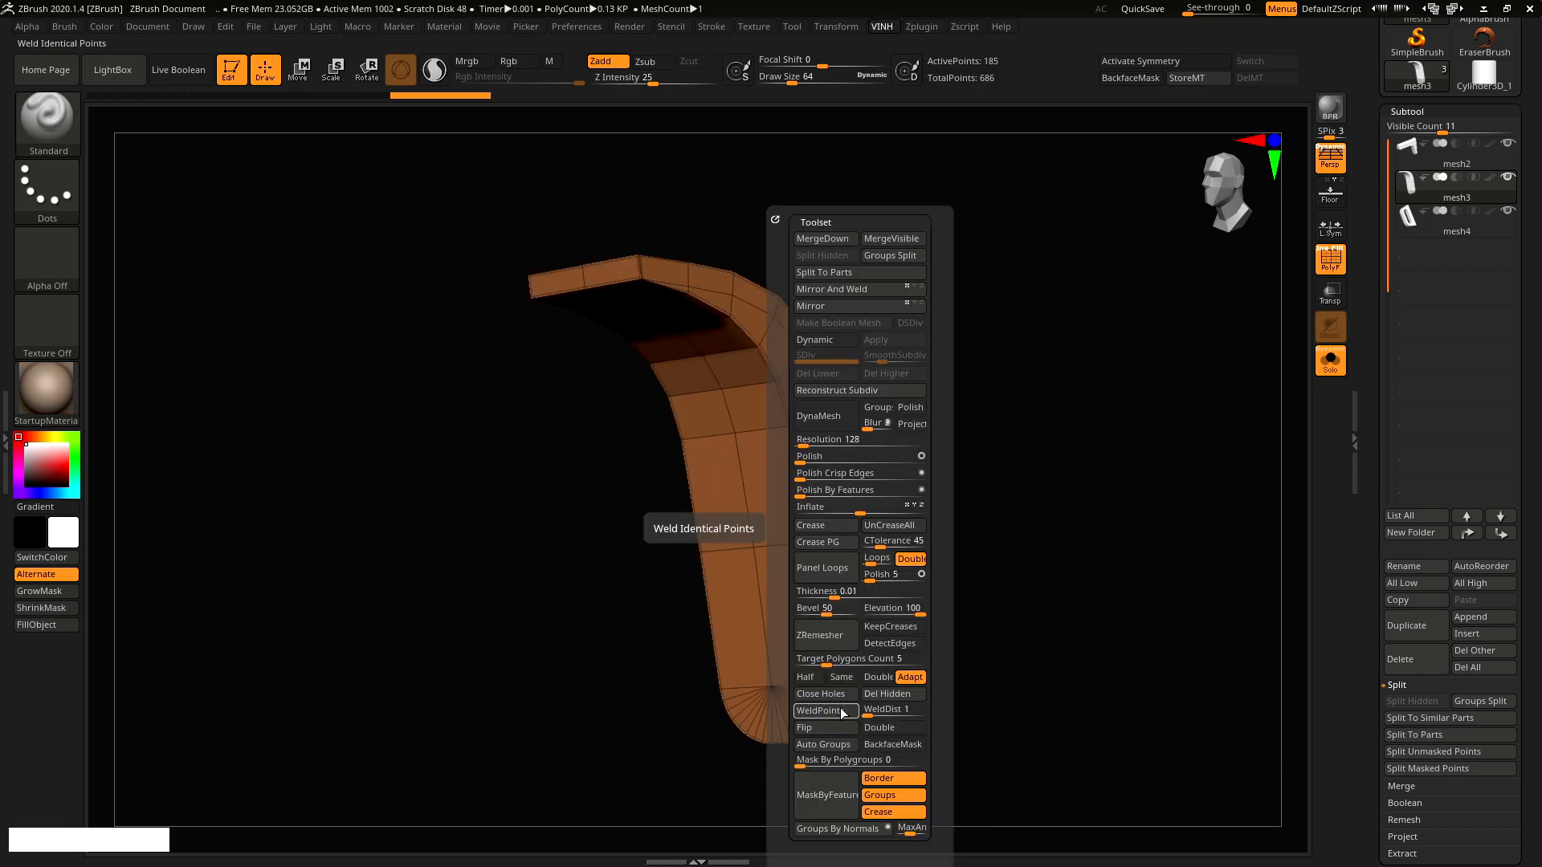
left_click_drag(623, 671, 803, 659)
Enable Dynamic Subdiv on the curved insert with 4 smooth subdivision levels and turn off its polyframe display
key("shift+q")
left_click(966, 340)
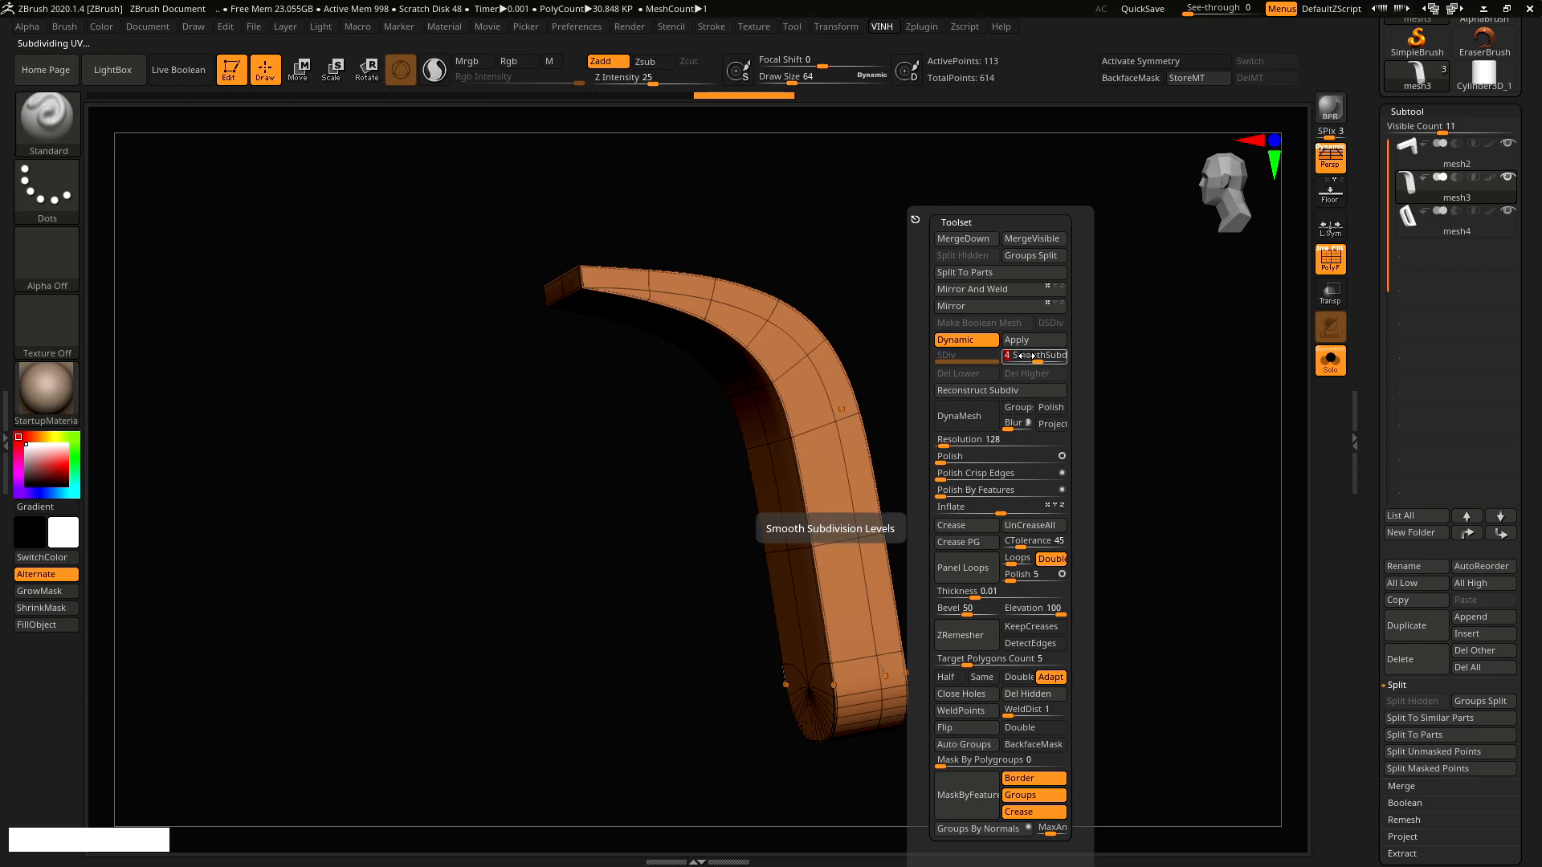
key("shift+f")
Select the slotted loop subtool mesh4, weld its points, try Dynamic Subdiv on it and inspect its back corner edges
right_click(873, 368)
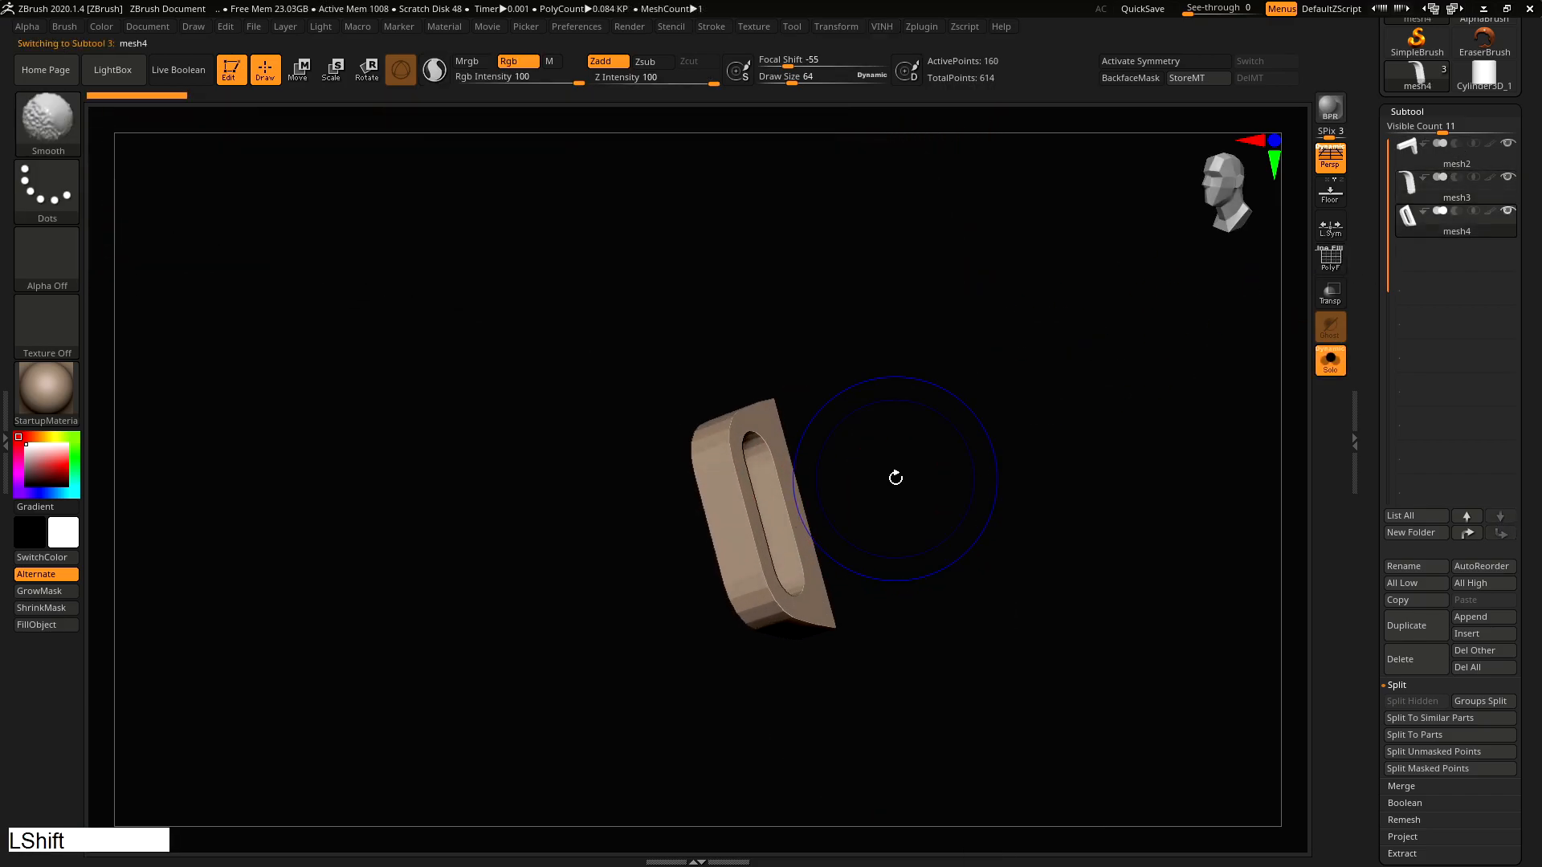
key("shift+q")
left_click(866, 693)
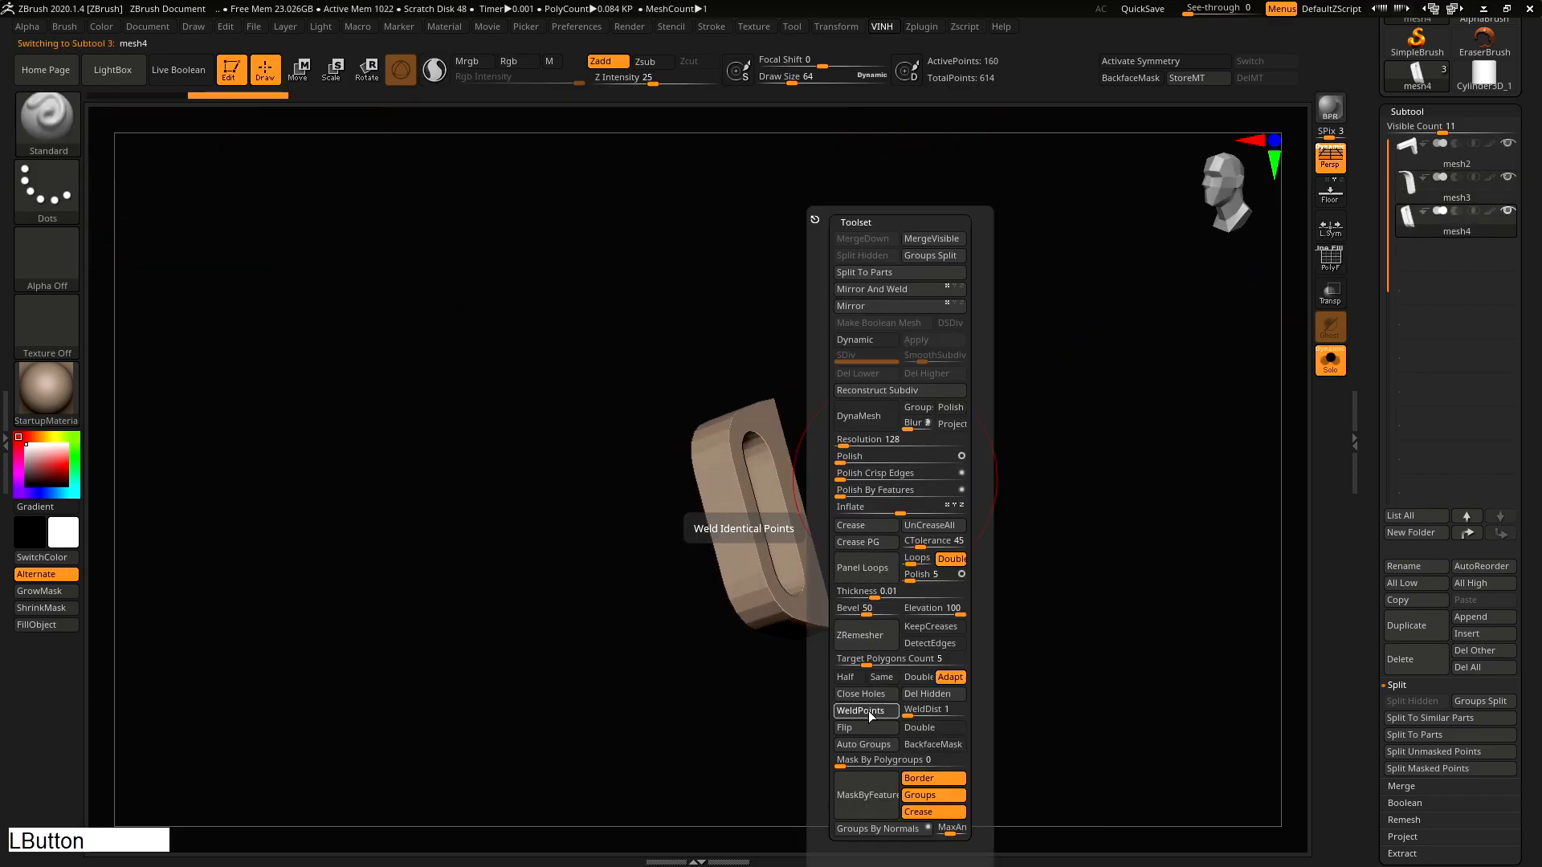
left_click(891, 341)
key("shift+f")
right_click_drag(936, 361, 845, 284)
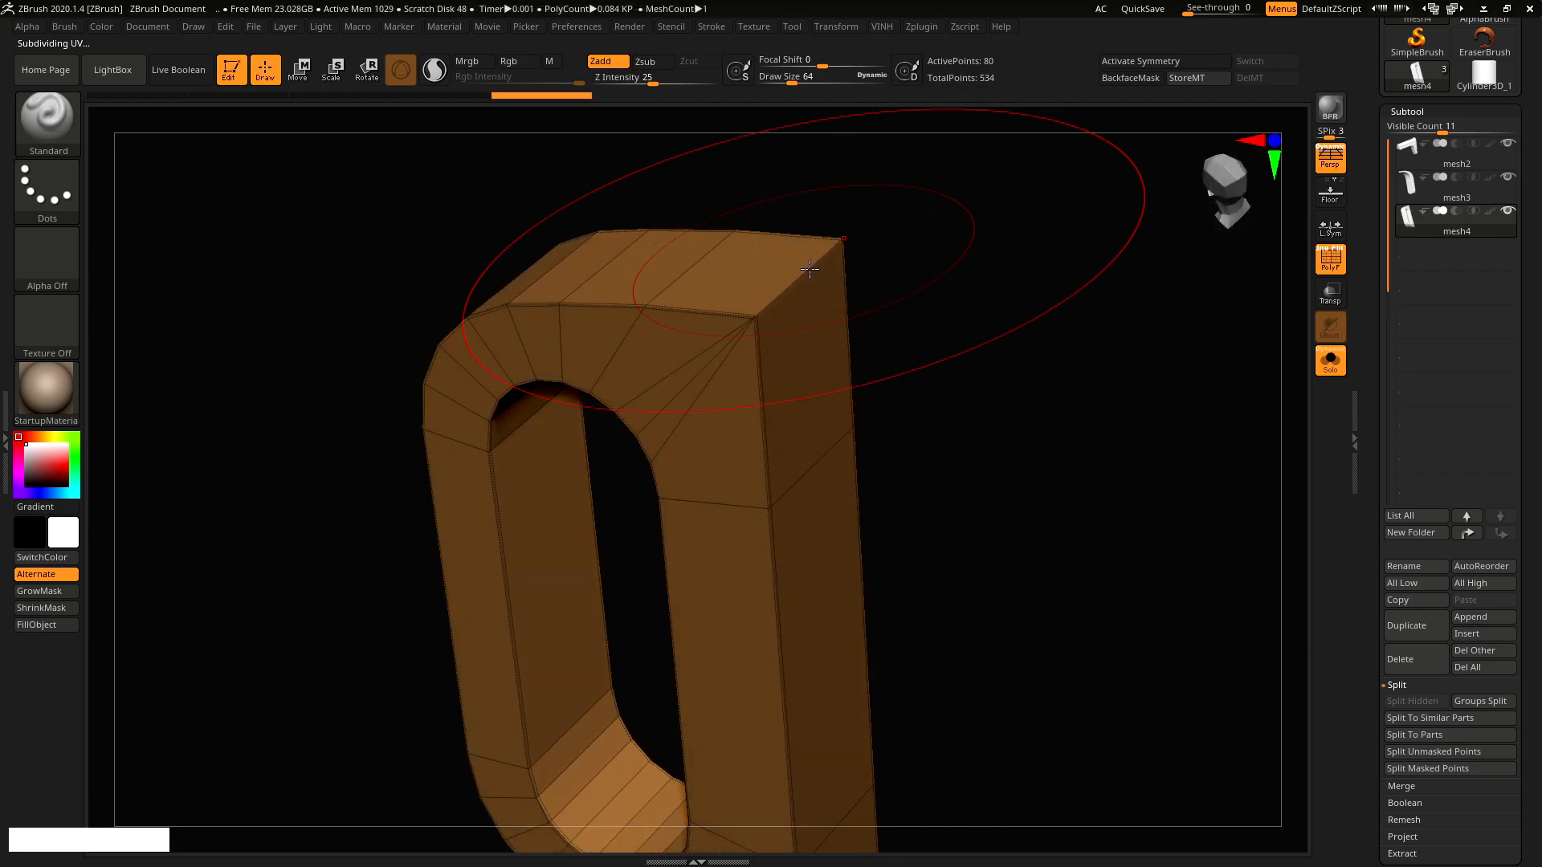
key("shift+q")
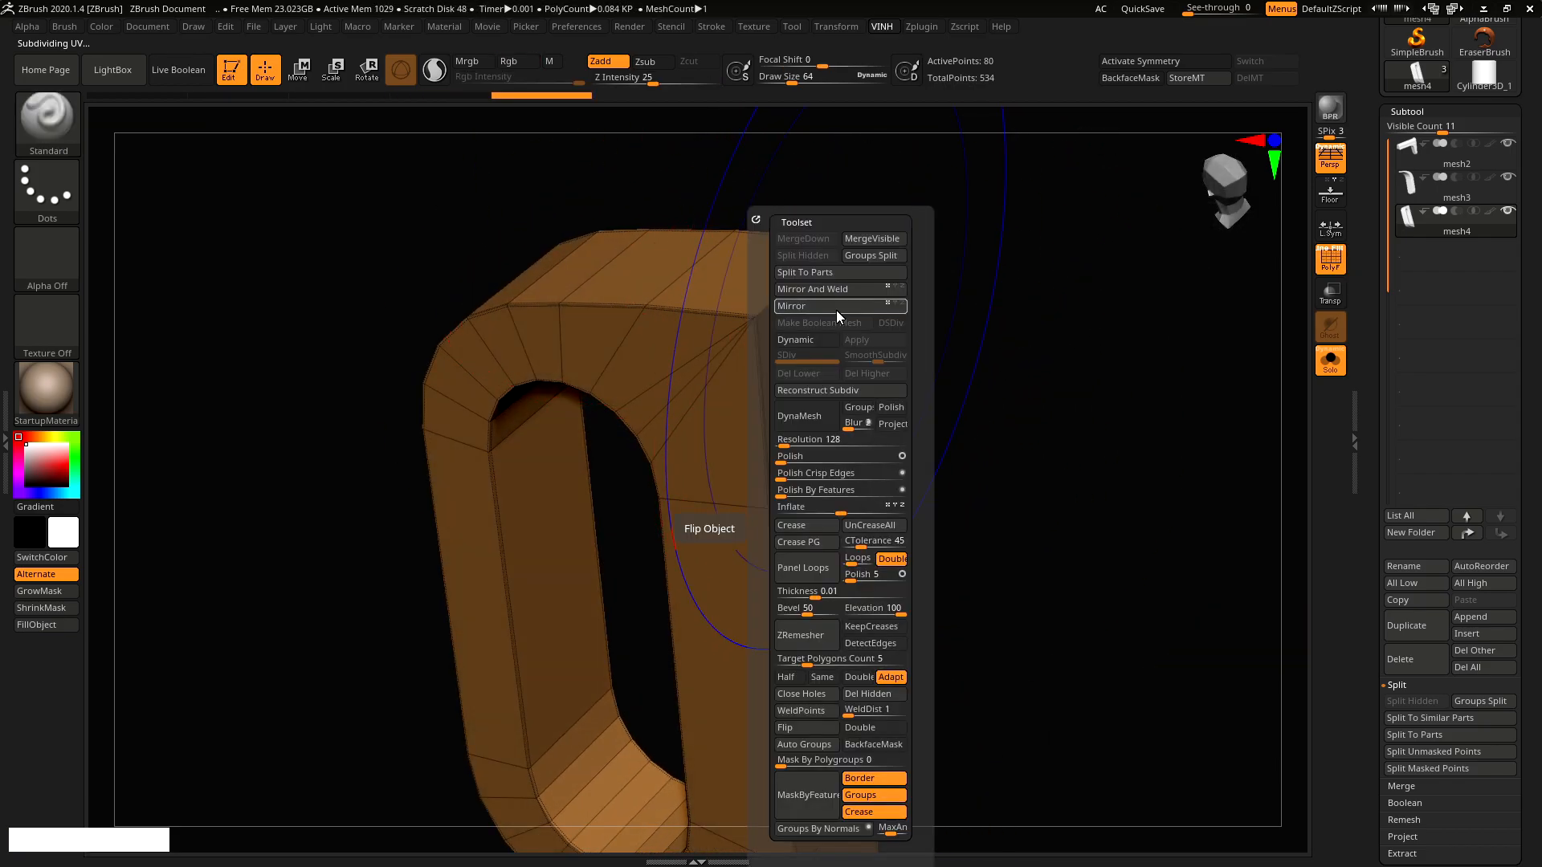
mouse_move(836, 310)
right_mouse_down()
mouse_move(892, 289)
mouse_move(901, 320)
mouse_move(864, 316)
mouse_move(829, 221)
mouse_move(871, 454)
mouse_move(812, 503)
right_mouse_up()
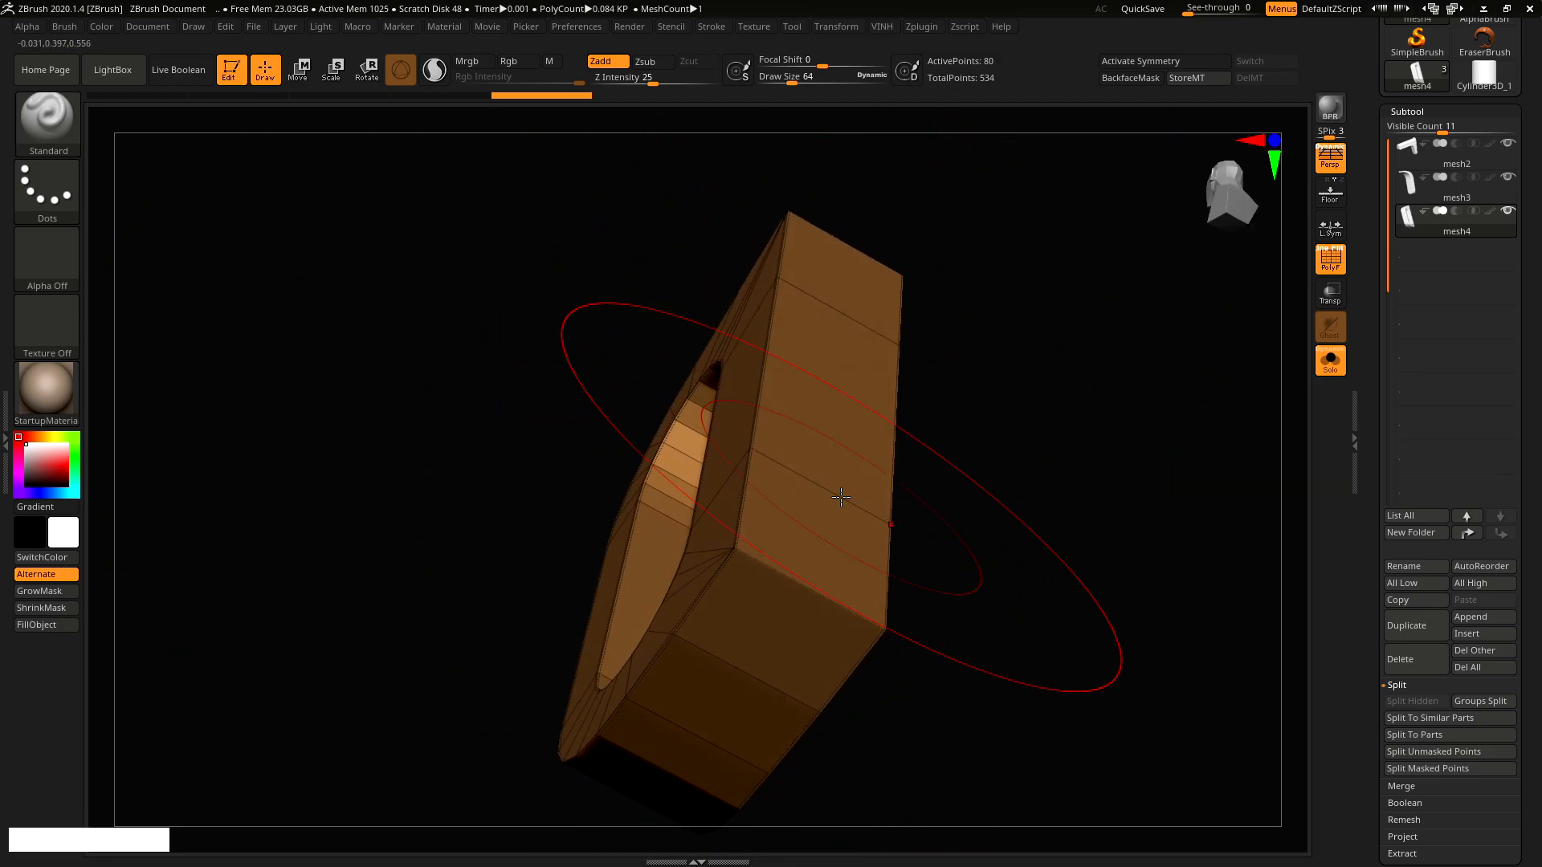
mouse_move(822, 422)
right_mouse_down("alt")
mouse_move(851, 644)
mouse_move(785, 578)
mouse_move(795, 514)
mouse_move(830, 503)
mouse_move(828, 454)
right_mouse_up("alt")
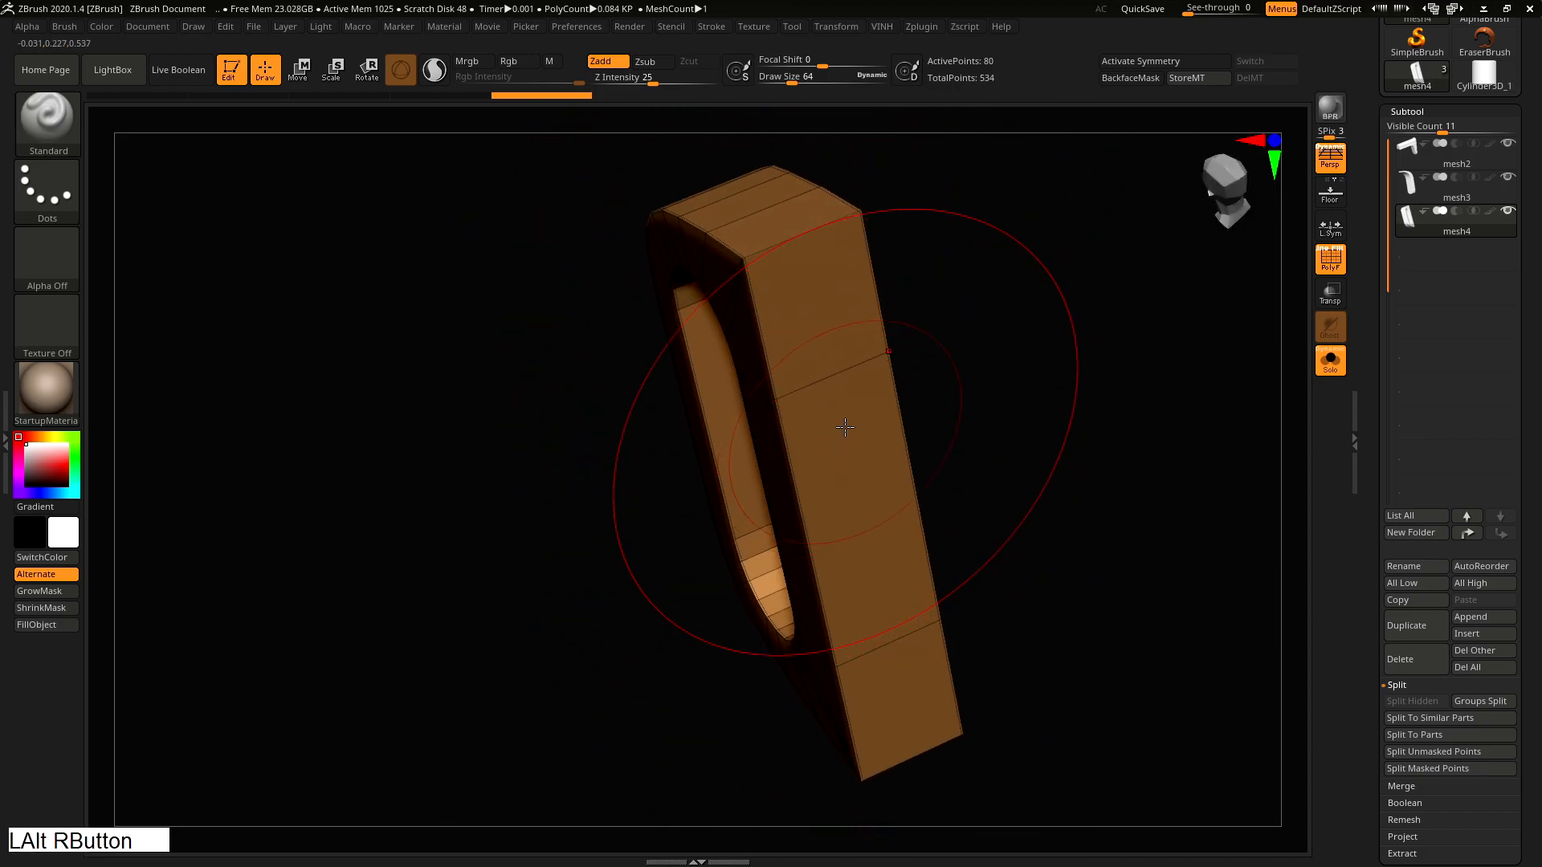
With the ZModeler brush at draw size 22, set the edge action to Crease with target Edge and crease mesh4's sharp back corner edges
key("b")
key("z")
key("m")
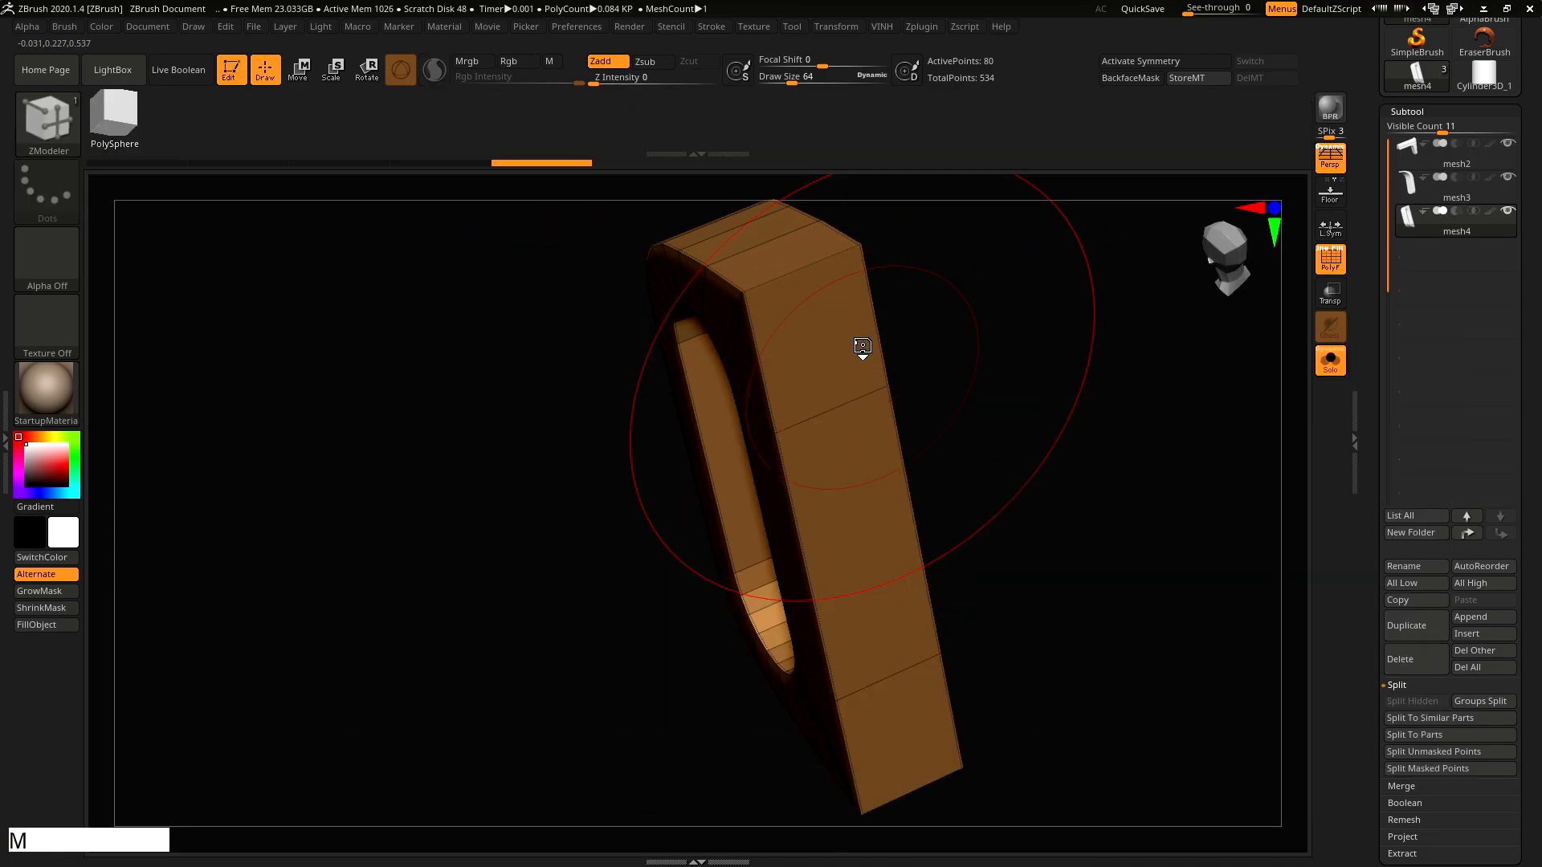
key("s")
left_click(831, 369)
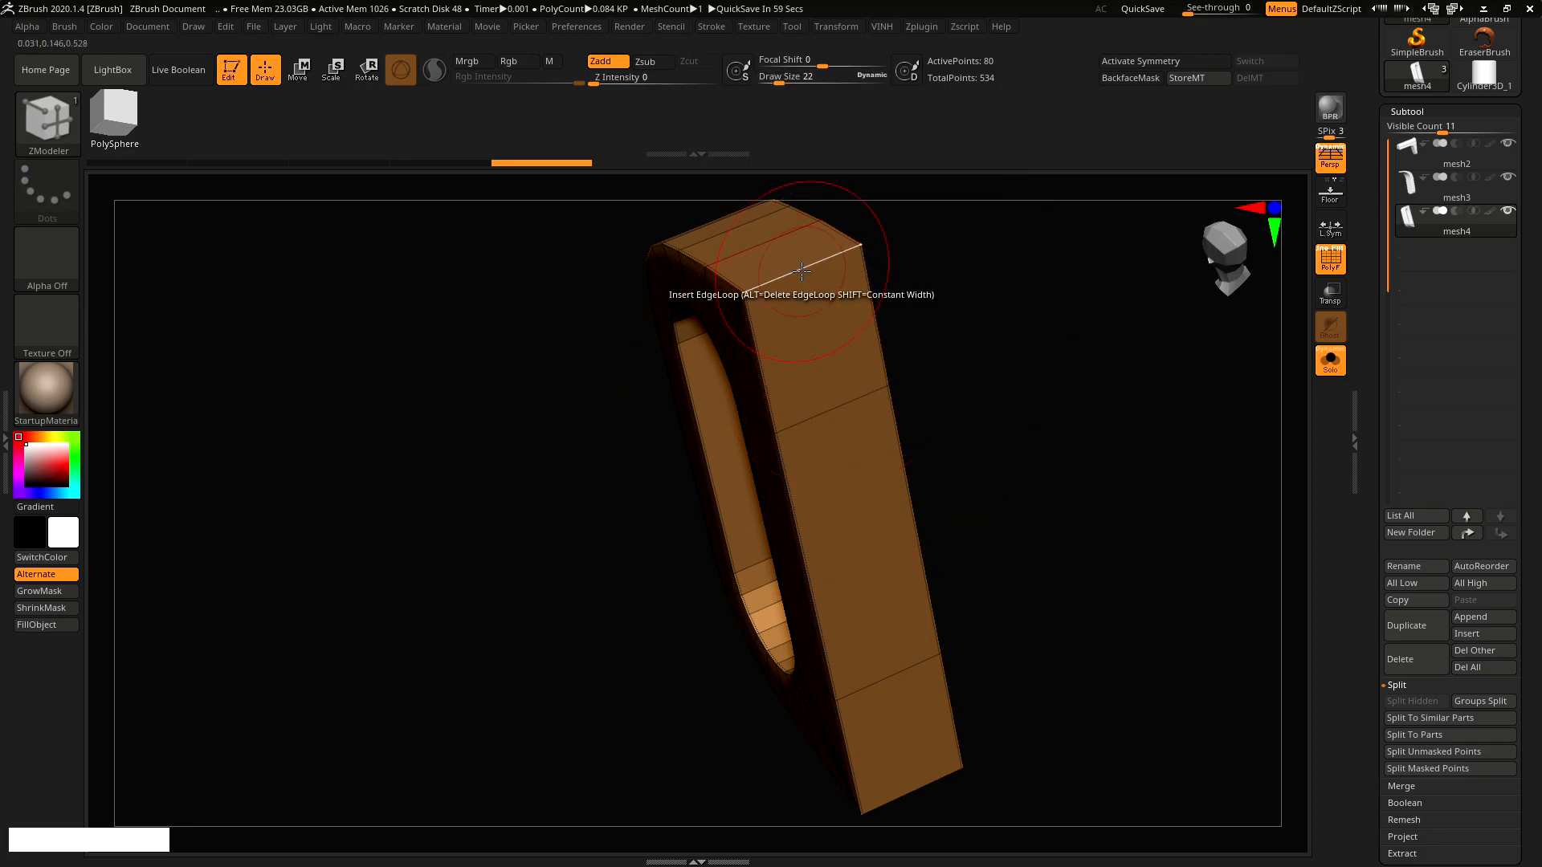
key("space")
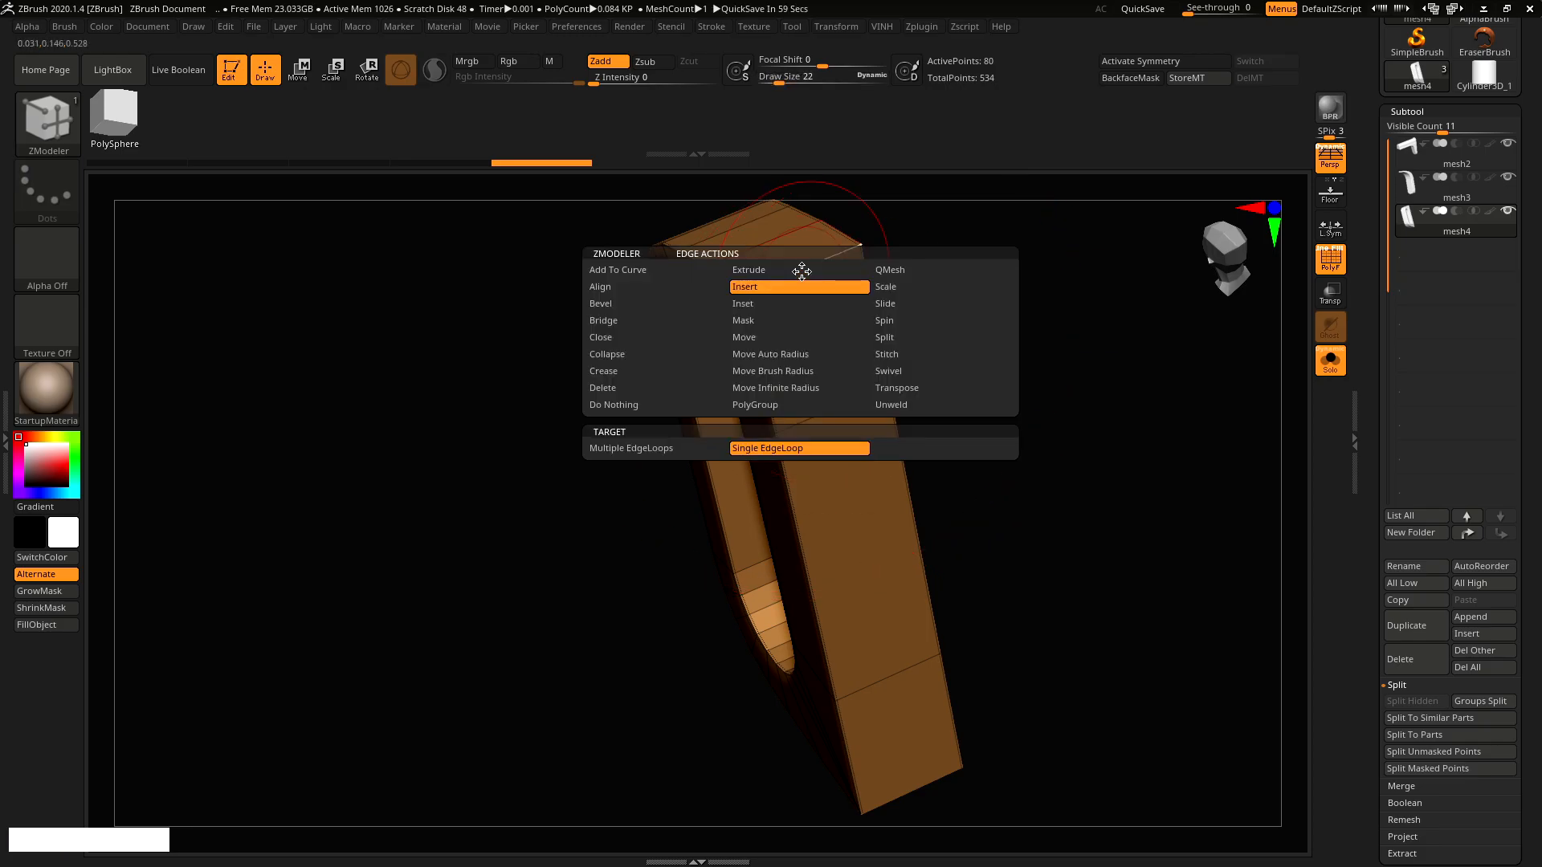
left_click(648, 371)
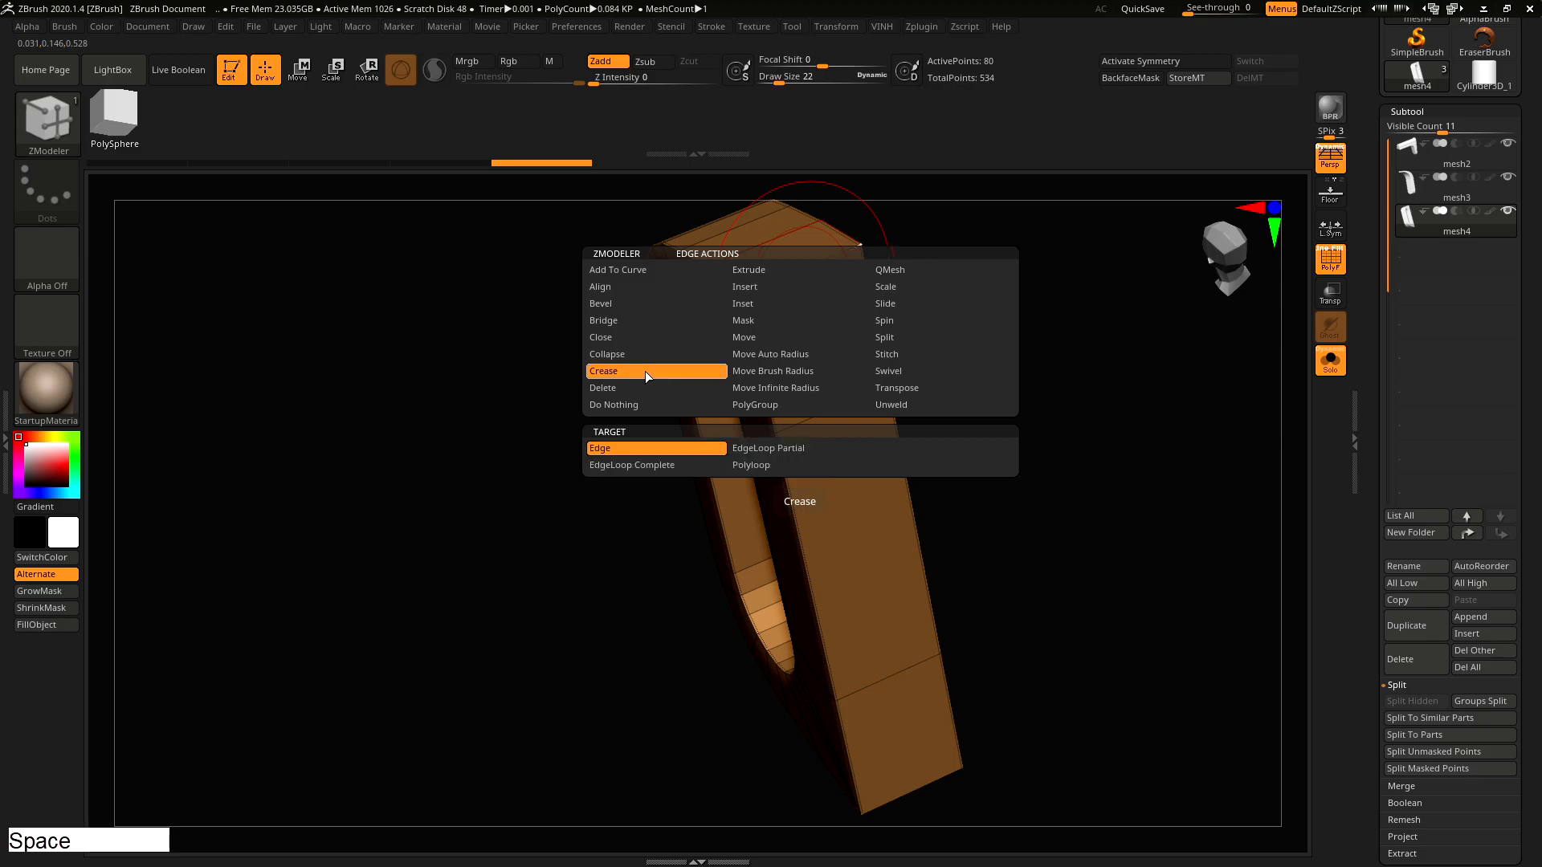
left_click(607, 448)
right_click_drag(826, 294, 860, 568, "alt")
Enable Dynamic Subdiv on the slotted loop piece mesh4 with a raised smooth subdivision level and hide its polyframe
key("shift+q")
left_click(883, 339)
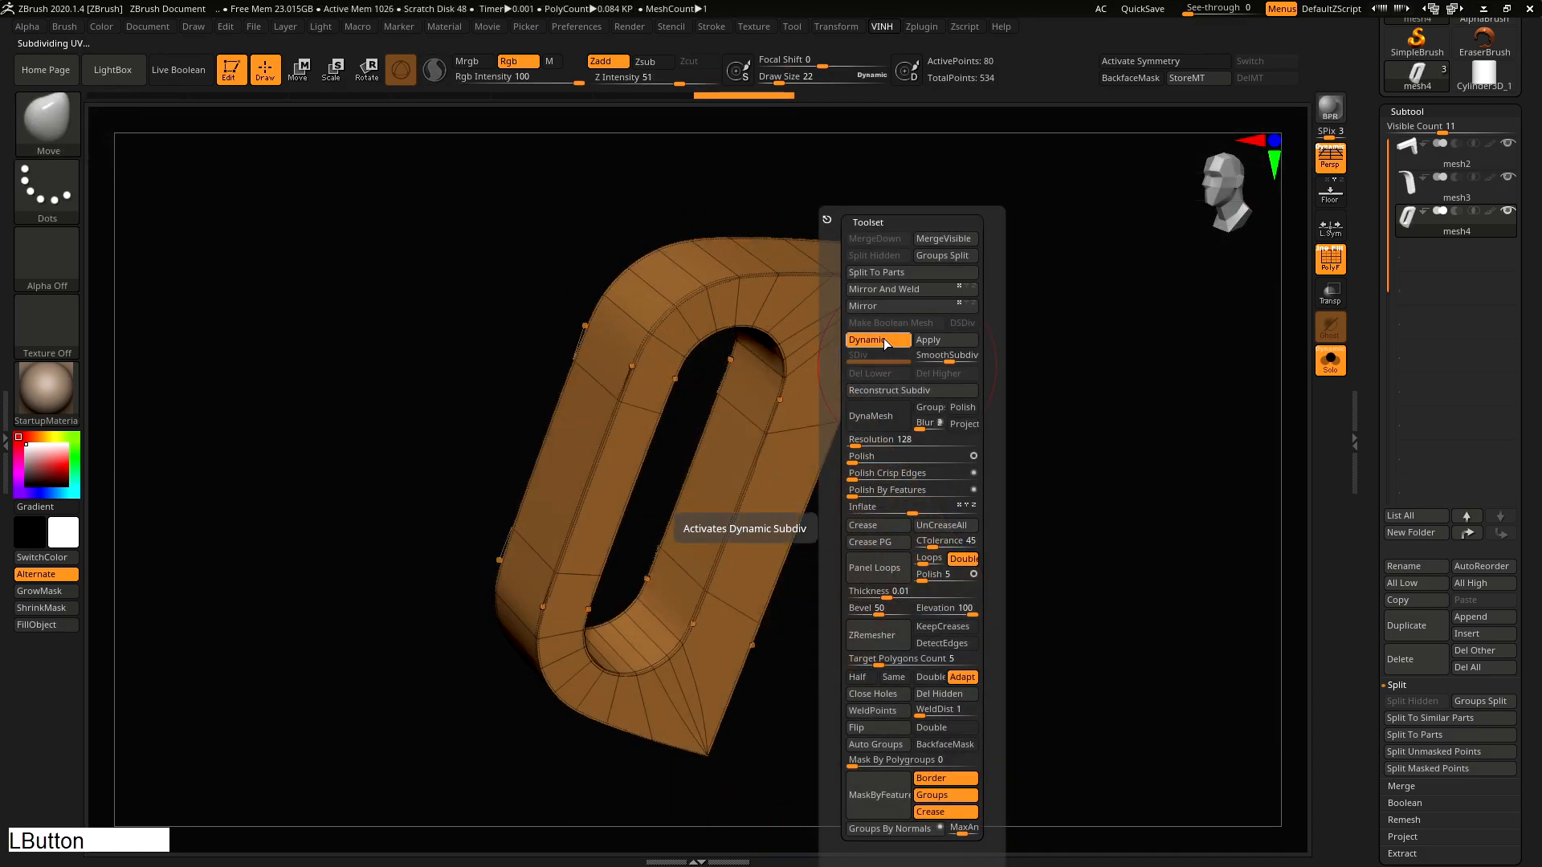
right_click_drag(784, 348, 871, 401)
key("shift+f")
right_click_drag(872, 401, 293, 127, "alt")
Leave Solo mode to show all bracket parts and turn on Live Boolean
key("alt+s")
left_click(178, 69)
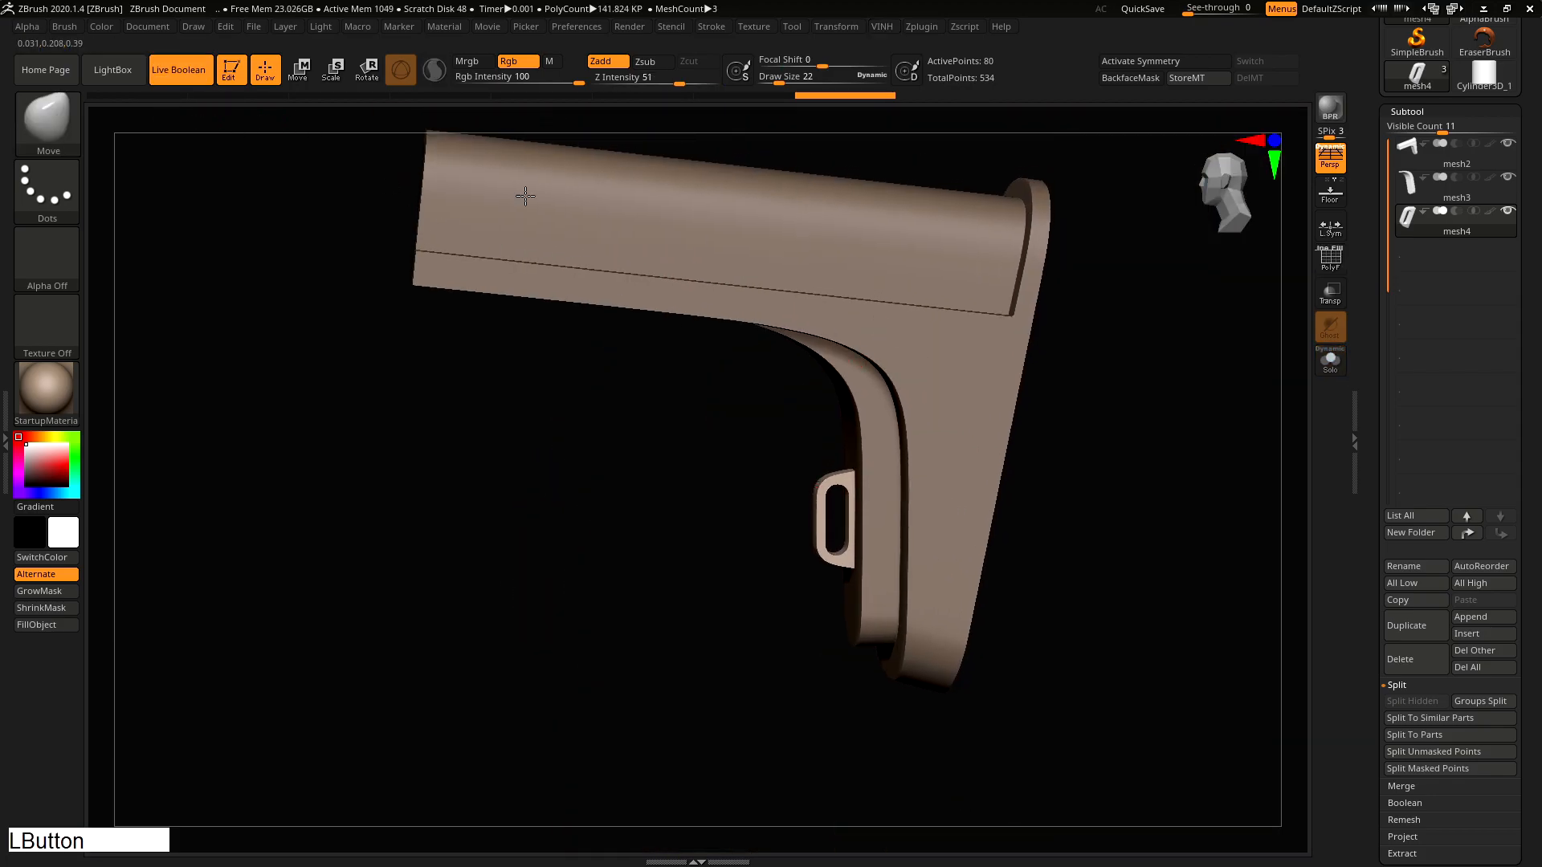
right_click_drag(939, 323, 956, 334)
key("f")
right_click_drag(1009, 437, 1132, 366)
Mark mesh2 as the Boolean start group, select mesh3 and hide the slotted loop subtool mesh4
left_click(1425, 144)
left_click(1427, 185)
right_click_drag(1044, 402, 941, 407)
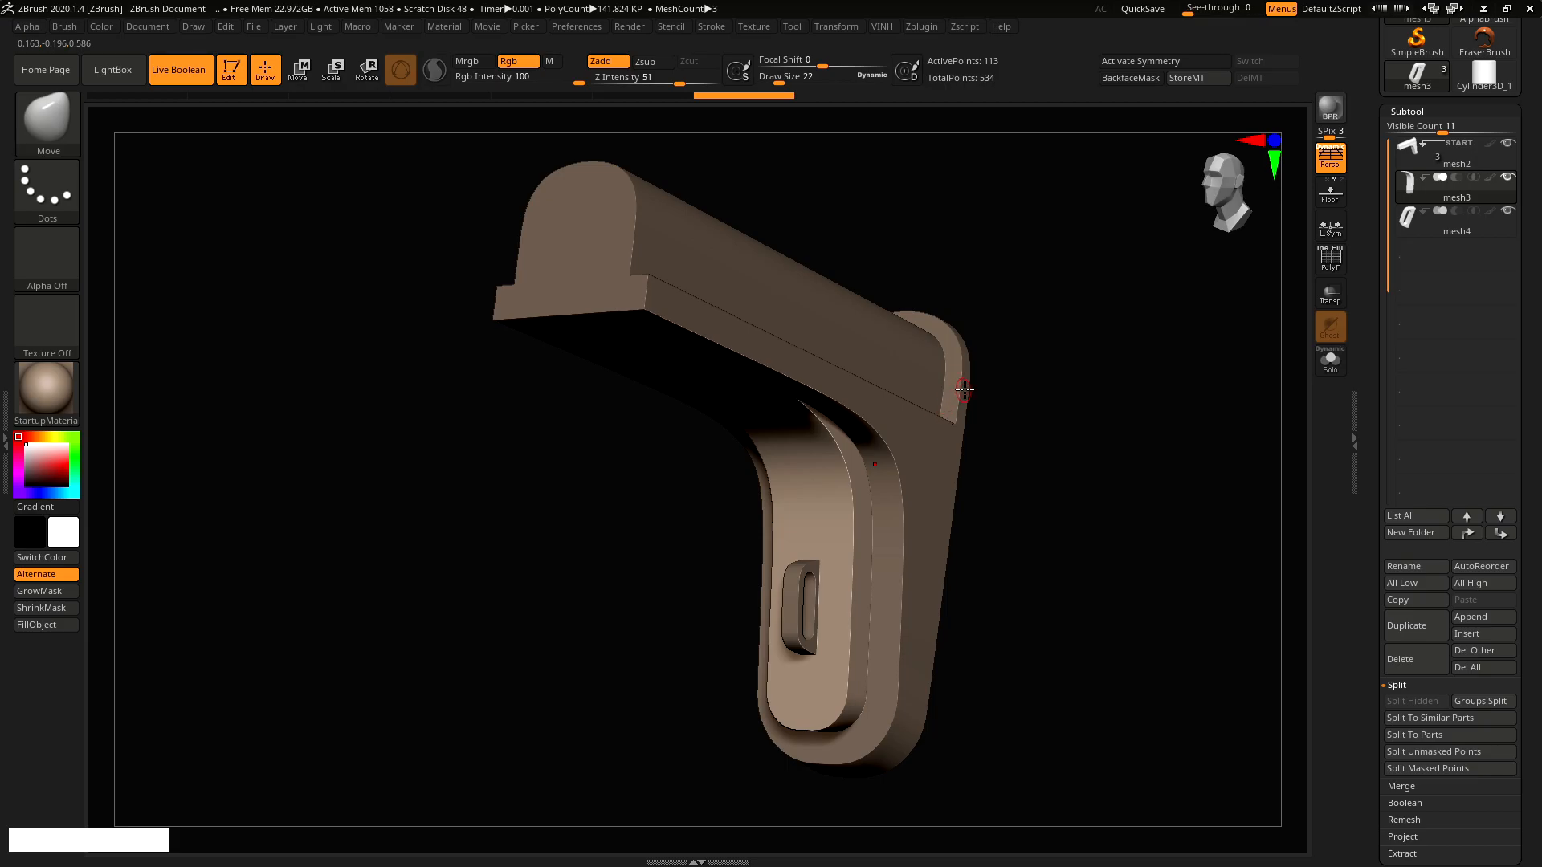
mouse_move(1469, 197)
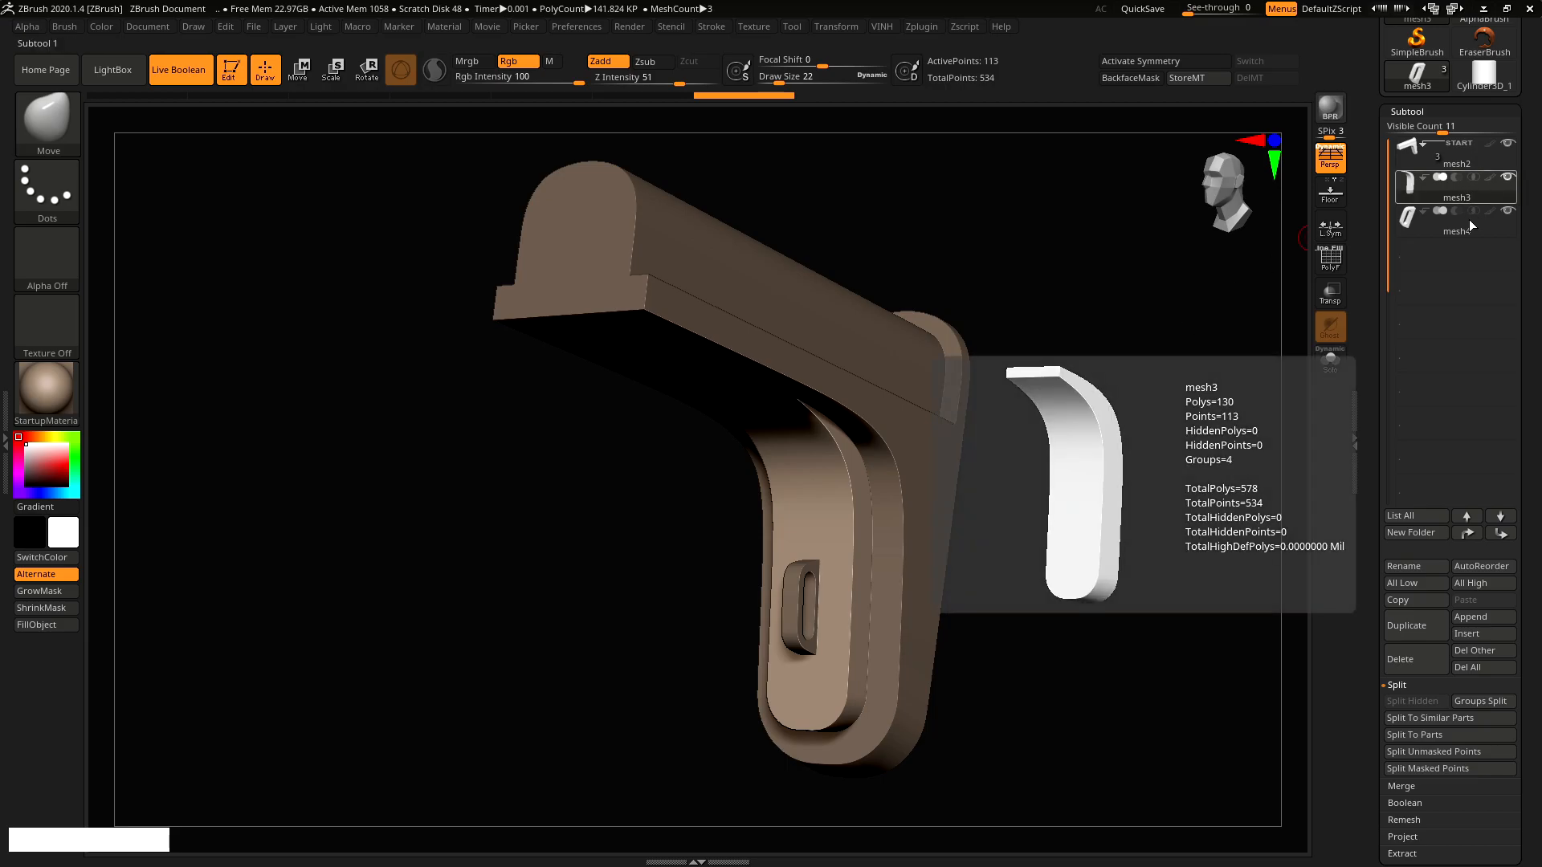
left_click(1440, 228)
left_click(1511, 212)
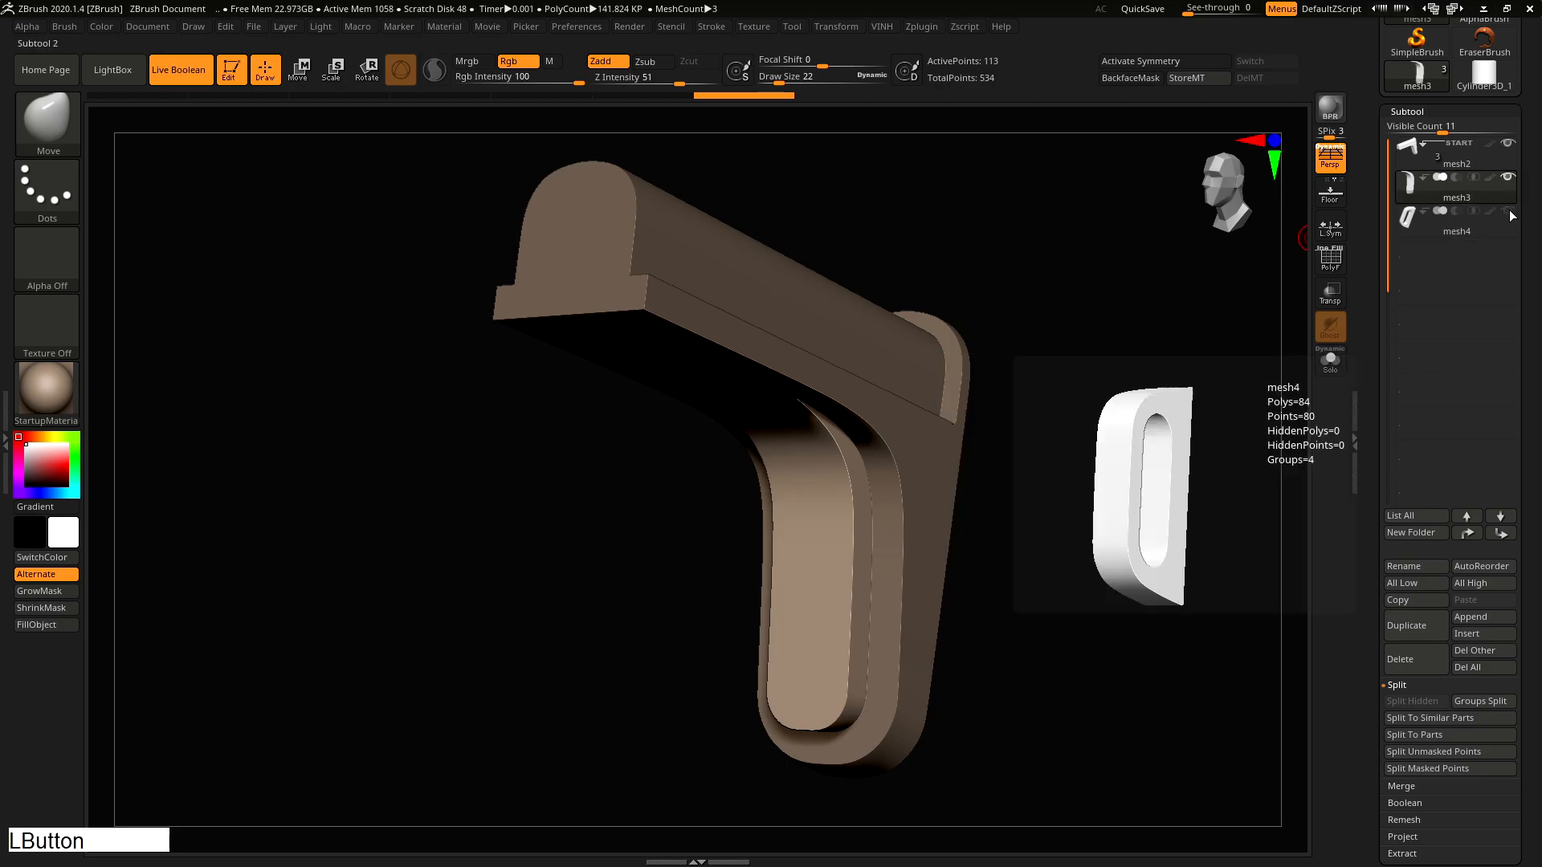
mouse_move(1139, 323)
right_mouse_down("alt")
mouse_move(811, 420)
mouse_move(977, 399)
mouse_move(990, 358)
mouse_move(1029, 383)
right_mouse_up("alt")
Expand the subtool Boolean options, allow dynamic subdivision with DSDiv and make a Boolean mesh from the visible parts
key("shift+q")
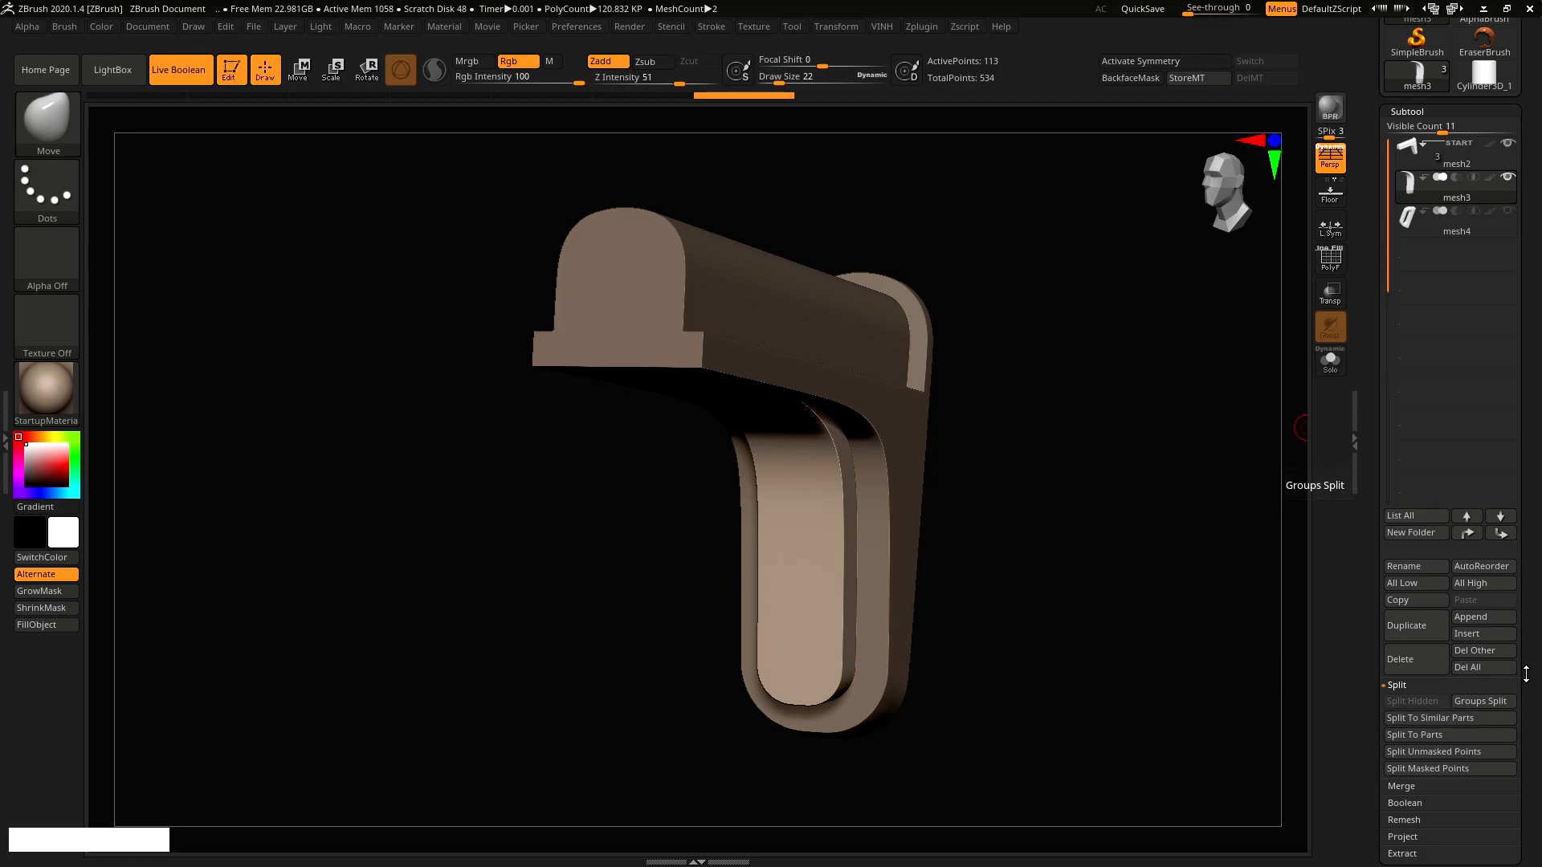
left_click_drag(1529, 744, 1529, 589)
mouse_move(1522, 278)
left_mouse_down()
mouse_move(1522, 384)
mouse_move(1526, 303)
left_mouse_up()
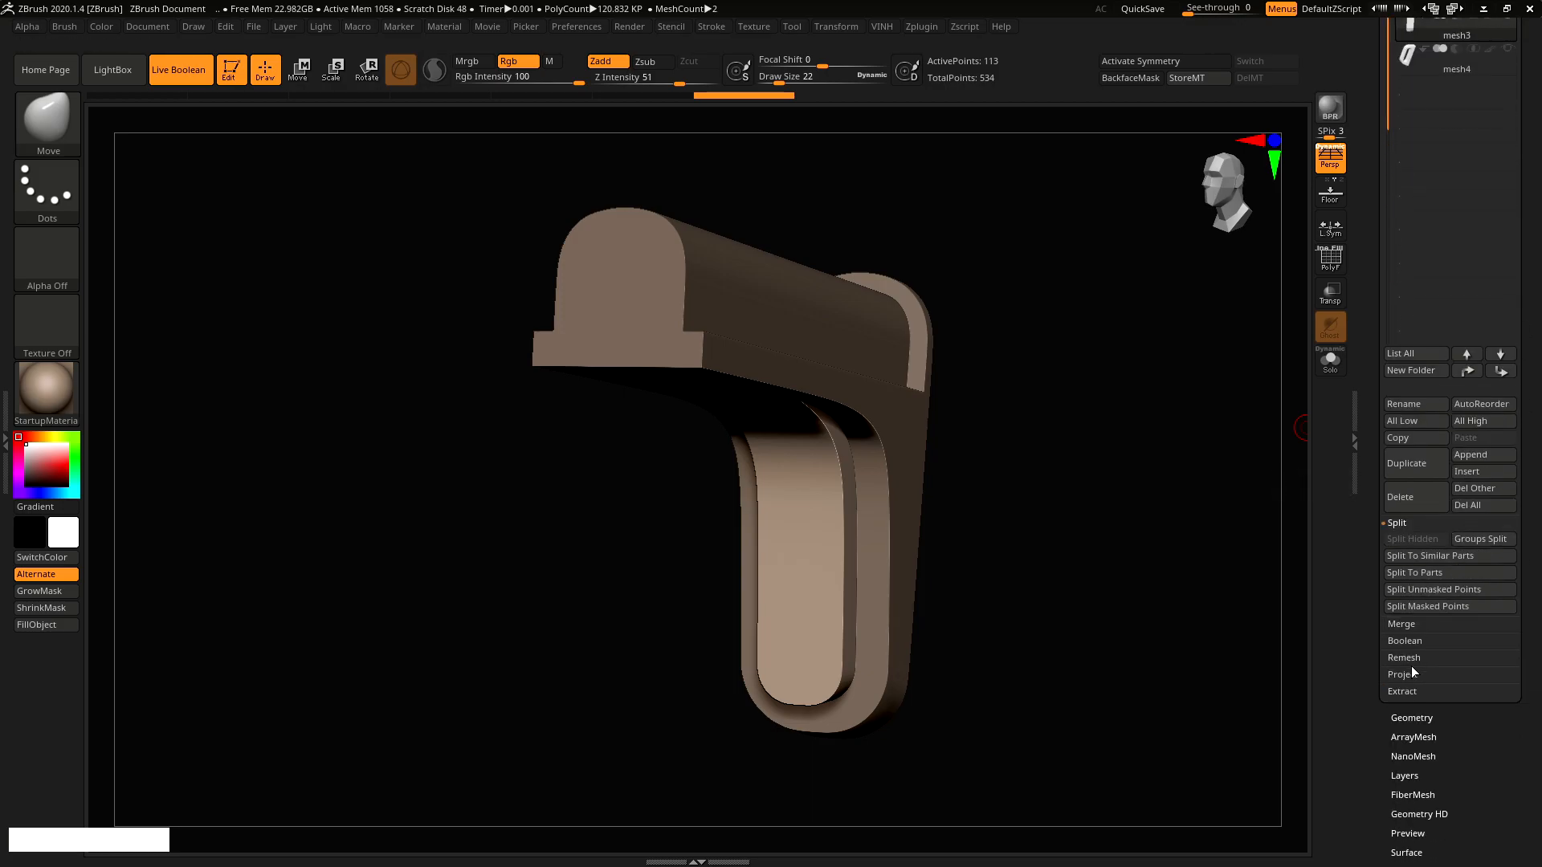
left_click(1406, 641)
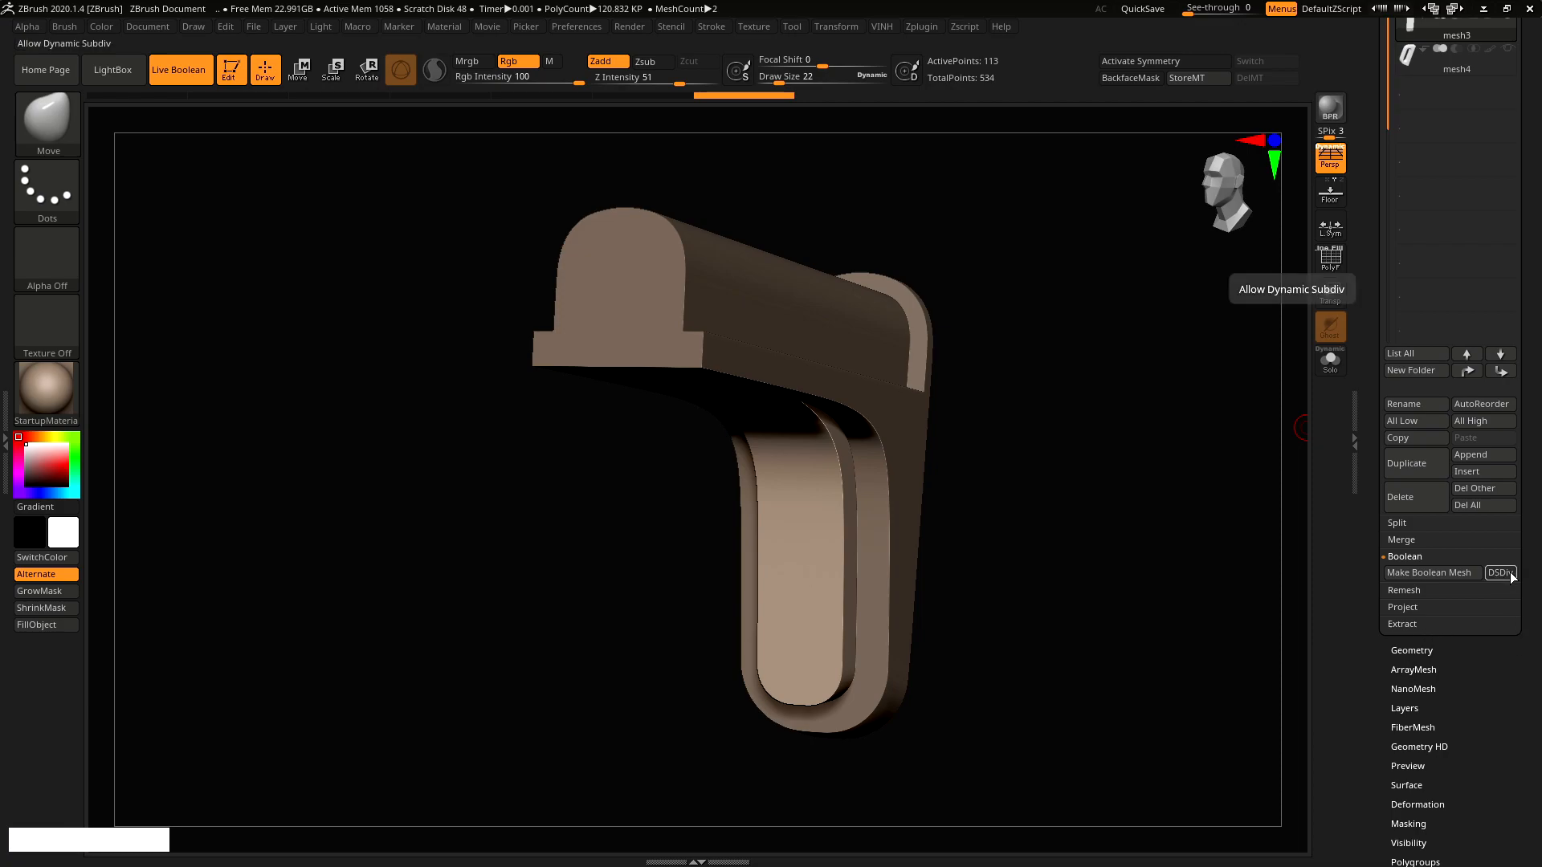
key("shift+q")
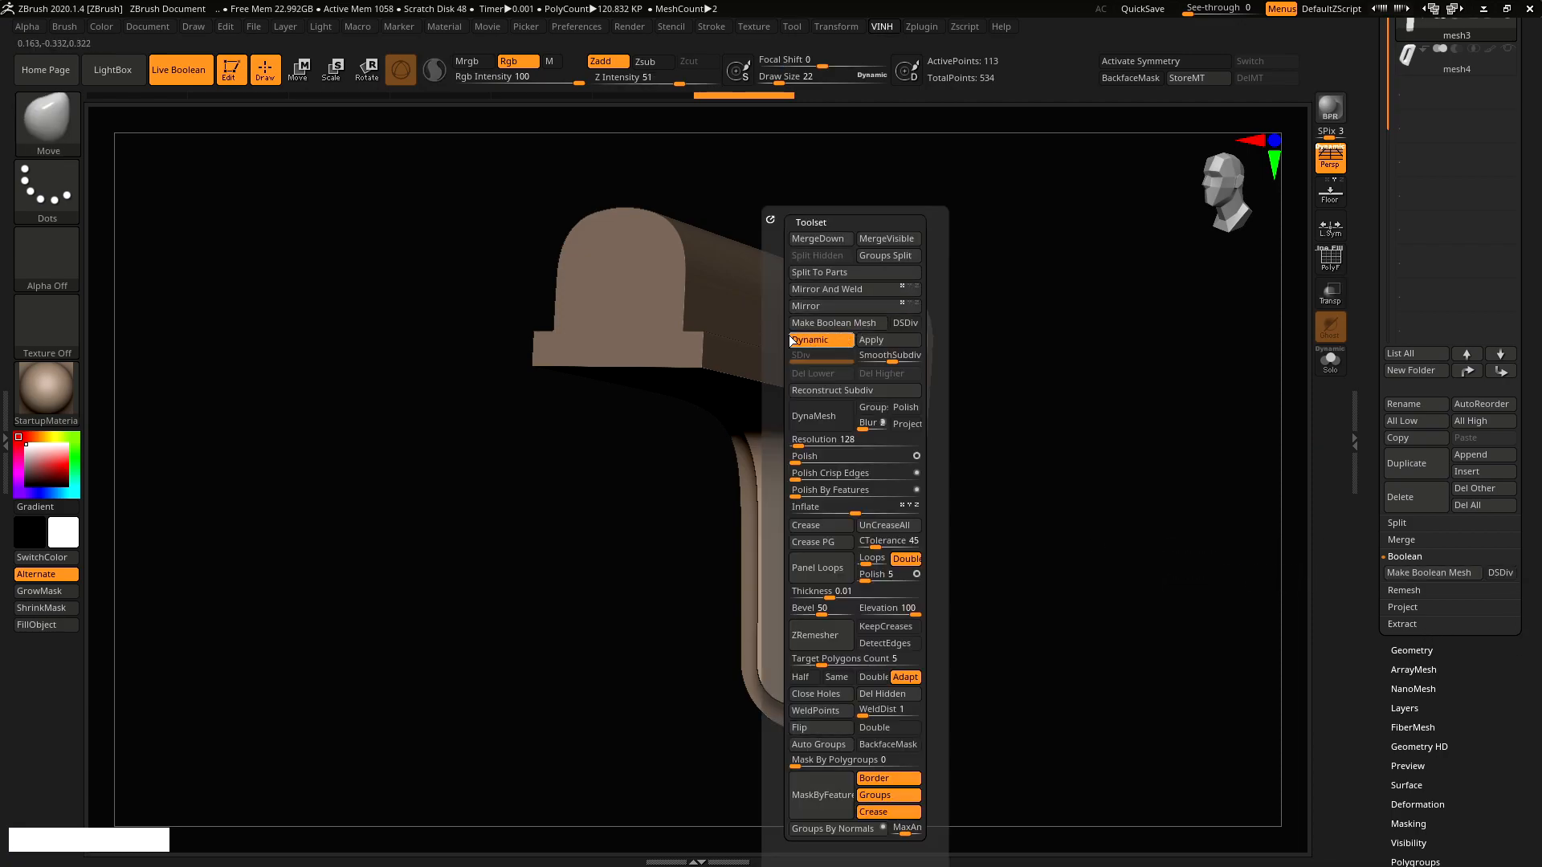
left_click(1500, 572)
left_click(1413, 572)
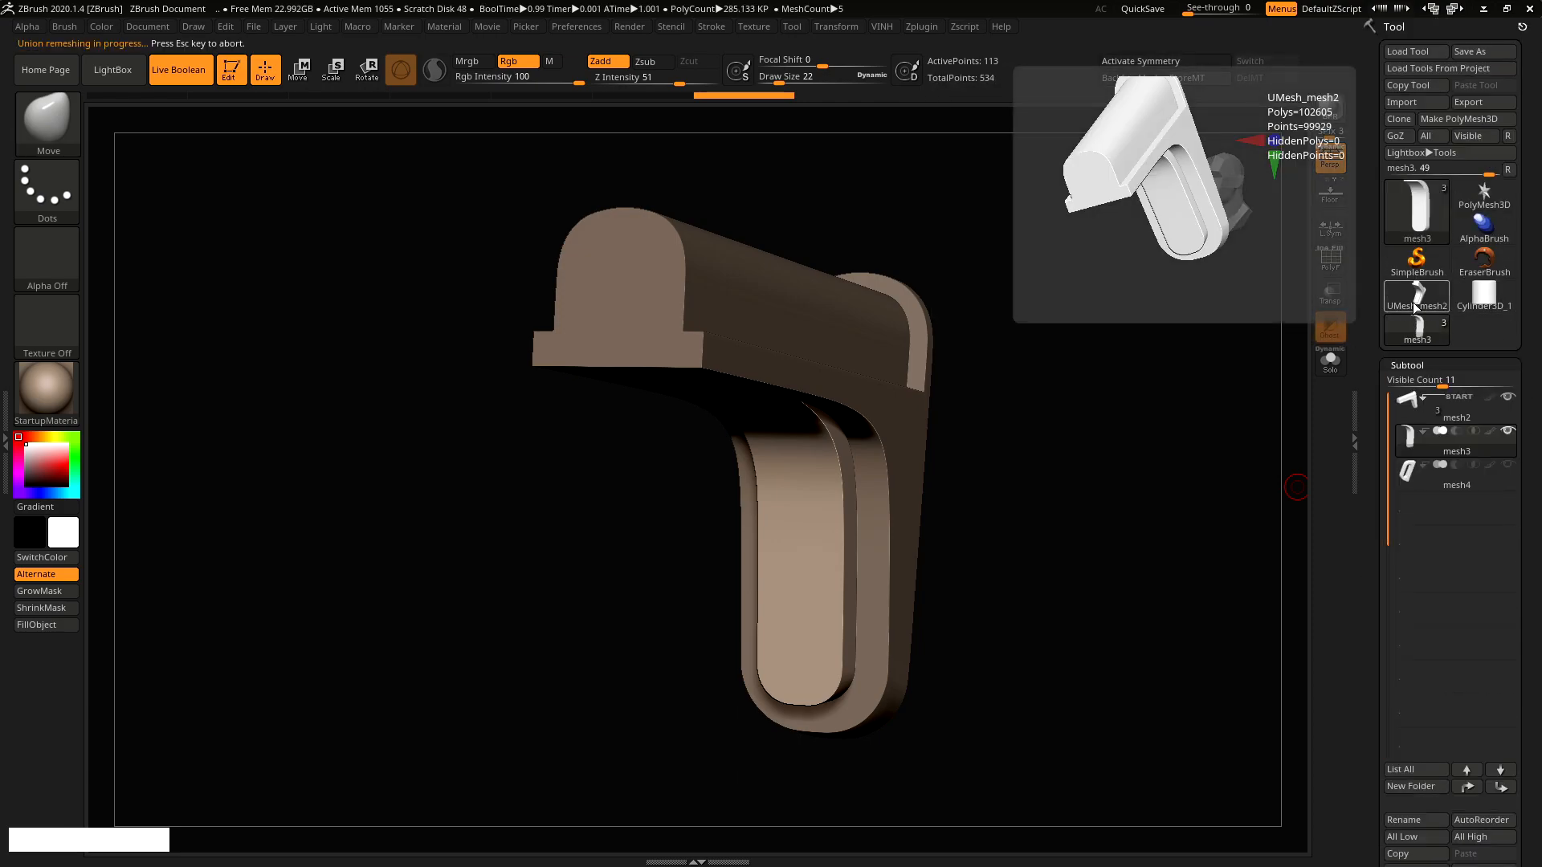
Switch to the merged tool UMesh_mesh2 and inspect its wireframe and polygroups with the polyframe display
left_click(1418, 302)
right_click_drag(997, 407, 964, 399)
key("shift+f")
key("shift+f")
key("shift+f")
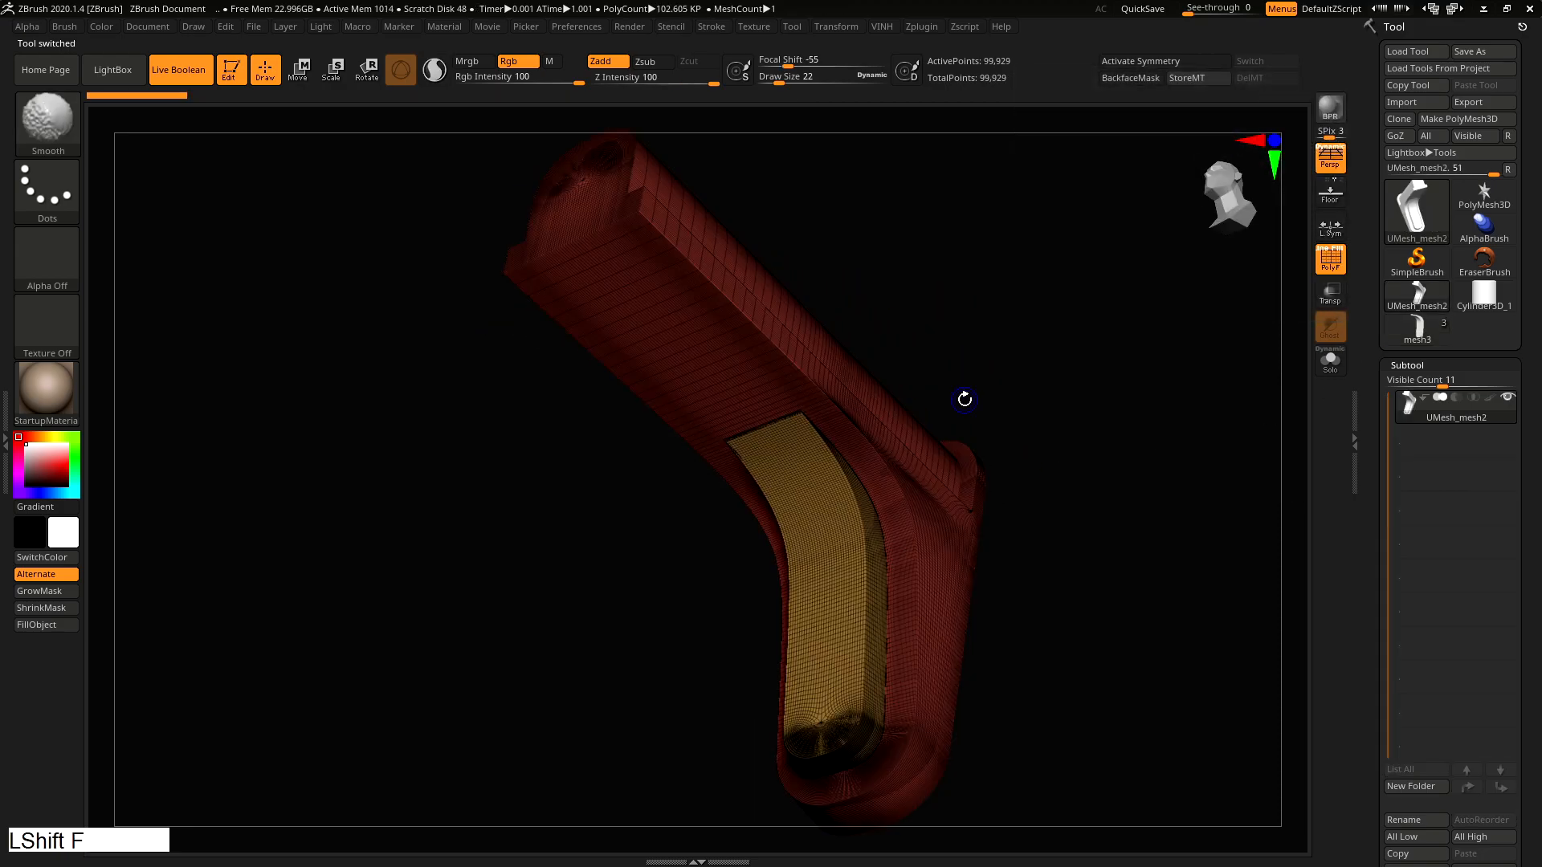
right_click_drag(885, 522, 1012, 385, "alt")
key("shift+f")
right_click_drag(1012, 386, 1022, 334, "alt")
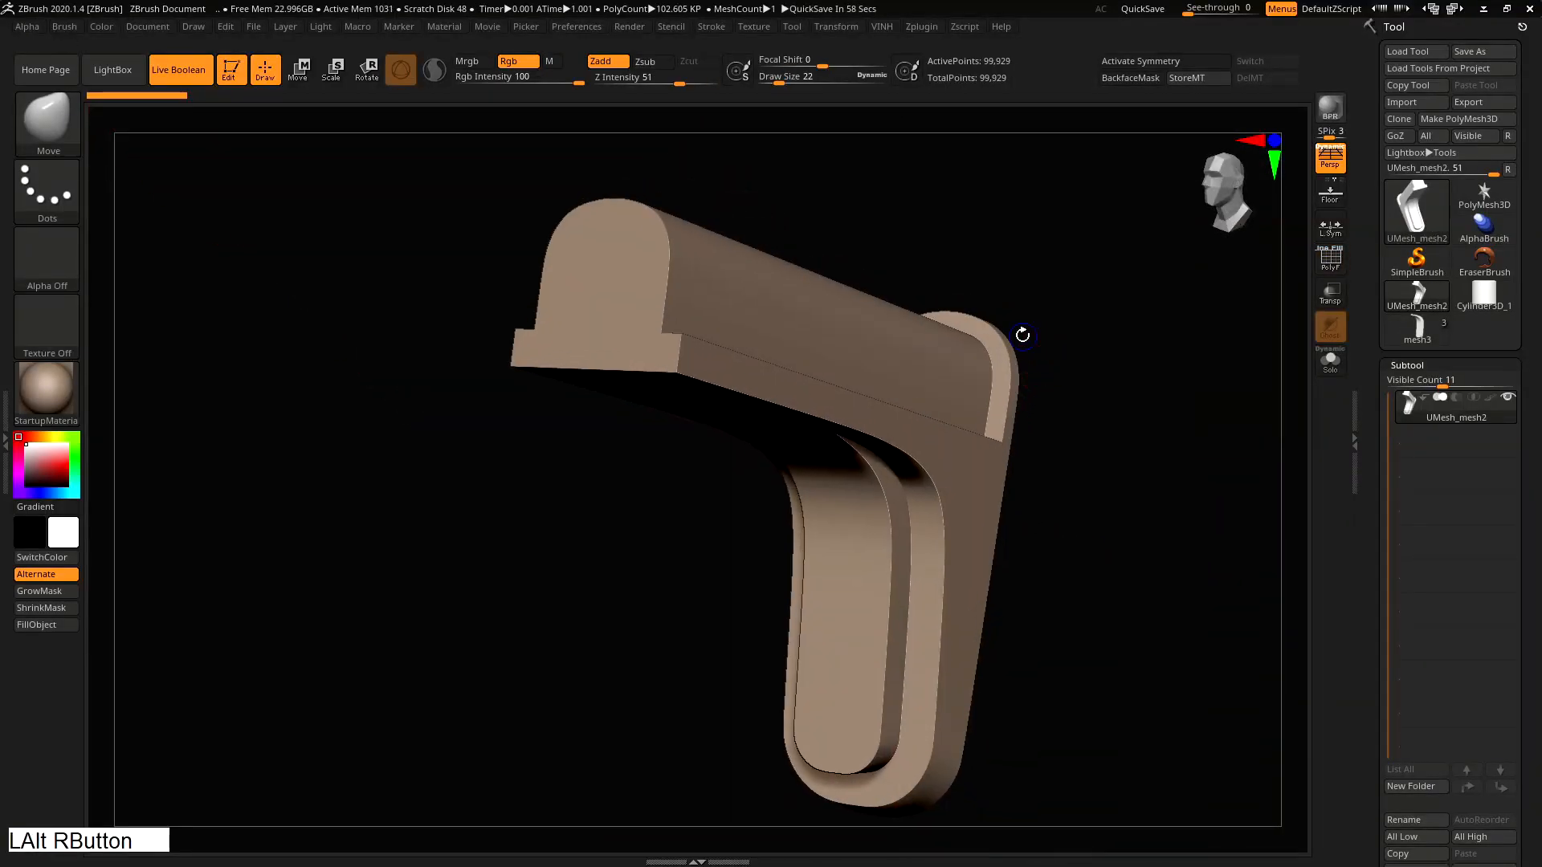
DynaMesh the merged bracket at resolution 1344 and inspect the edges around the curved insert up close
key("shift+q")
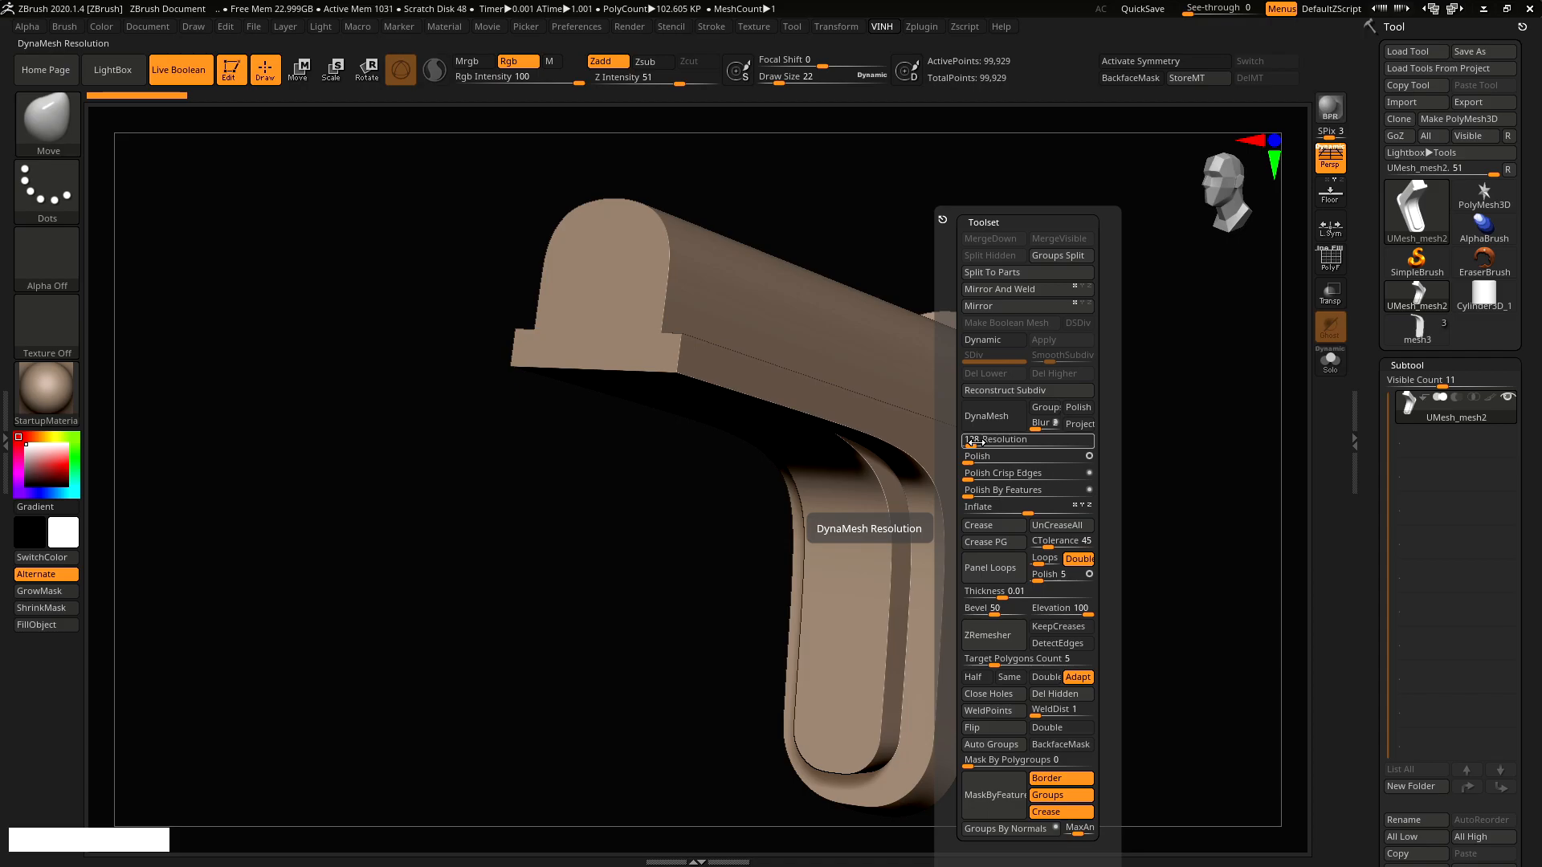
left_click_drag(974, 444, 1043, 443)
left_click(993, 416)
mouse_move(1087, 402)
right_mouse_down("alt")
mouse_move(1060, 354)
mouse_move(1015, 408)
right_mouse_up("alt")
key("shift+f")
right_click_drag(877, 472, 1019, 610, "alt")
Expand the Deformation options and apply Polish Crisp Edges at about 33 to soften the merged bracket's edges
key("shift+q")
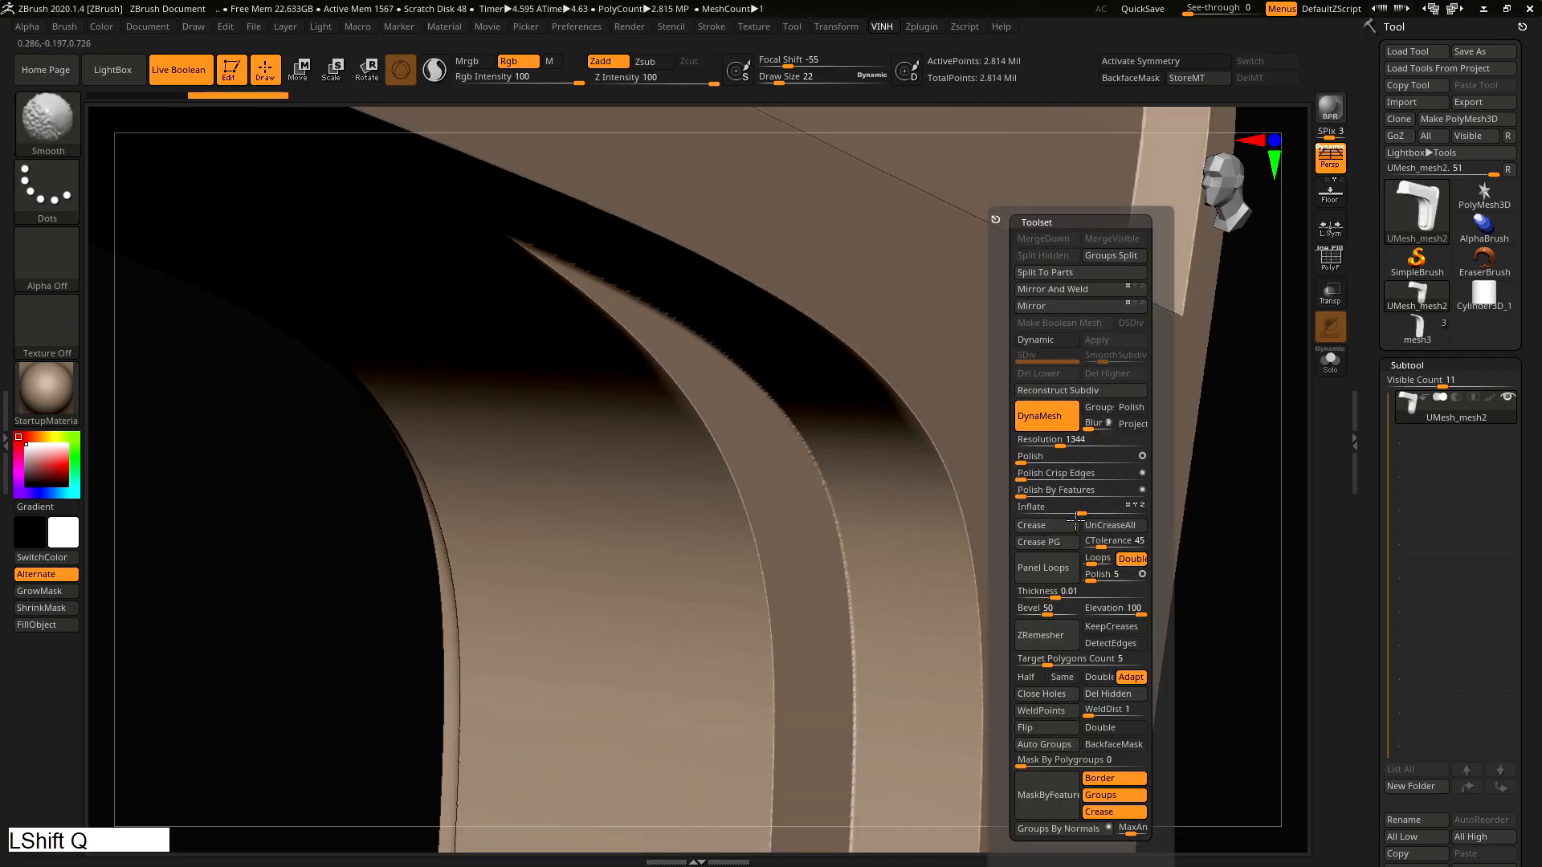
left_click_drag(1511, 438, 1510, 302)
left_click(1416, 365)
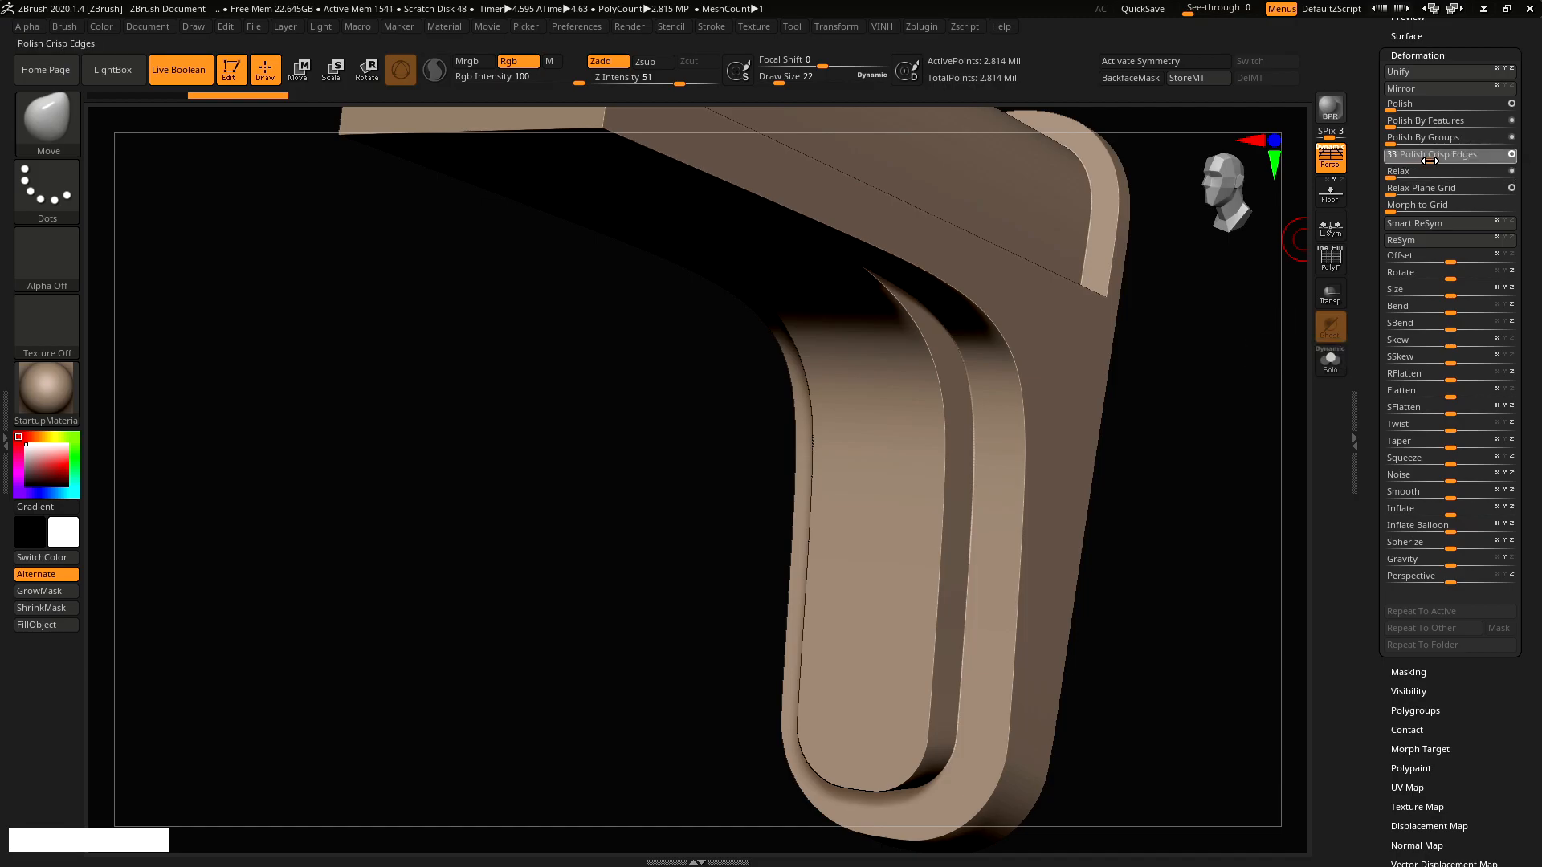
left_click_drag(1432, 161, 1436, 161)
right_click_drag(1124, 402, 1006, 409, "alt")
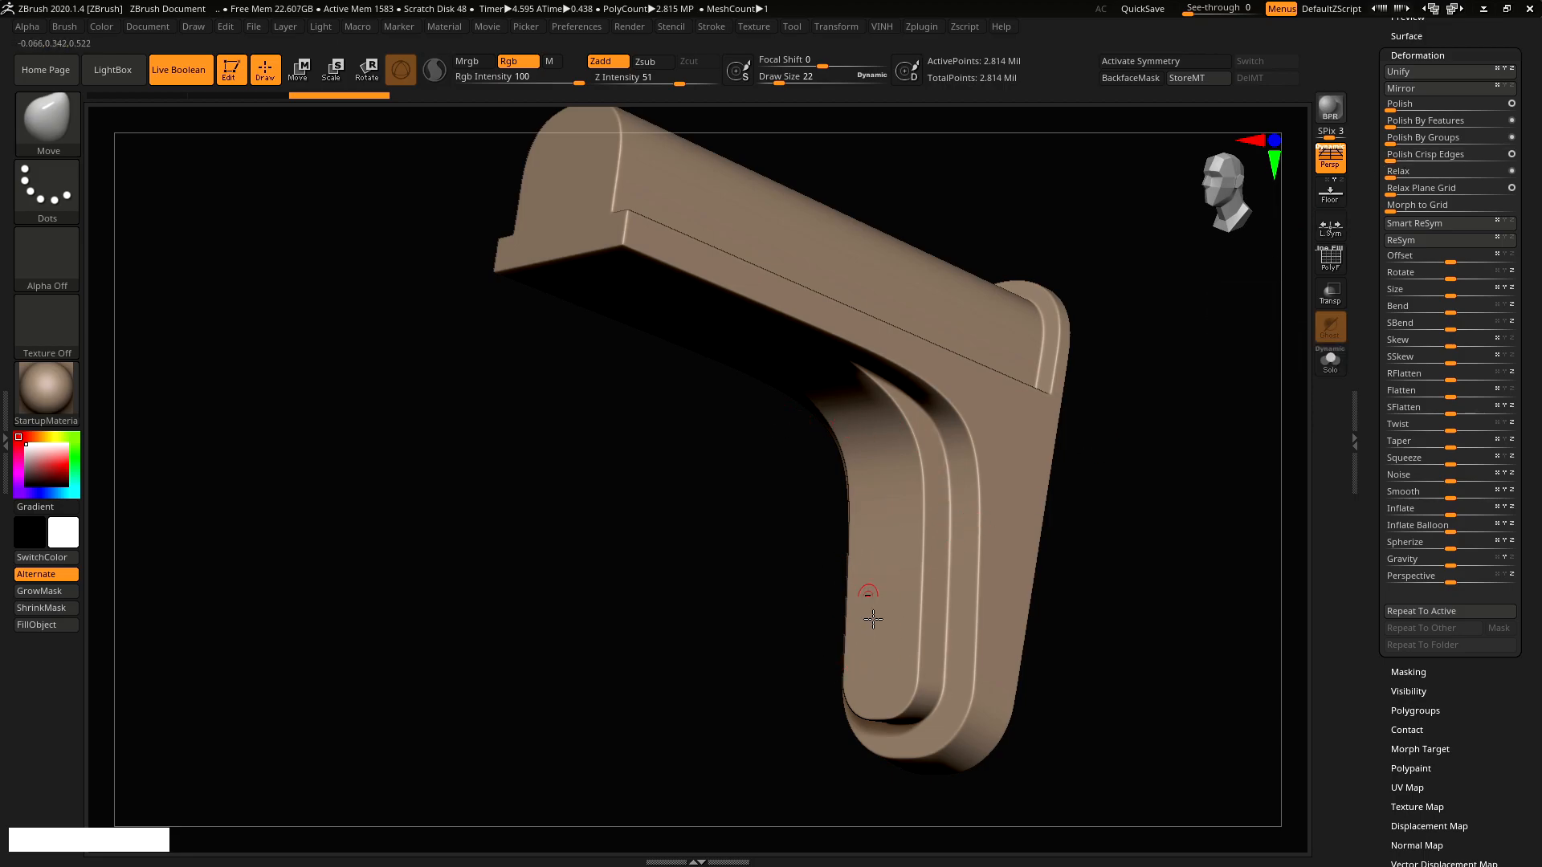
Inspect the polished bracket, select subtool mesh4 in the original bracket tool and return to the merged tool UMesh_mesh2
right_click_drag(1104, 321, 825, 372)
right_click_drag(848, 457, 692, 247)
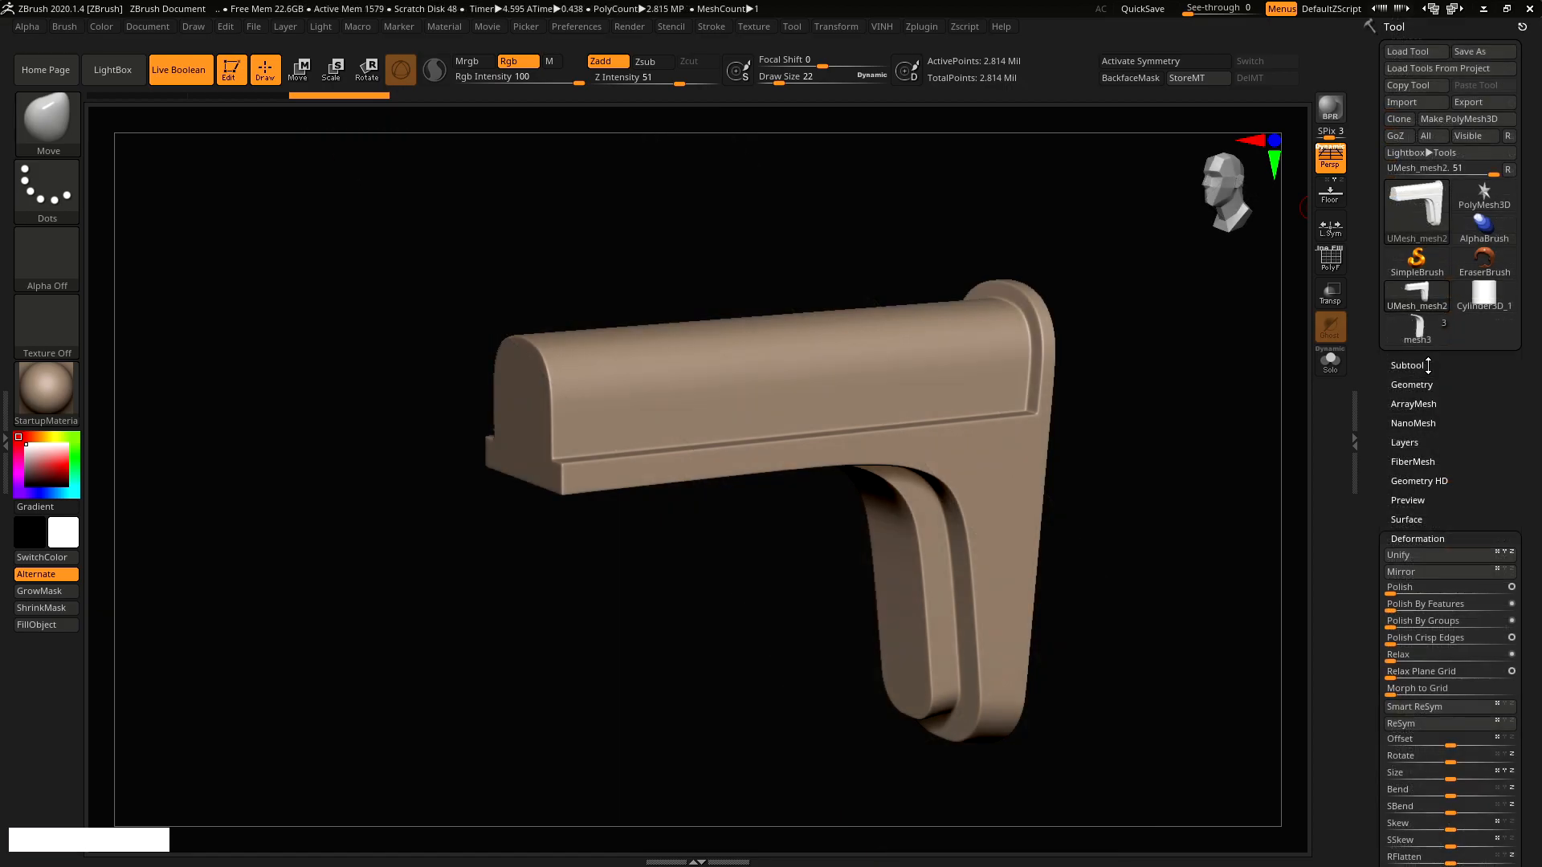
left_click(1407, 366)
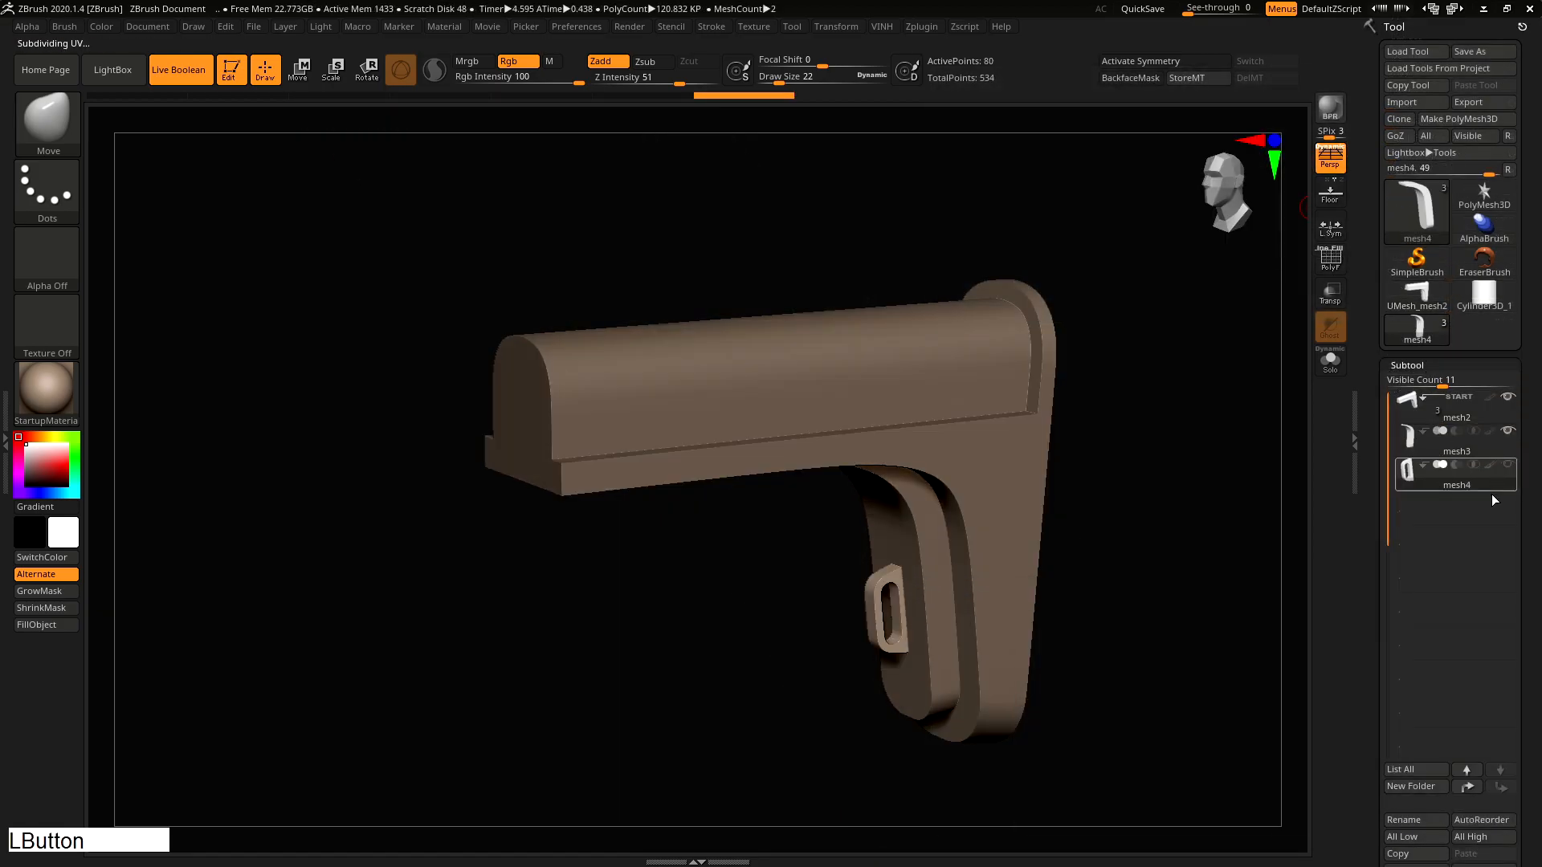
left_click(1424, 302)
right_click_drag(1004, 514, 977, 479, "alt")
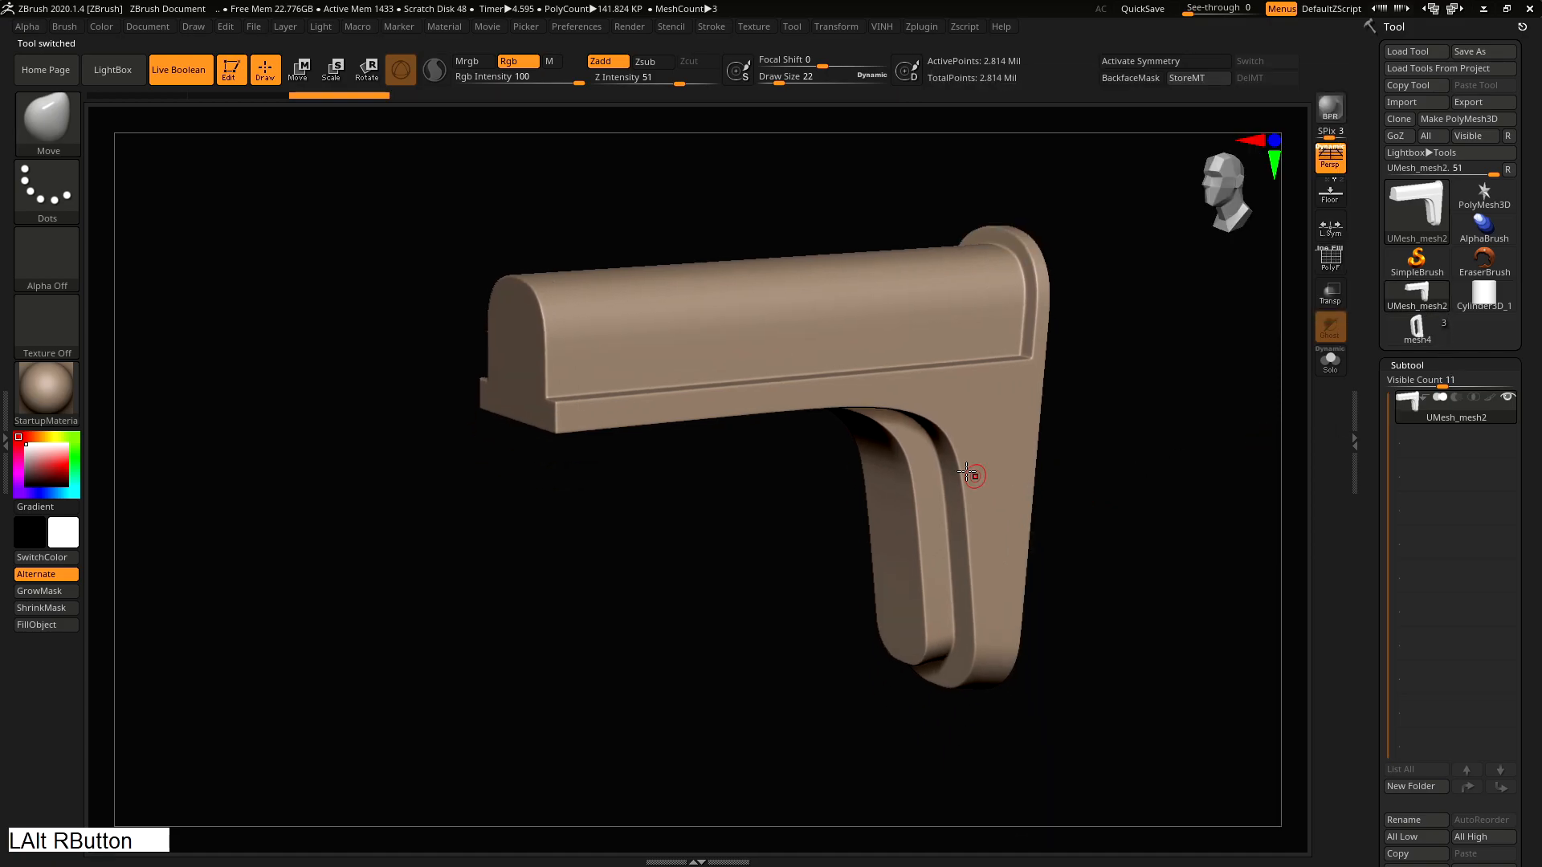
Insert the small slotted loop part as a subtool beneath UMesh_mesh2 and check where it sits on the curved insert
key("shift+f")
key("shift+f")
right_click_drag(1096, 395, 1082, 383, "alt")
left_click_drag(1453, 763, 1453, 569)
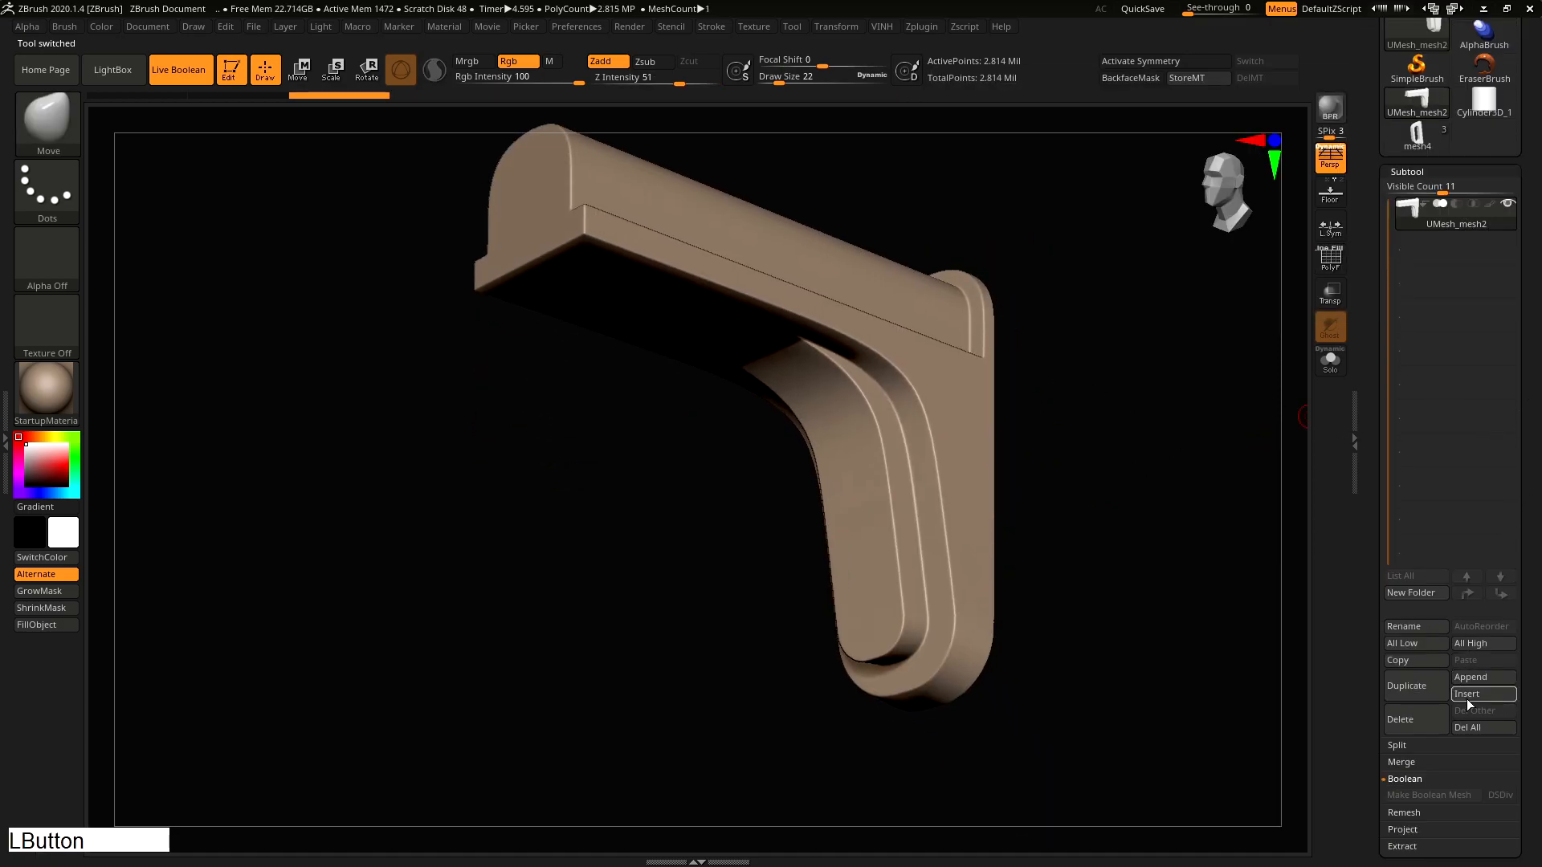
left_click(1475, 696)
left_click(1132, 532)
mouse_move(1090, 485)
right_mouse_down("alt")
mouse_move(978, 481)
mouse_move(1204, 381)
right_mouse_up("alt")
key("shift")
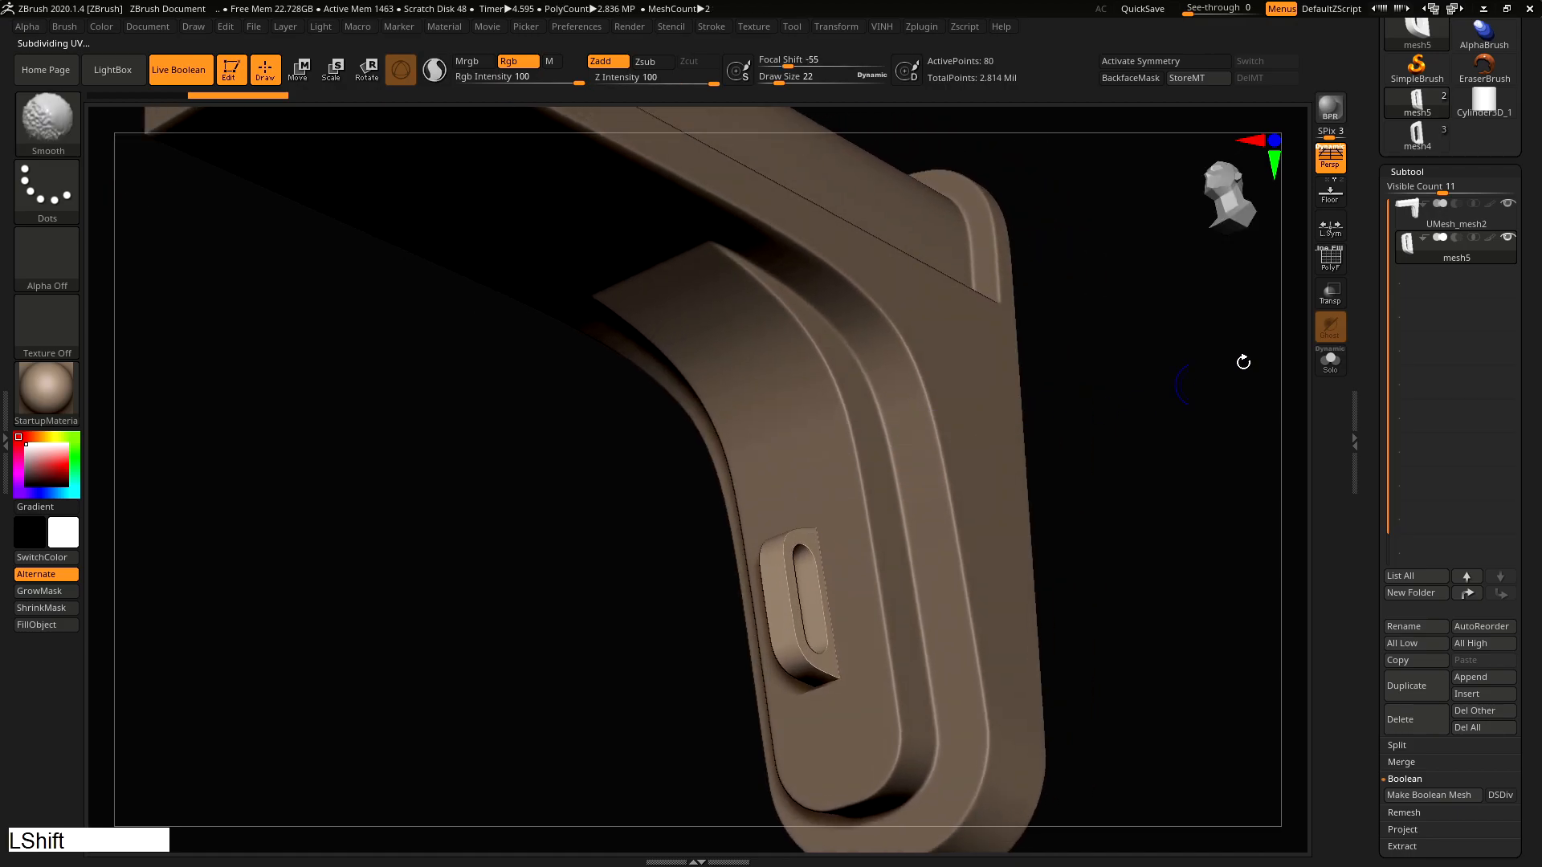
Mark UMesh_mesh2 as the Boolean start, make a Boolean mesh with DSDiv from it and the loop part, and switch to the result
left_click(1423, 204)
mouse_move(1074, 461)
right_mouse_down("ctrl")
mouse_move(1150, 396)
mouse_move(1143, 387)
right_mouse_up("ctrl")
key("shift+q")
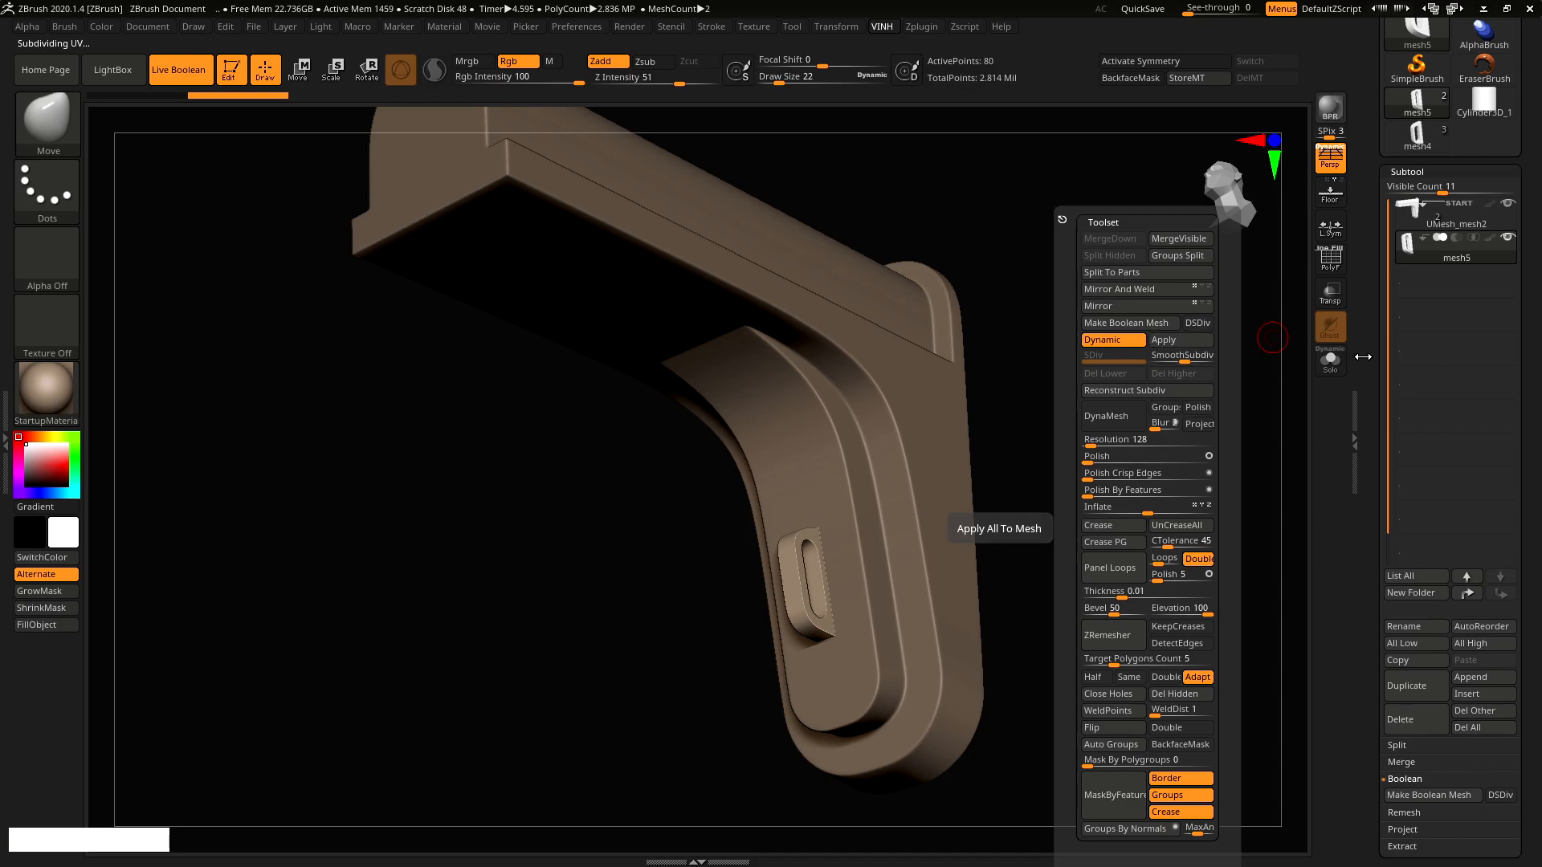
left_click(1325, 349)
key("shift+q")
key("shift+q")
key("shift+q")
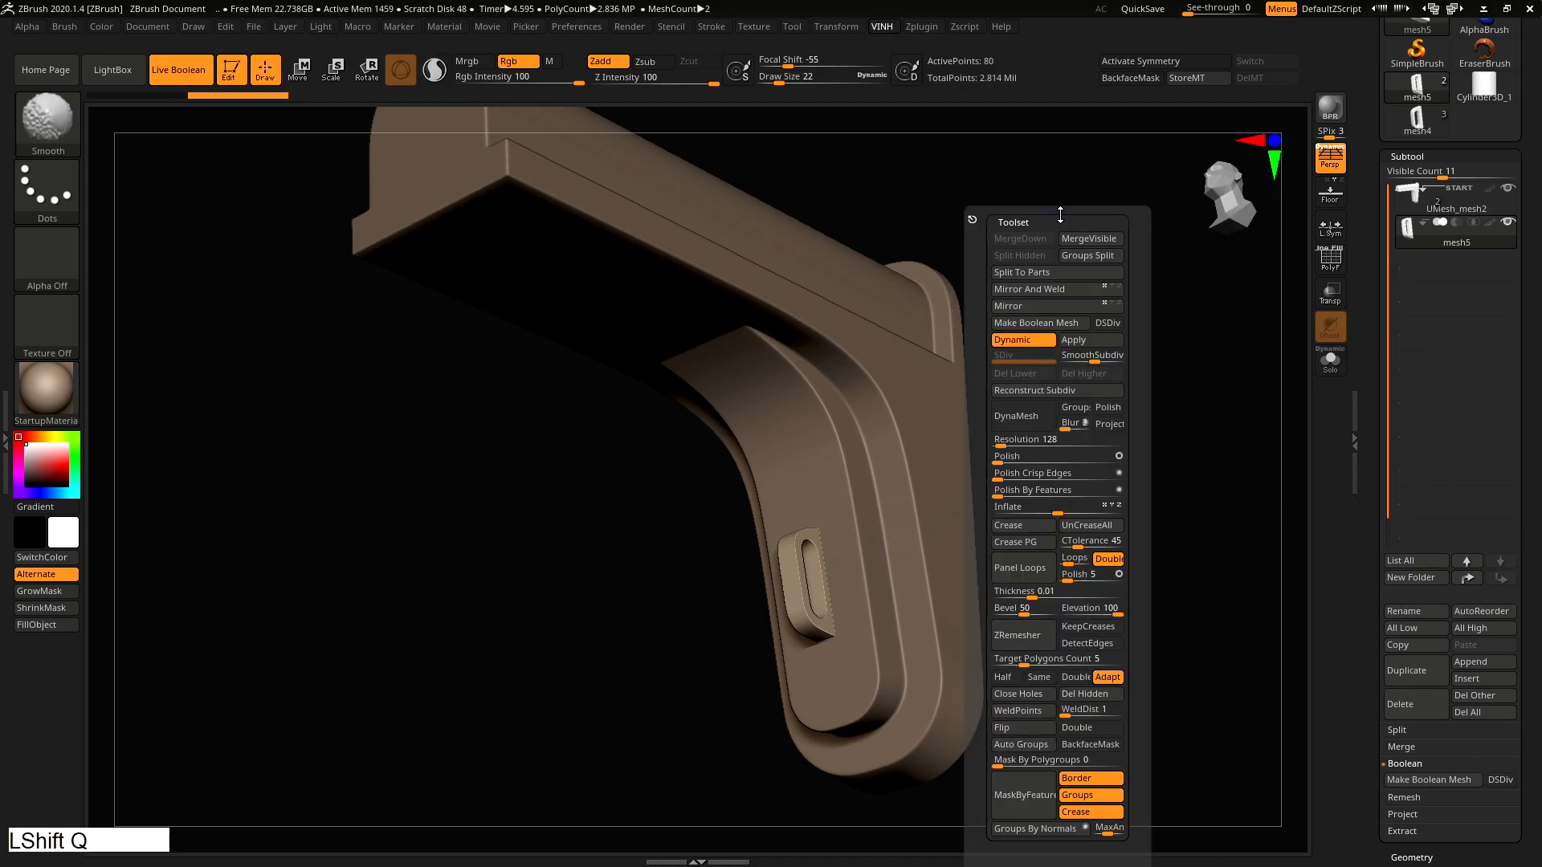
left_click(1108, 323)
right_click_drag(1108, 329, 1101, 337, "alt")
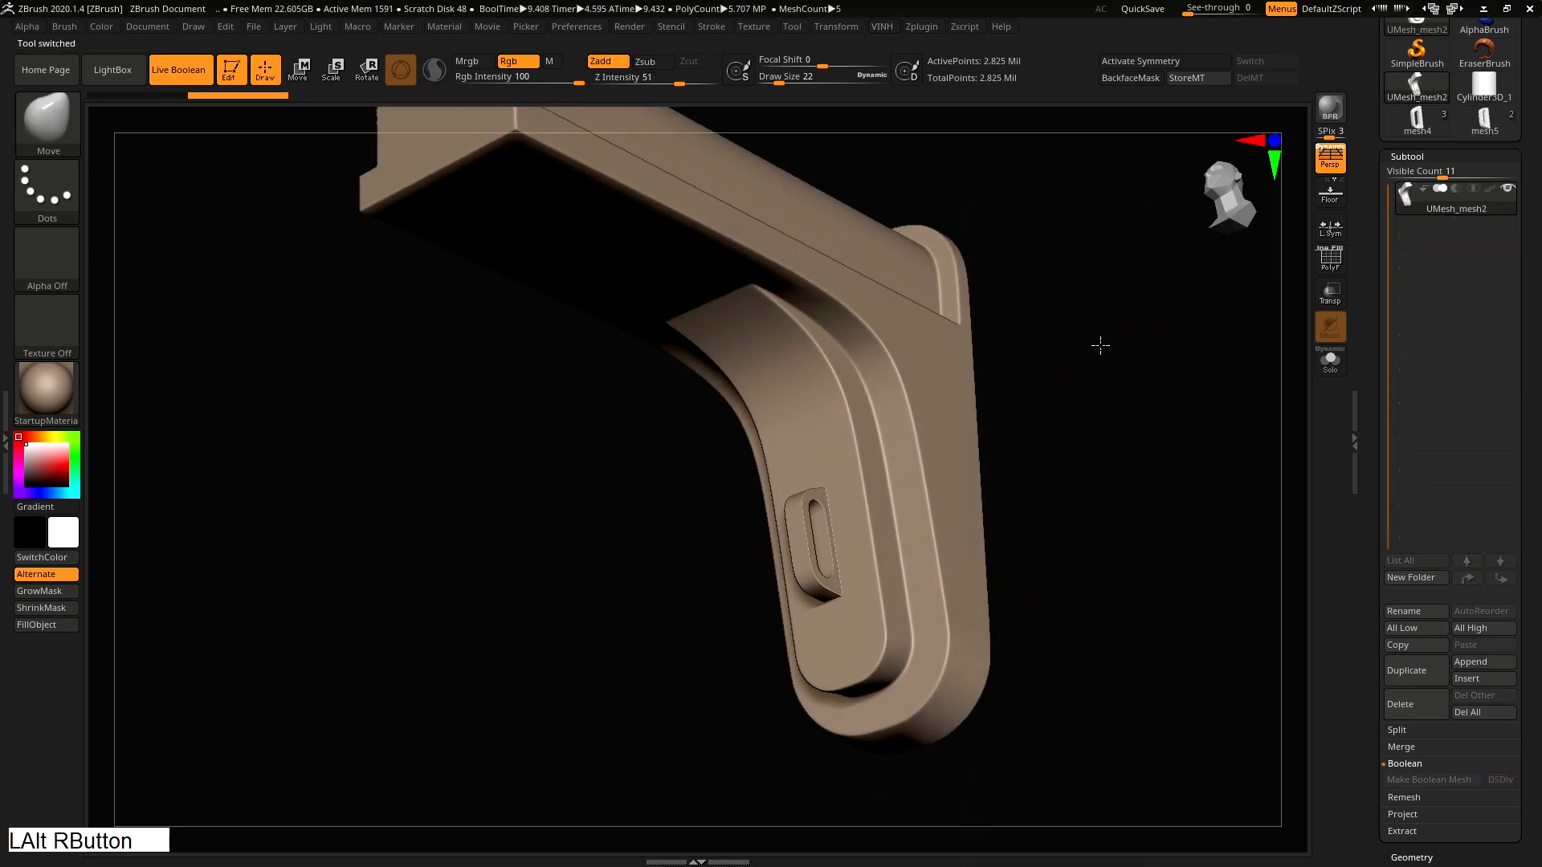
DynaMesh the combined bracket at resolution 1808 and soften its edges with Polish Crisp Edges in the open-circle mode
key("shift+q")
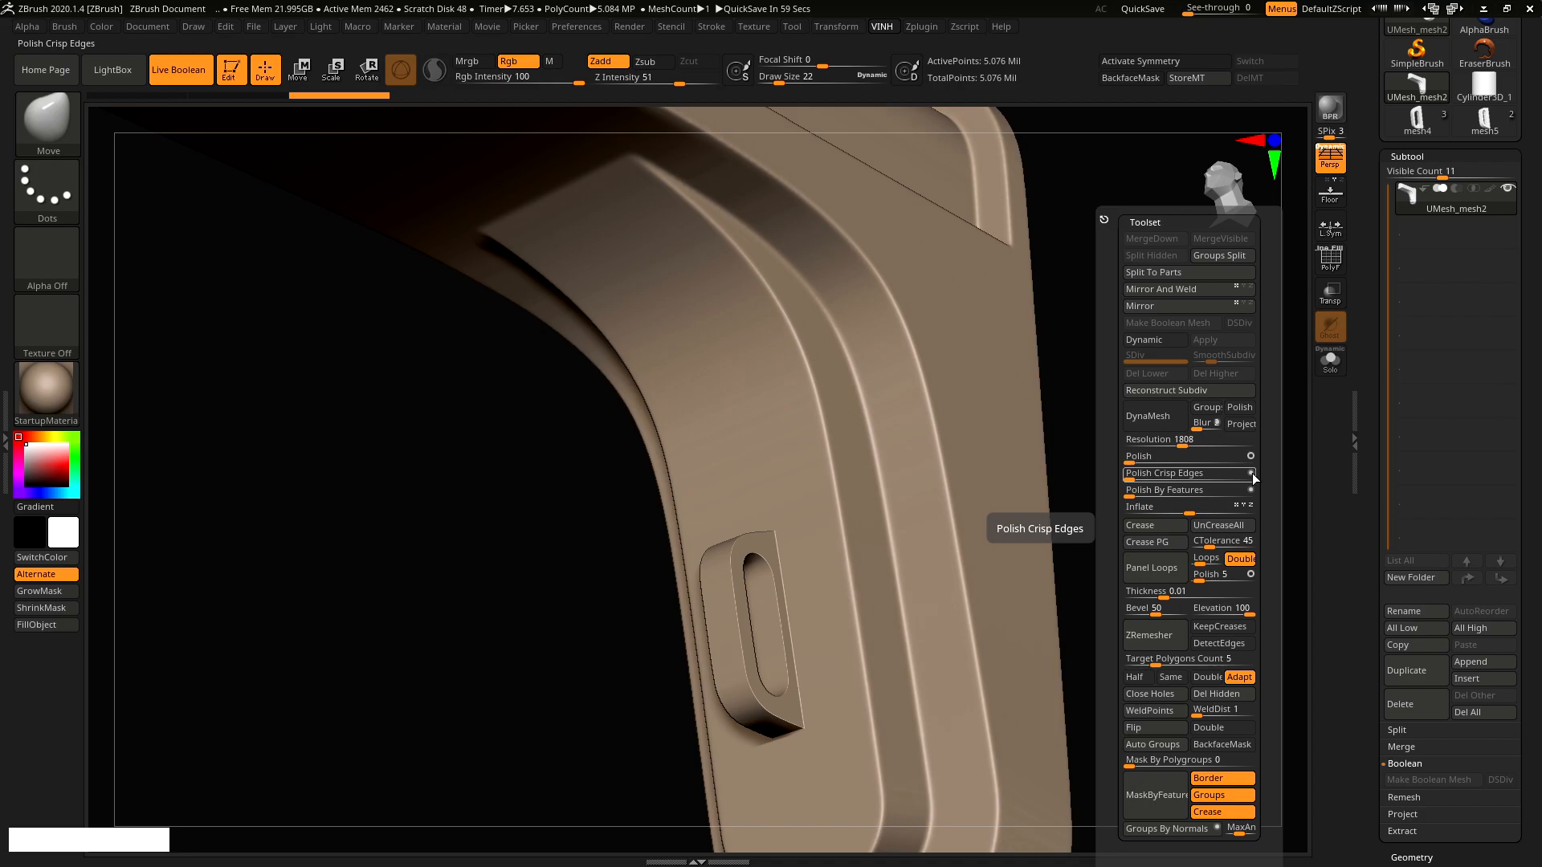
left_click(1251, 474)
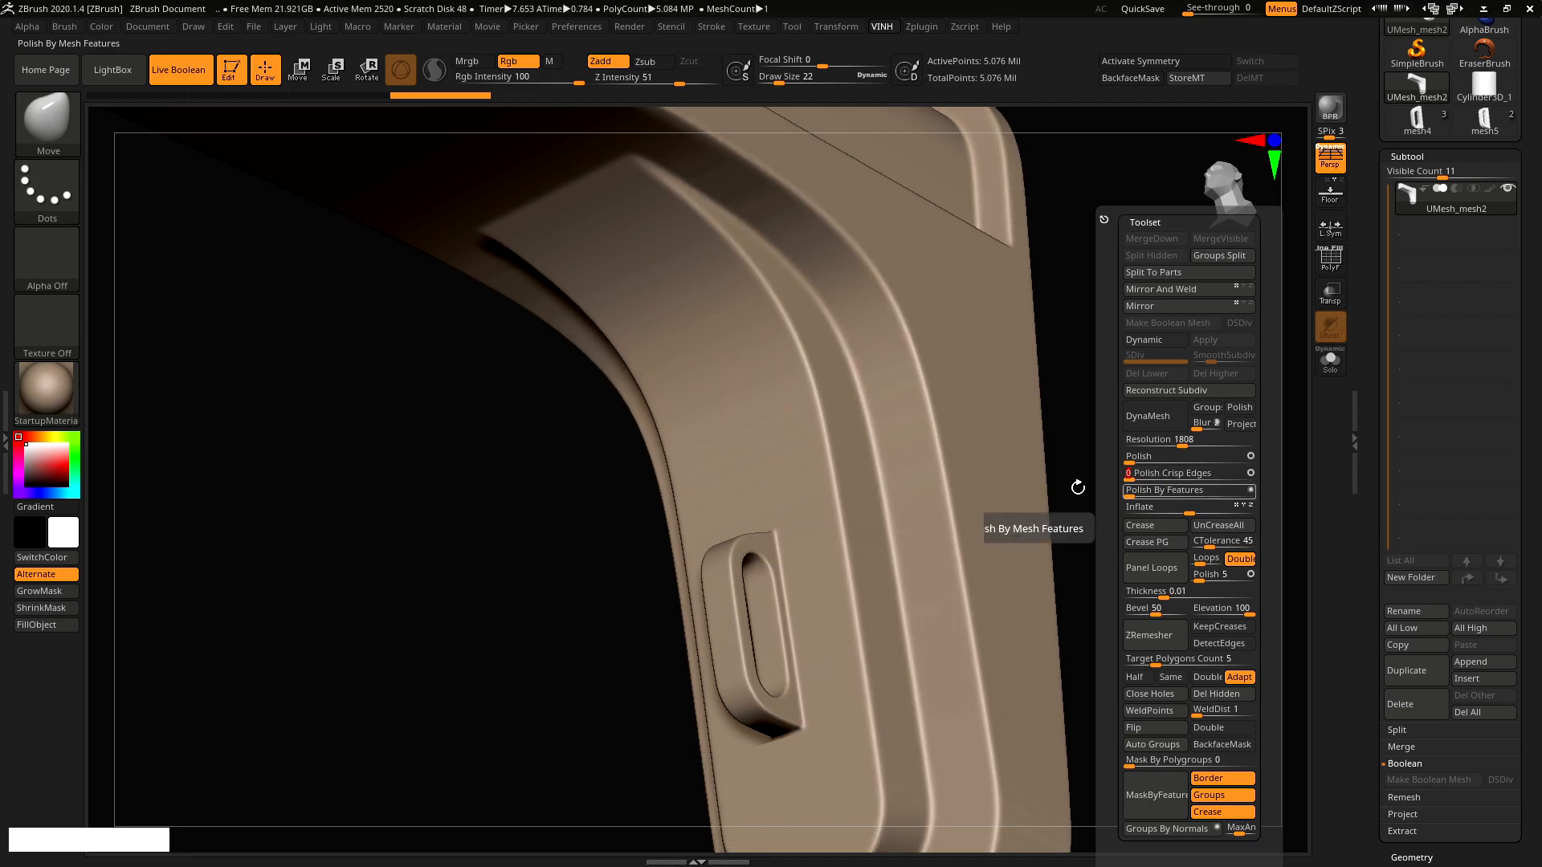
right_click(905, 436, "alt")
mouse_move(905, 437)
right_mouse_down()
mouse_move(923, 366)
mouse_move(879, 384)
mouse_move(890, 419)
right_mouse_up()
Pre-process the bracket in Decimation Master and decimate the current subtool to 4 %
left_click(1000, 29)
left_click(923, 30)
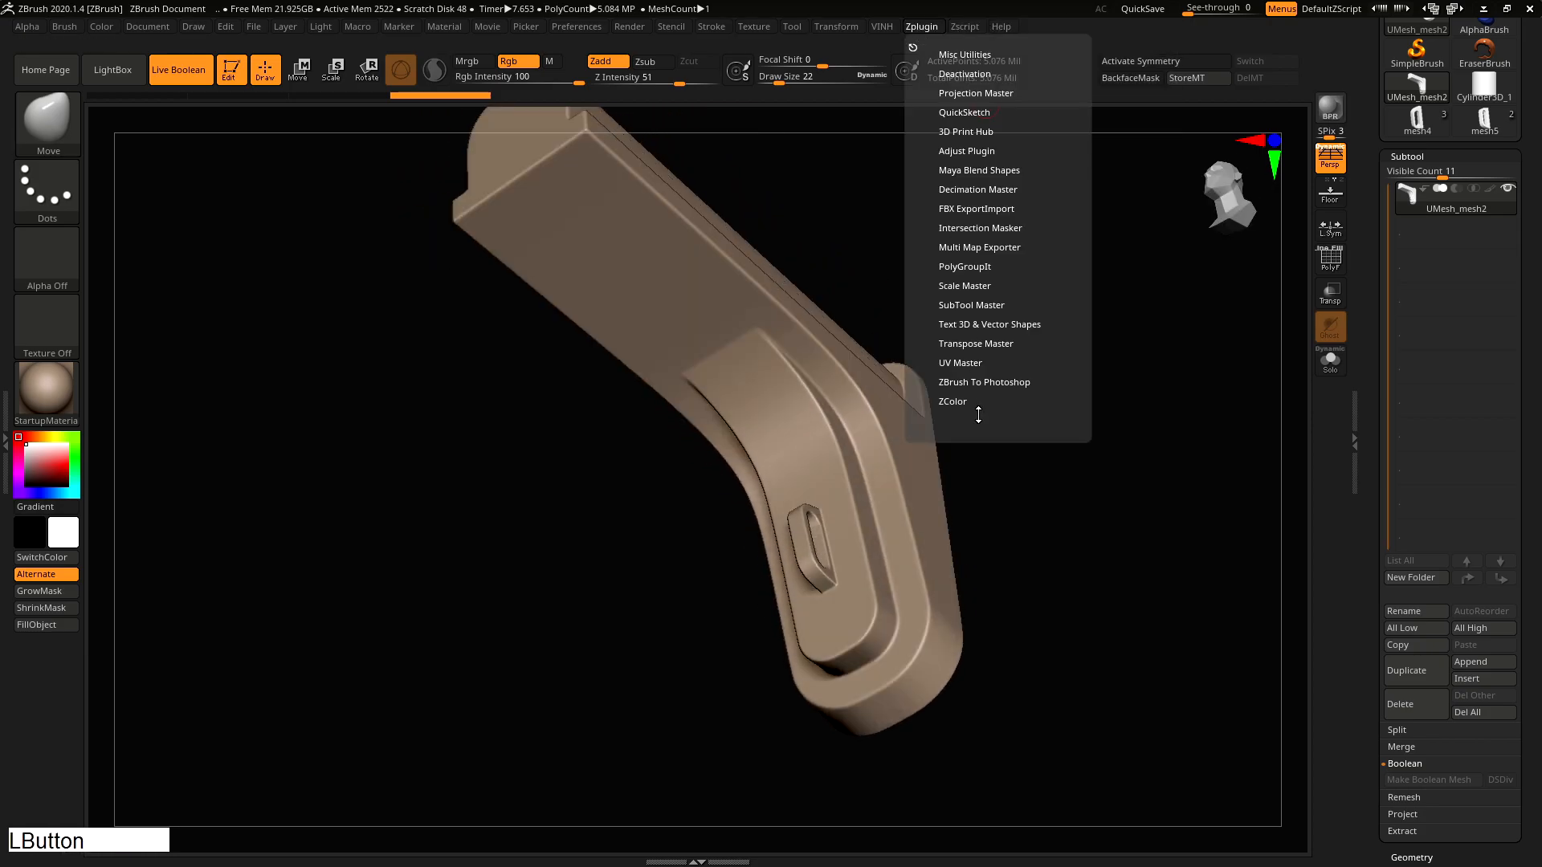
left_click(973, 189)
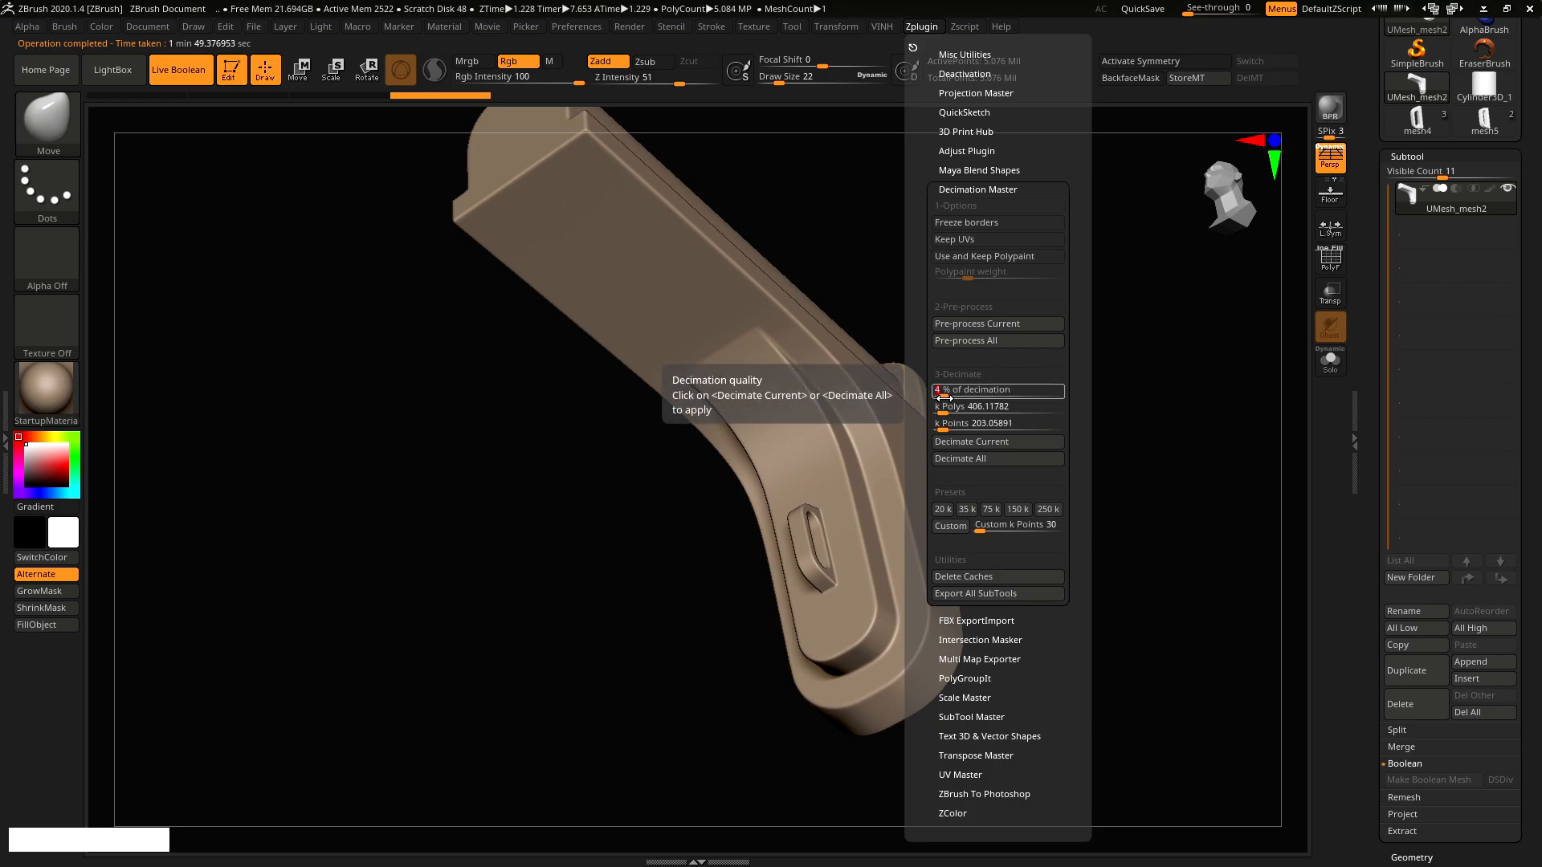
left_click(1010, 443)
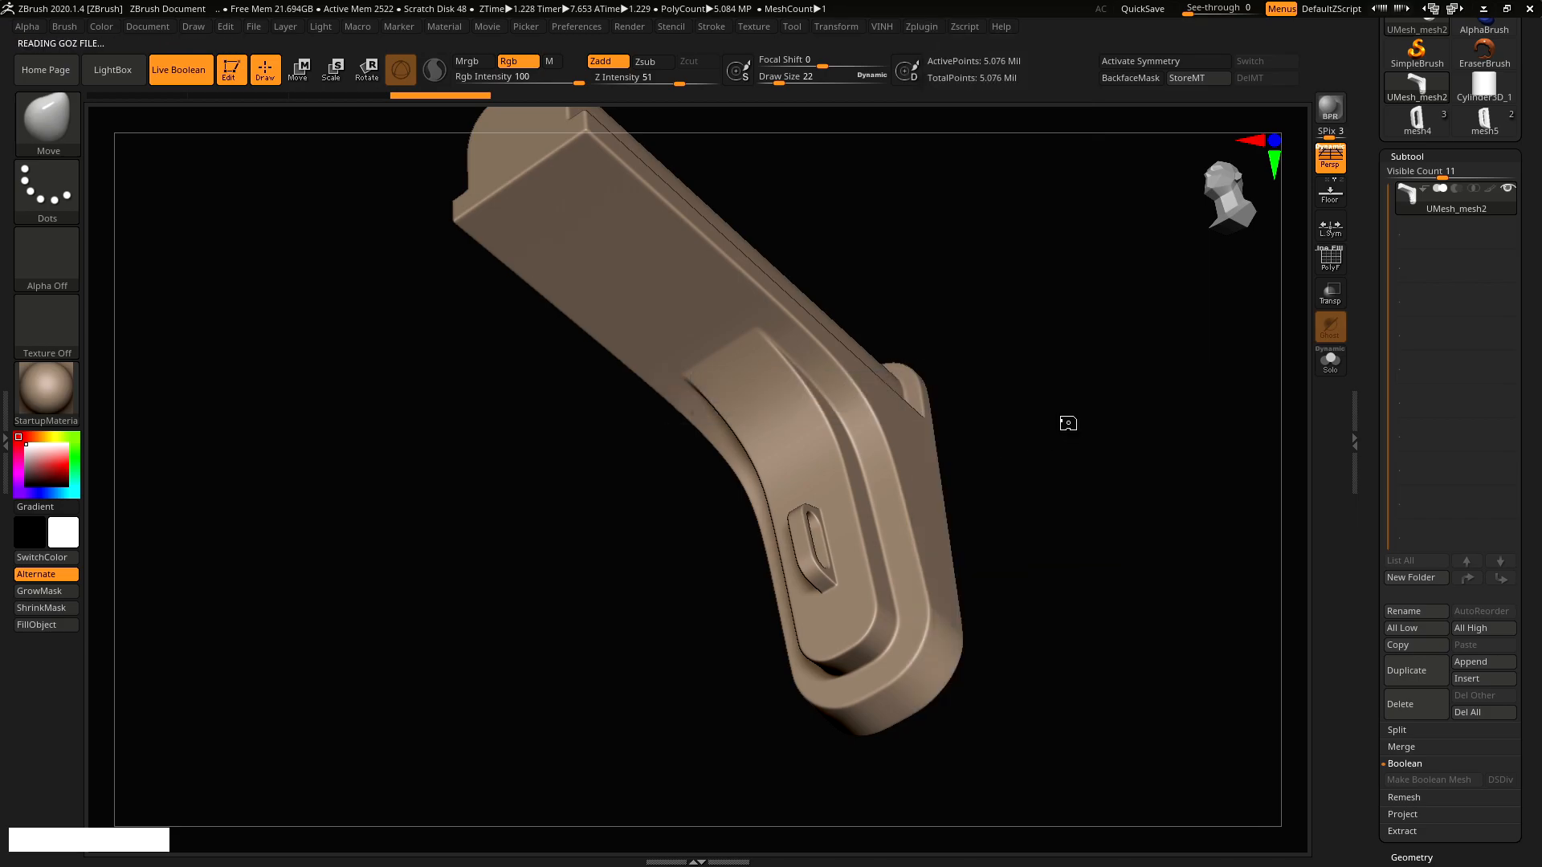
Export the decimated bracket, switch to Maya and import the mesh into the scene
right_click_drag(1040, 427, 1295, 264, "ctrl")
left_click_drag(1530, 66, 1529, 269)
key("super")
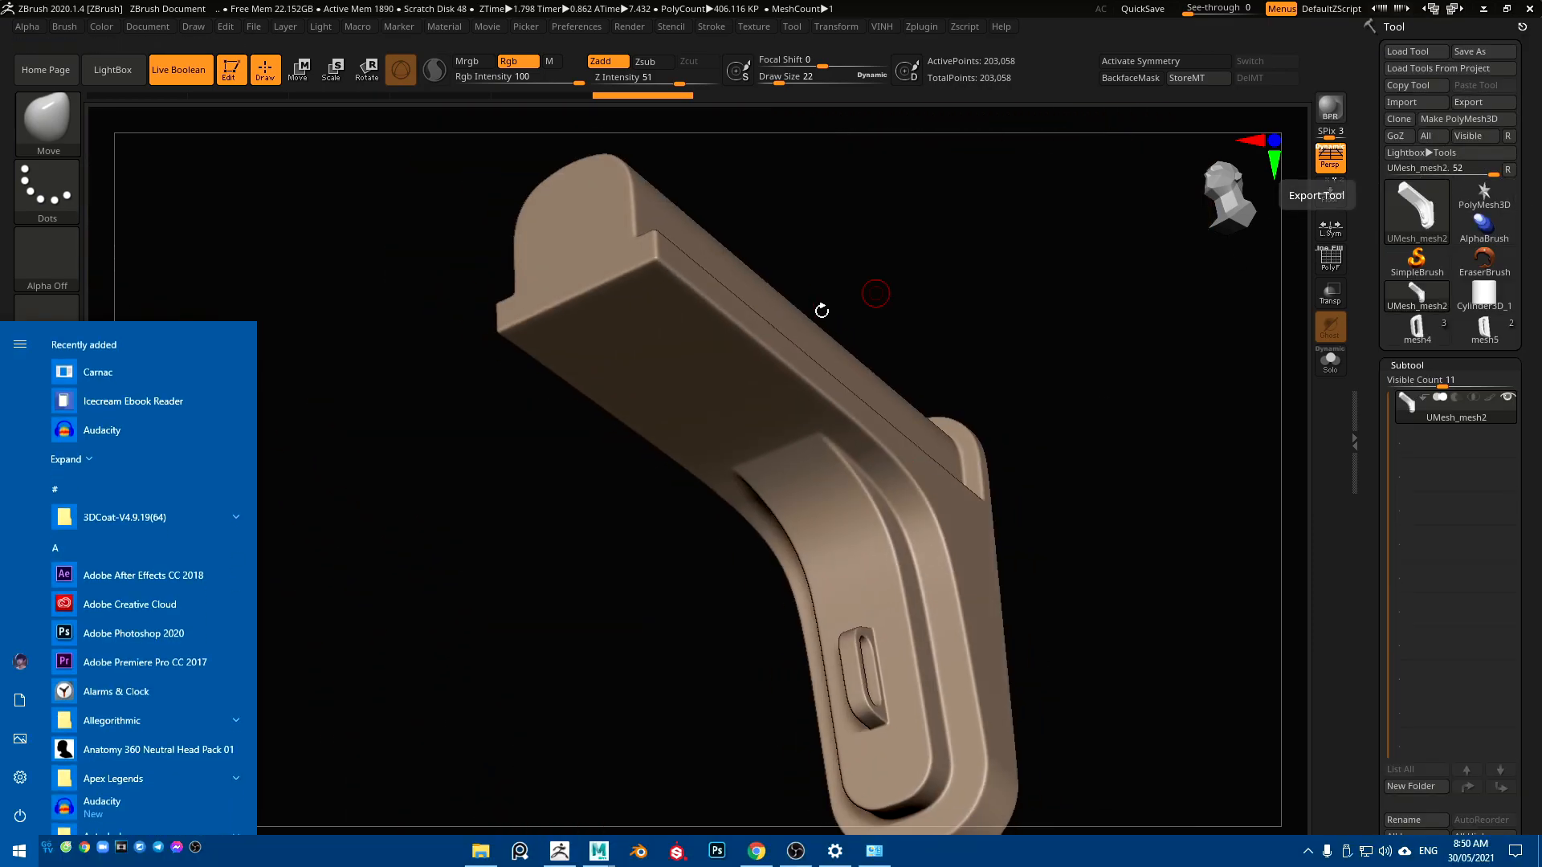
mouse_move(600, 860)
left_click(687, 779)
right_click_drag(888, 437, 970, 441, "alt")
left_click(793, 590)
key("h")
key("ctrl+i")
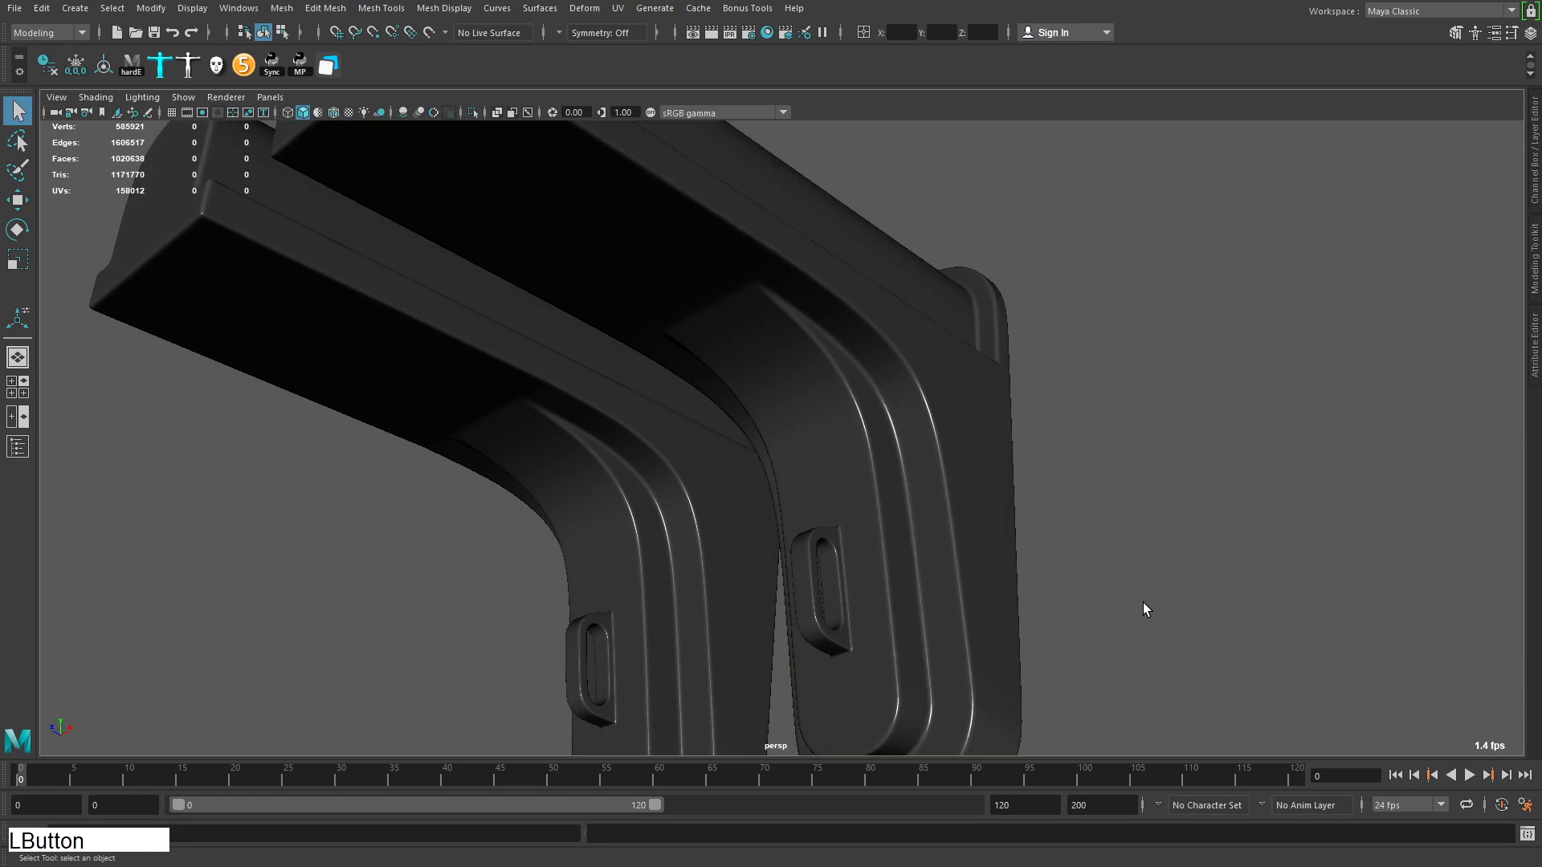
Examine the imported bracket and the neighbouring copy from several sides
left_click_drag(1146, 610, 932, 417, "alt")
middle_click_drag(932, 417, 798, 376, "alt")
mouse_move(798, 376)
left_mouse_down("alt")
mouse_move(830, 358)
mouse_move(778, 389)
left_mouse_up("alt")
right_click_drag(778, 389, 733, 347, "alt")
left_click_drag(734, 348, 851, 358, "alt")
right_click_drag(851, 357, 970, 372, "alt")
left_click(971, 372)
key("f")
left_click_drag(970, 372, 917, 492, "alt")
right_click_drag(917, 492, 918, 454, "alt")
left_click(936, 393)
mouse_move(919, 454)
left_mouse_down("alt")
mouse_move(936, 394)
mouse_move(923, 449)
left_mouse_up("alt")
Show the Channel Box and delete the bracket copy _Group54081 from the zbrush row
left_click(787, 395)
key("Tab")
key("ctrl+space")
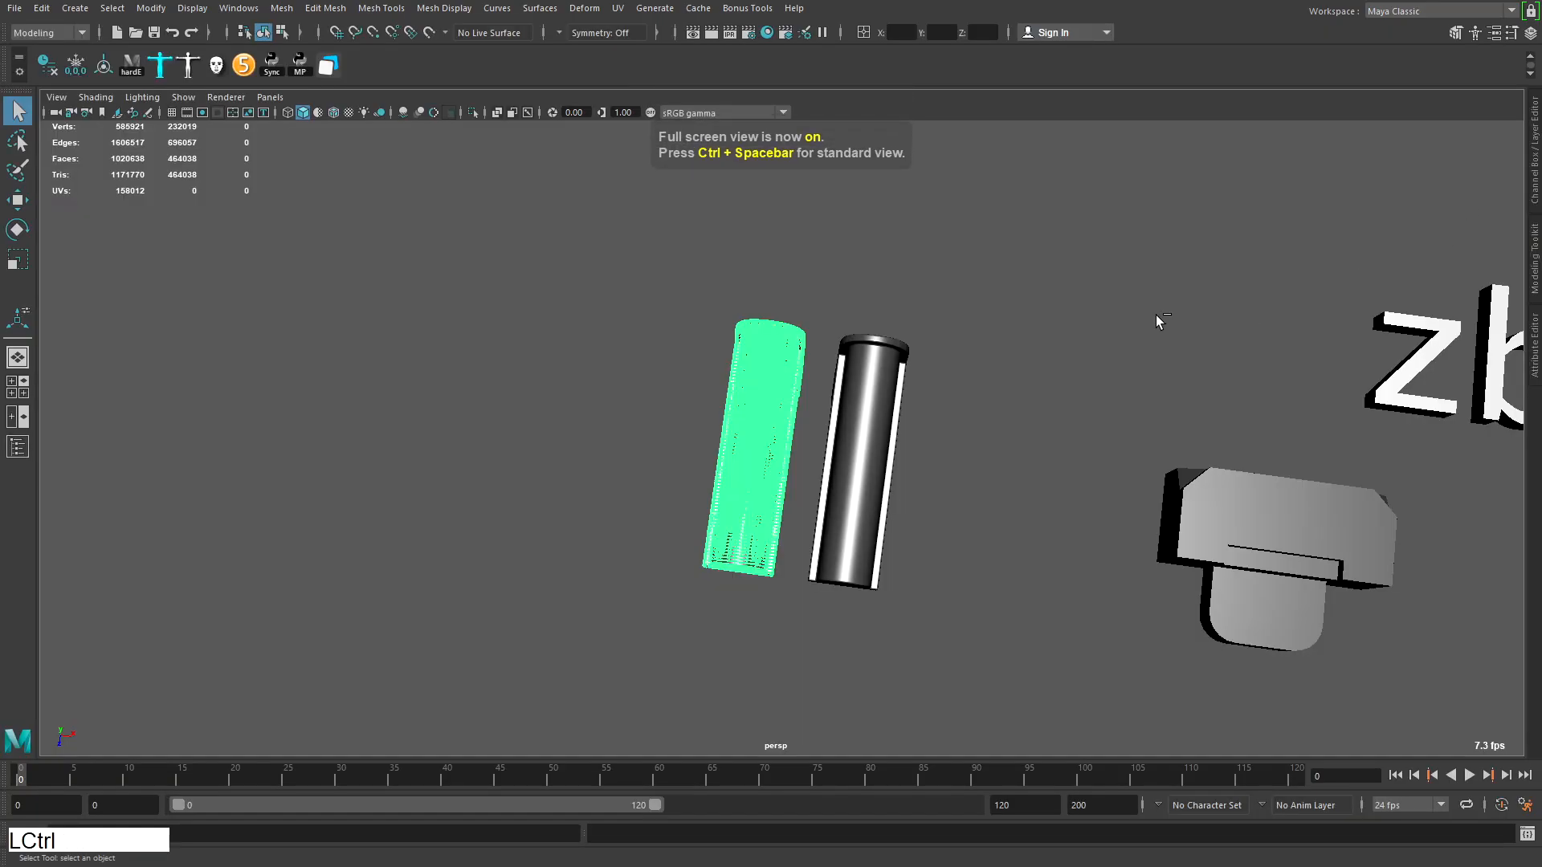
key("ctrl+a")
key("ctrl+a")
left_click(864, 389)
right_click_drag(864, 388, 538, 411, "alt")
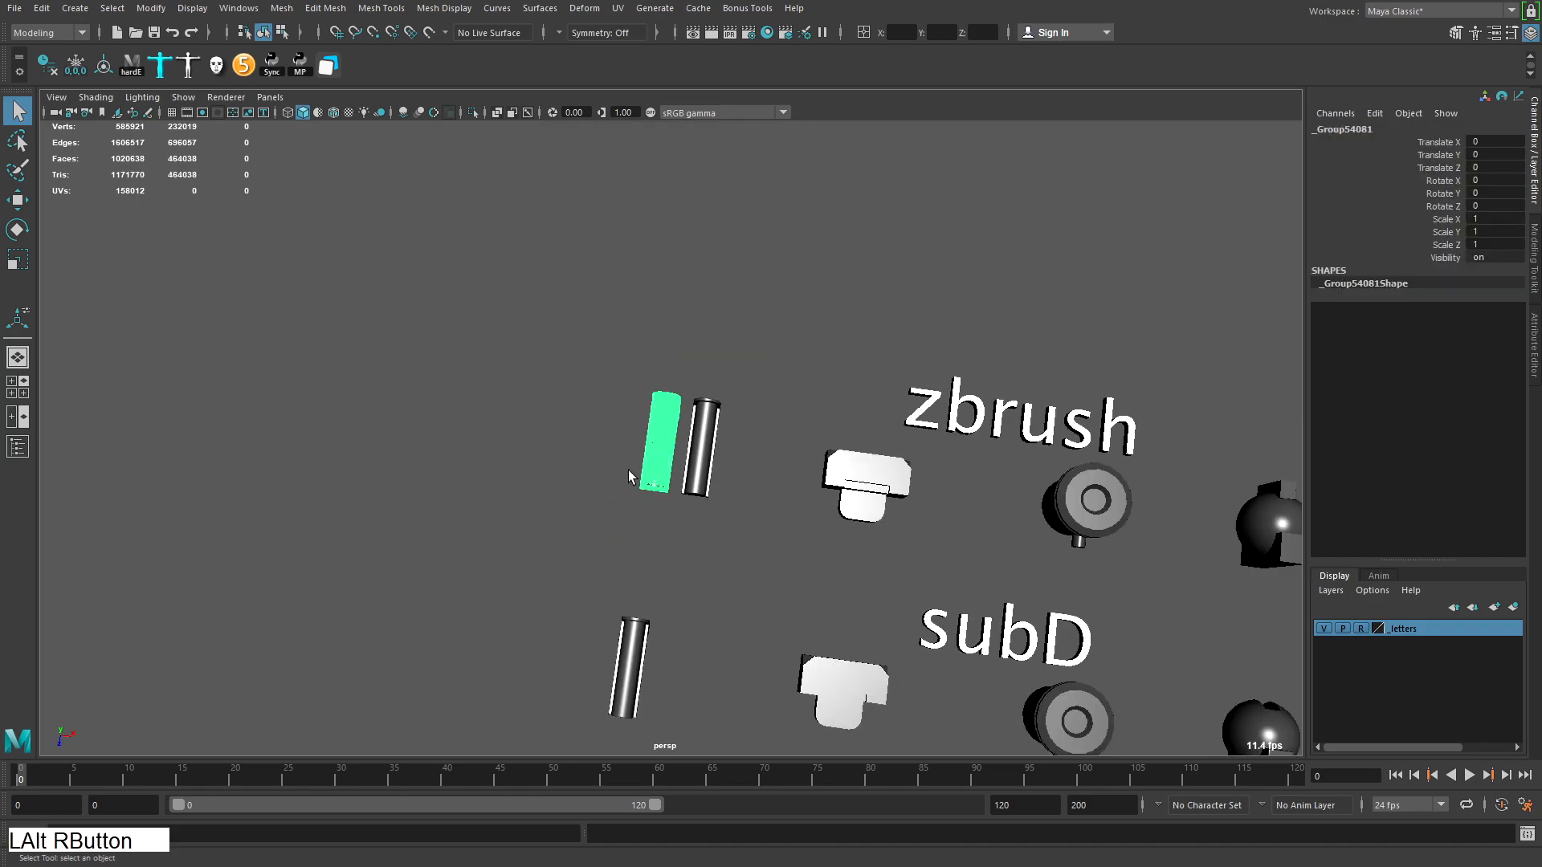
middle_click_drag(538, 403, 539, 266, "alt")
left_click(627, 523)
left_click_drag(723, 499, 750, 489, "alt")
left_click(618, 329)
left_click(640, 329)
key("Delete")
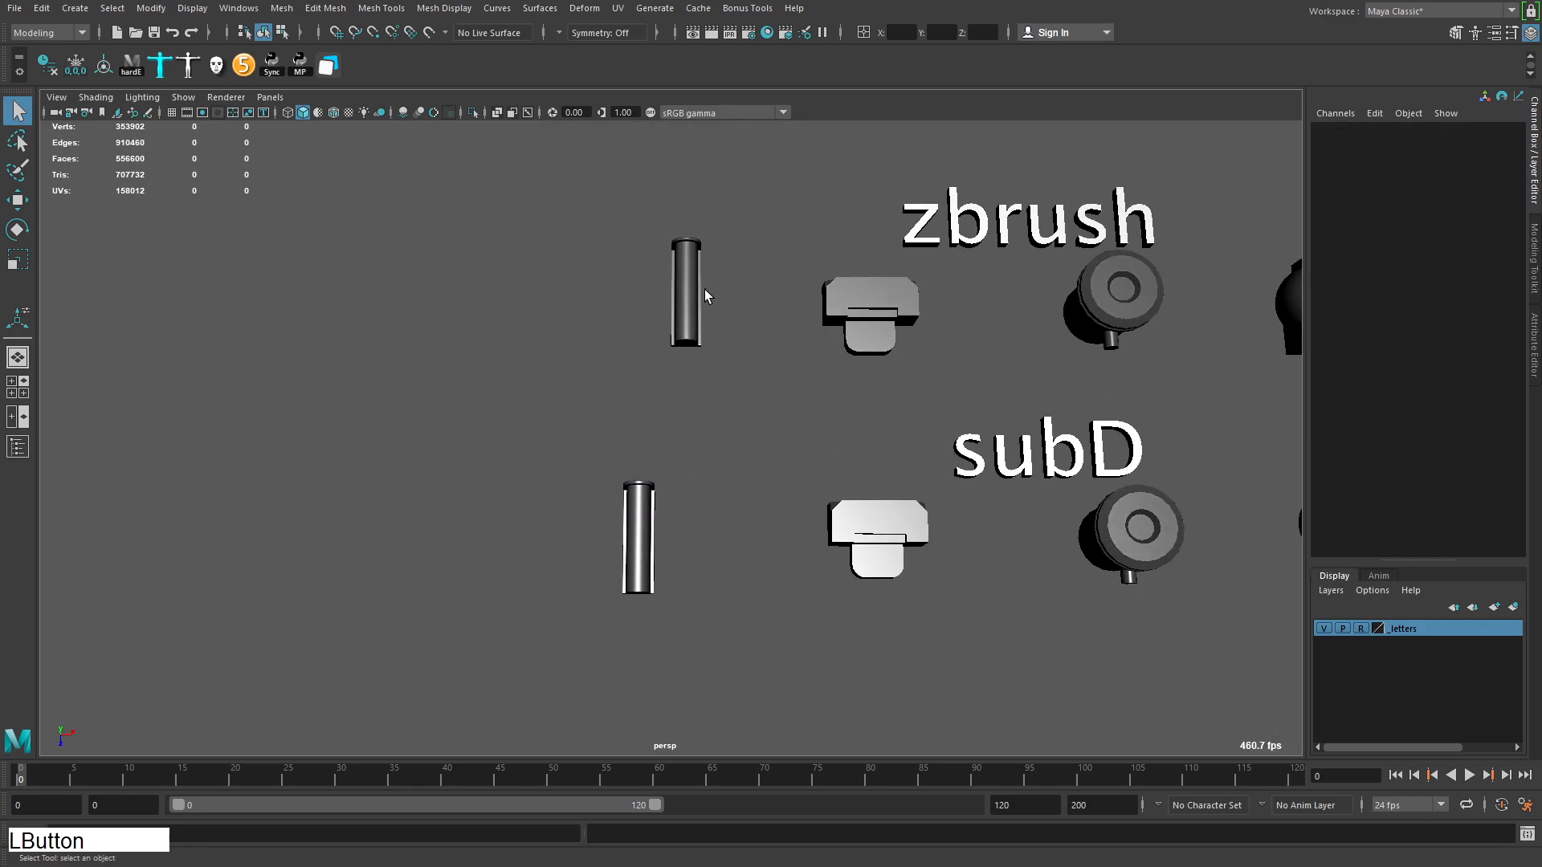
Move the imported mesh2_dec bracket along X to about -7.09
left_click(697, 311)
key("w")
left_click_drag(803, 294, 790, 332)
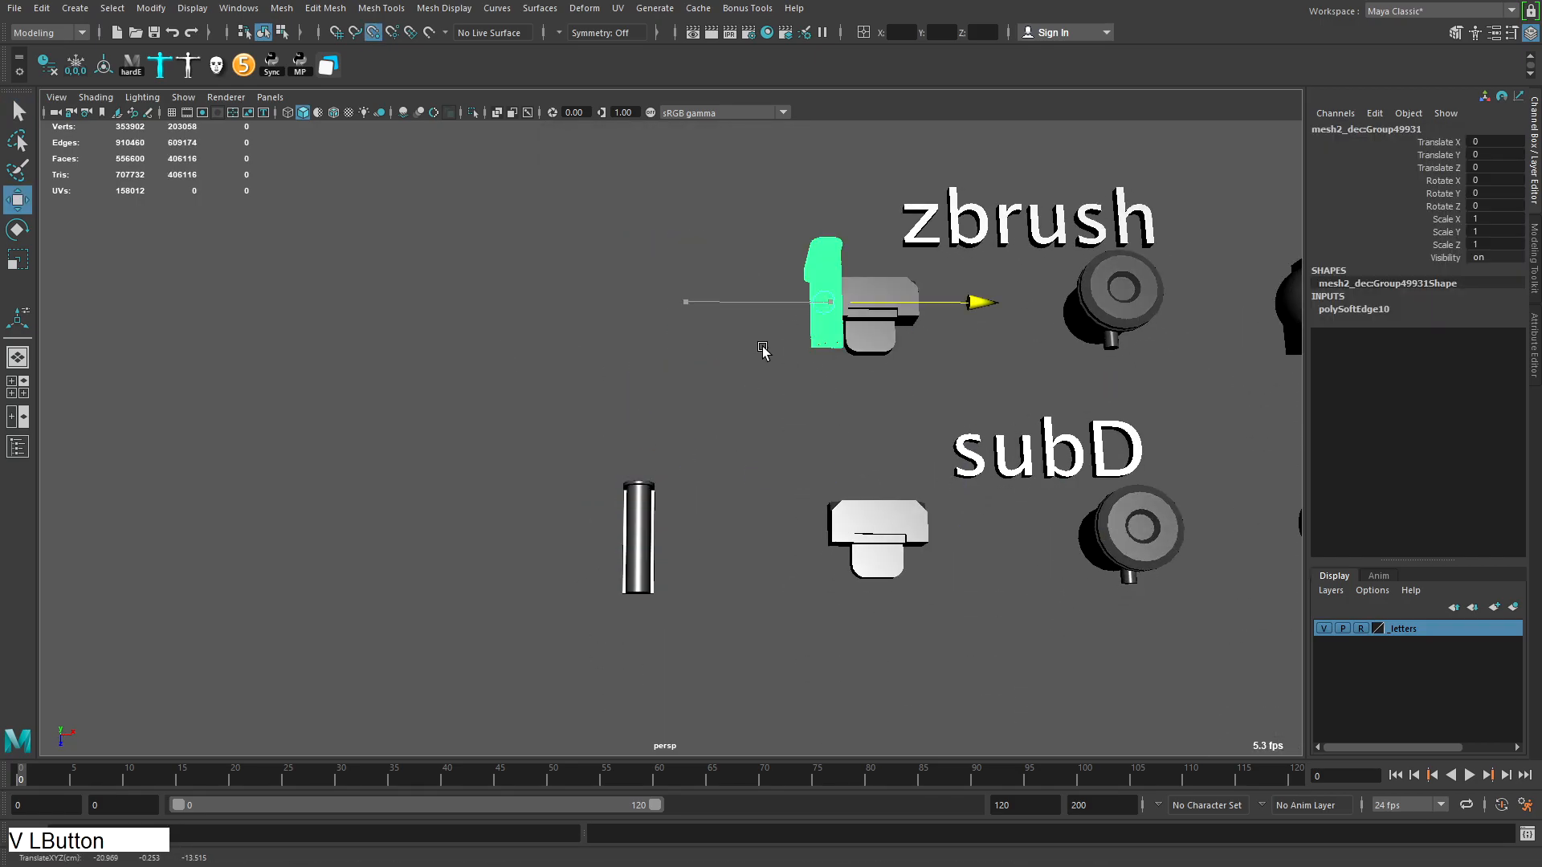
left_click_drag(658, 485, 723, 498, "alt")
key("q")
right_click_drag(954, 482, 954, 530, "alt")
left_click_drag(954, 530, 832, 396, "alt")
left_click(833, 396)
right_click_drag(833, 397, 771, 345, "alt")
middle_click_drag(771, 346, 747, 388, "alt")
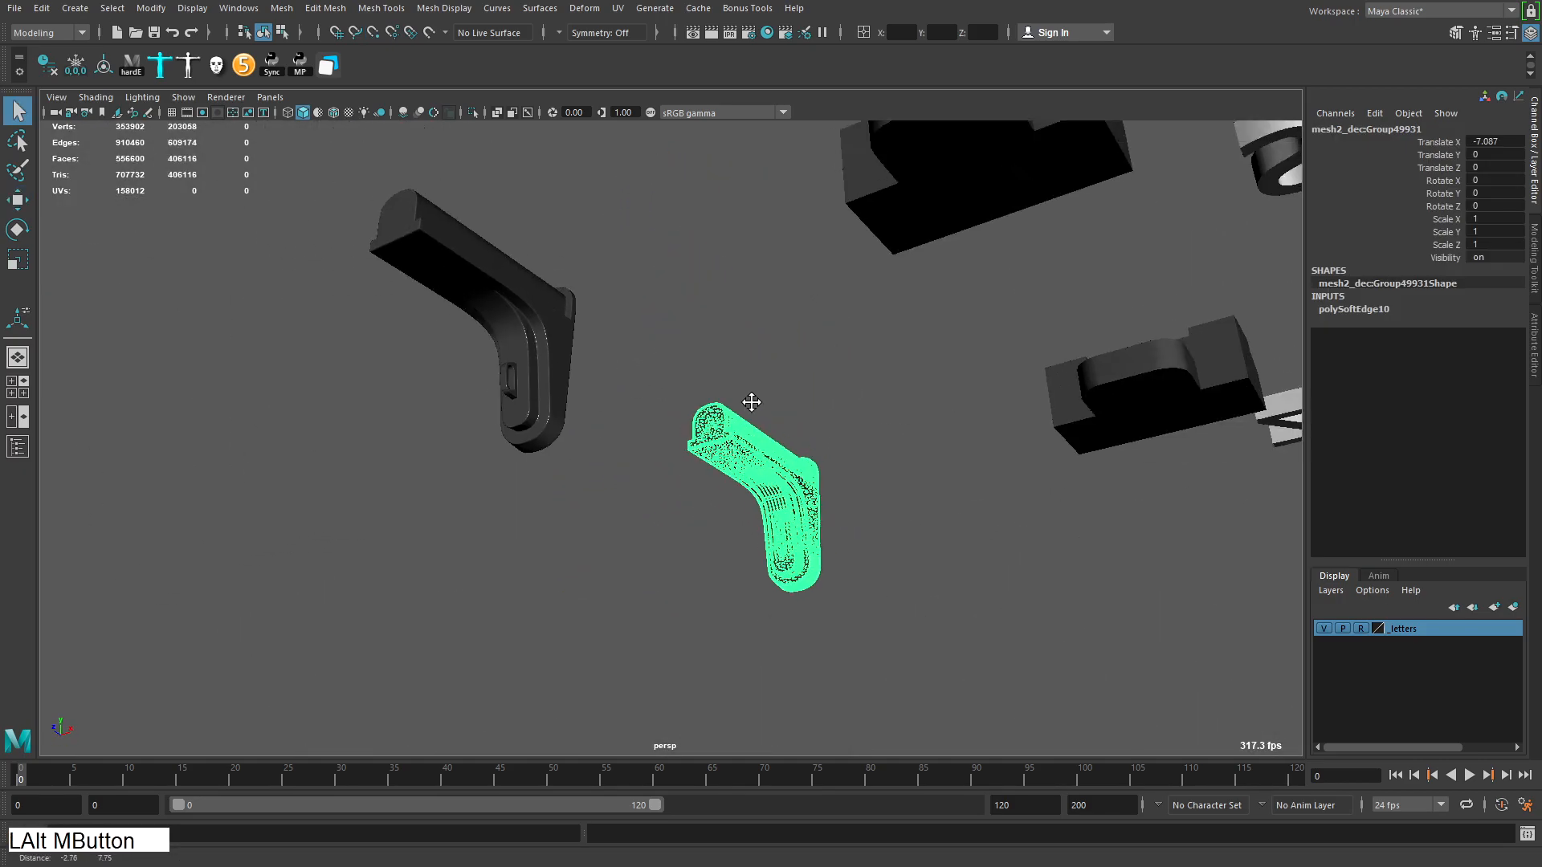
Place the imported bracket side by side with the other bracket version for comparison
left_click_drag(746, 389, 827, 408, "alt")
key("w")
right_click_drag(827, 408, 807, 381, "alt")
middle_click_drag(807, 382, 754, 474, "alt")
left_click_drag(754, 475, 806, 522)
left_click(806, 523)
middle_click_drag(806, 523, 888, 558, "alt")
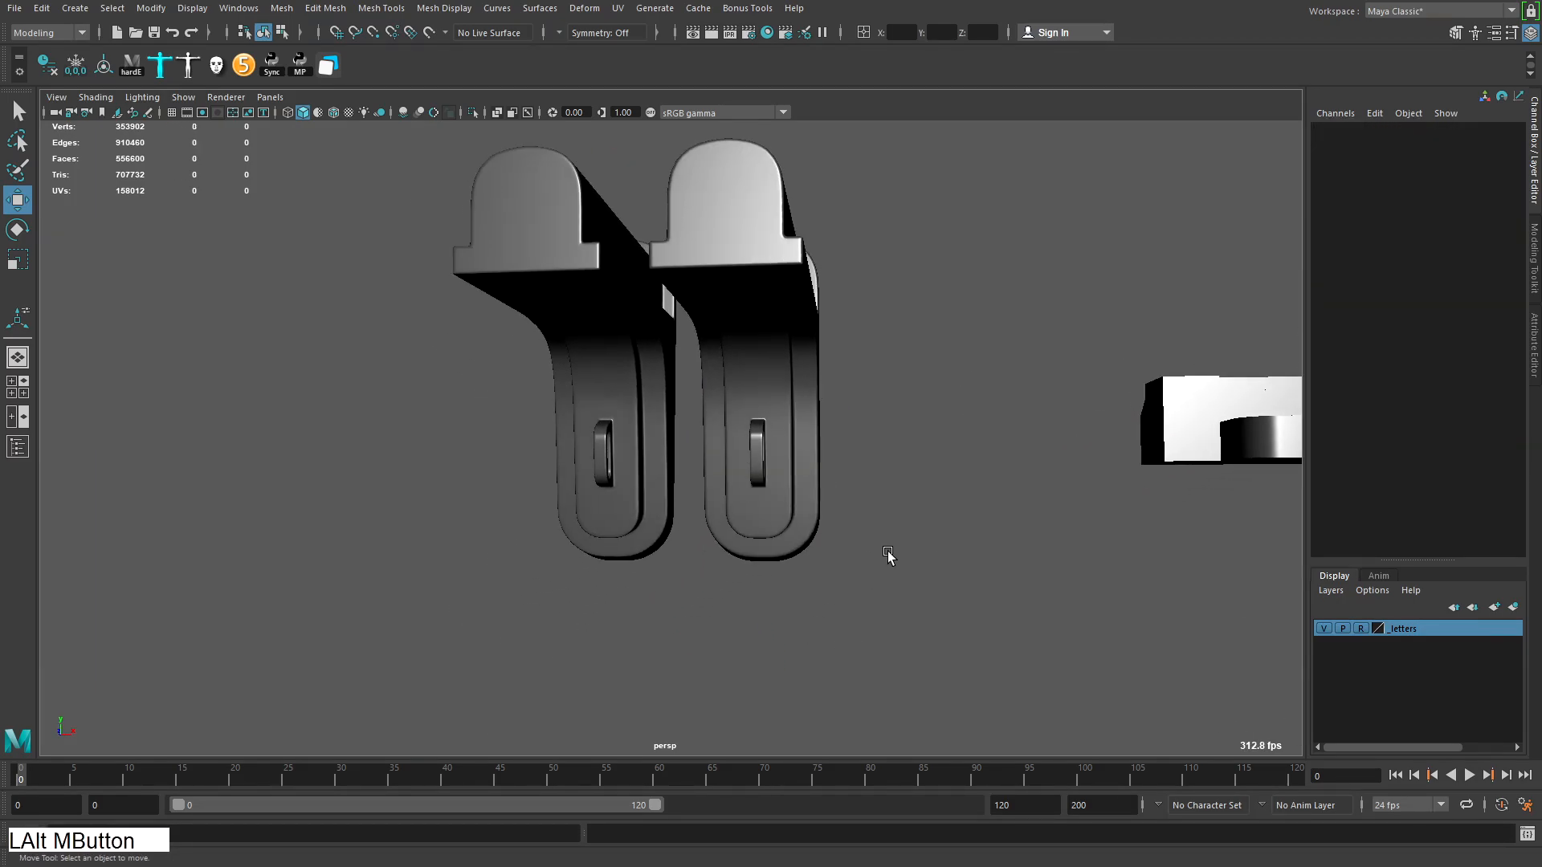
Compare the two brackets' edge softness, curved inserts and slotted loops from the front, side and underneath
right_click_drag(888, 558, 975, 565, "alt")
left_click_drag(975, 565, 972, 400, "alt")
right_click_drag(972, 400, 899, 394, "alt")
left_click_drag(900, 394, 691, 482, "alt")
middle_click_drag(690, 482, 694, 455, "alt")
left_click_drag(694, 455, 698, 334, "alt")
right_click_drag(699, 334, 674, 334, "alt")
left_click_drag(675, 334, 747, 402, "alt")
left_click(728, 424)
key("w")
key("q")
right_click_drag(747, 401, 747, 389, "alt")
left_click_drag(747, 389, 608, 585, "alt")
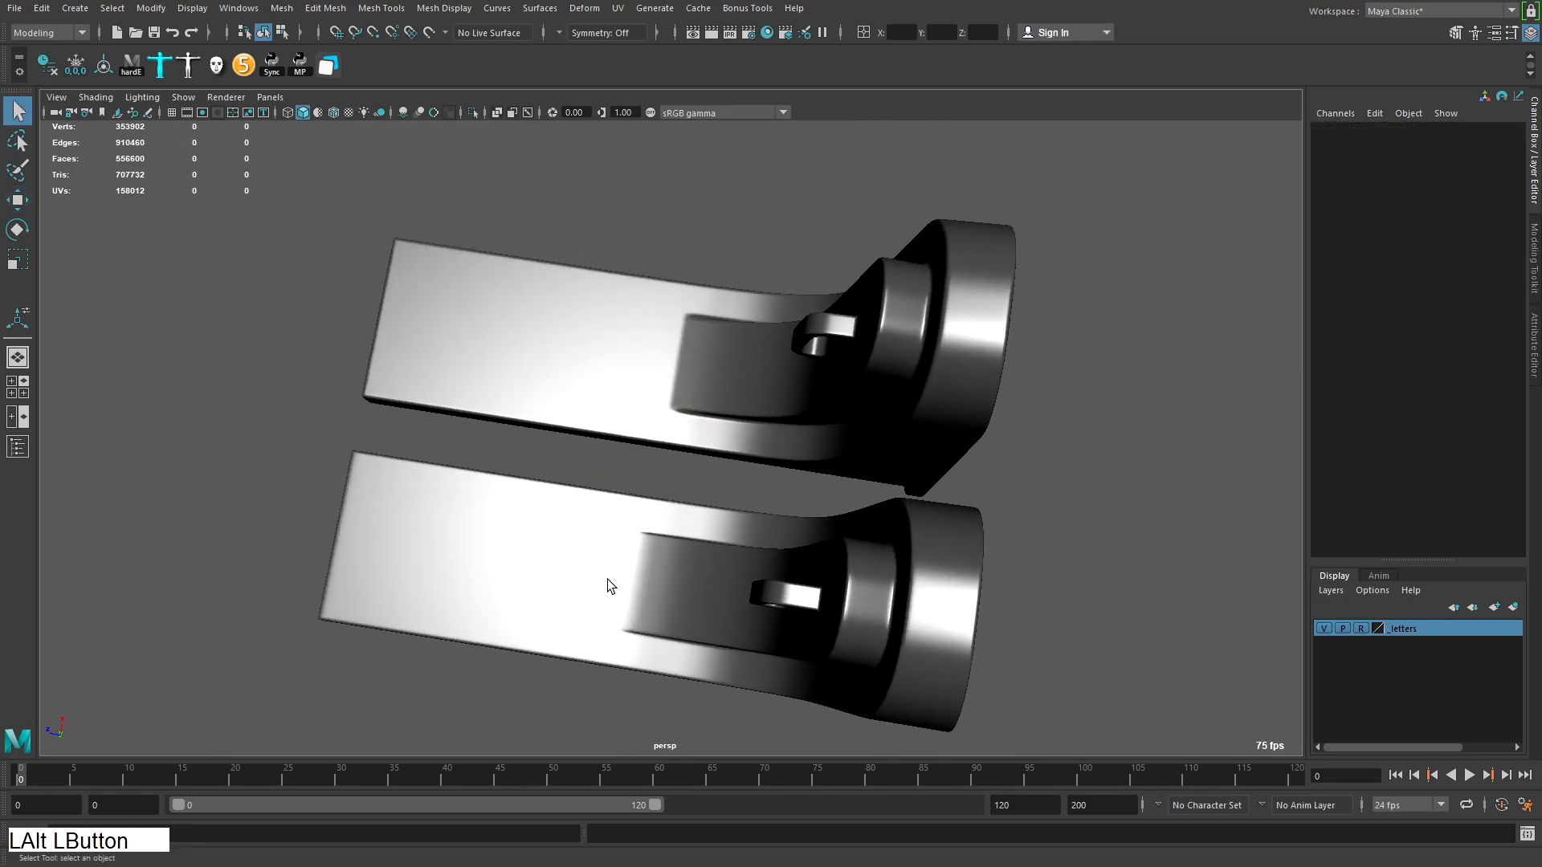
left_click_drag(665, 327, 606, 370, "alt")
left_click_drag(714, 357, 701, 344, "alt")
right_click_drag(702, 344, 787, 399, "alt")
left_click_drag(788, 399, 795, 327, "alt")
right_click_drag(795, 327, 771, 358, "alt")
middle_click_drag(771, 358, 592, 482, "alt")
left_click_drag(592, 481, 729, 320, "alt")
Switch back to ZBrush, open the original bracket tool and select the curved insert subtool mesh3
key("alt+Tab")
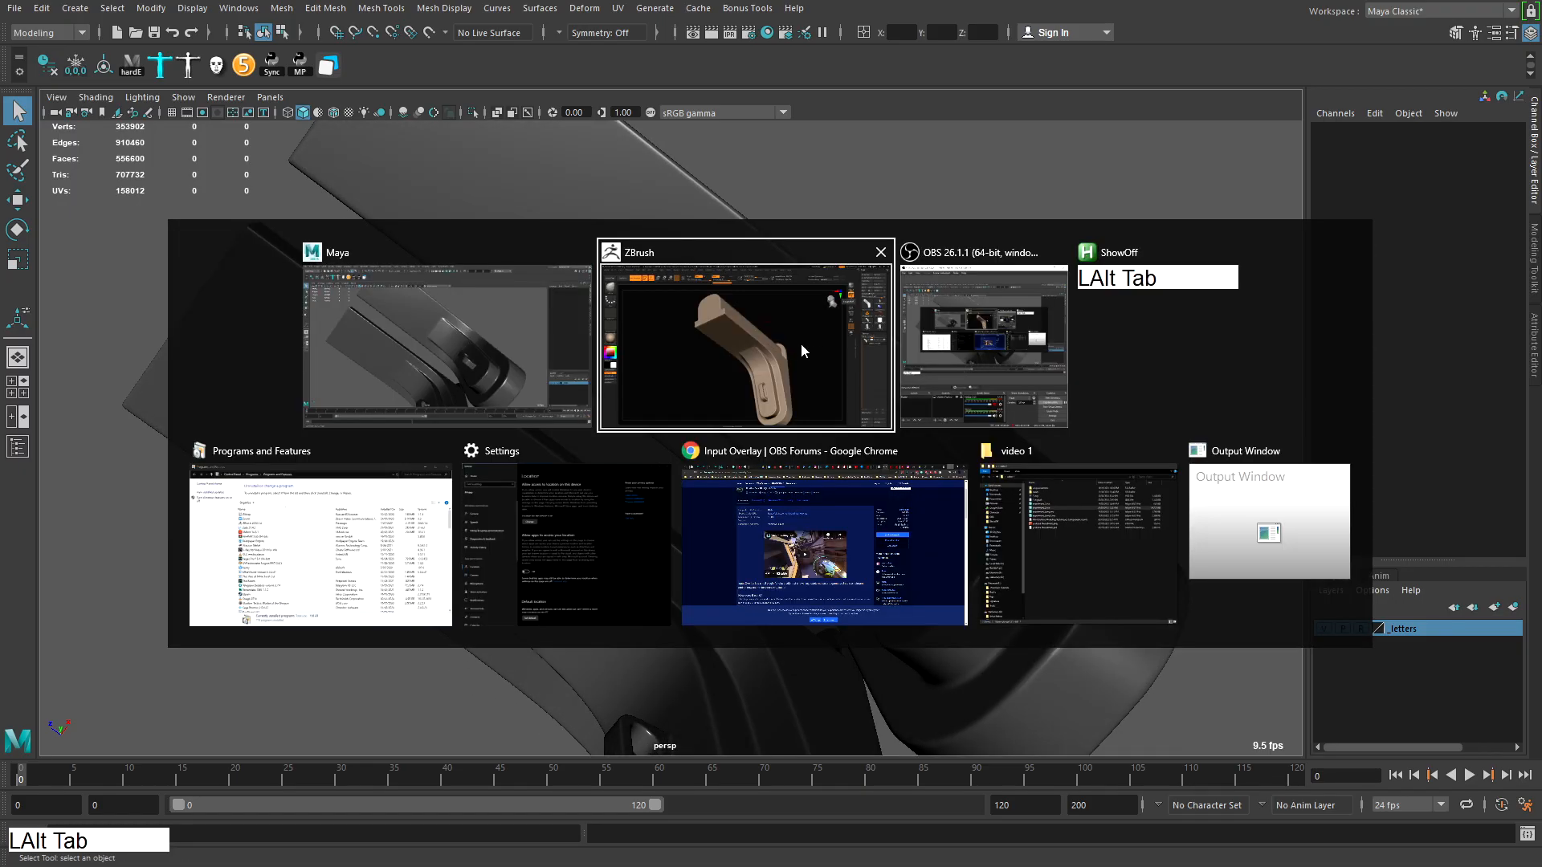
left_click(798, 344, "alt")
left_click(1434, 326)
left_click_drag(1140, 418, 1050, 447)
mouse_move(1049, 447)
right_mouse_down()
mouse_move(1012, 406)
mouse_move(828, 409)
mouse_move(737, 331)
right_mouse_up()
left_click(1008, 402, "alt")
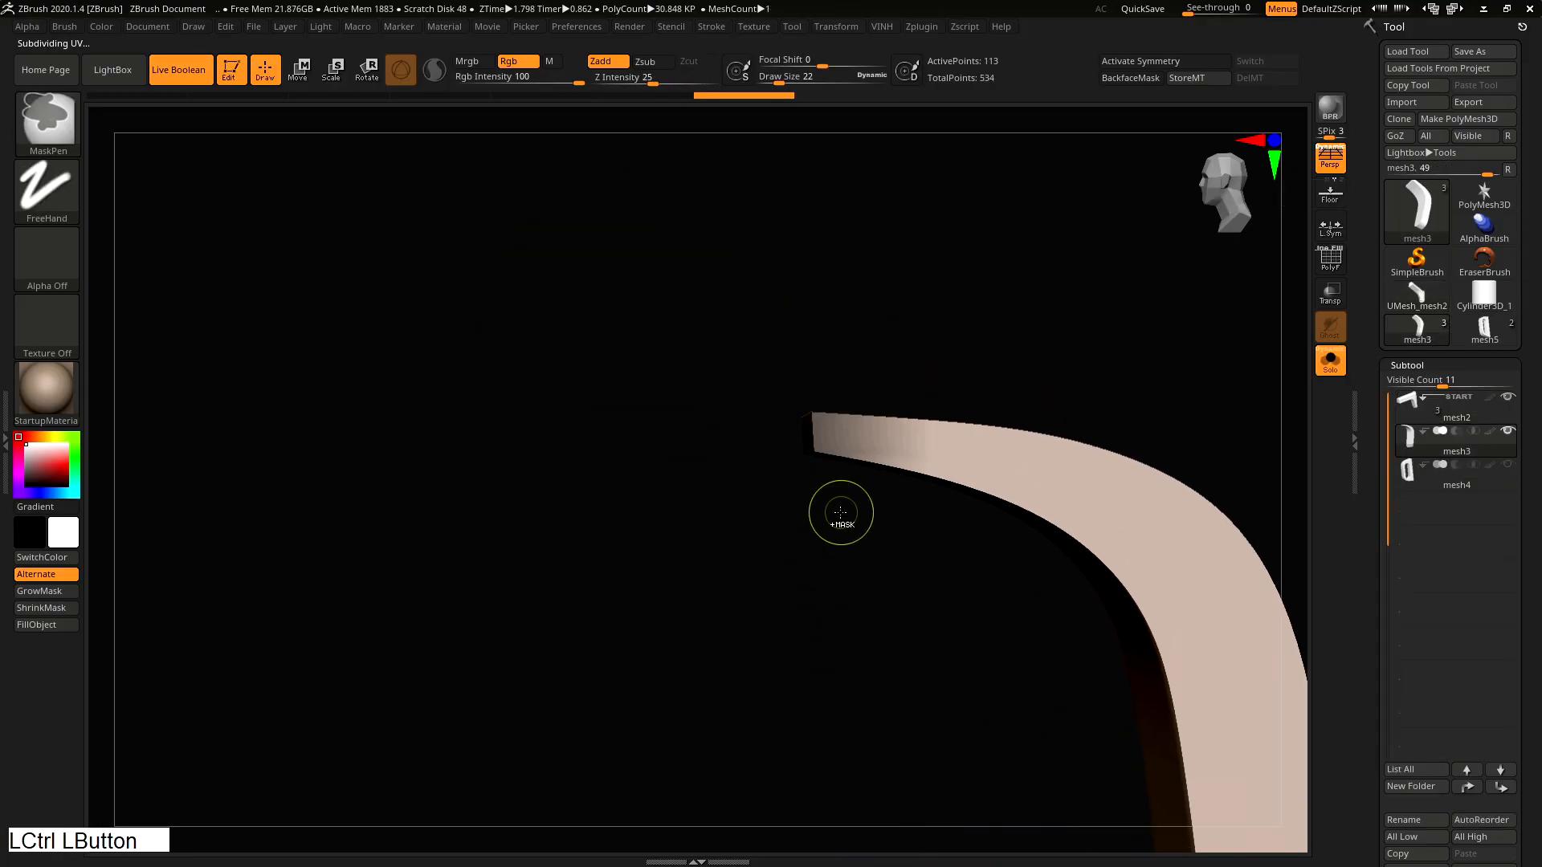
Mask part of the curved insert mesh3 and shift its upper end slightly along the gizmo's vertical axis
left_click(874, 546, "ctrl")
left_click(920, 476, "ctrl")
key("ctrl+1")
right_click_drag(885, 484, 943, 464)
key("w")
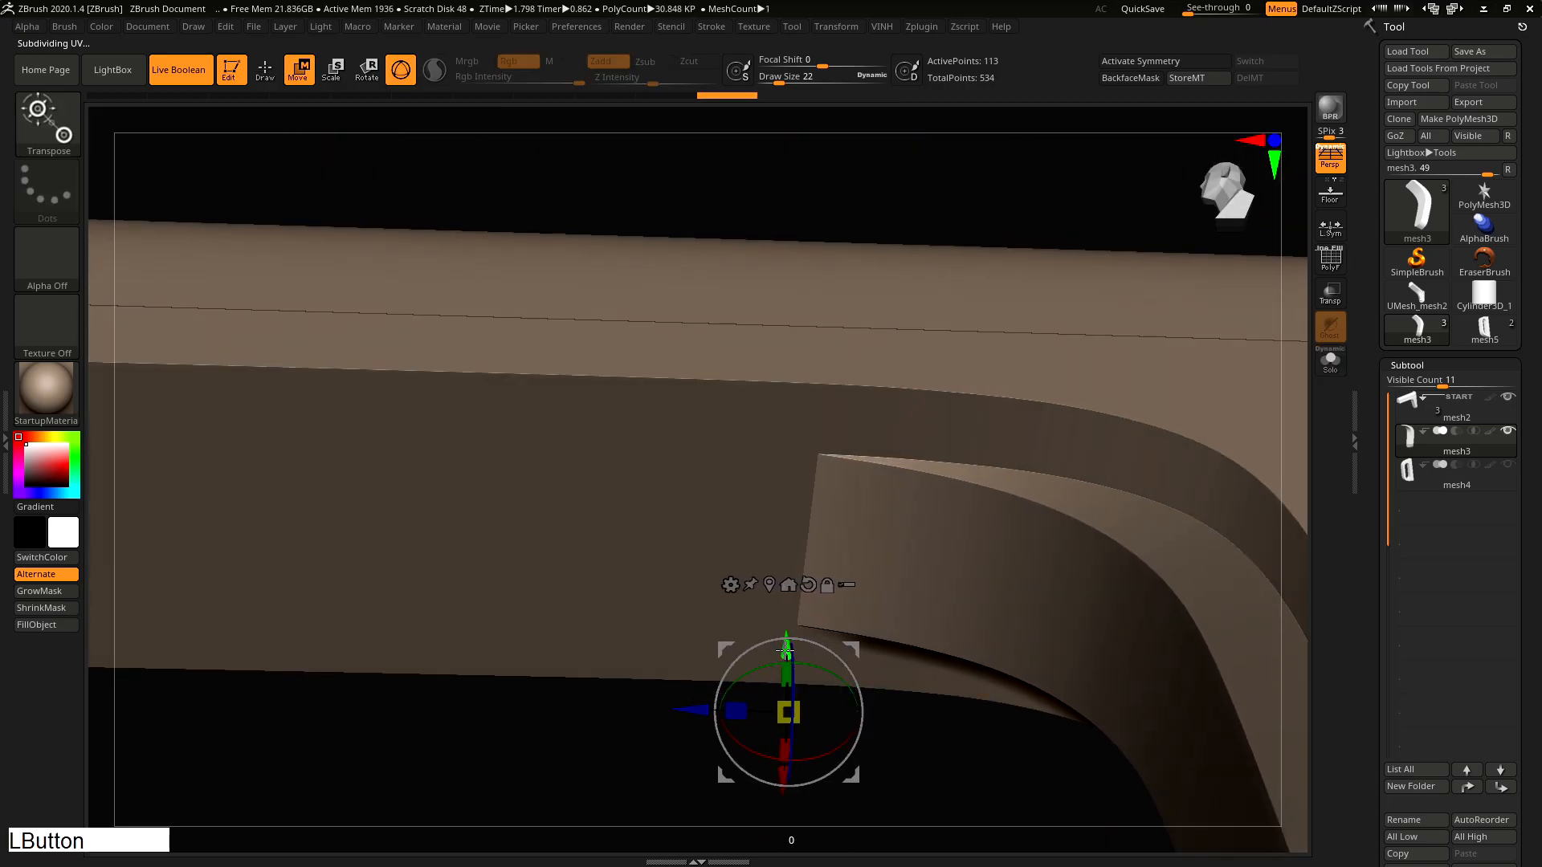
left_click_drag(786, 652, 786, 647)
right_click_drag(786, 646, 569, 504)
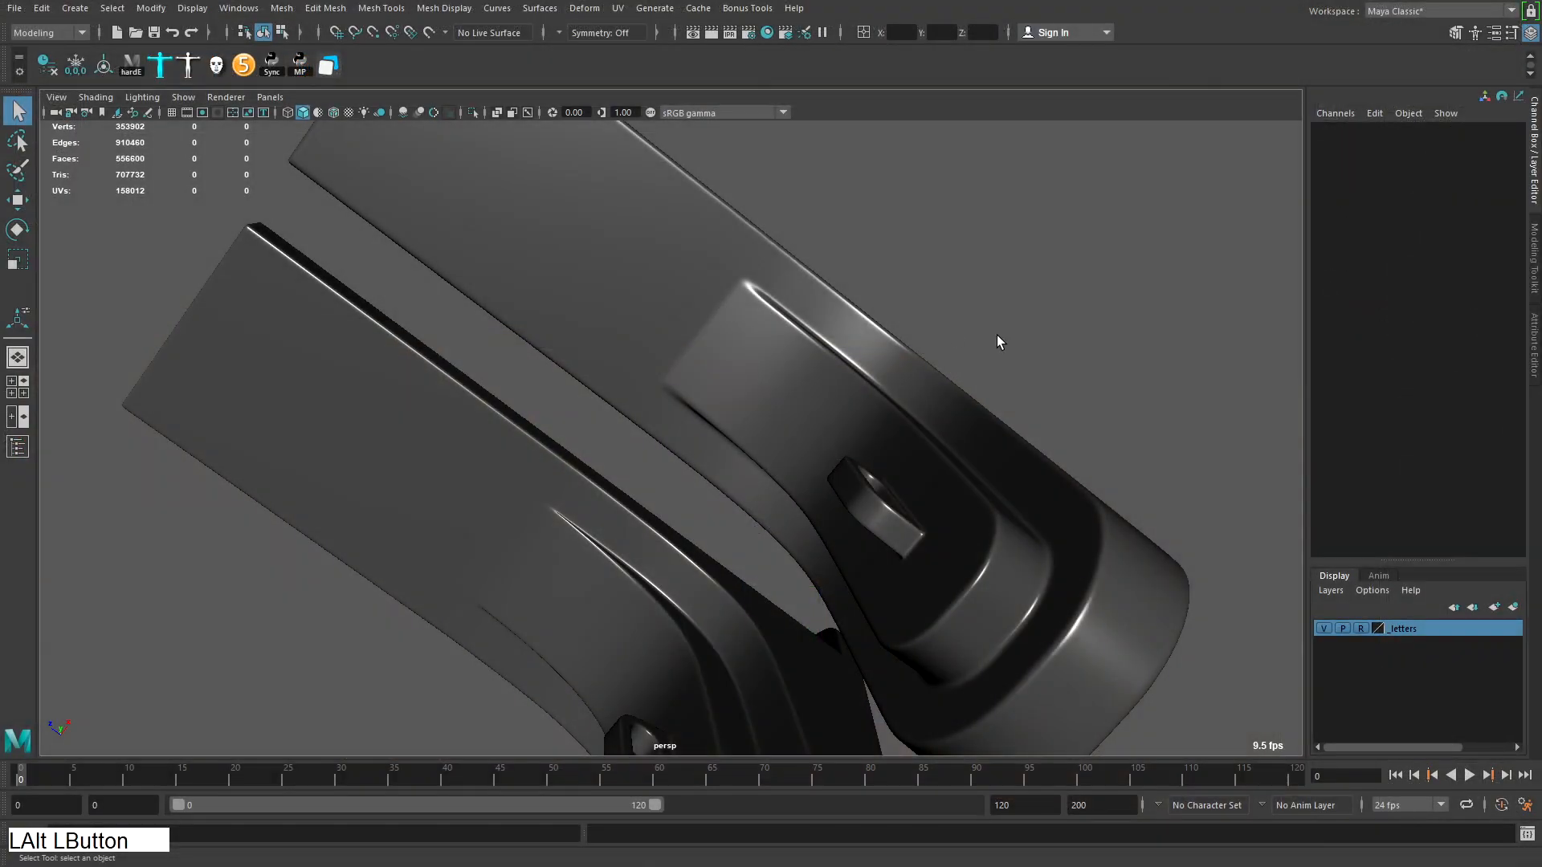
Switch to Maya and compare the blending of the curved insert and the outer edges on both brackets
left_click_drag(998, 337, 898, 404, "alt")
left_click_drag(950, 273, 981, 437, "alt")
right_click_drag(980, 437, 853, 450, "alt")
mouse_move(853, 451)
middle_mouse_down("alt")
mouse_move(892, 425)
mouse_move(853, 430)
middle_mouse_up("alt")
right_click_drag(853, 431, 864, 465, "alt")
left_click_drag(864, 465, 879, 437, "alt")
left_click(620, 403)
left_click(813, 376, "shift")
left_click_drag(808, 373, 892, 454, "alt")
left_click(920, 448)
mouse_move(771, 479)
left_mouse_down("alt")
mouse_move(760, 527)
mouse_move(783, 452)
left_mouse_up("alt")
right_click_drag(964, 486, 950, 485, "alt")
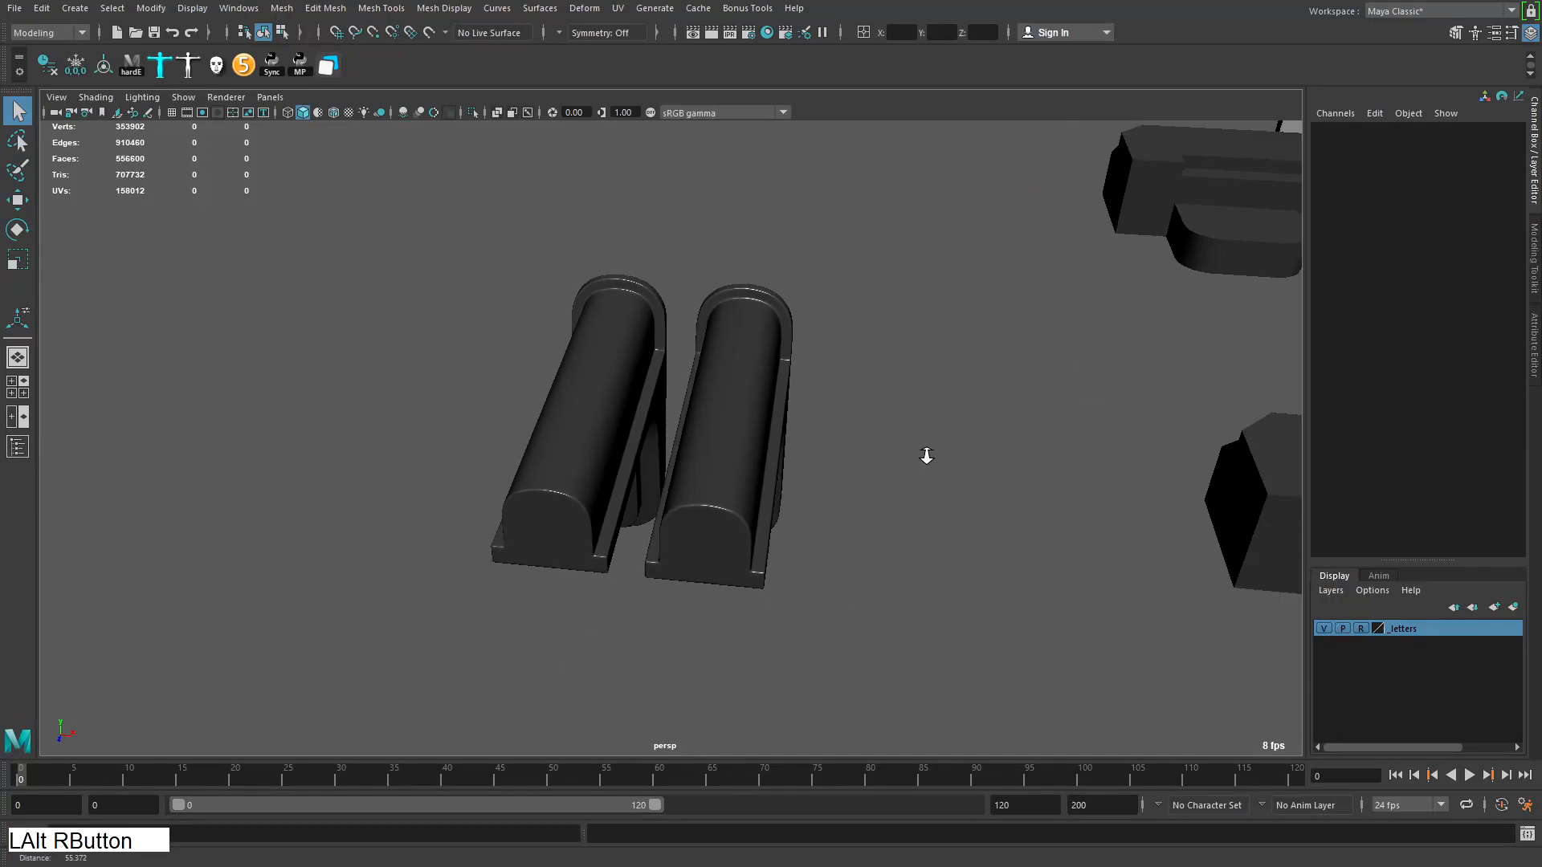
Select the chamfered block subd_2 in the subD row, frame it and isolate it in the viewport
left_click_drag(950, 485, 953, 402, "alt")
middle_click_drag(949, 474, 946, 443, "alt")
left_click_drag(977, 406, 915, 482, "alt")
middle_click_drag(807, 426, 642, 449, "alt")
right_click_drag(690, 470, 615, 466, "alt")
left_click_drag(658, 449, 705, 482, "alt")
middle_click_drag(706, 481, 779, 464, "alt")
left_click_drag(426, 254, 379, 305)
left_click_drag(905, 219, 737, 302)
left_click_drag(1157, 200, 1094, 298)
left_click_drag(454, 546, 370, 611)
key("f")
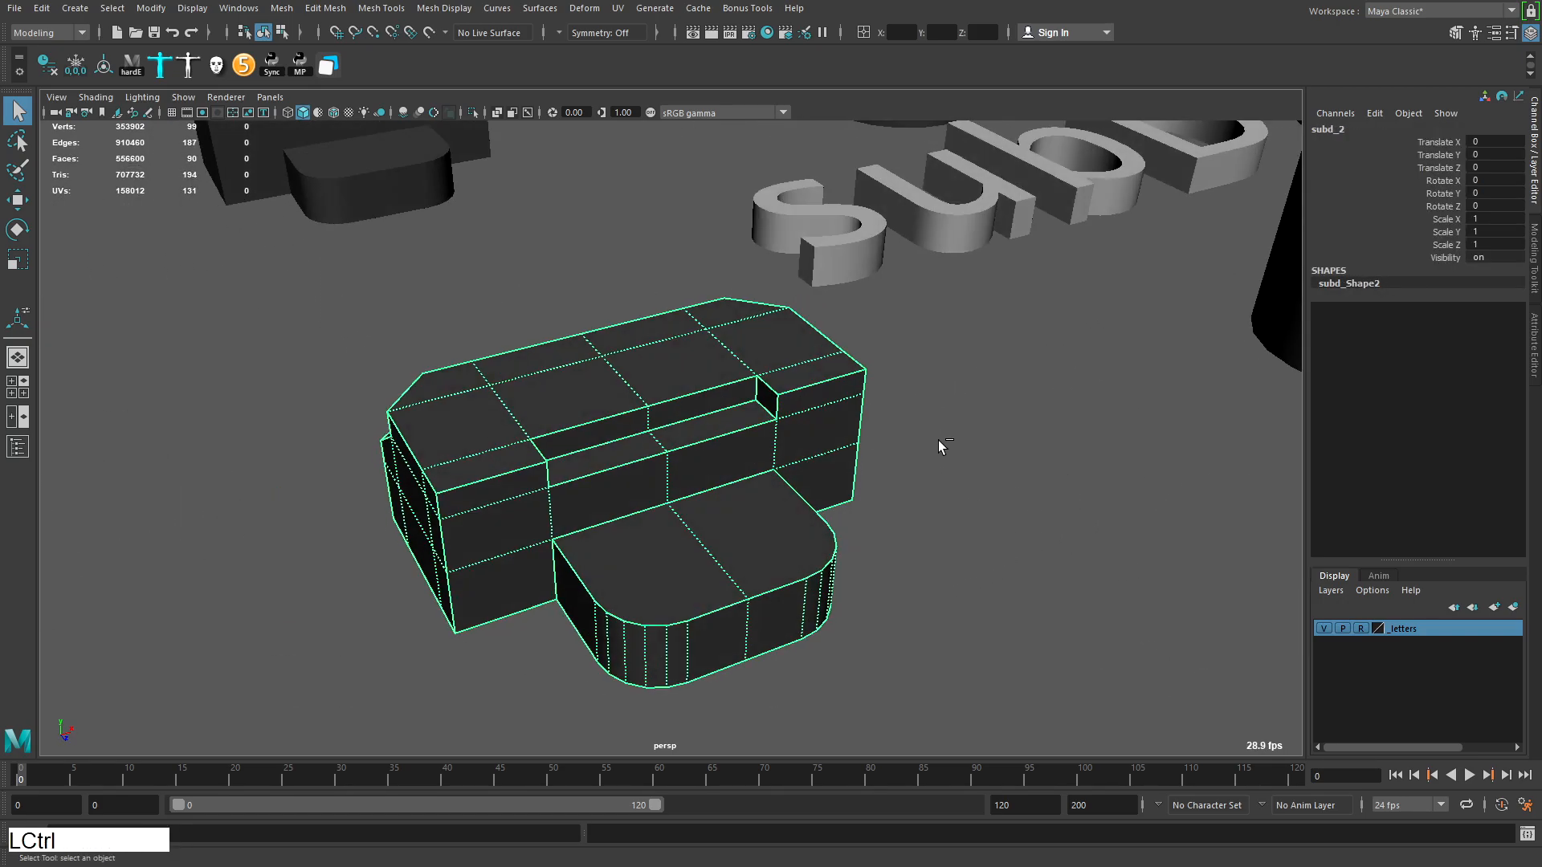
key("ctrl+1")
left_click_drag(945, 440, 906, 465, "alt")
Select all hard edges of the isolated block subd_2 with the hardE script and check the selection around the model
right_click_drag(628, 441, 619, 393)
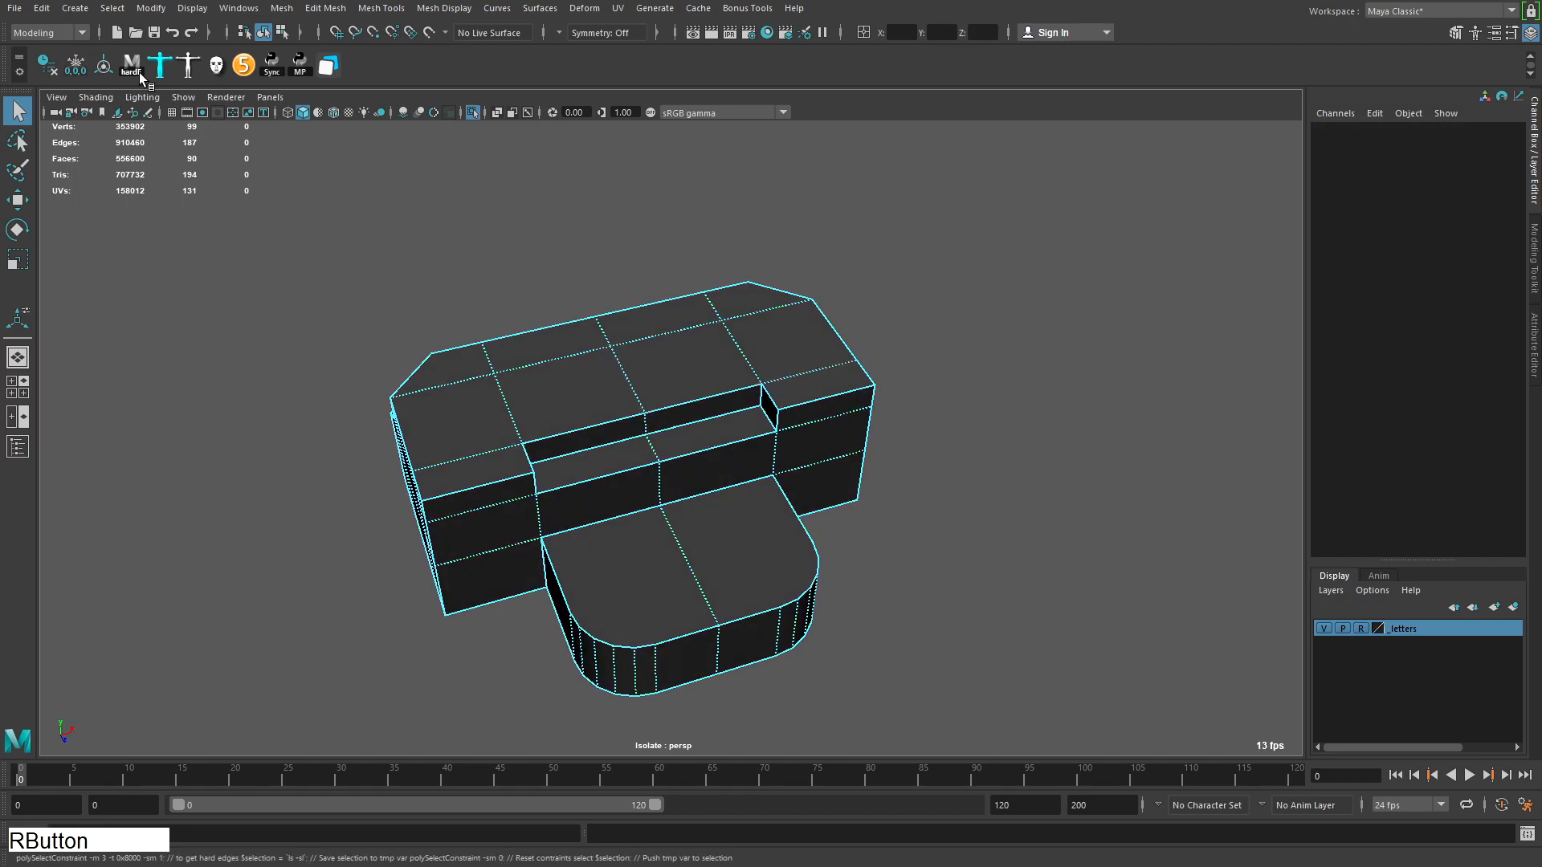
left_click_drag(697, 408, 629, 358, "alt")
right_click_drag(660, 390, 764, 442, "alt")
left_click_drag(764, 441, 690, 402, "alt")
middle_click_drag(691, 393, 846, 433, "alt")
left_click_drag(846, 433, 824, 432, "alt")
right_click_drag(824, 432, 809, 432, "alt")
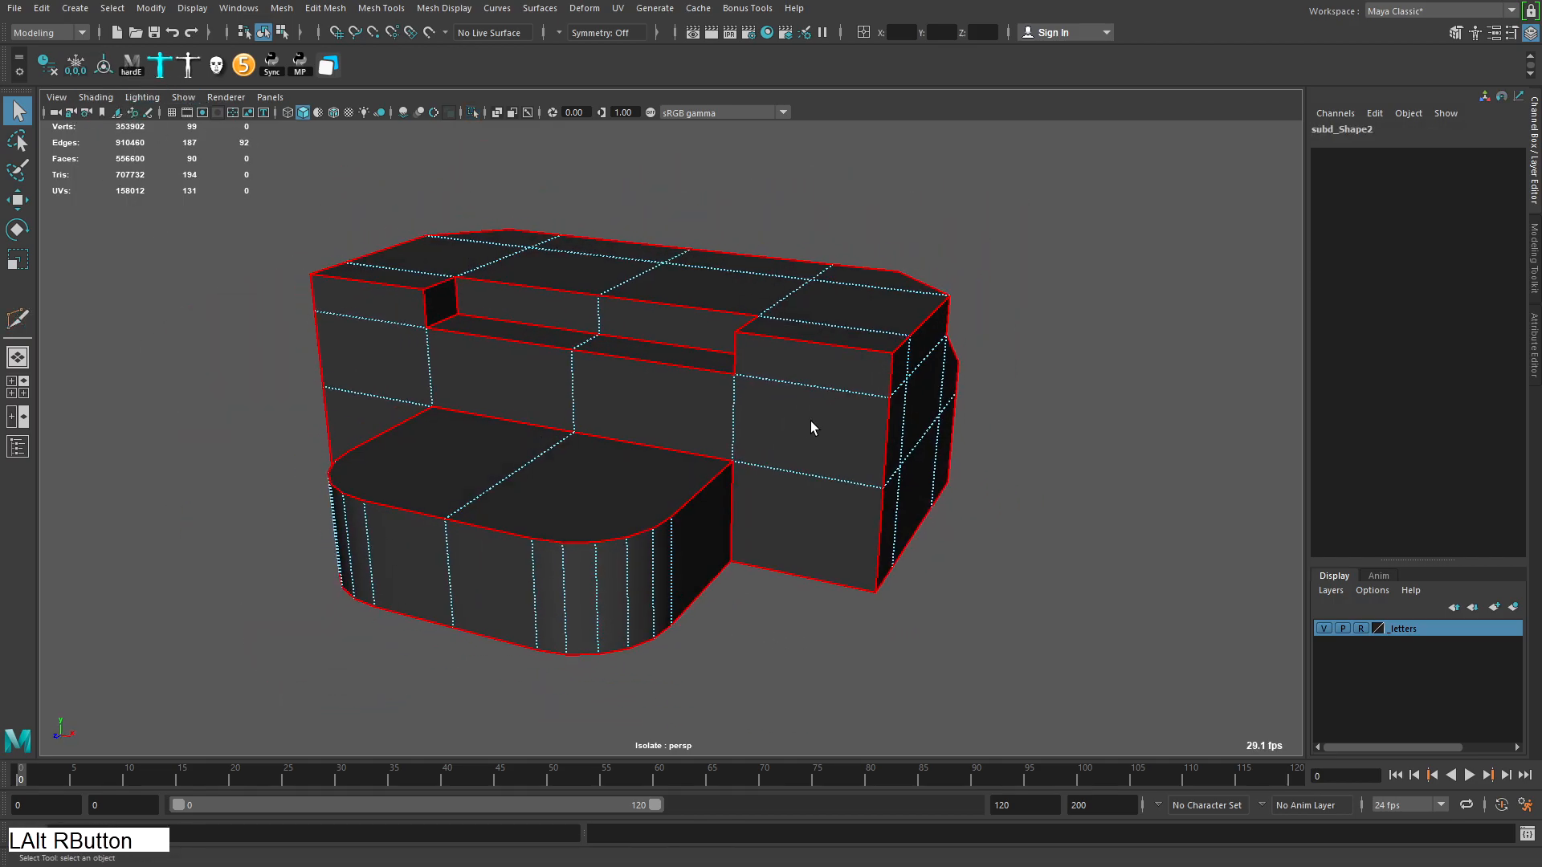
middle_click_drag(809, 432, 852, 420, "alt")
Bevel the block's selected hard edges and adjust the bevel's Chamfer option
key("ctrl+b")
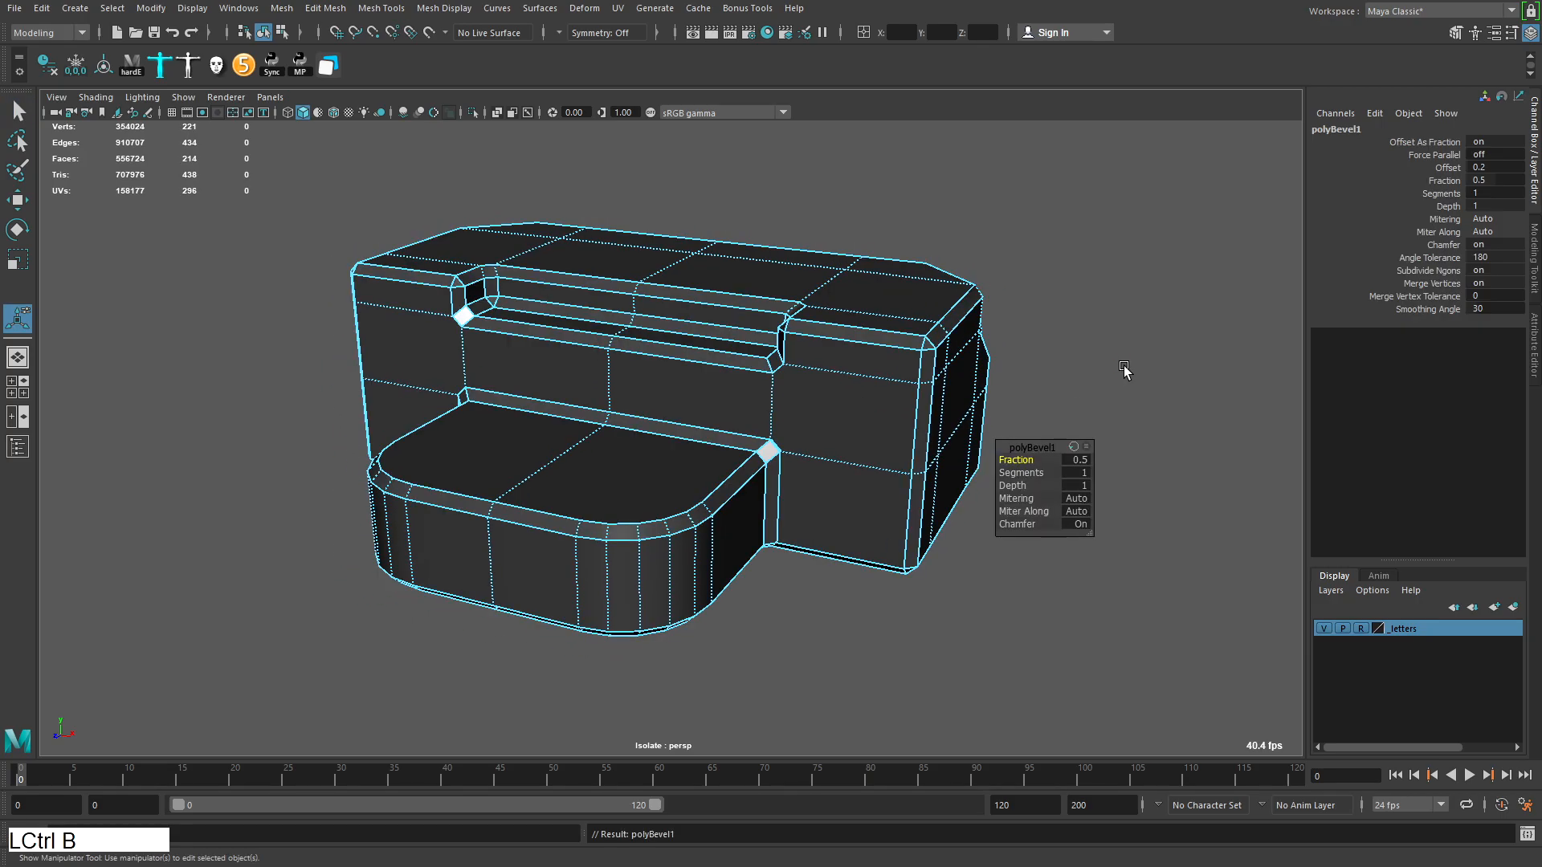
left_click(1022, 522)
key("q")
Turn on smooth mesh preview for the beveled block and inspect its notch and rounded tab
left_click(1068, 268)
left_click(924, 362)
key("3")
left_click(999, 429)
left_click_drag(713, 465, 784, 430, "alt")
middle_click_drag(785, 431, 885, 482, "alt")
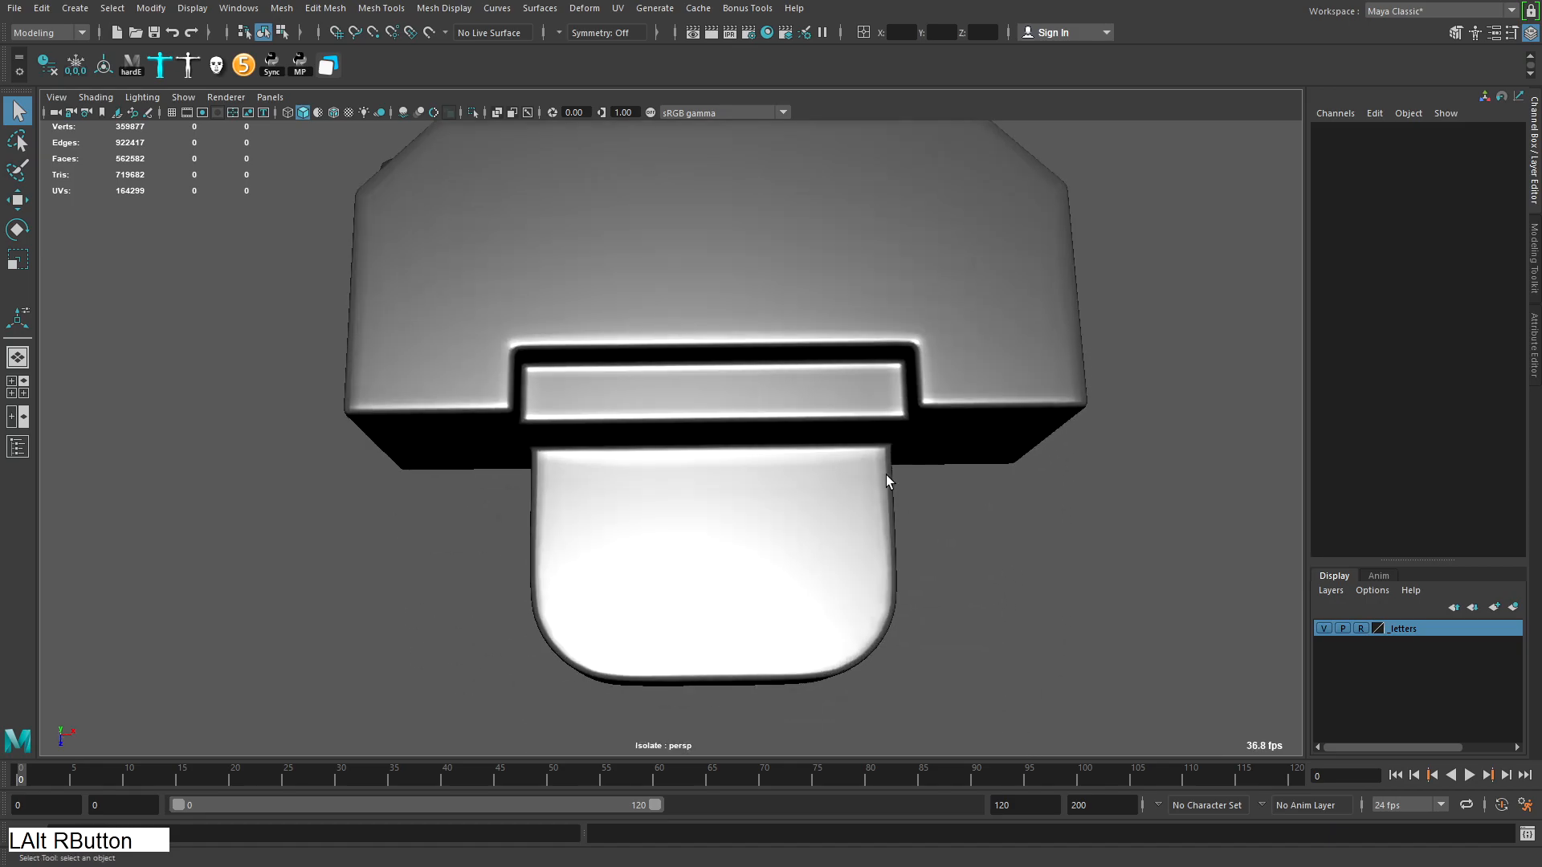
Turn off smooth mesh preview on the block subd_2 and inspect the wireframe around its notch and rounded tab
right_click_drag(884, 482, 819, 482, "alt")
left_click_drag(819, 482, 810, 434, "alt")
left_click(836, 437)
key("1")
right_click_drag(836, 437, 739, 354, "alt")
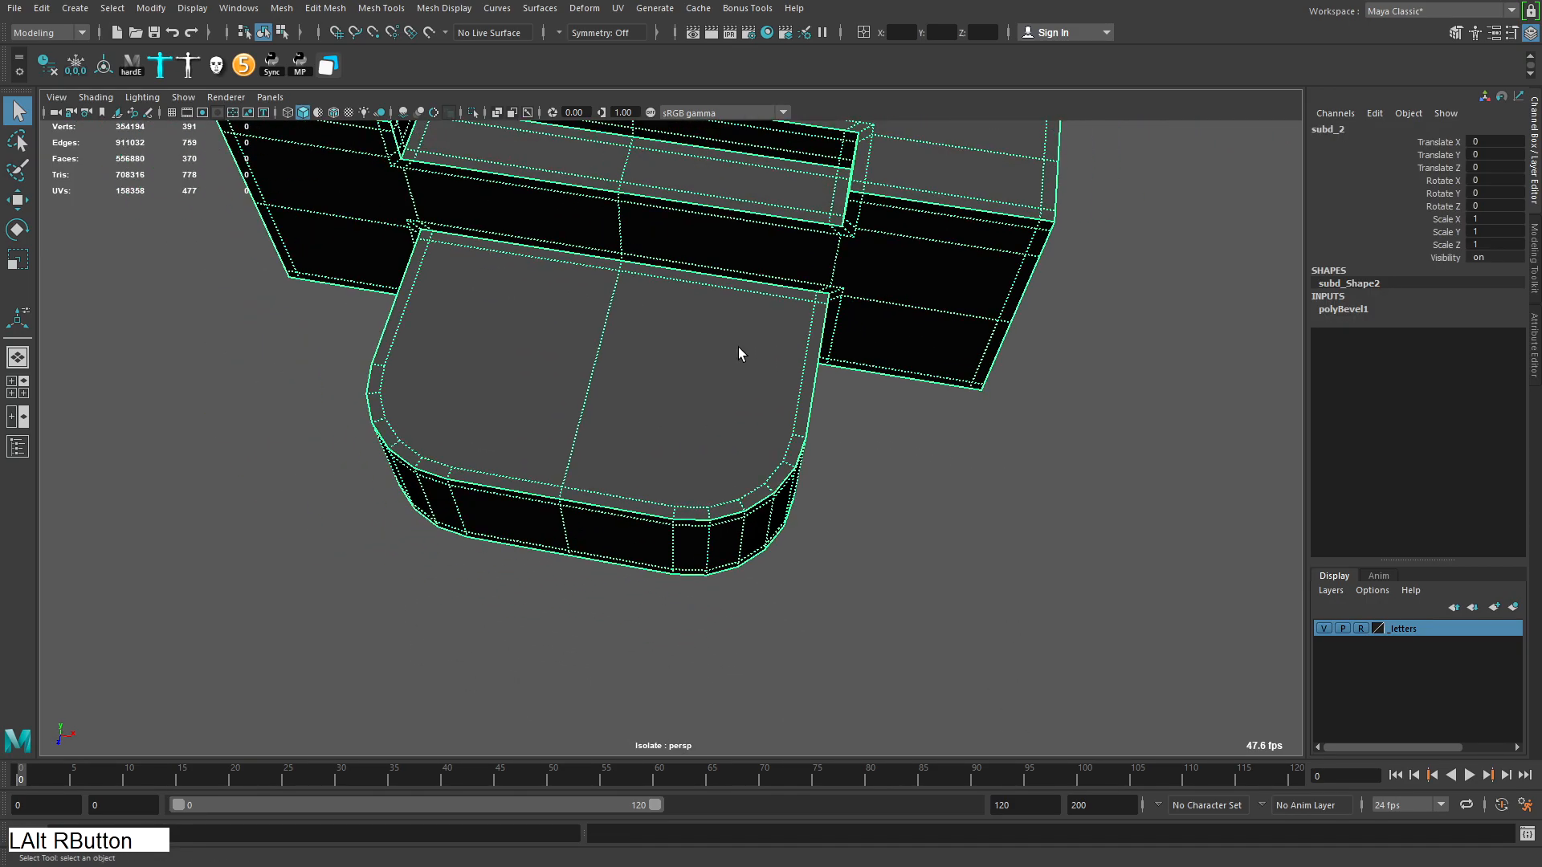
left_click_drag(739, 354, 798, 234, "alt")
middle_click_drag(798, 234, 795, 434, "alt")
right_click_drag(795, 434, 845, 411, "alt")
mouse_move(846, 411)
left_mouse_down("alt")
mouse_move(873, 474)
mouse_move(843, 426)
left_mouse_up("alt")
right_click_drag(843, 425, 811, 422, "alt")
Select the vertices beside the notch and tab corners on the front face and examine the surrounding topology
right_click_drag(1067, 378, 834, 396)
left_click(912, 355)
left_click(912, 457, "shift")
left_click_drag(966, 413, 874, 351, "alt")
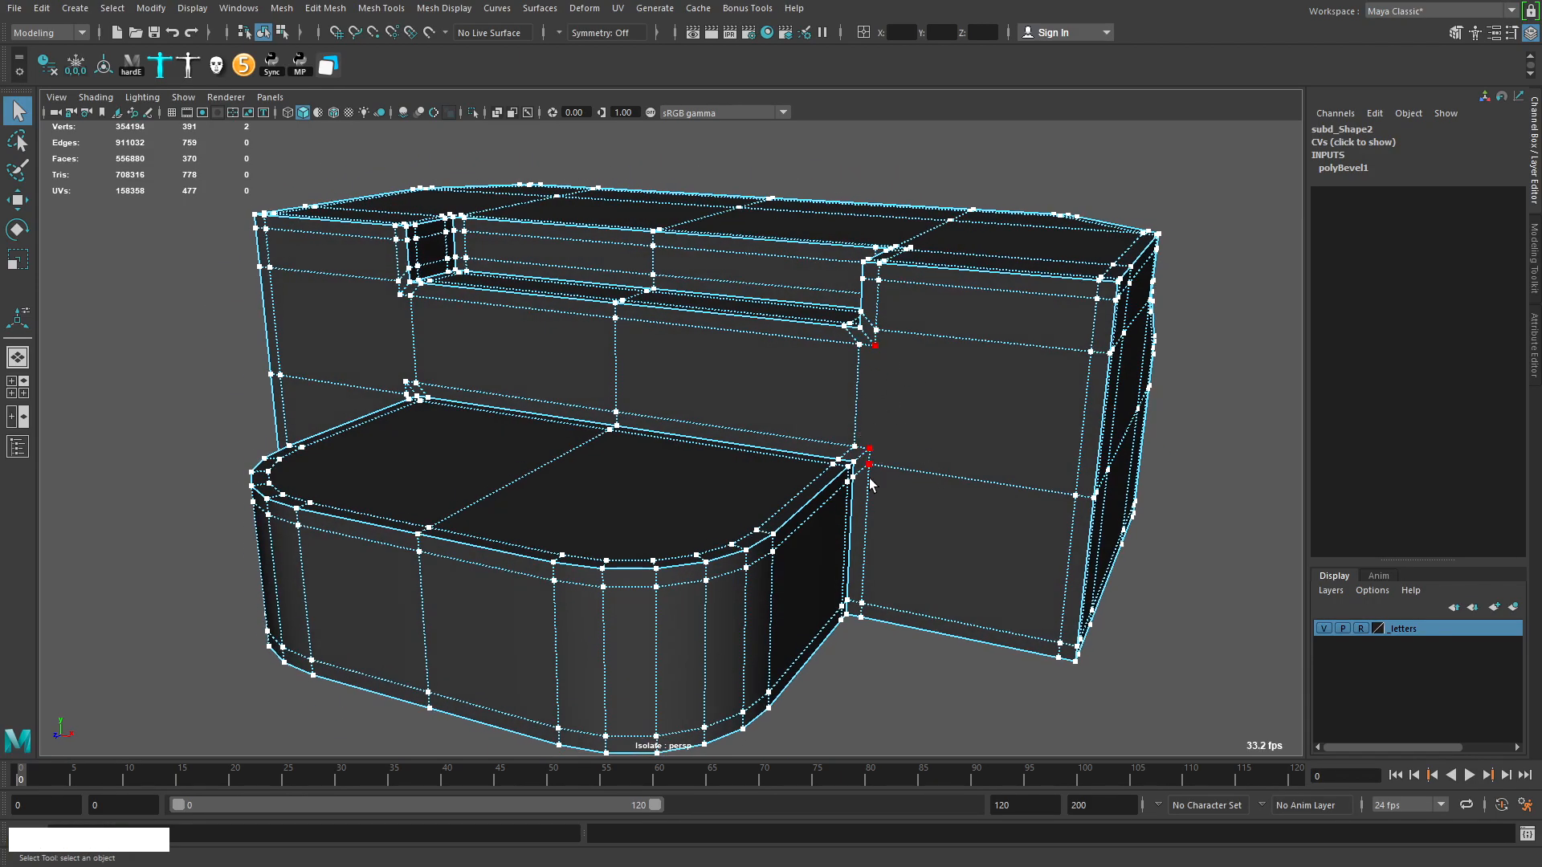
left_click_drag(861, 474, 826, 399, "alt")
middle_click_drag(826, 399, 868, 378, "alt")
left_click_drag(868, 378, 970, 385, "alt")
right_click_drag(970, 385, 932, 506, "alt")
middle_click_drag(932, 506, 915, 434, "alt")
left_click_drag(916, 433, 901, 440, "alt")
With Multi-Cut, connect the vertices of both rounded corners on the tab's top face to one point on its centre edge
right_click_drag(892, 441, 642, 474, "shift")
left_click(414, 533)
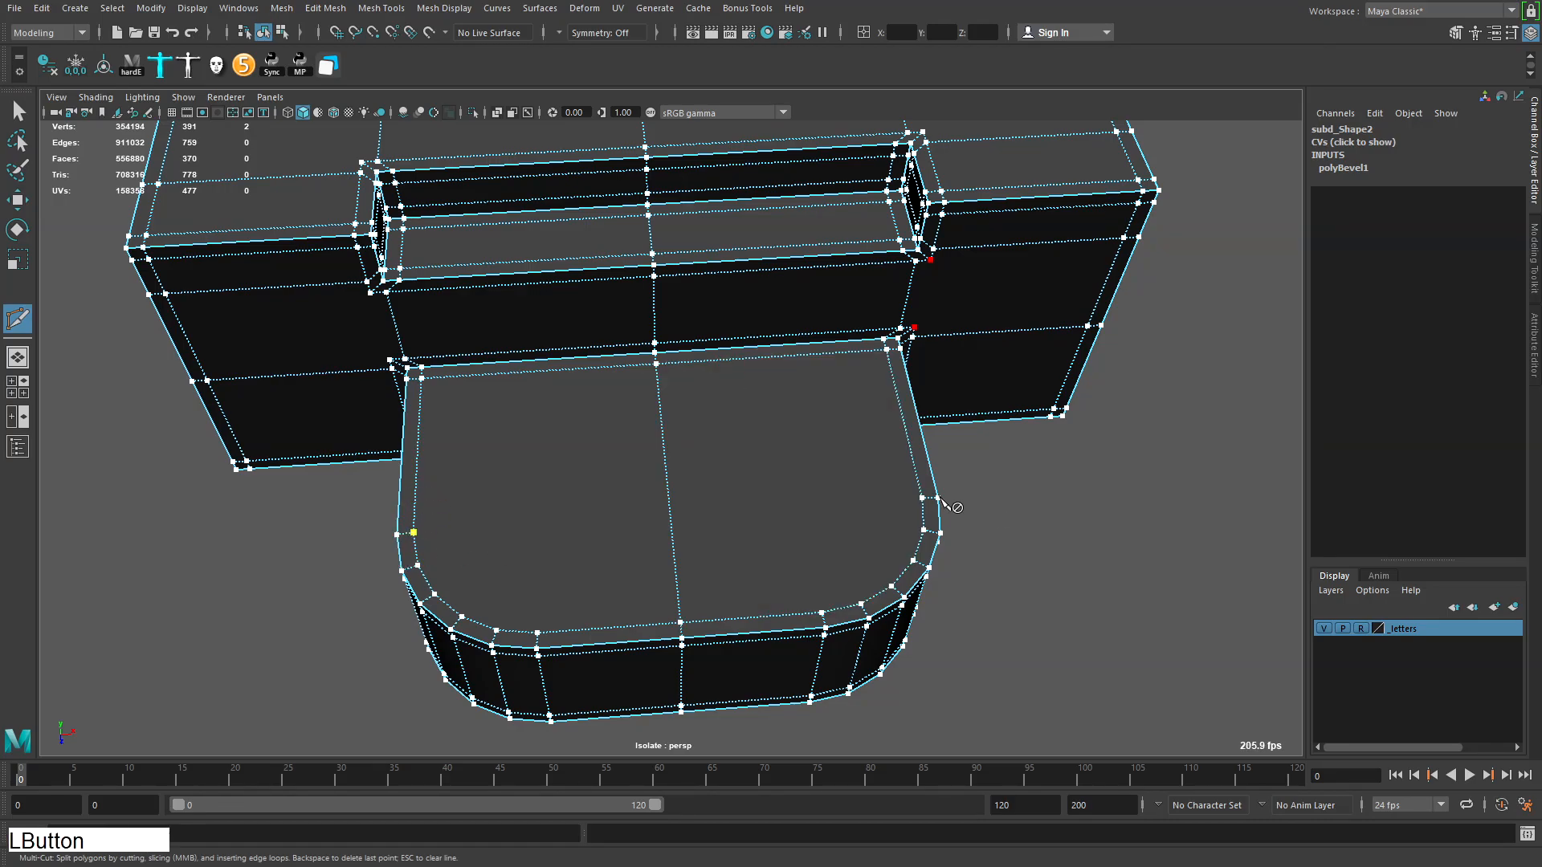
key("q")
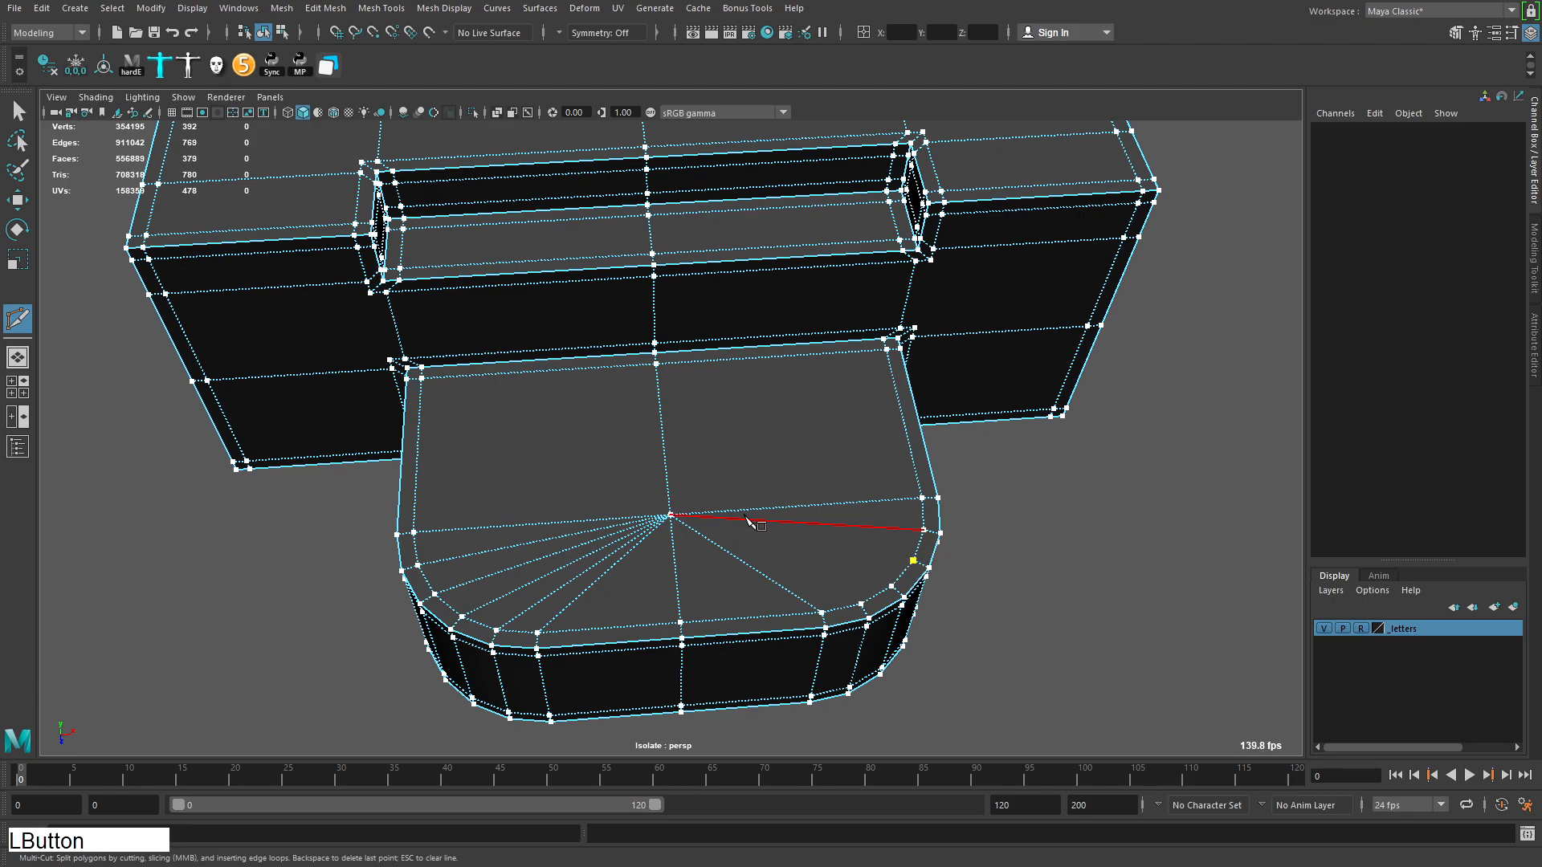
right_click(770, 552)
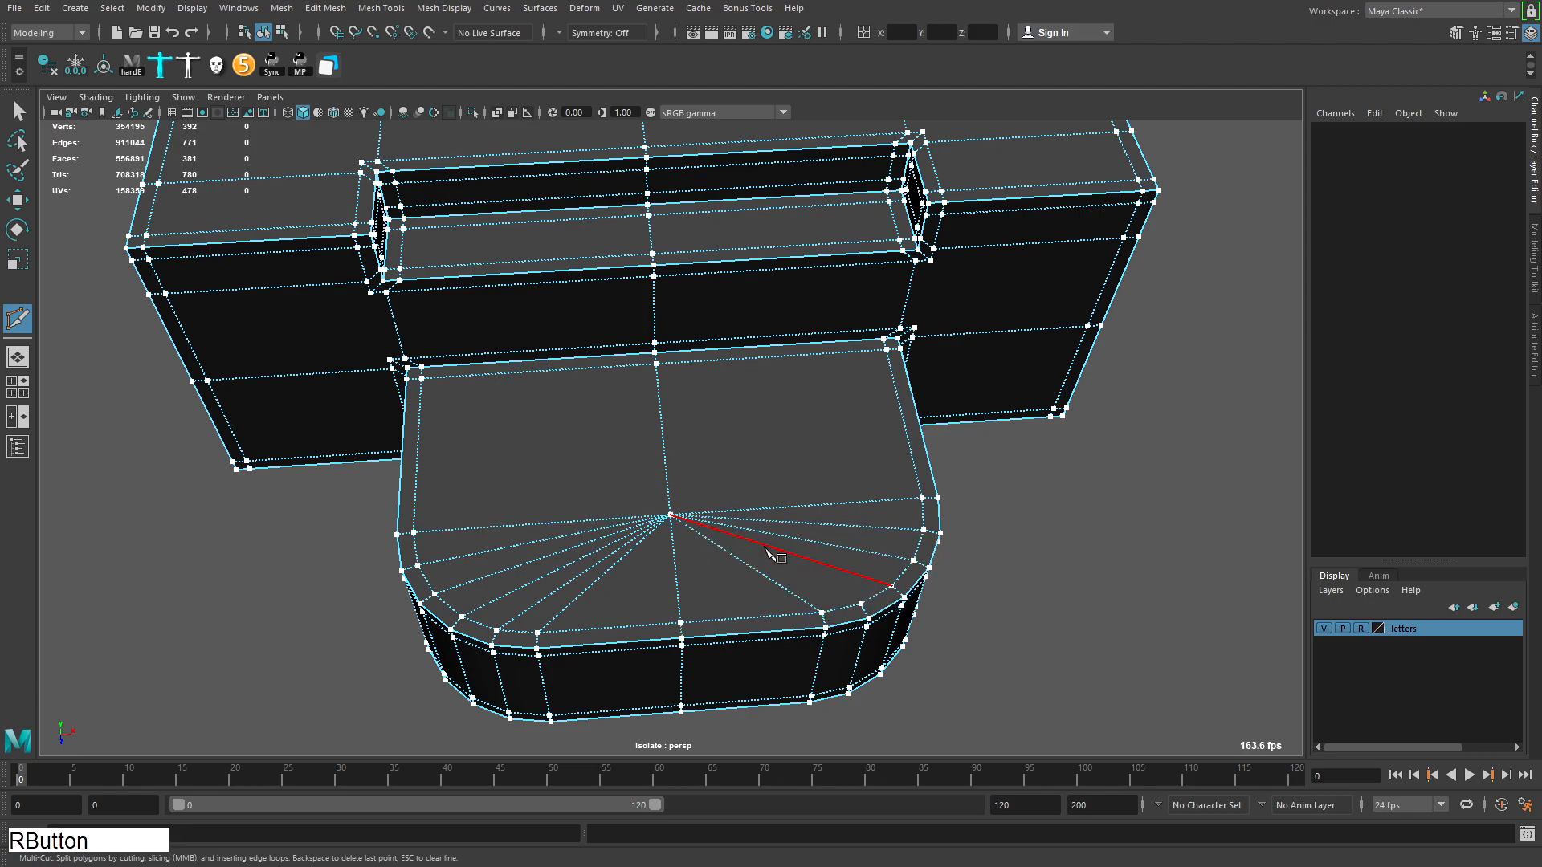
key("q")
Turn smooth mesh preview back on for the block and inspect the tab with its new cuts
right_click_drag(805, 583, 757, 588, "alt")
left_click_drag(757, 588, 753, 579, "alt")
right_click_drag(754, 580, 793, 536)
left_click(793, 537)
key("3")
left_click(884, 554)
left_click_drag(790, 512, 807, 415, "alt")
left_click(782, 360)
left_click_drag(782, 361, 691, 200, "alt")
Check the block's underside in wireframe and in smooth preview, and look over the tab's rounded corners
left_click(869, 283)
left_click(743, 265)
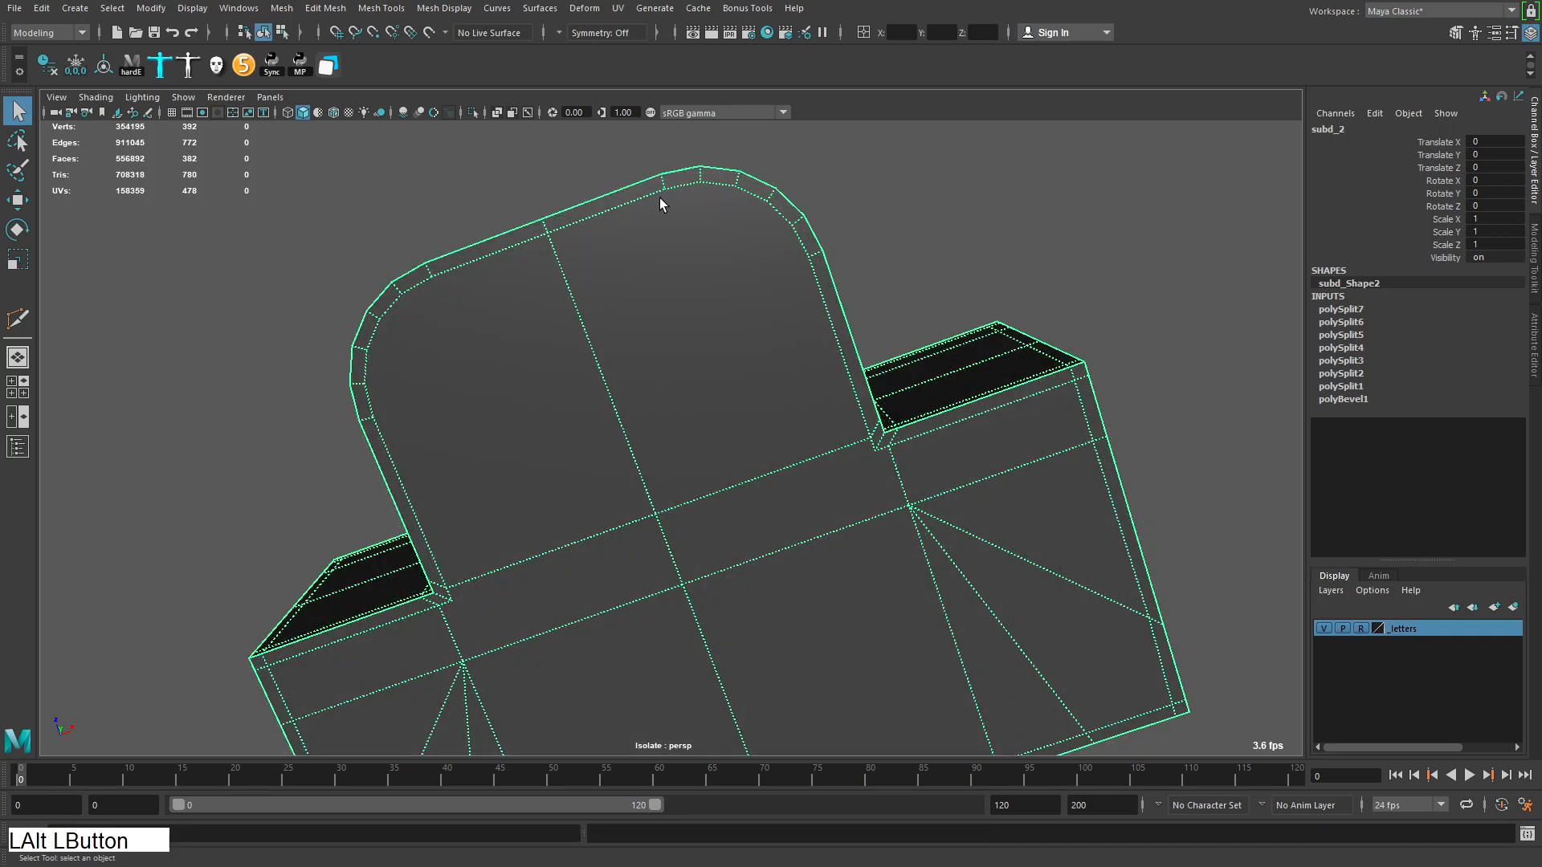
left_click_drag(613, 353, 786, 210, "alt")
key("3")
left_click(932, 257)
left_click_drag(814, 306, 845, 460, "alt")
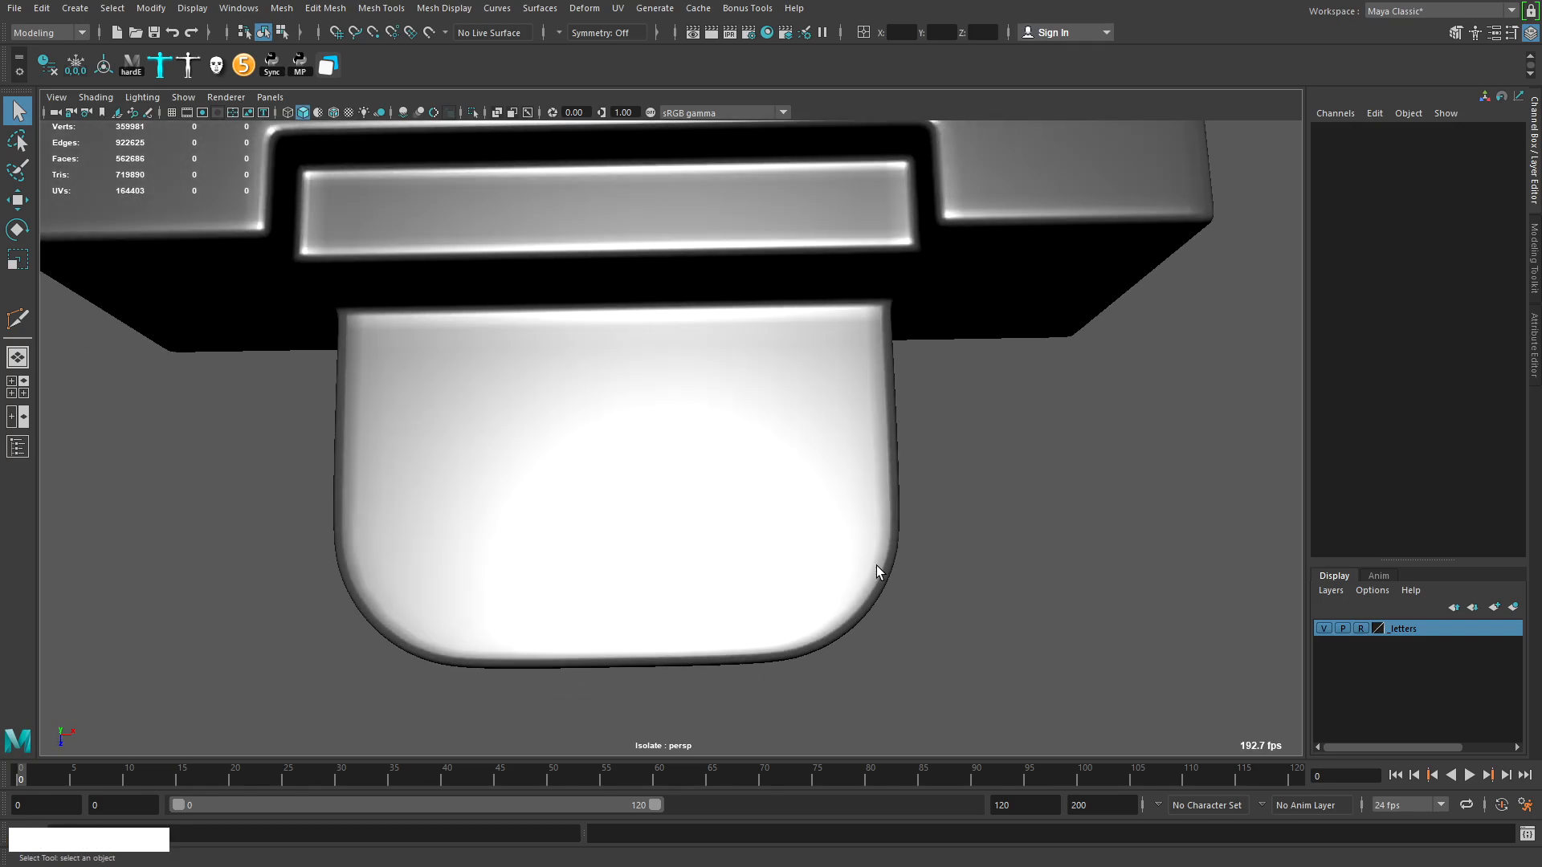
left_click_drag(391, 608, 654, 290, "alt")
right_click_drag(654, 291, 610, 301, "alt")
left_click_drag(690, 273, 802, 320, "alt")
Exit isolation, then select and frame the chamfered block in the zbrush row
key("ctrl+1")
right_click_drag(843, 386, 766, 445, "alt")
middle_click_drag(766, 445, 773, 428, "alt")
left_click_drag(626, 172, 363, 323)
key("f")
middle_click_drag(596, 299, 599, 320, "alt")
left_click_drag(831, 413, 499, 553, "alt")
left_click(103, 66)
left_click_drag(759, 433, 722, 441, "alt")
Try to detach the block along its hard edges selected with the hardE script
right_click_drag(721, 446, 719, 422)
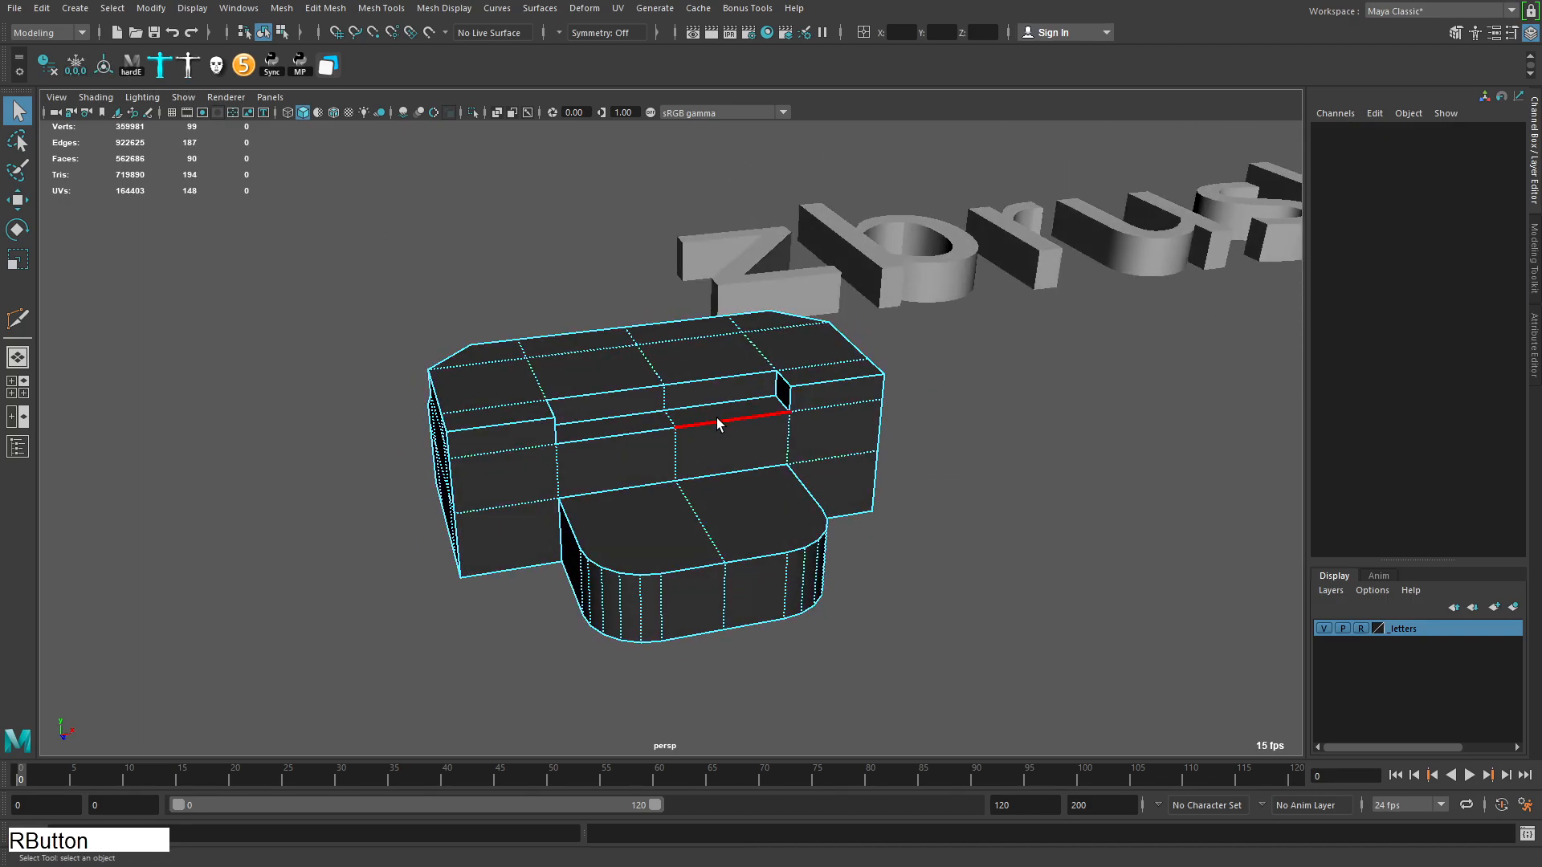
left_click_drag(725, 421, 702, 418, "alt")
left_click(131, 66)
left_click_drag(929, 423, 723, 389, "alt")
right_click_drag(722, 389, 705, 637, "shift")
key("ctrl+z")
Duplicate the zbrush row's block and place the copy in front of the original
right_click_drag(773, 469, 771, 430)
key("w")
left_click_drag(728, 562, 803, 402, "shift")
key("q")
middle_click_drag(803, 402, 747, 425, "alt")
right_click_drag(747, 426, 803, 450, "alt")
left_click(747, 450)
left_click_drag(898, 459, 853, 447, "alt")
right_click_drag(854, 447, 863, 450, "alt")
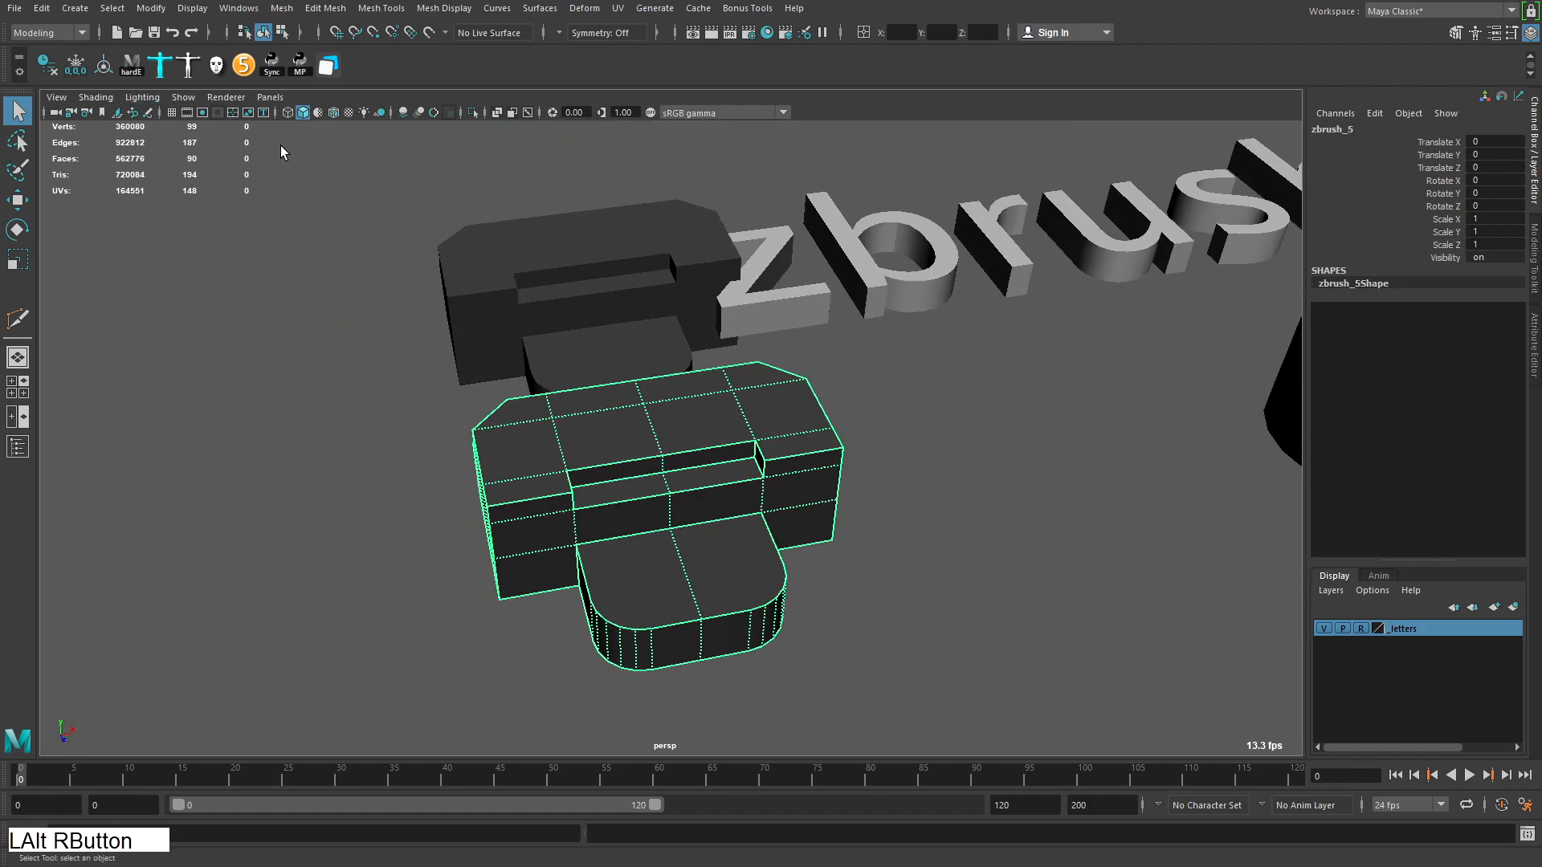
Split the duplicated block zbrush_5 along its hard edges and reselect the object
right_click_drag(767, 475, 766, 433)
middle_click_drag(728, 438, 753, 385, "alt")
right_click_drag(754, 386, 767, 617, "alt")
left_click(995, 429)
left_click(735, 502)
mouse_move(715, 510)
left_mouse_down("alt")
mouse_move(746, 531)
mouse_move(717, 528)
left_mouse_up("alt")
middle_click_drag(716, 529, 711, 546, "alt")
Export the split block as the OBJ file mesh3_dec in the video 1 folder
left_click(14, 9)
left_click(75, 217)
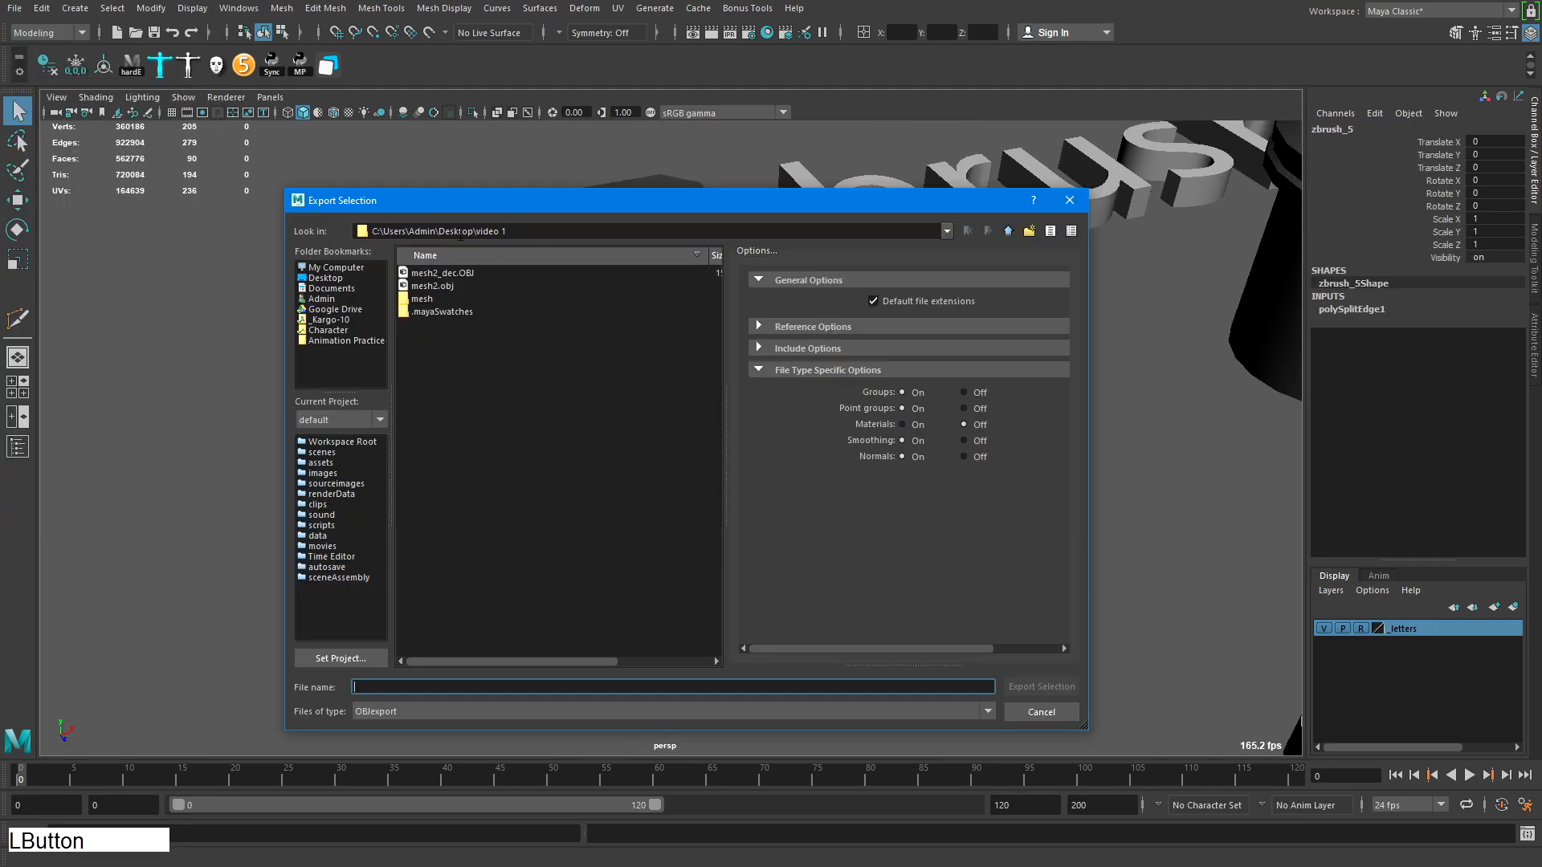
double_click(448, 271)
left_click(908, 310)
Switch to ZBrush, make PolyMesh3D the active tool and import the mesh3_dec OBJ file
key("alt+Tab")
left_click(779, 312, "alt")
right_click_drag(912, 430, 932, 361, "alt")
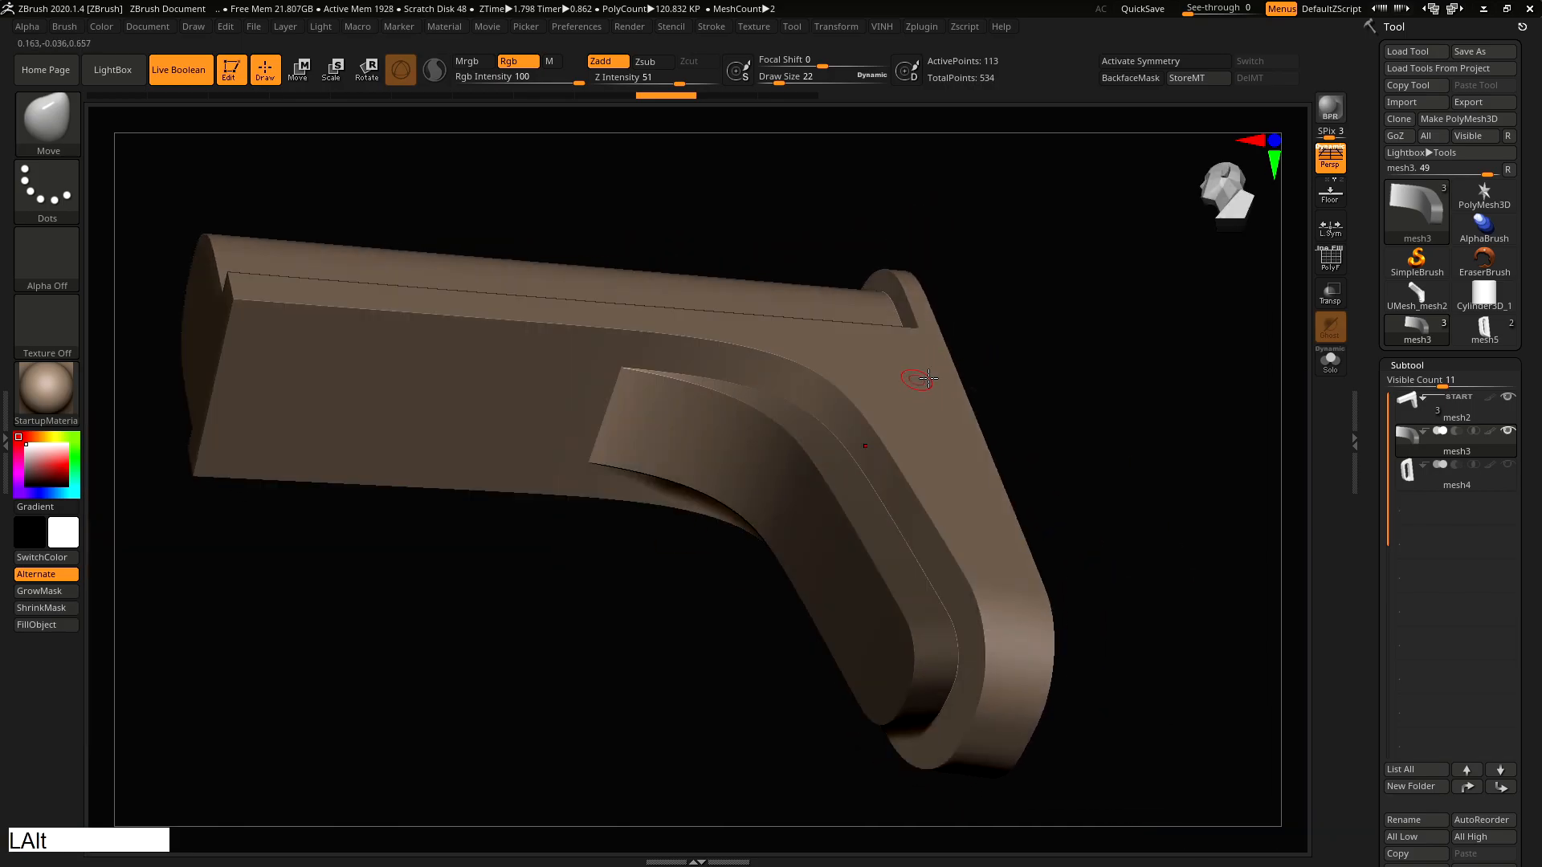
left_click(1487, 301)
right_click_drag(1131, 349, 1453, 99, "alt")
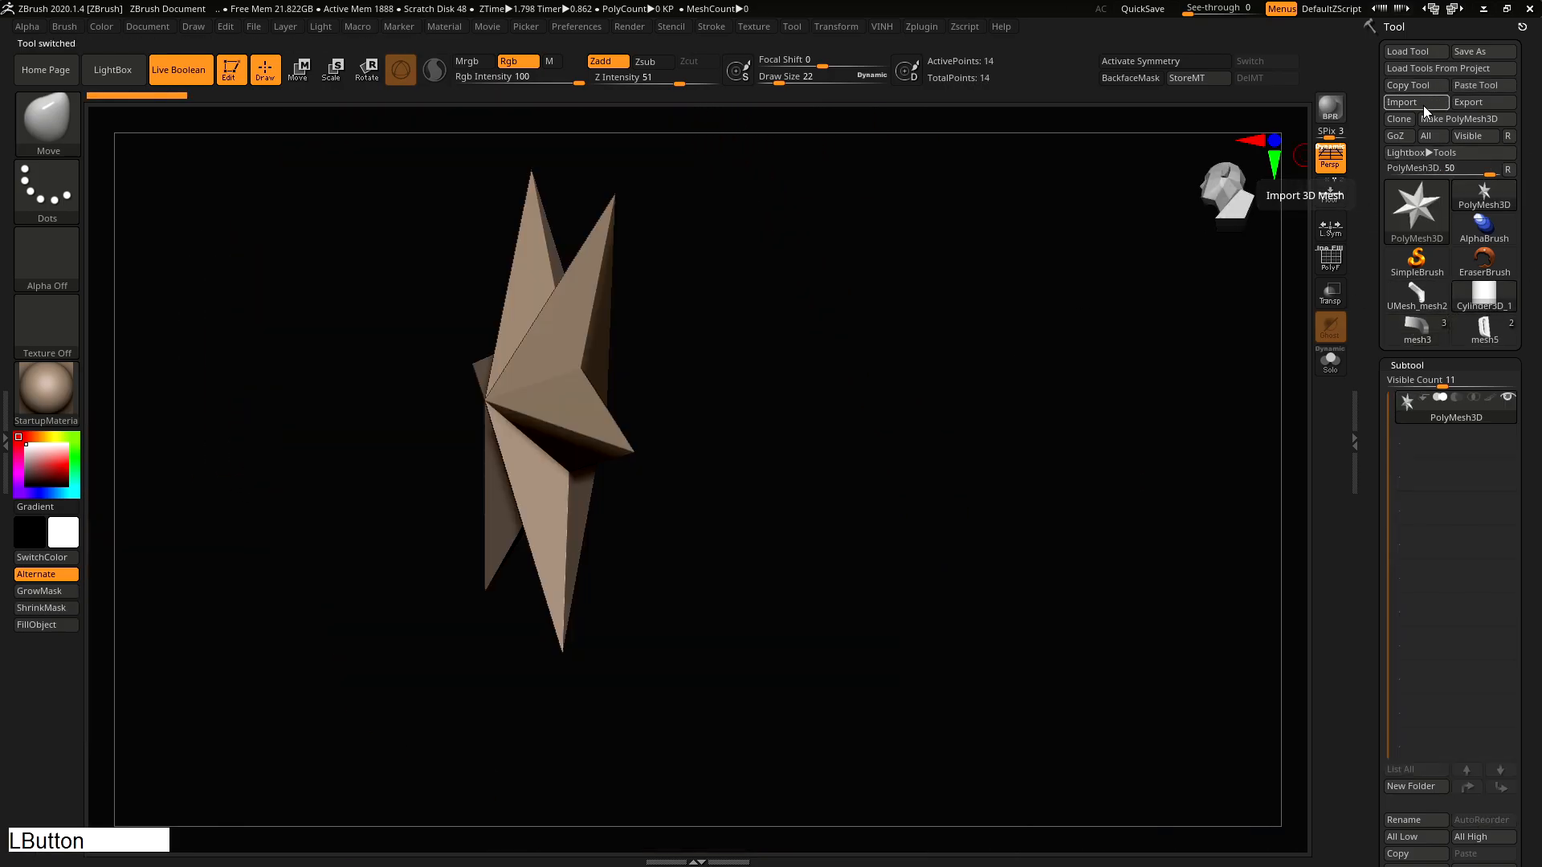
left_click(1423, 102)
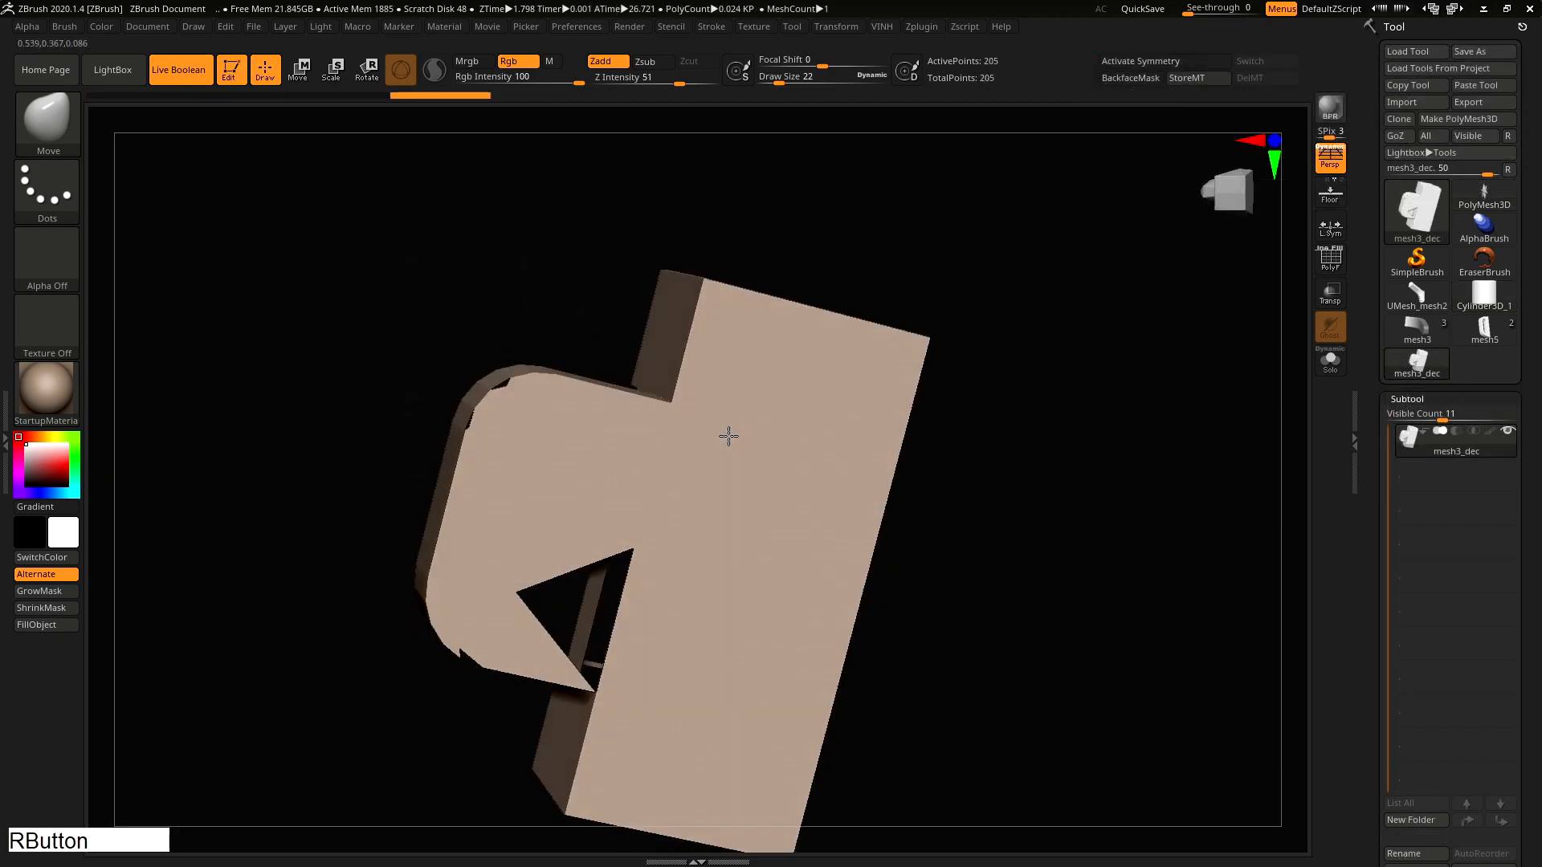
Inspect the imported block's underside, rounded tab and notch for broken faces from several angles
right_click_drag(729, 437, 725, 394, "alt")
right_click_drag(546, 263, 853, 440)
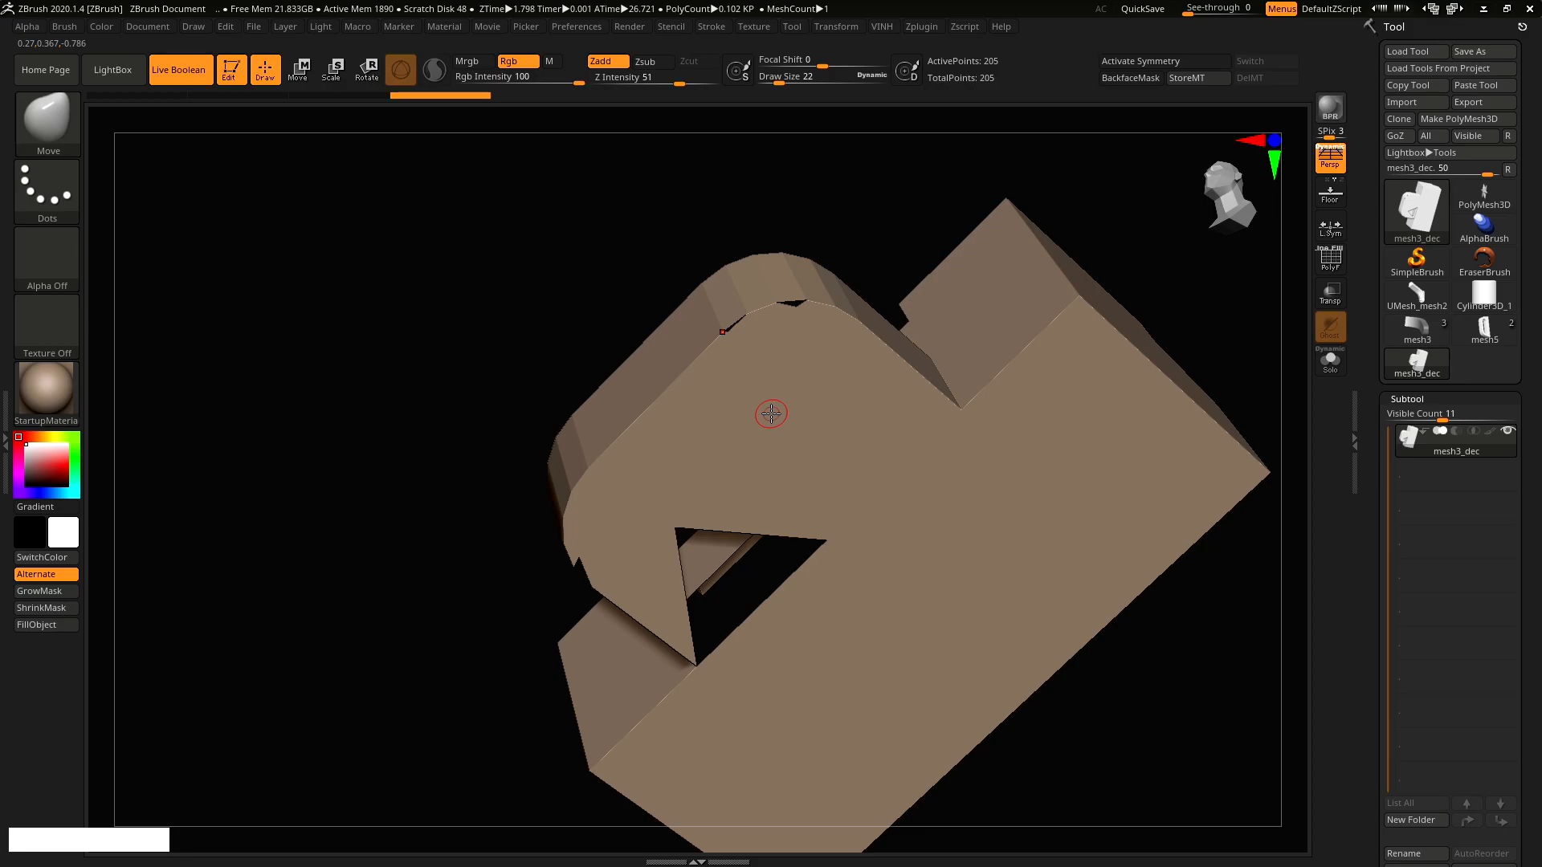
right_click_drag(777, 379, 634, 491)
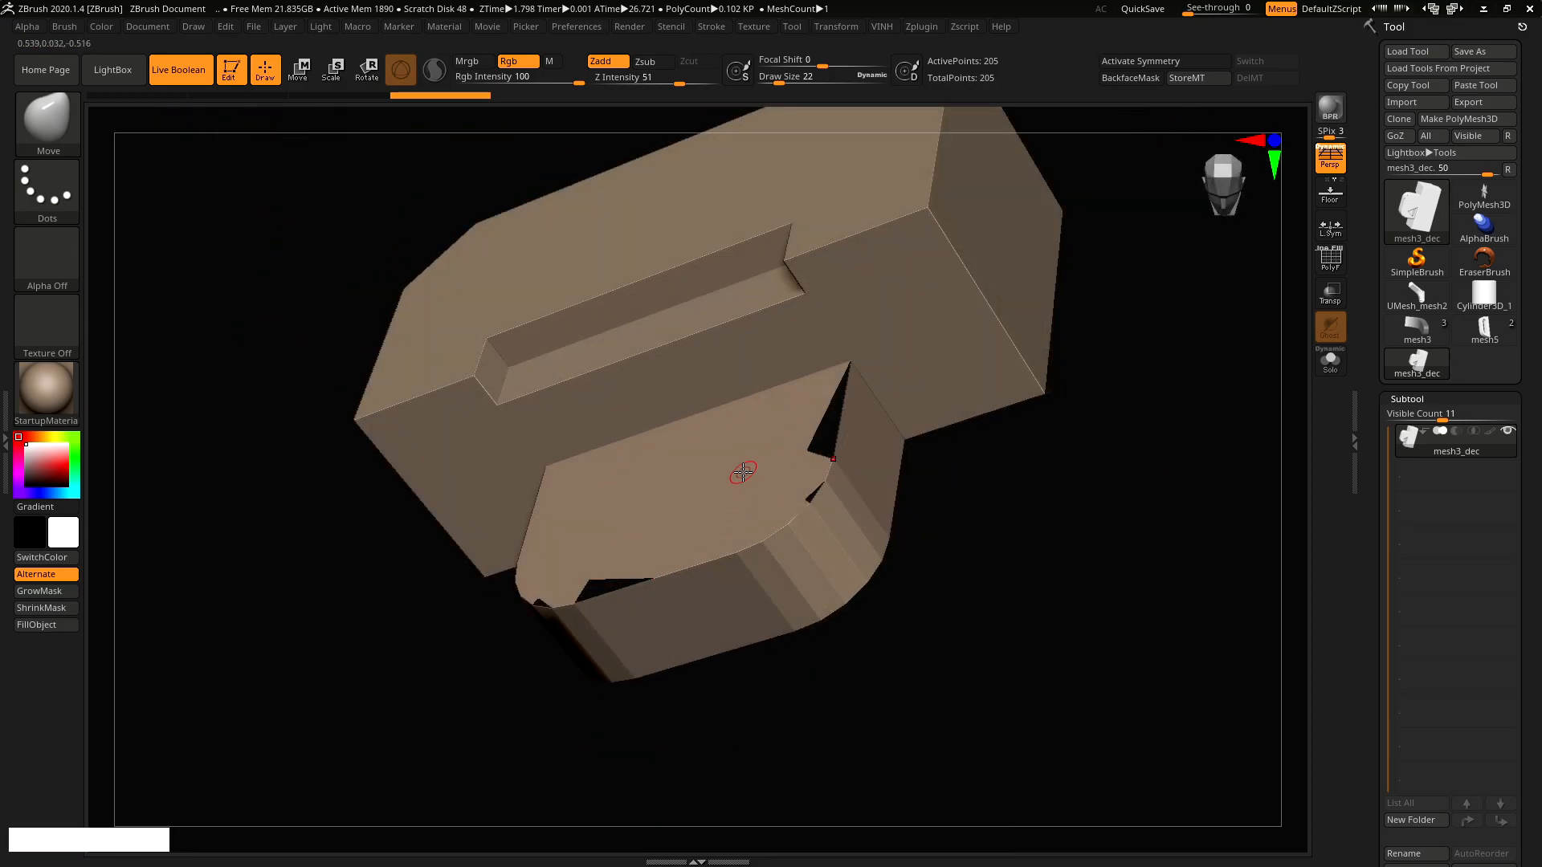
right_click_drag(913, 383, 905, 387, "alt")
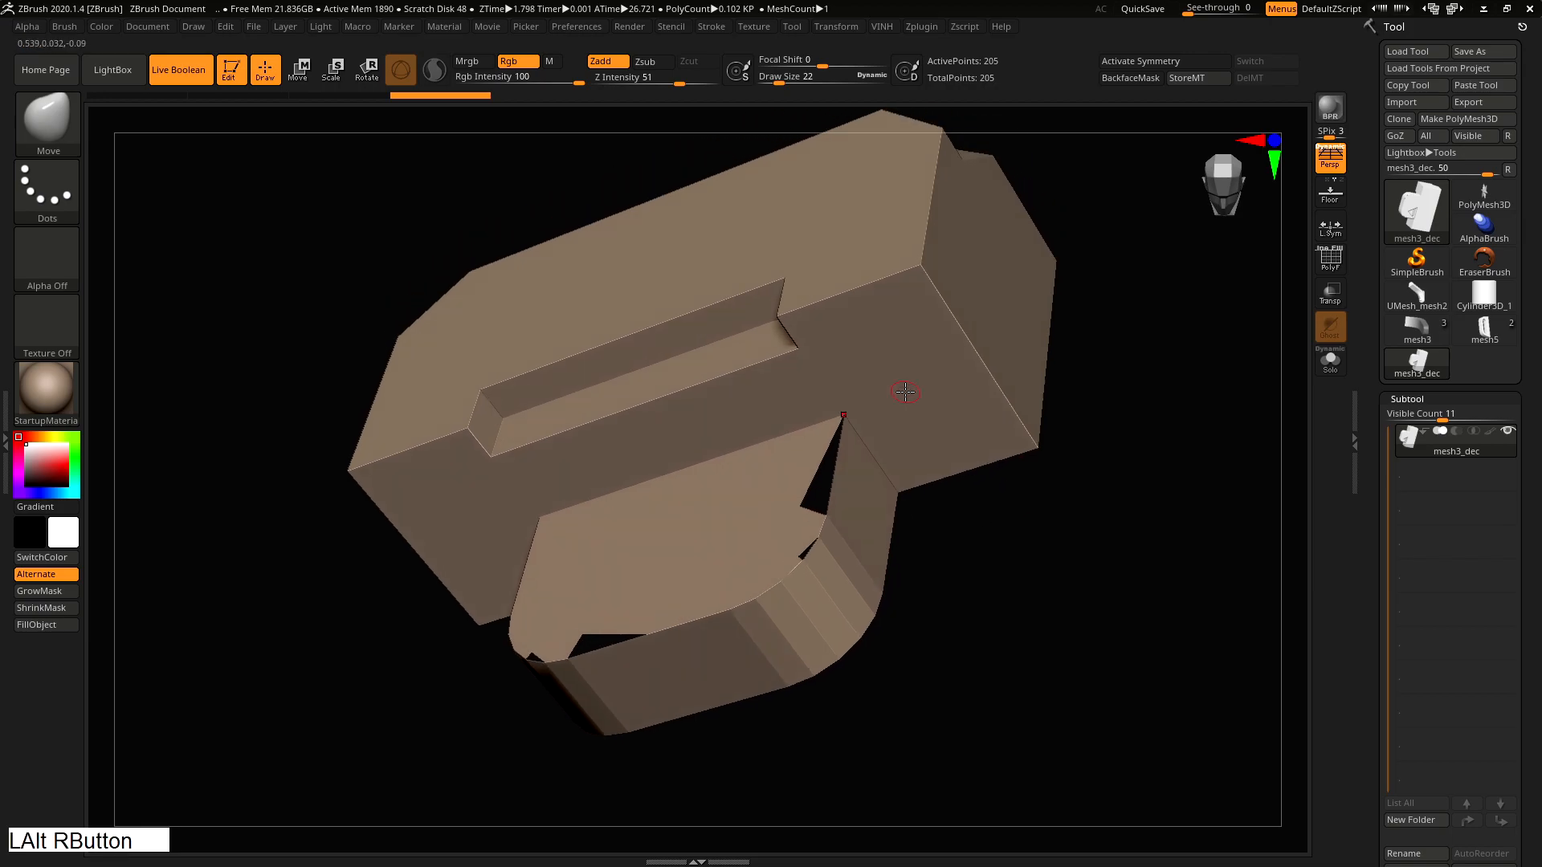
Switch to Maya and isolate the rounded tab's top face on the block zbrush_5
key("alt+Tab")
left_click_drag(847, 516, 1004, 562, "alt")
right_click_drag(1003, 562, 1035, 588, "alt")
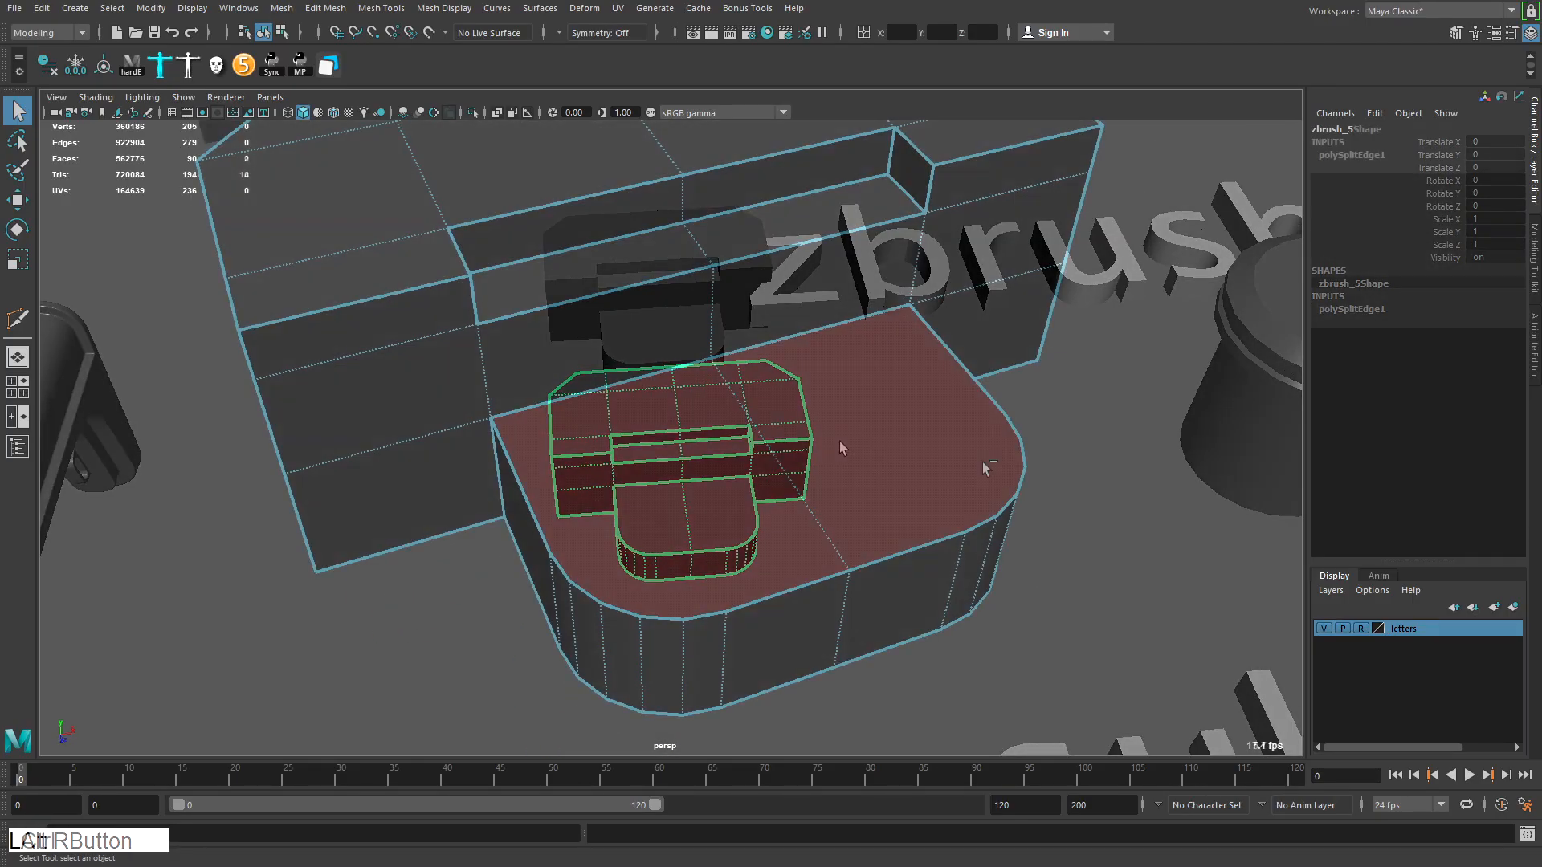
key("ctrl+1")
Connect each vertex of the top face's first rounded corner to the middle vertex of its straight back edge
left_click(550, 554)
left_click(629, 589, "shift")
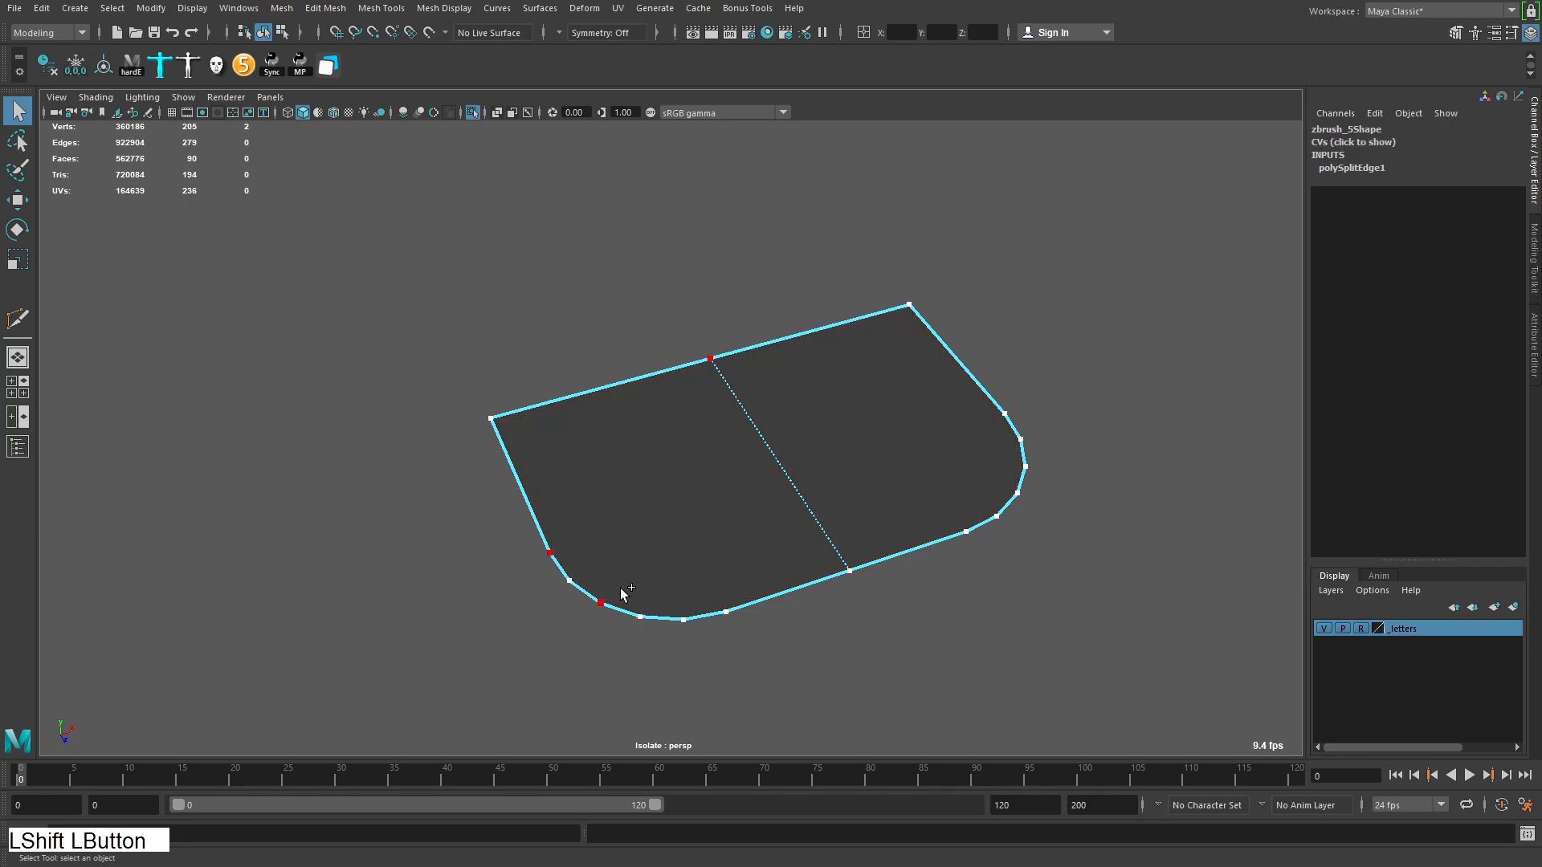
key("c")
key("q")
key("c")
left_click(683, 619)
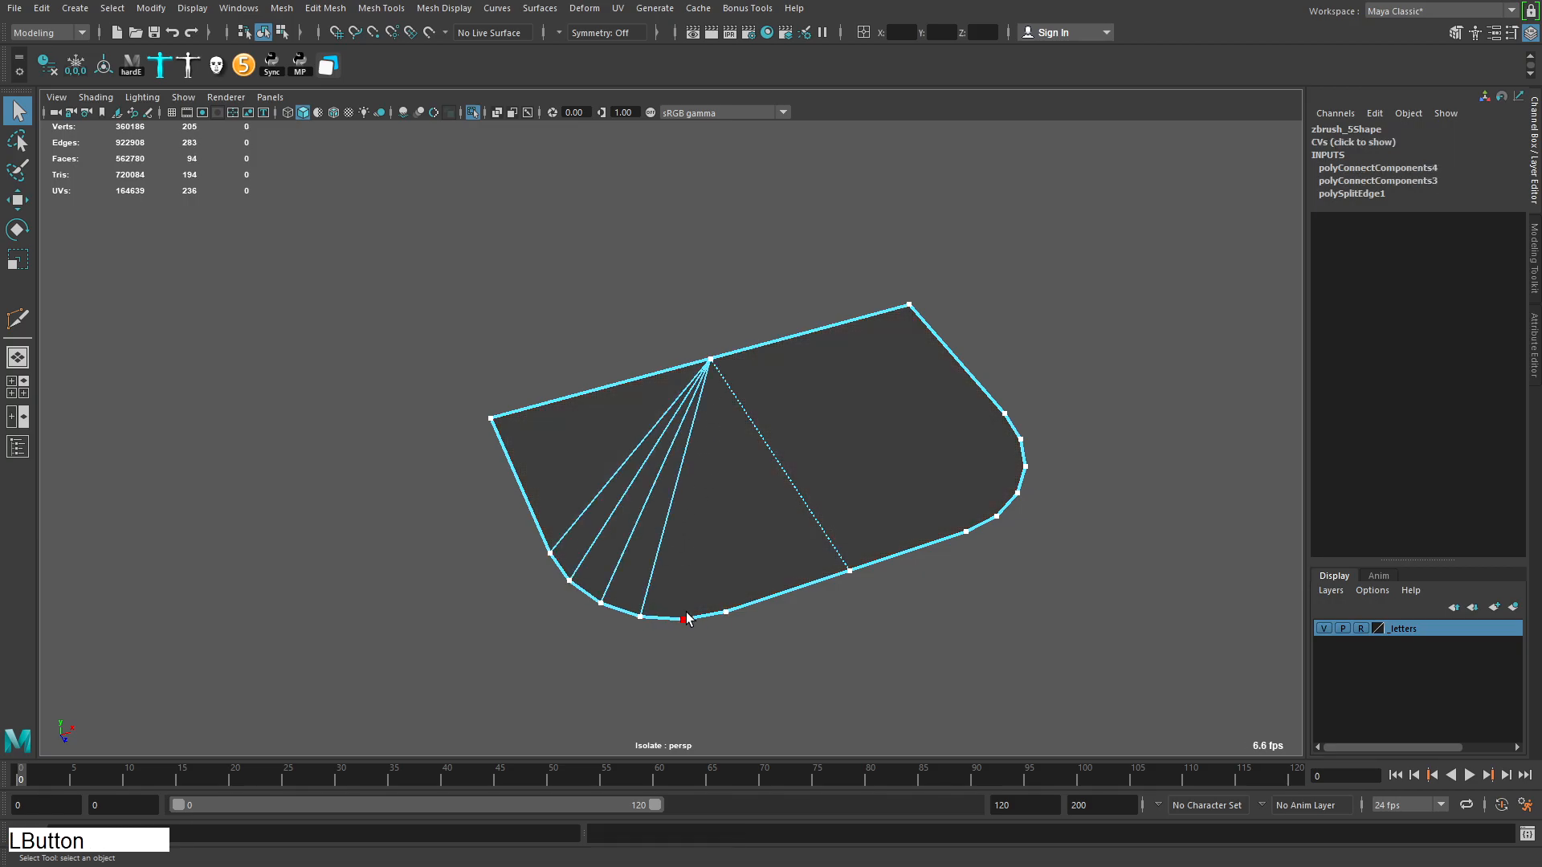
key("c")
key("q")
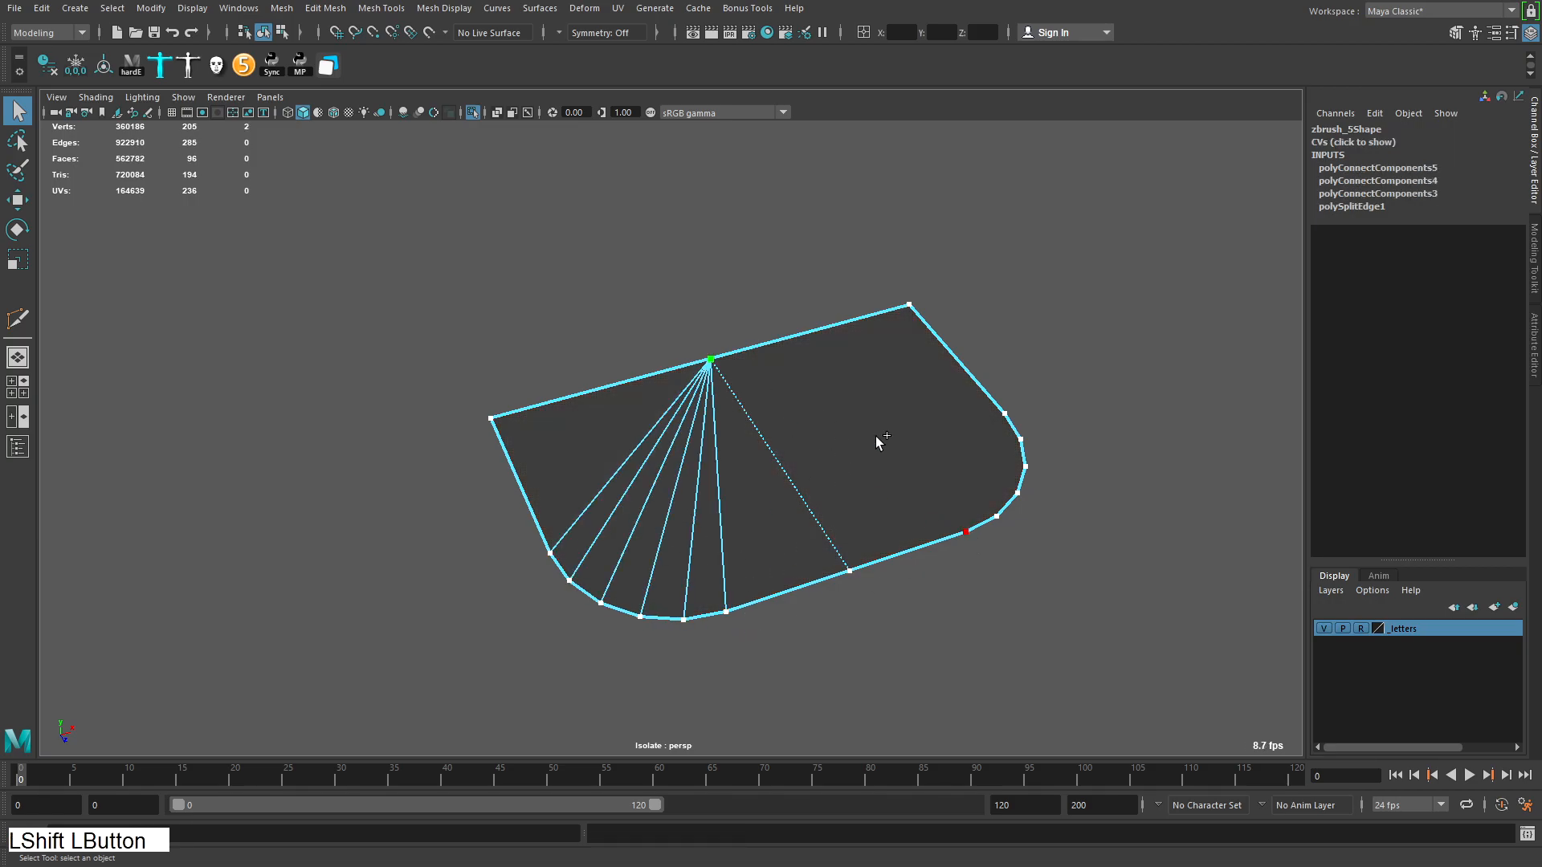
Connect the vertices of the top face's other rounded corner to the same middle vertex of the back edge
left_click(996, 516, "shift")
key("c")
left_click(1017, 494, "shift")
key("c")
left_click(1021, 440, "shift")
key("q")
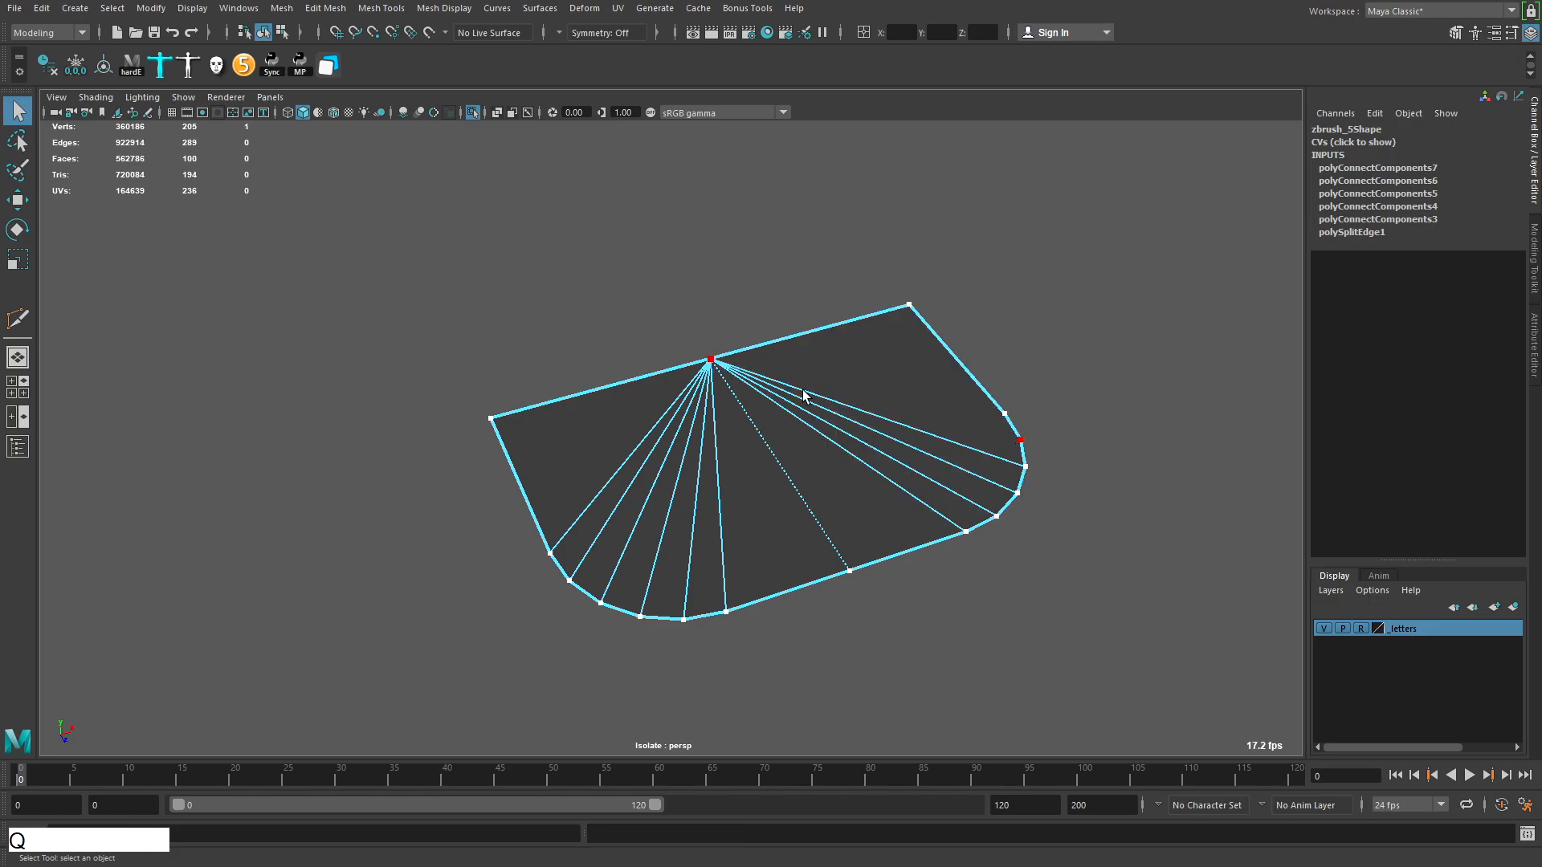
left_click(1012, 420, "shift")
key("c")
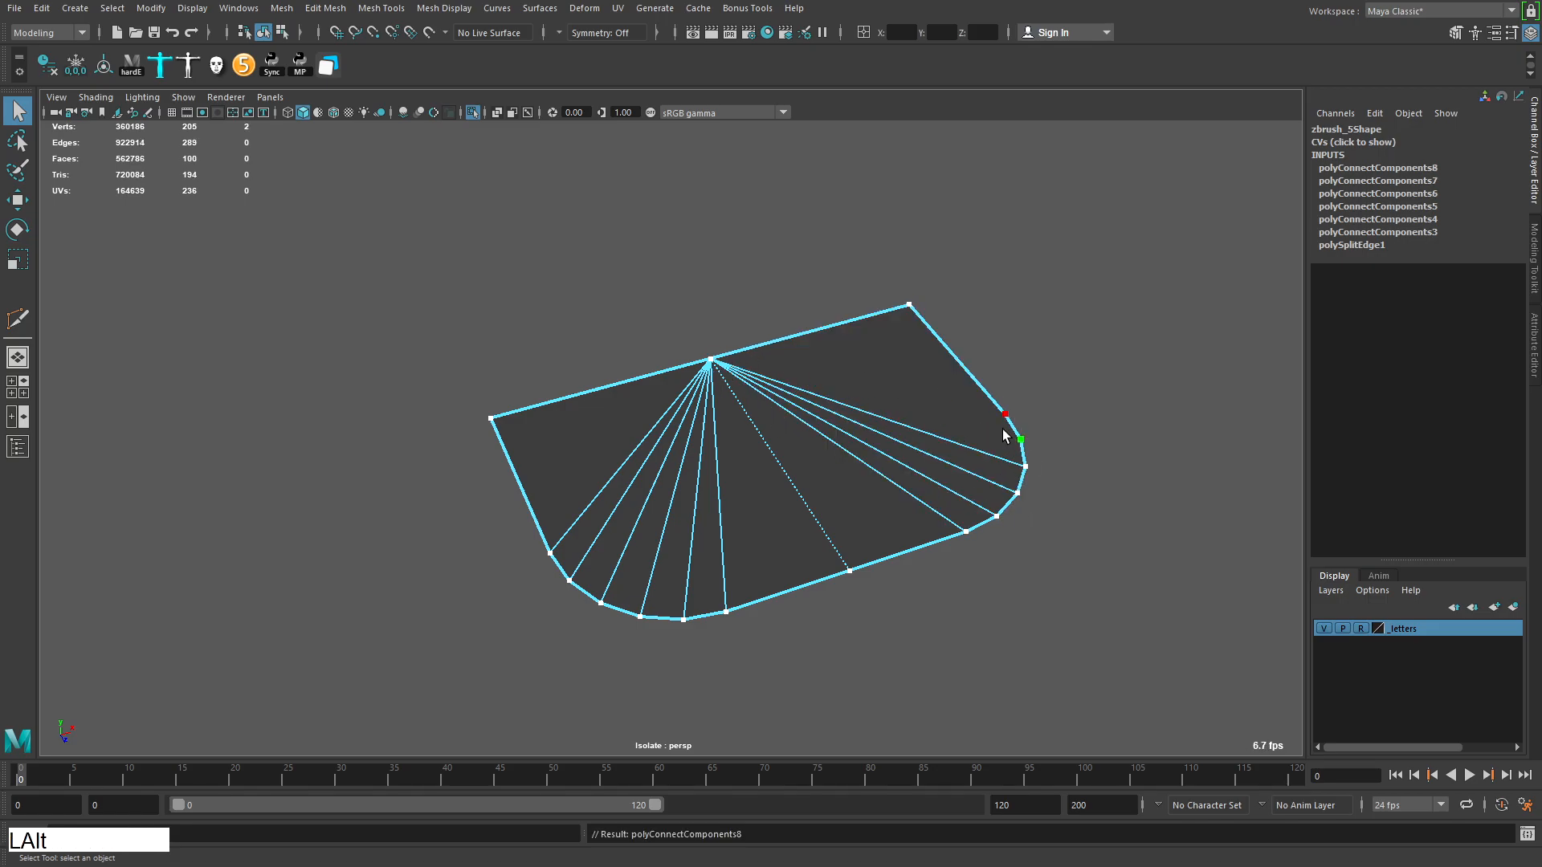
key("c")
Leave face isolation and bring the whole block zbrush_5 back into view
left_click_drag(1039, 447, 778, 540, "alt")
left_click(950, 448)
key("ctrl+1")
left_click_drag(950, 448, 863, 572, "alt")
left_click(845, 510)
Check the new edges on the tab's top and soften the block's edges
right_click_drag(944, 540, 937, 447)
left_click(712, 451)
left_click(827, 452)
left_click(808, 465, "shift")
right_click_drag(808, 465, 859, 433)
left_click(774, 459)
right_click_drag(648, 421, 881, 574, "shift")
right_click_drag(881, 578, 1023, 501)
left_click_drag(1024, 502, 754, 445, "alt")
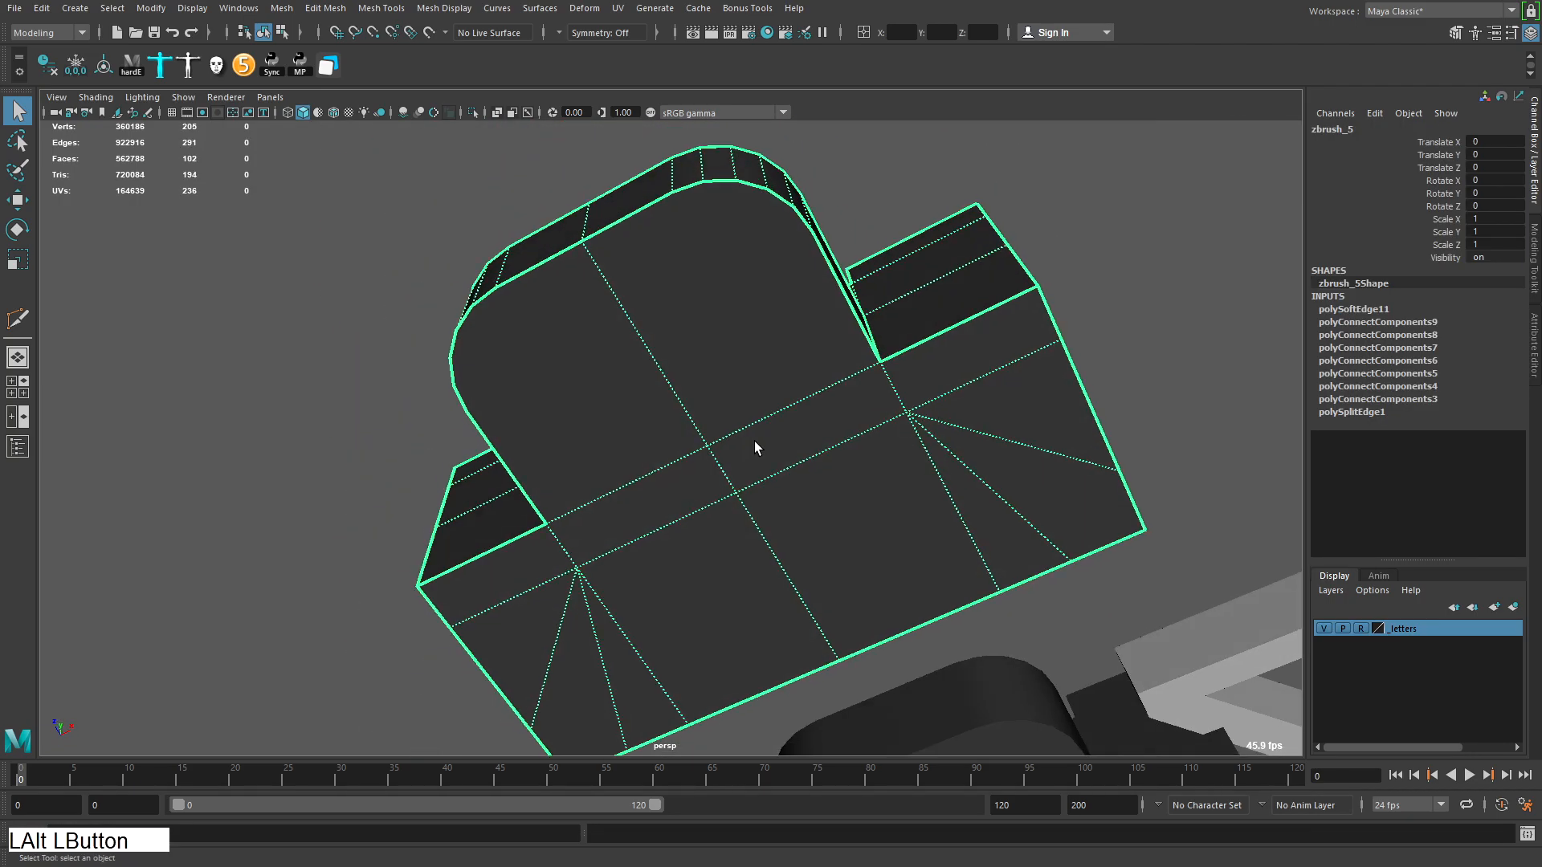
Select the faces of the block's flat underside and isolate them
right_click_drag(755, 448, 767, 522)
left_click(734, 373)
key("ctrl+1")
scroll(767, 321, "up", 1)
middle_click_drag(658, 283, 658, 350, "alt")
Connect the vertices of the underside's first rounded tab corner to the centre vertex at the tab's base
right_click_drag(783, 211, 711, 201)
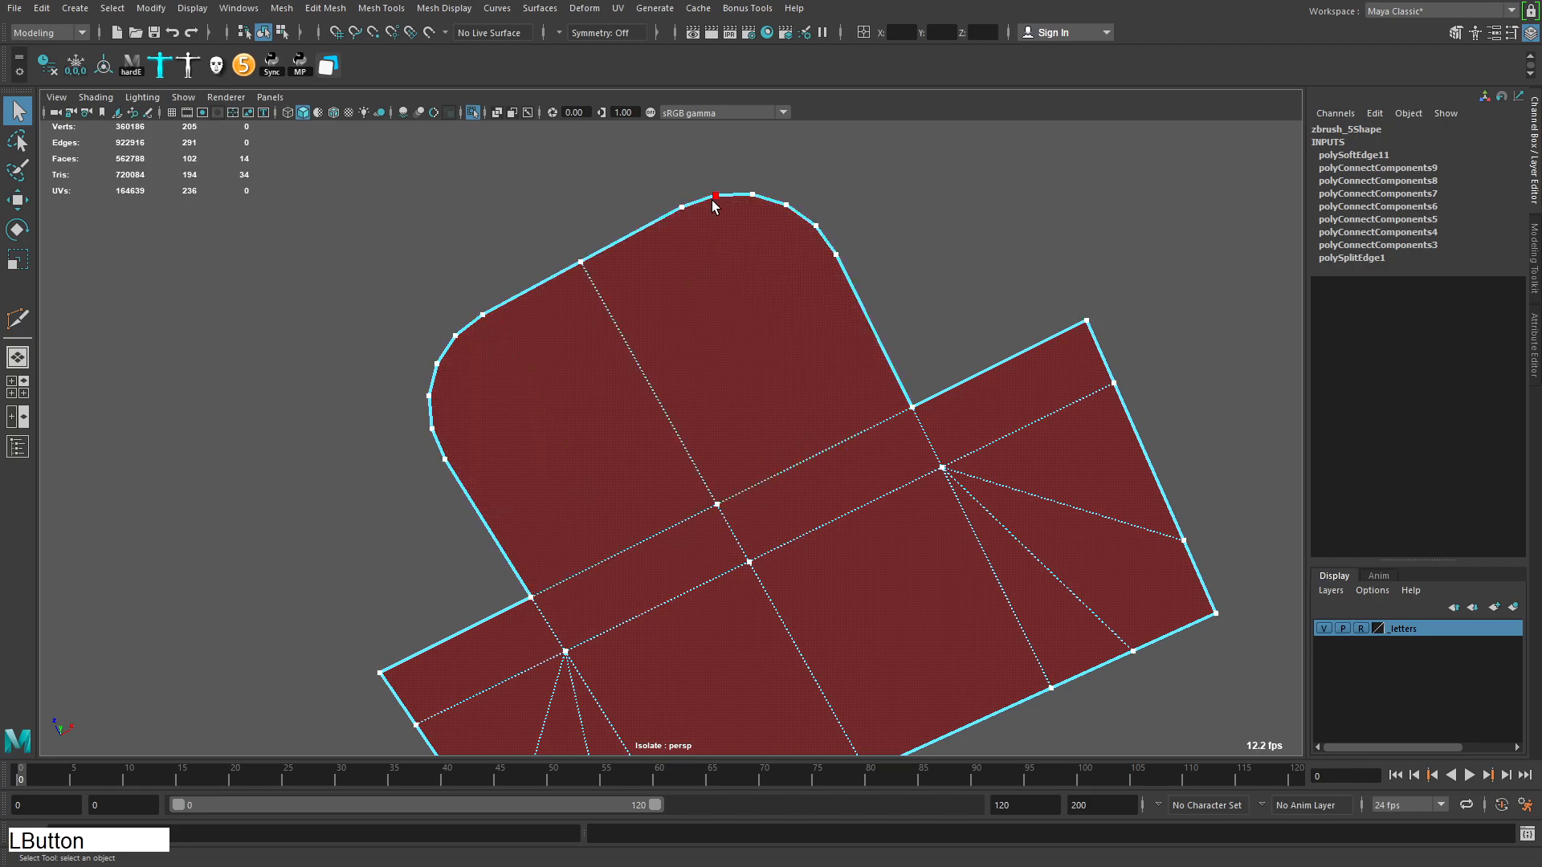
left_click(713, 199)
right_click_drag(731, 482, 732, 227, "shift")
left_click(730, 202)
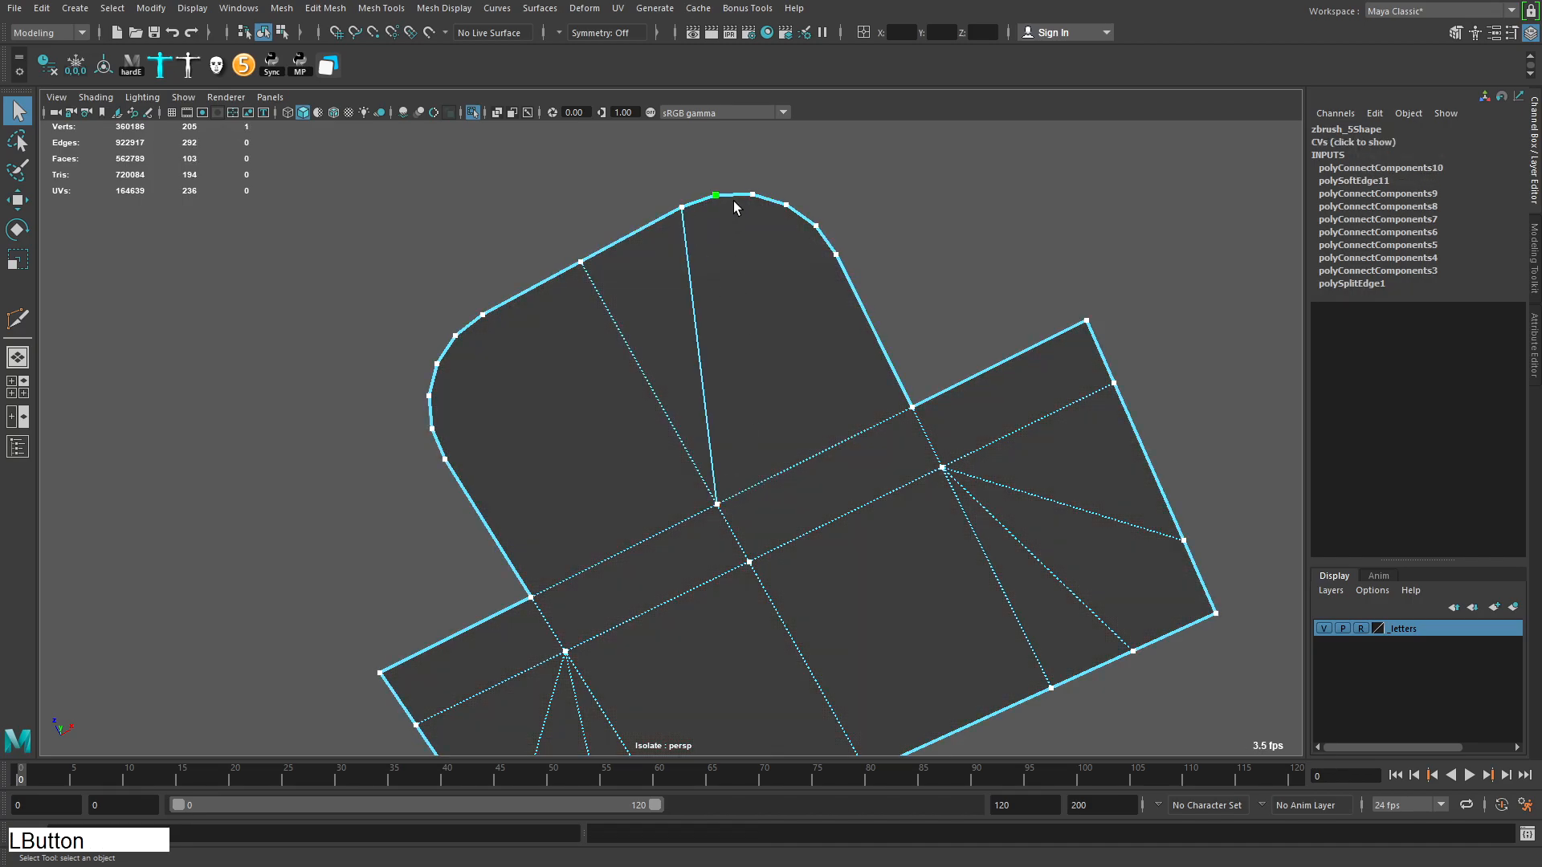
left_click(753, 197, "shift")
key("c")
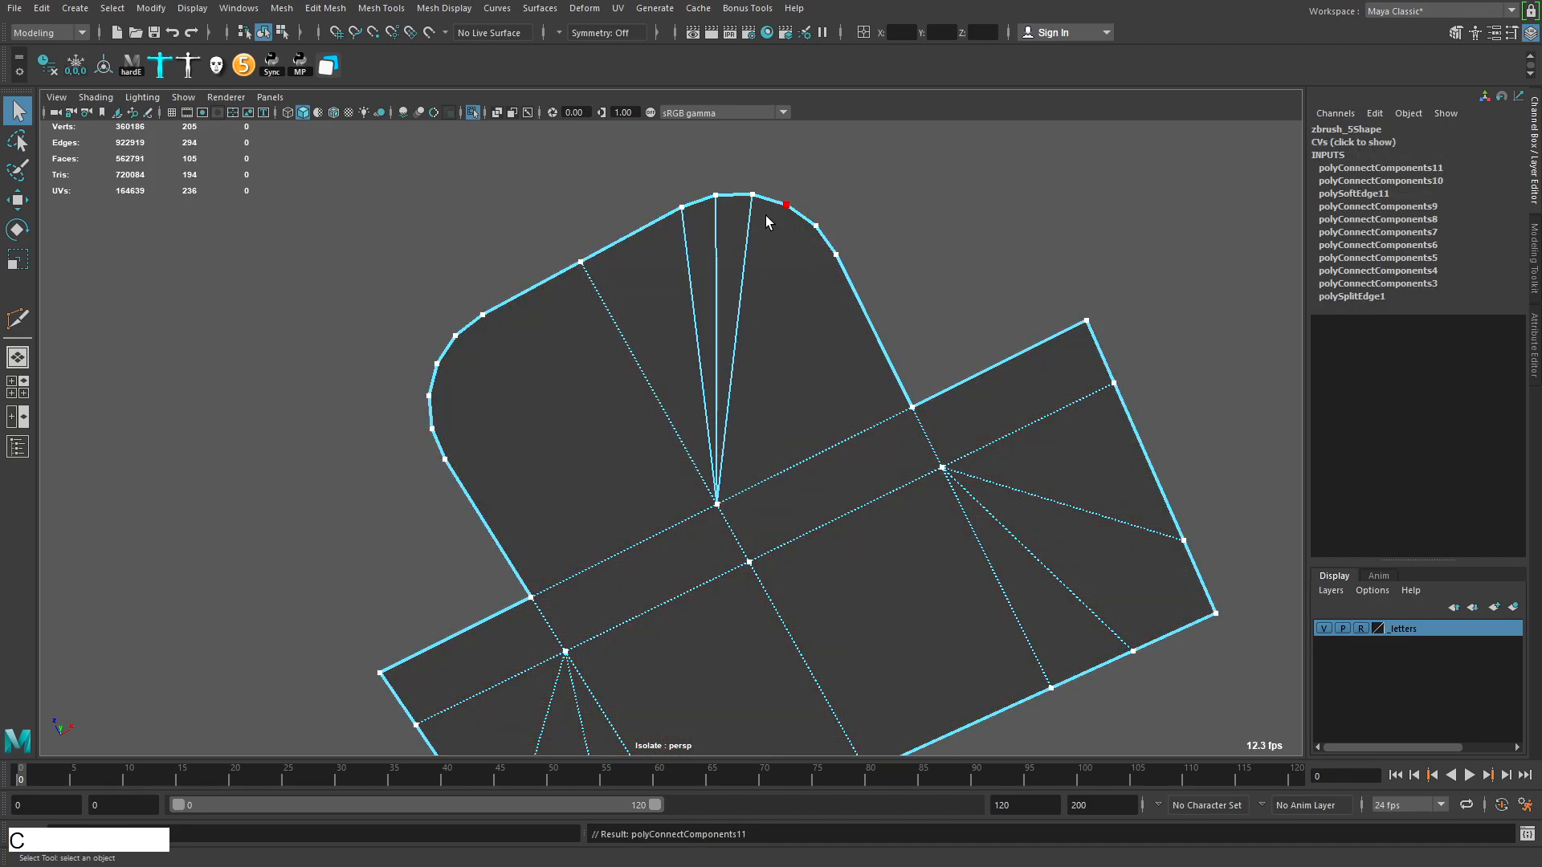
key("c")
left_click(835, 258)
left_click(724, 496, "shift")
key("c")
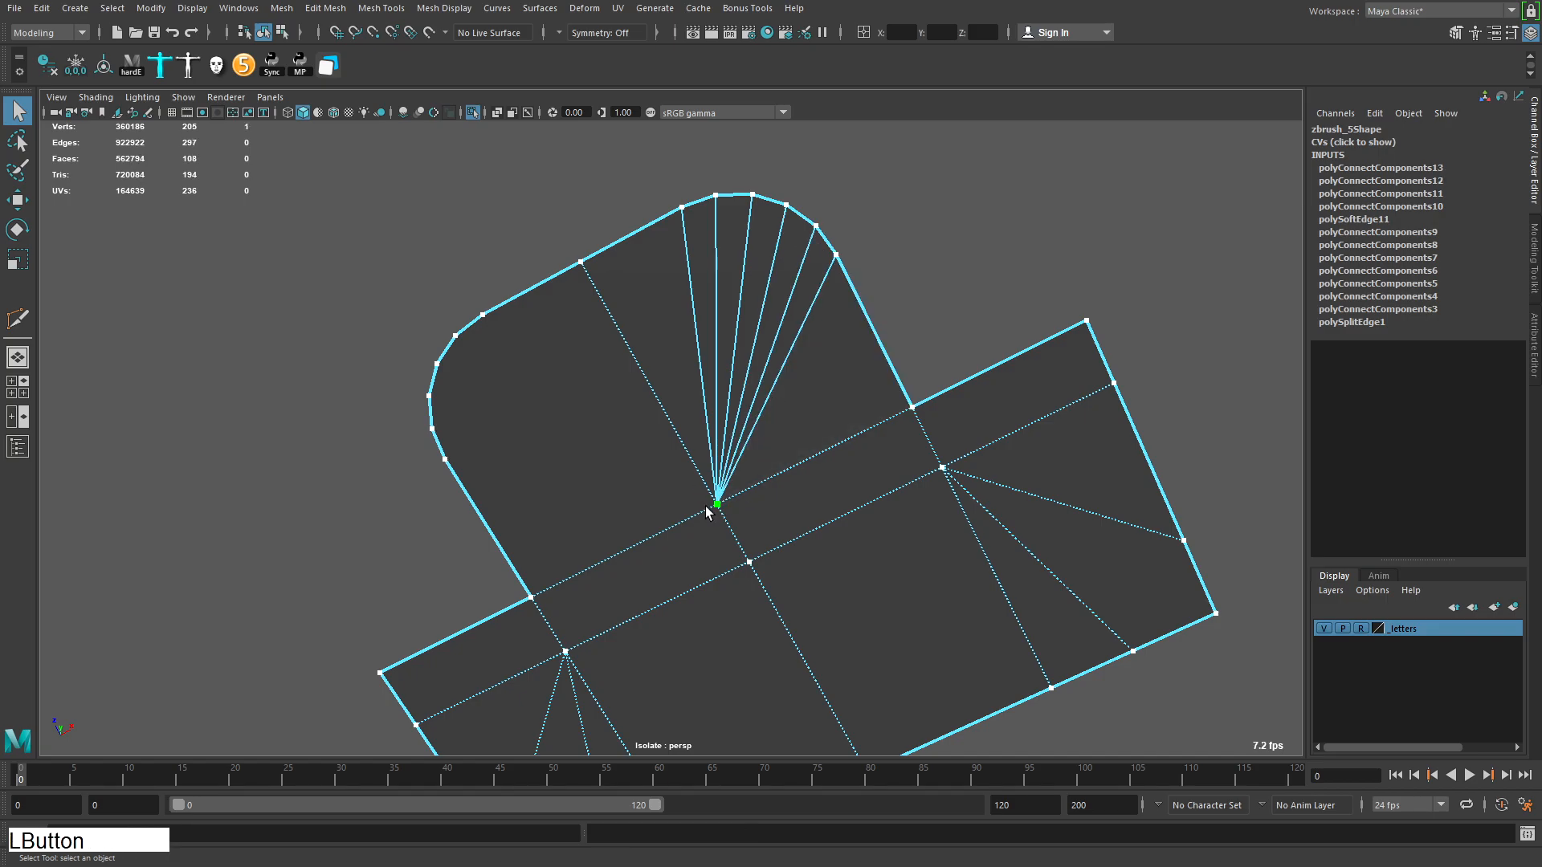
Connect the vertices of the underside's second rounded tab corner to the centre vertex at the tab's base
left_click(448, 338, "shift")
key("c")
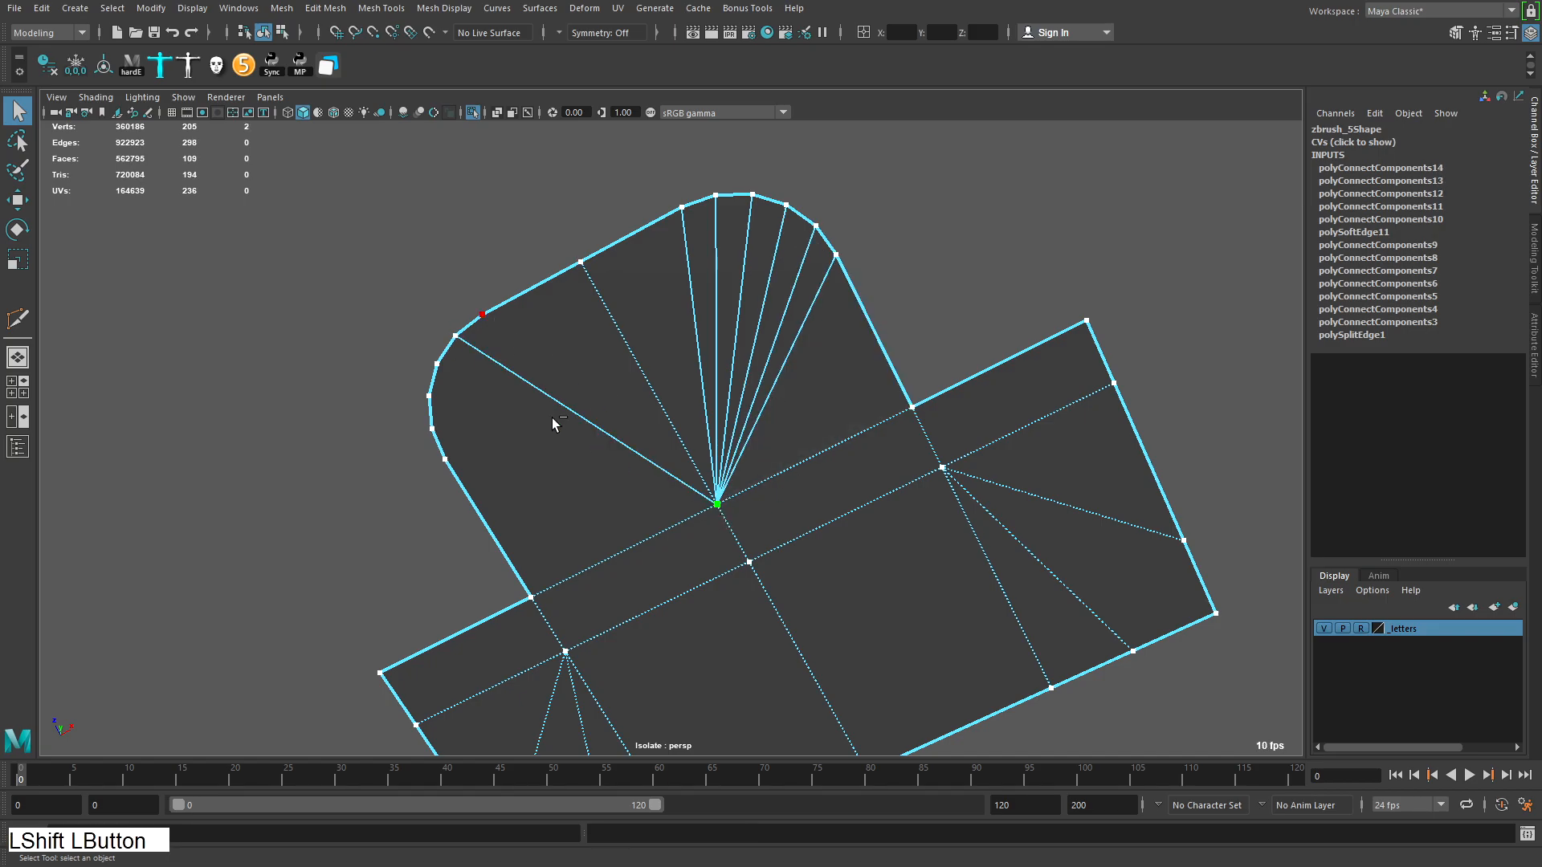
key("c")
key("c")
left_click(450, 364)
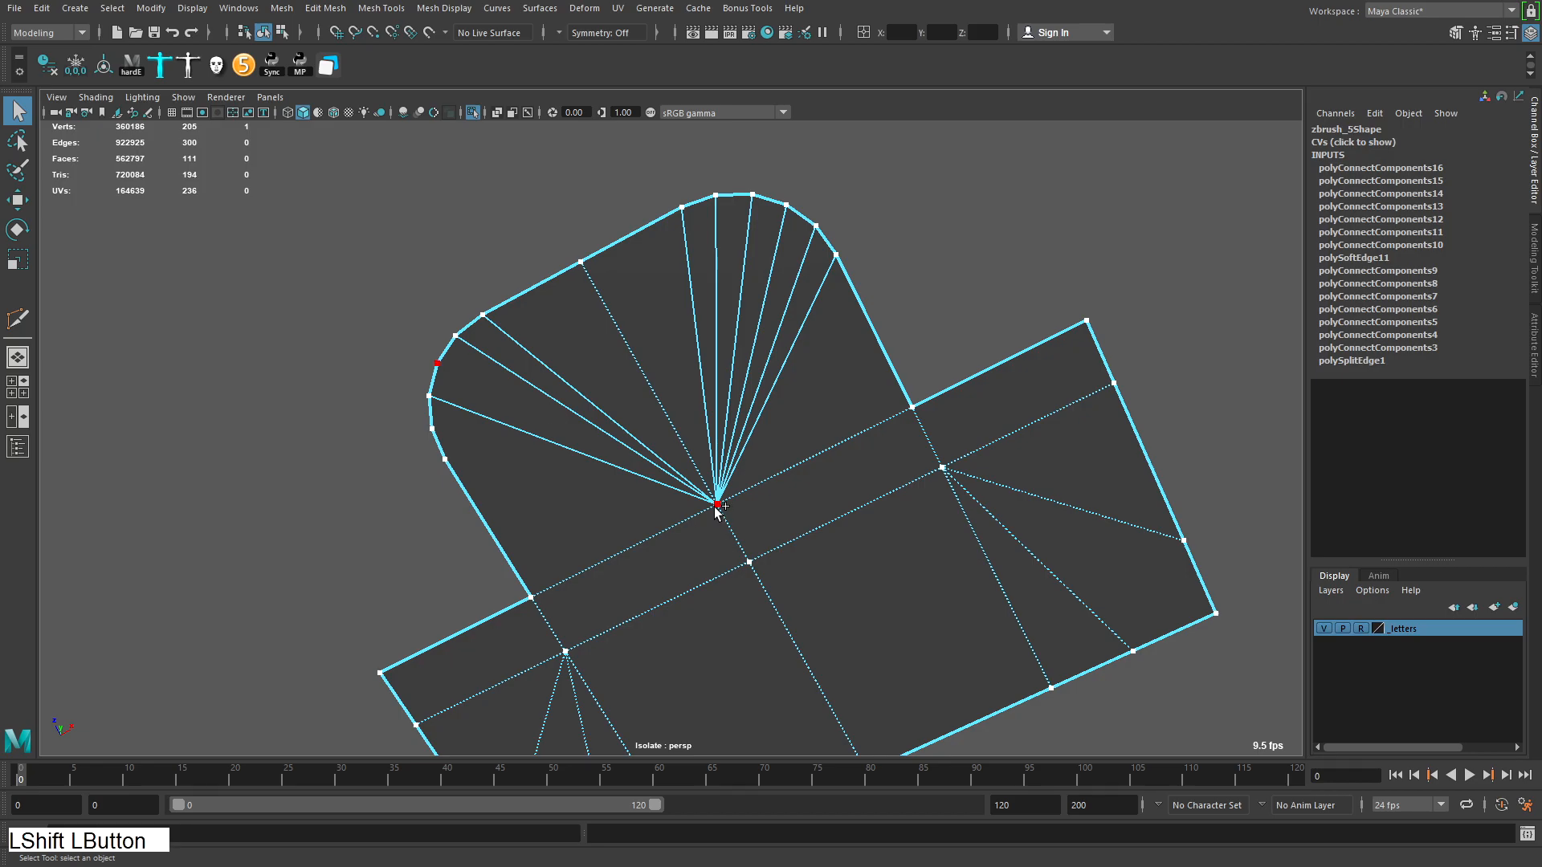
left_click(715, 507, "shift")
key("c")
left_click(436, 431)
left_click(461, 454, "shift")
key("c")
Select the block zbrush_5 as an object and apply an edge softening or hardening operation to it
key("alt+d")
left_click(707, 321)
right_click_drag(681, 337, 769, 514, "shift")
left_click(382, 305)
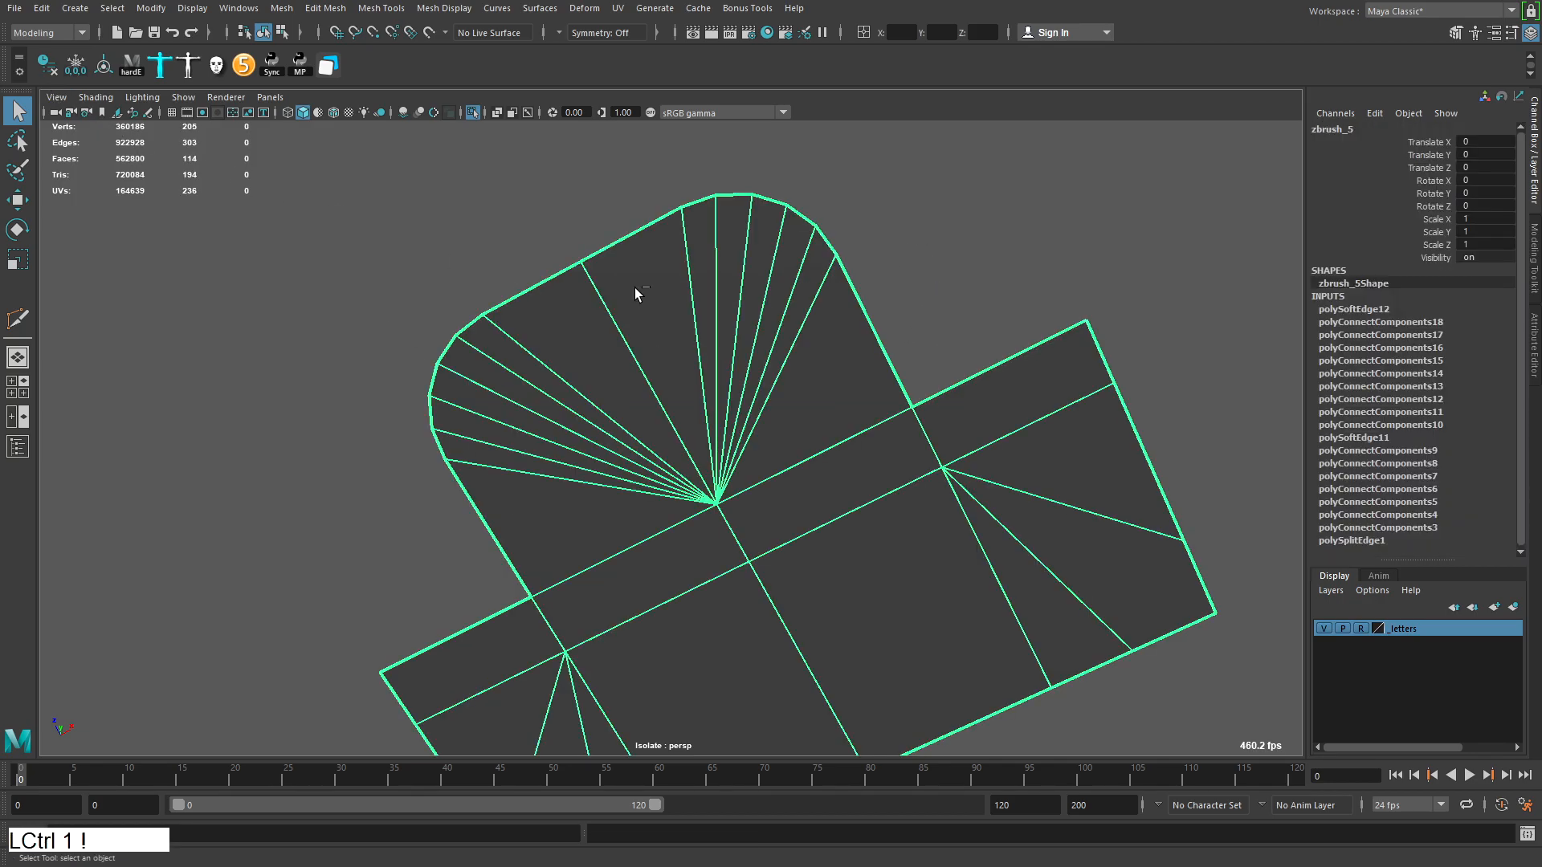
Isolate the whole block zbrush_5 instead of only its underside faces, and delete its construction history
key("ctrl+1")
key("ctrl+1")
left_click(52, 65)
right_click_drag(655, 242, 618, 257, "alt")
left_click_drag(707, 281, 768, 398, "alt")
left_click(995, 322)
left_click(723, 333)
right_click_drag(706, 337, 790, 497, "shift")
left_click(791, 502)
left_click(791, 450)
left_click_drag(820, 441, 947, 354, "alt")
right_click_drag(948, 354, 868, 359, "alt")
left_click_drag(868, 359, 932, 389, "alt")
left_click(43, 75)
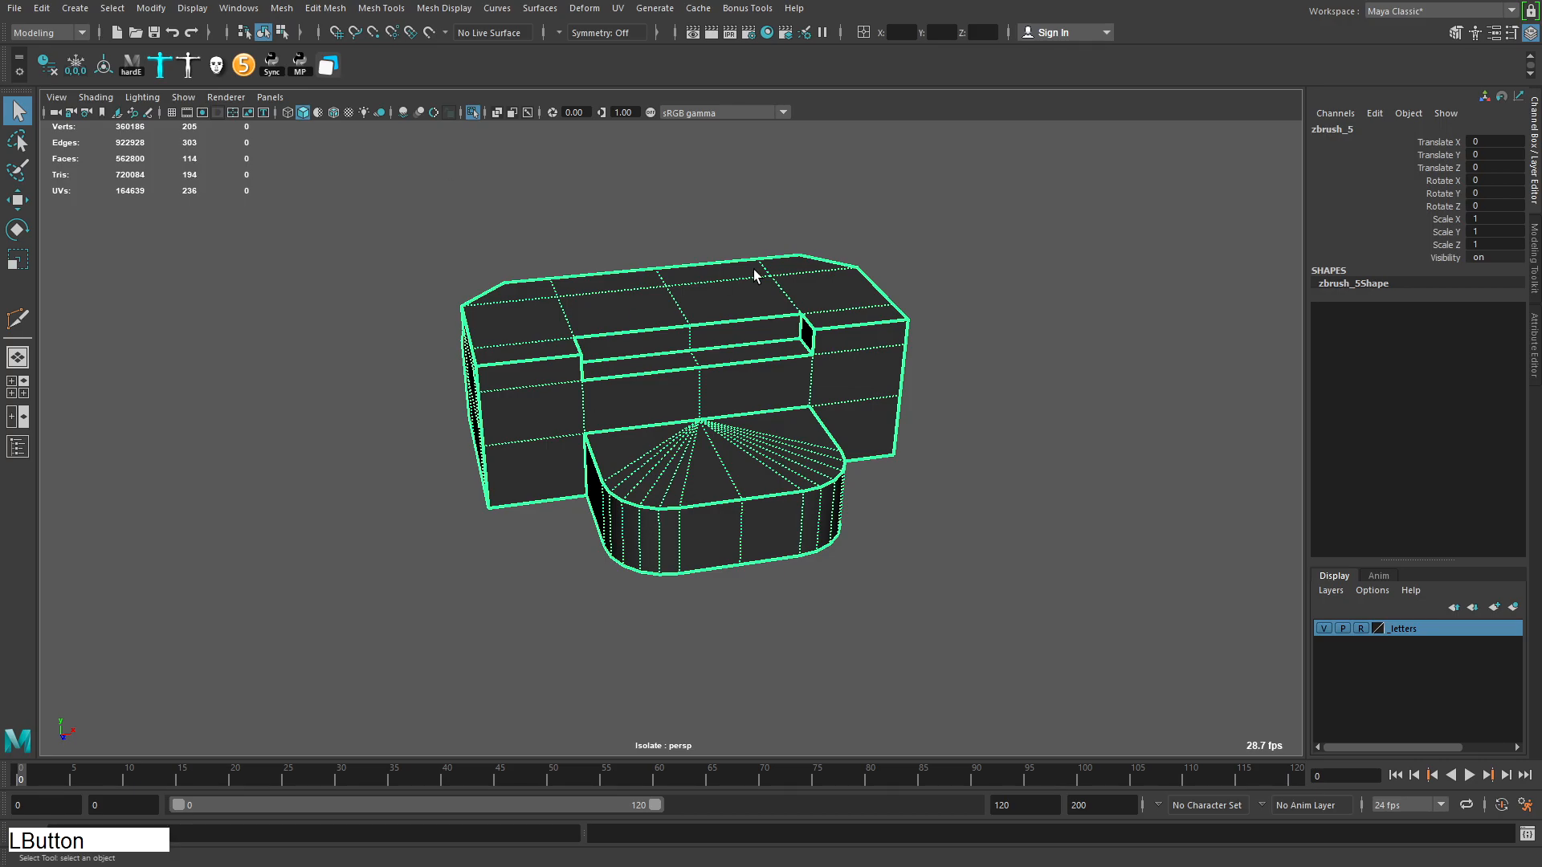
Export the selected block as an OBJ, overwriting mesh3_dec.OBJ in the video 1 folder
scroll(417, 275, "up", 2, "alt")
left_click(14, 8)
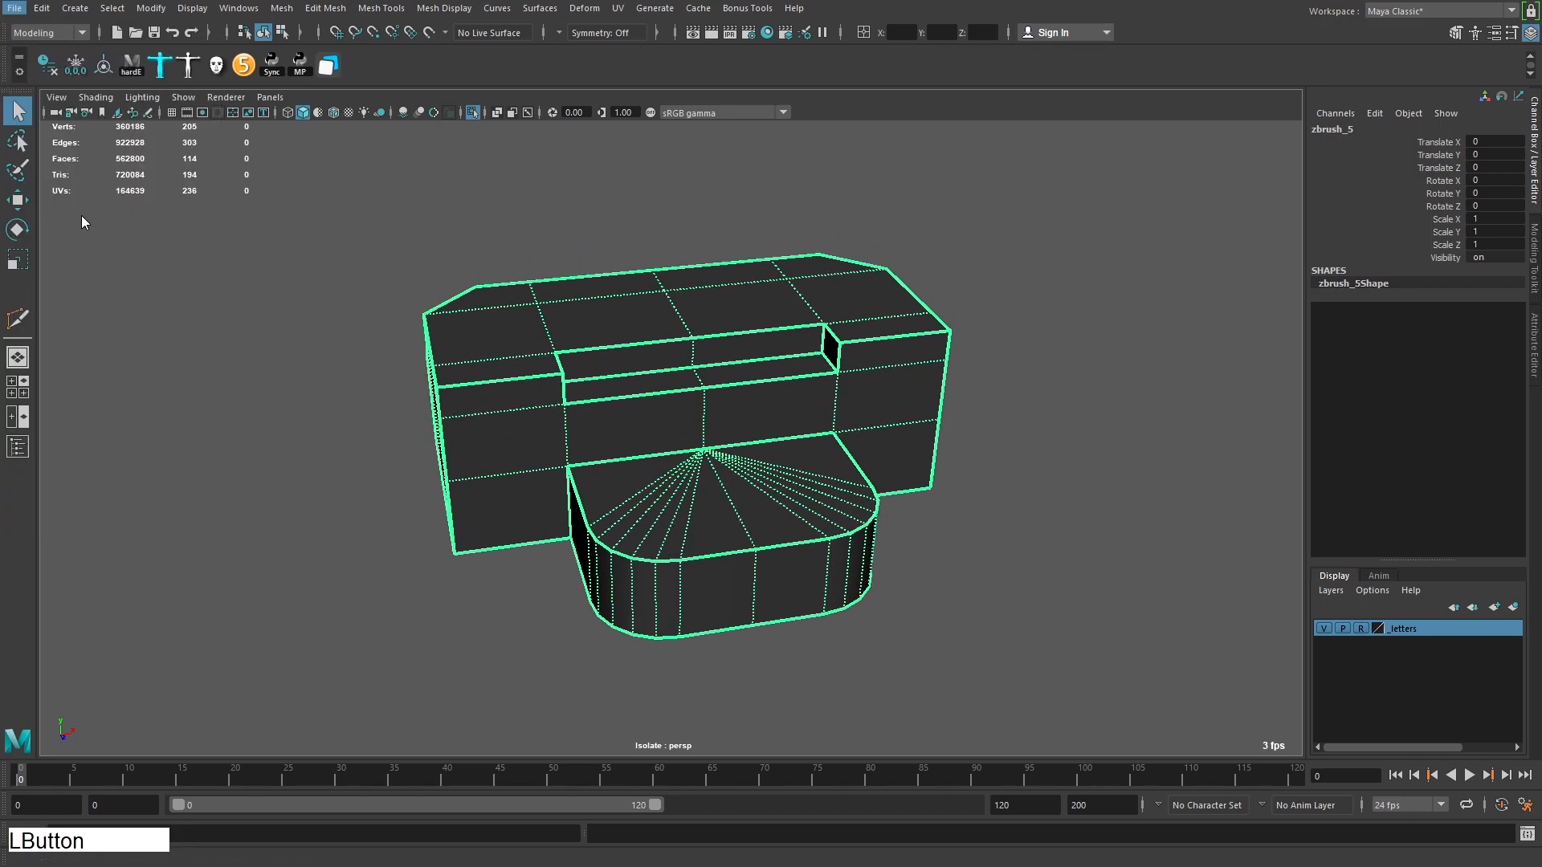
left_click(84, 218)
double_click(446, 276)
left_click(650, 476)
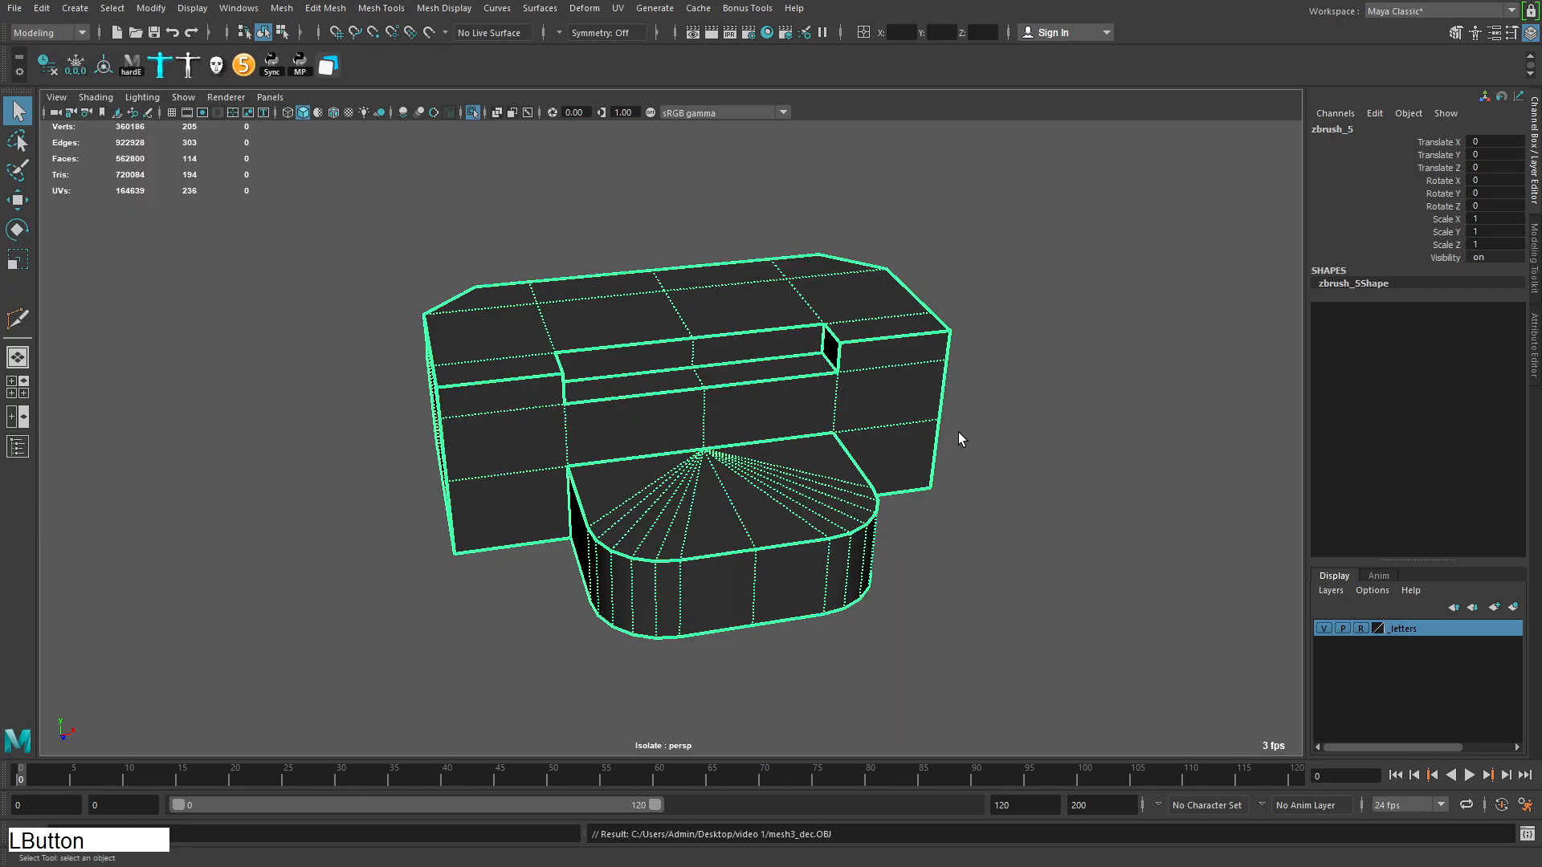
Switch to ZBrush and import mesh3_dec.OBJ from the video 1 folder, checking its wireframe
key("alt+Tab")
left_click(1402, 102)
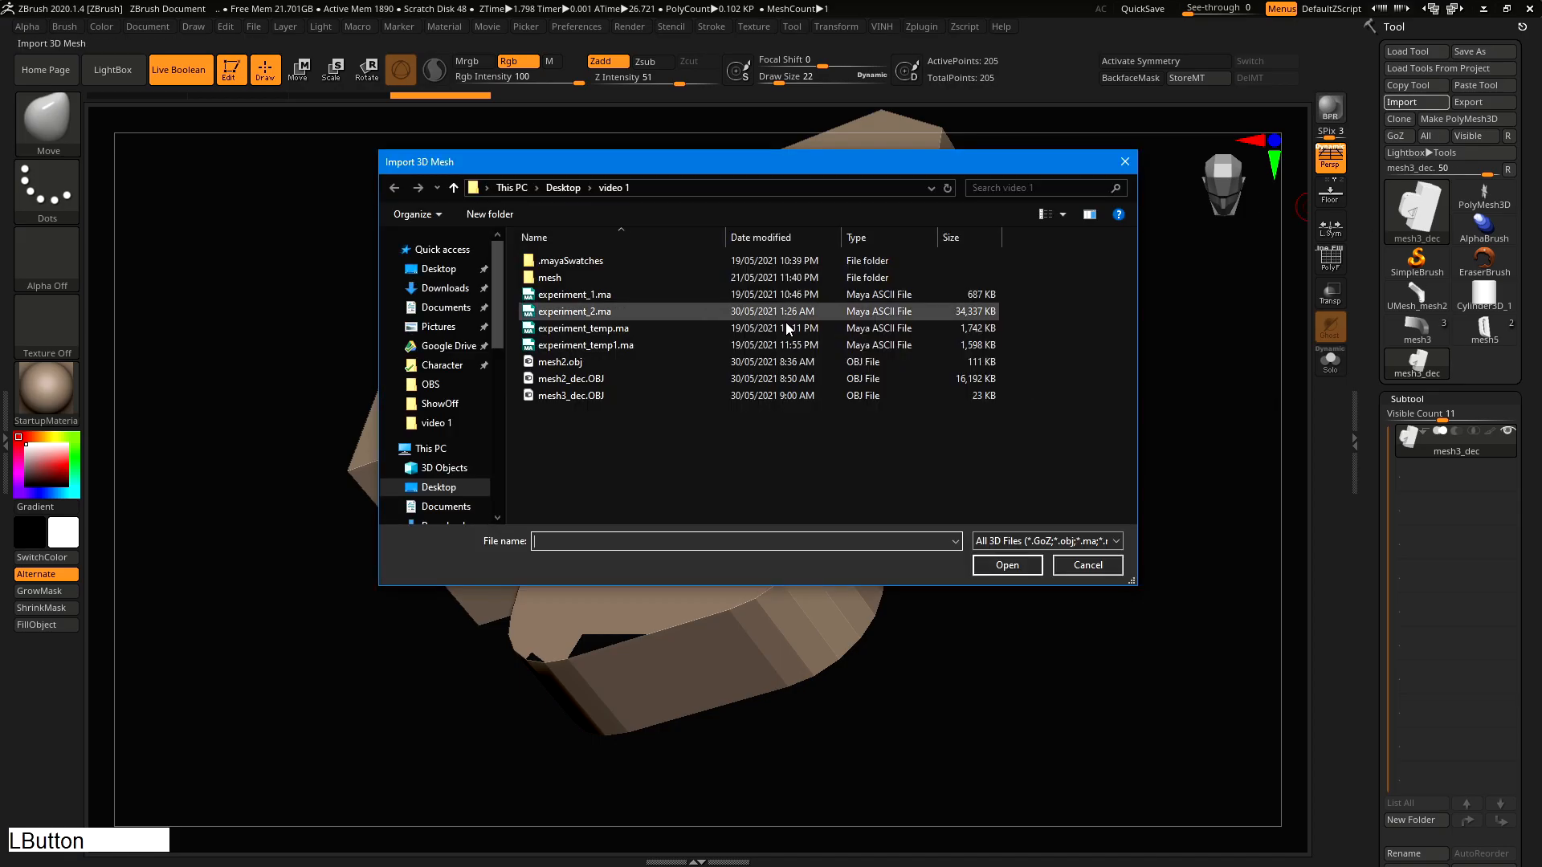
double_click(514, 316)
right_click_drag(771, 386, 753, 236)
key("shift+f")
key("shift+f")
right_click_drag(849, 316, 872, 405)
Crease the imported block's polygroup borders with Crease PG
key("shift+q")
left_click(836, 541)
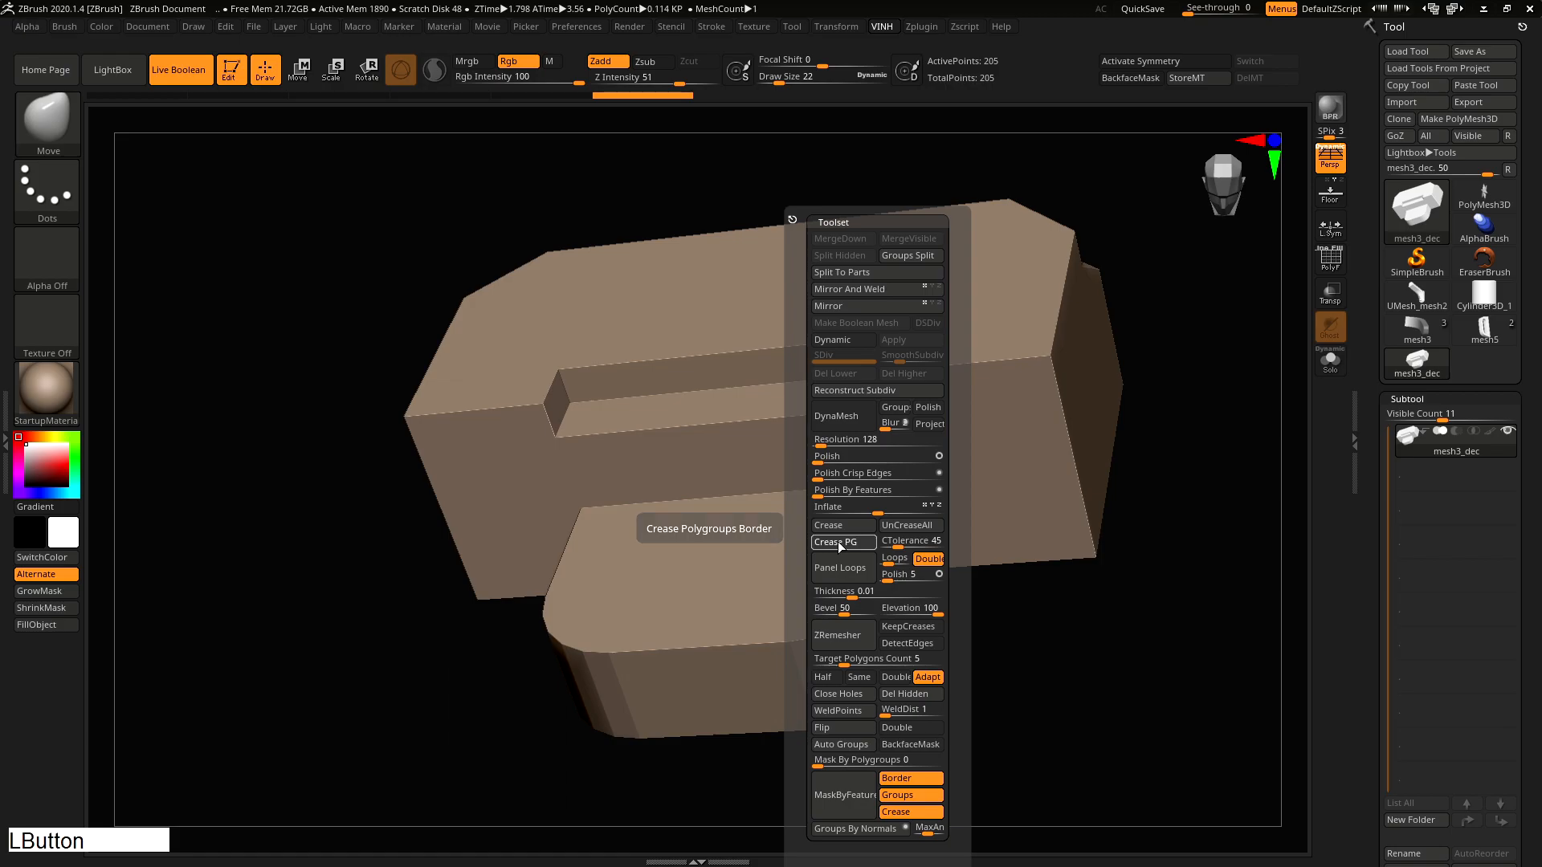
key("shift+f")
right_click_drag(947, 485, 1018, 371)
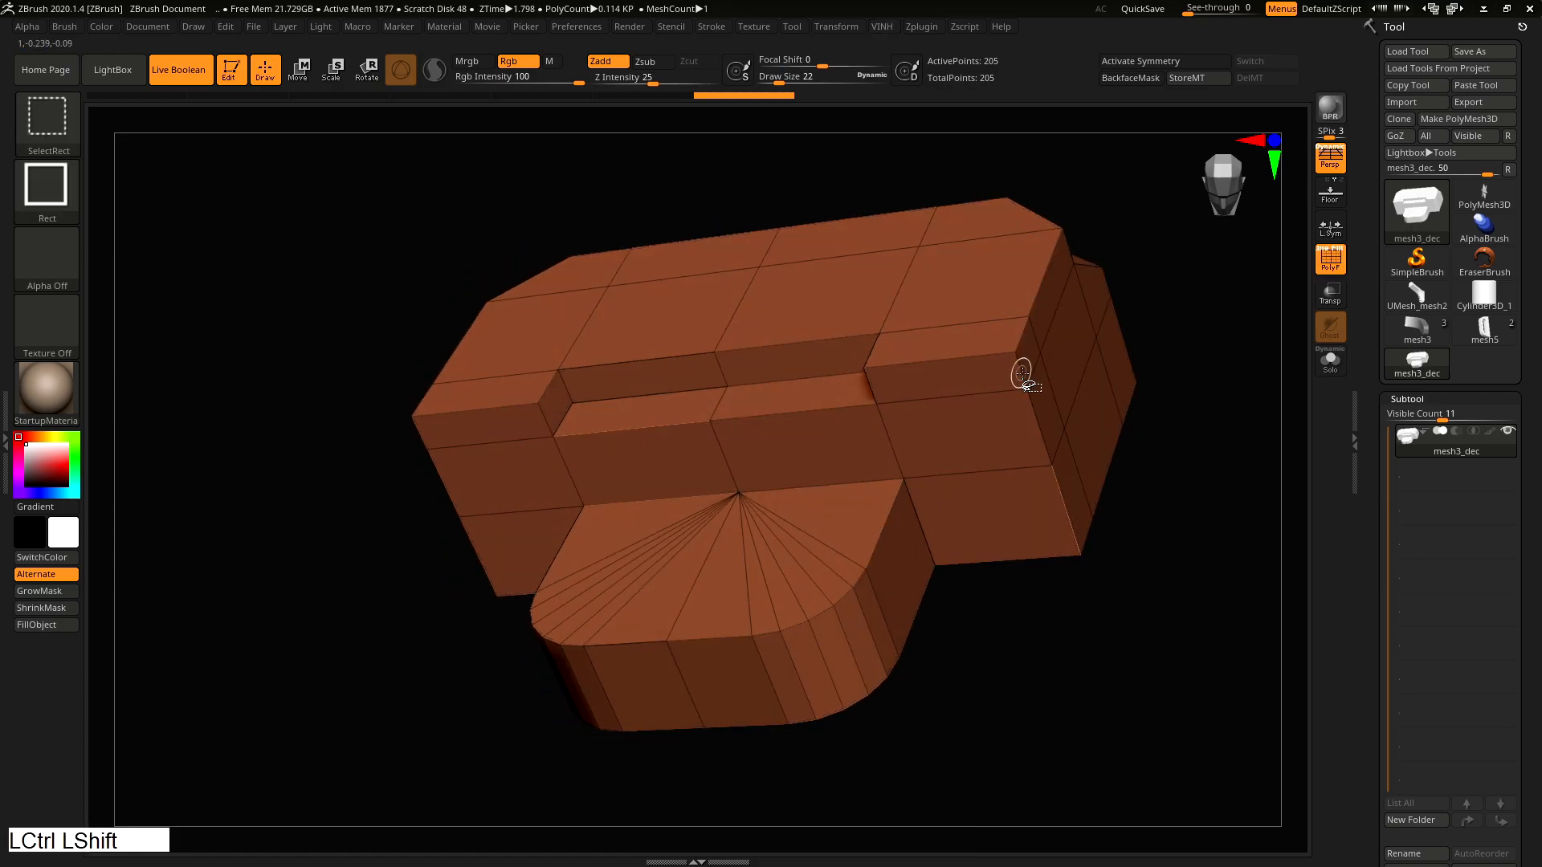
Weld the block's split points, turn on dynamic subdivision with smooth levels and inspect the smoothed tab
key("shift+q")
left_click(949, 712)
left_click(865, 340)
left_click(918, 354)
key("shift+f")
right_click_drag(803, 498, 839, 456)
key("shift+q")
right_click_drag(934, 410, 1033, 457, "alt")
key("shift+f")
key("shift+f")
right_click_drag(816, 395, 898, 306)
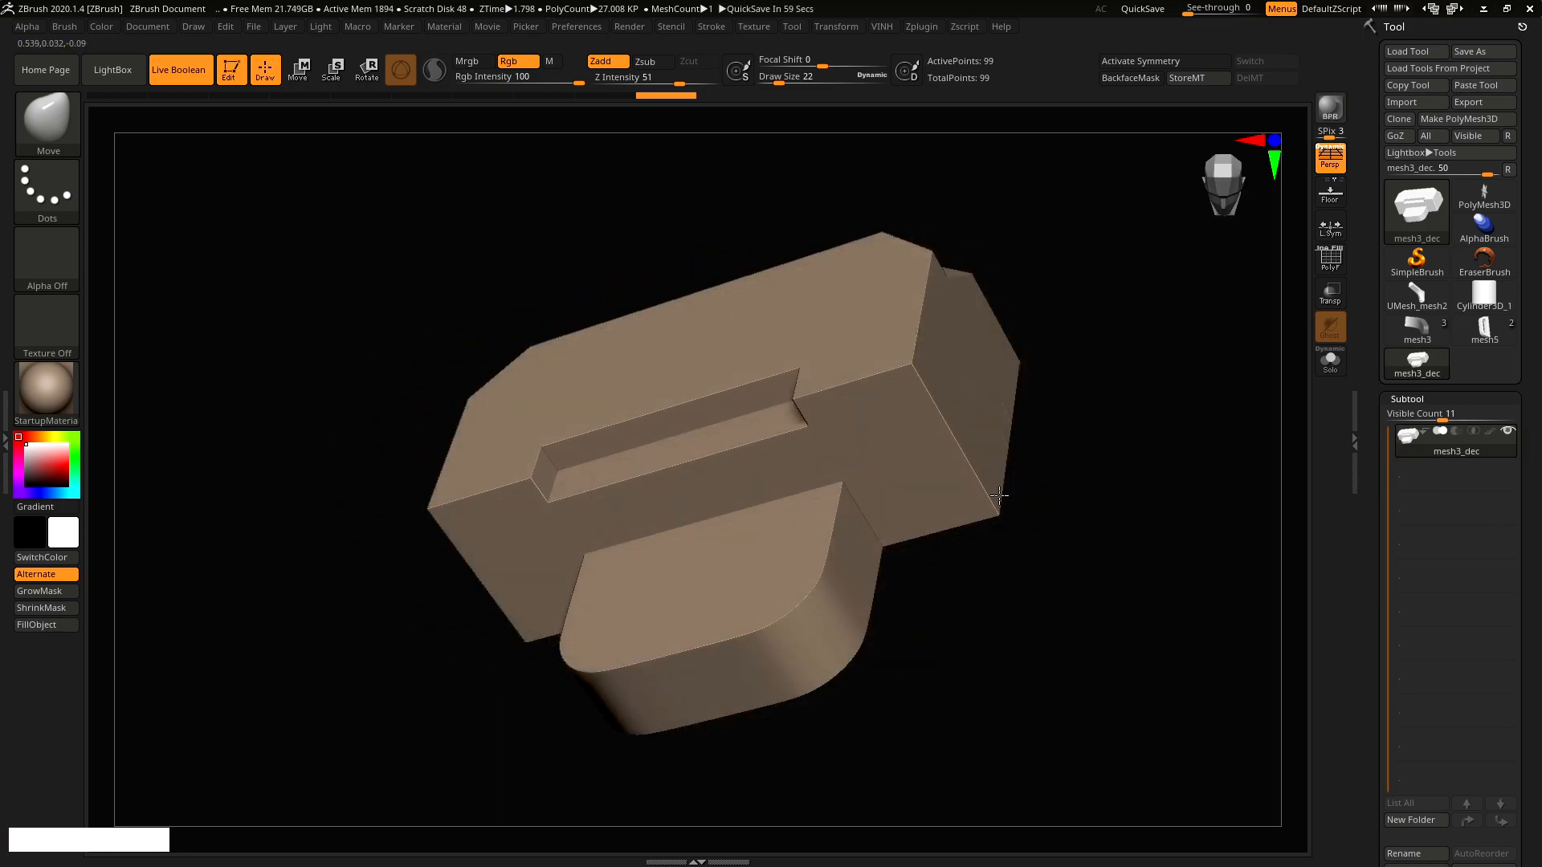
Try converting the dynamically subdivided block to a DynaMesh at resolution 1176
key("shift+q")
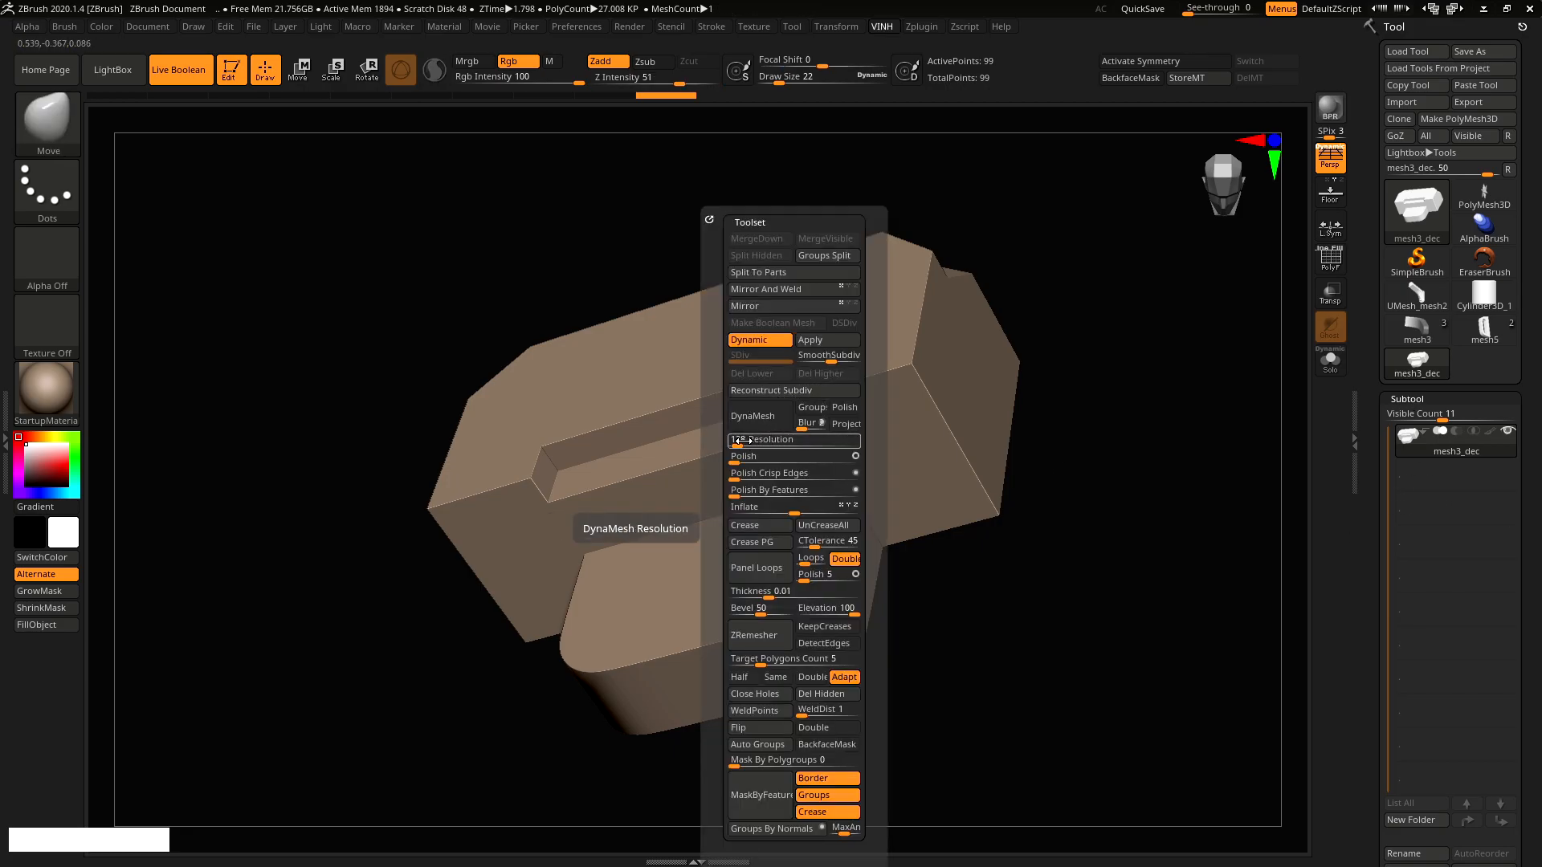
left_click(753, 415)
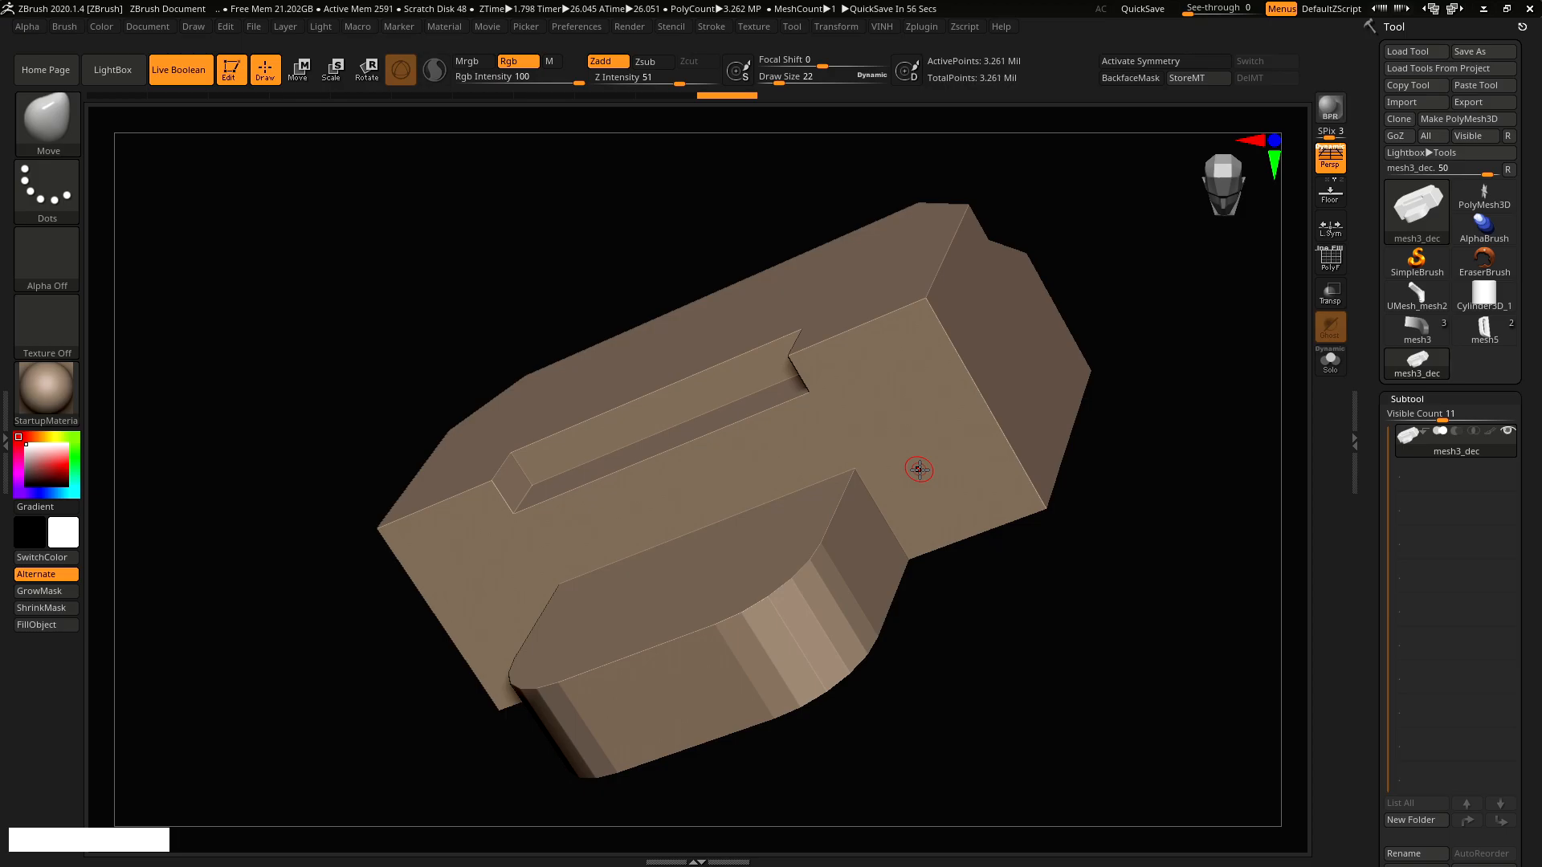
right_click_drag(919, 470, 902, 441)
key("shift+f")
key("shift+q")
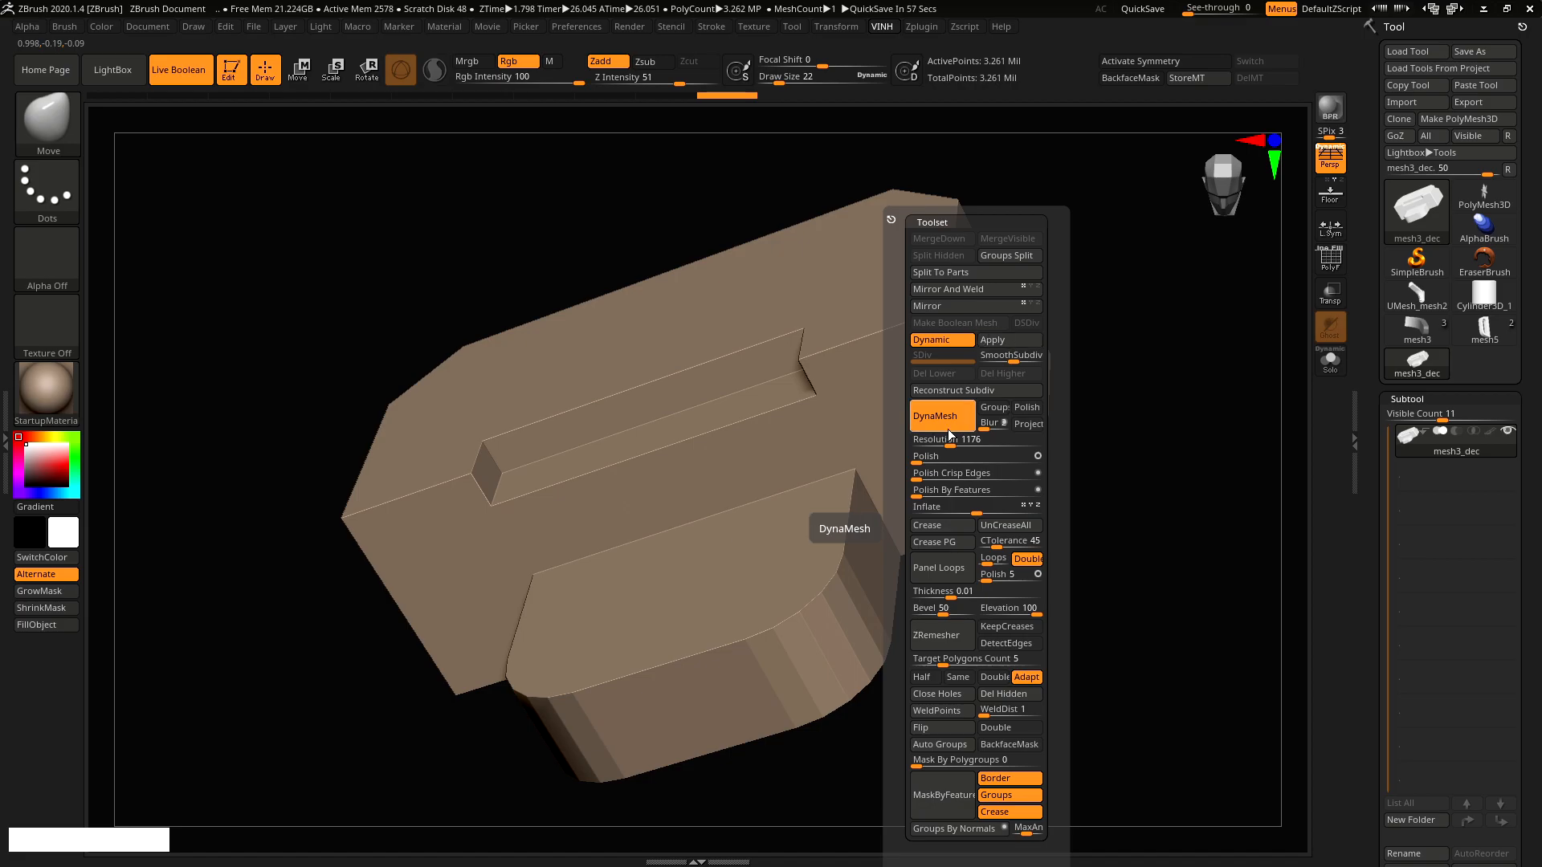
key("shift+f")
key("shift+f")
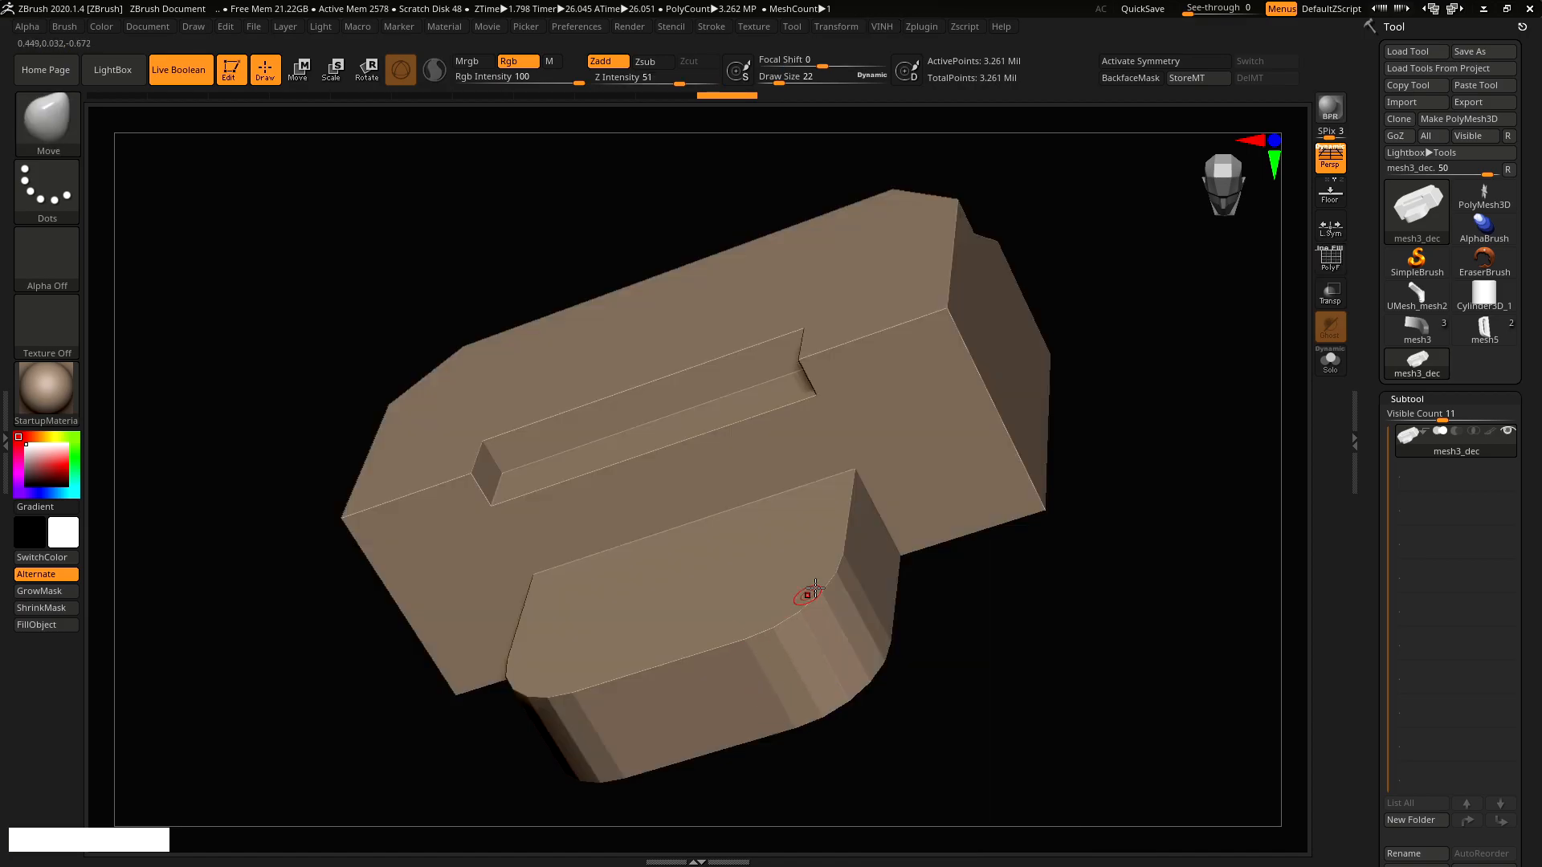
Try setting the DynaMesh block's SmoothSubdiv level to 4
key("shift+q")
left_click(664, 617)
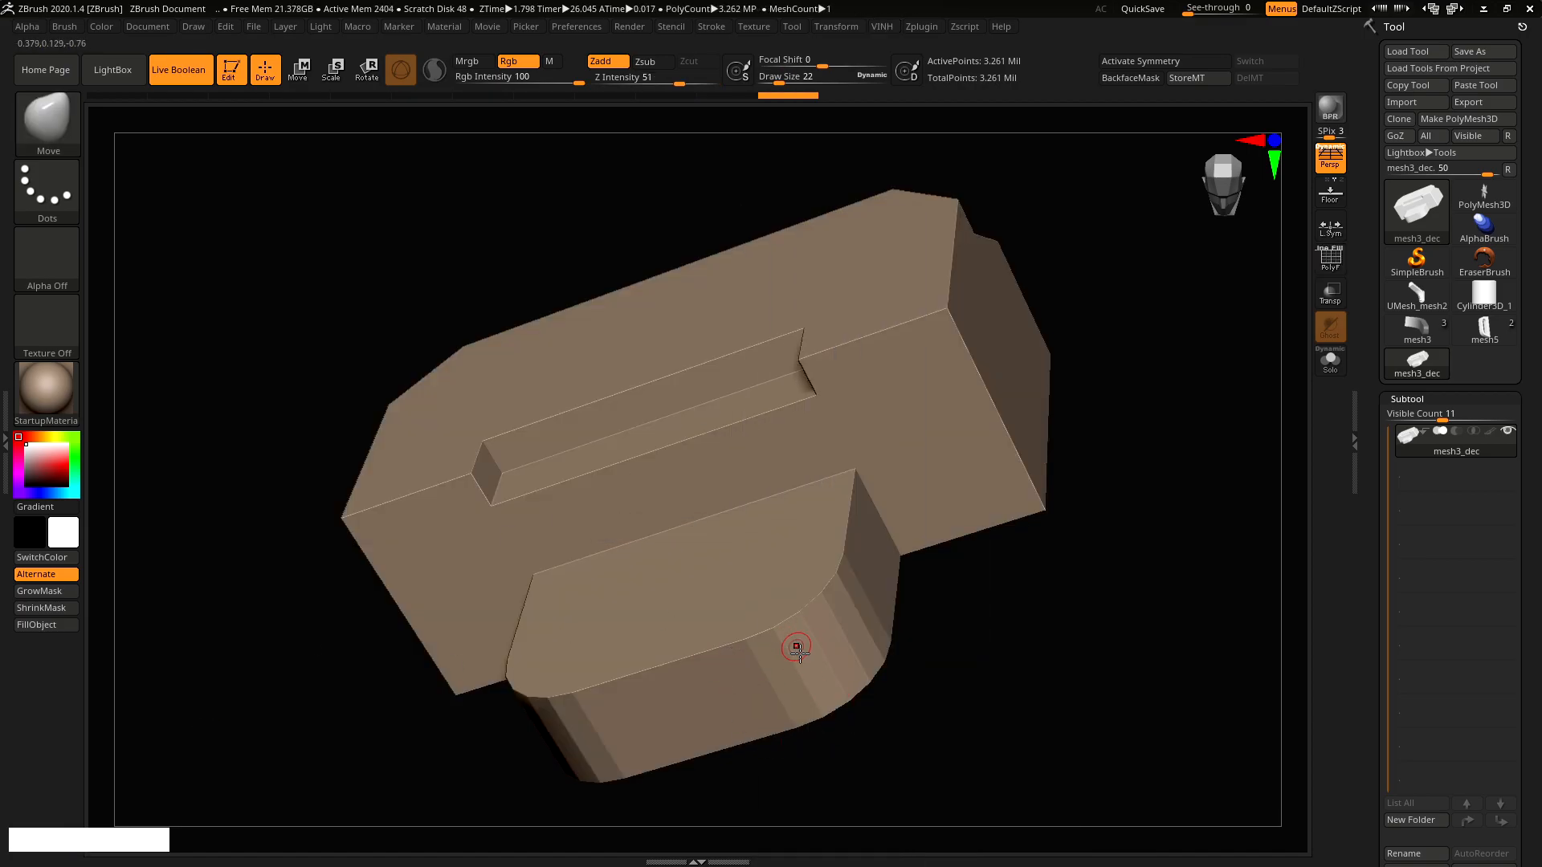
key("shift+q")
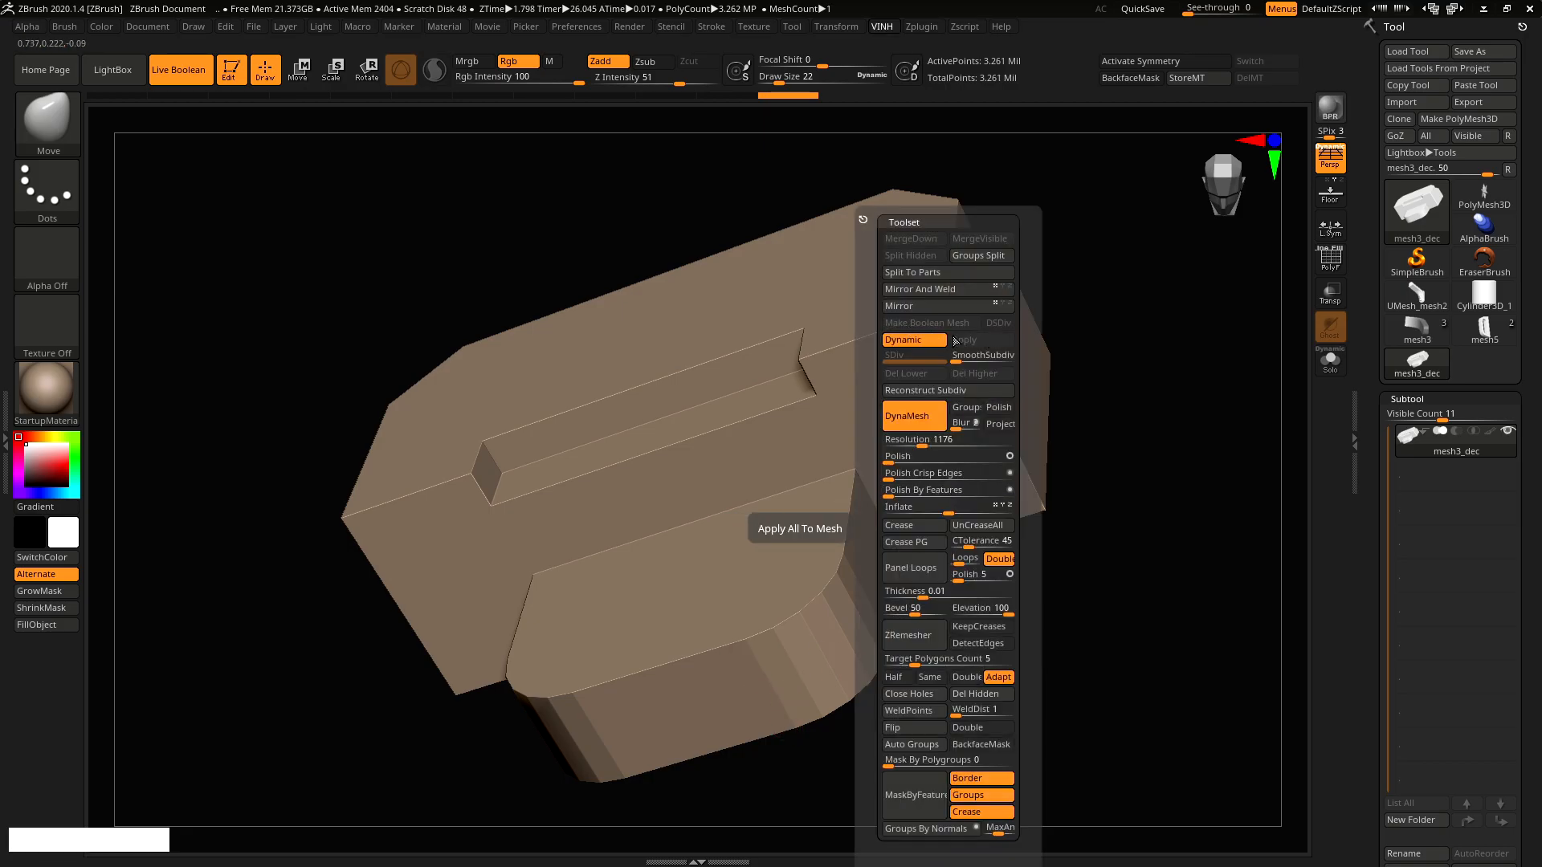
left_click(982, 360)
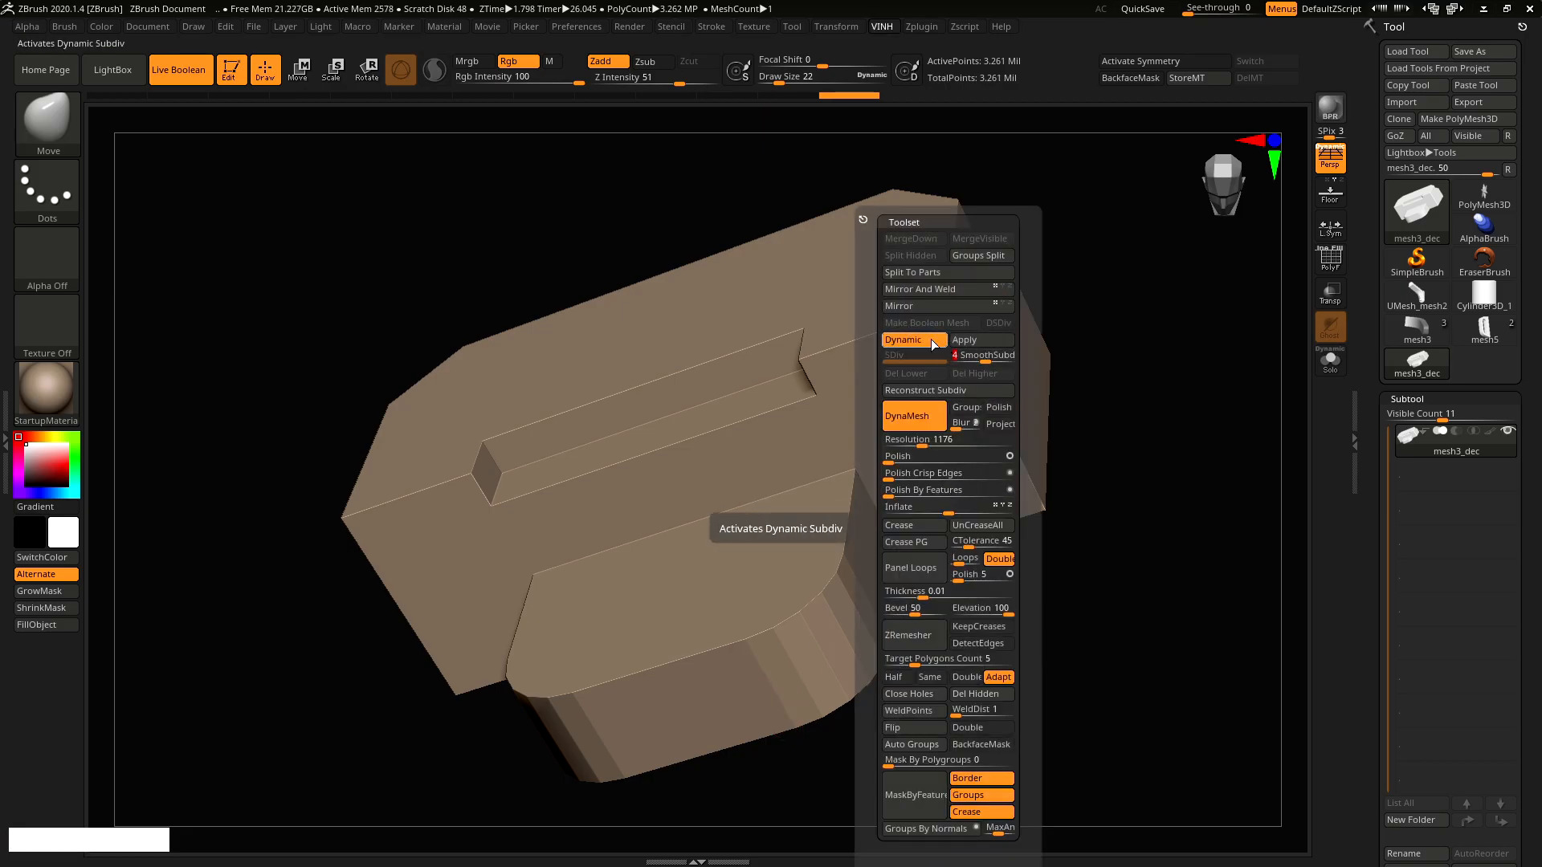
Undo the DynaMesh conversion and return to the welded low-poly block
key("ctrl+z")
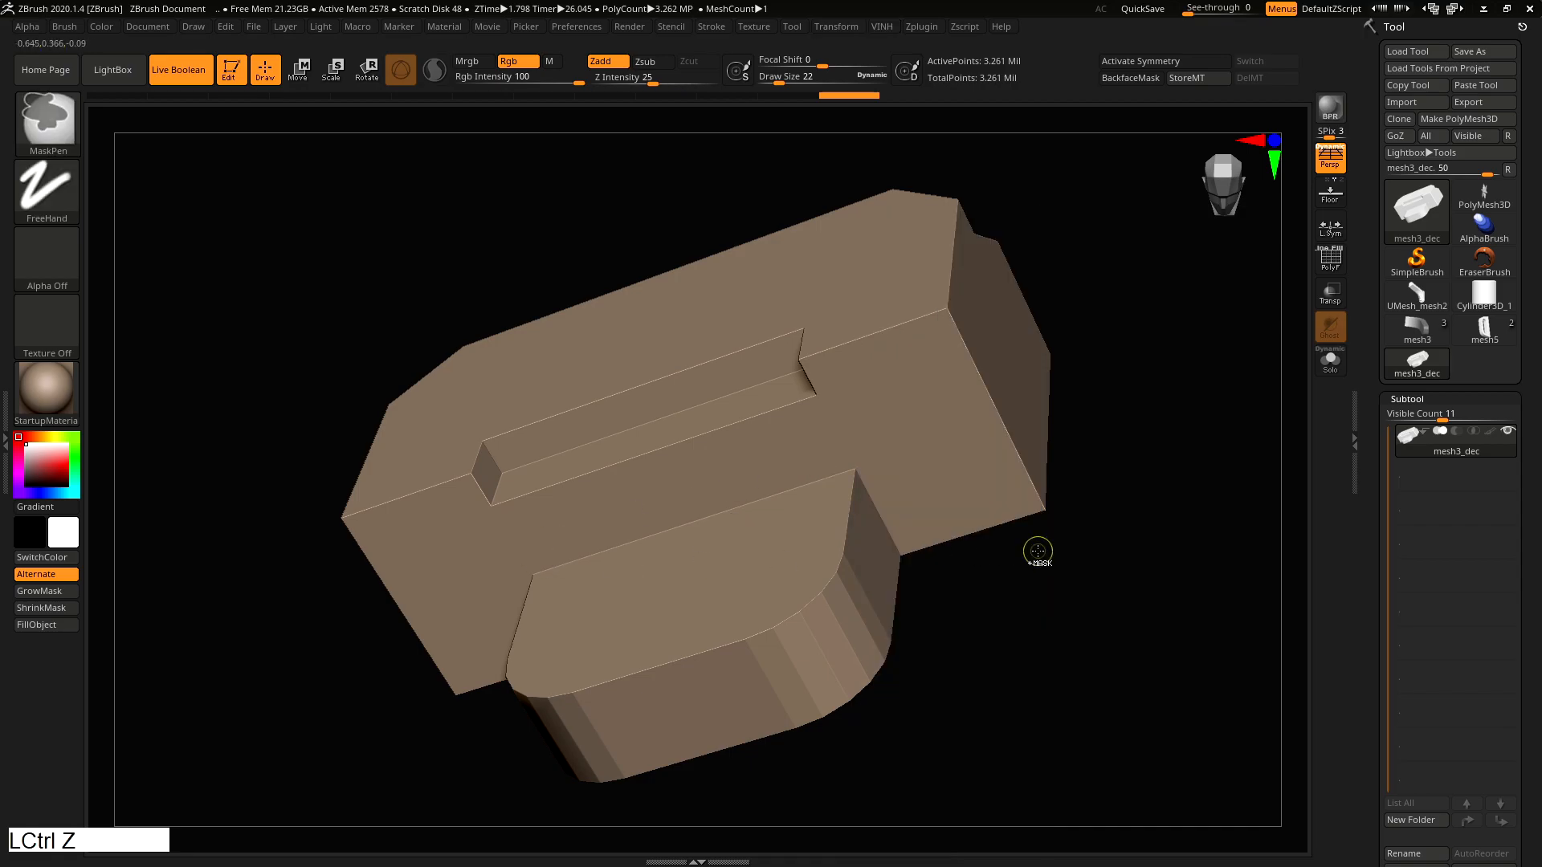
key("shift+f")
key("ctrl+z")
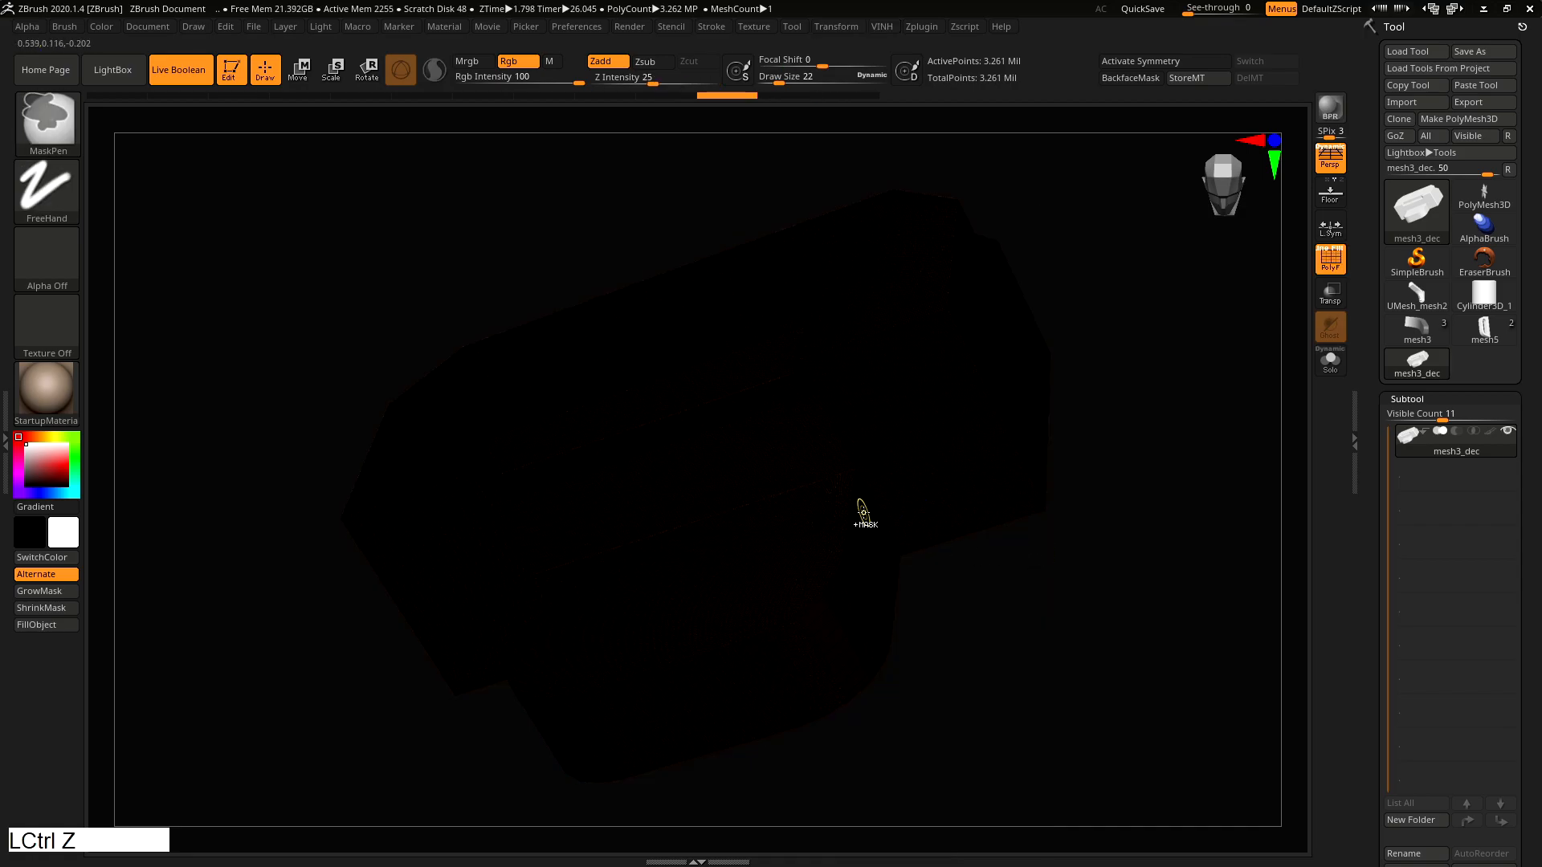
key("ctrl+z")
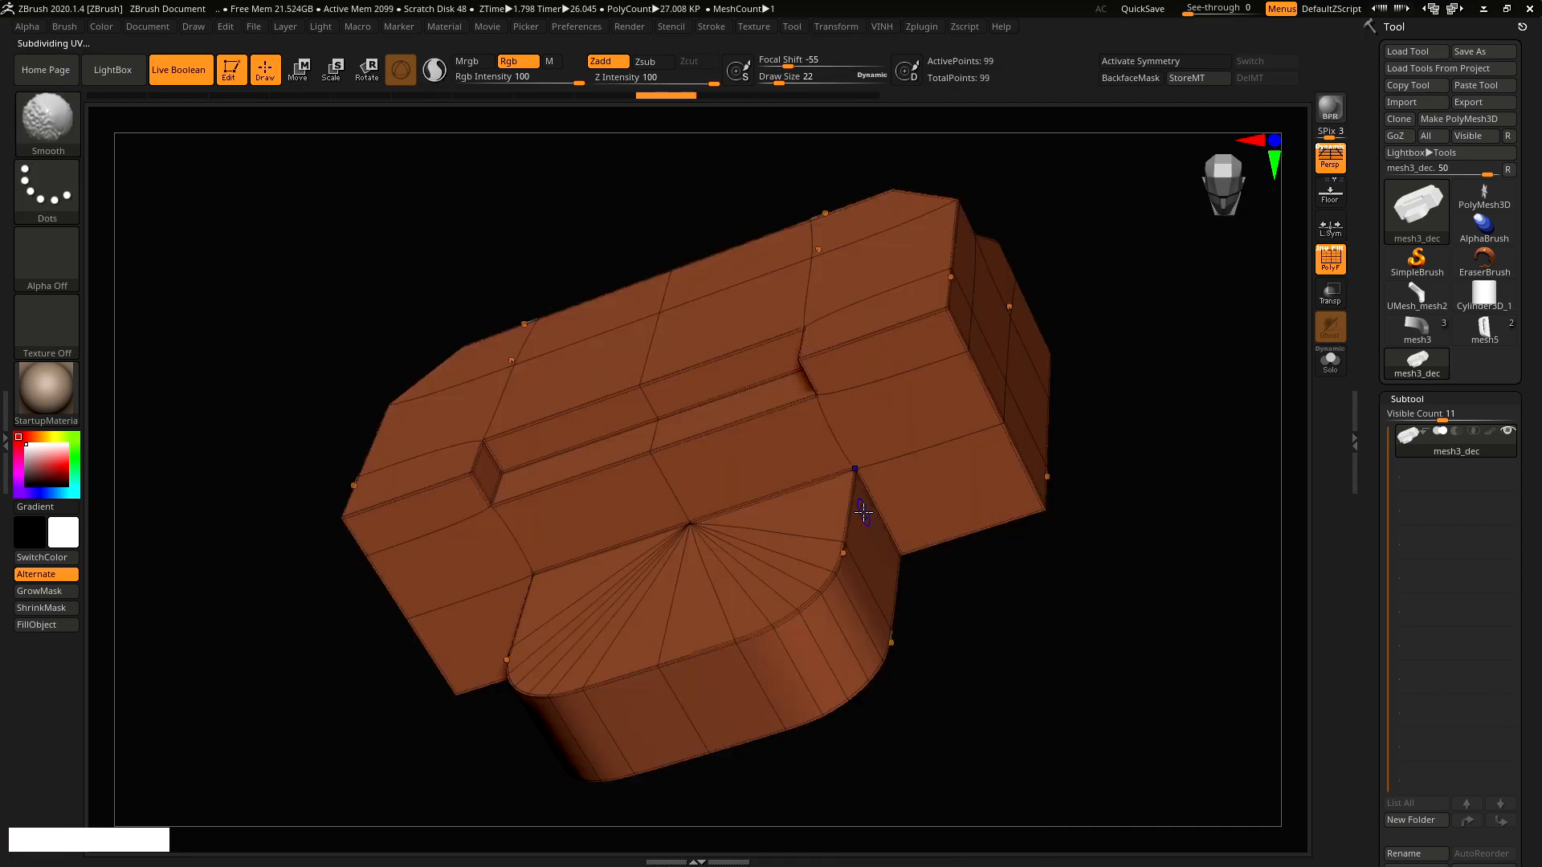
Apply the dynamic subdivision to the mesh, and convert the block to a DynaMesh at resolution 1368 without freezing subdivision levels
key("shift+f")
key("shift+q")
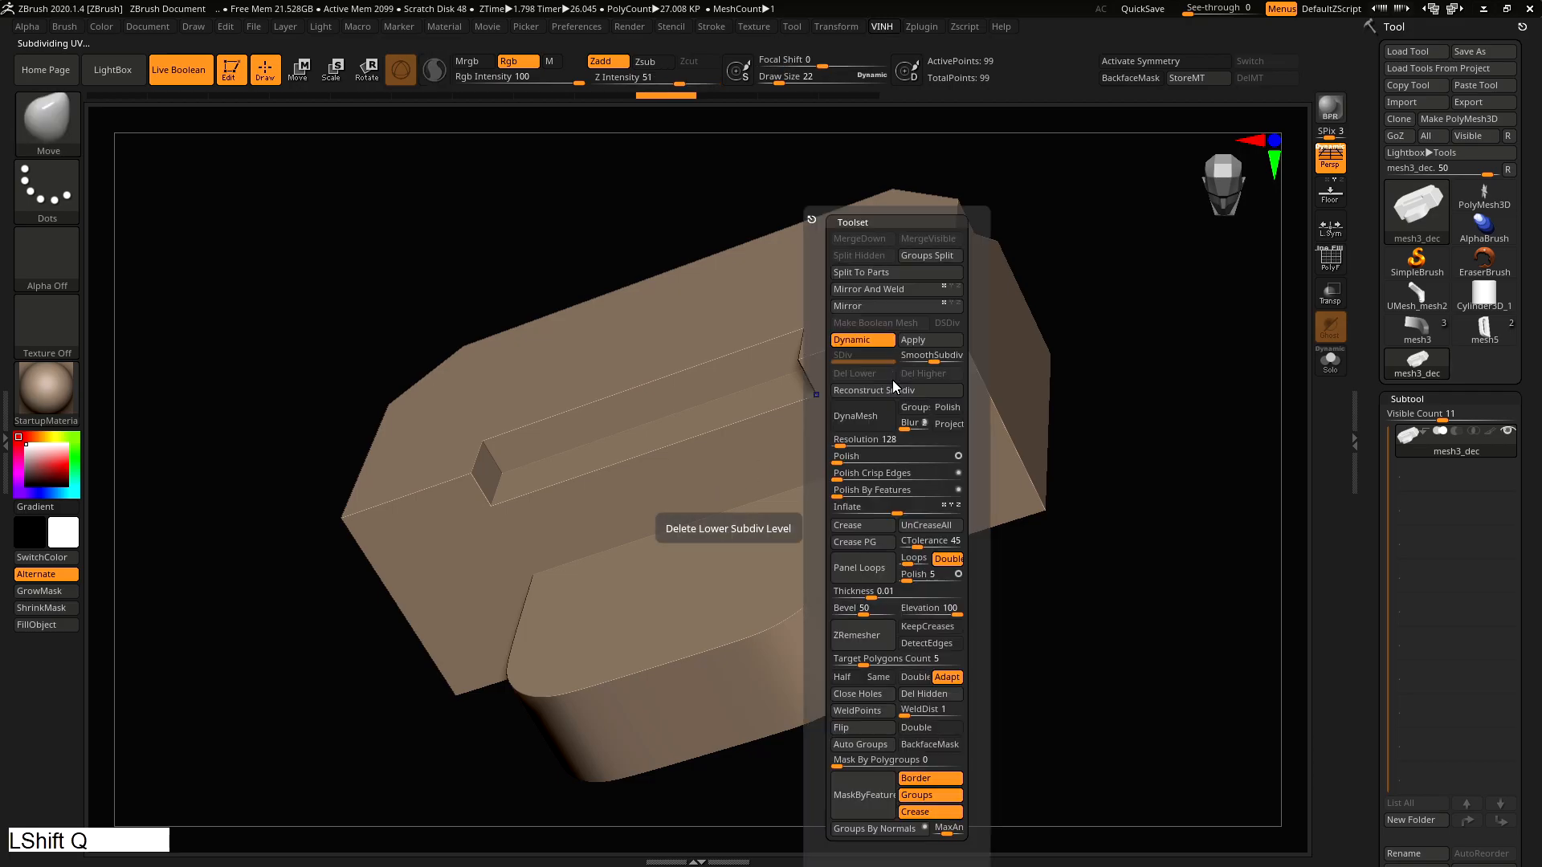
left_click(935, 342)
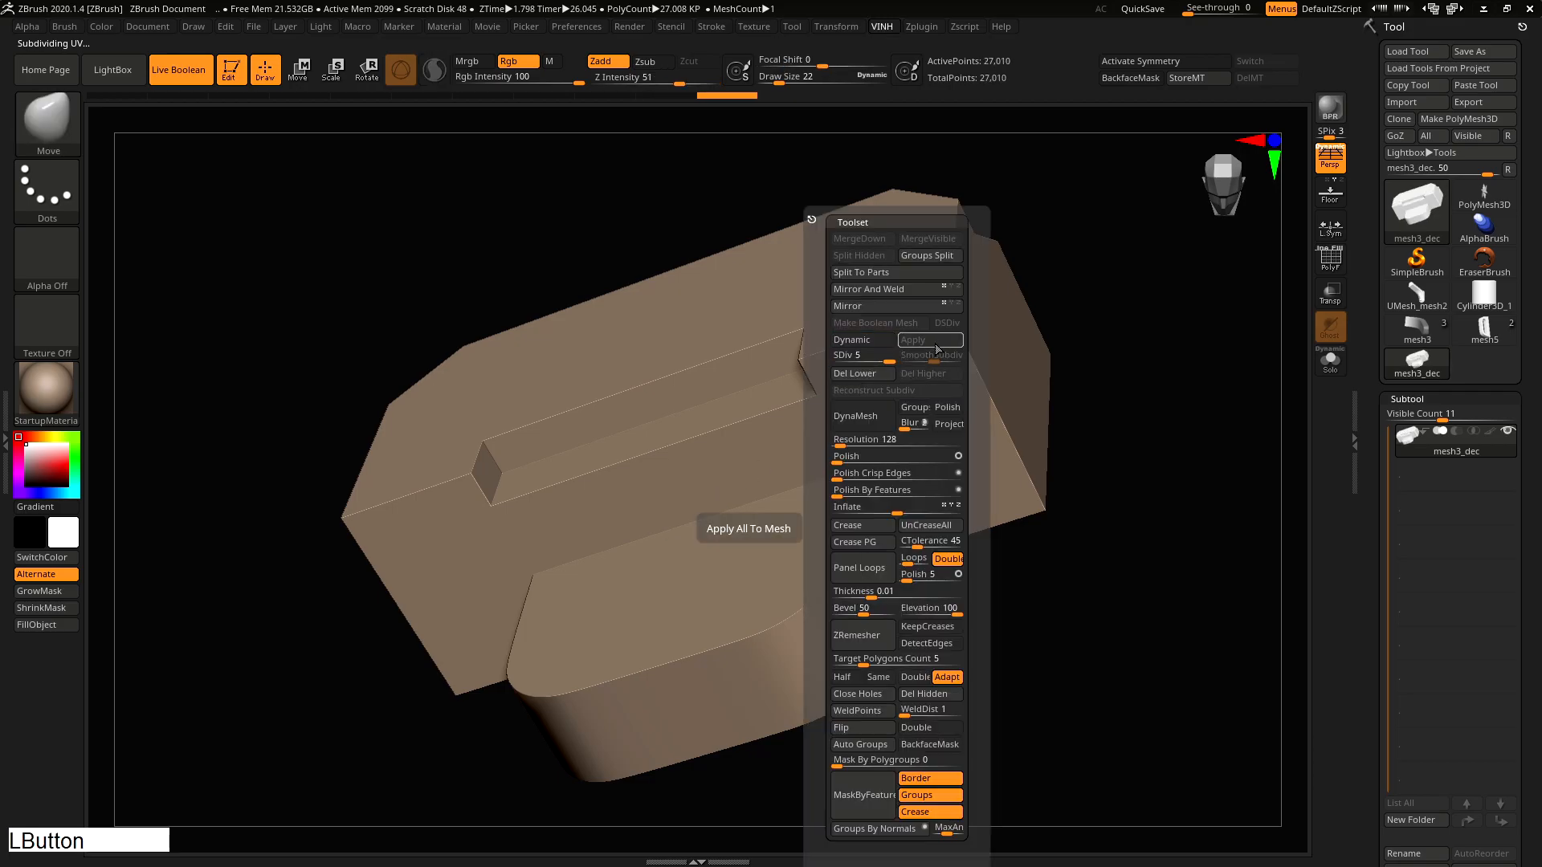
left_click(856, 416)
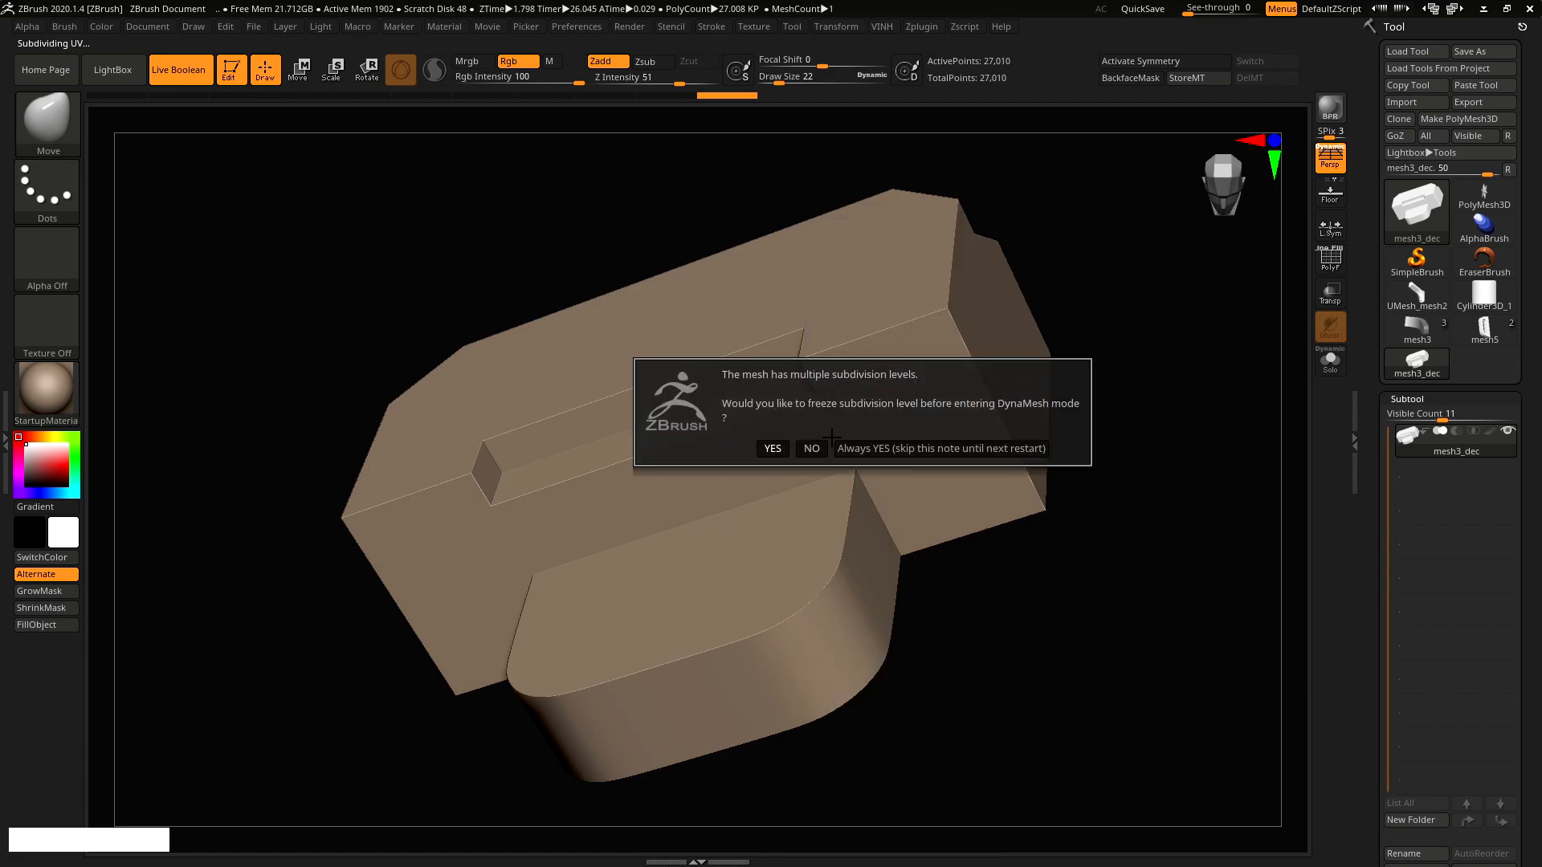
left_click(812, 448)
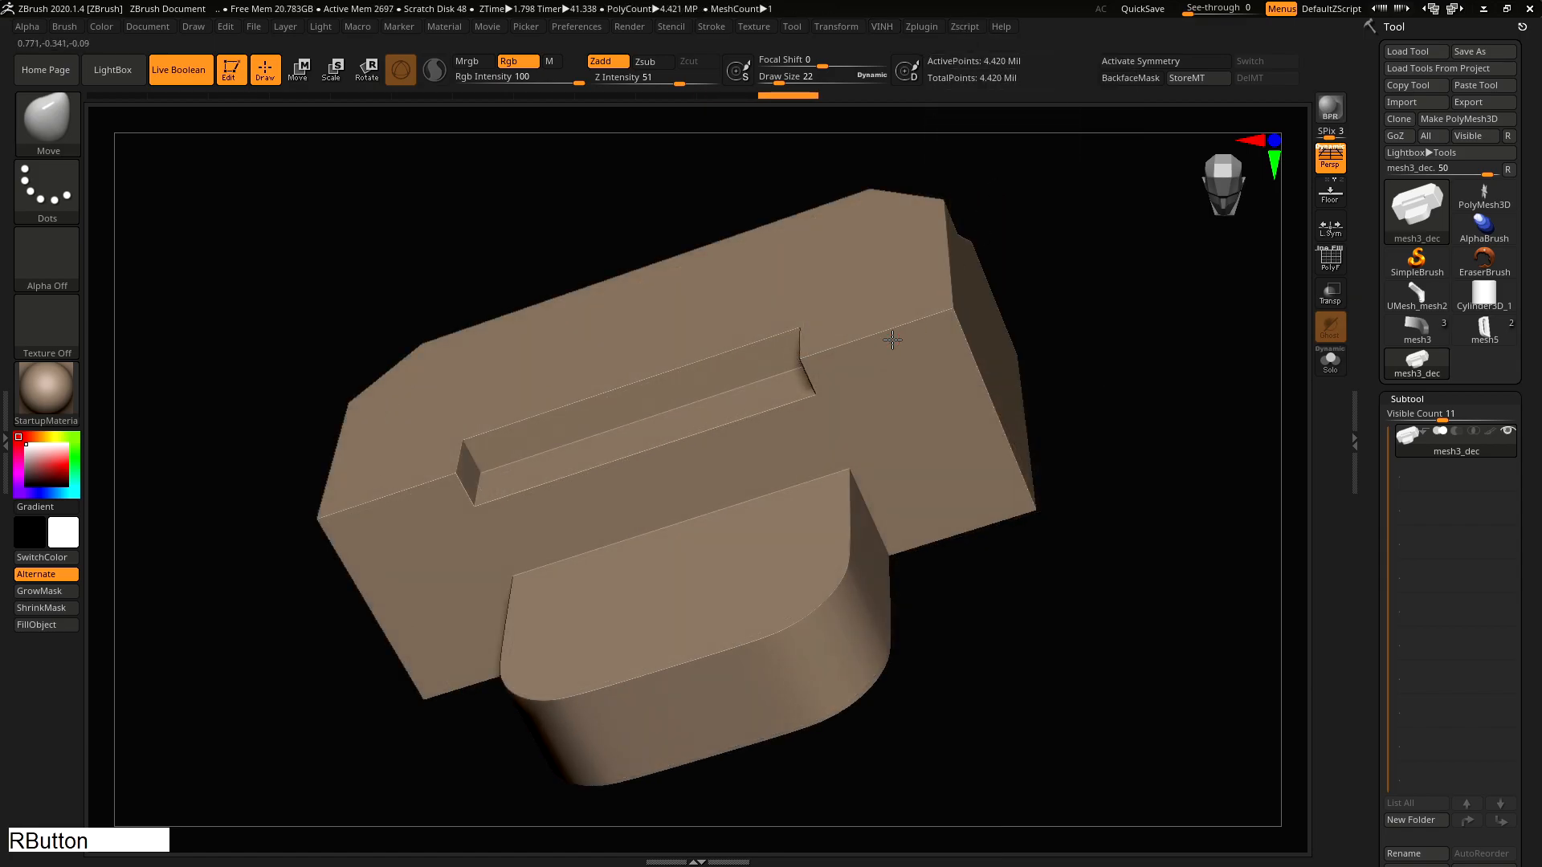
right_click_drag(891, 337, 903, 338)
key("shift+f")
key("shift+f")
Round the DynaMesh block's edges with repeated Polish Crisp Edges passes, starting at 39 after switching the polish mode
key("shift+q")
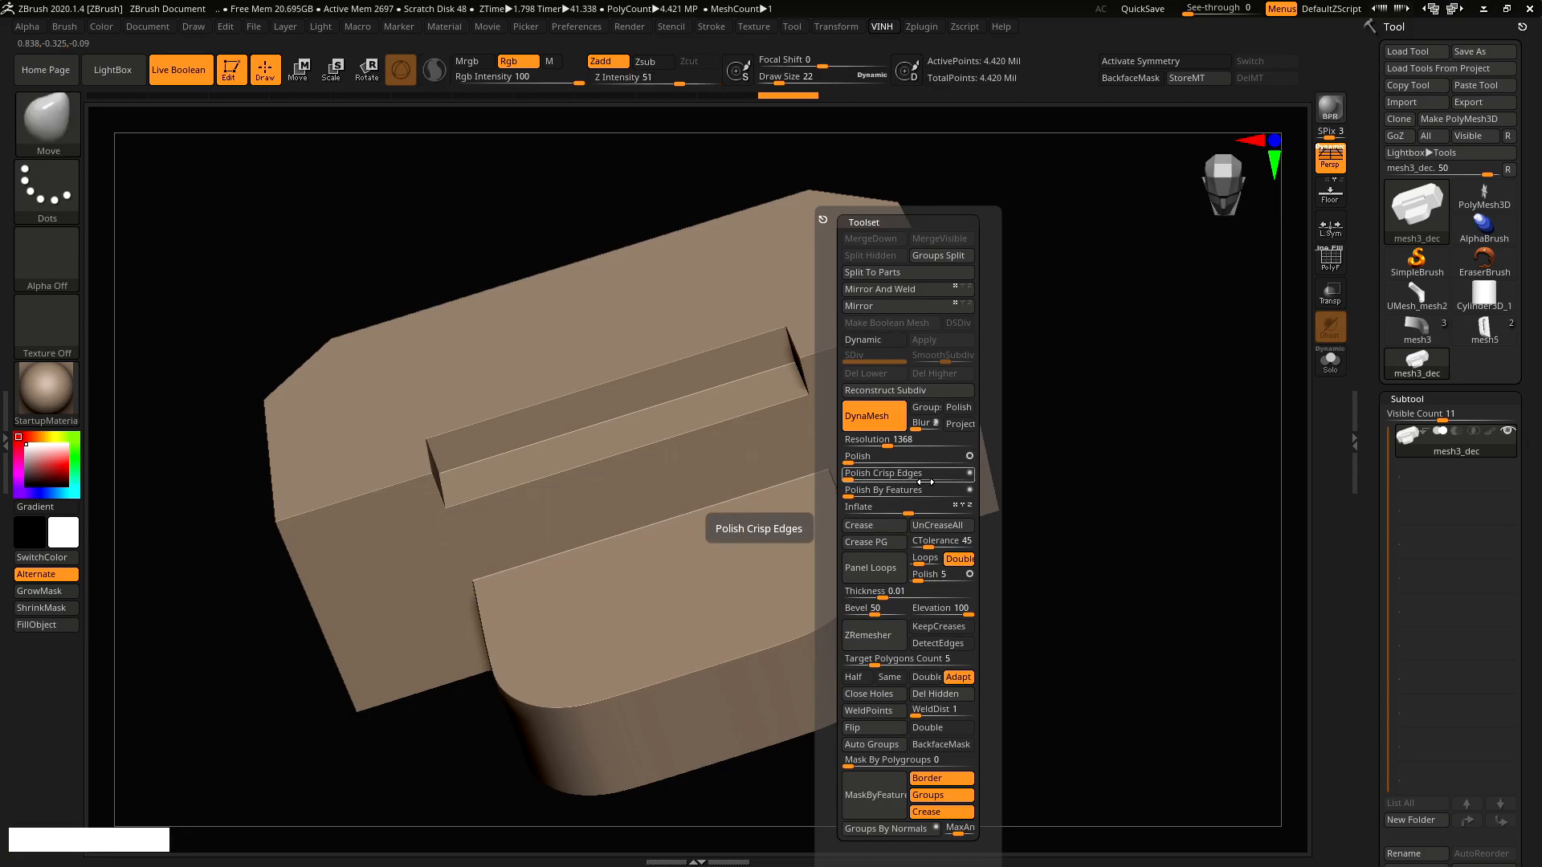
left_click(970, 473)
left_click_drag(848, 480, 898, 479)
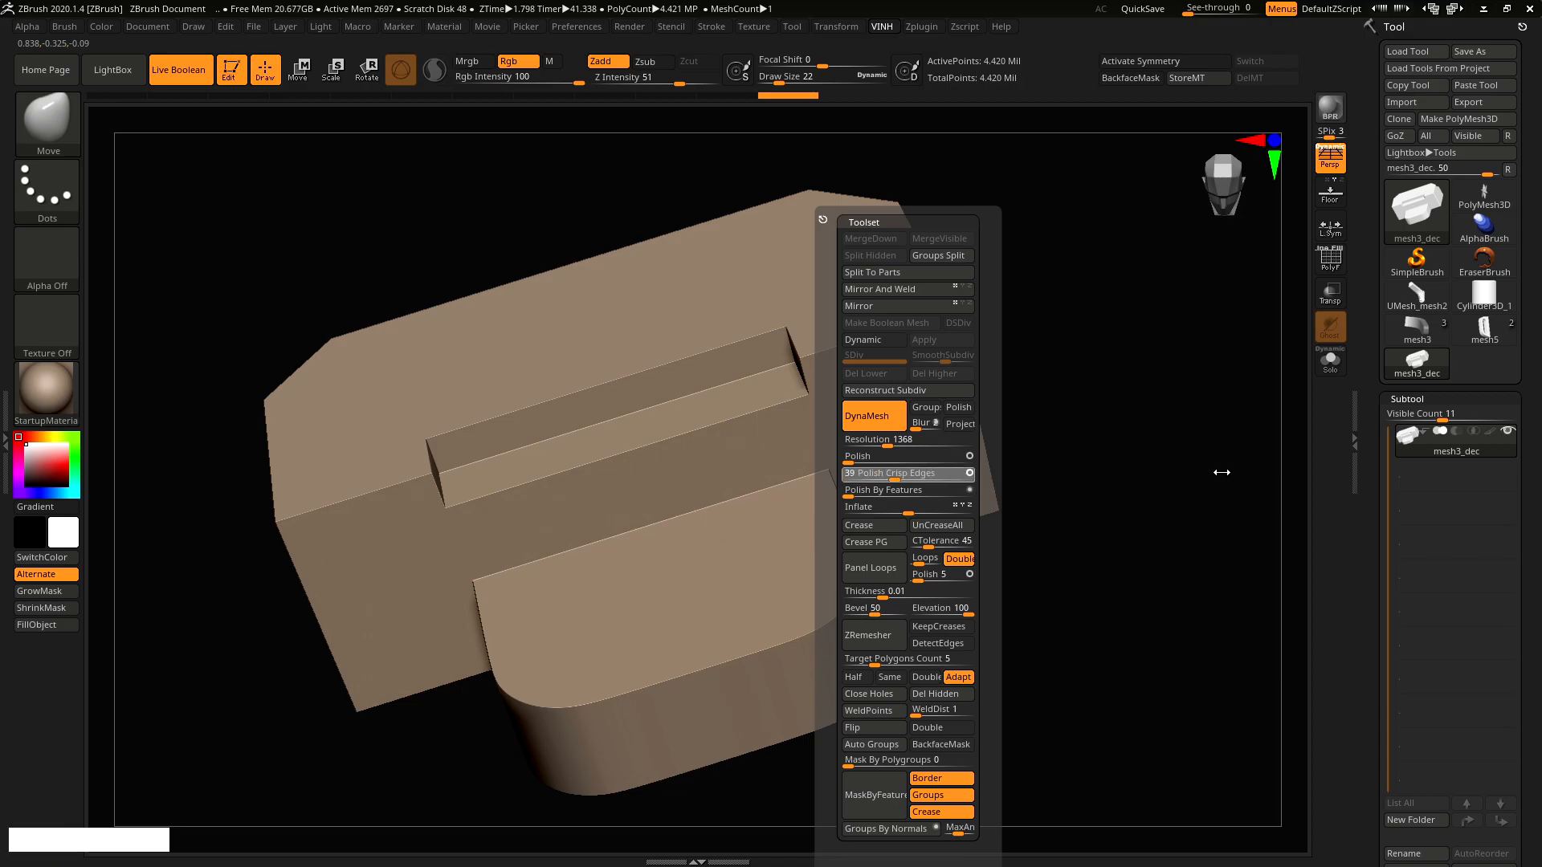
right_click_drag(676, 404, 845, 412)
key("shift+q")
left_click_drag(802, 475, 925, 501)
key("shift+q")
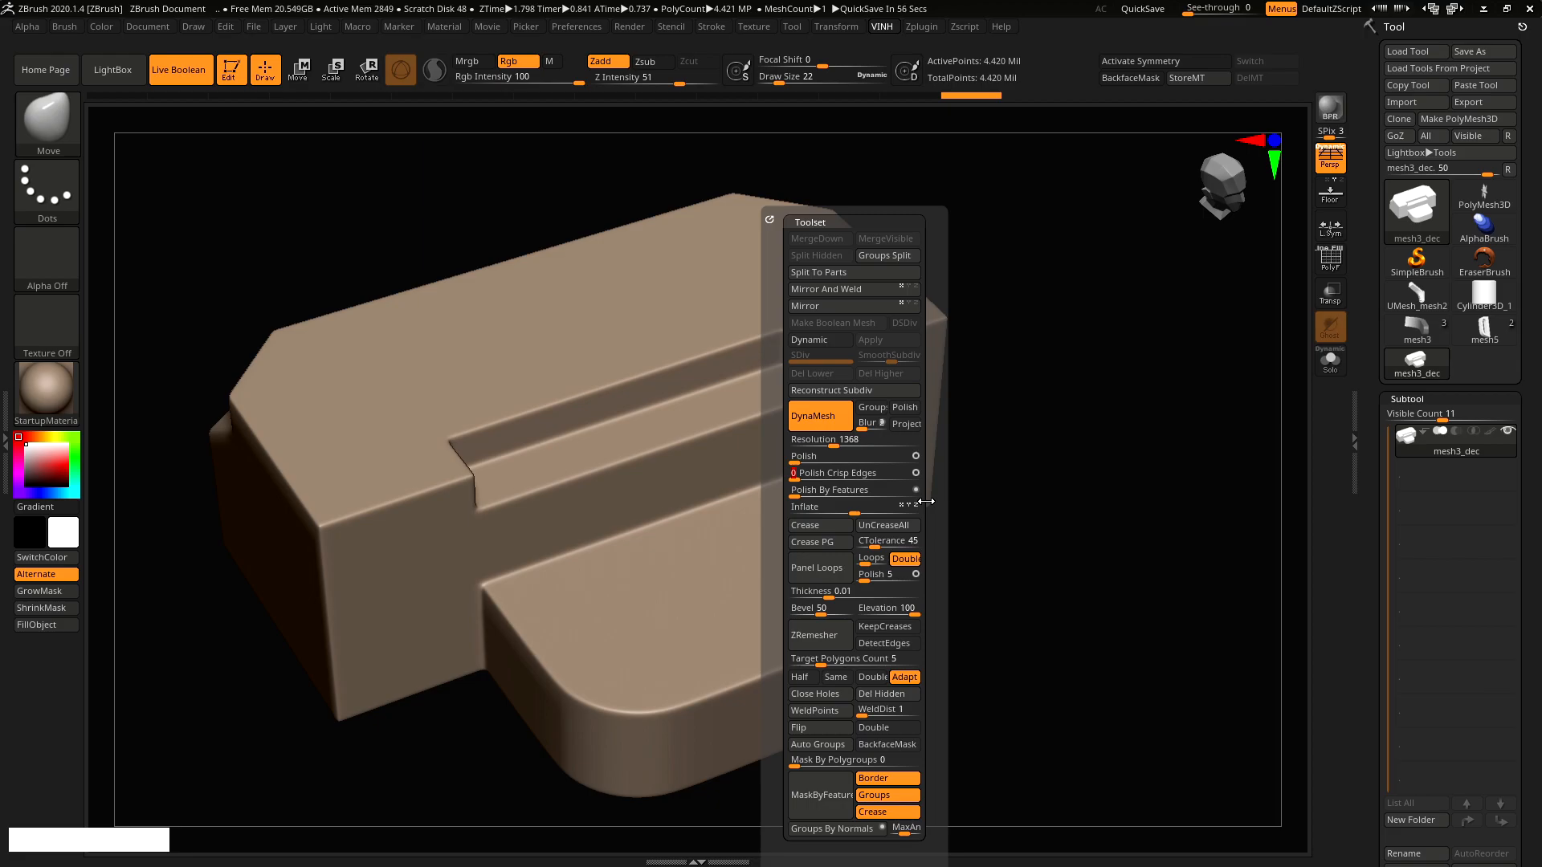
right_click_drag(754, 397, 654, 364)
right_click_drag(835, 375, 913, 363, "alt")
key("shift+f")
Decimate the polished block to 4% with Decimation Master and check its shading and wireframe
left_click(962, 26)
left_click(921, 26)
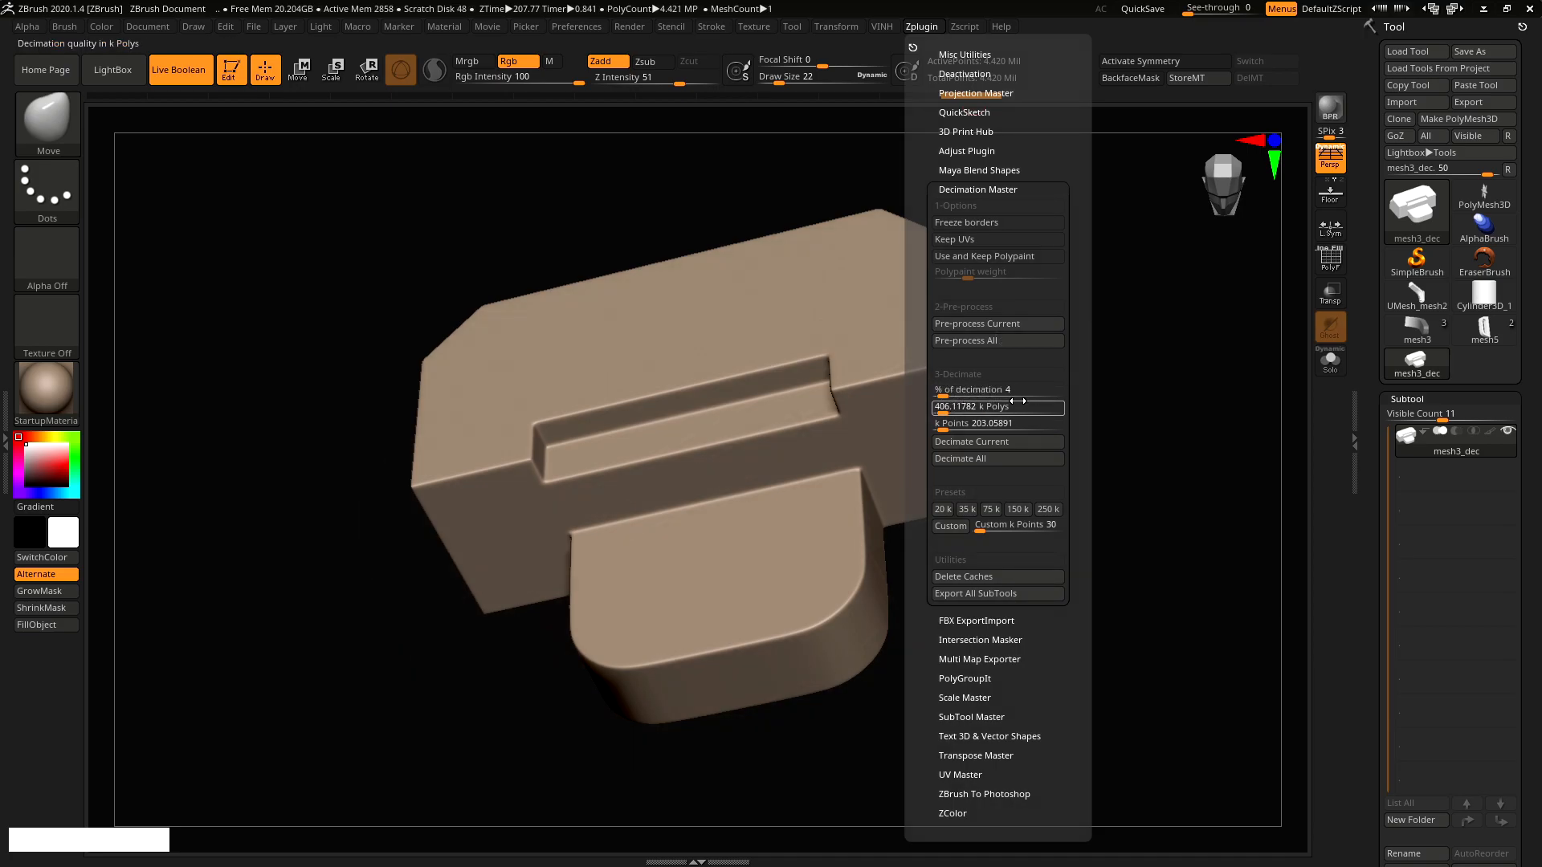
left_click(993, 442)
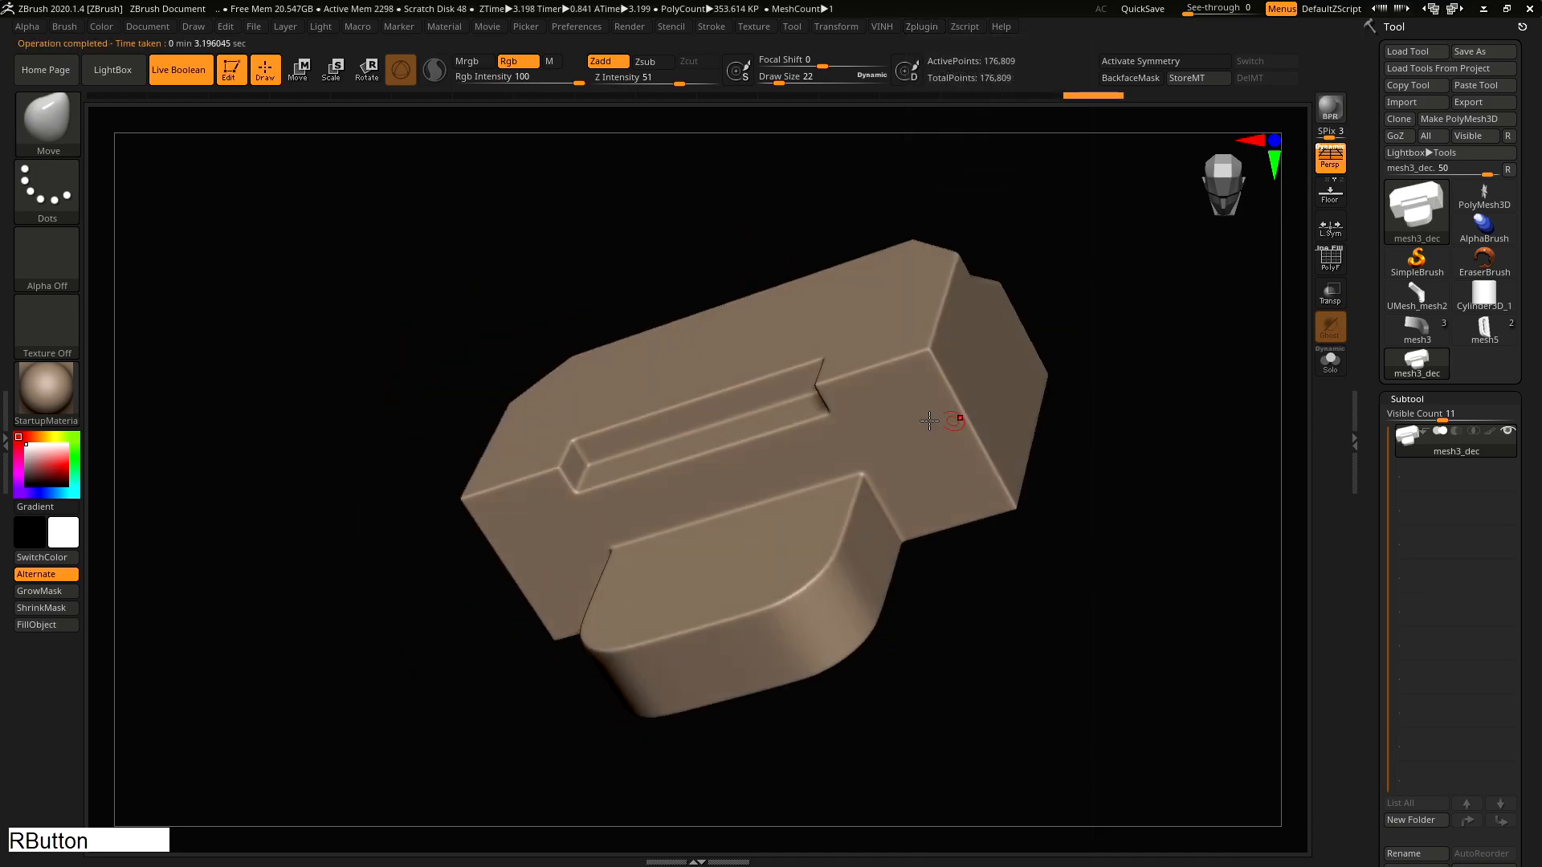
key("shift+f")
right_click_drag(950, 420, 867, 433)
key("shift+f")
key("shift+f")
key("shift+f")
right_click_drag(1111, 344, 1108, 324, "alt")
Make mesh3_dec the active tool again and export the decimated block
left_click(1488, 87)
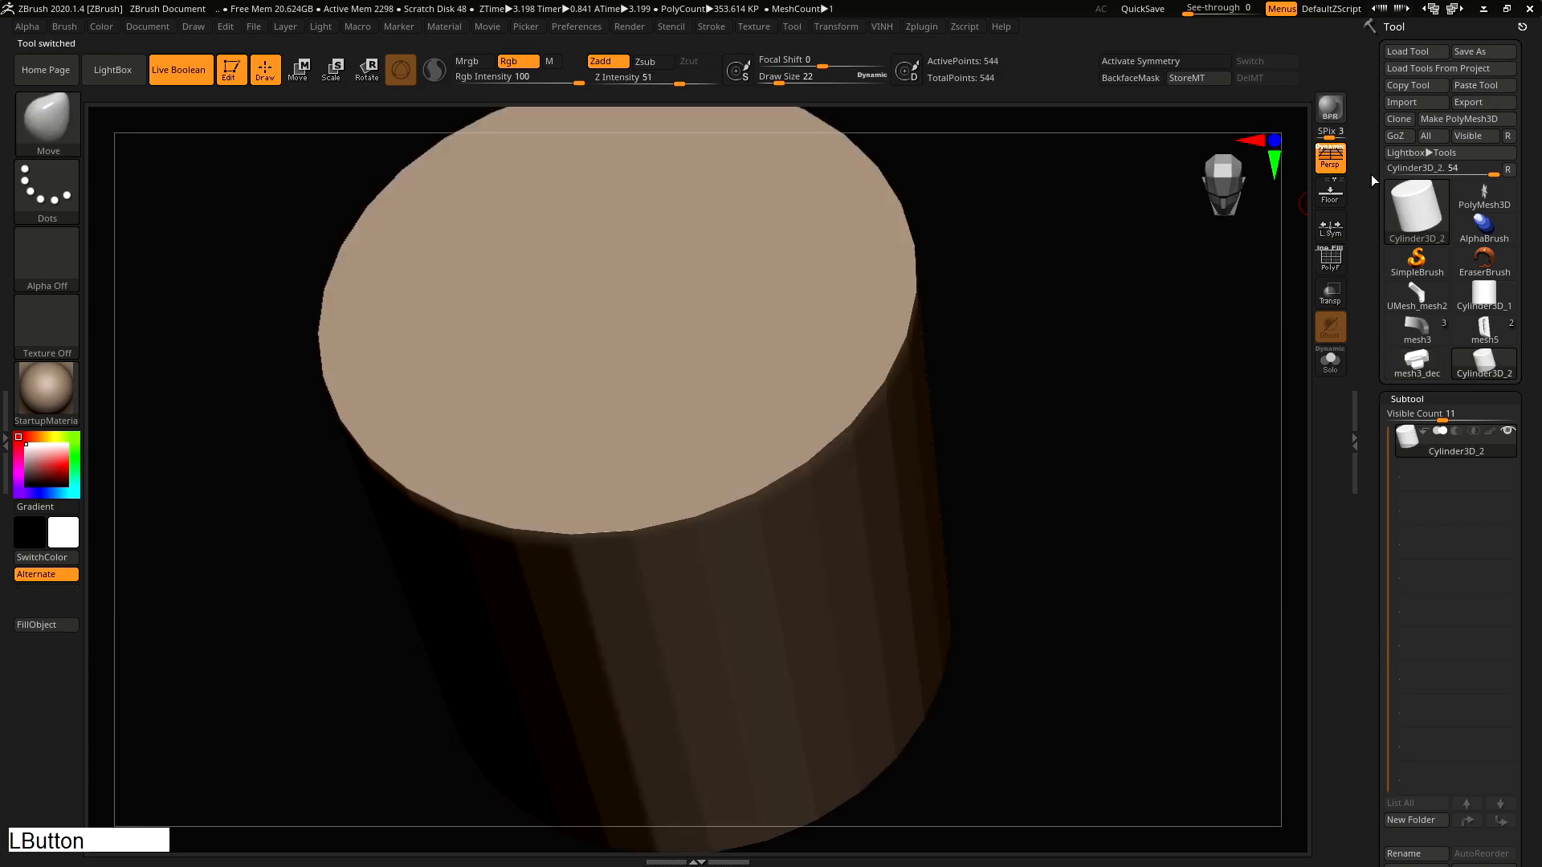
left_click(1417, 362)
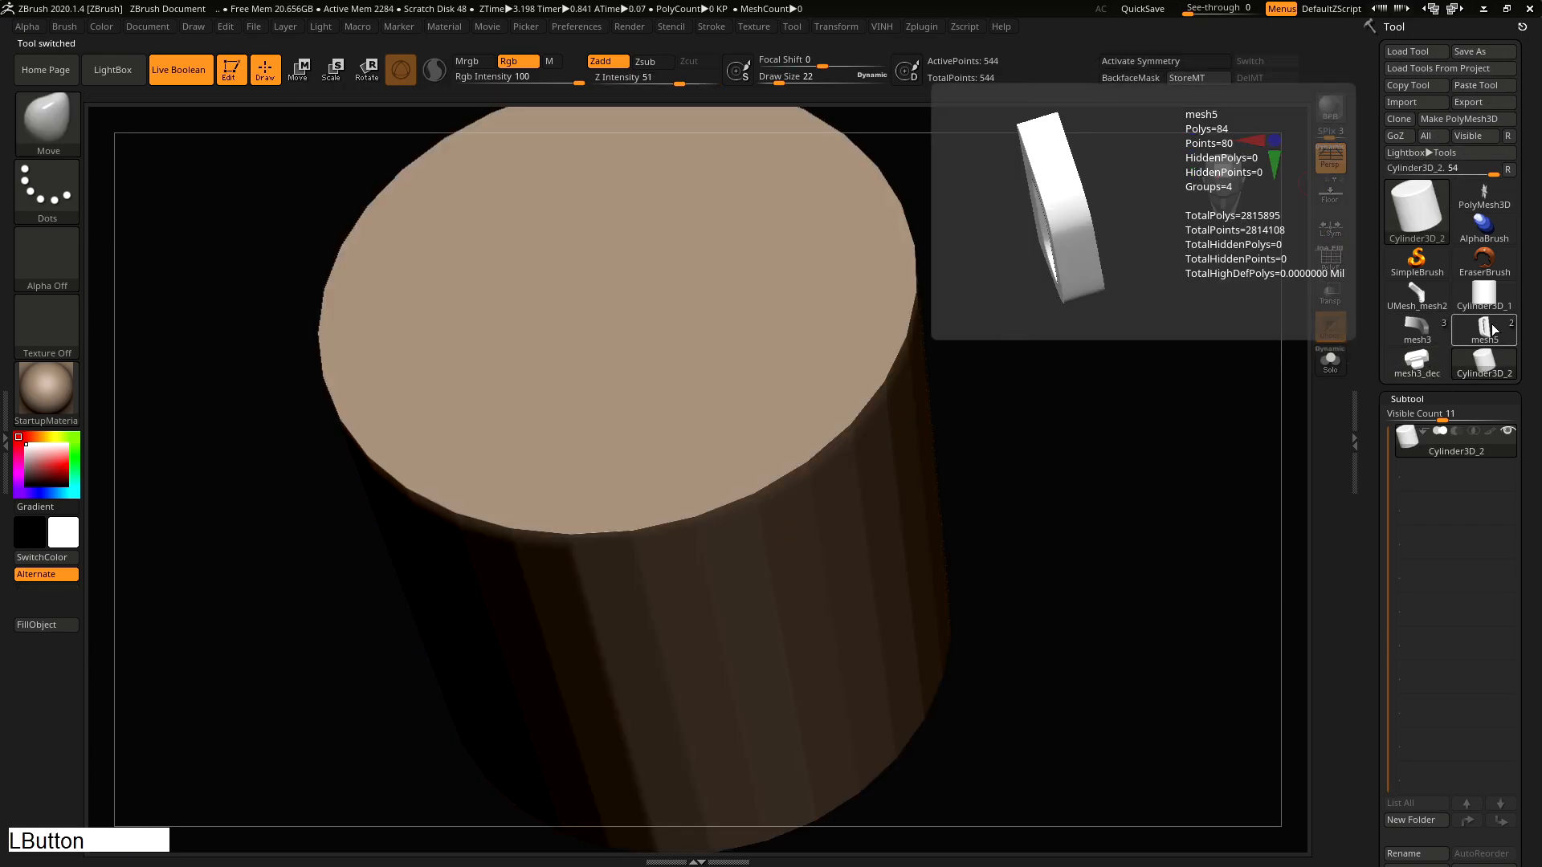
key("shift+f")
key("shift+f")
right_click_drag(823, 418, 843, 424)
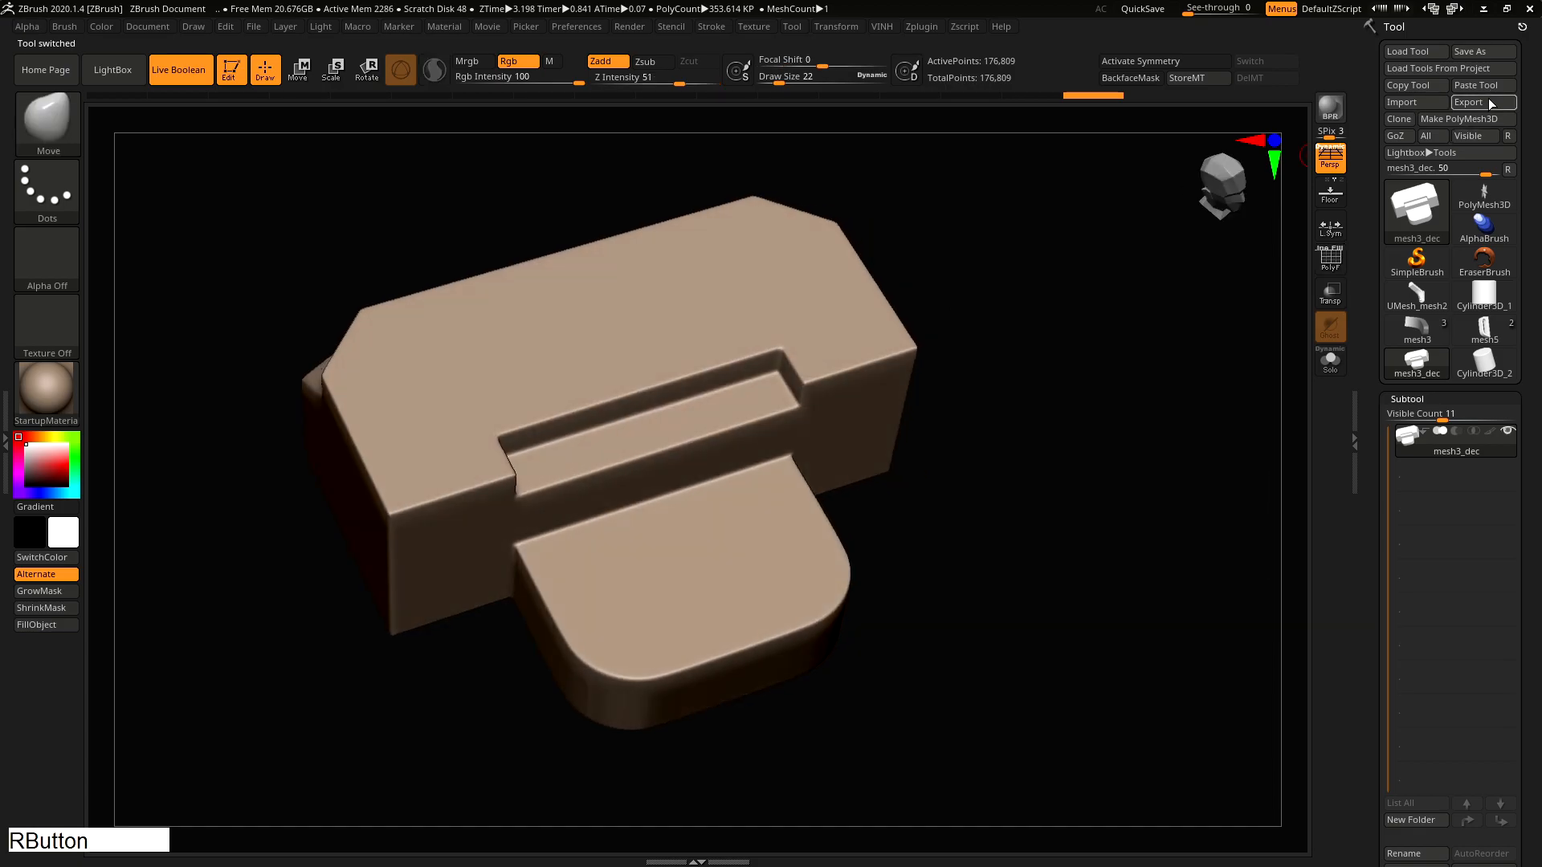
left_click(1483, 102)
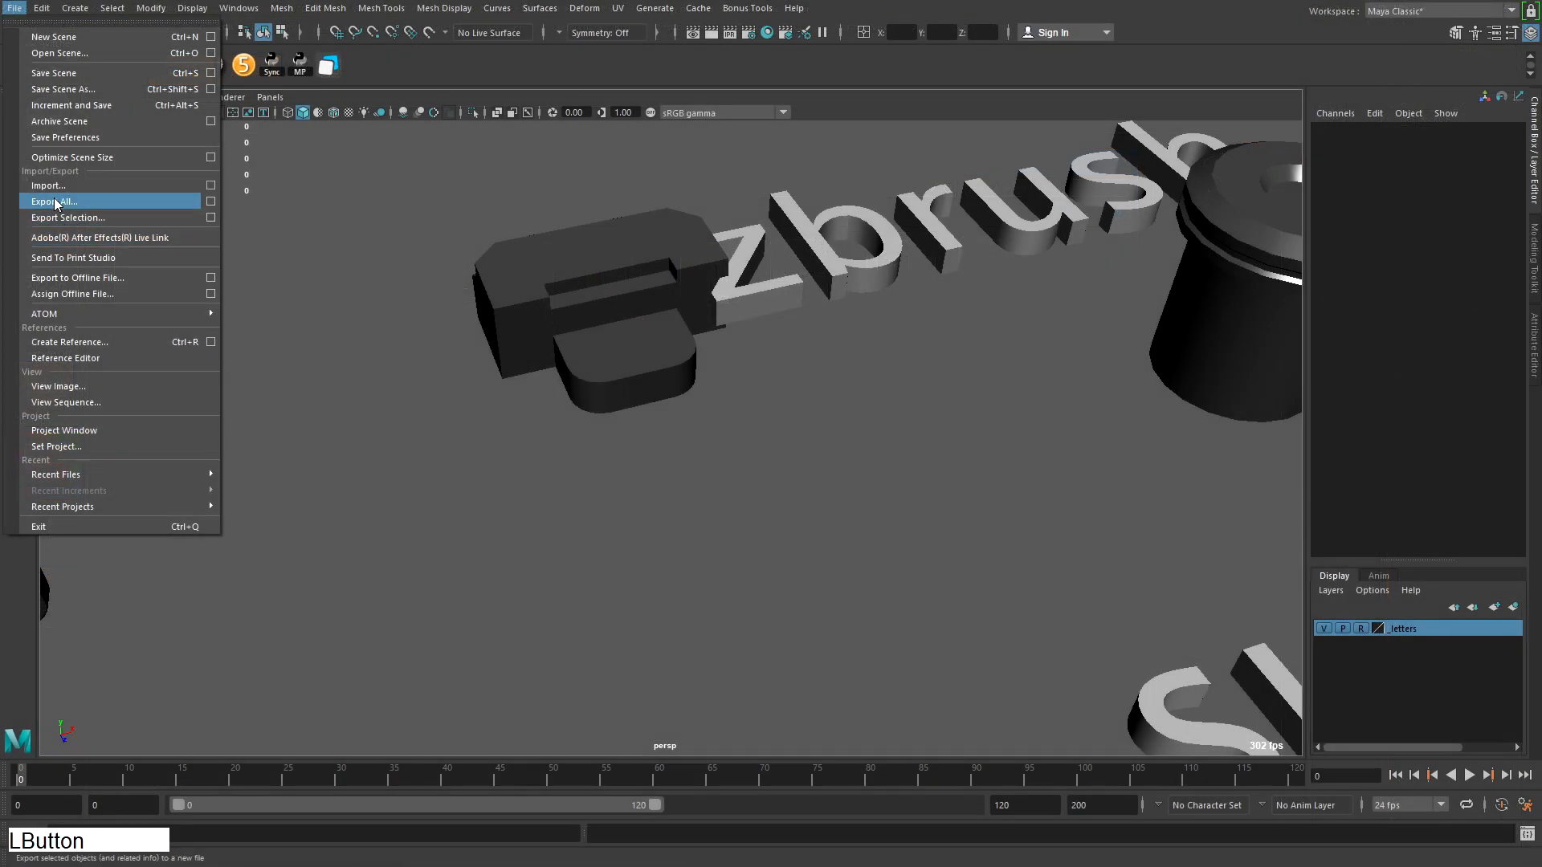
Switch to Maya, import the decimated mesh3_dec block and assign an existing material to it
left_click(48, 200)
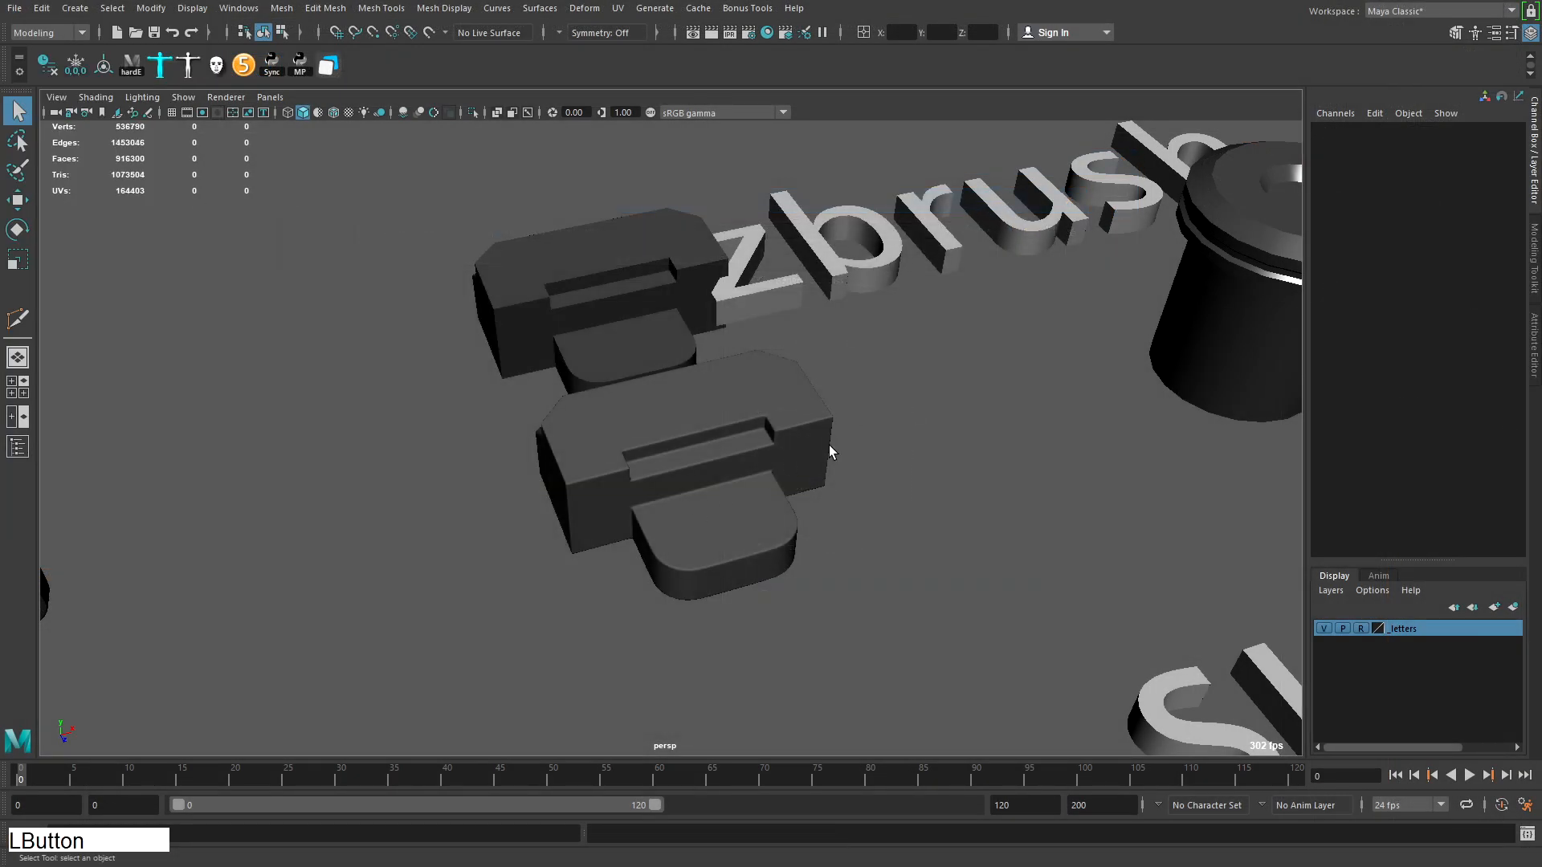
left_click(827, 440)
right_click_drag(828, 441, 703, 382, "alt")
right_click(704, 381)
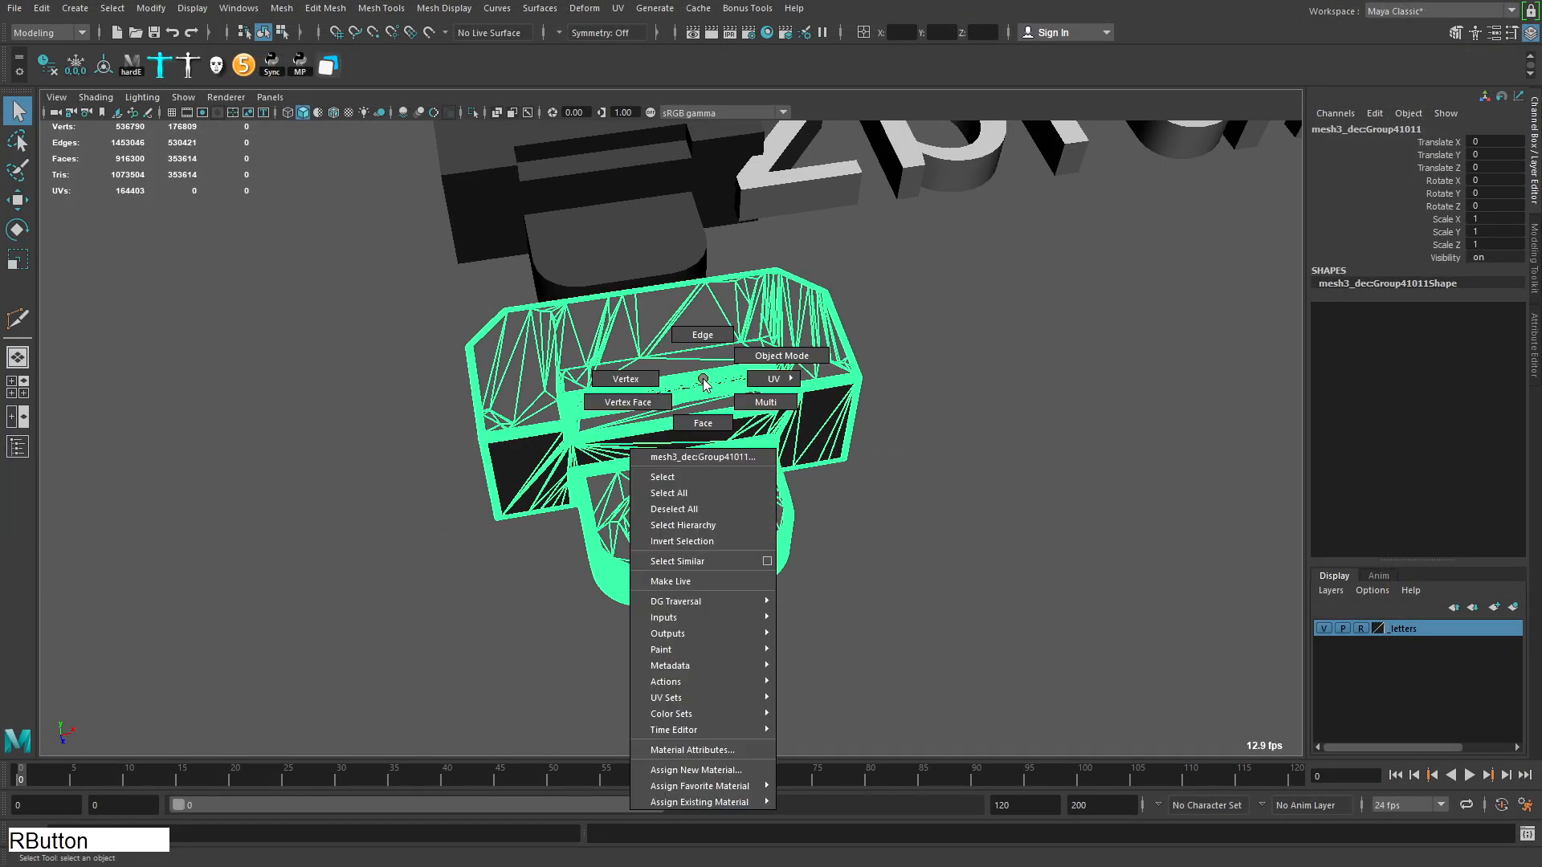
left_click(813, 835)
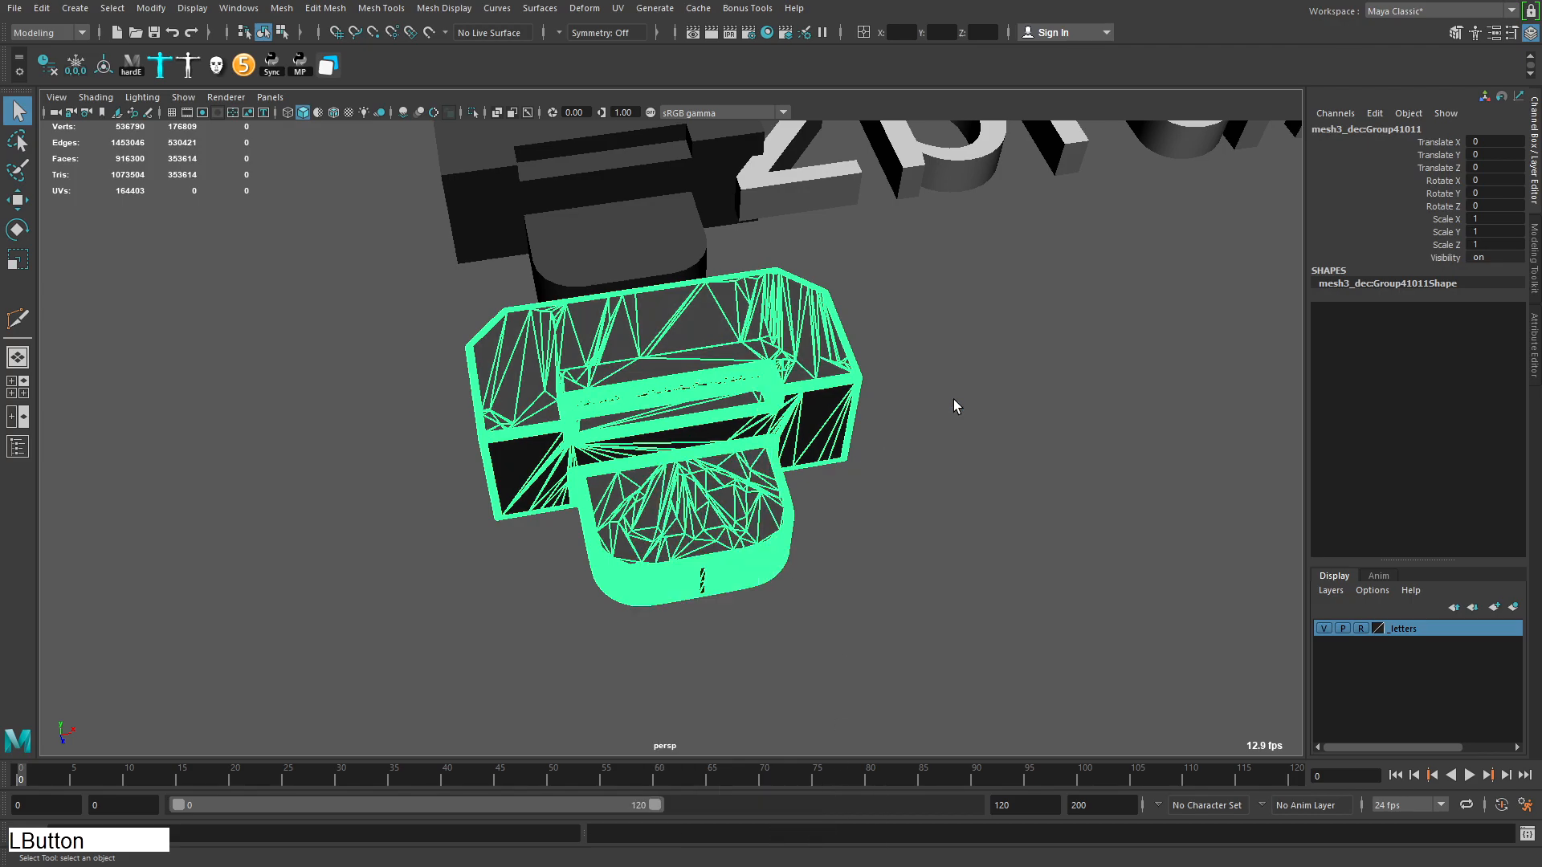
Move the imported block along Z to 23.02, next to the subD bracket, and deselect it for comparison
right_click_drag(953, 406, 1084, 568, "alt")
left_click(1084, 568)
left_click_drag(1084, 568, 899, 582, "alt")
right_click_drag(899, 582, 458, 326, "alt")
left_click_drag(457, 327, 670, 420, "alt")
right_click_drag(746, 423, 794, 419, "alt")
left_click_drag(627, 437, 574, 482, "alt")
left_click(715, 367)
key("f")
left_click_drag(751, 394, 502, 437, "alt")
right_click_drag(835, 490, 655, 464, "alt")
key("w")
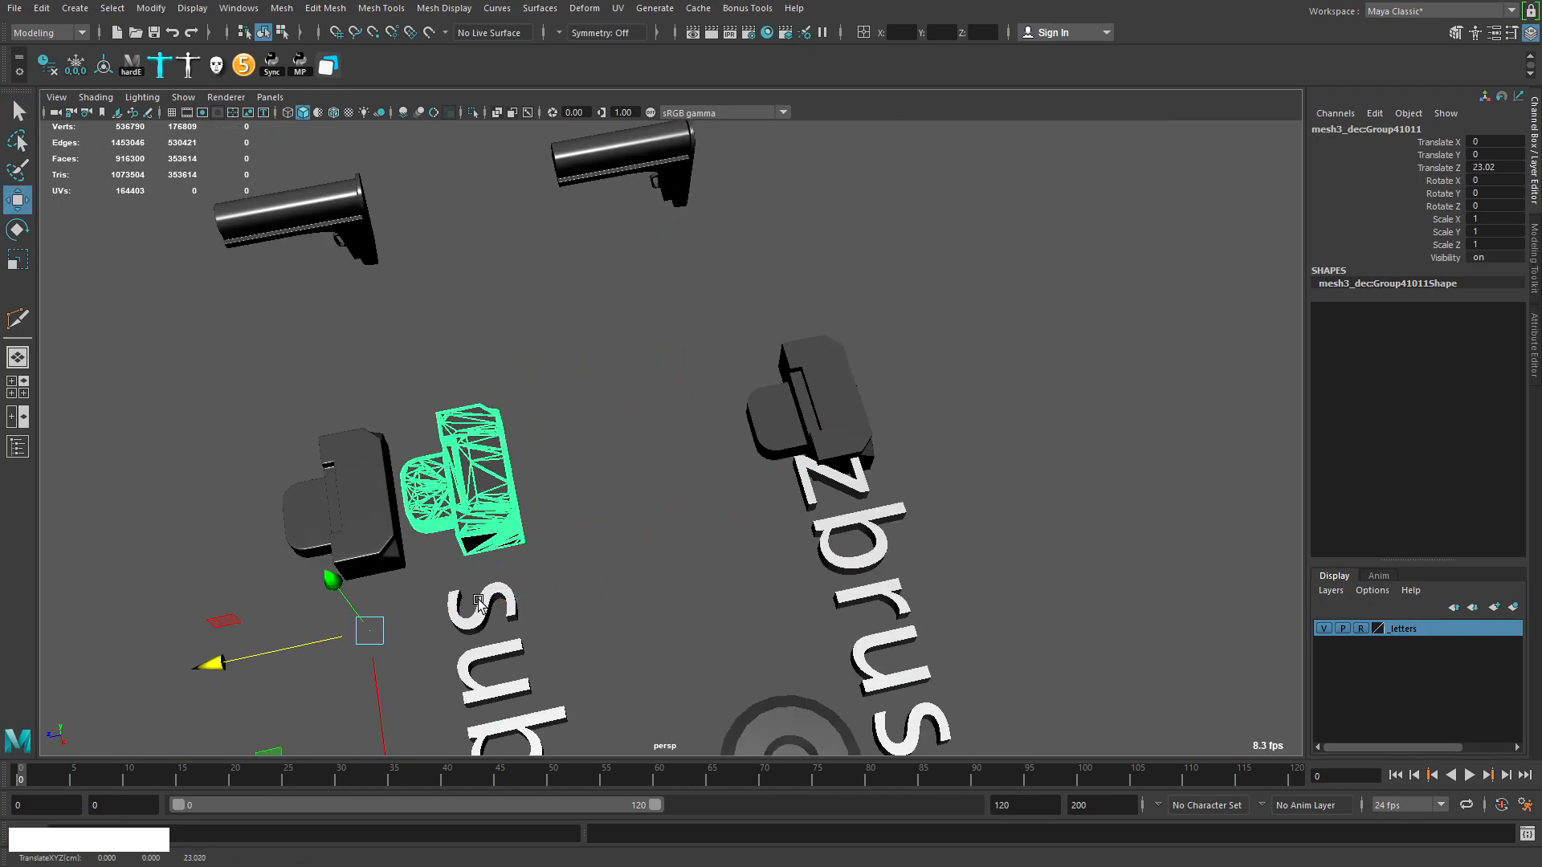
left_click(157, 642)
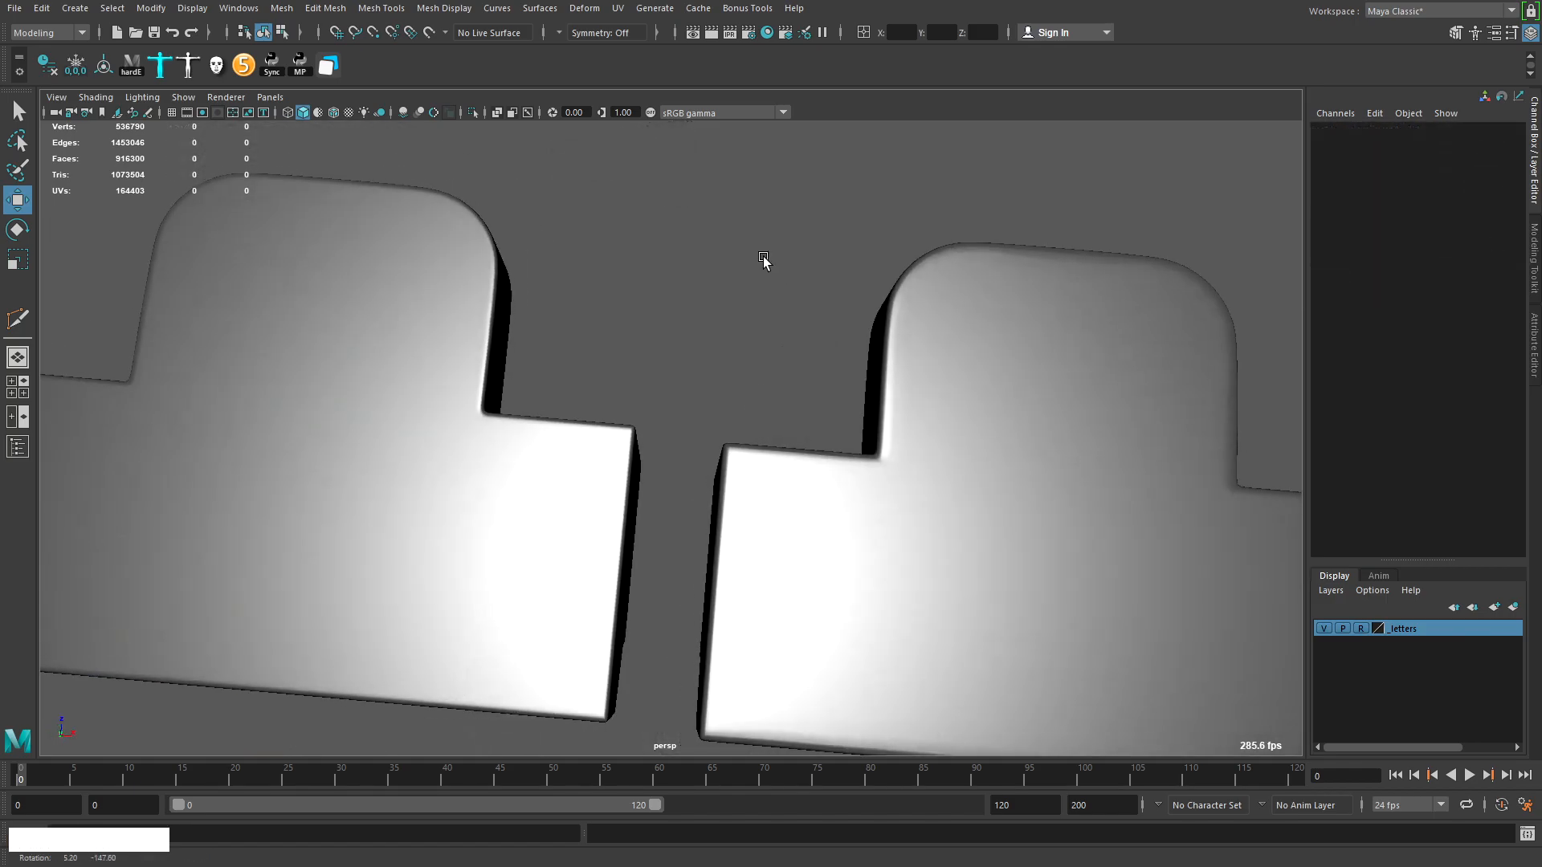
Compare the shading and edge highlights of the imported decimated block with the subD bracket from several angles
left_click_drag(763, 258, 706, 401, "alt")
right_click_drag(707, 401, 744, 389, "alt")
left_click_drag(744, 389, 990, 546, "alt")
right_click_drag(991, 546, 691, 447, "alt")
left_click_drag(692, 447, 750, 371, "alt")
right_click_drag(750, 372, 509, 416, "alt")
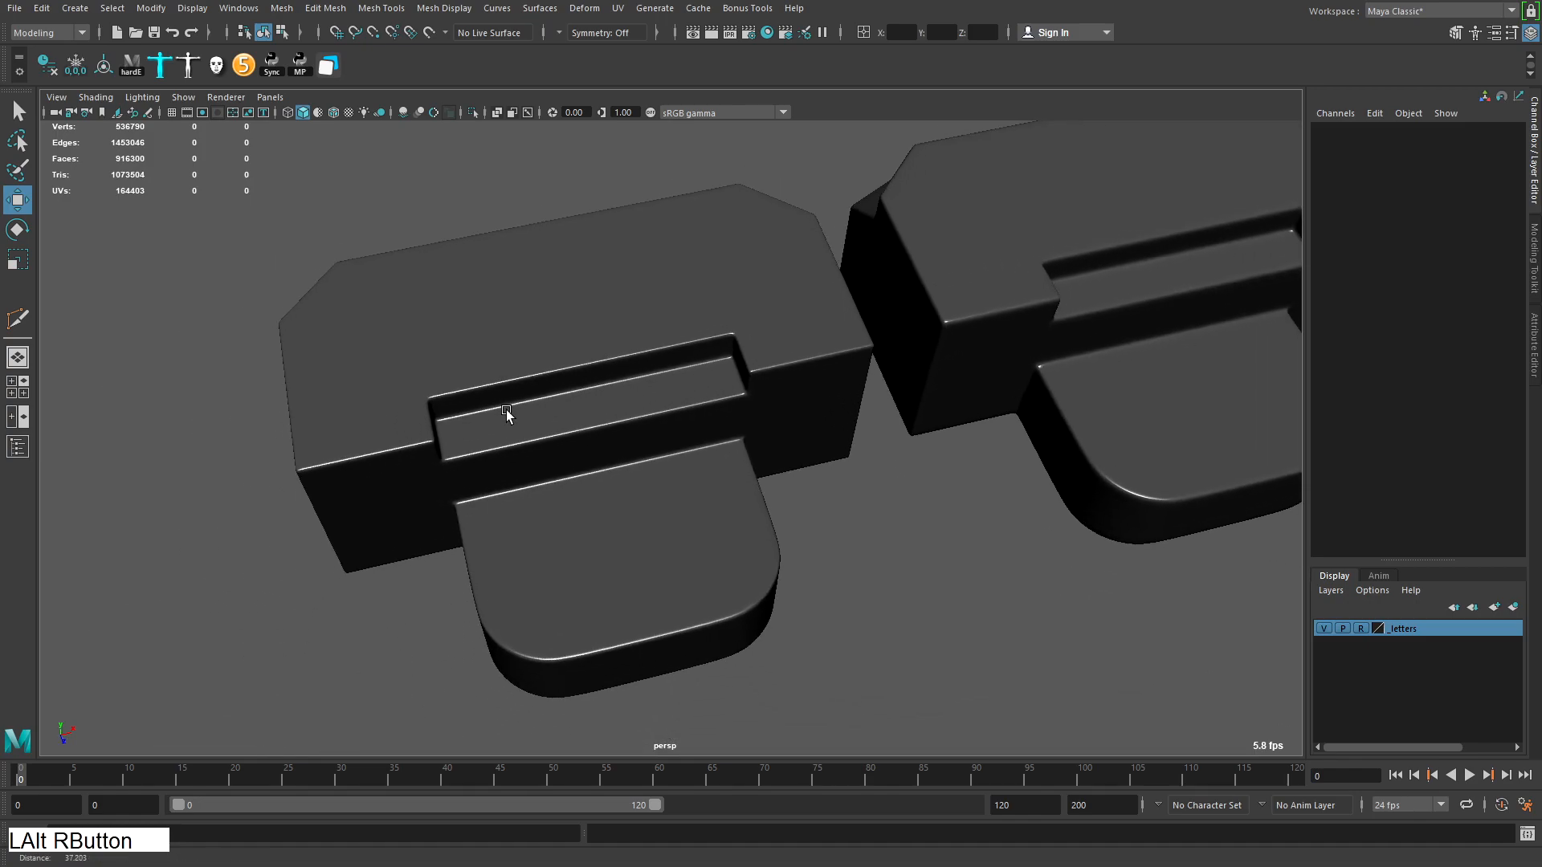
left_click_drag(509, 417, 619, 331, "alt")
middle_click_drag(620, 331, 551, 418, "alt")
left_click_drag(551, 418, 554, 469, "alt")
middle_click_drag(554, 468, 566, 437, "alt")
left_click_drag(566, 436, 757, 431, "alt")
right_click_drag(757, 430, 745, 424, "alt")
left_click_drag(745, 424, 705, 559, "alt")
right_click_drag(705, 559, 819, 386, "alt")
left_click_drag(819, 386, 612, 319, "alt")
right_click_drag(612, 319, 577, 341, "alt")
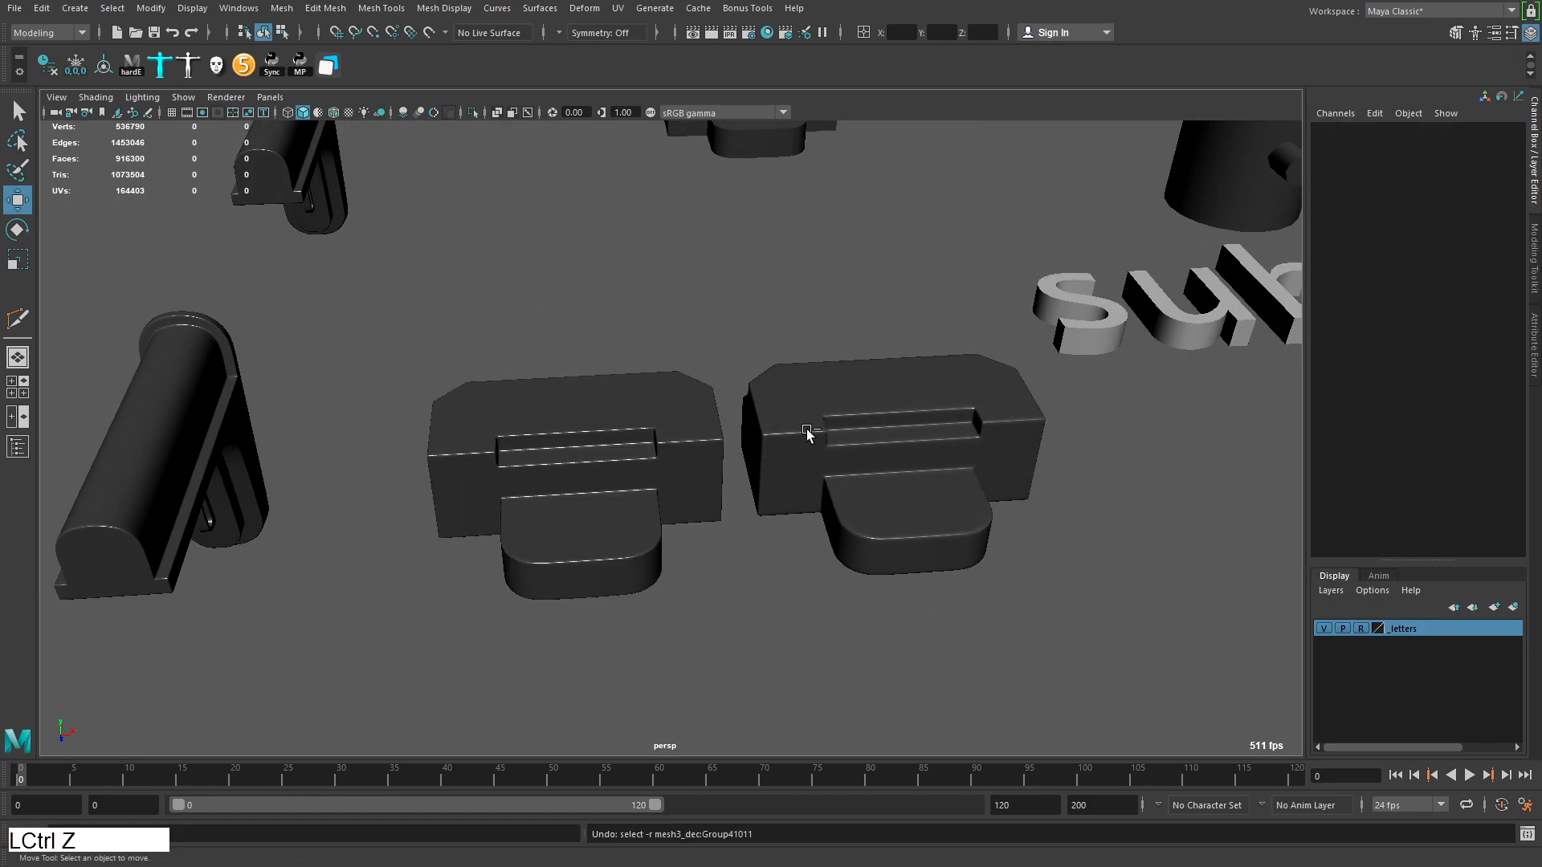
Undo the imported block's move beside the subD bracket and clear the selection
key("ctrl+z")
key("ctrl+z")
key("q")
key("Caps_Lock")
left_click(848, 339)
middle_click_drag(848, 339, 639, 303, "alt")
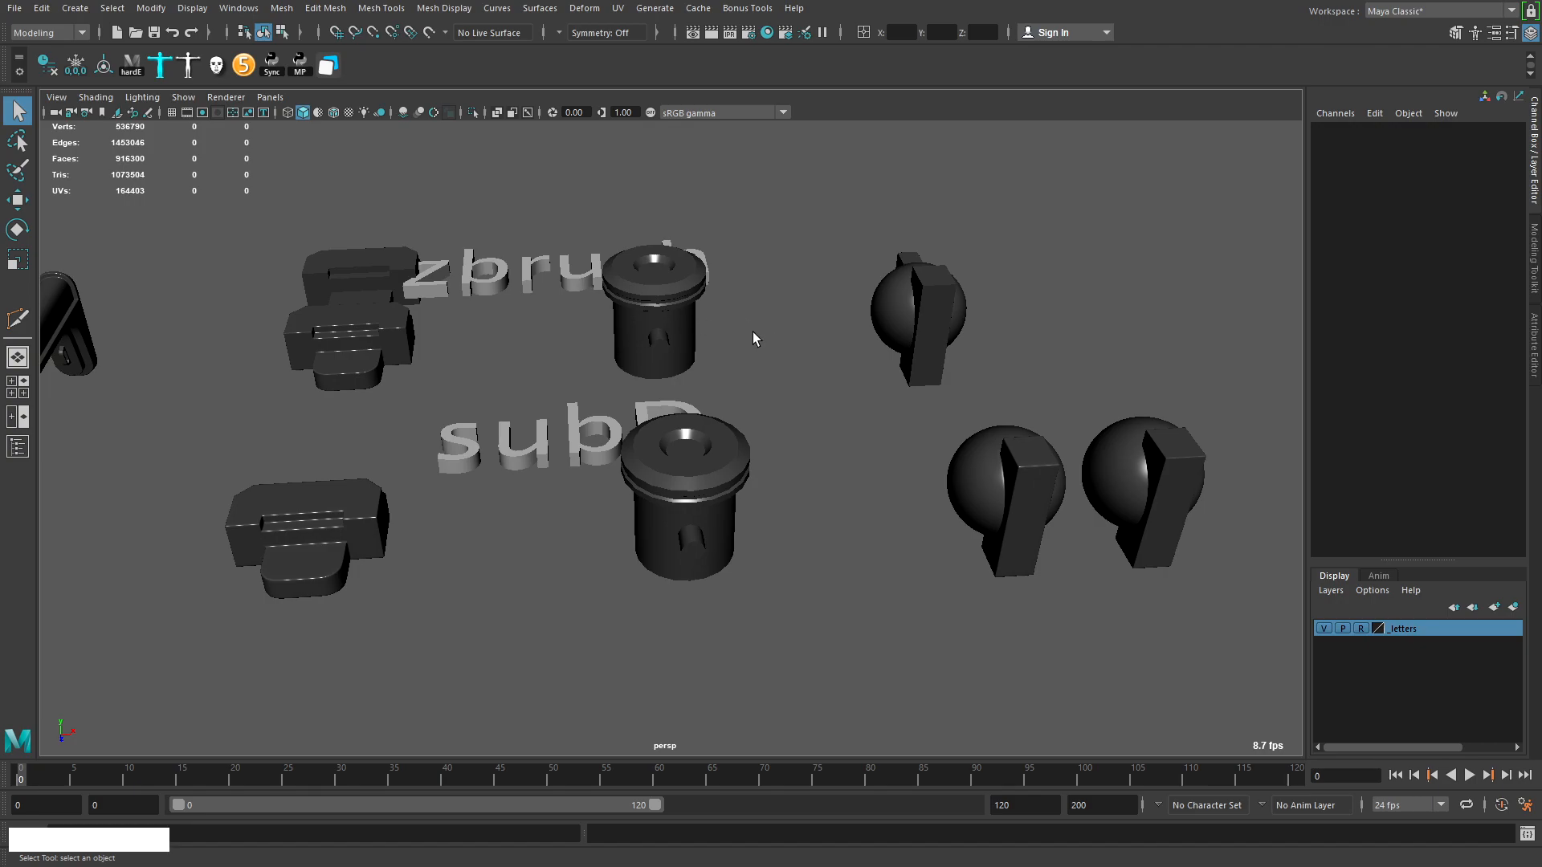
left_click_drag(793, 331, 591, 346)
left_click_drag(1010, 455, 980, 344, "alt")
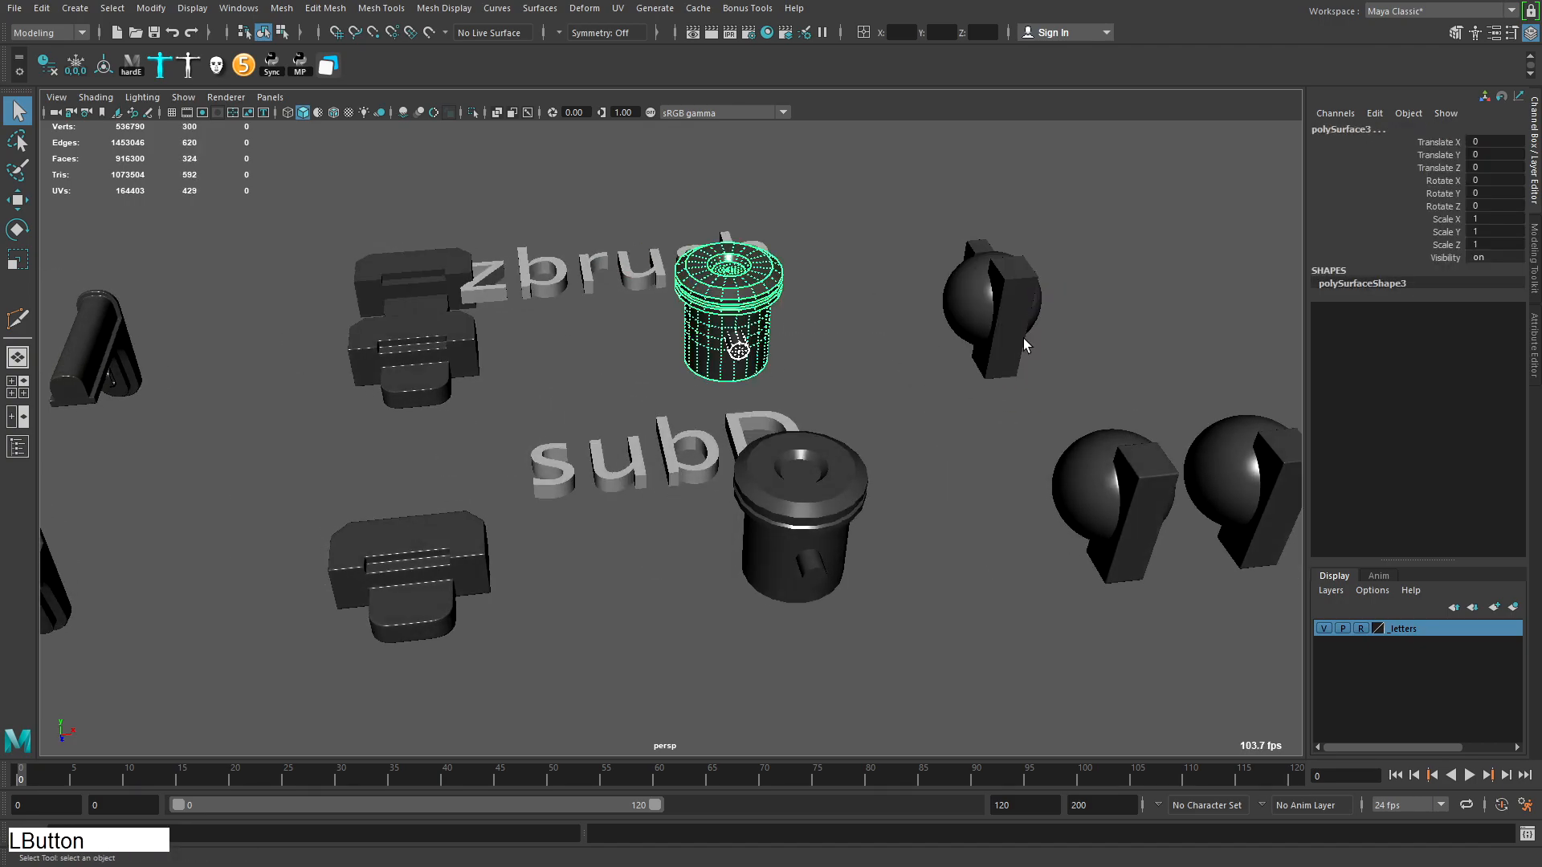
left_click(442, 283)
left_click_drag(551, 364, 530, 372, "alt")
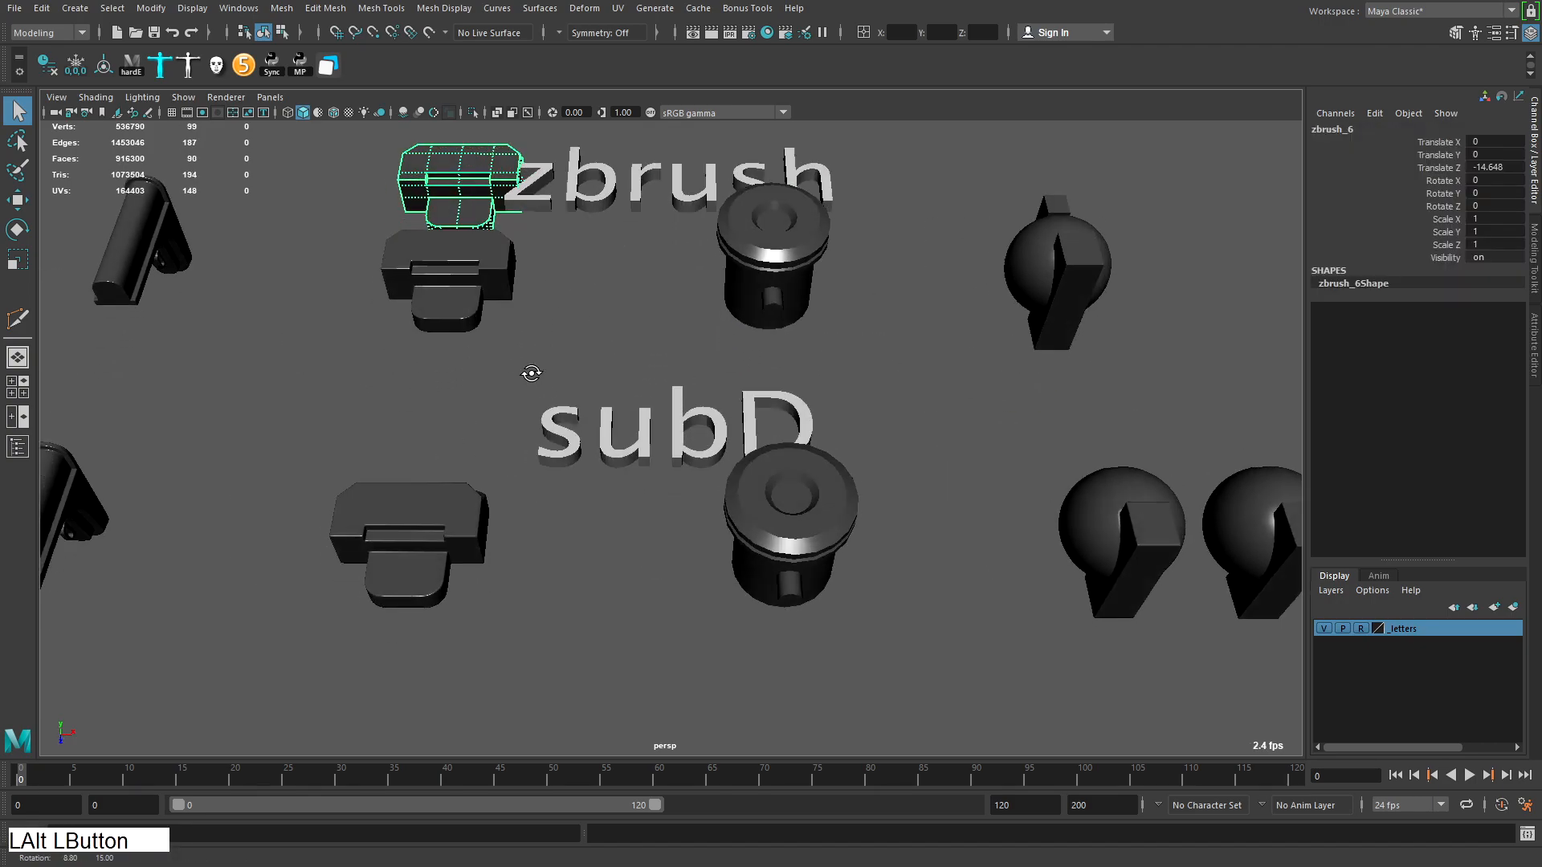
Select the subD row's cylinder together with its side pin, frame them and isolate them
left_click(851, 321)
right_click_drag(851, 313, 790, 261, "alt")
left_click(791, 268)
key("f")
key("ctrl+1")
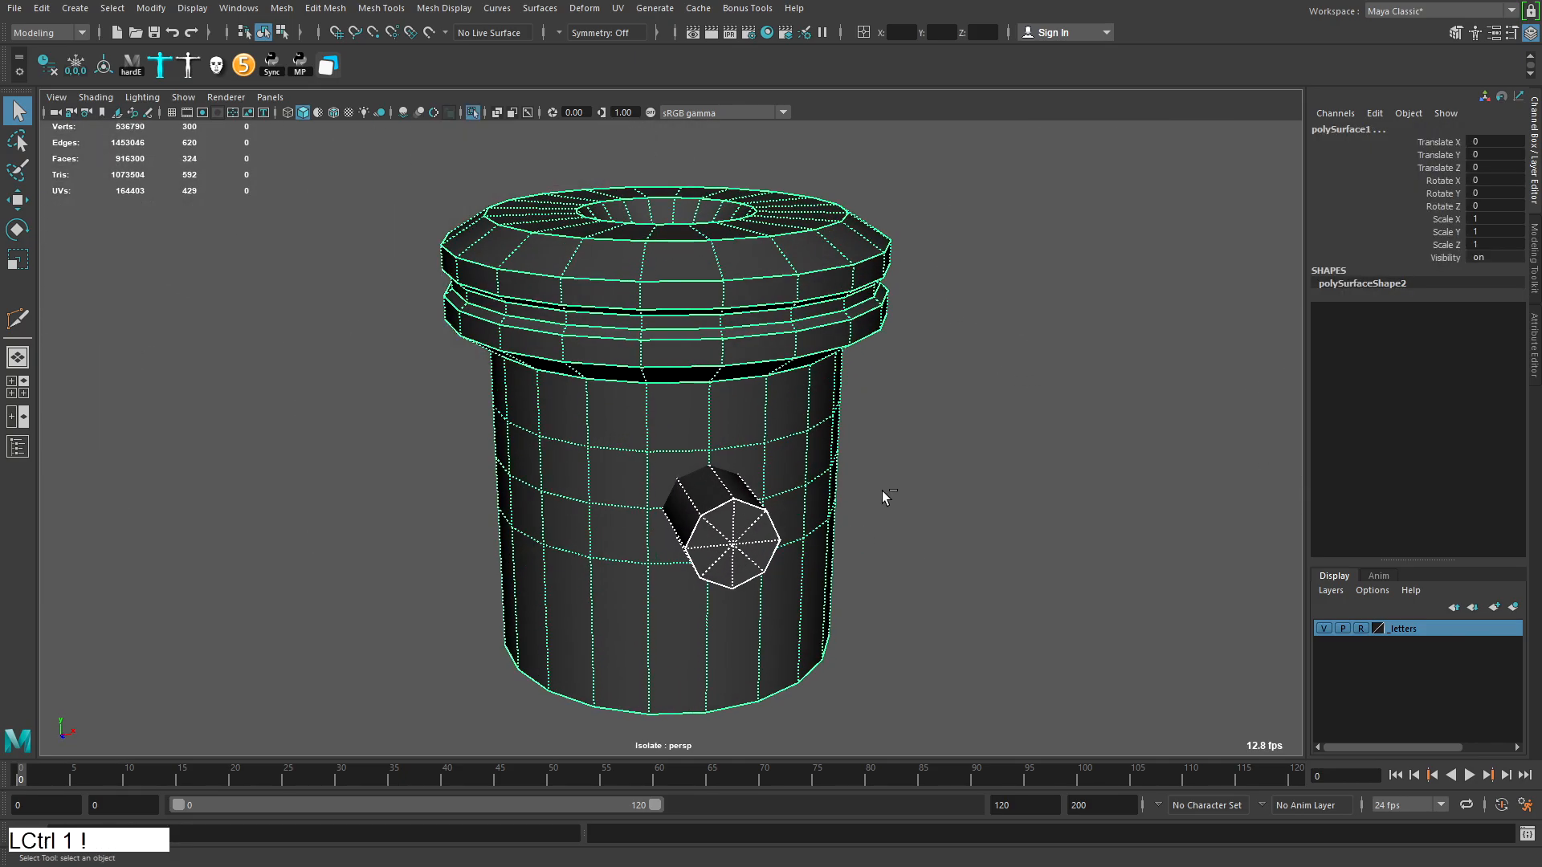
Subtract the side pin from the cylinder with a Boolean difference to cut a round recess
left_click(1016, 514)
left_click(848, 427)
left_click_drag(848, 427, 792, 451, "alt")
right_click_drag(792, 451, 734, 450, "alt")
middle_click_drag(735, 450, 801, 434, "alt")
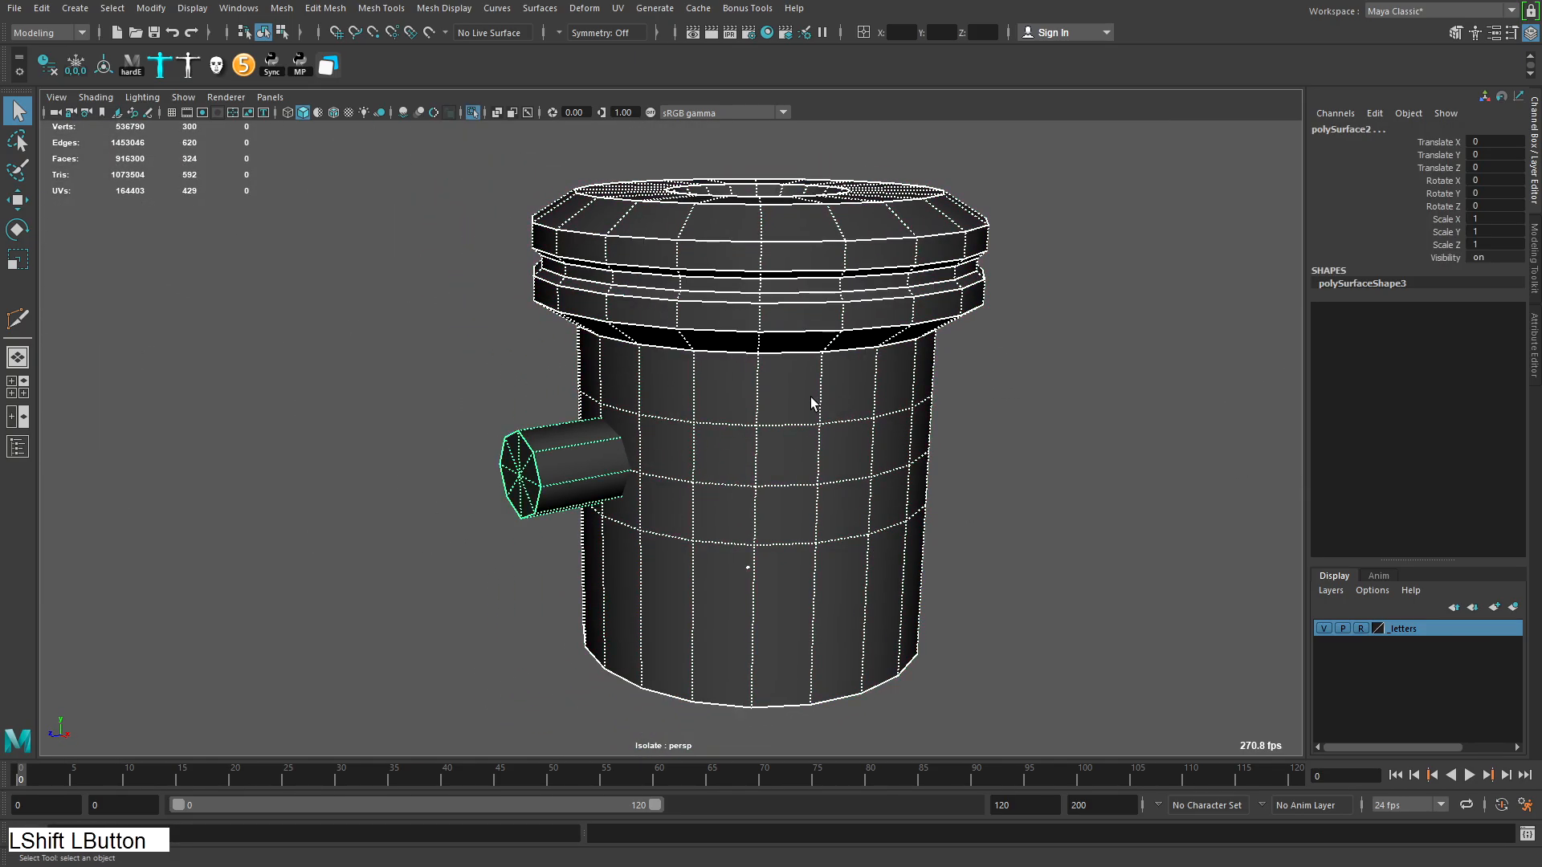
right_click(956, 380, "shift")
mouse_move(990, 668)
left_click(1098, 688)
Apply Soften/Harden to the cut cylinder's edges so its body is smooth and the recess rims stay hard
left_click_drag(675, 468, 856, 444, "alt")
left_click(998, 337)
right_click_drag(791, 440, 839, 428, "alt")
left_click(839, 428)
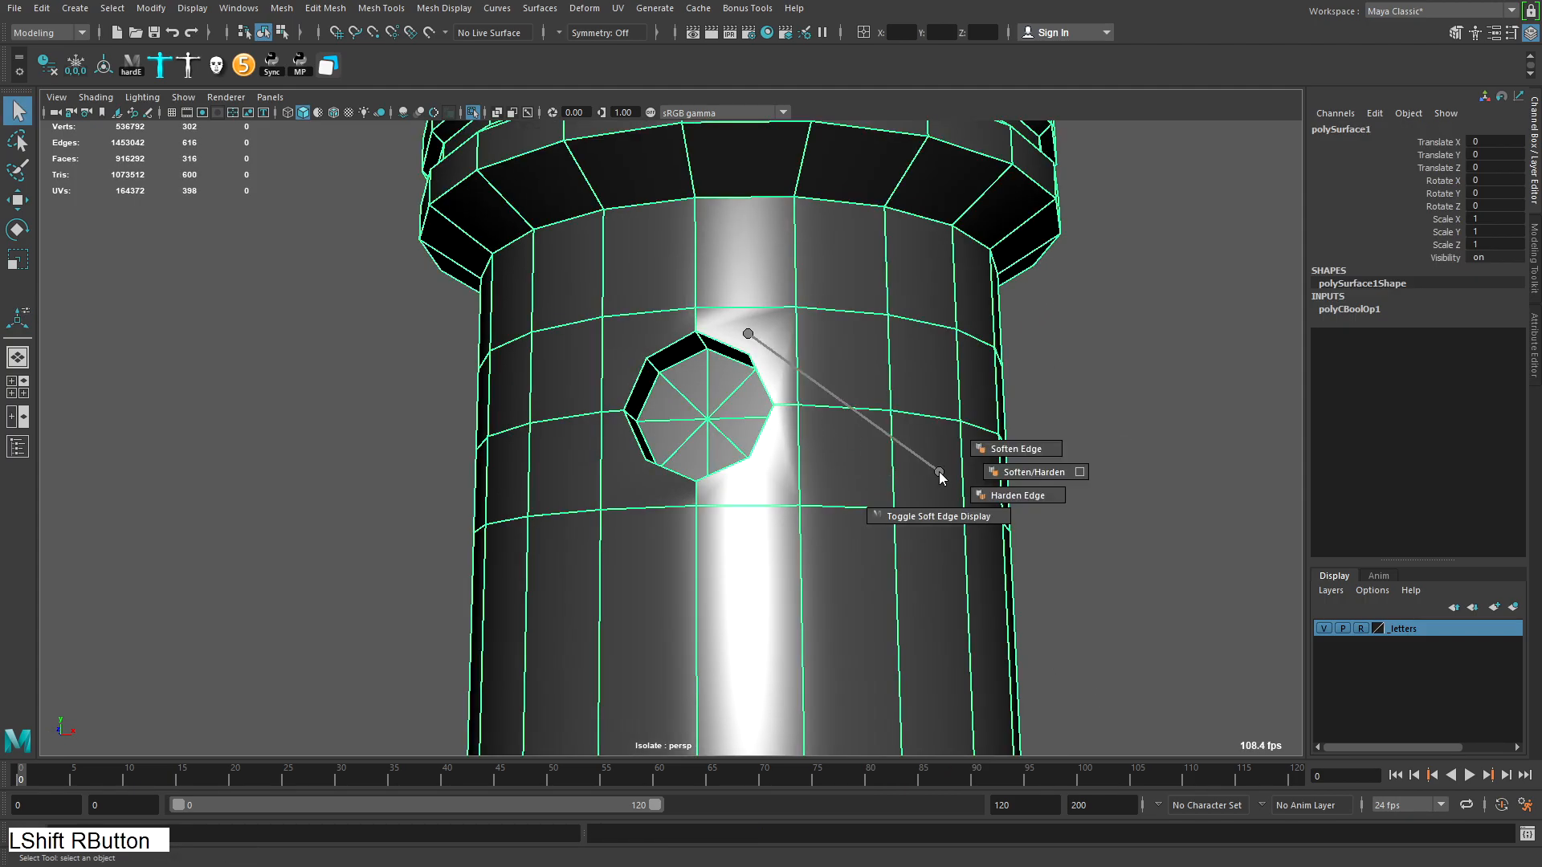
right_click_drag(939, 472, 998, 473, "shift")
left_click(1006, 373)
left_click_drag(865, 416, 893, 411, "alt")
left_click(893, 408)
right_click(940, 312)
right_click_drag(892, 293, 1042, 440, "shift")
left_click_drag(811, 453, 875, 390, "alt")
middle_click_drag(875, 389, 885, 461, "alt")
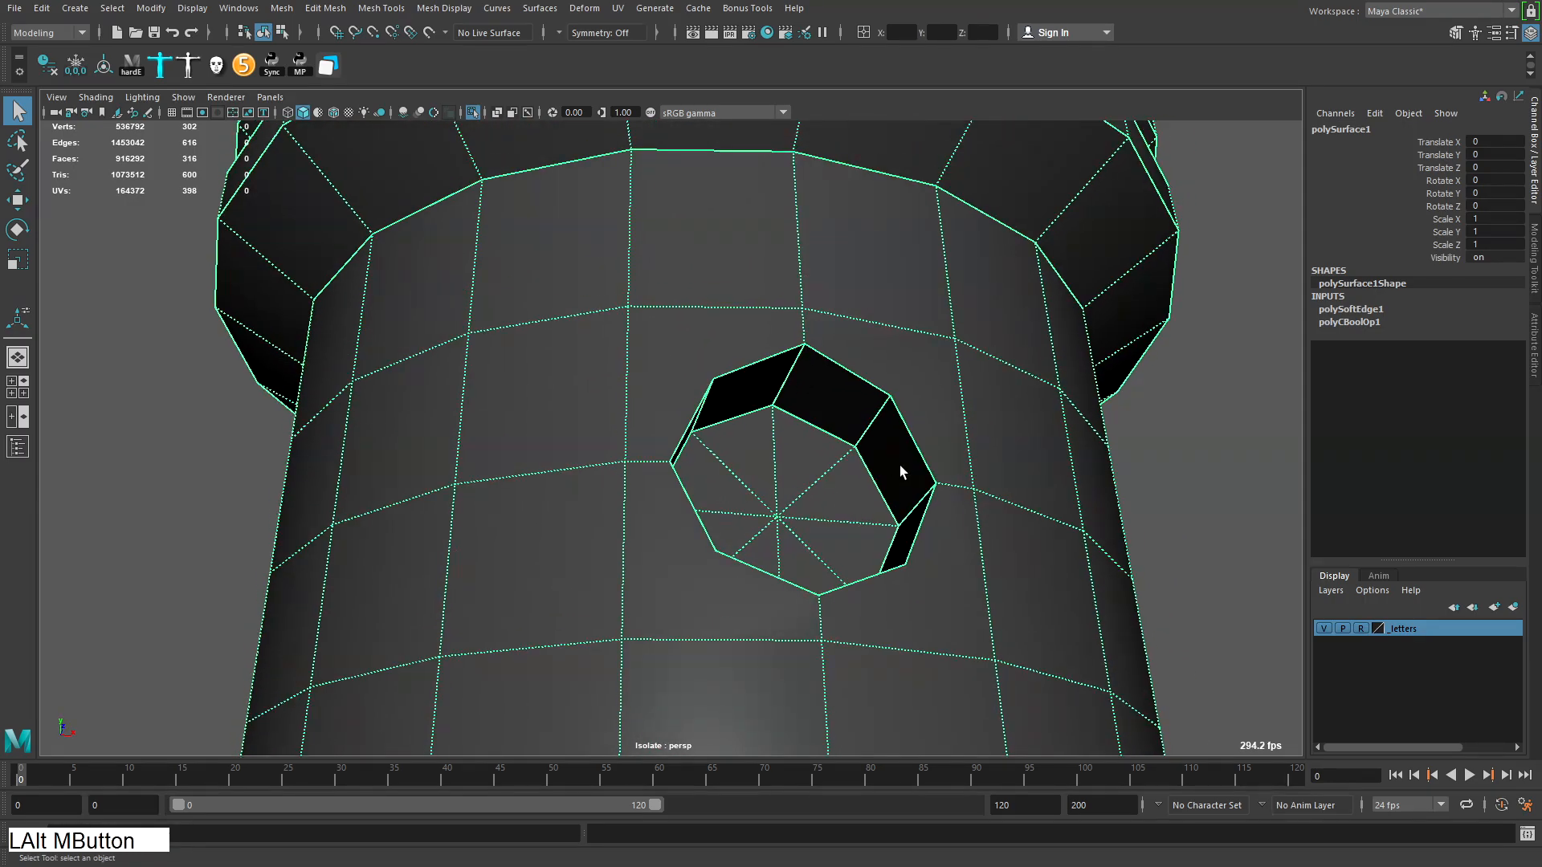
Select the short edges along the recess's inner wall and soften them
right_click_drag(885, 461, 893, 397)
left_click(774, 364)
right_click_drag(875, 530, 946, 508, "shift")
right_click_drag(963, 450, 923, 426, "alt")
left_click_drag(928, 414, 819, 550, "alt")
left_click(863, 527)
right_click_drag(643, 438, 678, 447, "alt")
left_click_drag(570, 506, 651, 521, "alt")
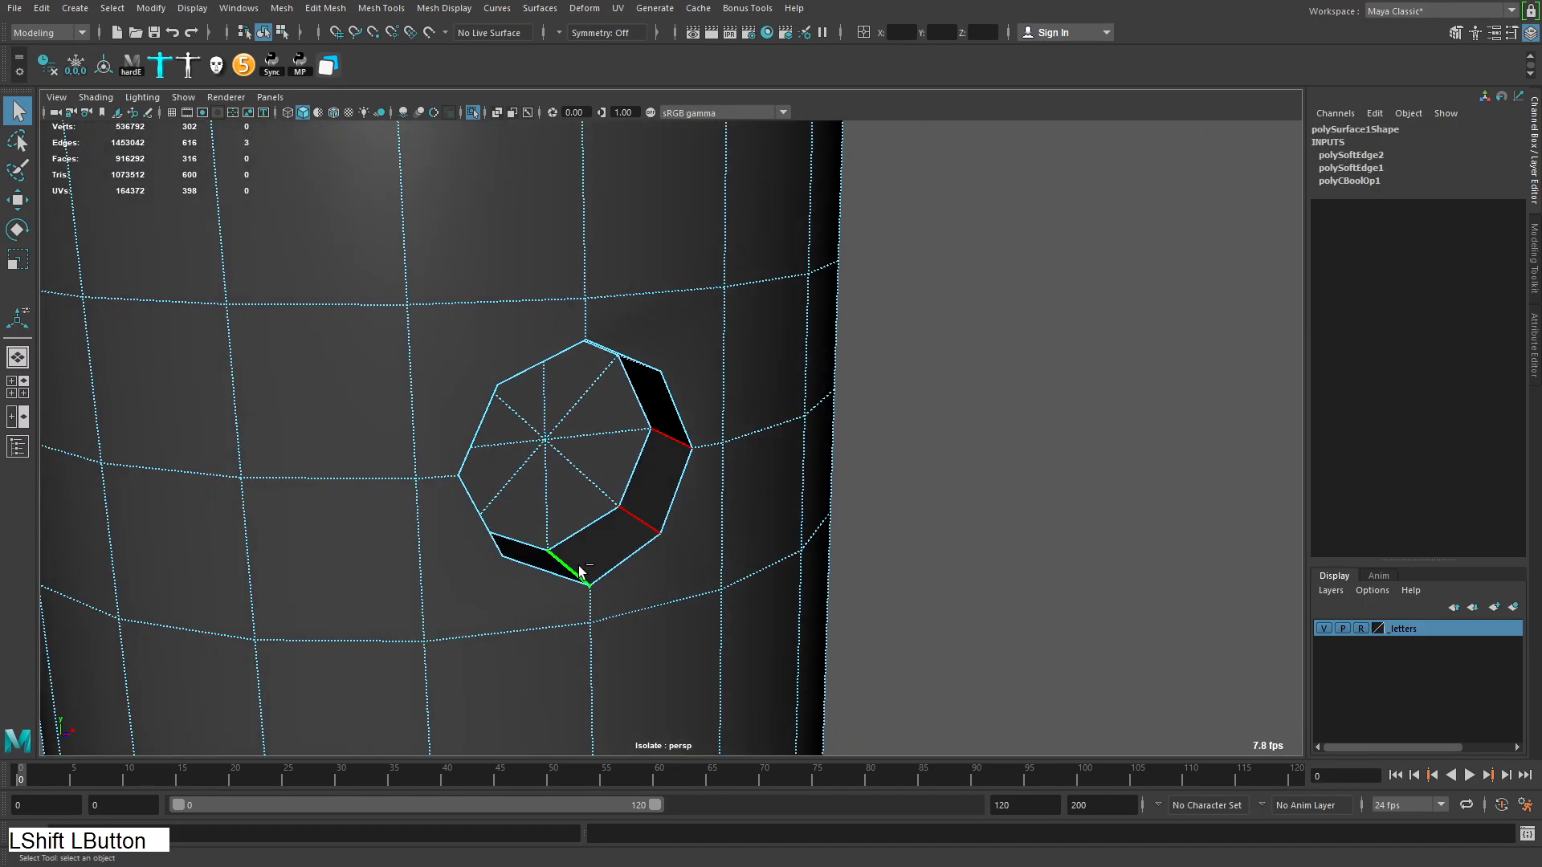
left_click_drag(575, 569, 532, 559, "alt")
left_click_drag(755, 498, 836, 434, "alt")
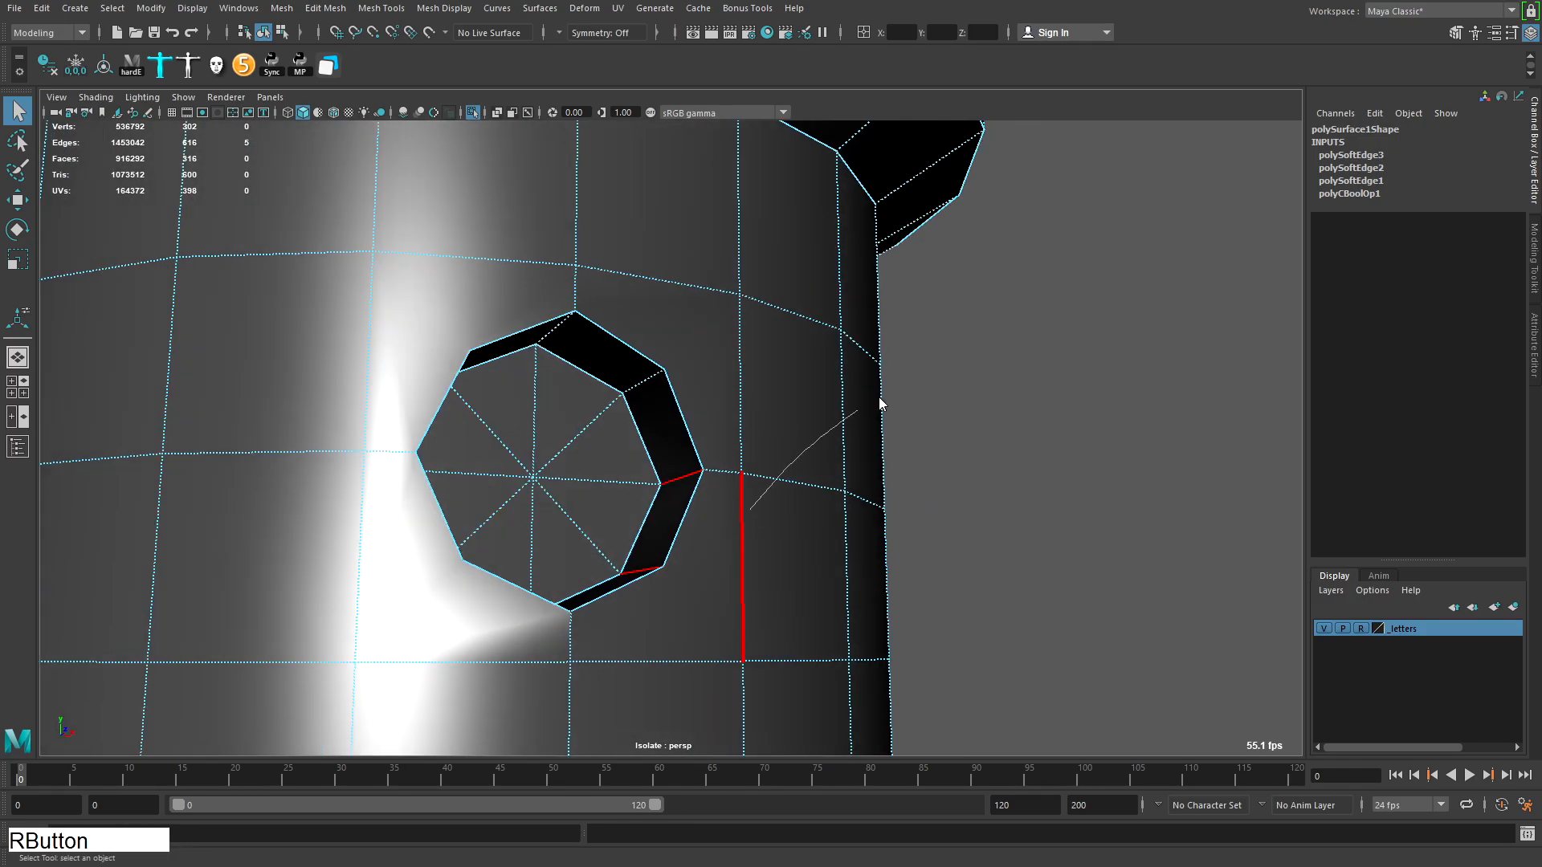
Merge the two nearly coincident vertices at the recess's top corner
right_click_drag(771, 465, 811, 426)
middle_click_drag(748, 439, 808, 423, "alt")
left_click_drag(884, 474, 803, 422, "alt")
right_click_drag(803, 422, 1468, 380, "alt")
middle_click_drag(1468, 380, 1293, 602, "alt")
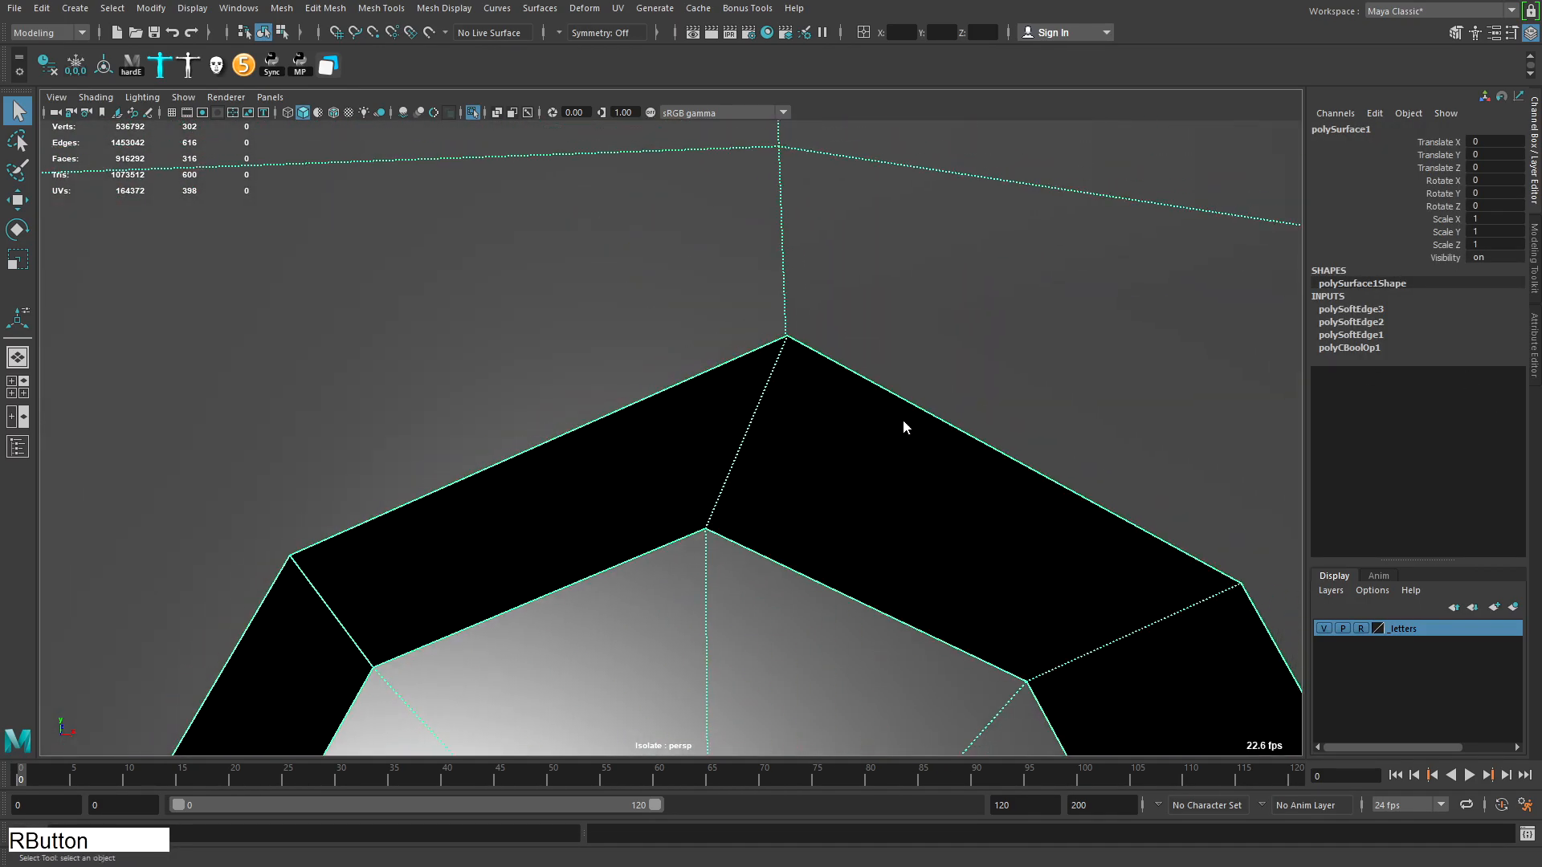
right_click_drag(929, 427, 851, 424)
left_click(784, 338)
key("f")
left_click_drag(843, 367, 799, 486, "alt")
right_click_drag(799, 486, 831, 513, "alt")
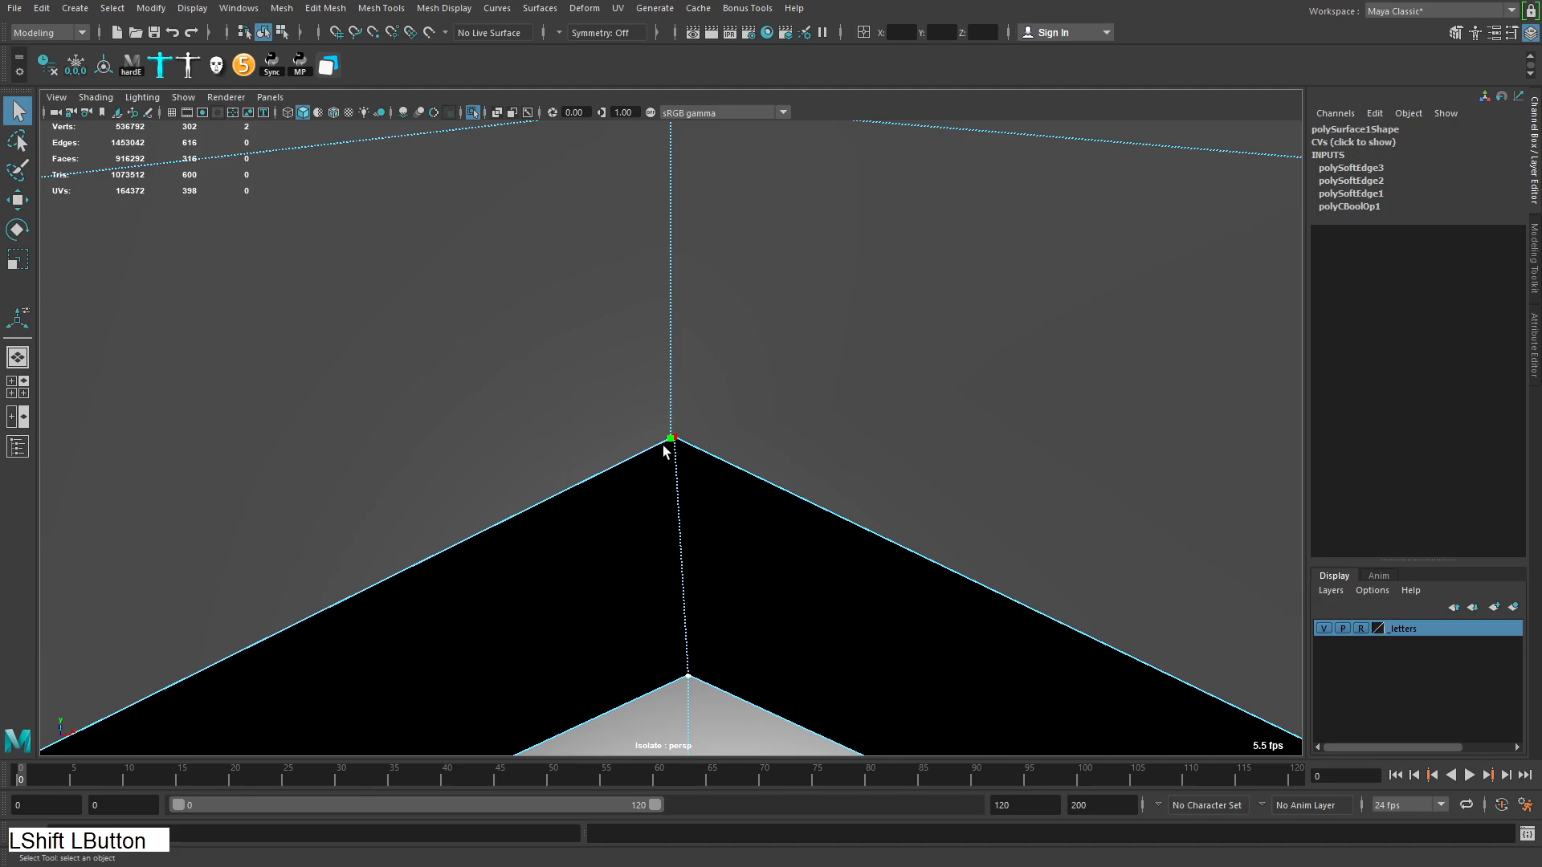
right_click_drag(640, 420, 630, 422, "shift")
right_click_drag(932, 482, 875, 498, "alt")
left_click_drag(671, 438, 776, 436)
key("q")
Merge the nearly coincident vertices at the recess's side corner with the neighbouring body edge
right_click_drag(895, 488, 878, 492, "alt")
middle_click_drag(877, 492, 835, 449, "alt")
right_click_drag(836, 450, 847, 522, "alt")
left_click(858, 555)
key("f")
left_click_drag(860, 555, 763, 522, "alt")
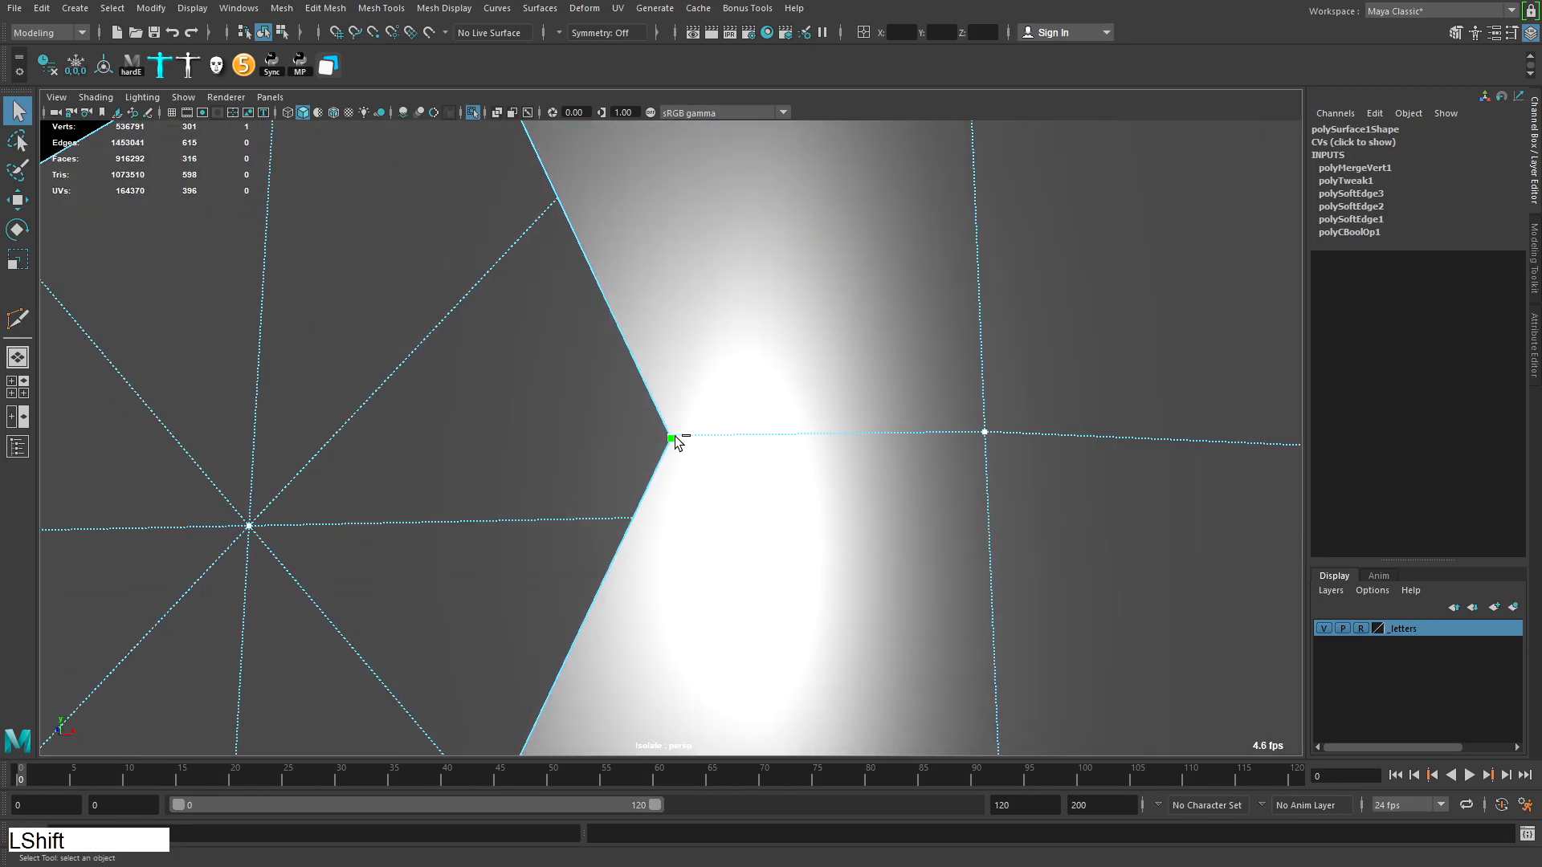
left_click(673, 440, "shift")
left_click_drag(701, 432, 875, 530, "alt")
right_click_drag(876, 530, 933, 601, "alt")
left_click(680, 440, "shift")
Merge the remaining close vertex pairs at the recess's other corners
right_click_drag(955, 530, 706, 468, "alt")
left_click_drag(706, 468, 702, 479, "alt")
right_click_drag(702, 478, 874, 647, "alt")
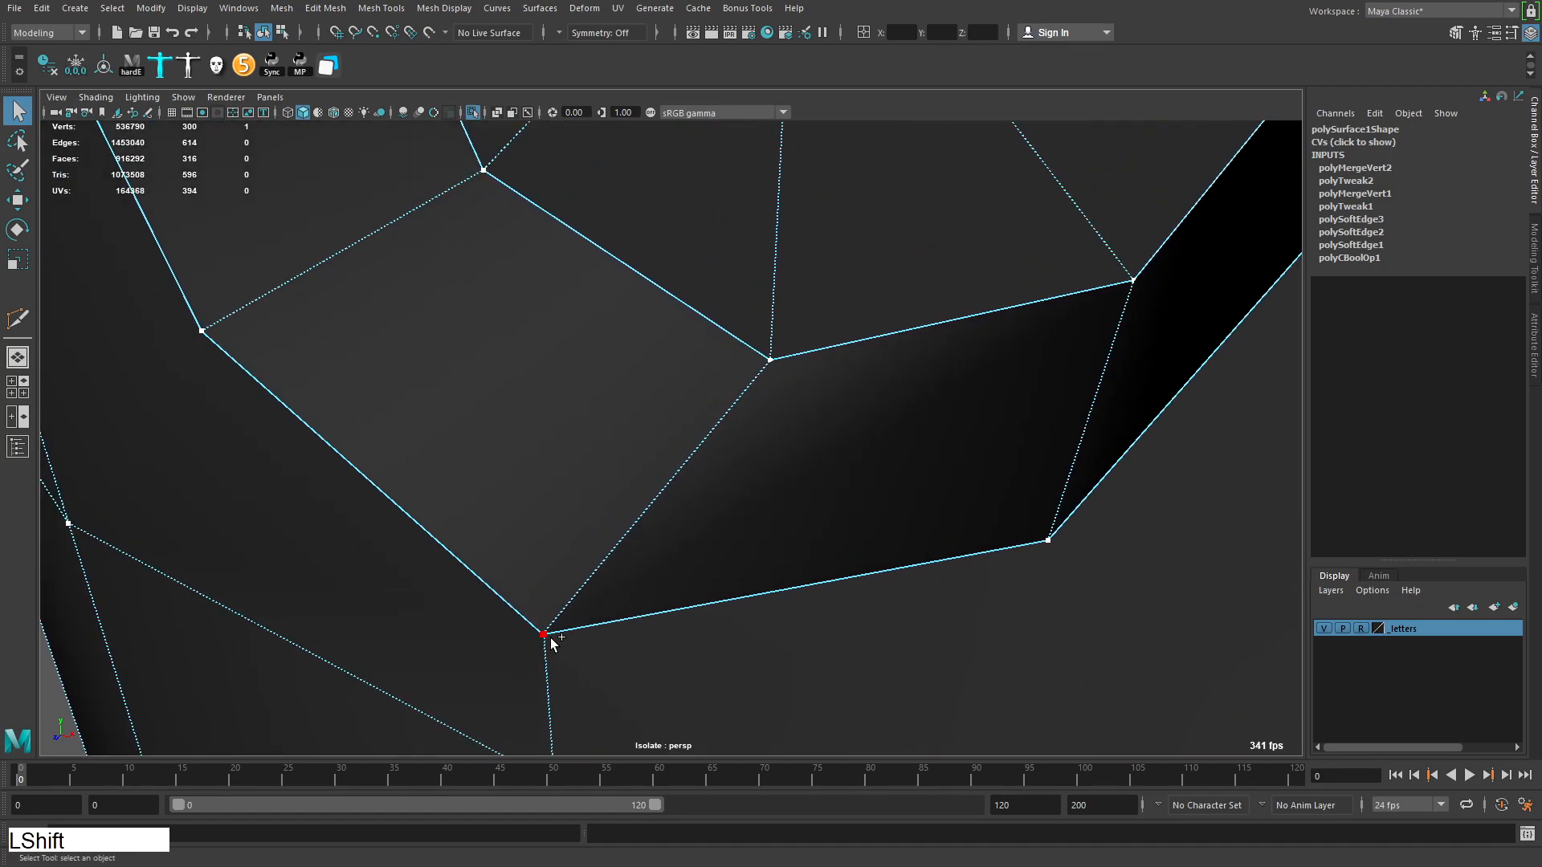
right_click_drag(751, 668, 737, 514, "shift")
right_click_drag(737, 514, 647, 465, "alt")
left_click_drag(647, 465, 783, 500, "alt")
right_click_drag(783, 499, 639, 456, "alt")
left_click_drag(489, 392, 585, 459)
key("f")
Connect the recess's four diagonal corners to the surrounding grid vertices and soften the new diagonal edges
right_click_drag(584, 458, 663, 451, "alt")
right_click_drag(730, 517, 807, 655, "shift")
right_click_drag(807, 655, 642, 400, "alt")
left_click_drag(642, 400, 745, 397, "alt")
right_click_drag(745, 397, 813, 425, "alt")
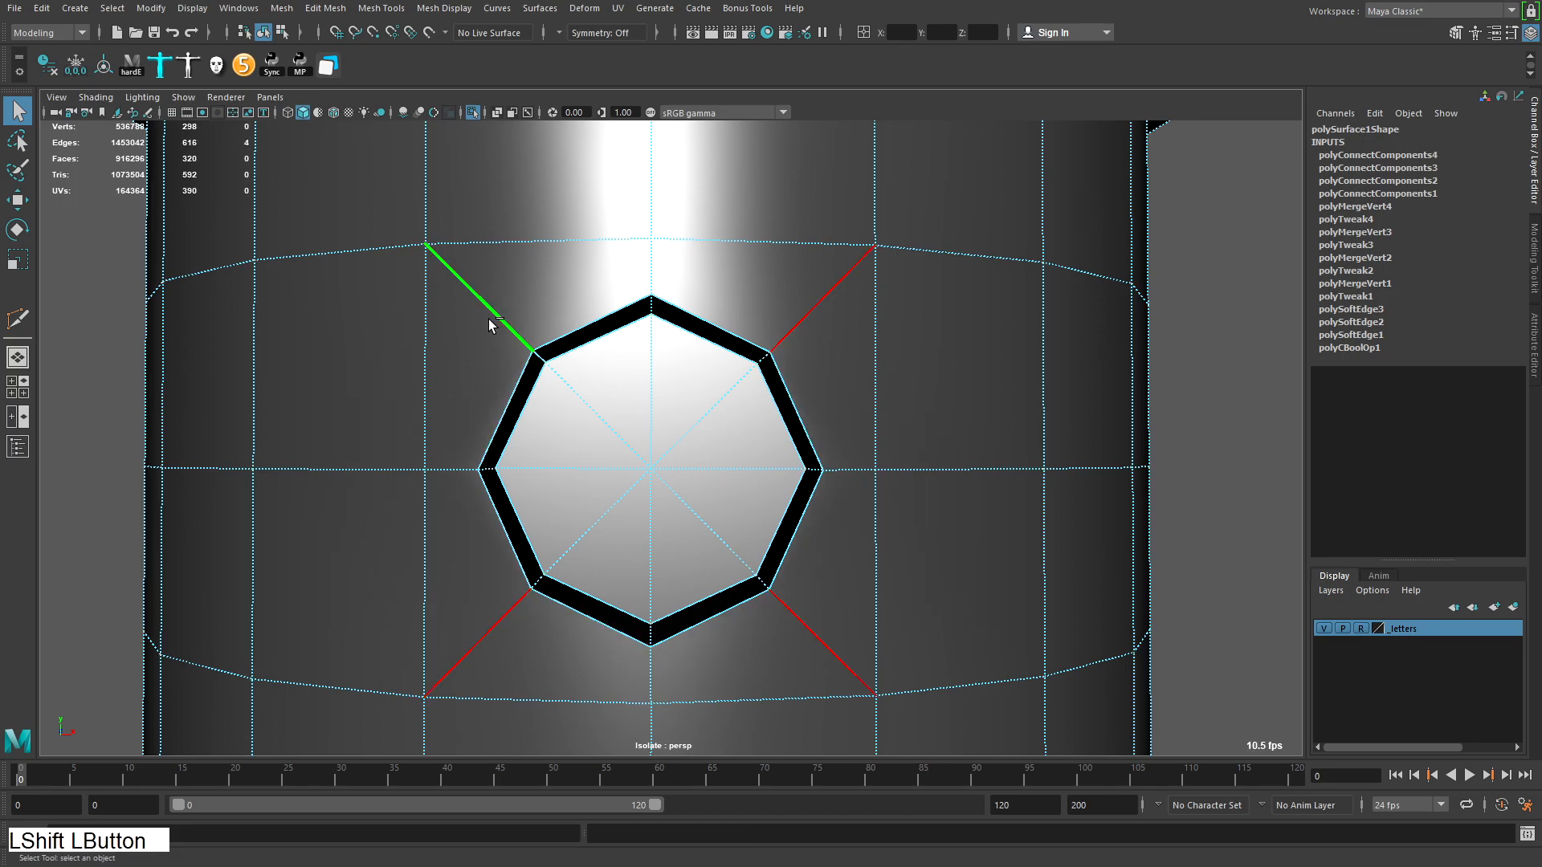
right_click_drag(810, 505, 827, 518, "shift")
Check the recess's wall edges and delete the cylinder's construction history
left_click_drag(827, 518, 764, 390, "alt")
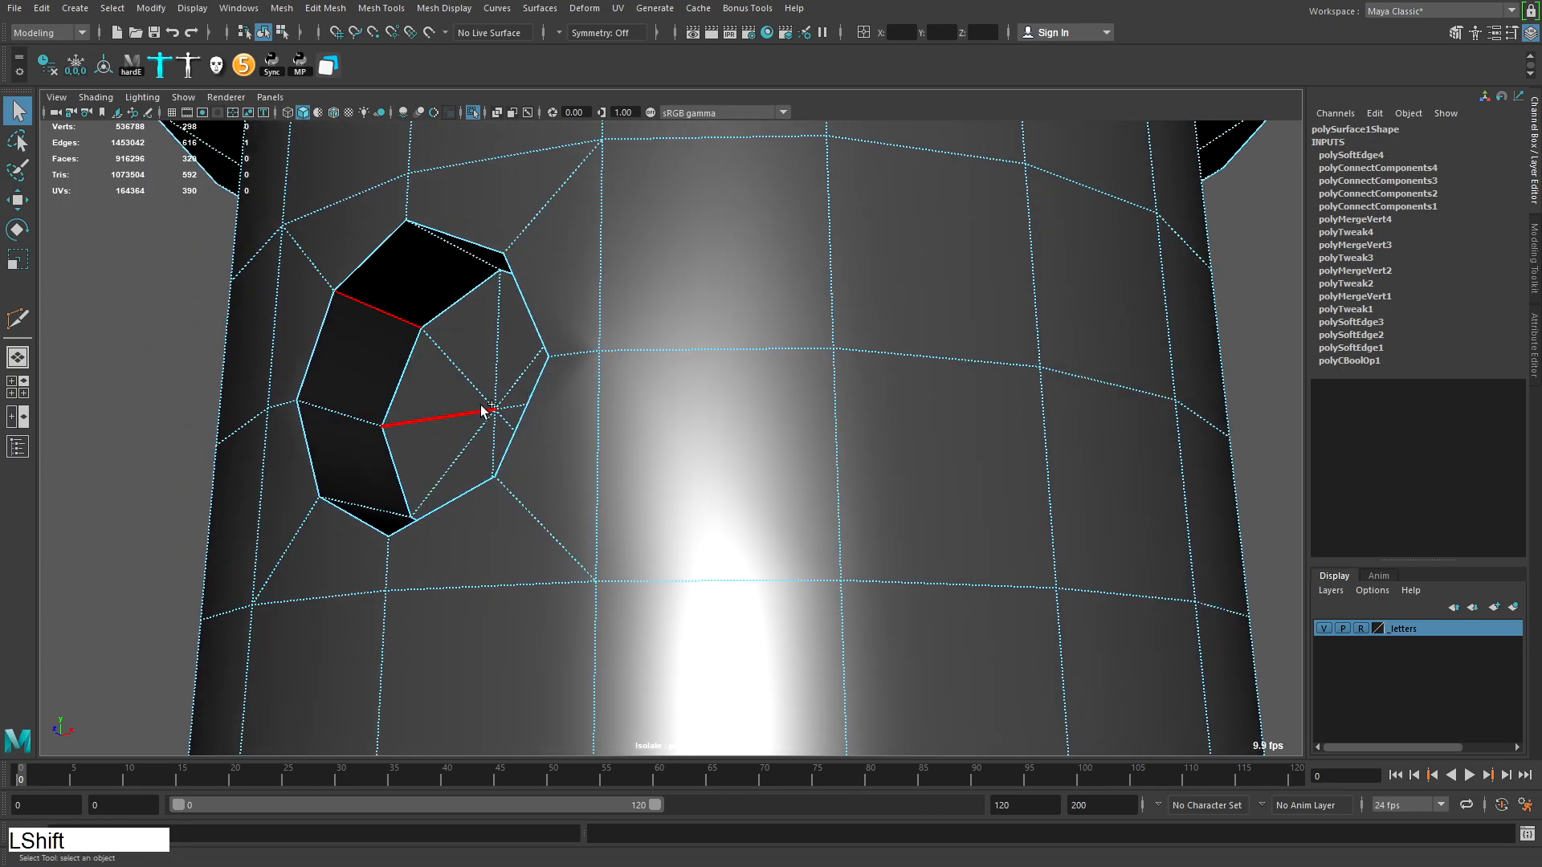
right_click_drag(805, 332, 914, 285, "alt")
left_click_drag(913, 286, 746, 406, "alt")
left_click(730, 348)
left_click(53, 72)
right_click_drag(747, 406, 1115, 293, "alt")
left_click_drag(1115, 293, 889, 330, "alt")
right_click_drag(888, 330, 967, 426, "alt")
left_click_drag(967, 427, 819, 369, "alt")
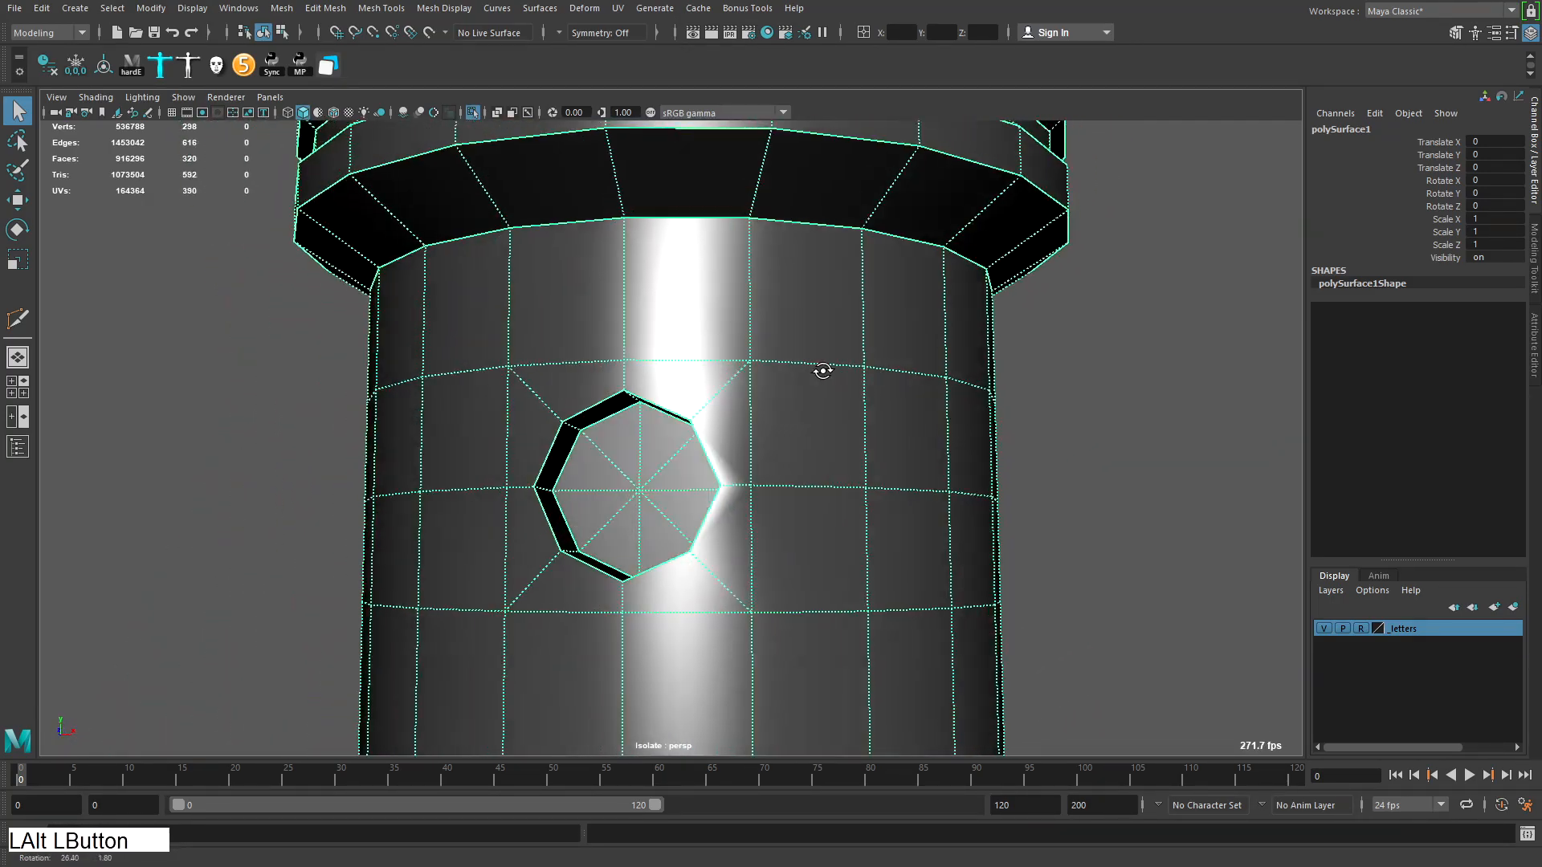
Select all hard edges of the cylinder and deselect the spoke edges on the recess's floor
right_click_drag(819, 369, 682, 377, "alt")
left_click(128, 67)
left_click_drag(755, 377, 775, 376, "alt")
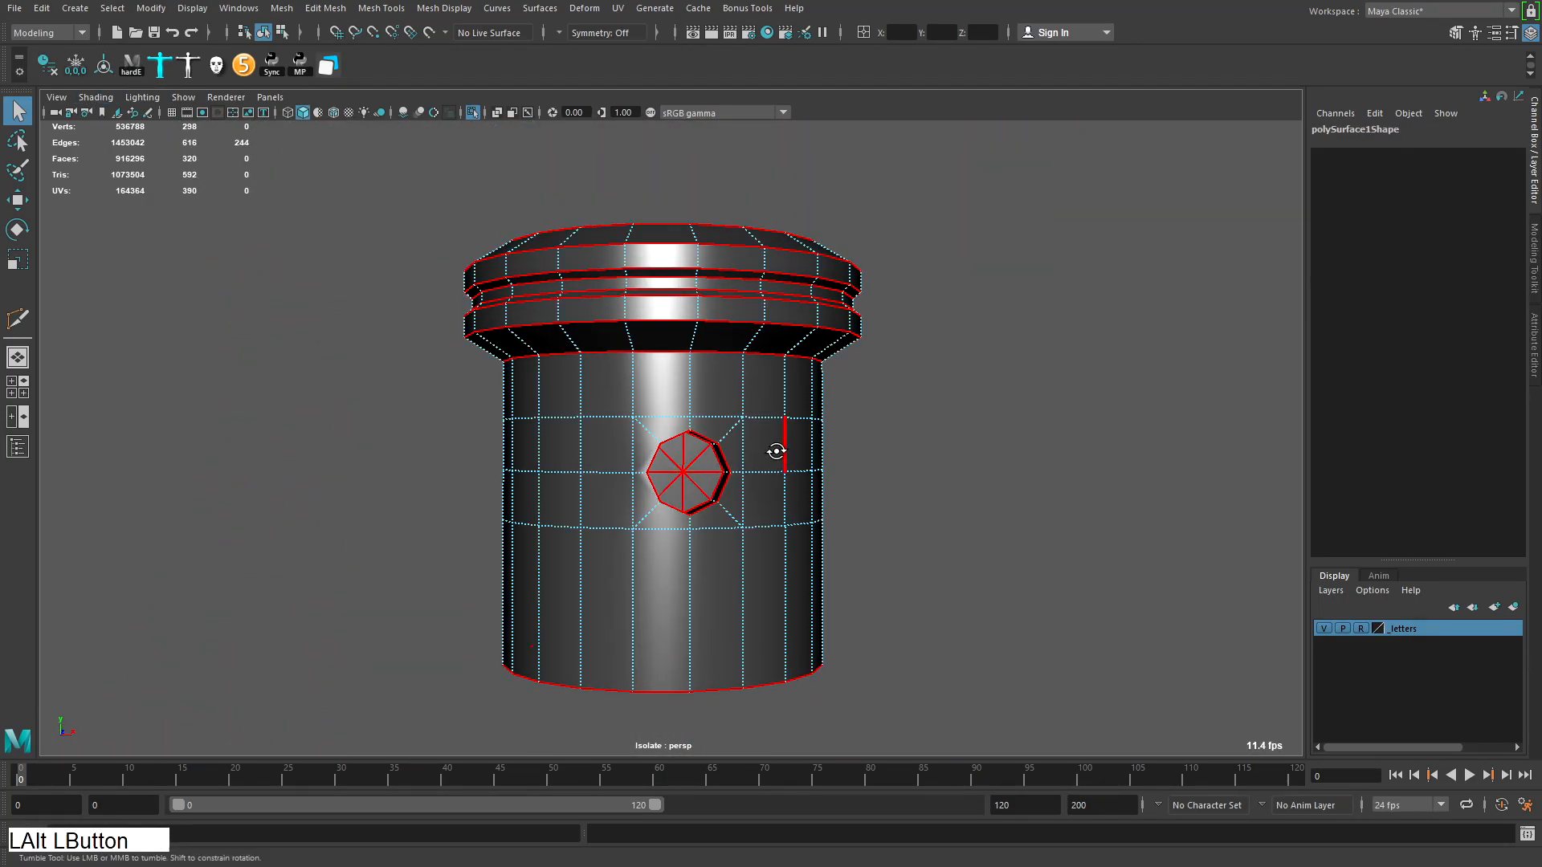
right_click_drag(720, 450, 843, 514, "alt")
left_click_drag(636, 529, 651, 548, "ctrl")
left_click_drag(651, 547, 727, 486, "alt")
right_click_drag(727, 485, 714, 438, "alt")
left_click_drag(714, 438, 758, 424, "alt")
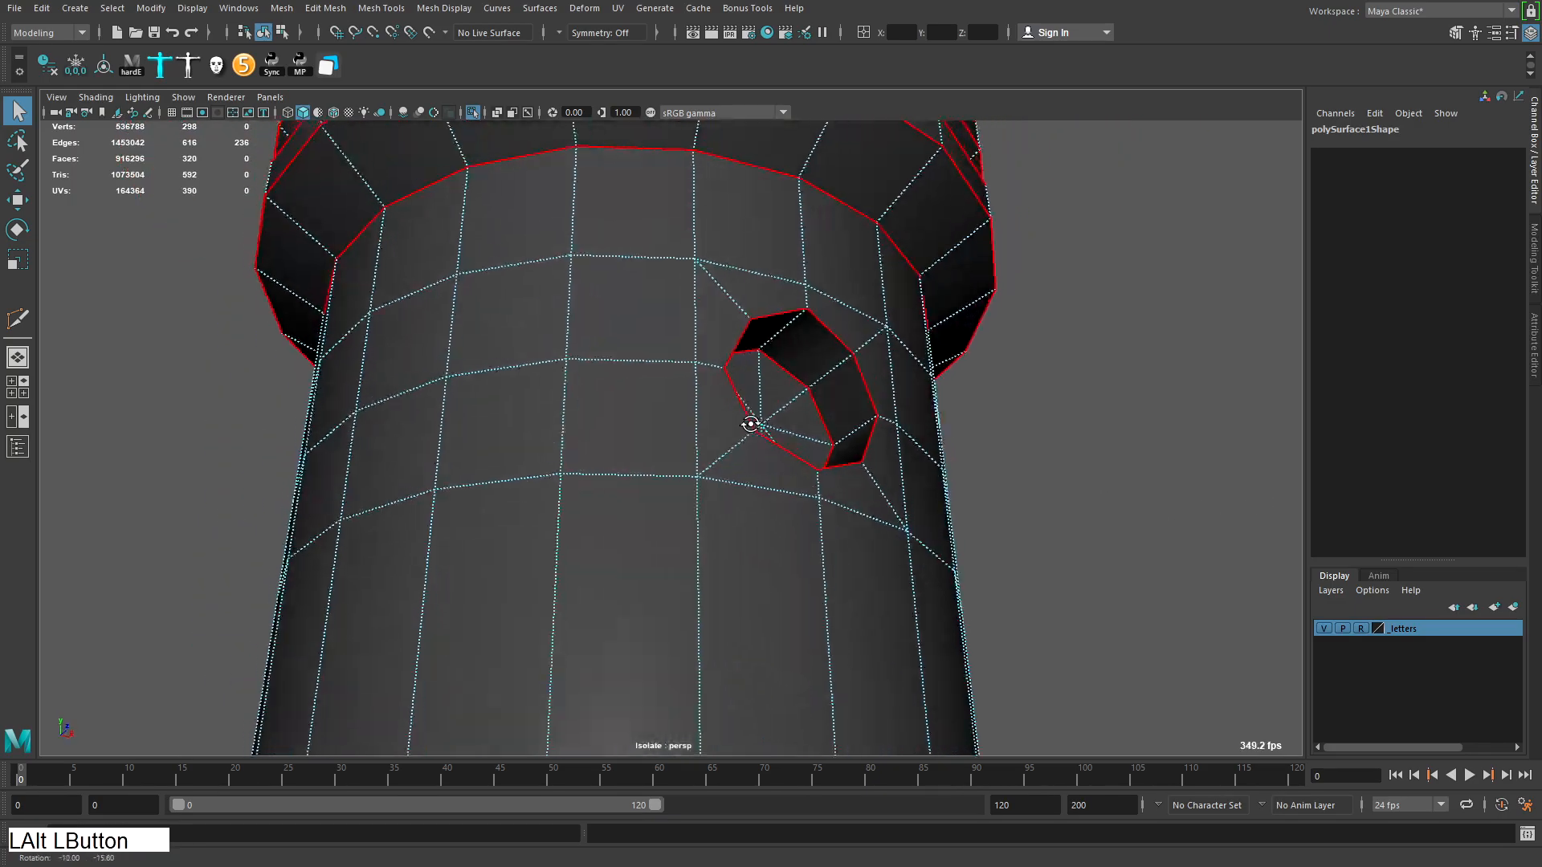
right_click_drag(757, 424, 562, 418, "alt")
left_click_drag(562, 417, 747, 356, "alt")
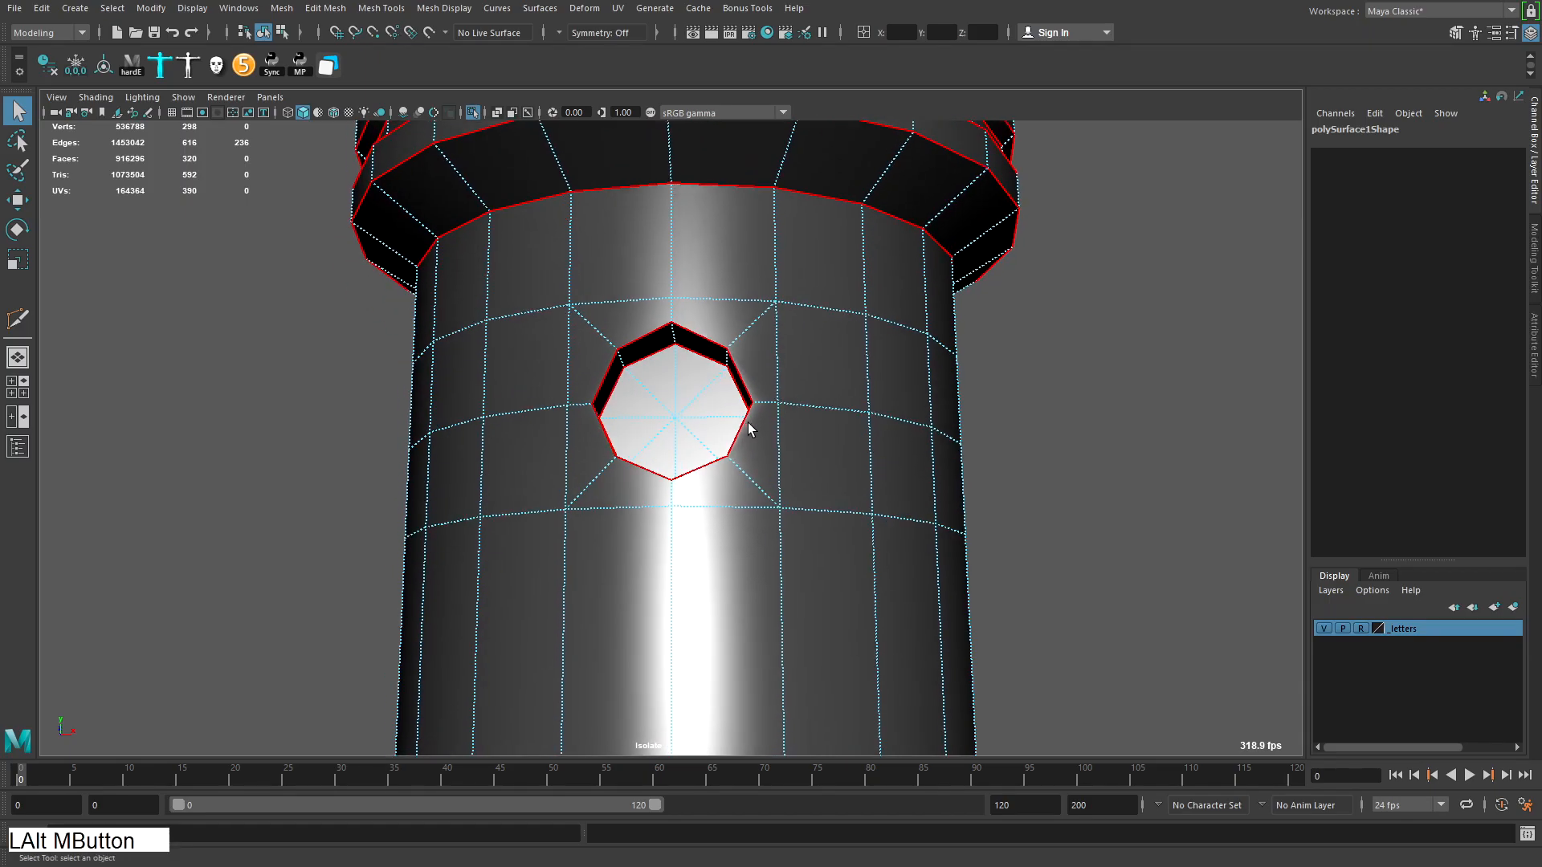
Bevel the selected hard edges, adjust the bevel settings, and deselect the cylinder
key("ctrl+b")
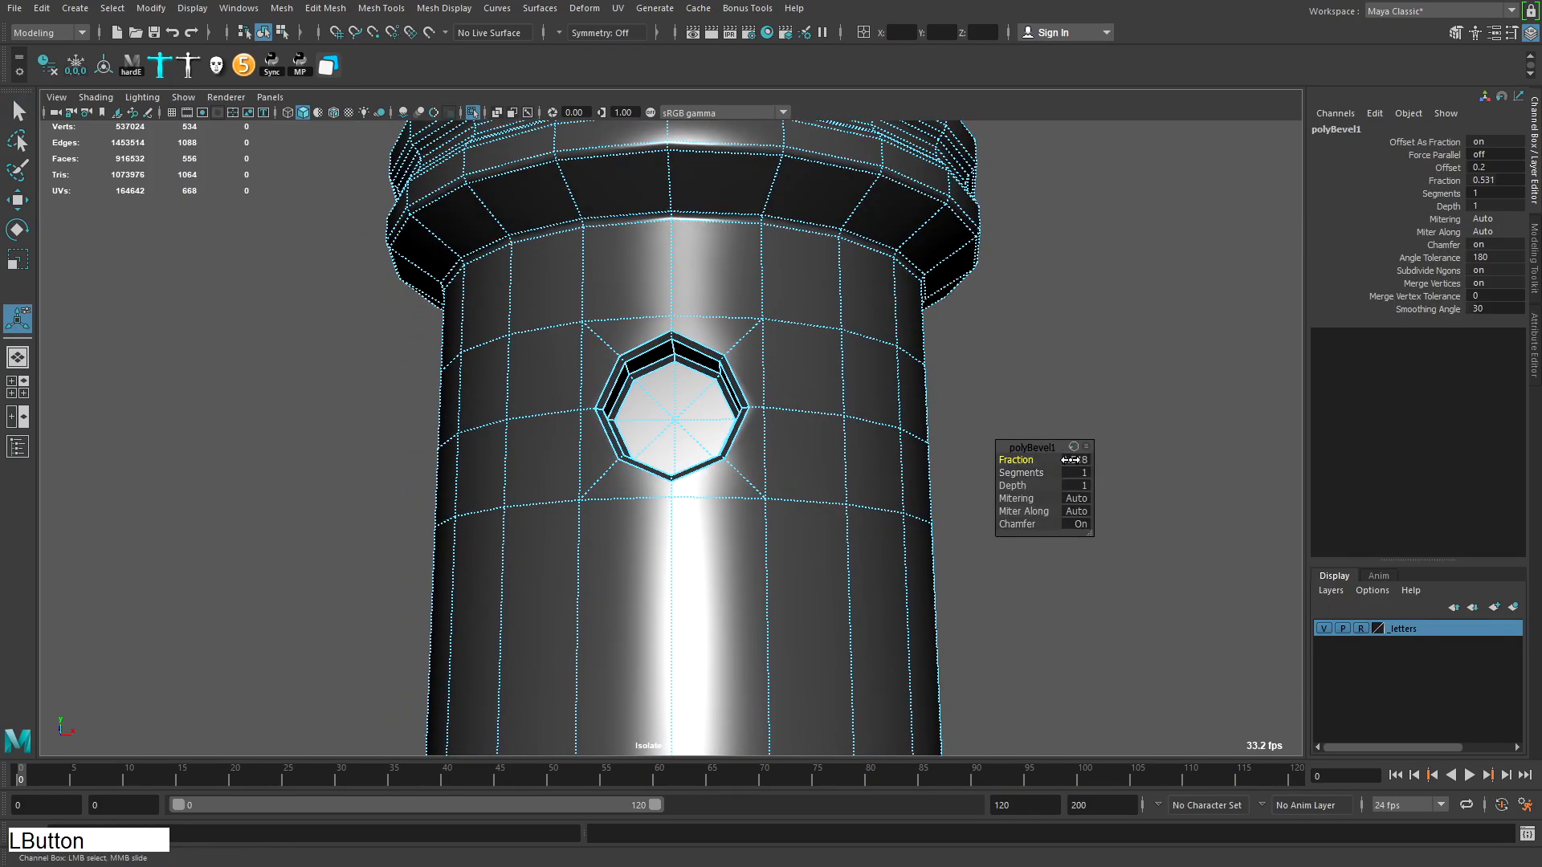
key("F8")
left_click_drag(848, 436, 904, 345, "alt")
key("q")
left_click(963, 399)
Inspect the bevelled cylinder and its recess in smooth preview and against the unsmoothed wireframe
middle_click_drag(905, 345, 828, 297, "alt")
left_click_drag(829, 297, 818, 404, "alt")
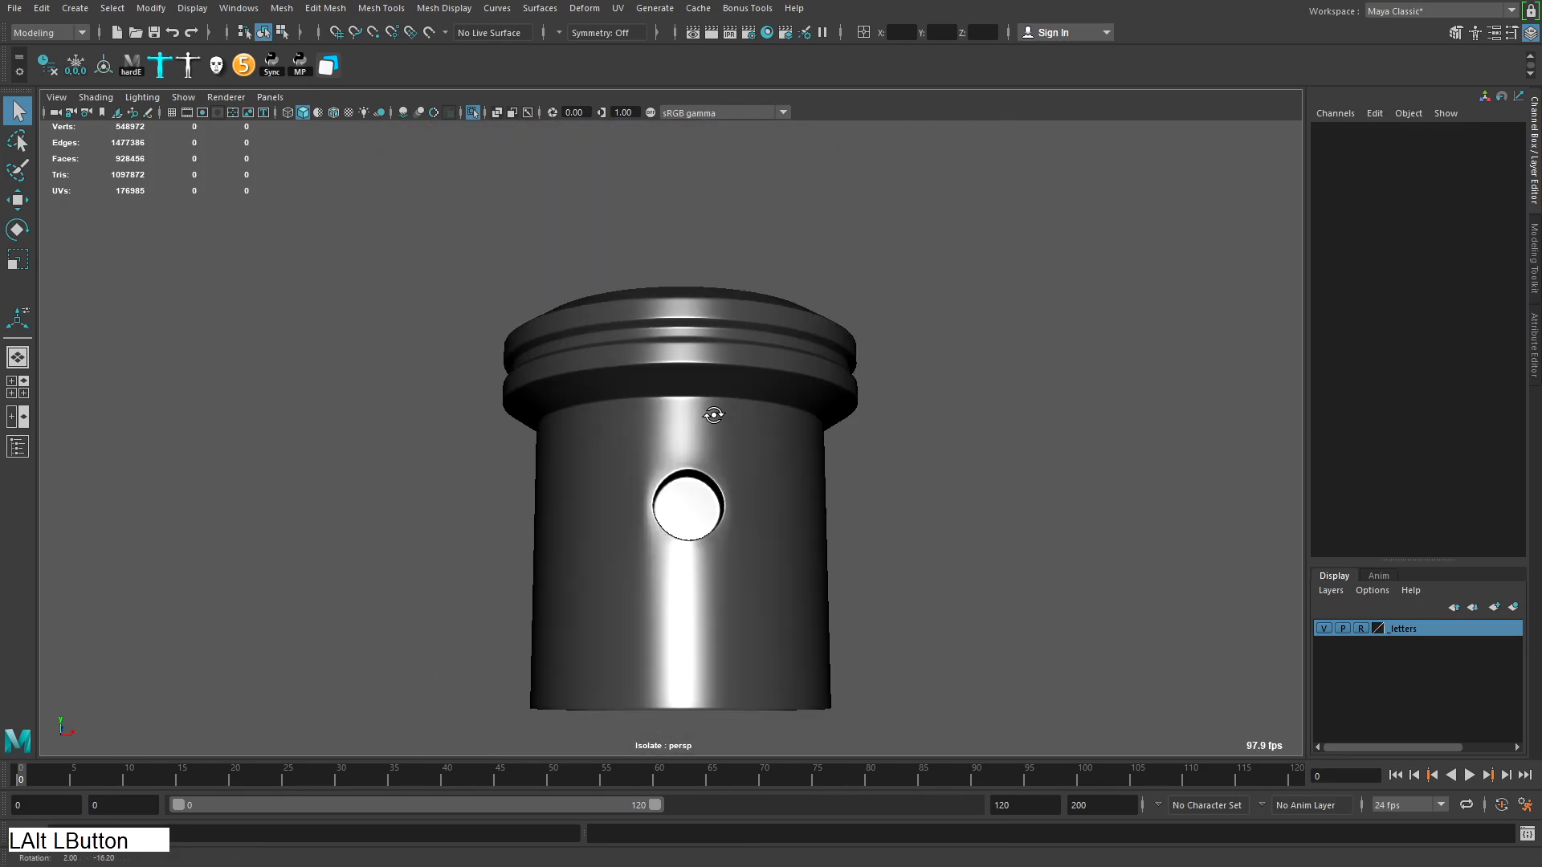
right_click_drag(761, 518, 919, 485, "alt")
left_click_drag(919, 485, 705, 399, "alt")
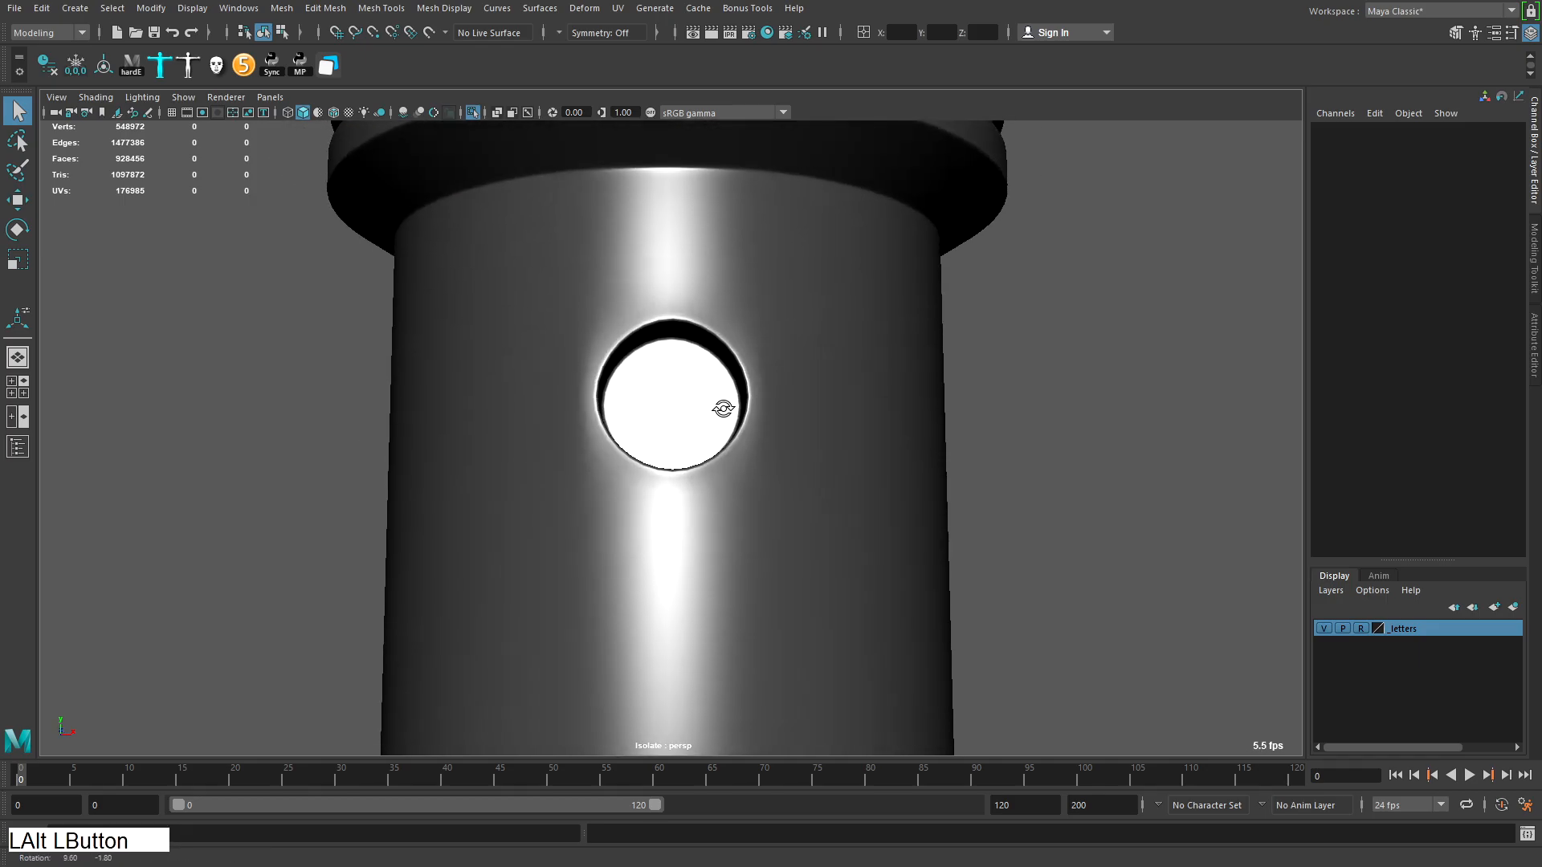
left_click(840, 334)
key("1")
left_click_drag(792, 368, 665, 378, "alt")
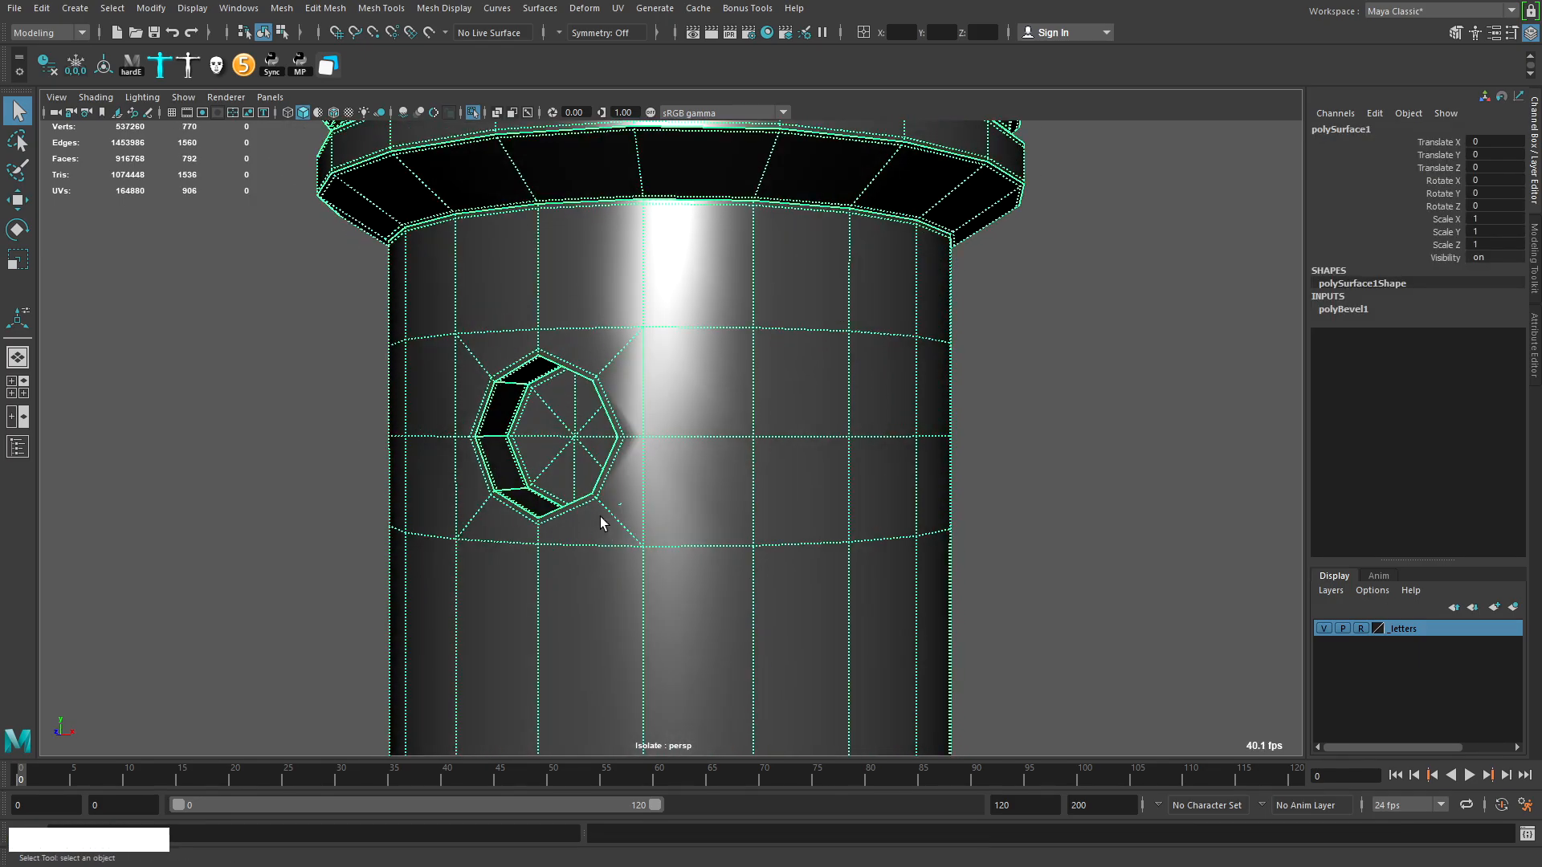
scroll(584, 530, "down", 4)
left_click_drag(578, 441, 637, 383, "alt")
left_click(1005, 366)
left_click_drag(1005, 366, 898, 485, "alt")
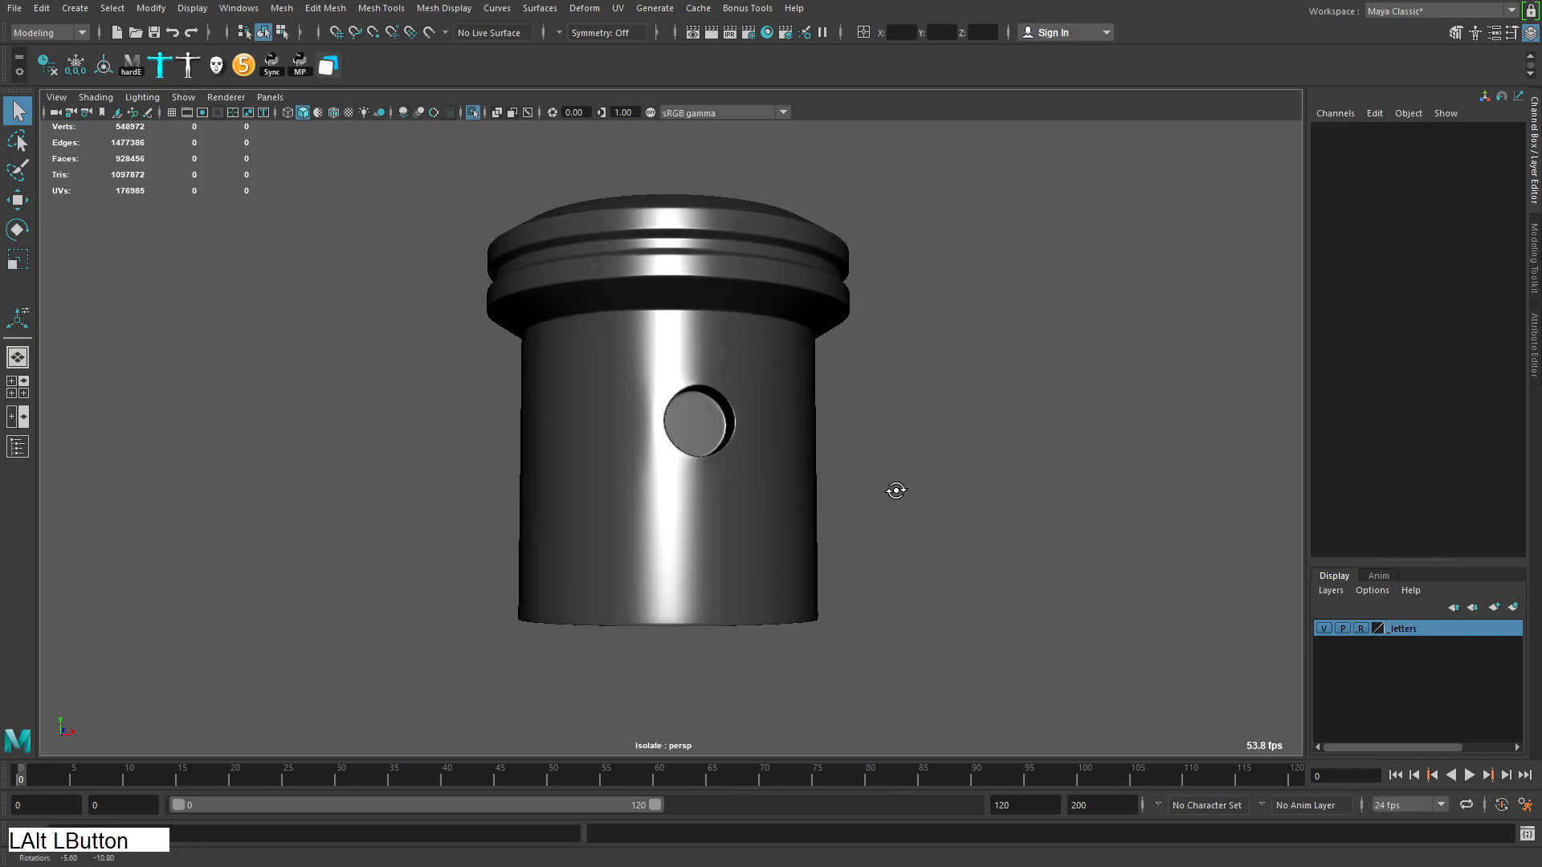
right_click_drag(898, 485, 856, 444, "alt")
scroll(827, 433, "up", 4)
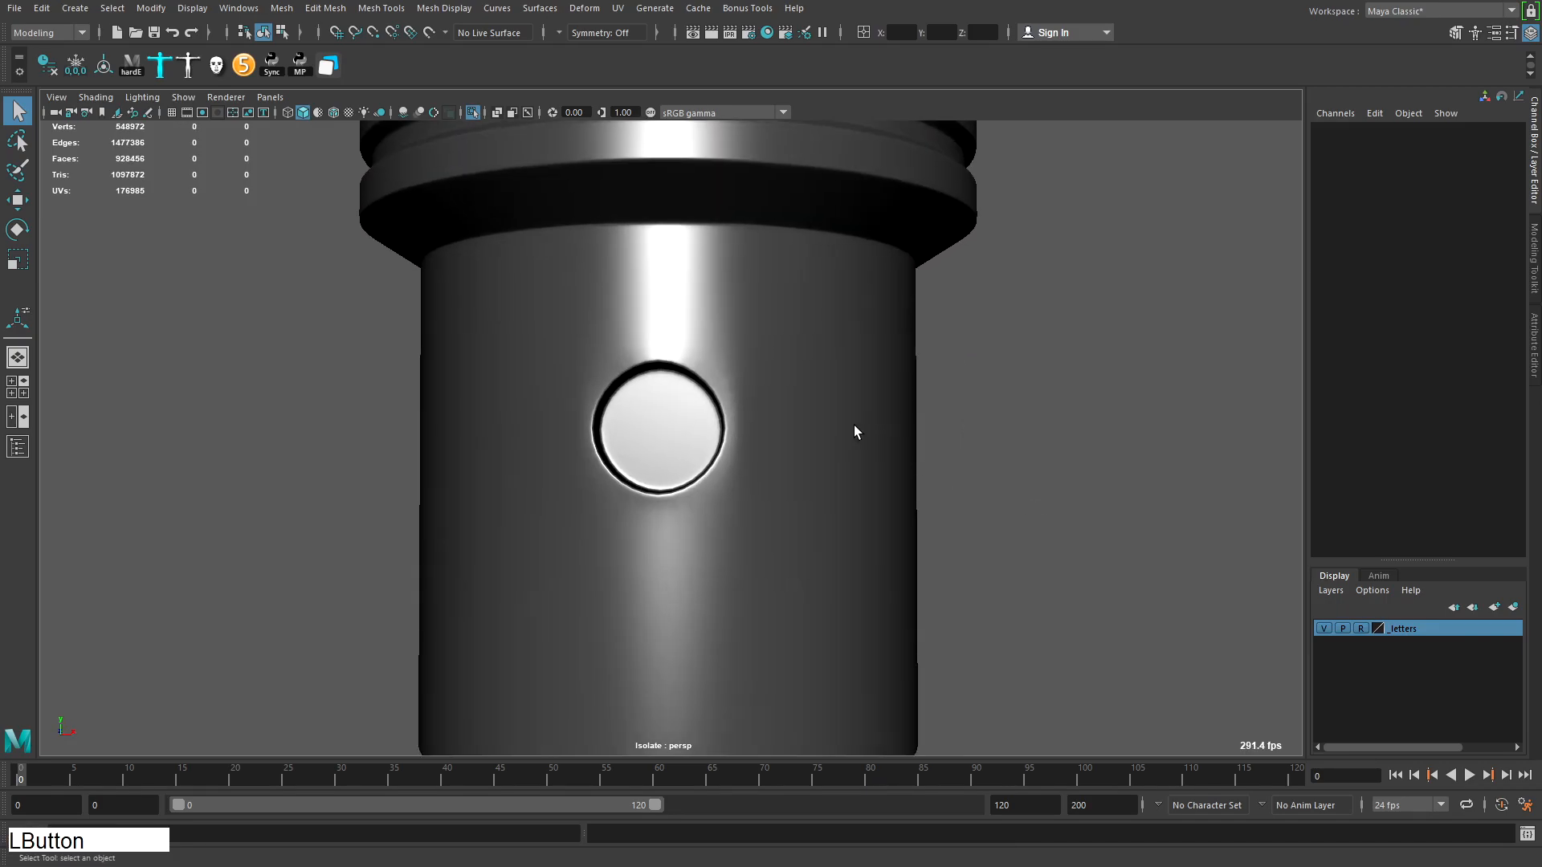
Examine the edges along the recess's inner wall and the recess's shading in smooth preview
left_click(857, 422)
key("F10")
scroll(860, 413, "up", 5)
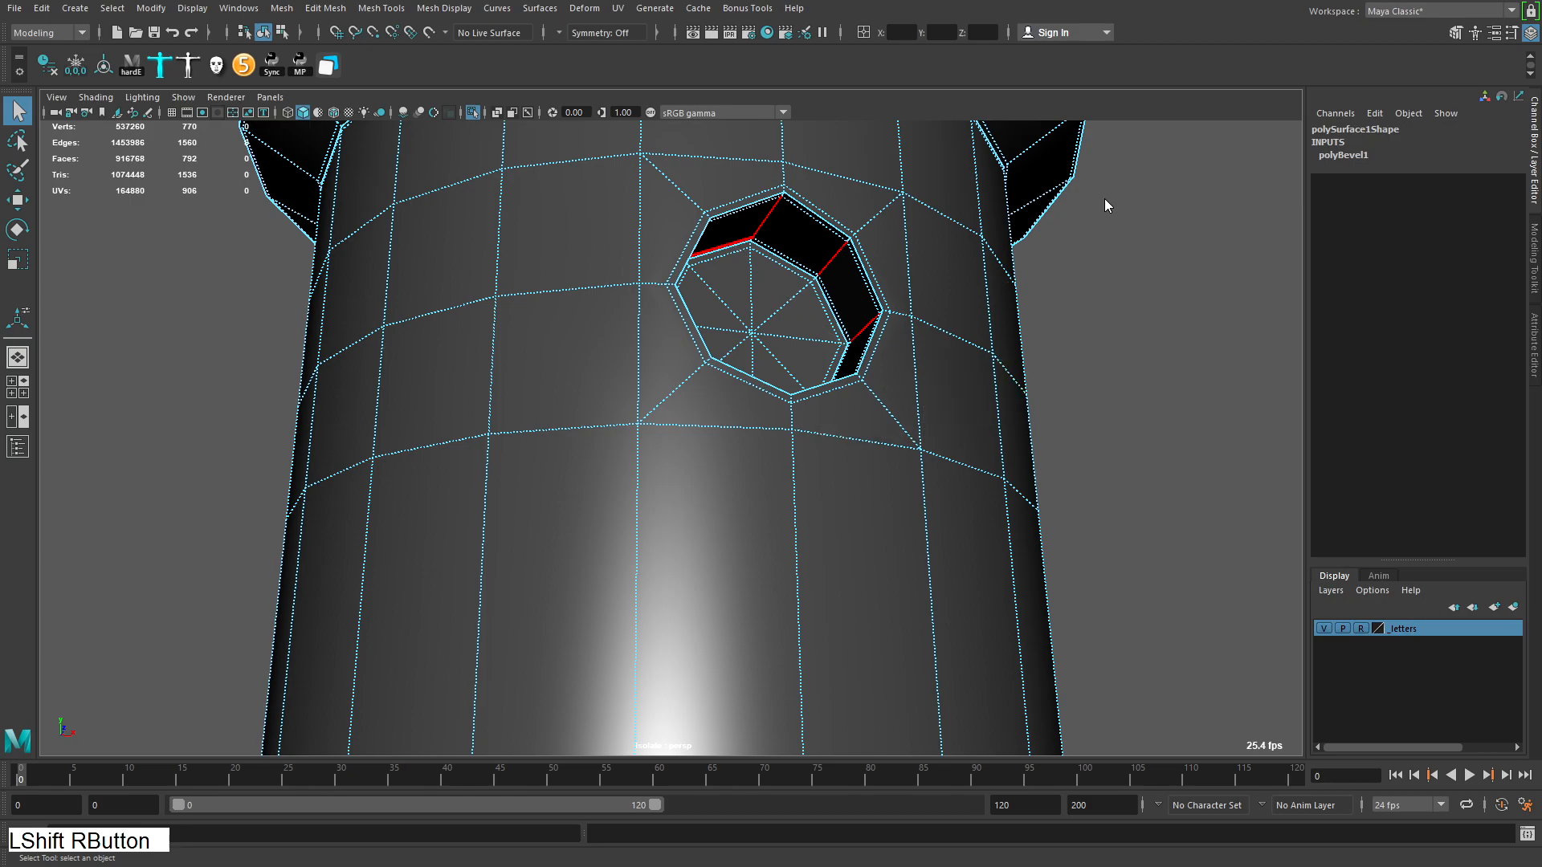
left_click_drag(1119, 194, 851, 313, "alt")
middle_click_drag(850, 313, 688, 431, "alt")
left_click_drag(688, 430, 730, 471, "alt")
right_click_drag(730, 471, 726, 399, "alt")
left_click_drag(726, 399, 743, 358, "alt")
right_click_drag(743, 358, 750, 426, "alt")
left_click_drag(750, 427, 881, 532, "alt")
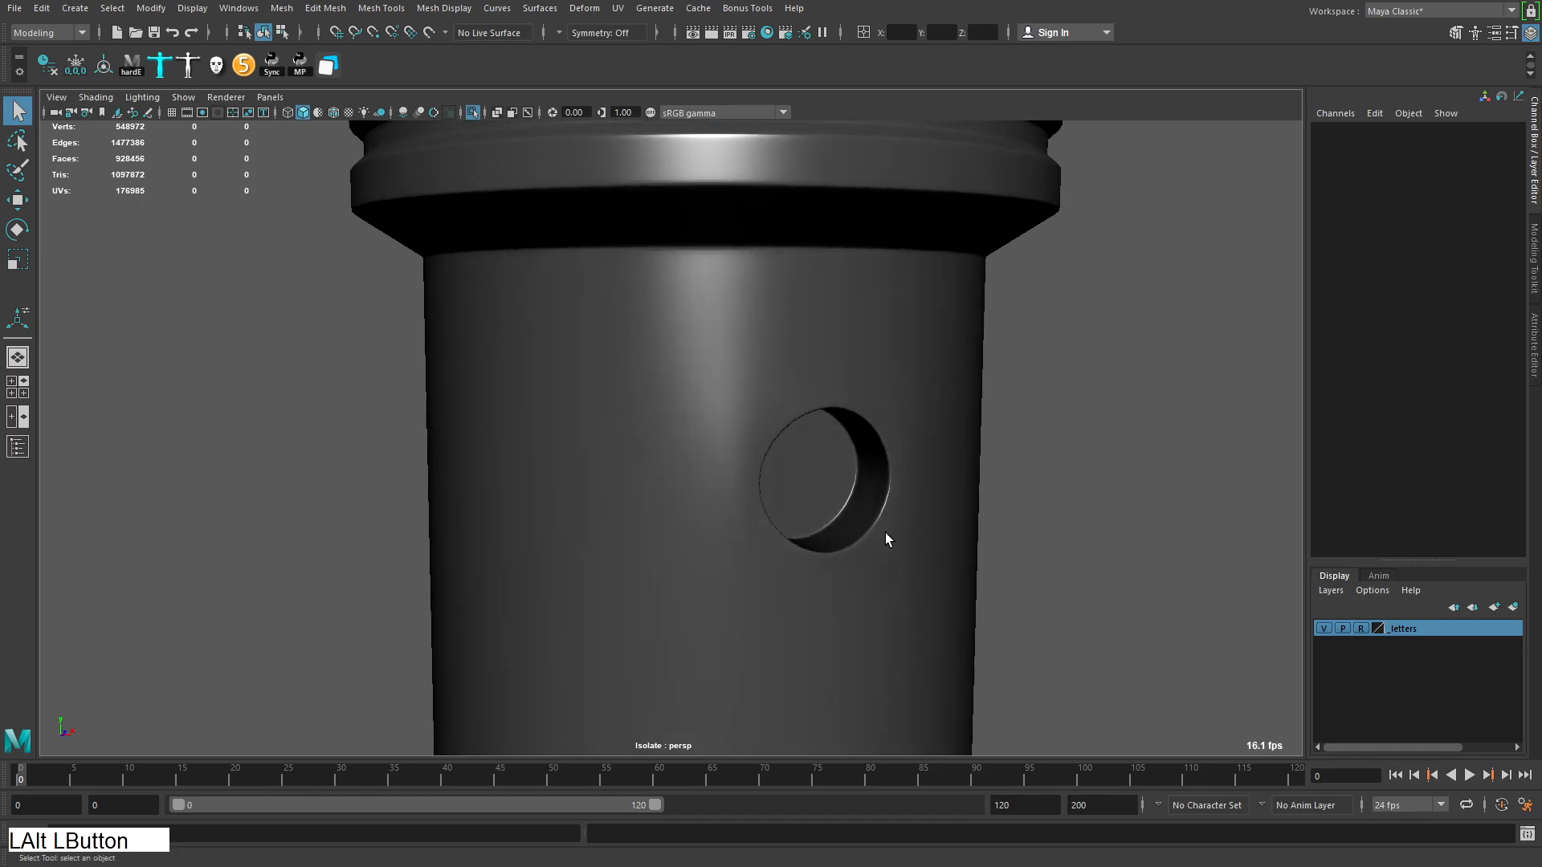
Leave isolation and frame the cylinder with its side pin in the zbrush row
right_click_drag(881, 531, 798, 406, "alt")
key("ctrl+1")
left_click_drag(798, 406, 664, 740, "alt")
left_click(640, 348)
left_click_drag(640, 348, 645, 403, "alt")
Select all hard edges of the zbrush row's cylinder and detach the mesh along them
left_click(678, 578)
right_click_drag(678, 578, 775, 381)
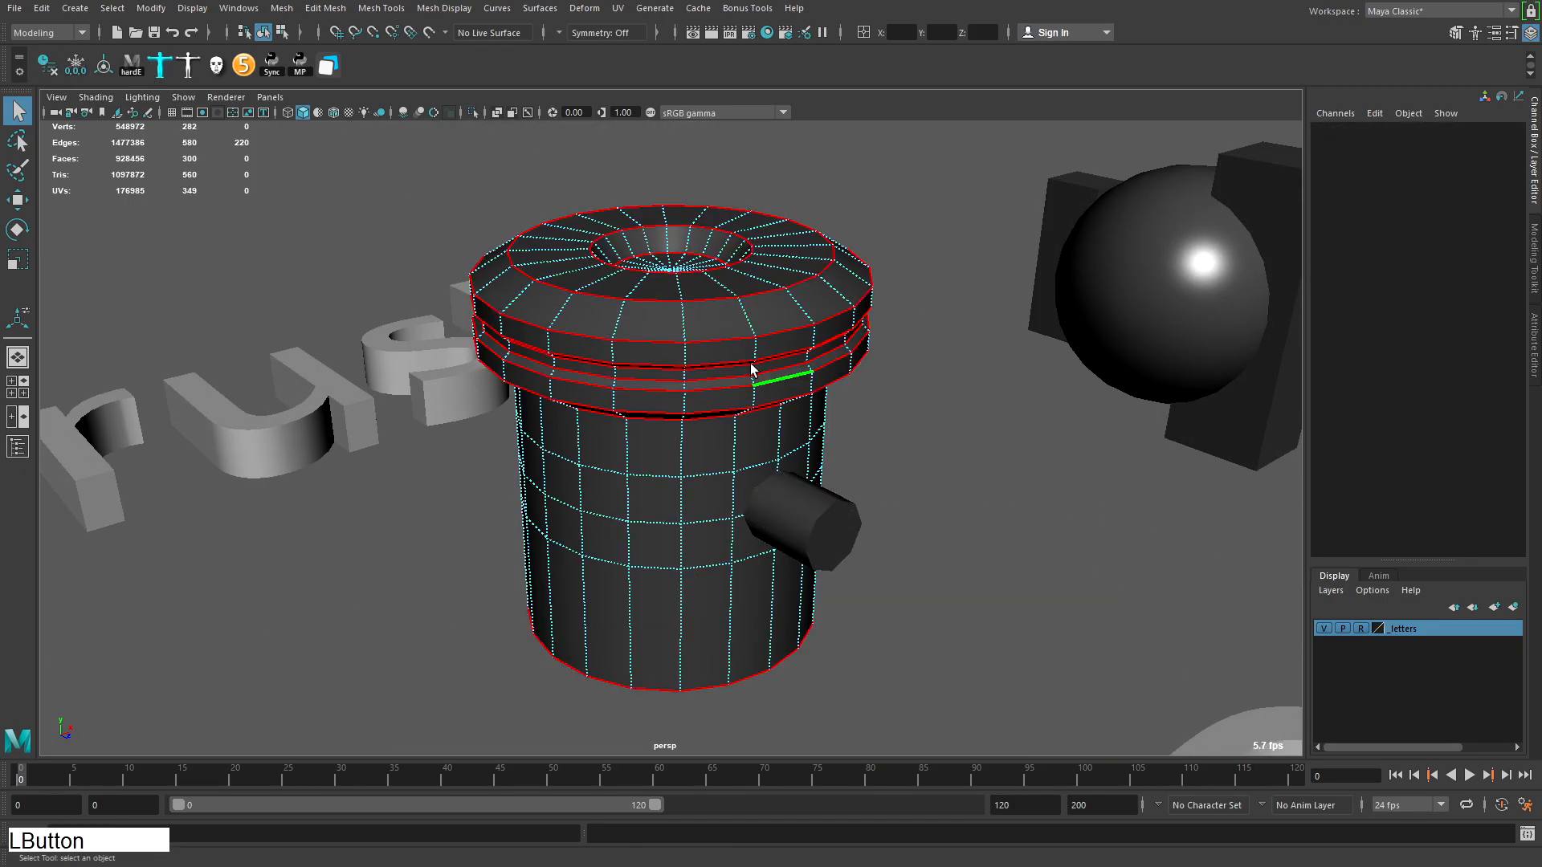
left_click(775, 376)
left_click_drag(775, 376, 801, 354, "alt")
right_click_drag(772, 351, 763, 587, "shift")
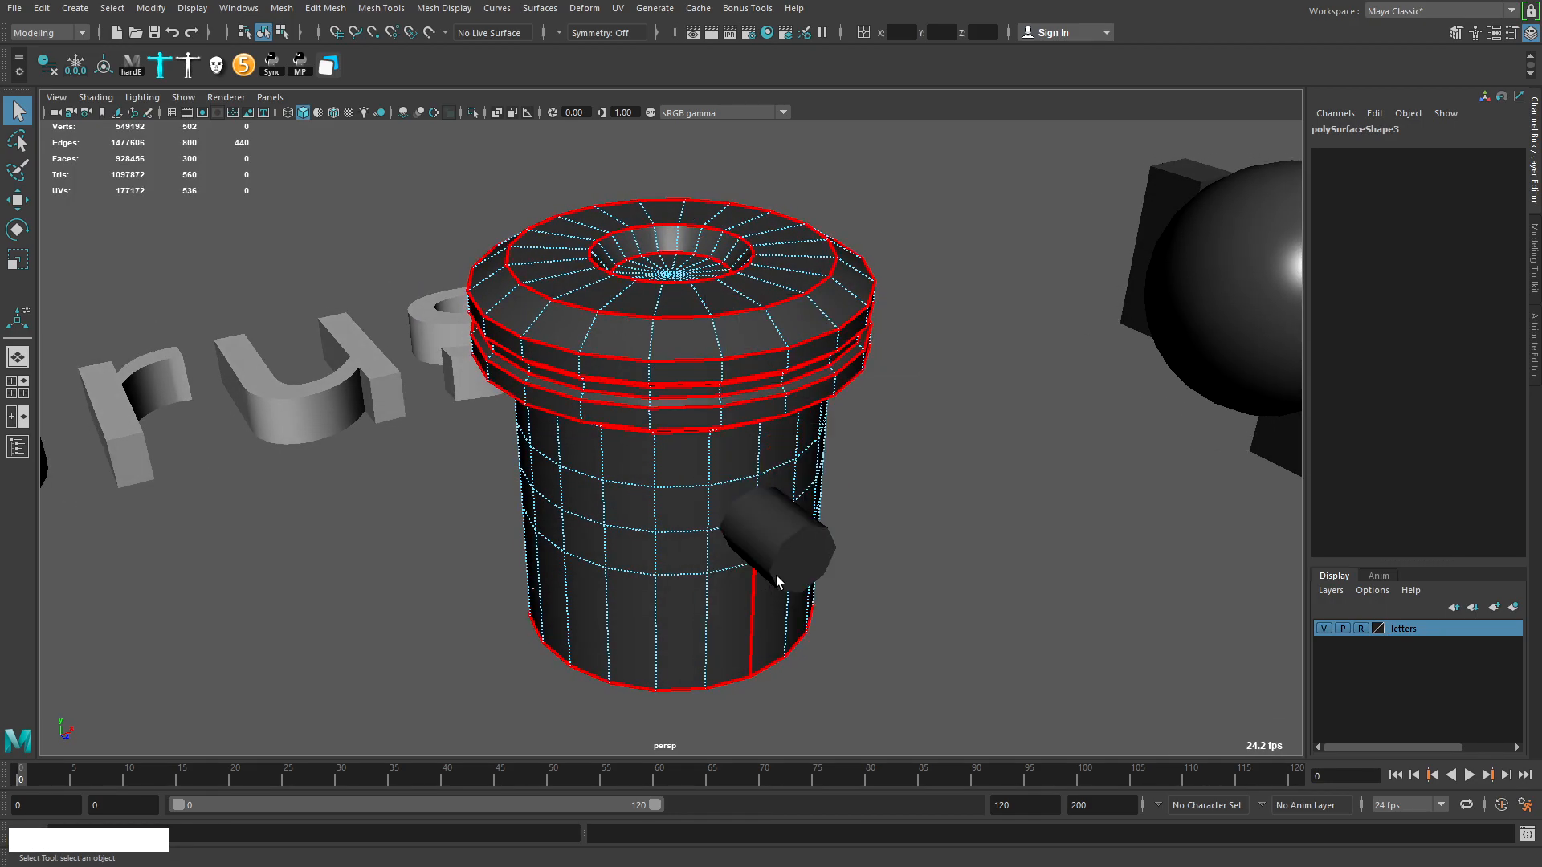
Select the side pin's hard edges and detach the pin mesh along them
left_click(763, 589)
left_click(791, 534)
left_click_drag(791, 534, 801, 526, "alt")
right_click_drag(802, 526, 806, 531)
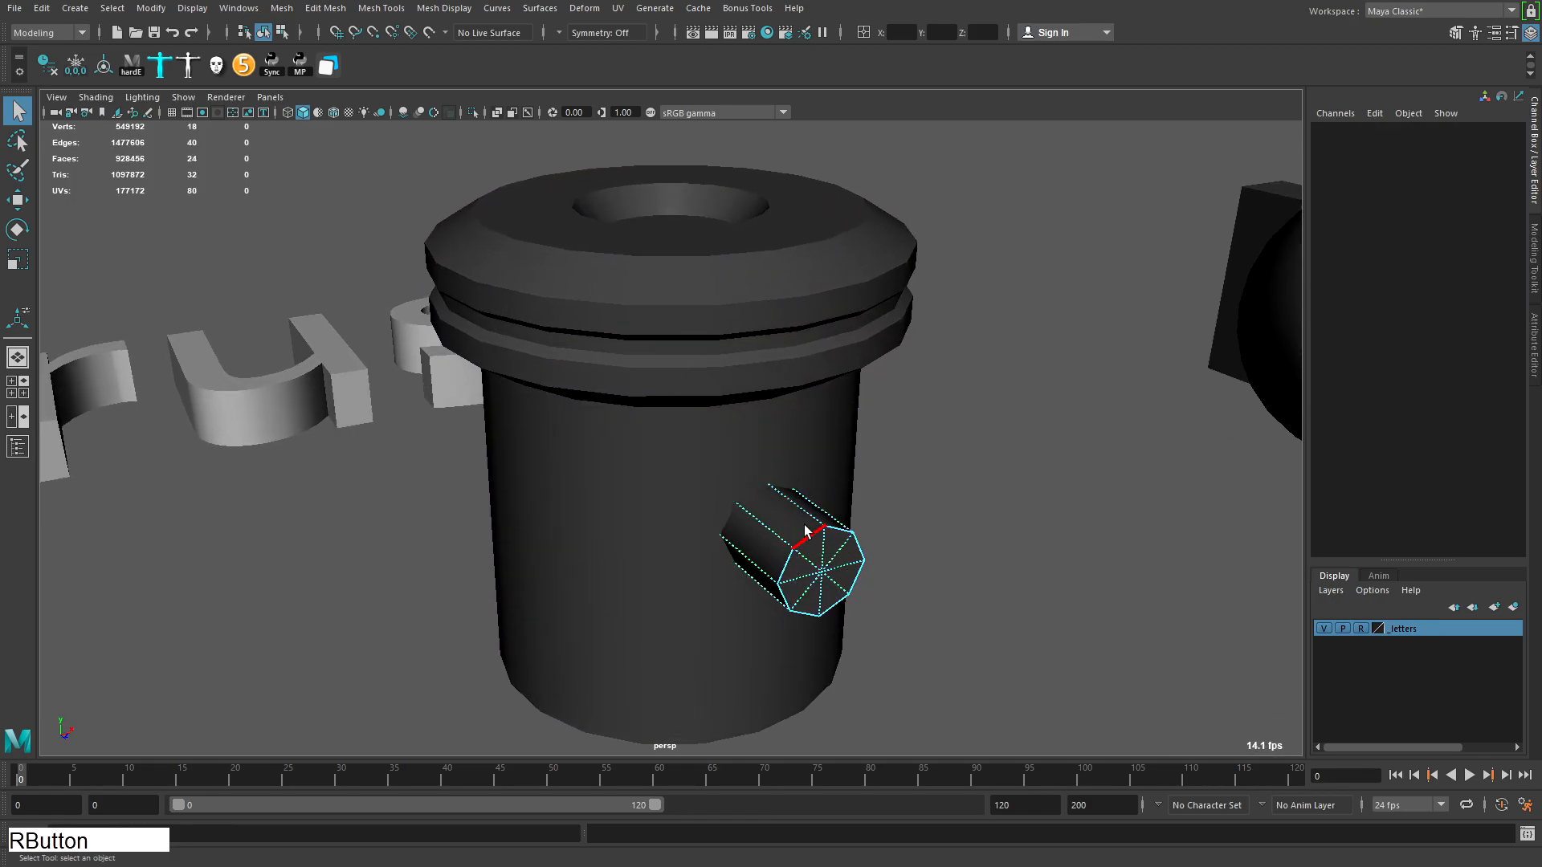
left_click(131, 66)
right_click_drag(780, 434, 782, 439, "shift")
right_click_drag(747, 697, 750, 682, "shift")
Select the cylinder together with its side pin and export the selection as mesh4.obj
right_click_drag(787, 619, 843, 562)
left_click_drag(759, 627, 964, 534)
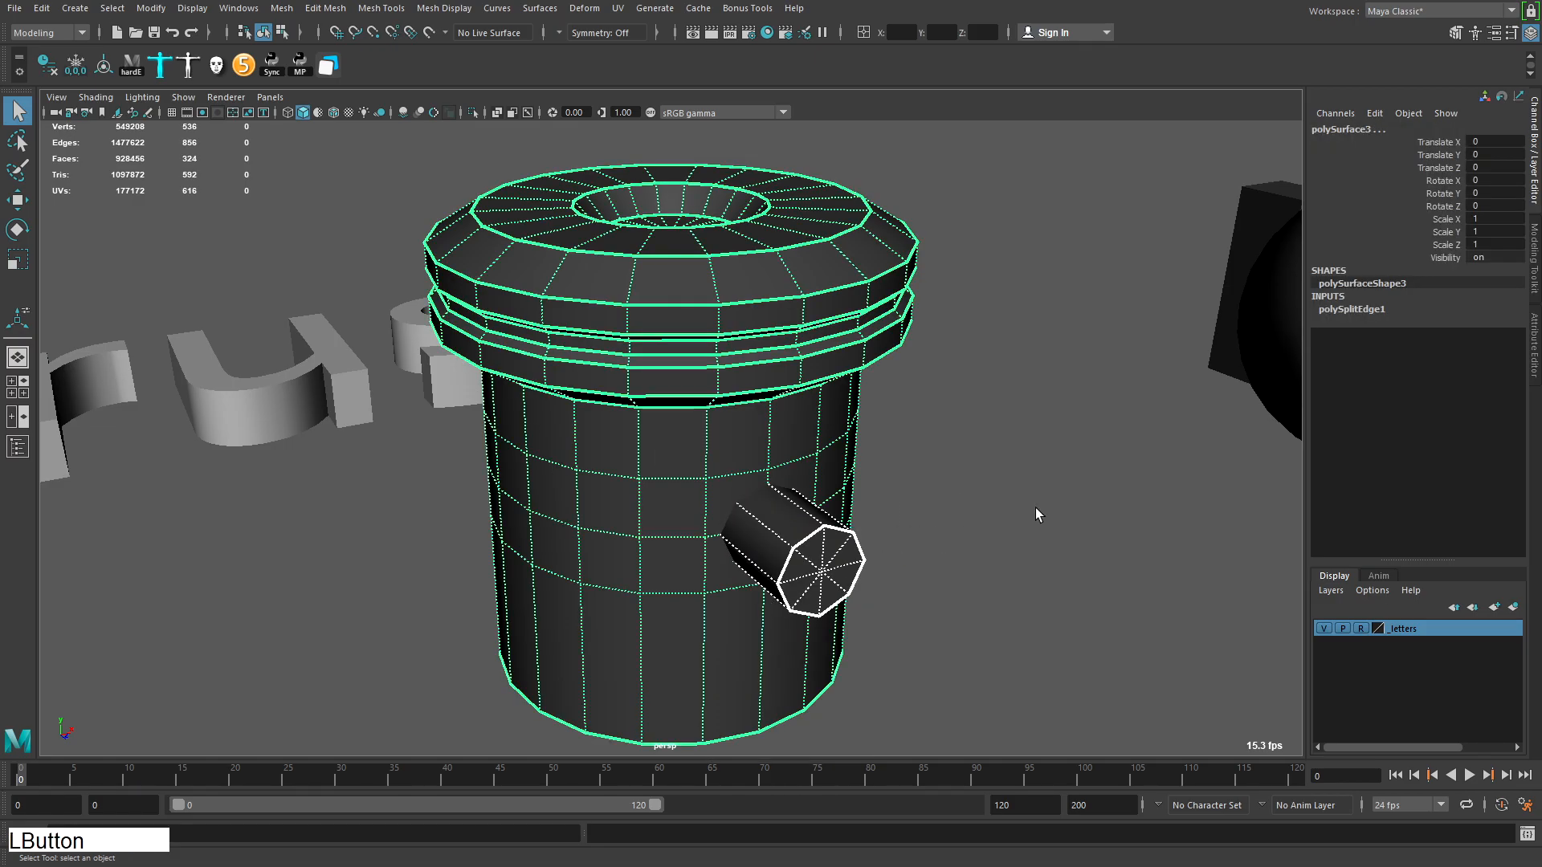
right_click_drag(569, 413, 319, 233, "alt")
left_click(15, 9)
left_click(121, 447)
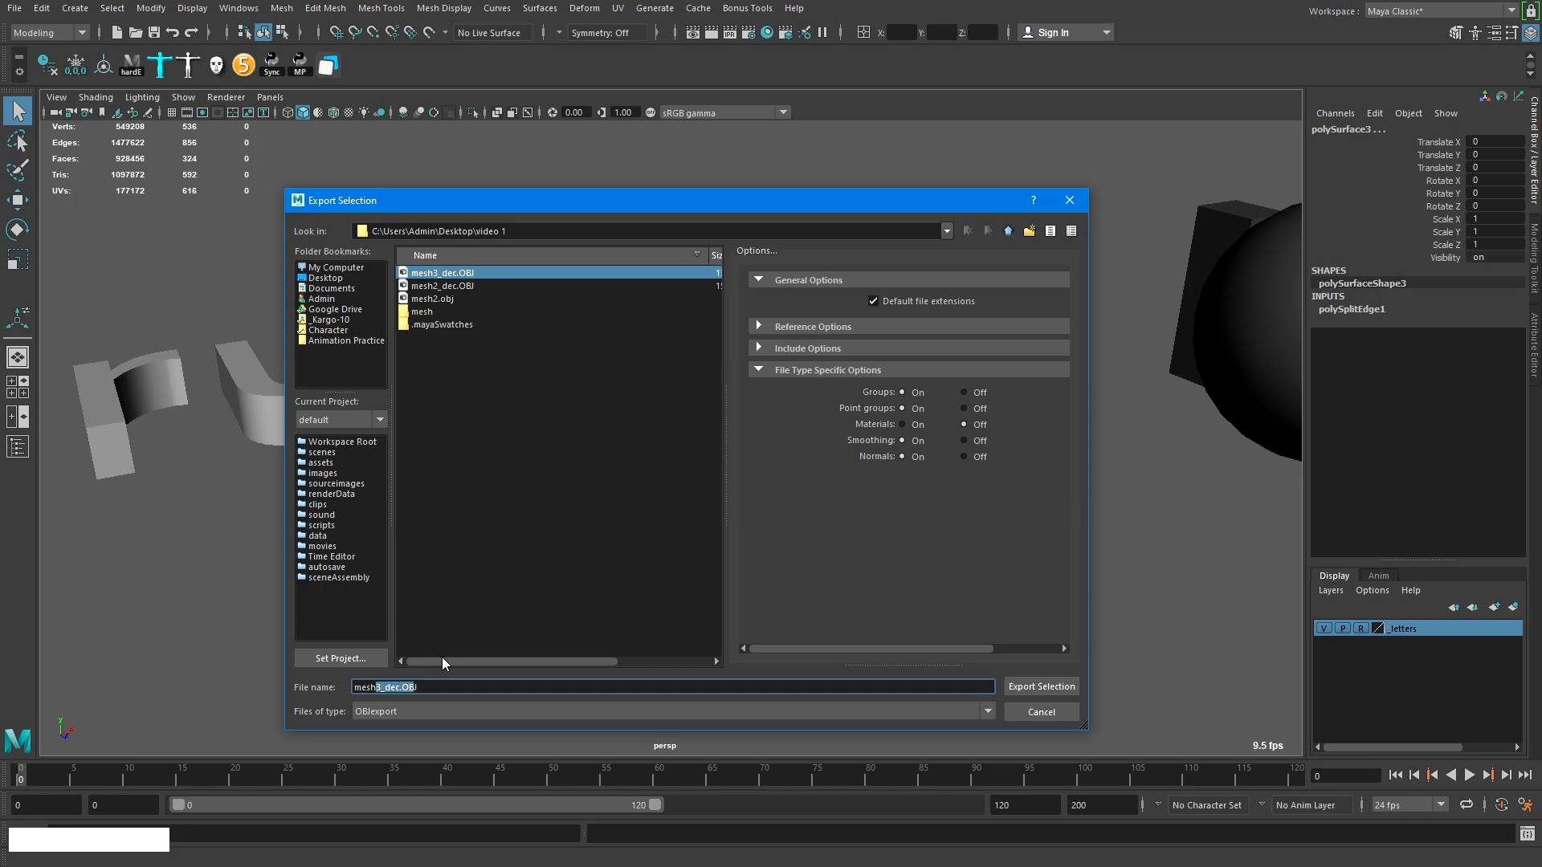
key("Return")
Switch to ZBrush, import mesh4.obj into a PolyMesh3D tool and show its polyframe
key("alt+Tab")
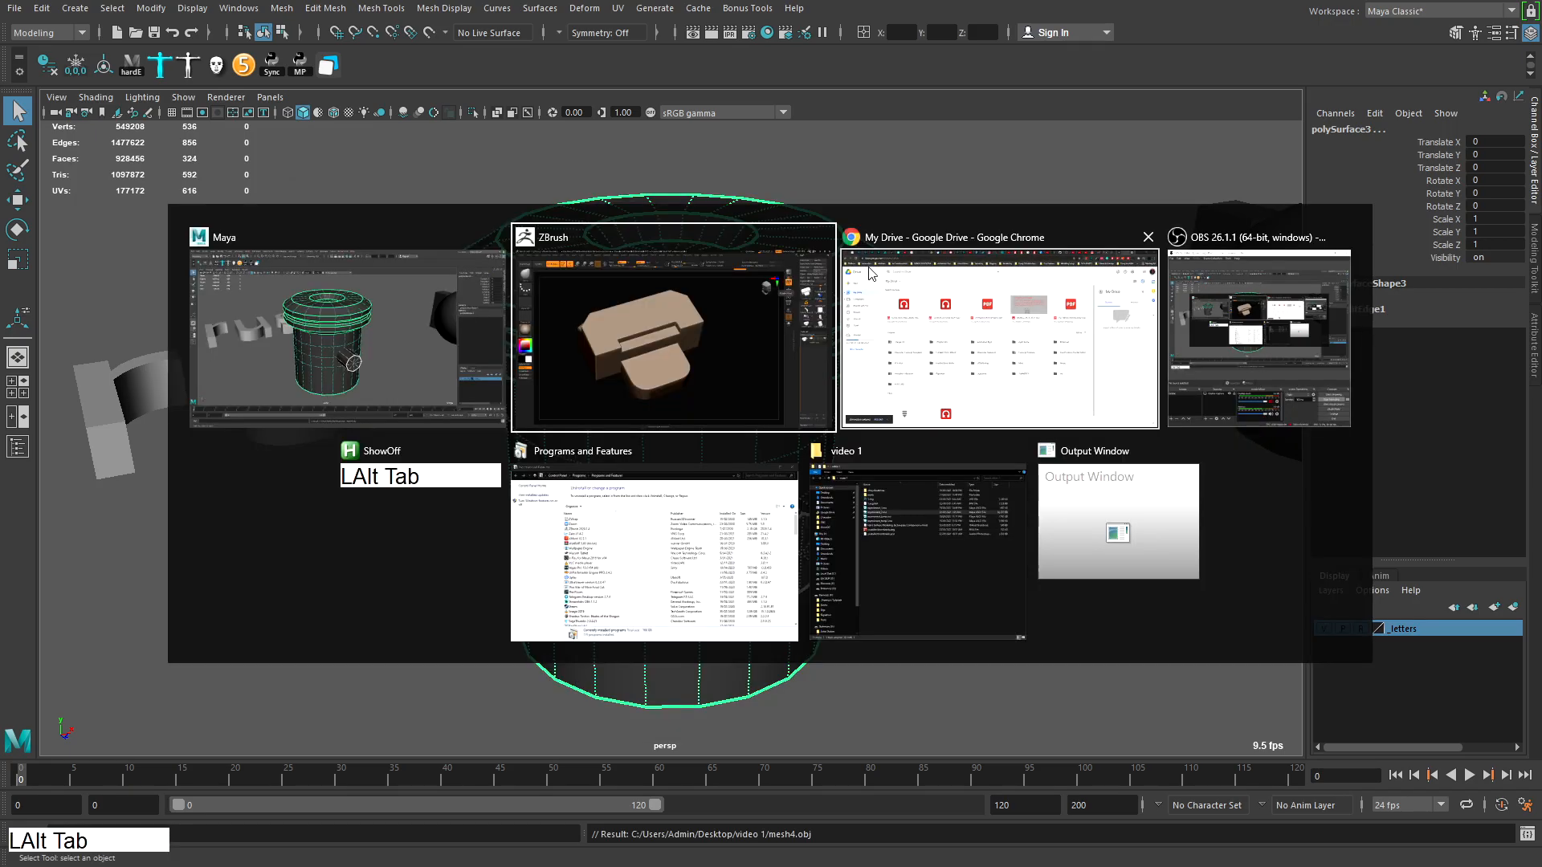
left_click(1487, 298)
left_click(1417, 102)
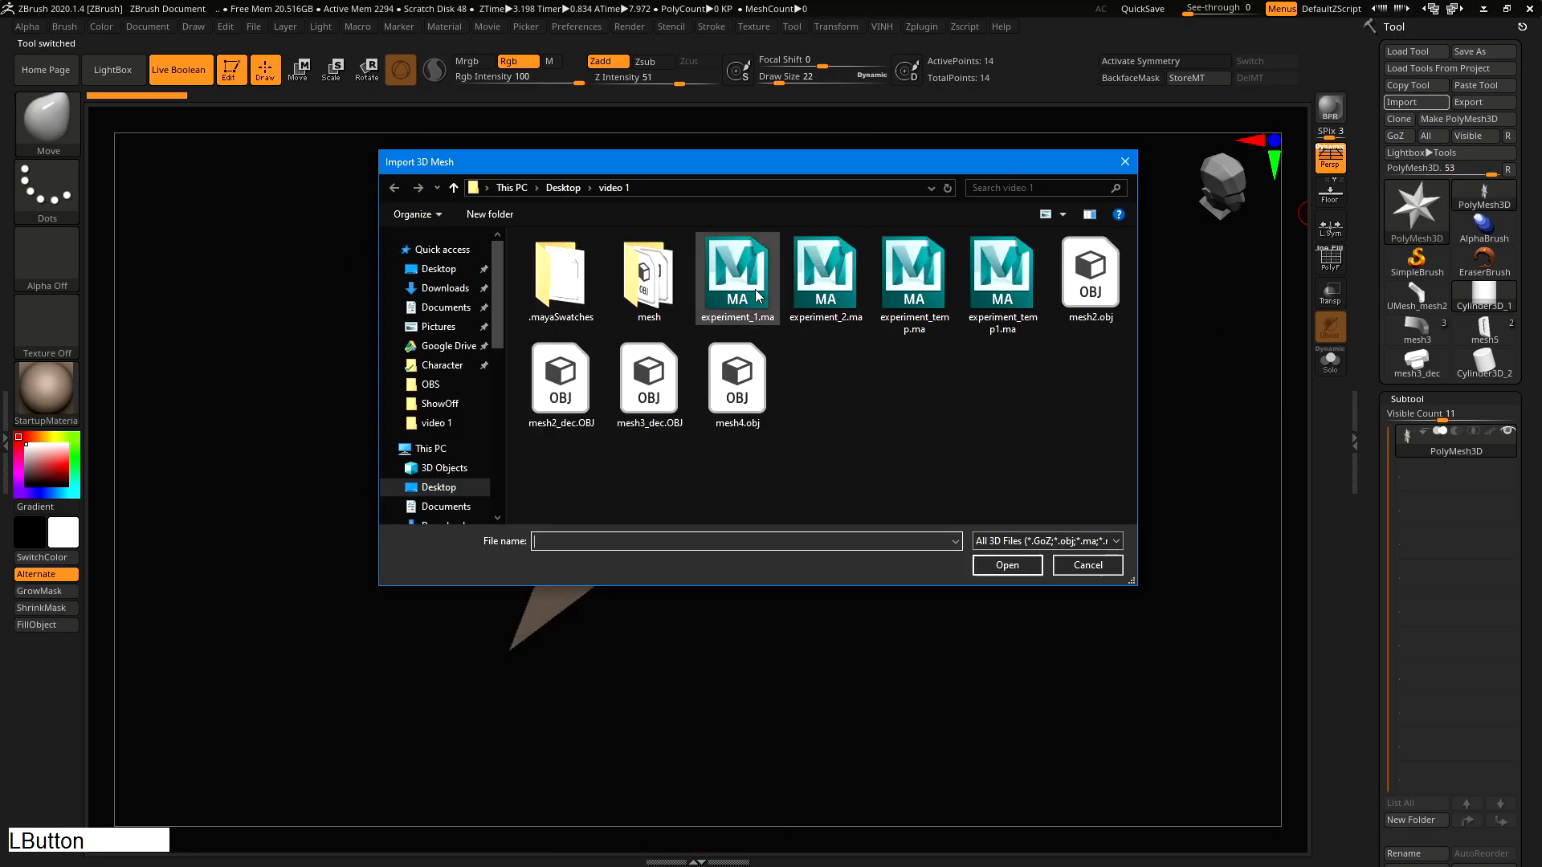
double_click(737, 378)
key("shift+f")
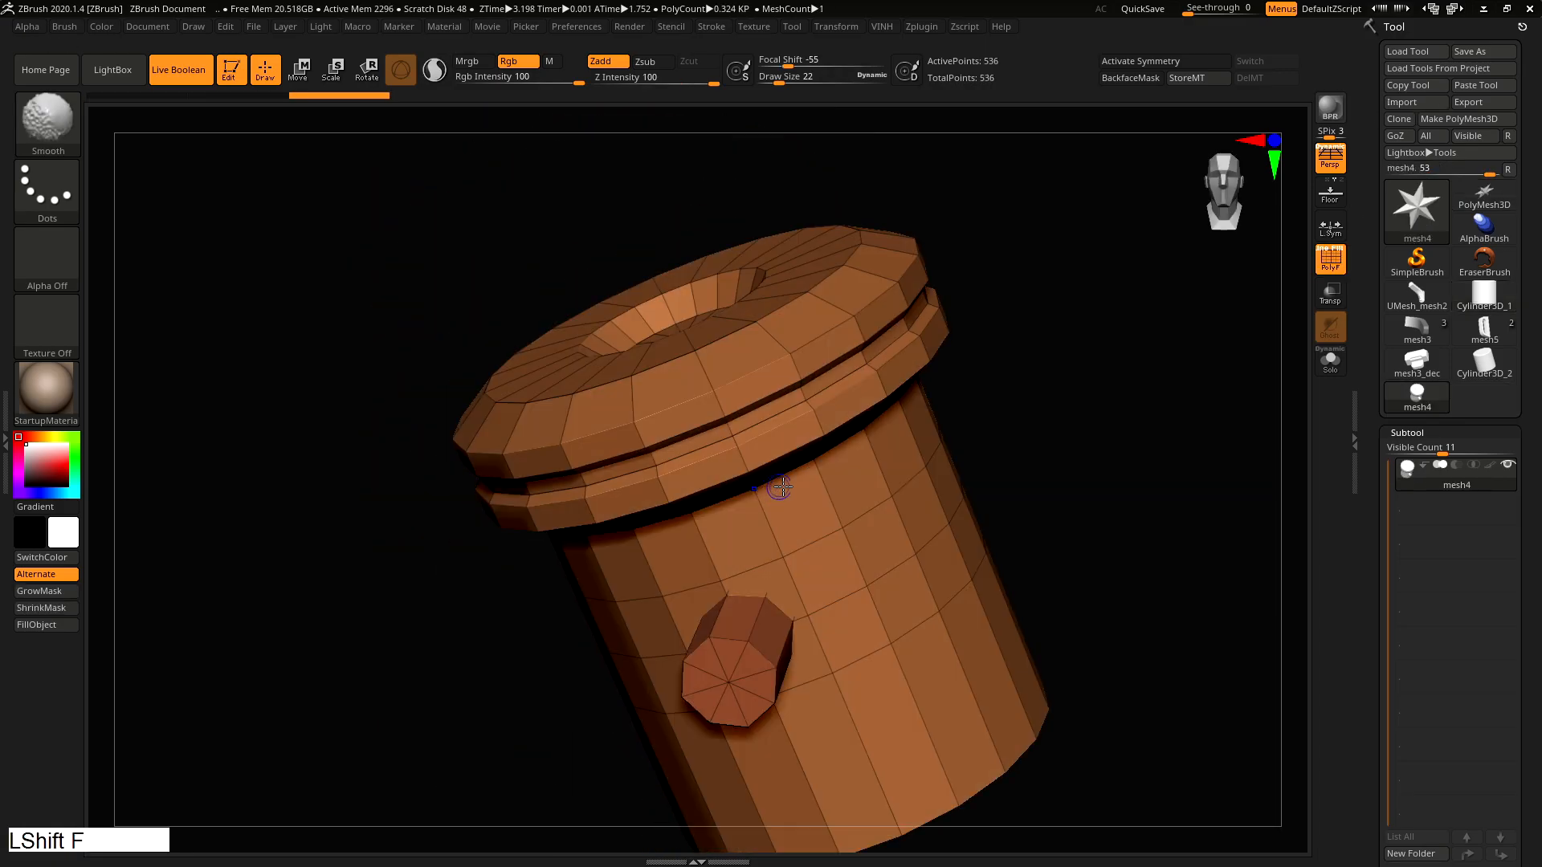
Split the imported mesh by groups into cylinder and pin subtools, and mark the cylinder subtool as a boolean start group
key("v")
left_click(827, 712)
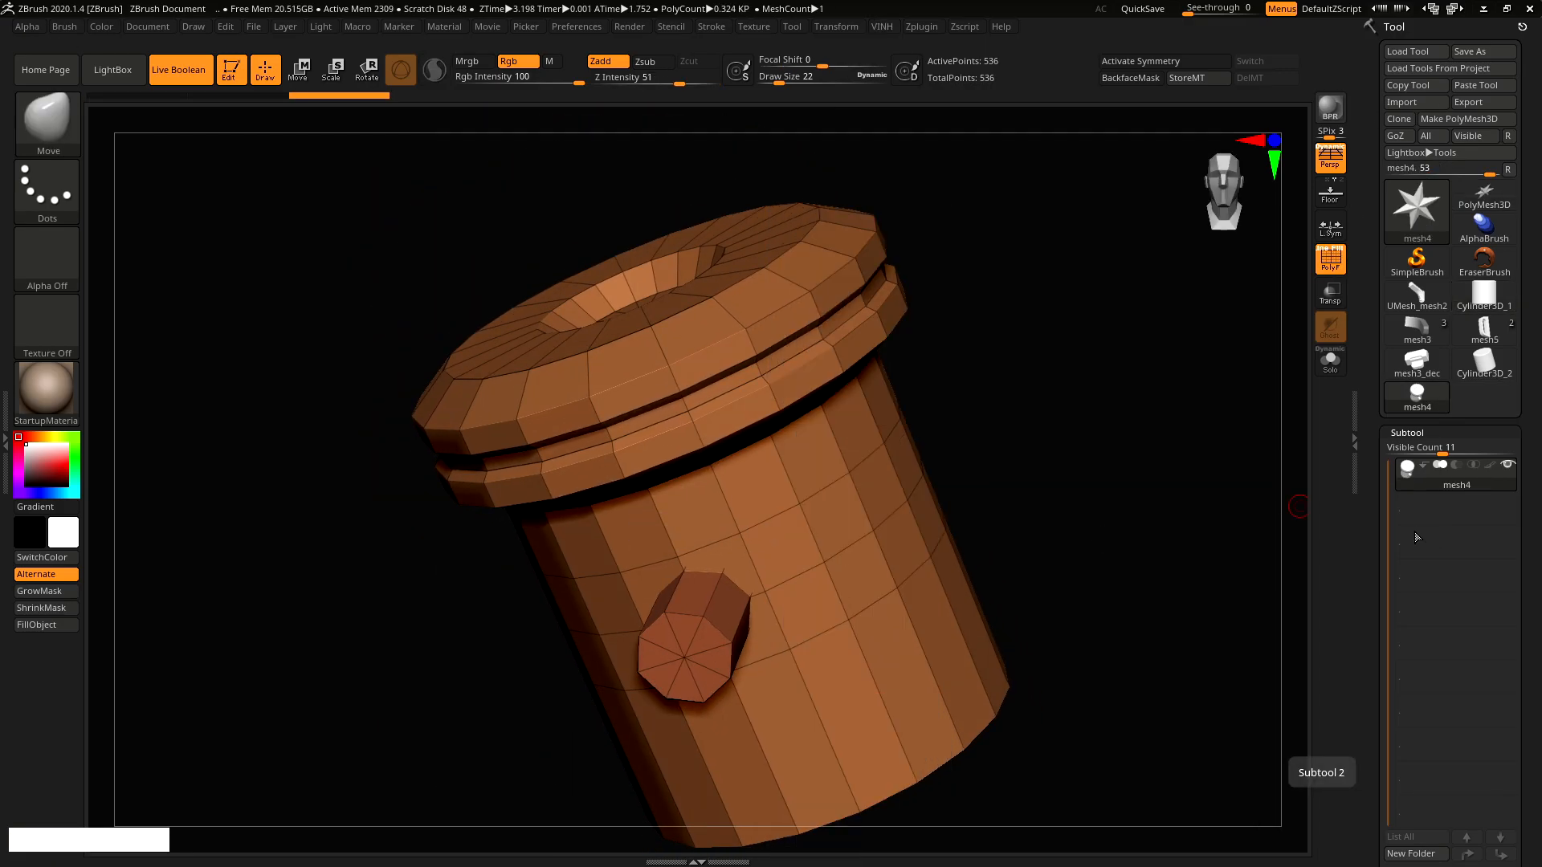
key("shift+q")
left_click(936, 259)
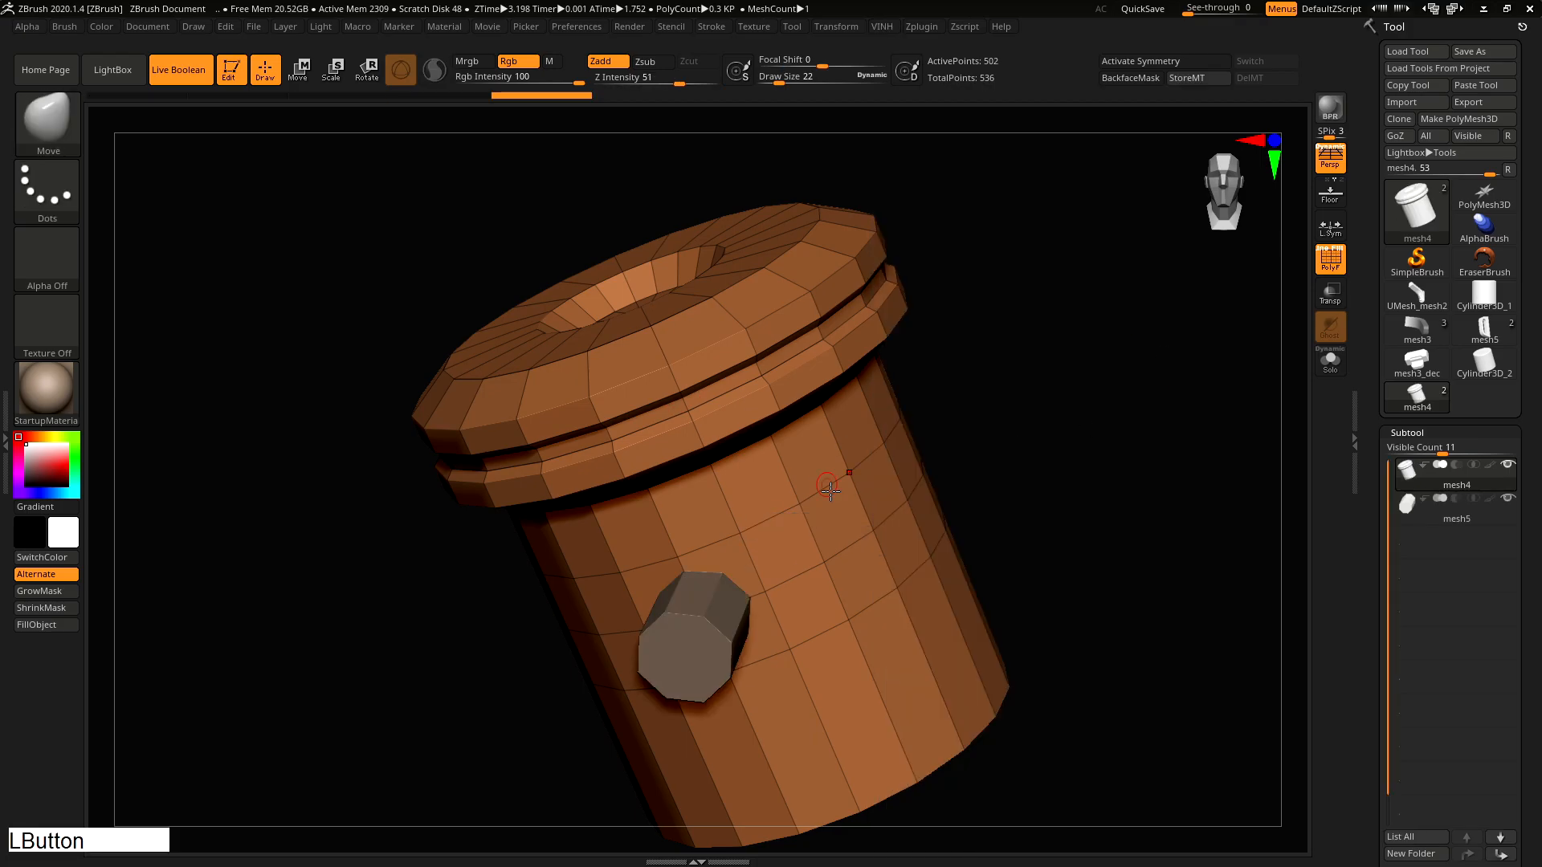
right_click_drag(1313, 461, 1298, 436, "alt")
left_click_drag(1427, 467, 1211, 488)
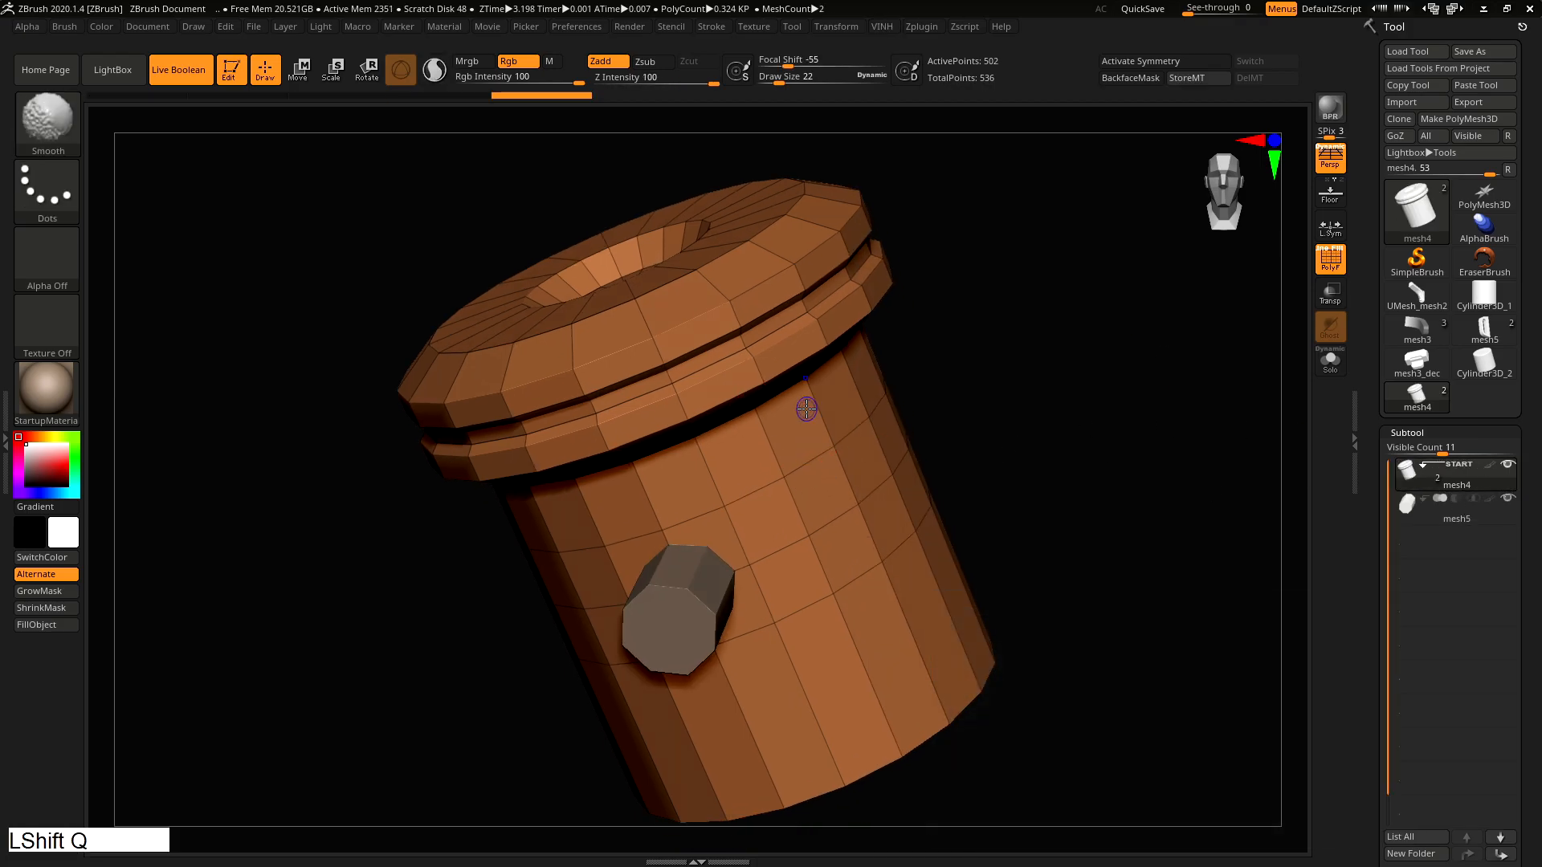
Weld the identical points of both the cylinder subtool and the pin subtool
key("shift+q")
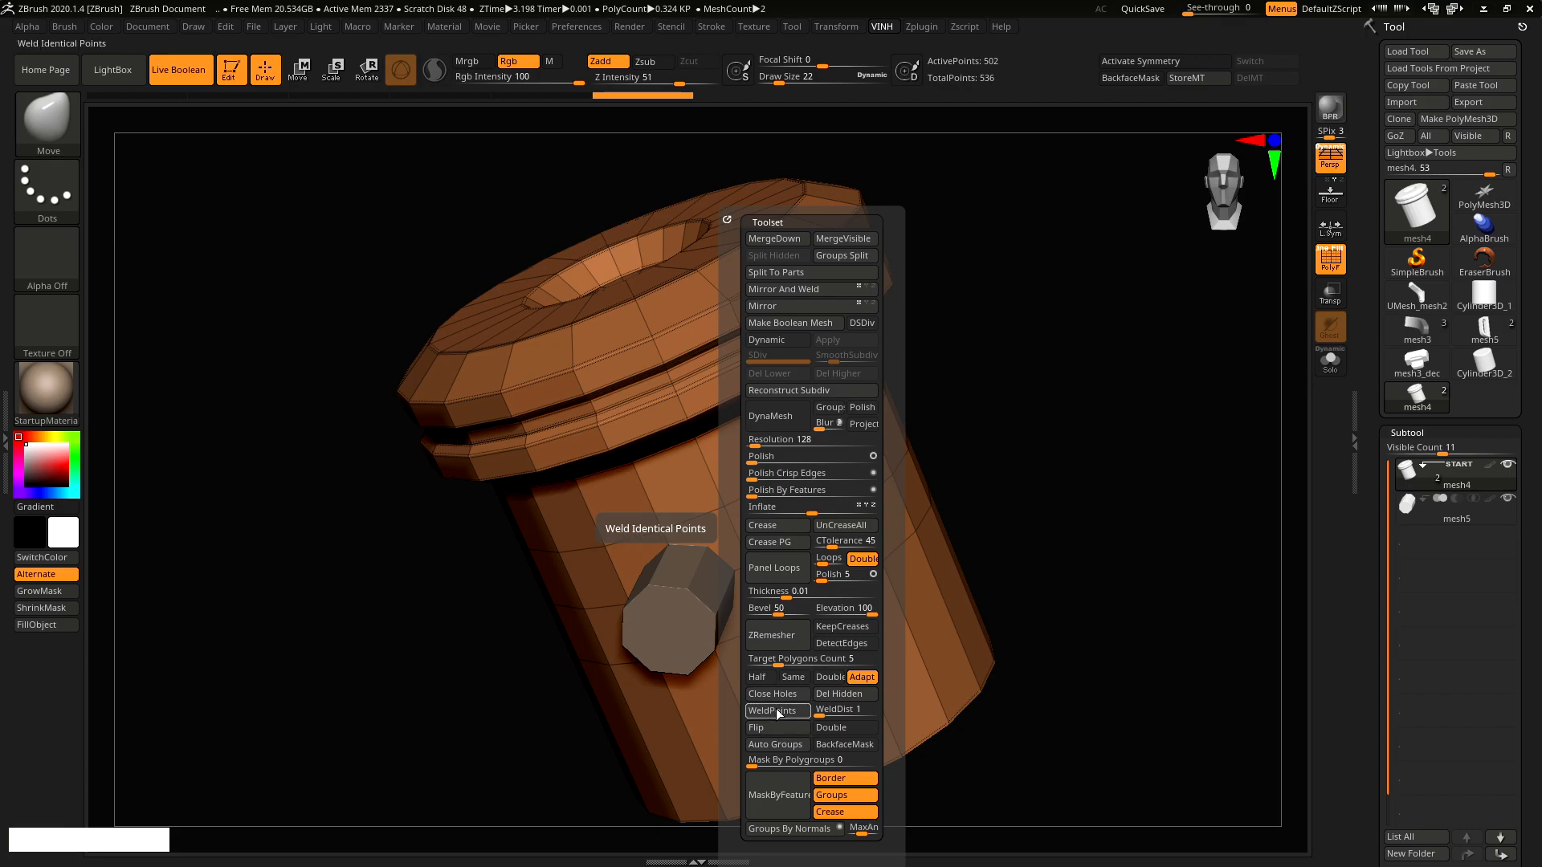
left_click(777, 711)
left_click(673, 612, "alt")
key("shift+q")
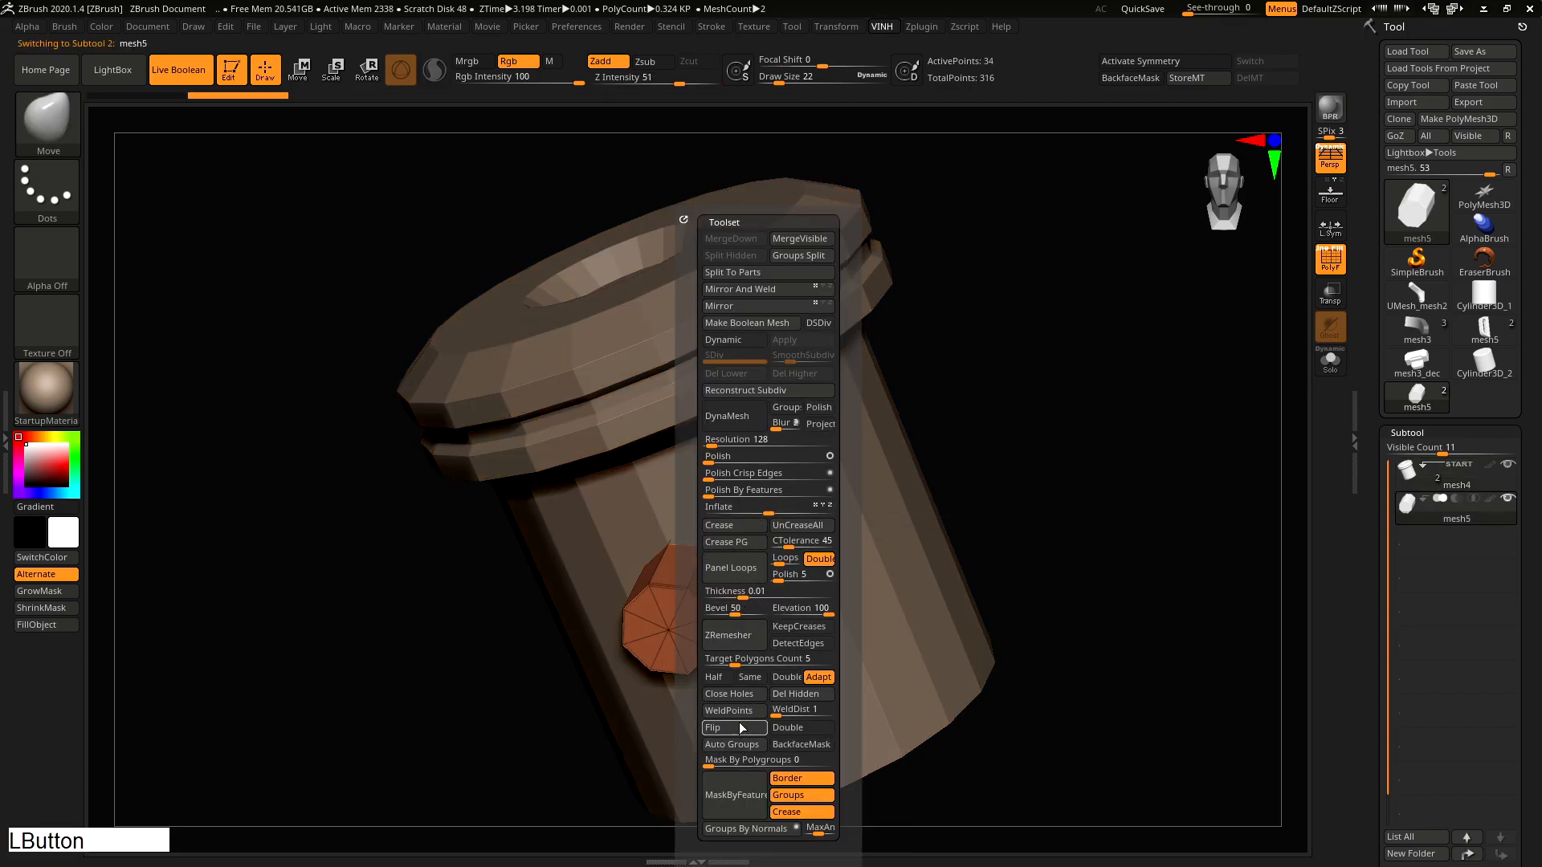
key("ctrl+z")
Turn on dynamic subdivision for the cylinder subtool with SmoothSubdiv at 4
mouse_move(814, 583)
right_mouse_down()
mouse_move(784, 578)
mouse_move(849, 578)
mouse_move(830, 566)
right_mouse_up()
left_click(830, 565, "alt")
key("shift+q")
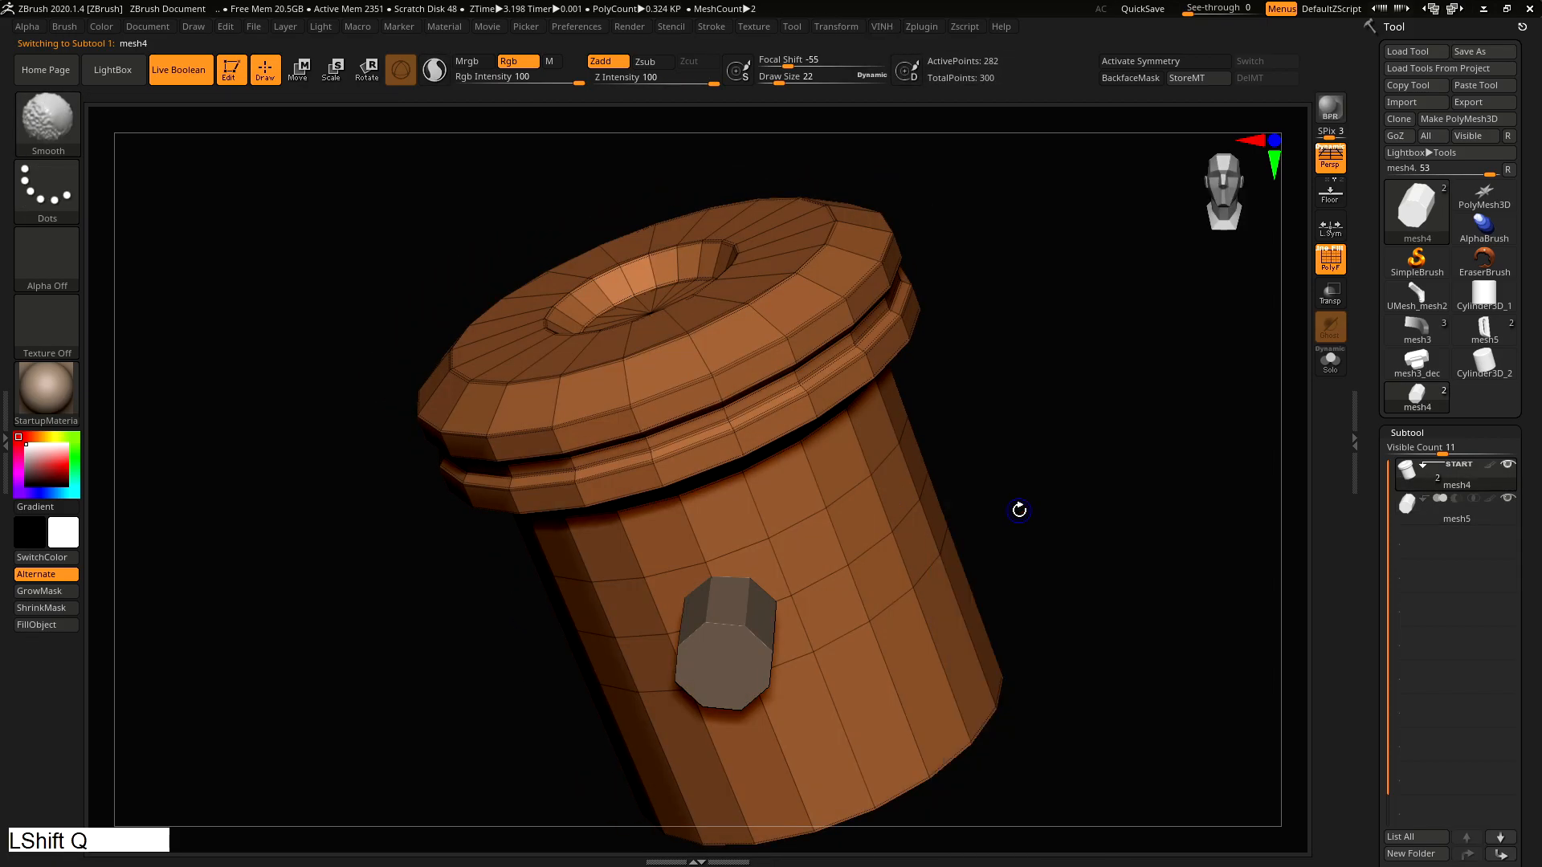
key("shift+q")
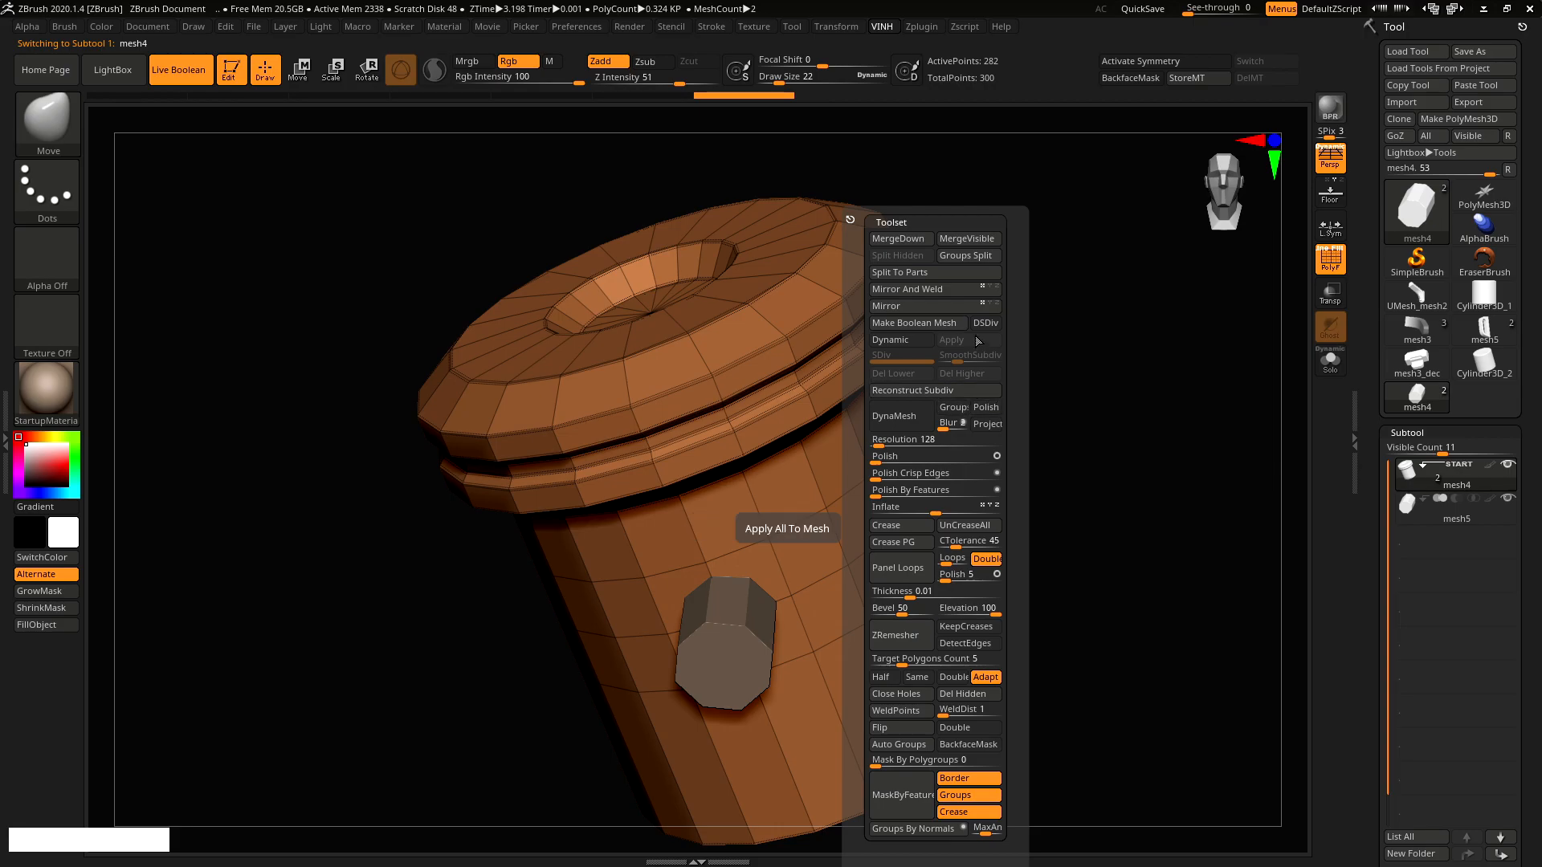
left_click(916, 341)
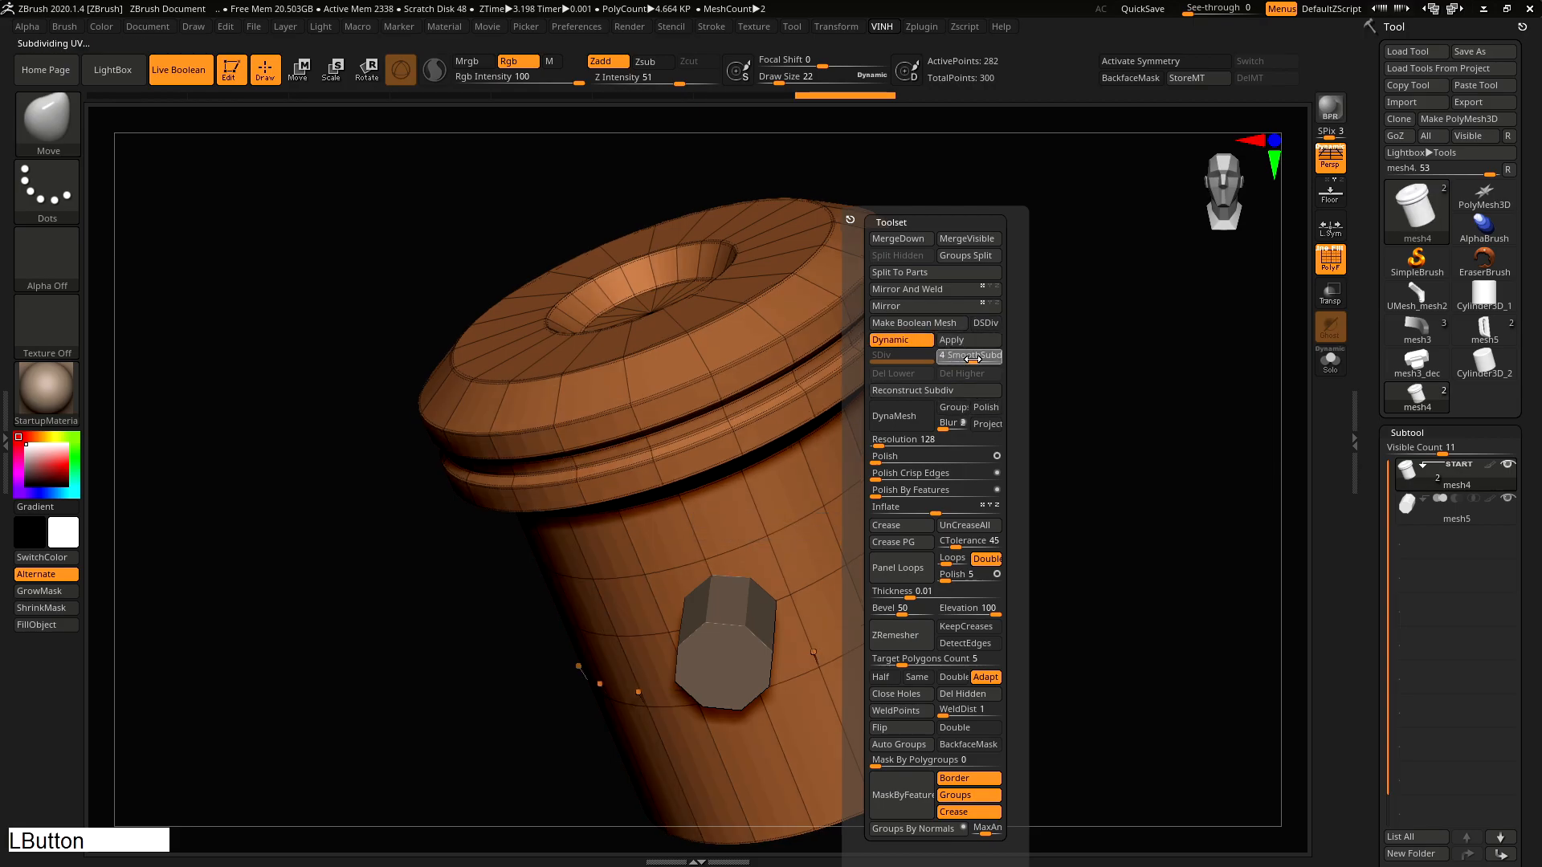
Turn on dynamic subdivision for the pin subtool with SmoothSubdiv at 5, and hide the polyframe
right_click_drag(730, 617, 712, 570, "alt")
left_click(713, 570, "alt")
key("shift+q")
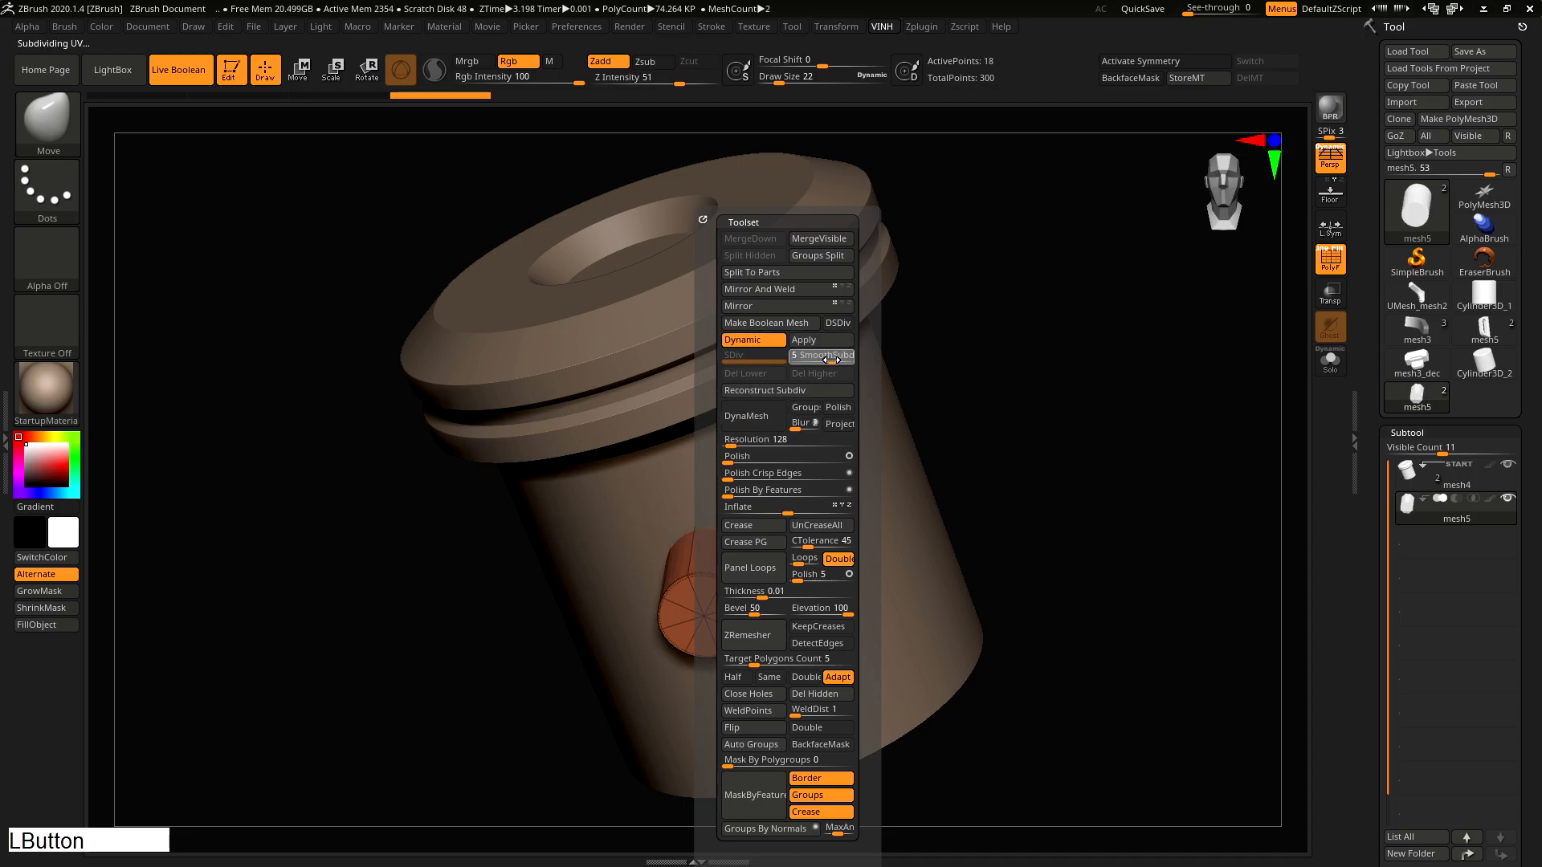
key("shift+f")
Set the pin subtool to subtract from the cylinder and make a boolean mesh of the result
right_click_drag(867, 598, 860, 424)
left_click(798, 535, "alt")
left_click(1456, 499)
left_click(995, 325)
Convert the boolean cylinder mesh to a DynaMesh at resolution 1208
right_click_drag(974, 368, 871, 447)
key("shift+q")
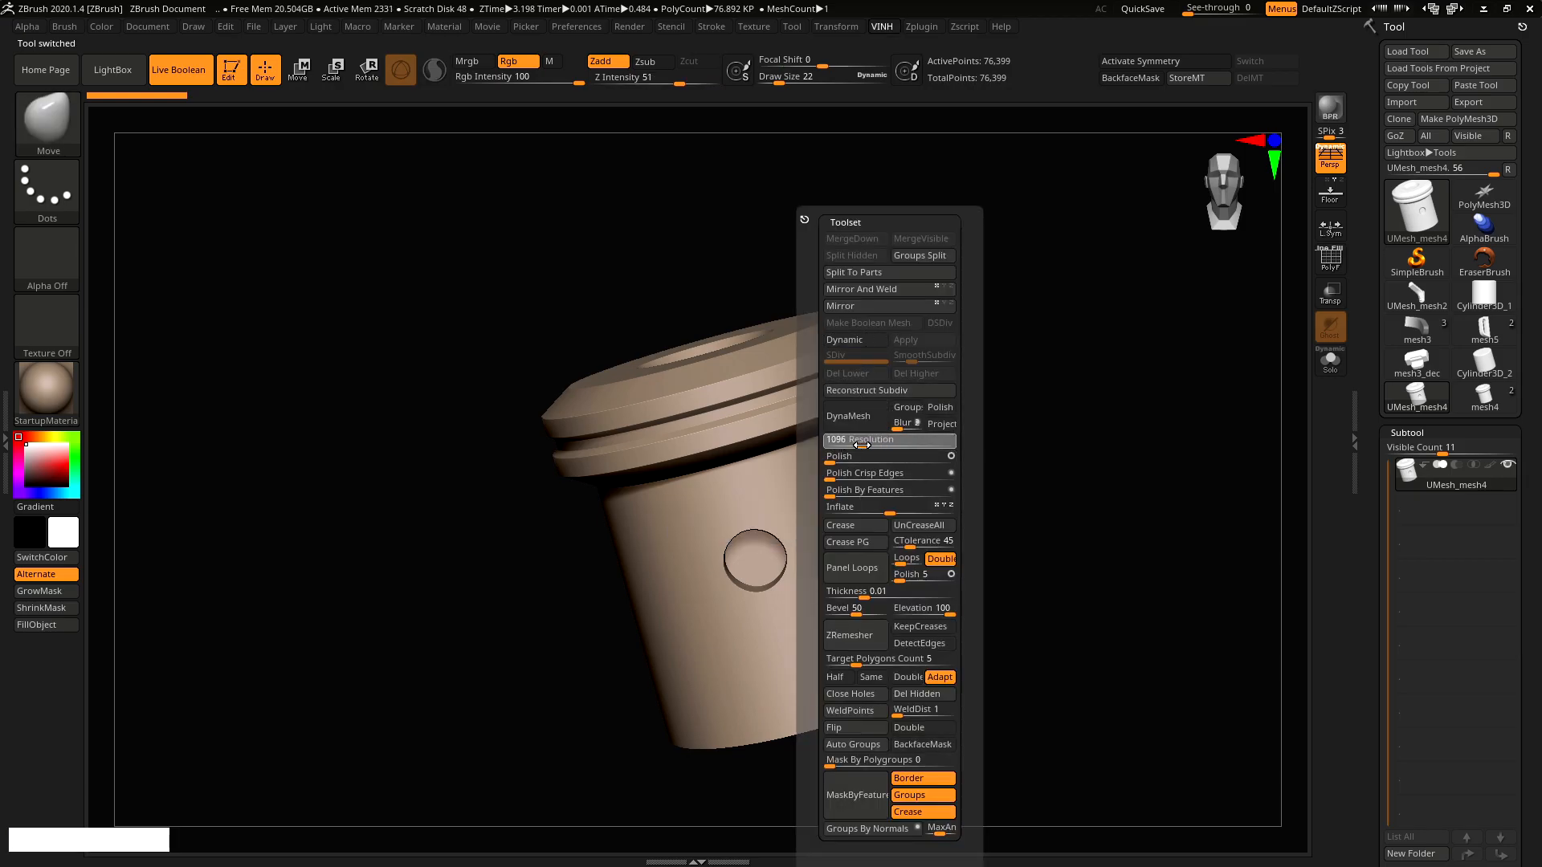
left_click_drag(862, 444, 946, 422)
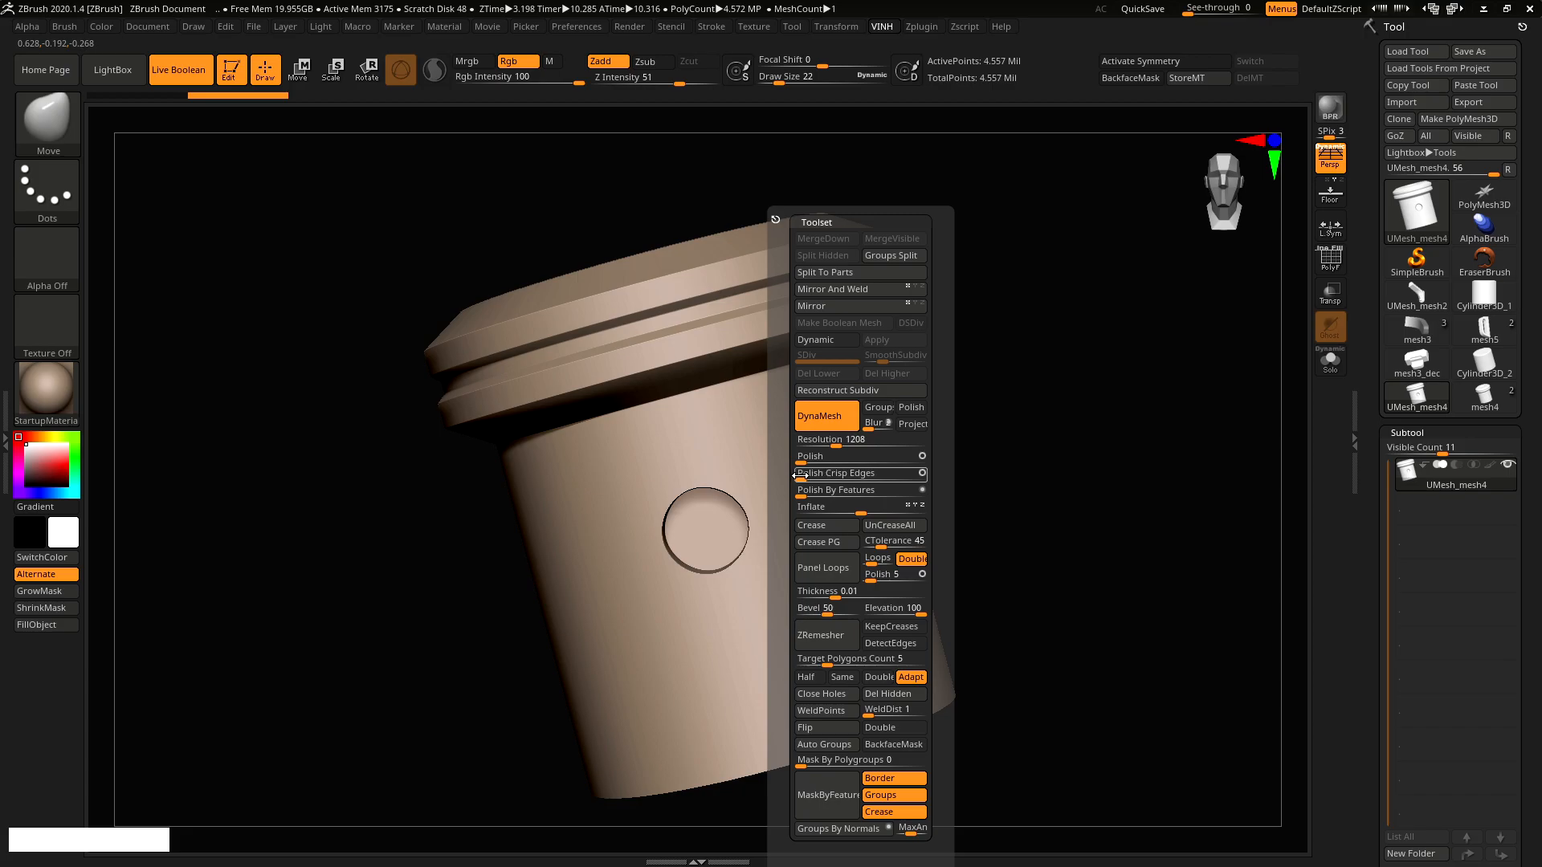
Apply Polish Crisp Edges to the DynaMesh cylinder and check its rings and side recess
left_click_drag(837, 478, 839, 478)
right_click_drag(963, 449, 803, 438)
right_click_drag(803, 437, 883, 424, "ctrl")
right_click_drag(868, 488, 662, 580)
right_click_drag(791, 559, 743, 620)
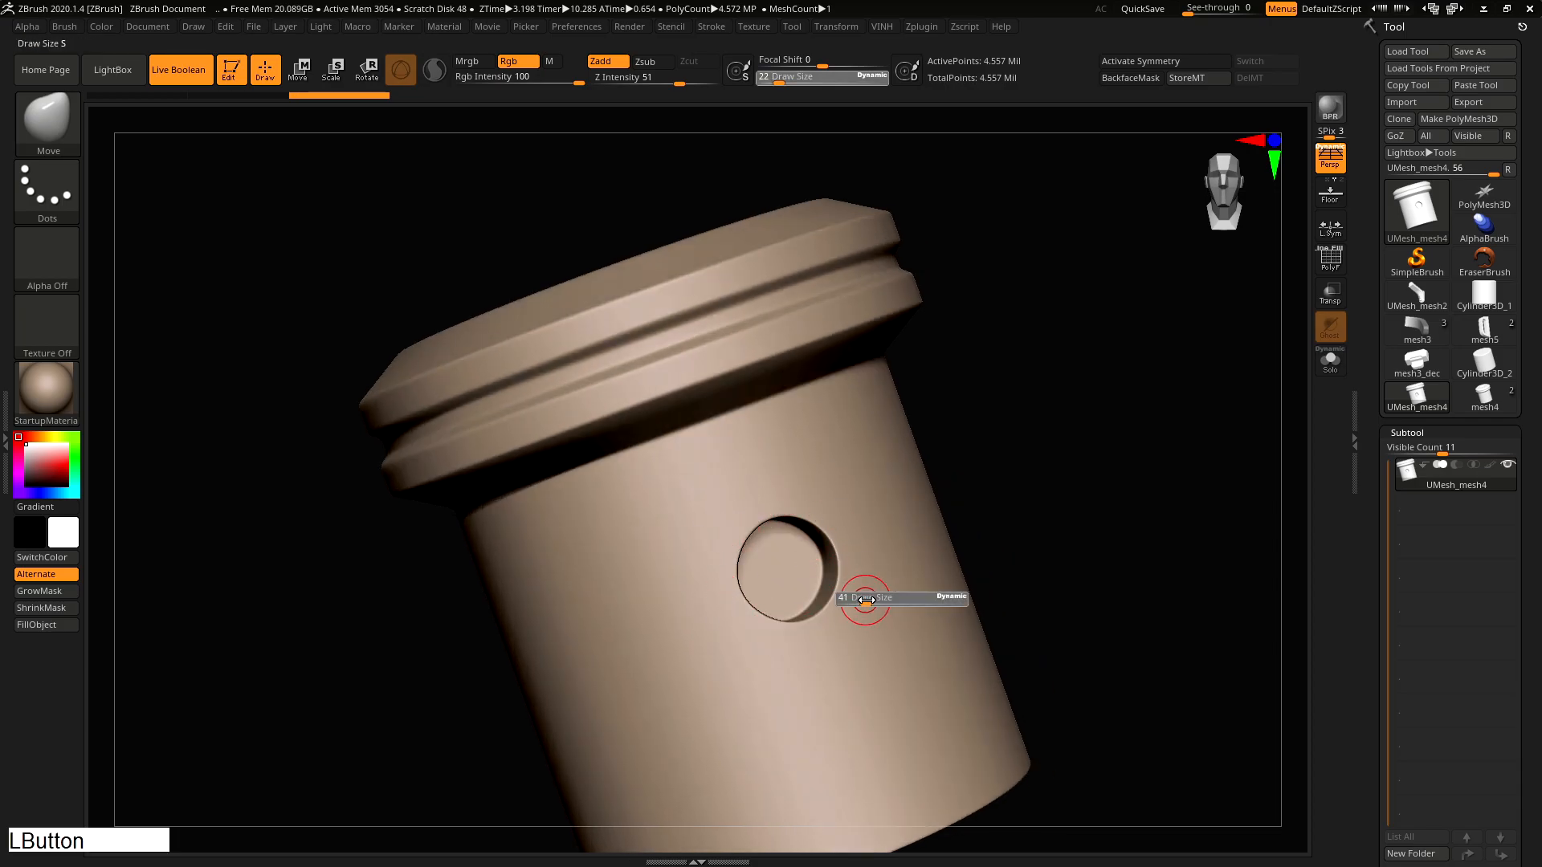
Smooth the side recess's inner face and edges with the Smooth brush at draw size 244
left_click_drag(864, 599, 865, 599)
key("shift")
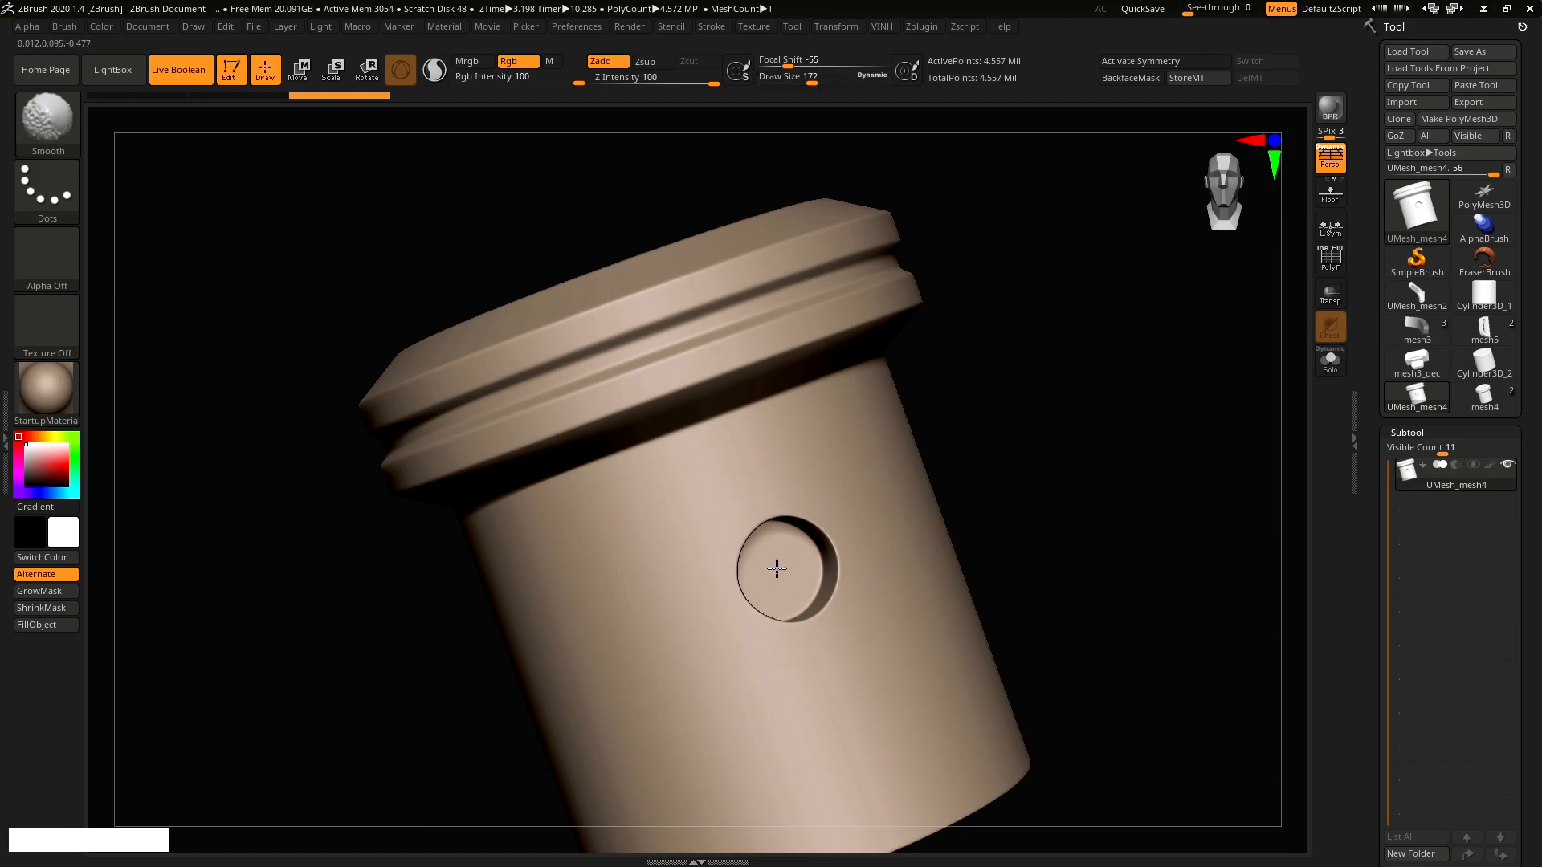
key("ctrl+z")
key("ctrl+shift+z")
key("ctrl+z")
right_click_drag(1111, 609, 1142, 649)
mouse_move(795, 562)
left_mouse_down("shift")
mouse_move(822, 555)
mouse_move(783, 584)
left_mouse_up("shift")
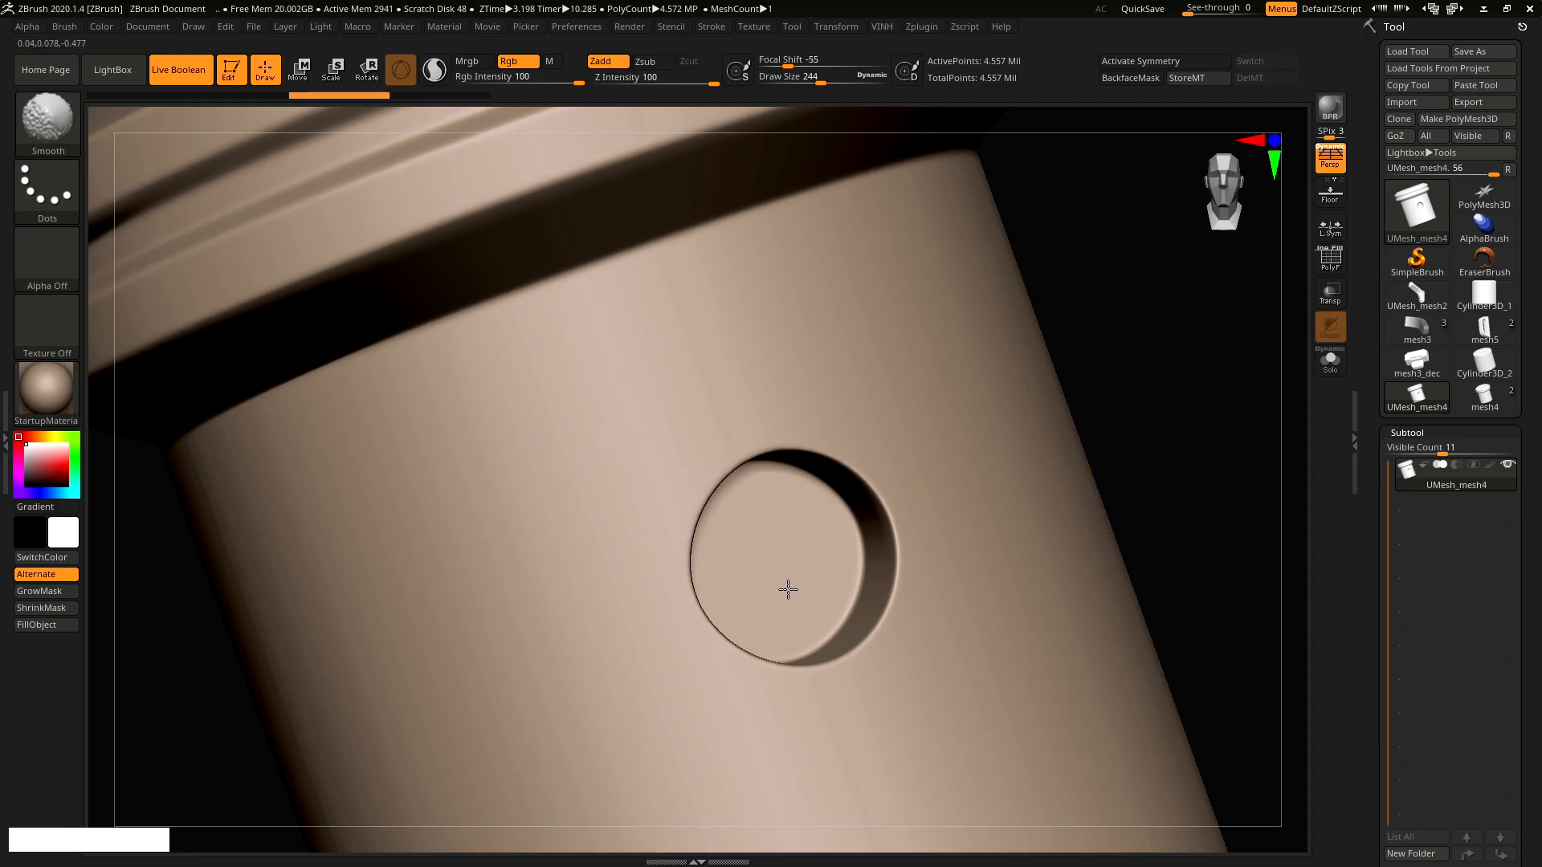
Smooth the side recess again with the brush draw size reduced to 206
right_click_drag(754, 560, 772, 507)
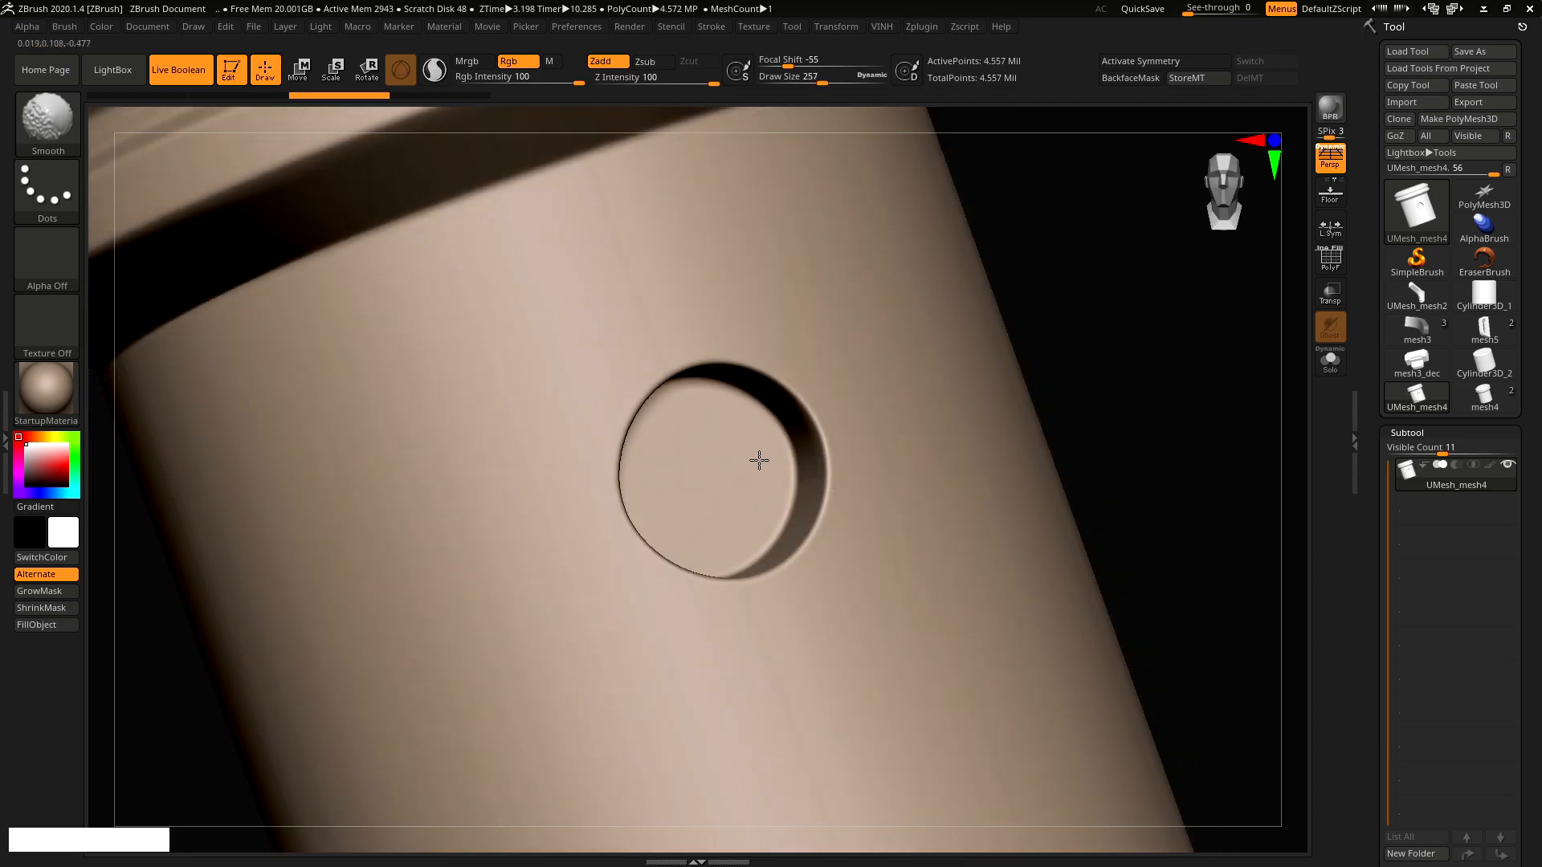
key("s")
left_click_drag(725, 485, 723, 475)
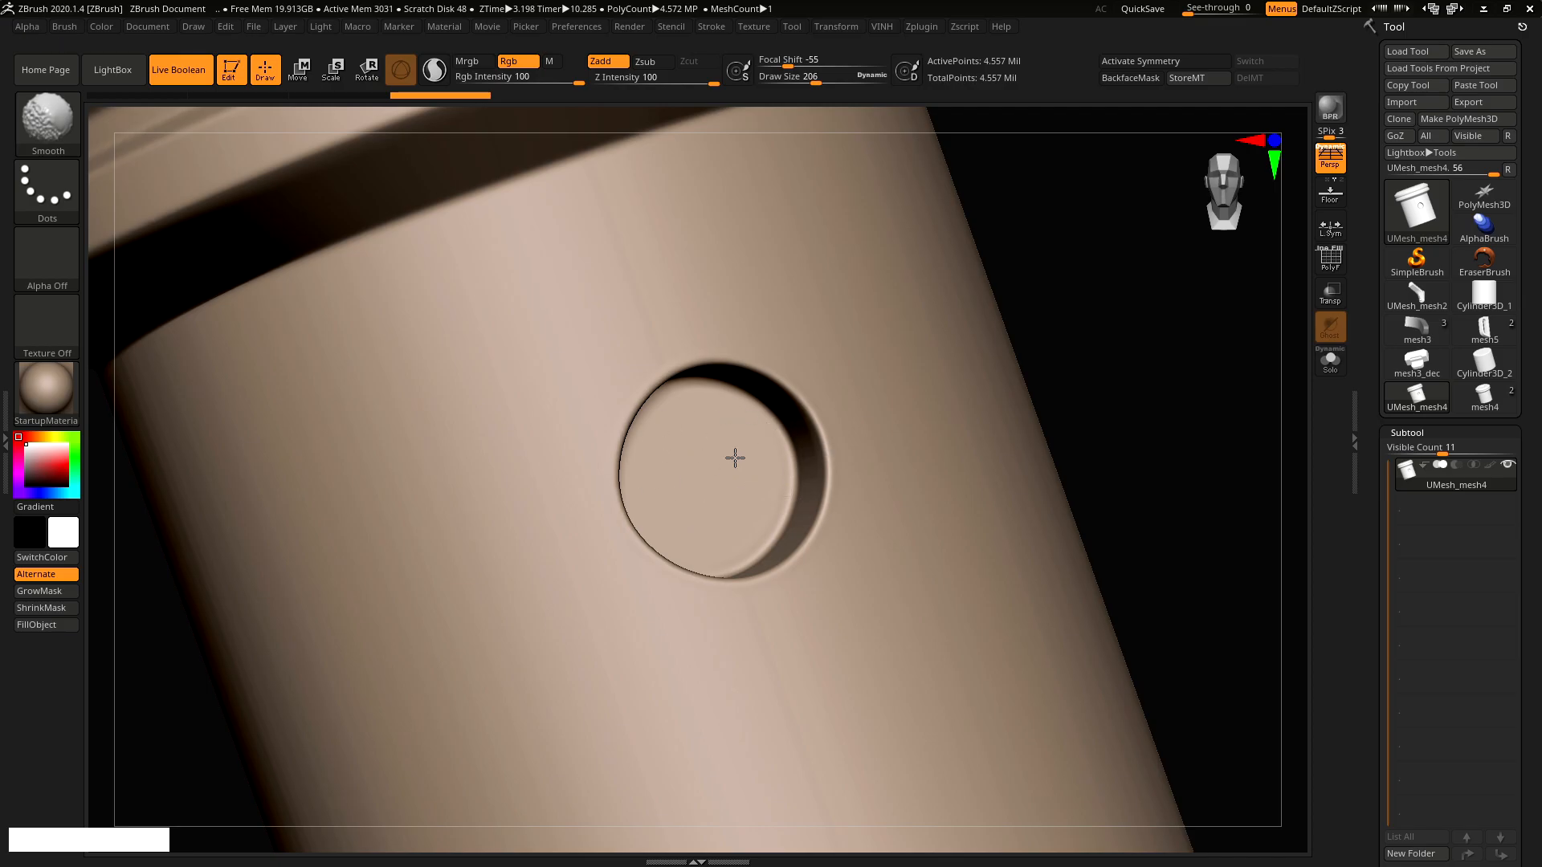
Compare the side recess at different undo history states, and reduce the brush draw size to 140
right_click_drag(1049, 578, 1033, 551, "alt")
right_click_drag(924, 572, 759, 577, "alt")
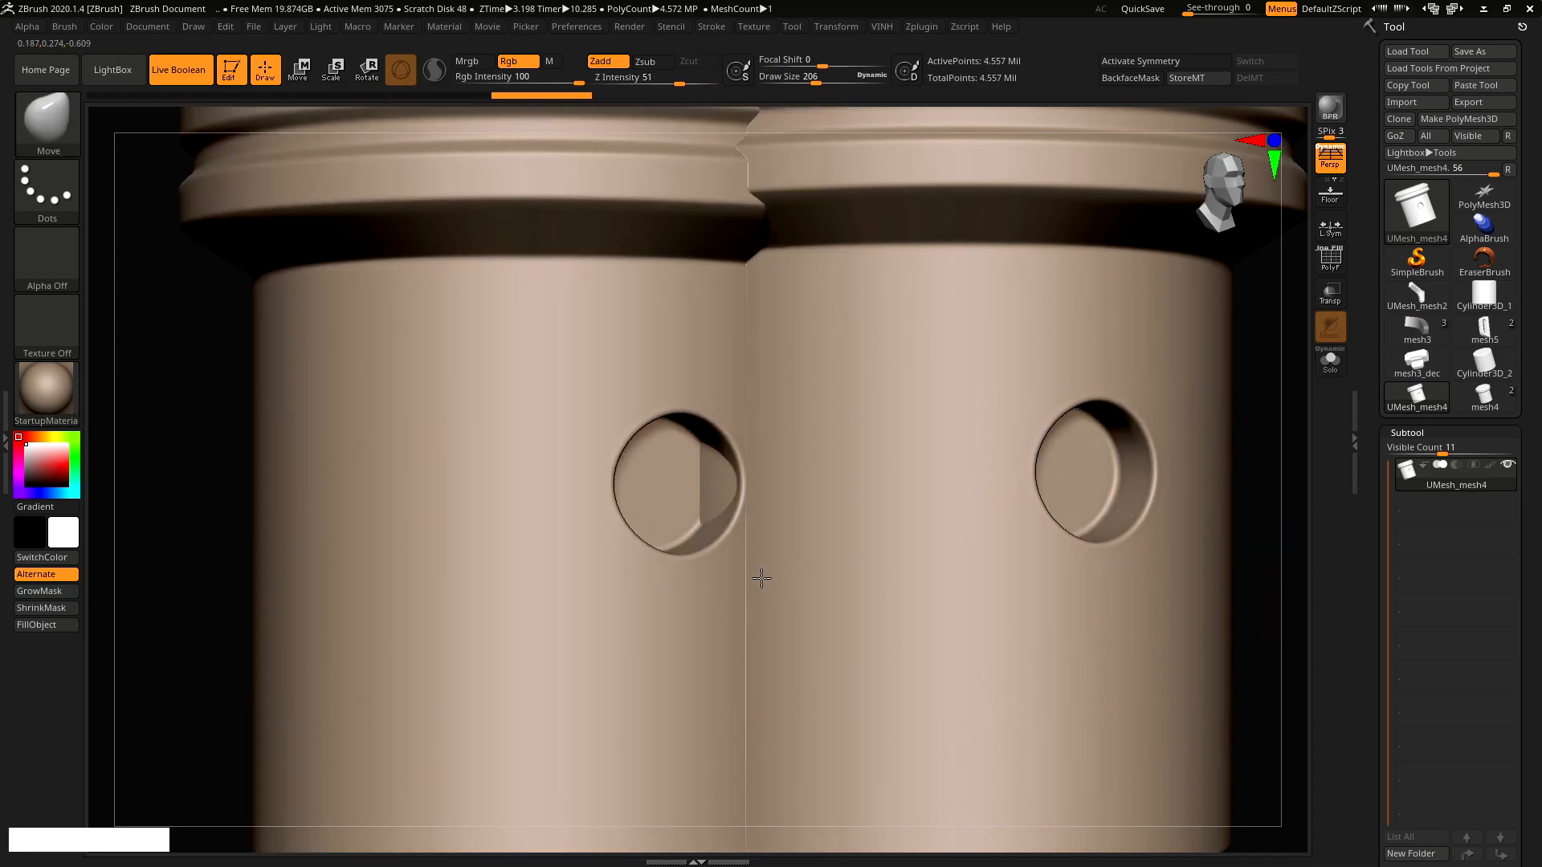
left_click(471, 100)
left_click_drag(392, 99, 385, 100)
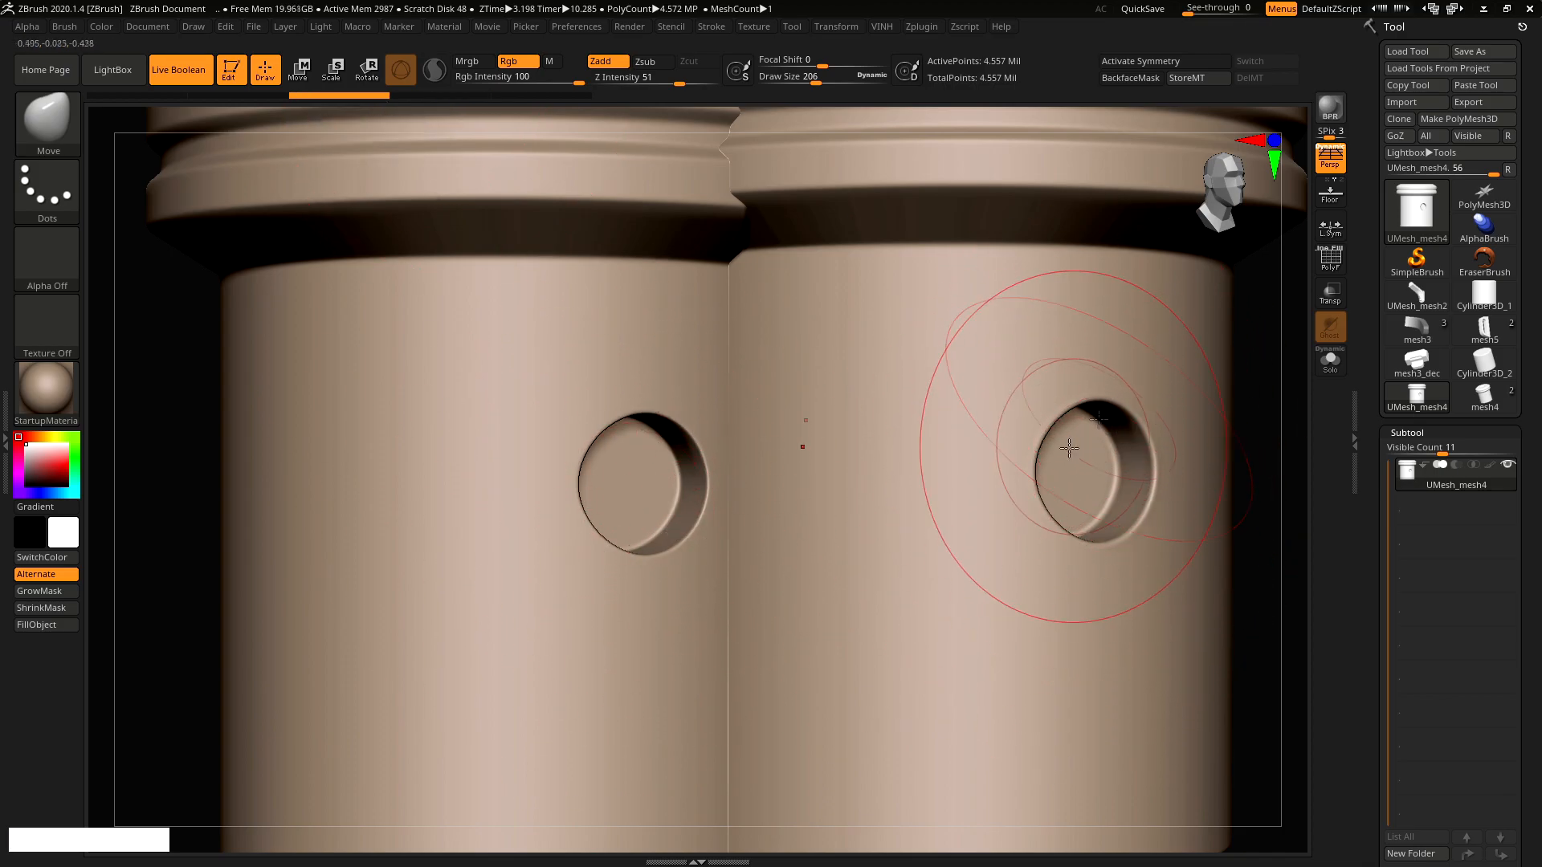
left_click_drag(354, 98, 557, 98)
key("s")
left_click_drag(769, 517, 763, 516)
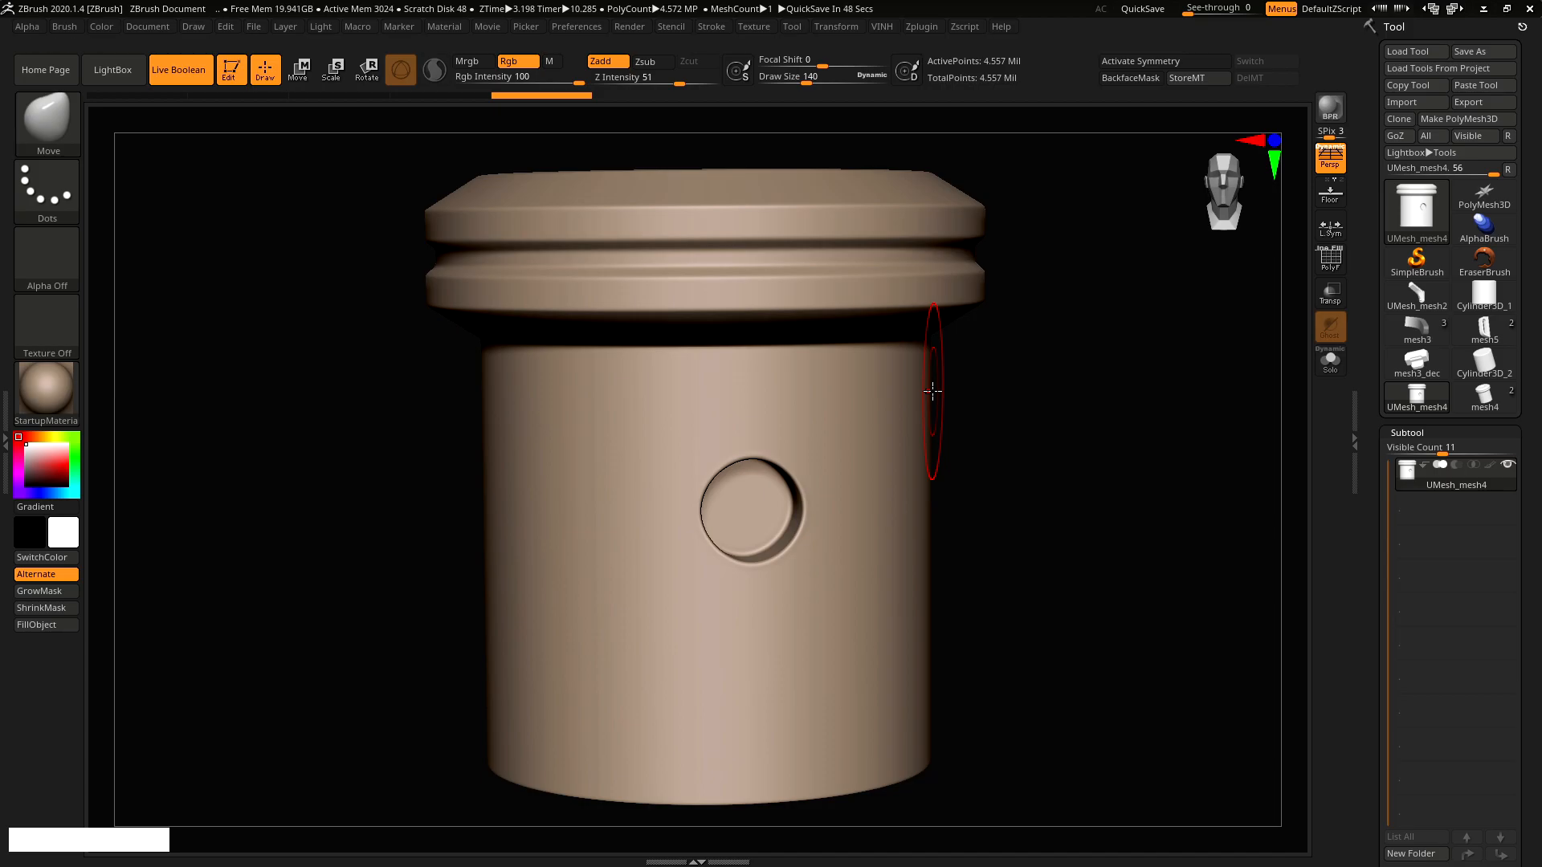
Pre-process the cylinder in Decimation Master and decimate it to 4%
left_click(966, 26)
left_click(921, 26)
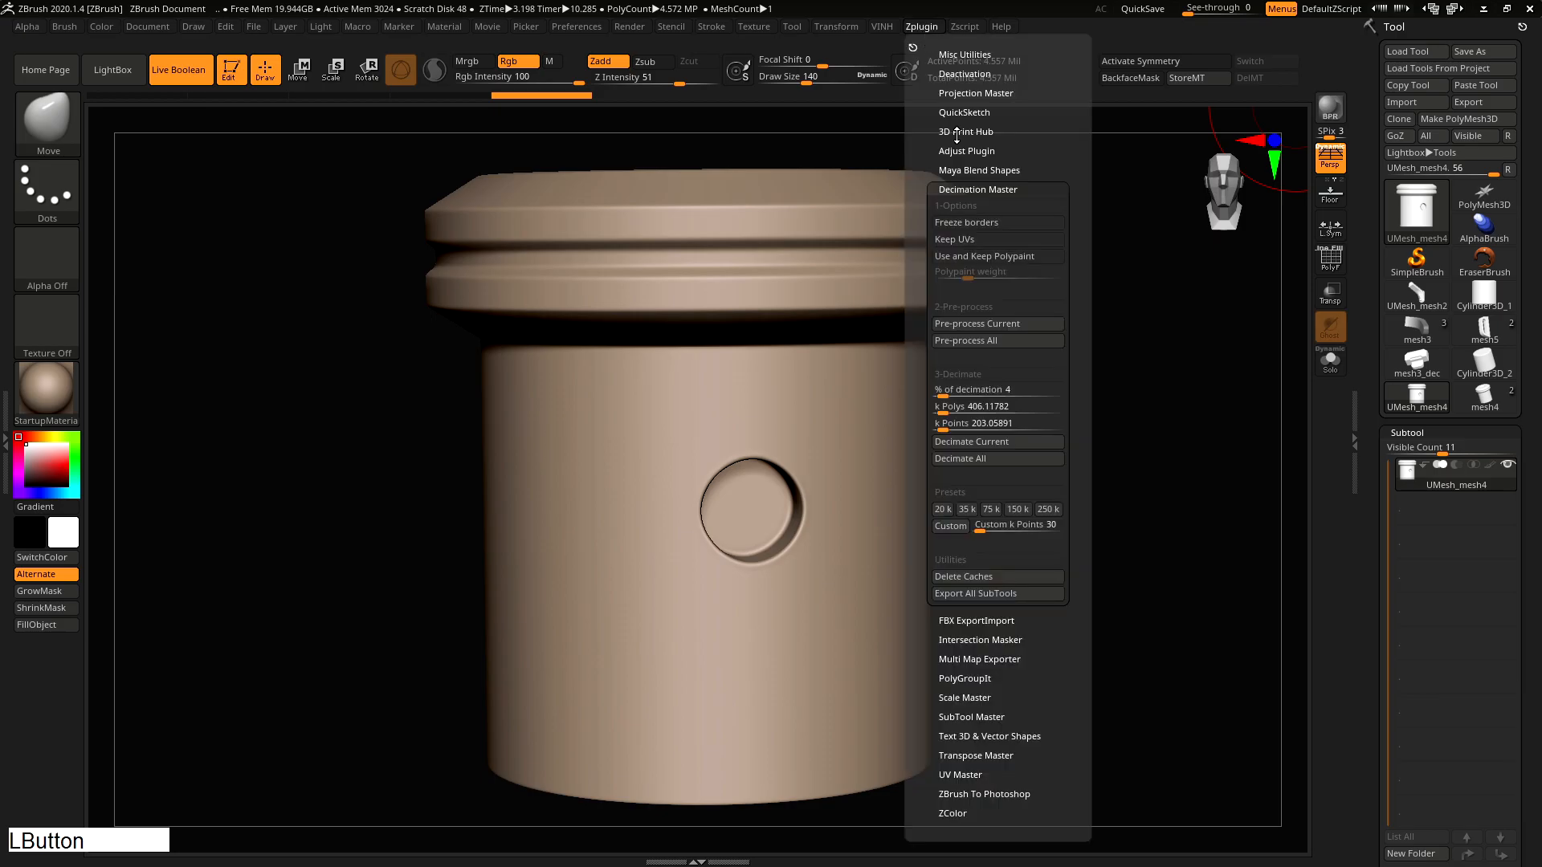
left_click(995, 441)
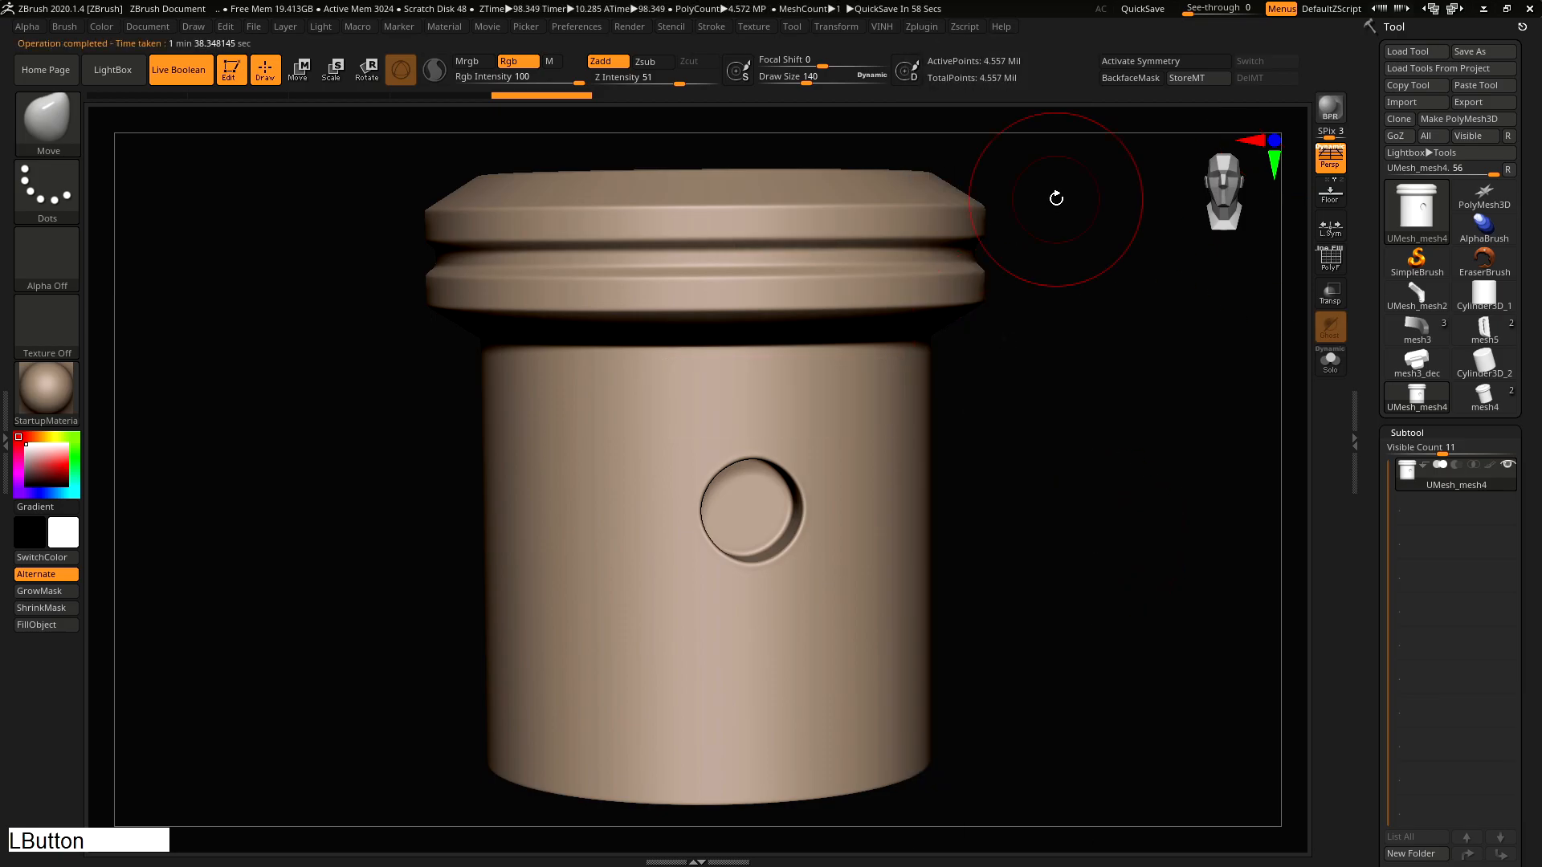
left_click(919, 27)
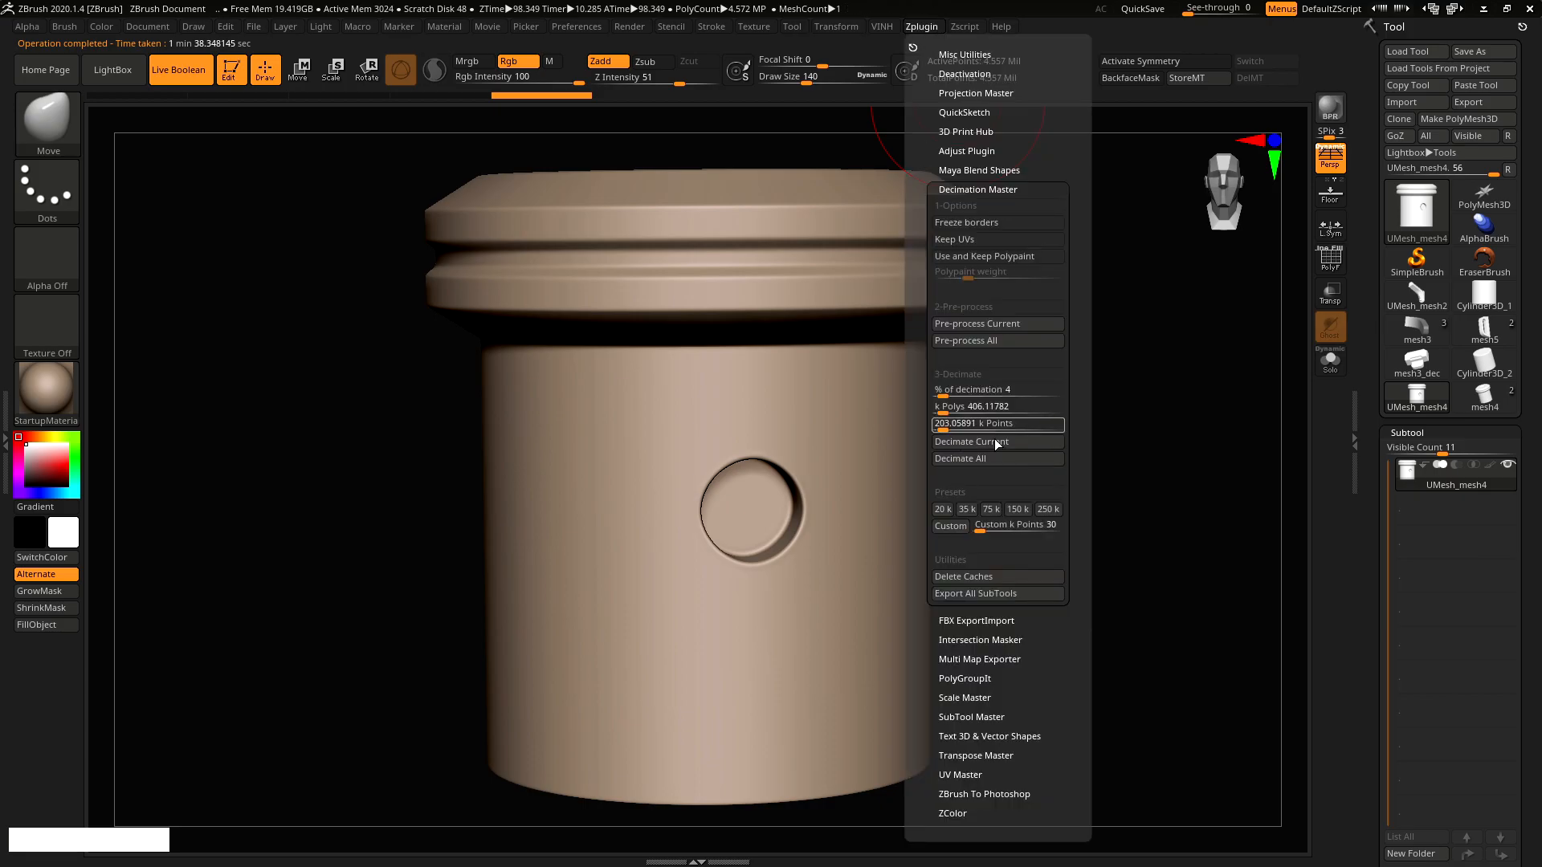
left_click(997, 441)
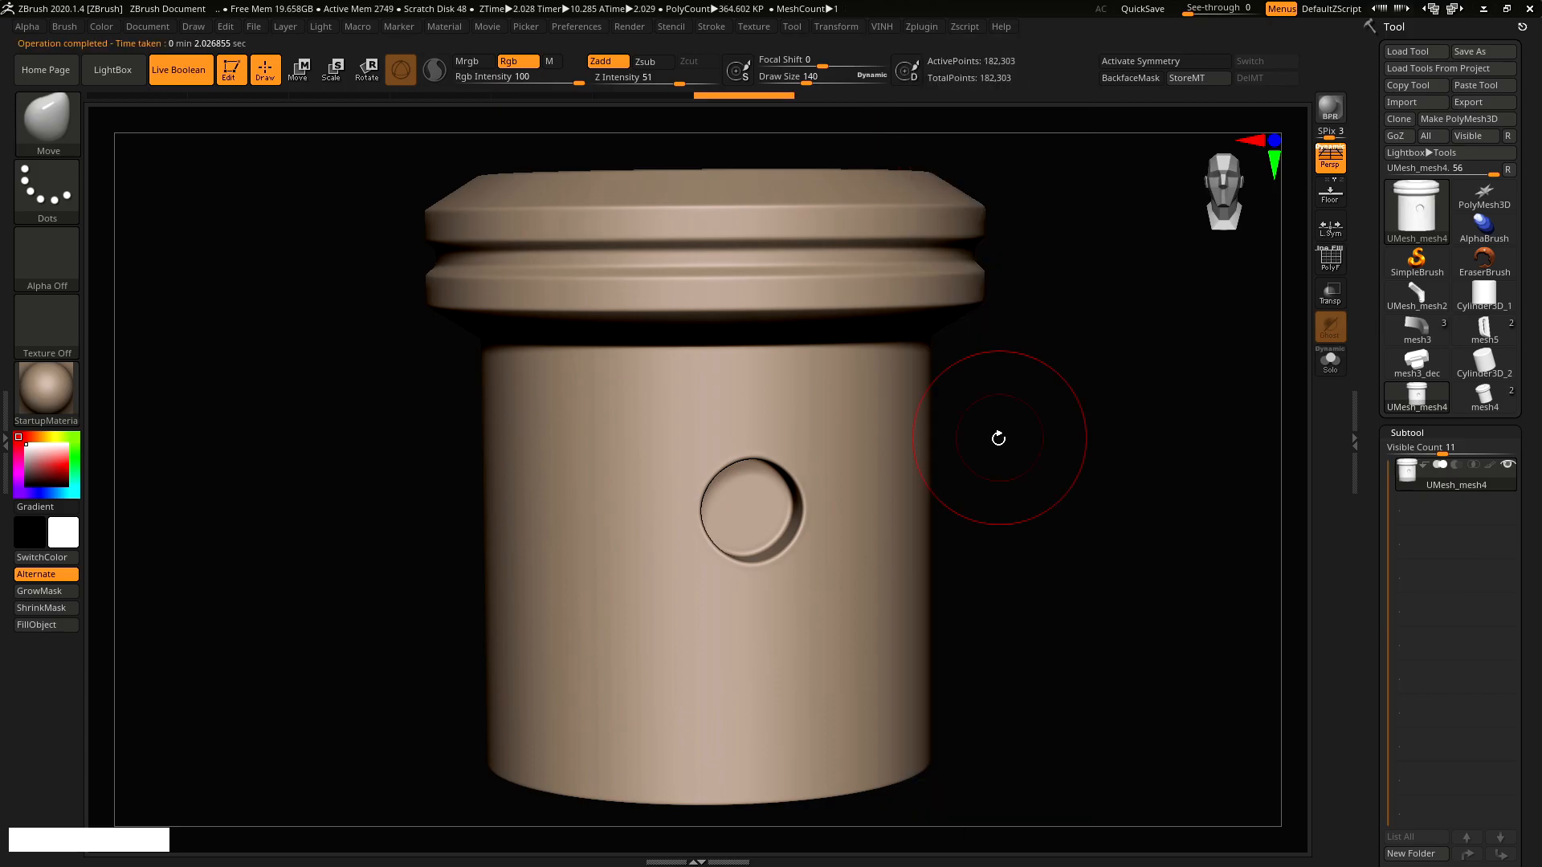
Export the decimated cylinder as mesh4_dec.OBJ in the video 1 folder
right_click_drag(844, 283, 907, 329)
left_click(1473, 103)
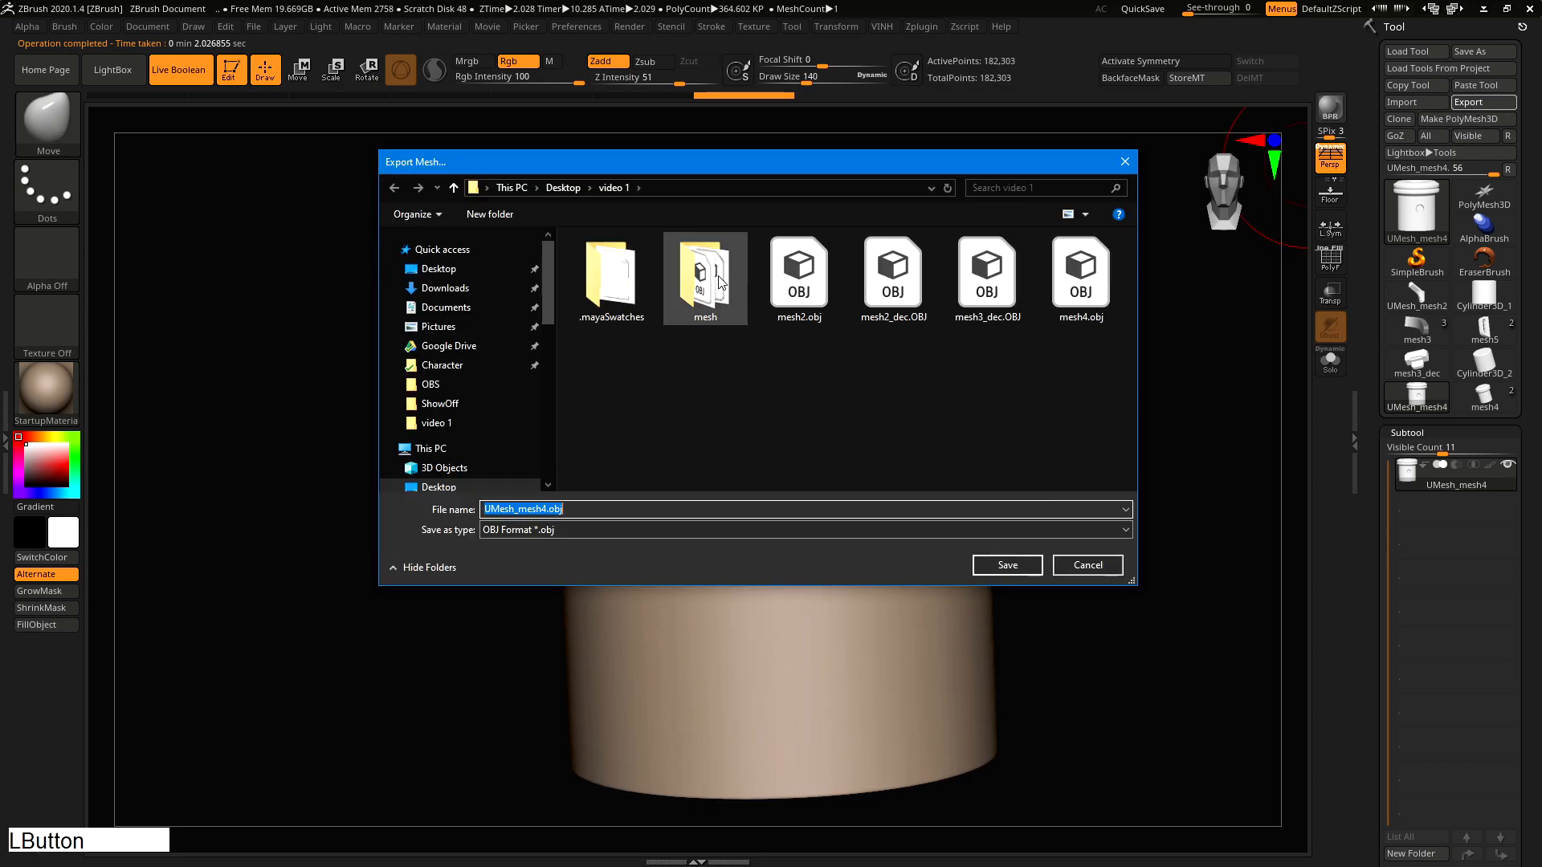
left_click(1090, 301)
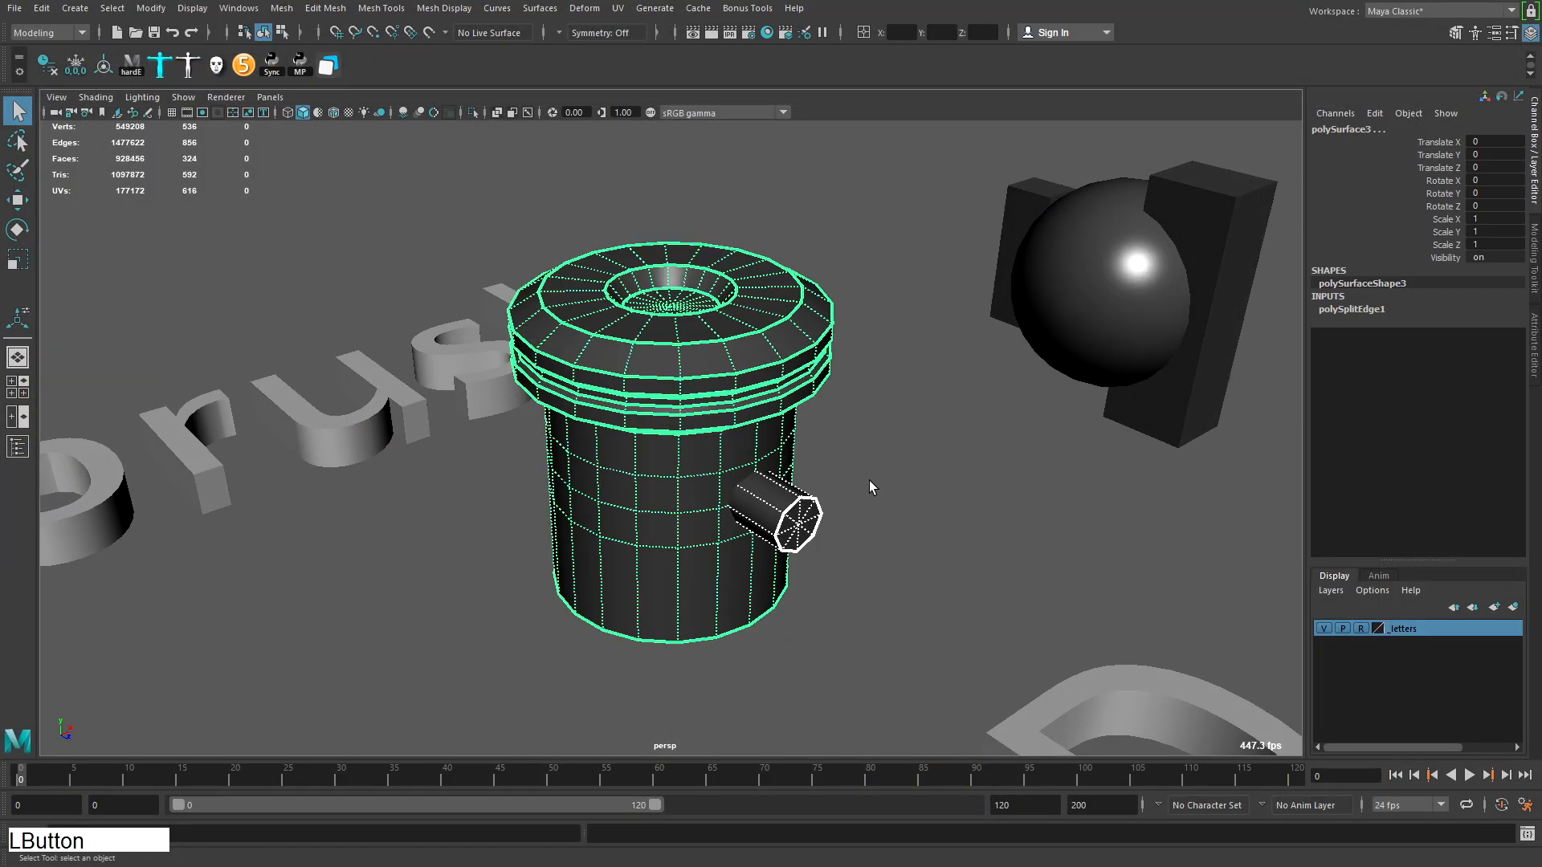
Switch to Maya, hide the original cylinder and pin, and import mesh4_dec.OBJ
key("ctrl+h")
left_click(23, 6)
left_click(49, 175)
left_click(18, 8)
left_click(47, 186)
double_click(451, 304)
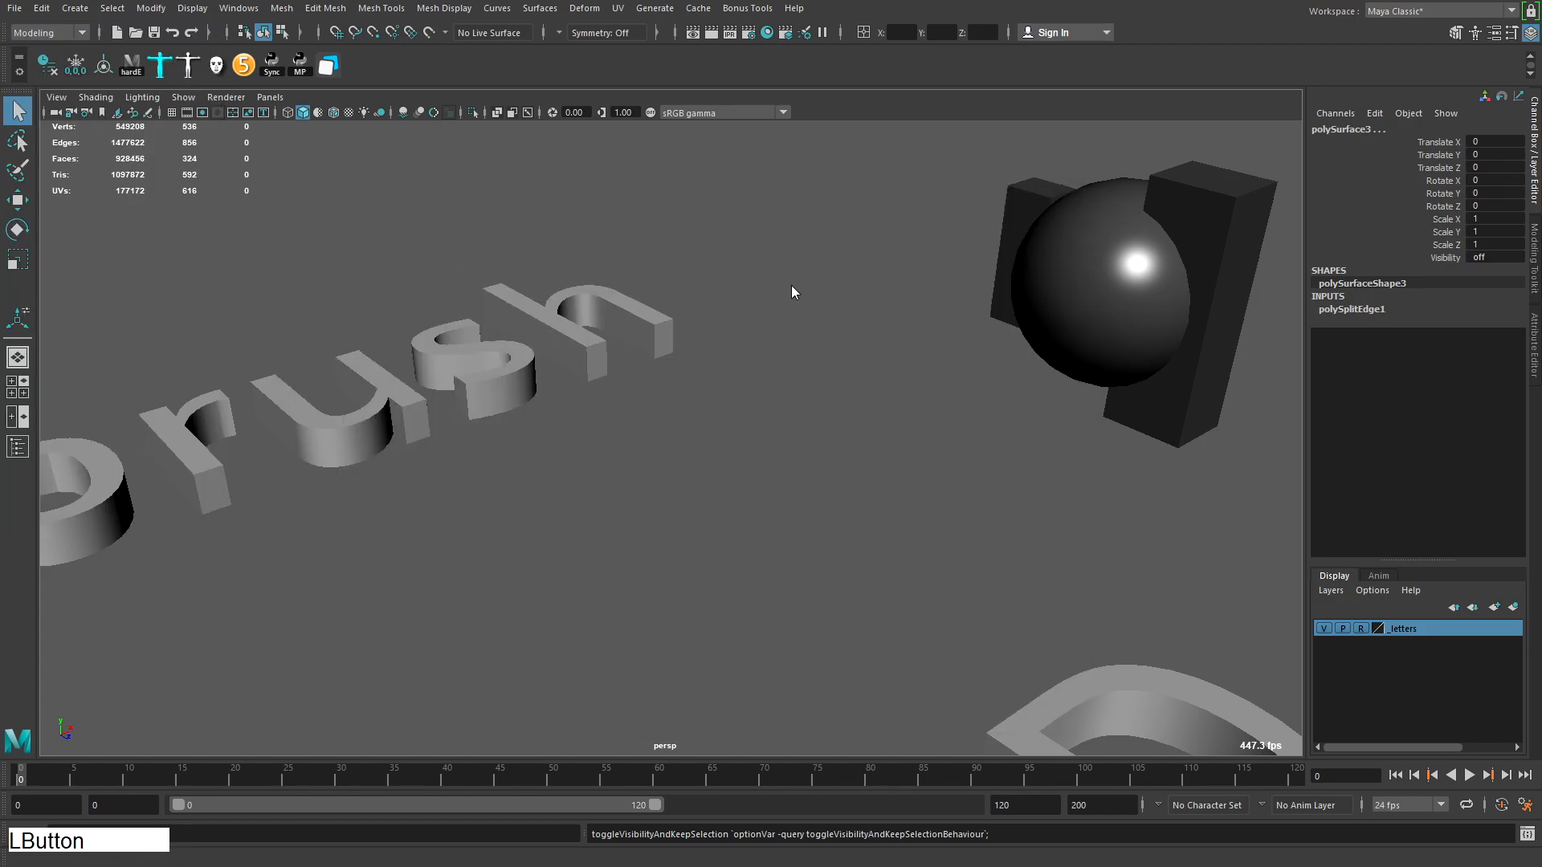
Soften the edges of the imported cylinder and assign it the existing phong1 material
right_click_drag(676, 456, 974, 490, "shift")
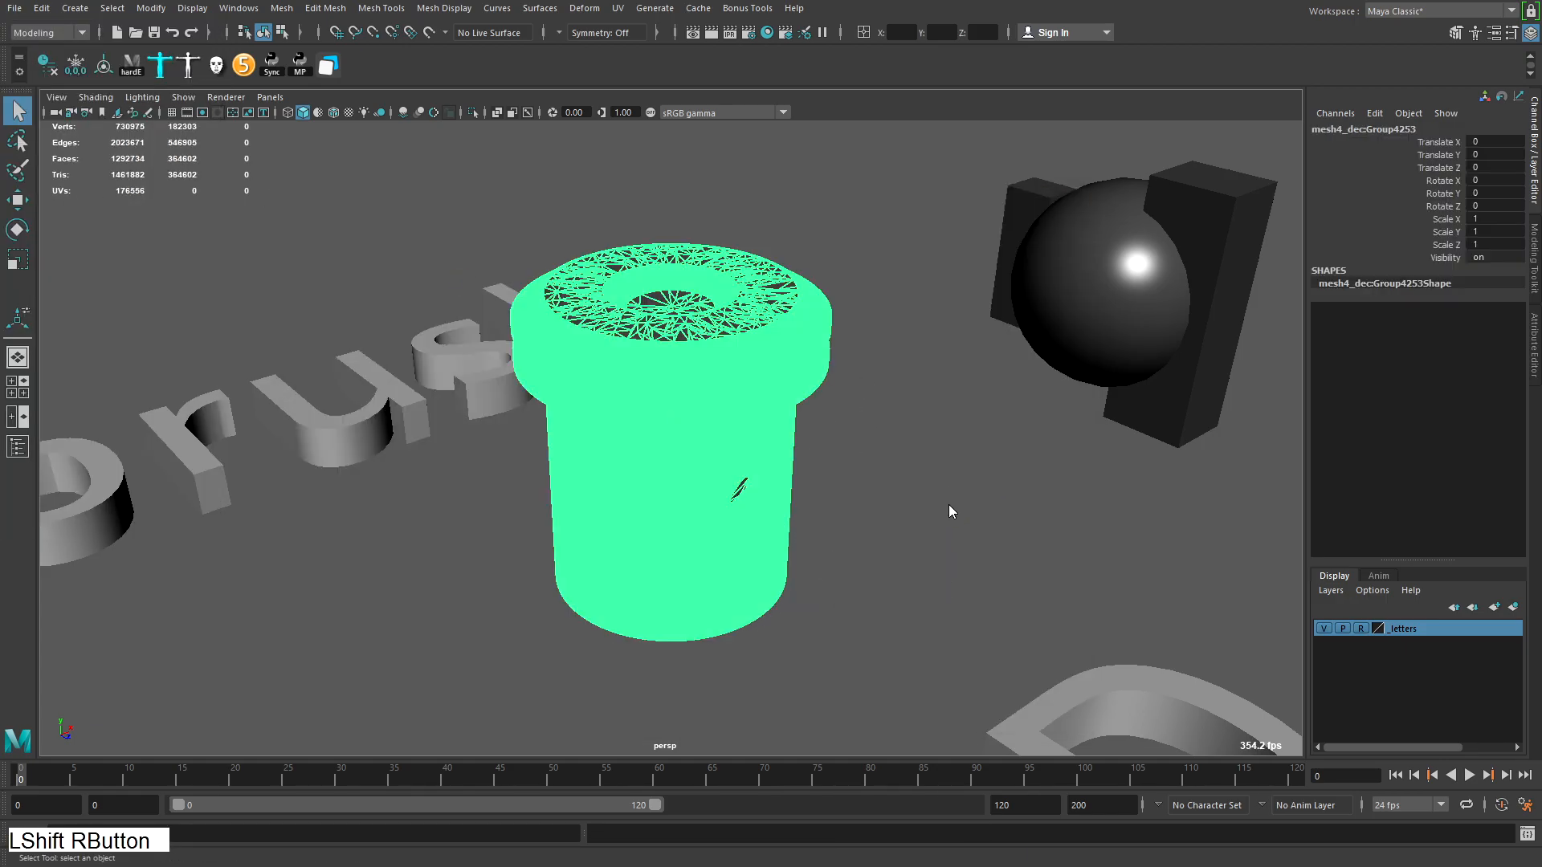
right_click_drag(745, 441, 876, 833)
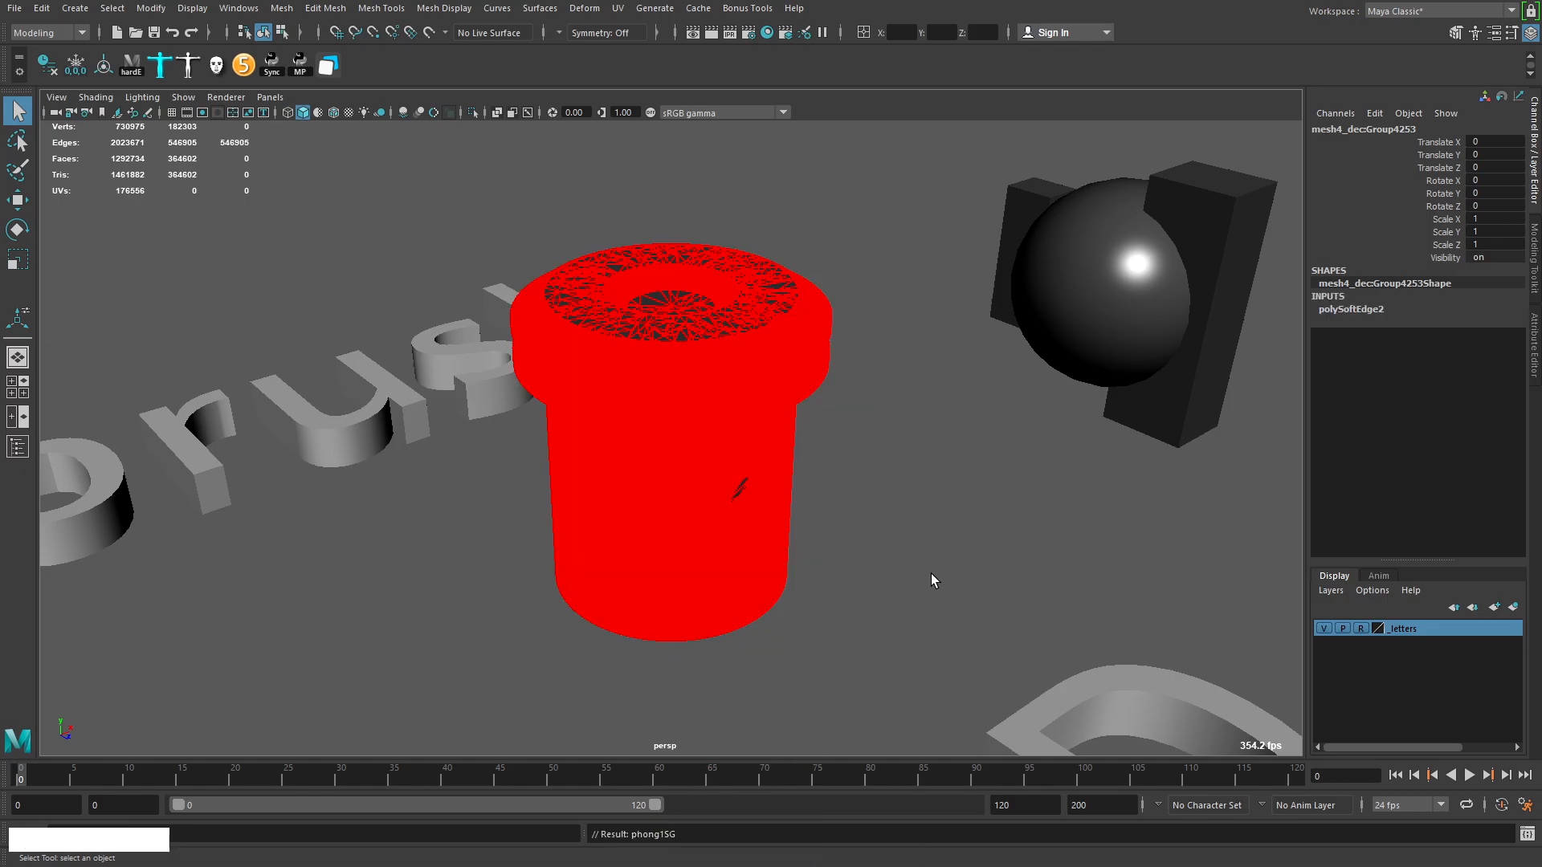
left_click(1164, 377)
Place the ZBrush and subD cylinders side by side and view the side recess up close
right_click_drag(972, 462, 851, 465, "alt")
middle_click_drag(851, 465, 848, 412, "alt")
left_click(595, 353)
left_click_drag(733, 365, 787, 541, "alt")
key("w")
left_click_drag(604, 588, 799, 817)
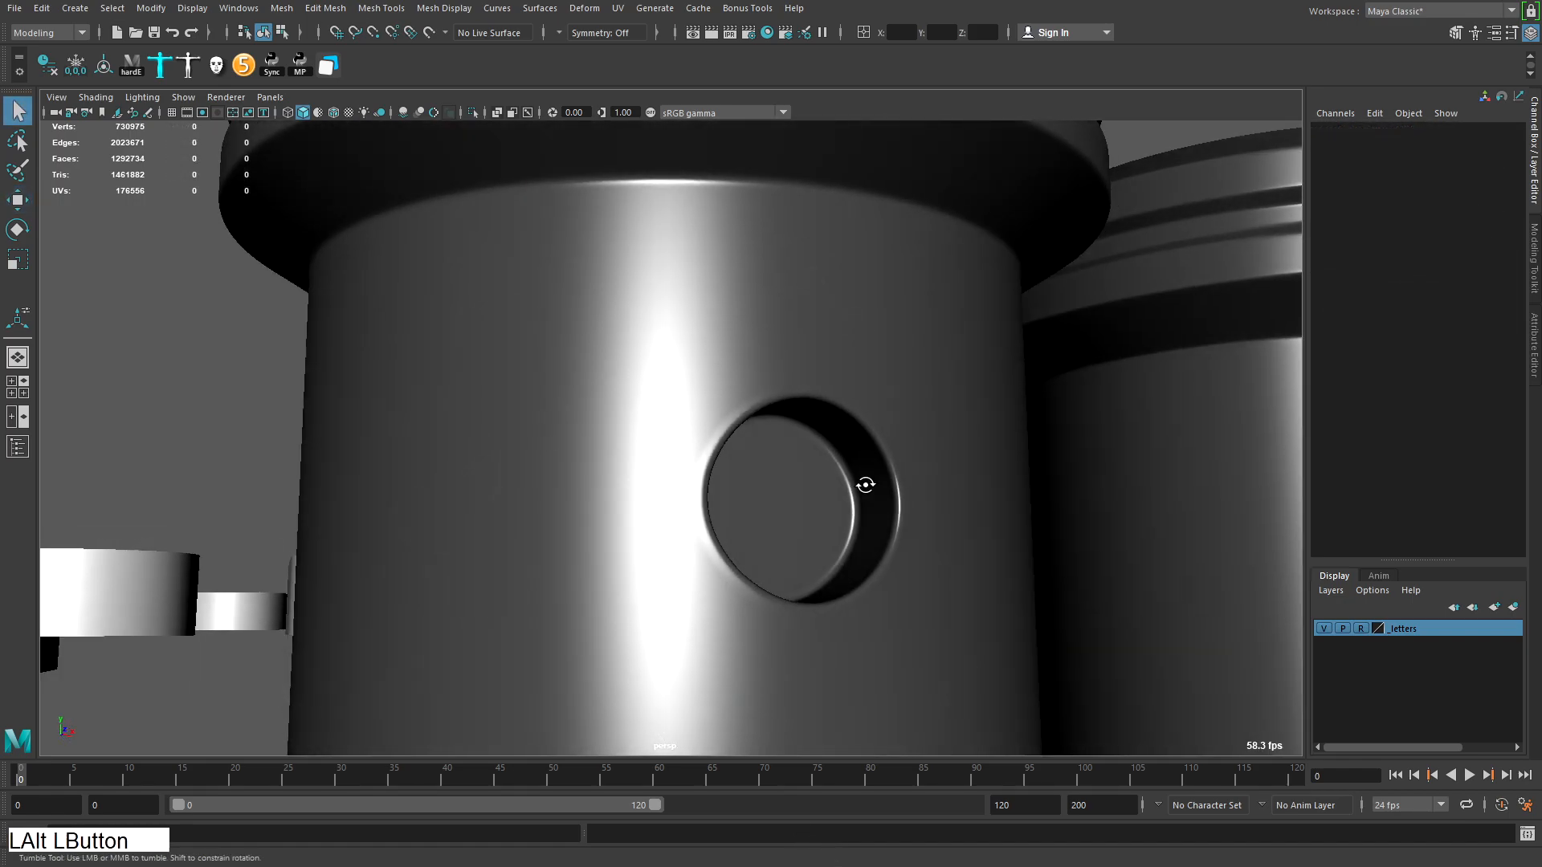
Compare the side recesses and rims of the ZBrush and subD cylinders from several angles
left_click_drag(868, 485, 628, 428, "alt")
left_click_drag(840, 504, 744, 434, "alt")
left_click_drag(874, 598, 726, 471, "alt")
middle_click_drag(726, 471, 898, 551, "alt")
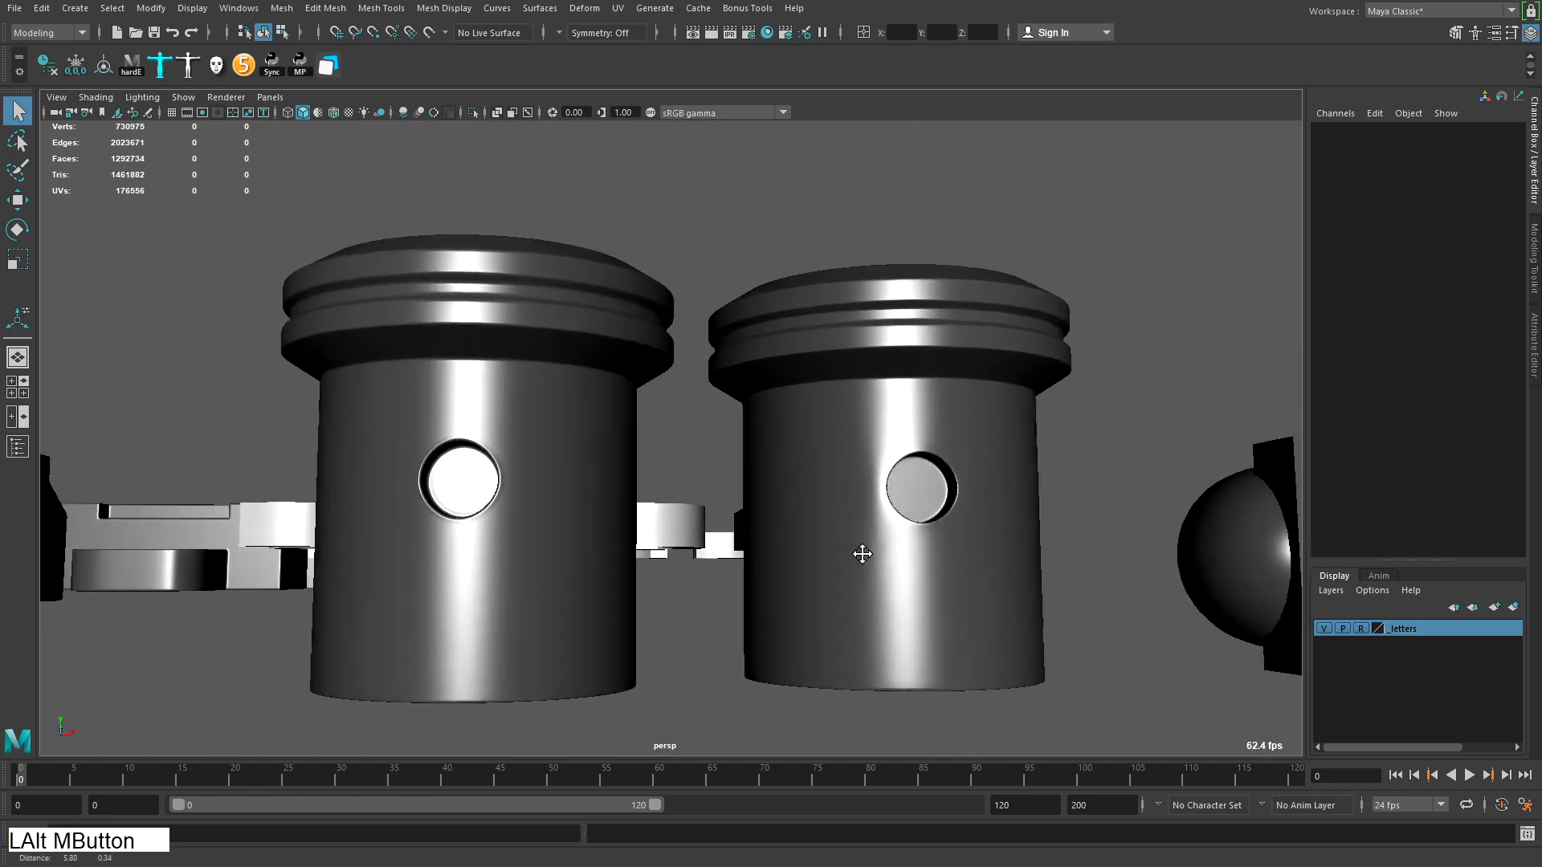
scroll(898, 551, "up", 3, "alt")
left_click_drag(909, 589, 881, 544, "alt")
scroll(785, 514, "down", 3, "alt")
left_click_drag(785, 514, 973, 554, "alt")
left_click_drag(994, 456, 533, 509, "alt")
Set the imported ZBrush cylinder's Translate X and Translate Z to 0
left_click(534, 509)
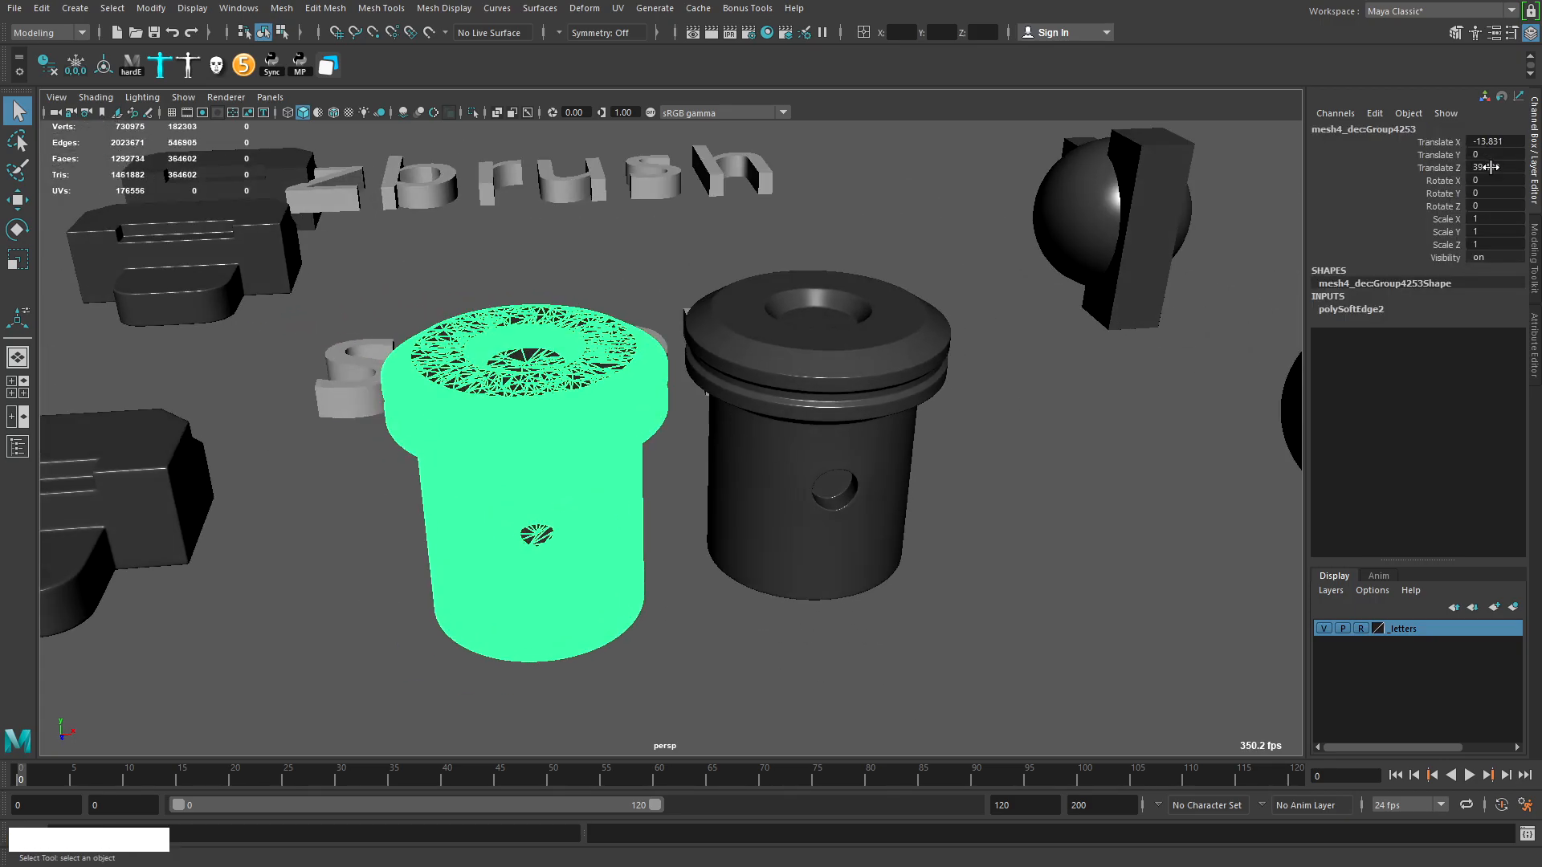
type("9")
left_click(1494, 141)
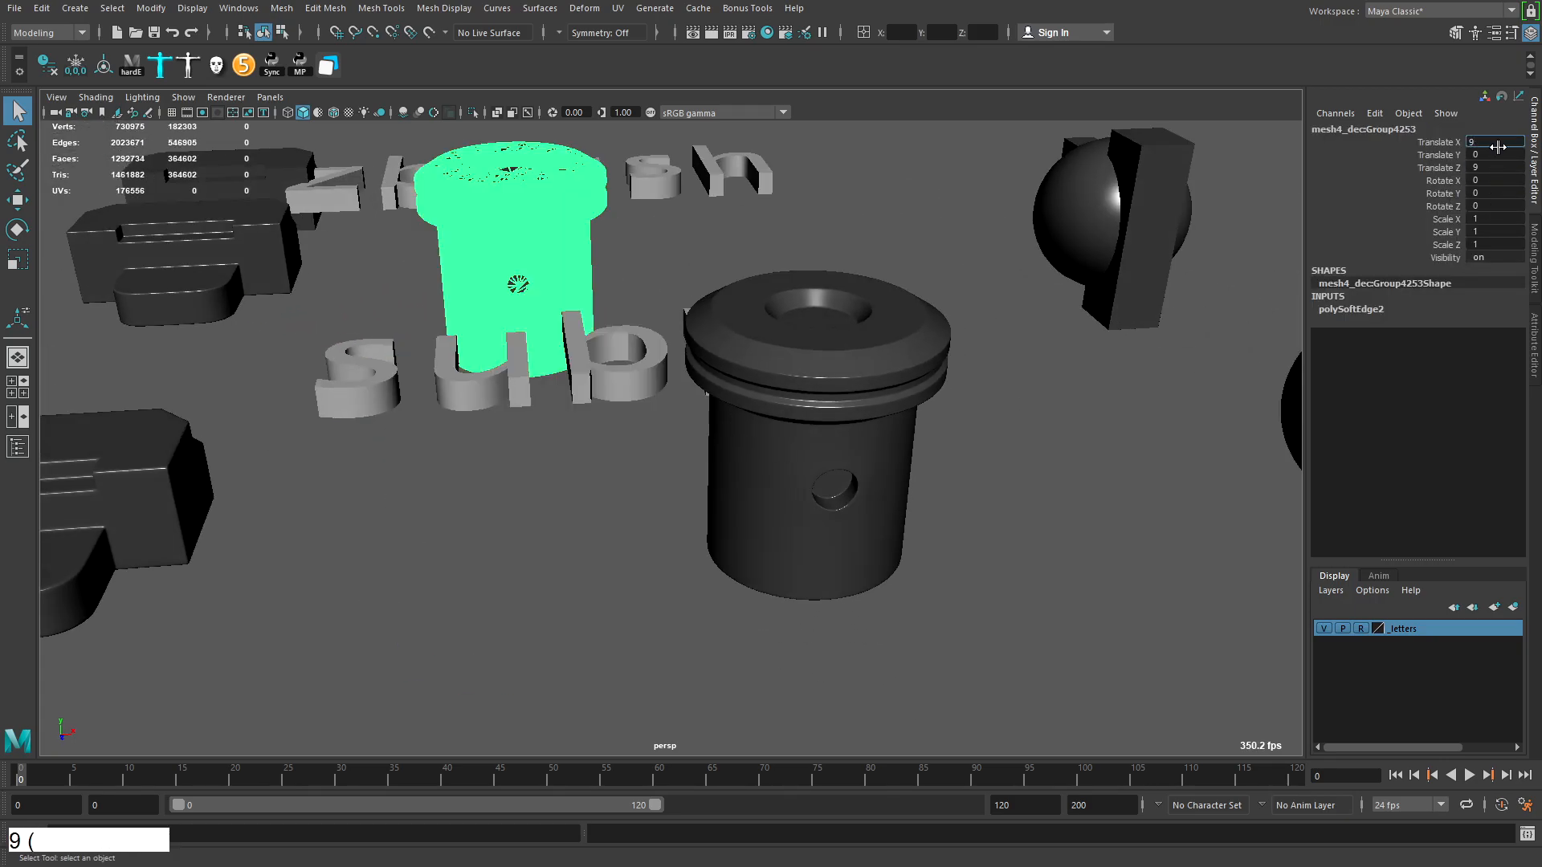
left_click(1487, 169)
key("Return")
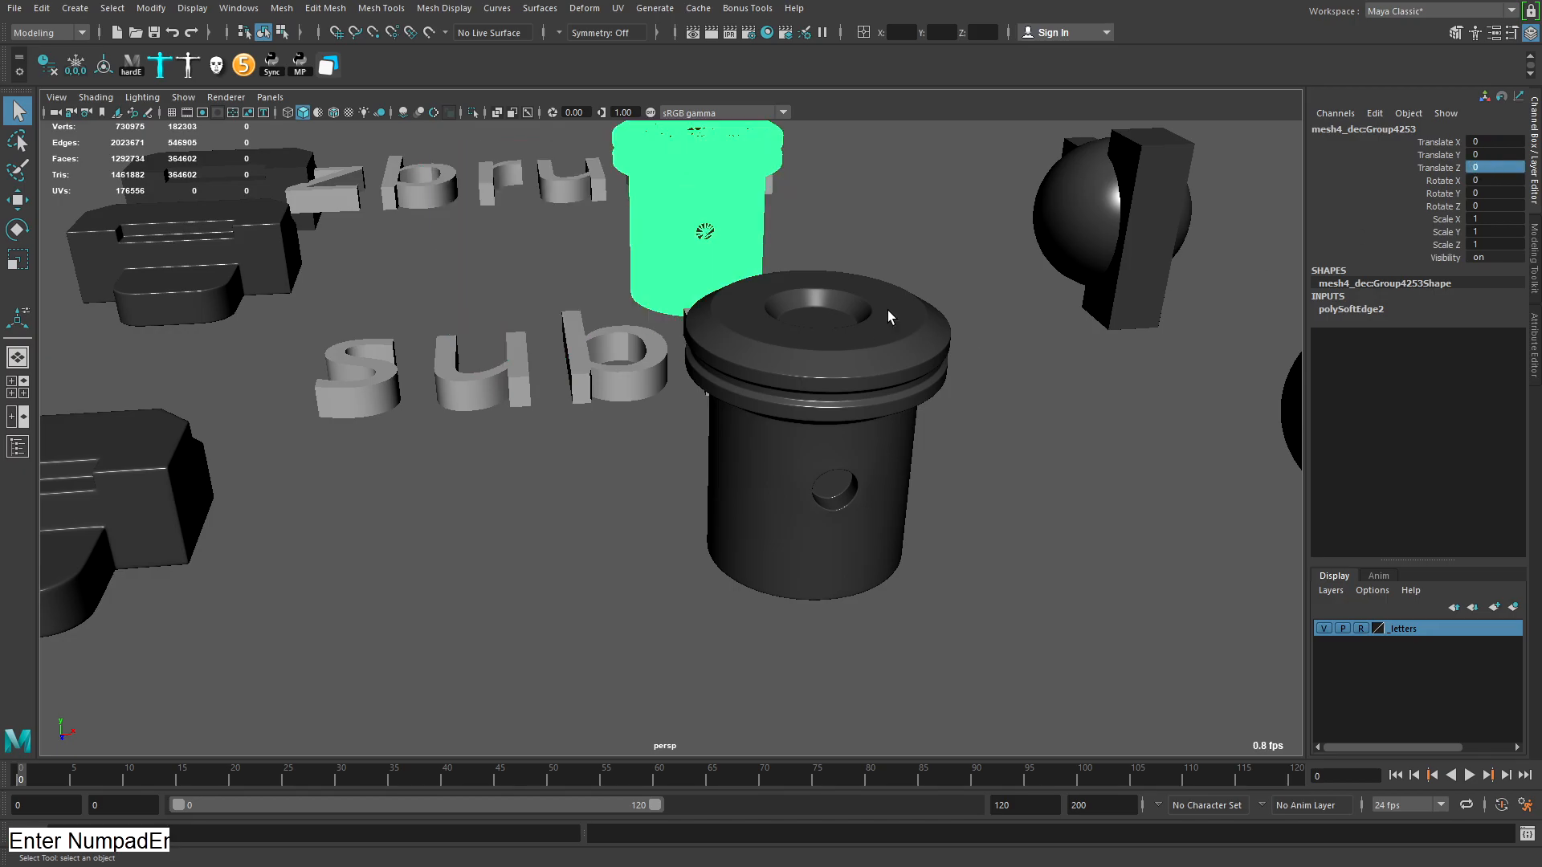
Examine the subD sphere's wireframe around its slot and attached block
left_click(1148, 233)
left_click_drag(964, 389, 742, 415, "alt")
right_click_drag(743, 415, 770, 417, "alt")
left_click_drag(771, 417, 588, 513, "alt")
left_click(588, 512)
right_click_drag(683, 418, 763, 422, "alt")
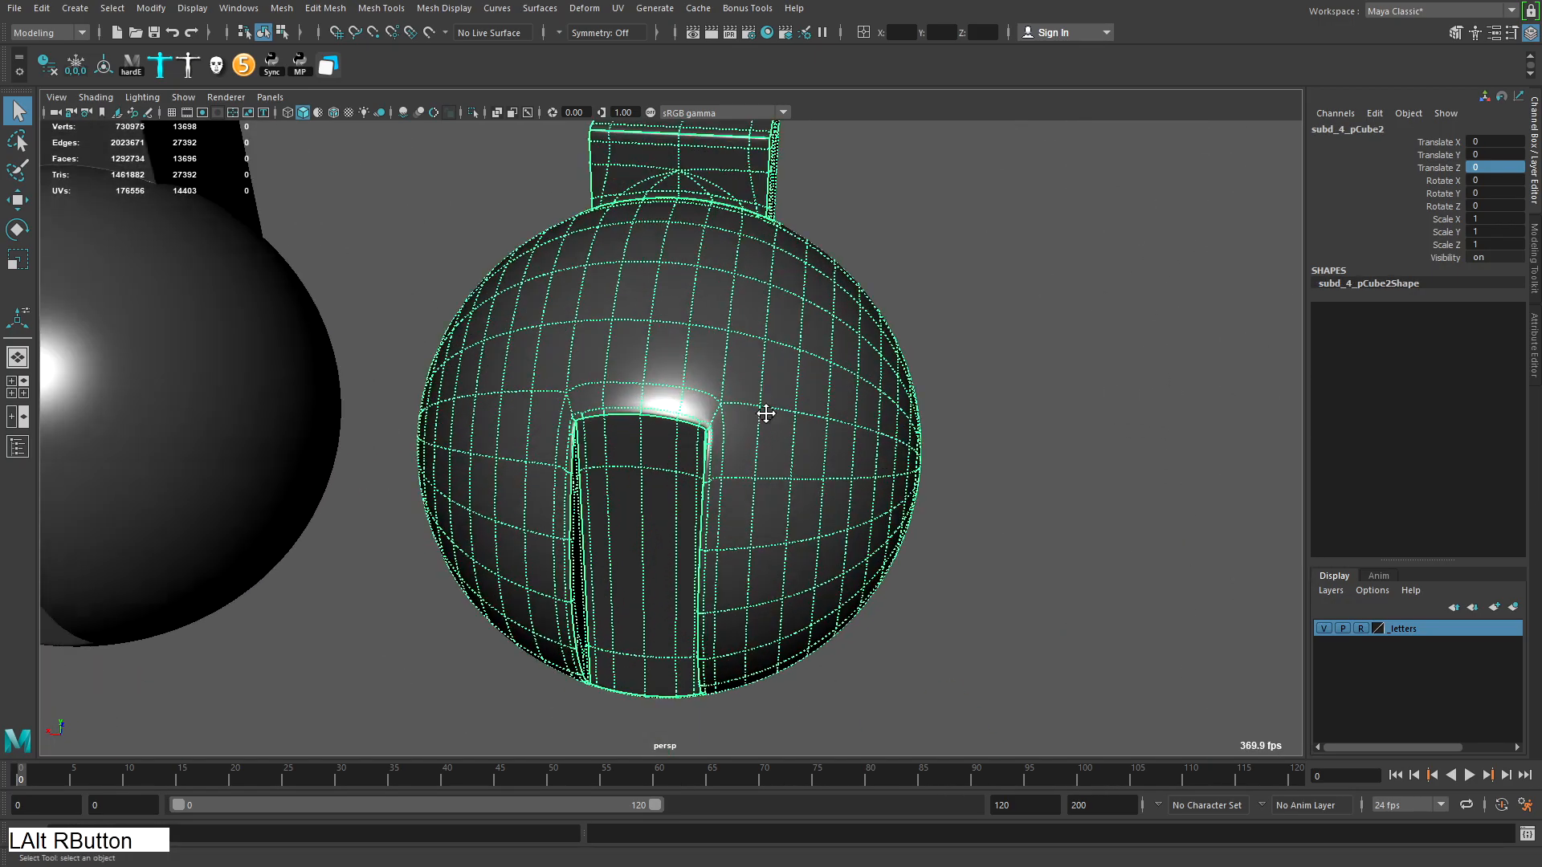
left_click_drag(762, 422, 642, 482, "alt")
middle_click_drag(642, 482, 632, 489, "alt")
right_click_drag(633, 489, 611, 546, "alt")
left_click(611, 546)
left_click_drag(610, 546, 485, 373, "alt")
left_click(485, 373)
Show the selected subD sphere mesh in smooth preview and compare it with the neighbouring sphere from several angles
left_click(788, 488)
key("3")
left_click_drag(788, 489, 685, 476, "alt")
right_click_drag(685, 476, 691, 527, "alt")
mouse_move(691, 527)
left_mouse_down("alt")
mouse_move(671, 503)
mouse_move(685, 534)
left_mouse_up("alt")
middle_click_drag(685, 534, 764, 334, "alt")
left_click(830, 303)
key("f")
left_click_drag(829, 302, 1094, 580, "alt")
left_click(1094, 580)
right_click_drag(1095, 580, 871, 516, "alt")
left_click_drag(870, 517, 747, 498, "alt")
left_click(823, 490)
right_click_drag(747, 498, 812, 527, "alt")
mouse_move(812, 527)
left_mouse_down("alt")
mouse_move(754, 543)
mouse_move(792, 561)
mouse_move(781, 594)
mouse_move(815, 533)
left_mouse_up("alt")
middle_click_drag(815, 533, 812, 303, "alt")
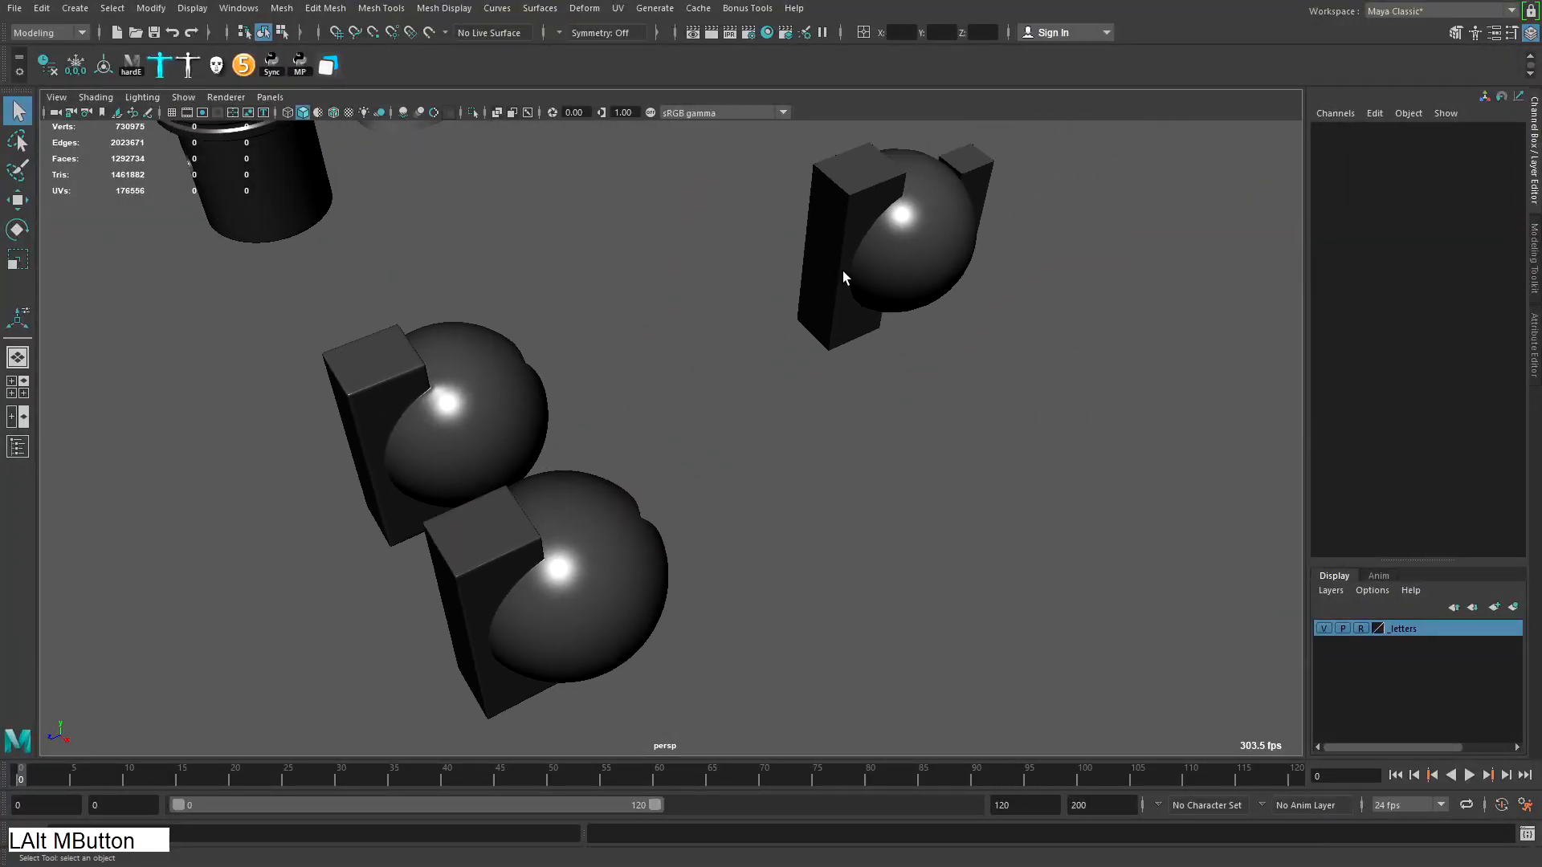
Frame the original sphere with its two blocks and examine how the blocks intersect it
left_click(924, 241)
key("f")
right_click_drag(1022, 192, 875, 359, "alt")
left_click_drag(876, 359, 610, 449)
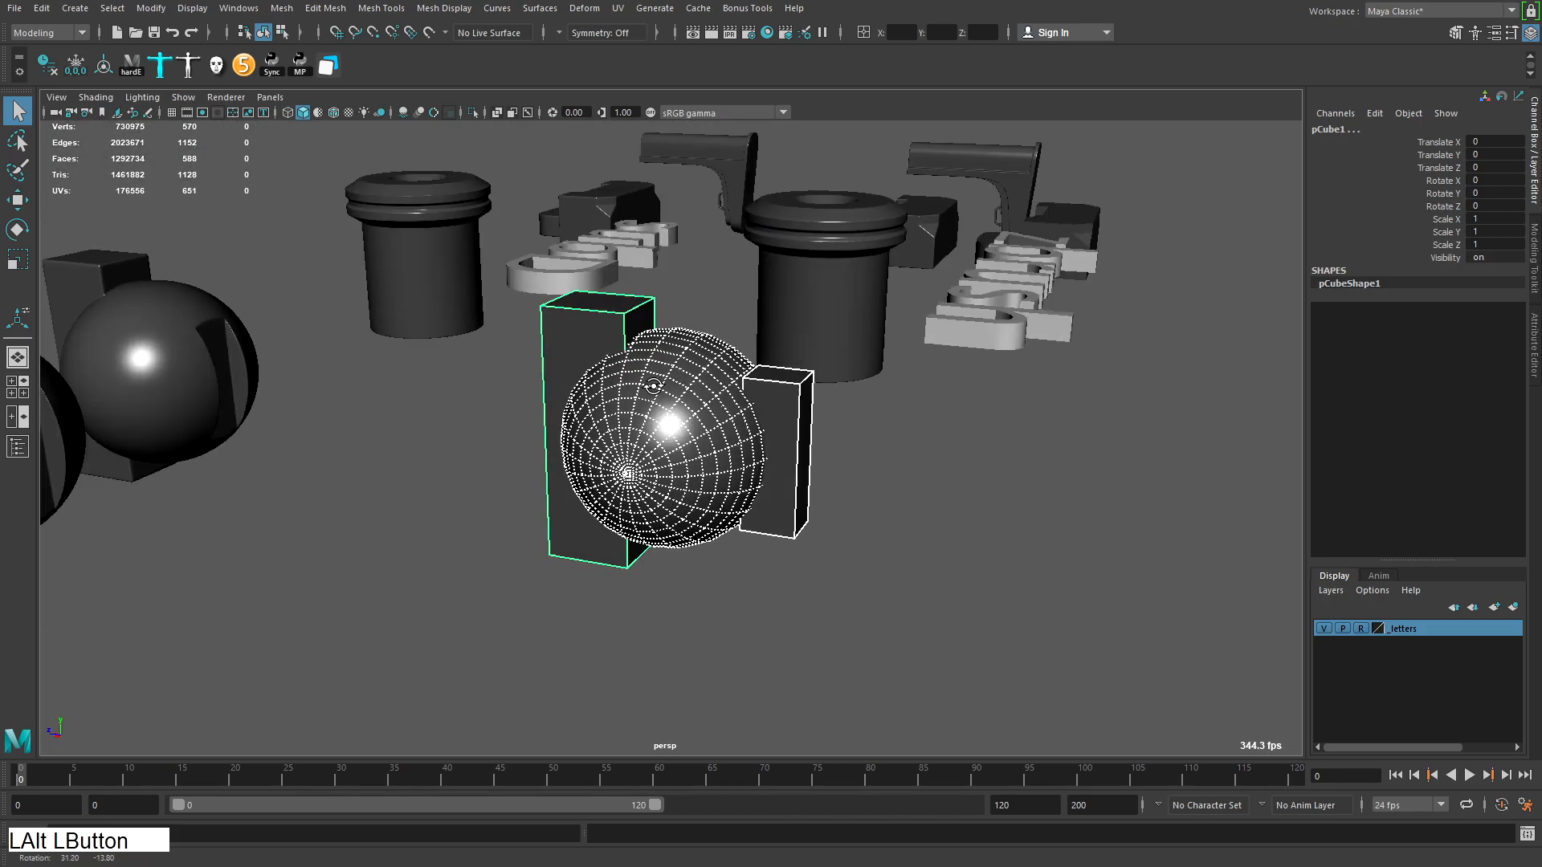
right_click_drag(611, 449, 706, 385, "alt")
left_click_drag(707, 385, 747, 378, "alt")
right_click_drag(727, 406, 832, 282)
left_click(634, 378)
left_click_drag(634, 378, 654, 396, "alt")
right_click_drag(654, 396, 571, 322, "alt")
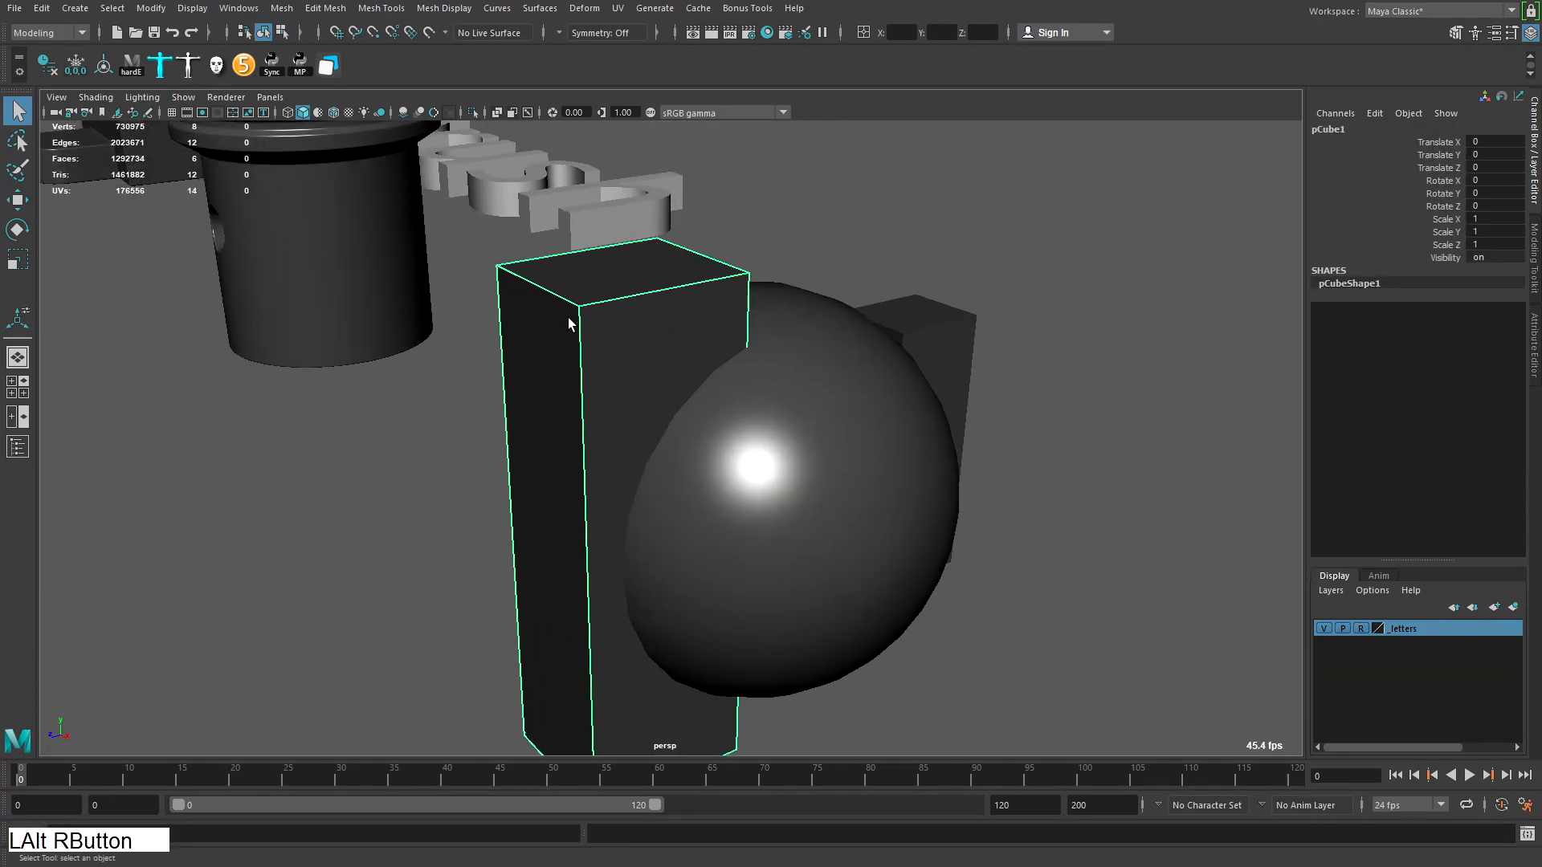
left_click_drag(734, 282, 861, 403, "alt")
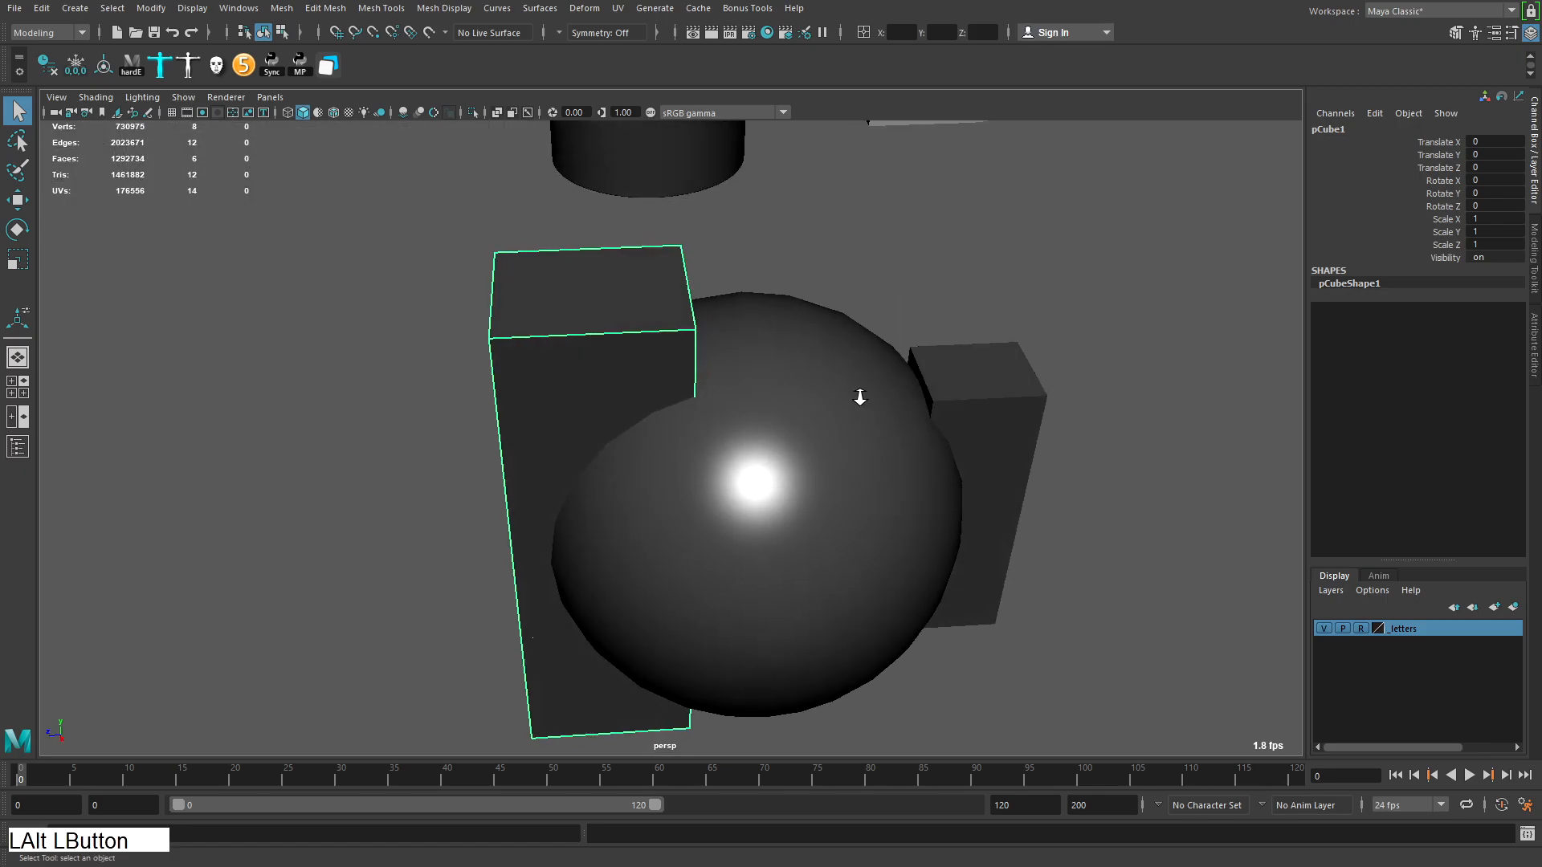
Select the original sphere and its two blocks and export them as mesh5.obj to the video 1 folder
right_click_drag(861, 403, 771, 434, "alt")
left_click_drag(454, 651, 923, 386)
right_click_drag(924, 385, 811, 345, "alt")
middle_click_drag(811, 346, 791, 353, "alt")
left_click(18, 11)
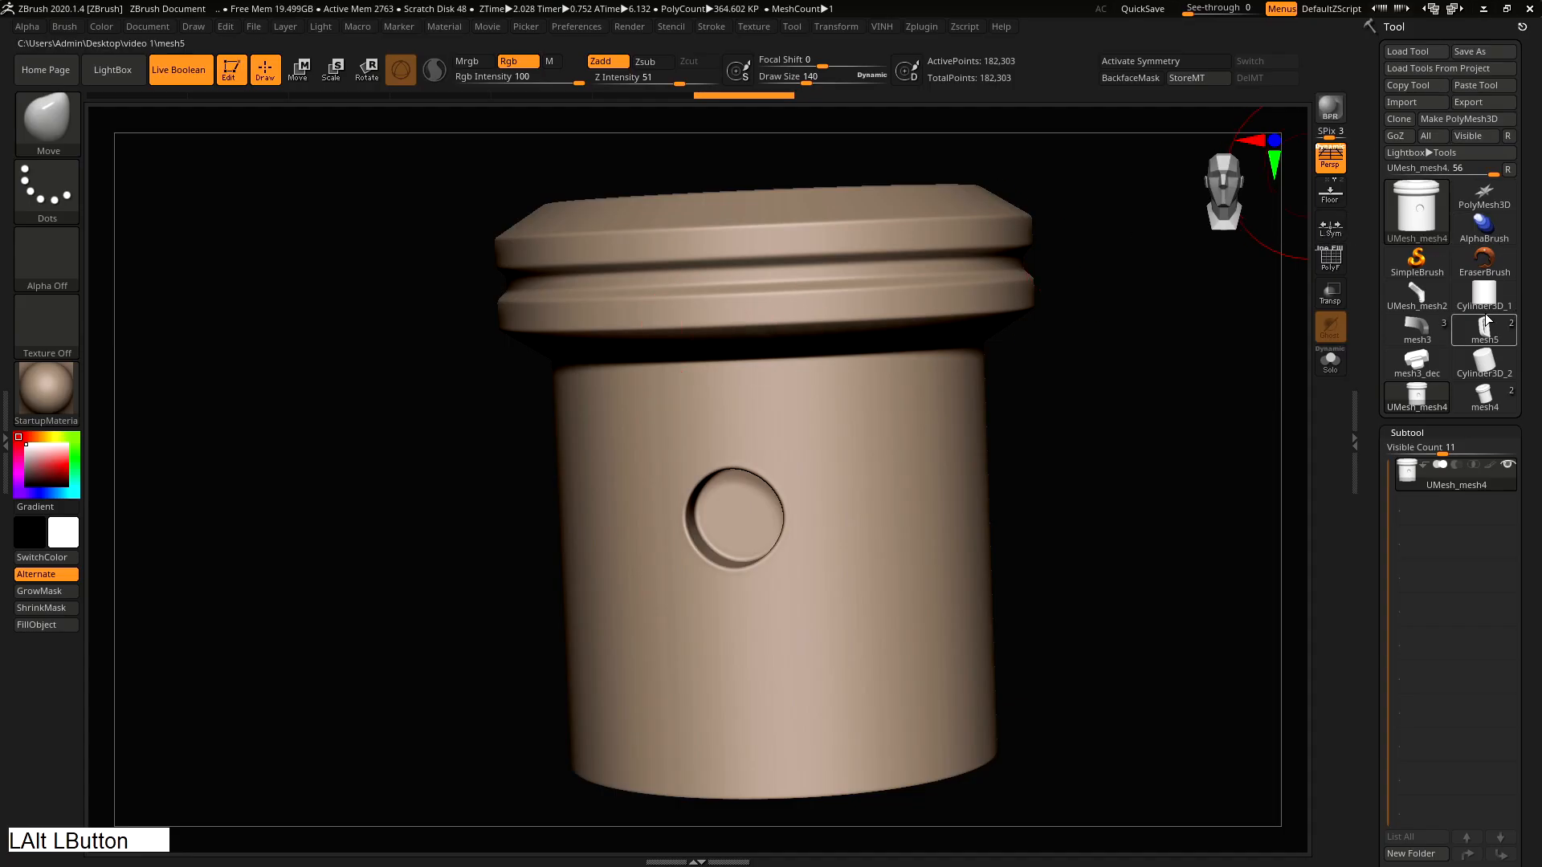
Switch to ZBrush and import mesh5.obj from the video 1 folder onto a PolyMesh3D tool
left_click(1402, 102)
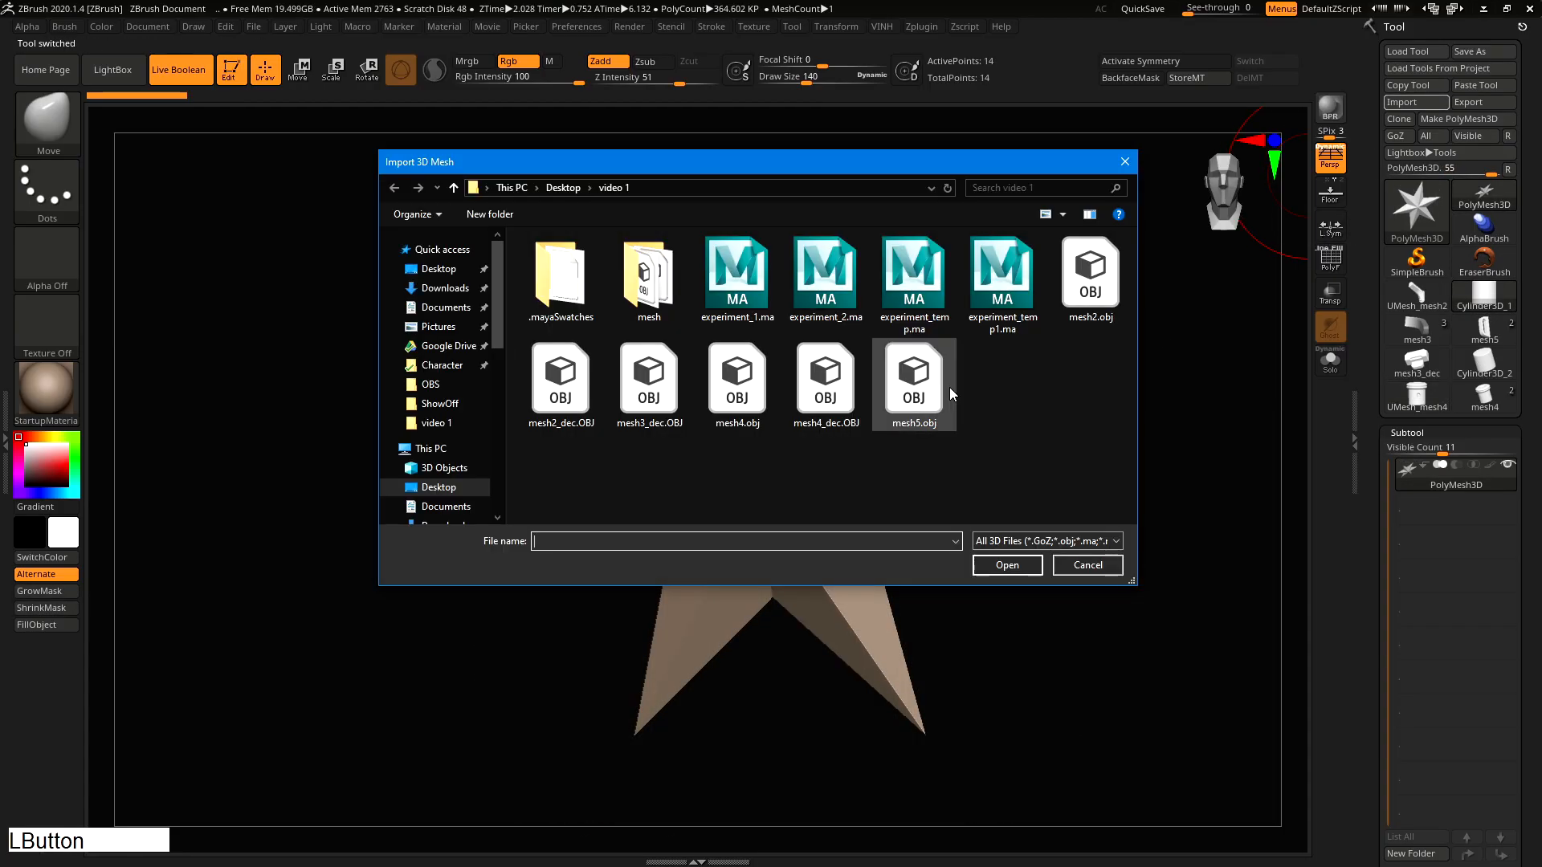
double_click(927, 425)
key("shift+f")
mouse_move(946, 409)
right_mouse_down()
mouse_move(1103, 441)
mouse_move(1151, 393)
mouse_move(943, 431)
right_mouse_up()
key("shift+f")
Split the imported mesh into separate subtools with Split To Parts
key("shift+q")
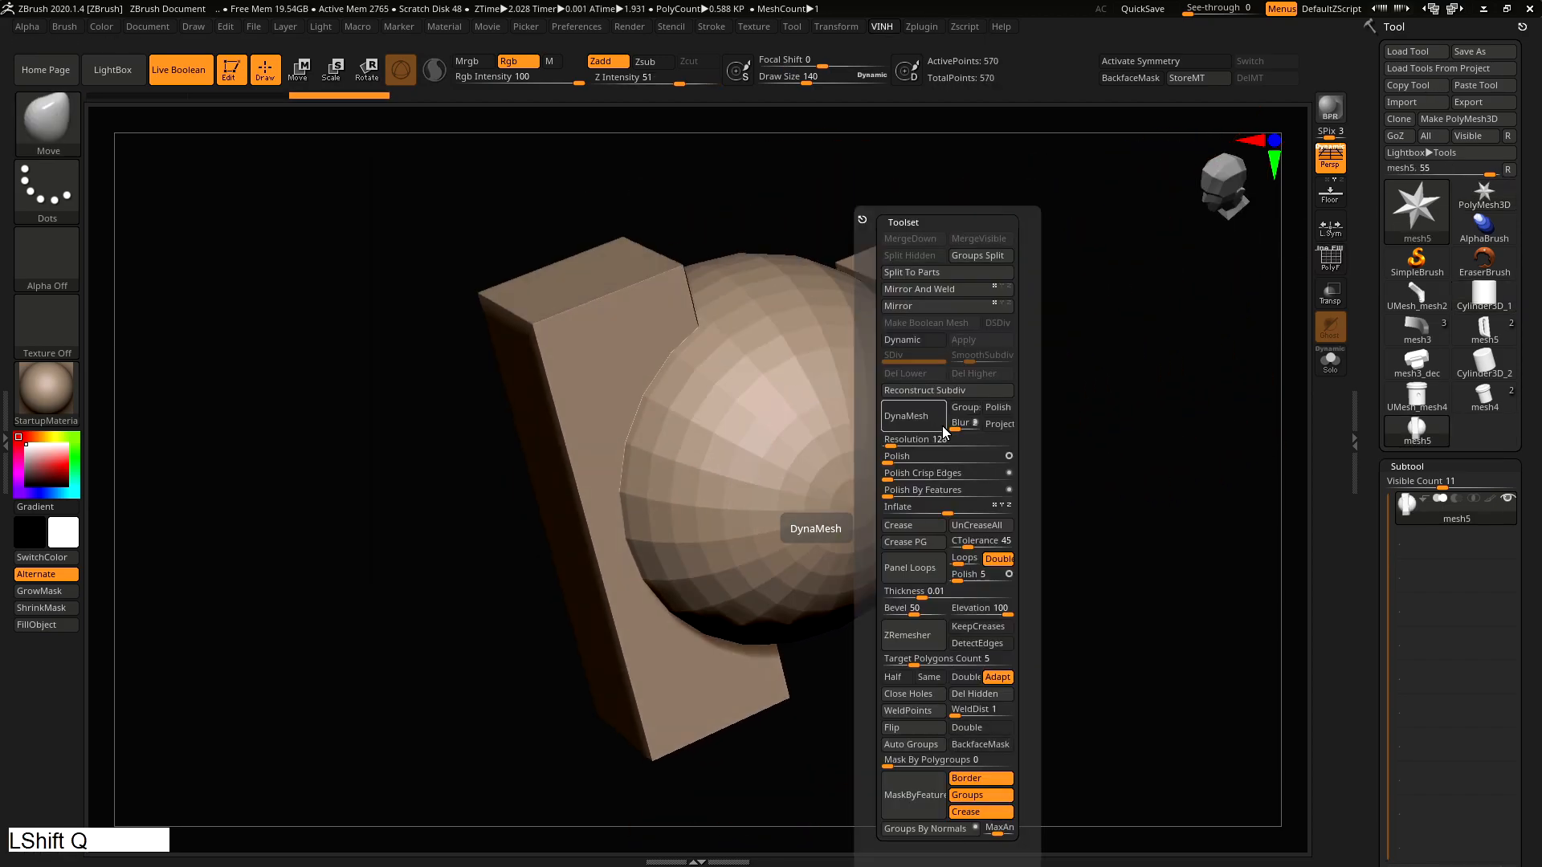
left_click(949, 273)
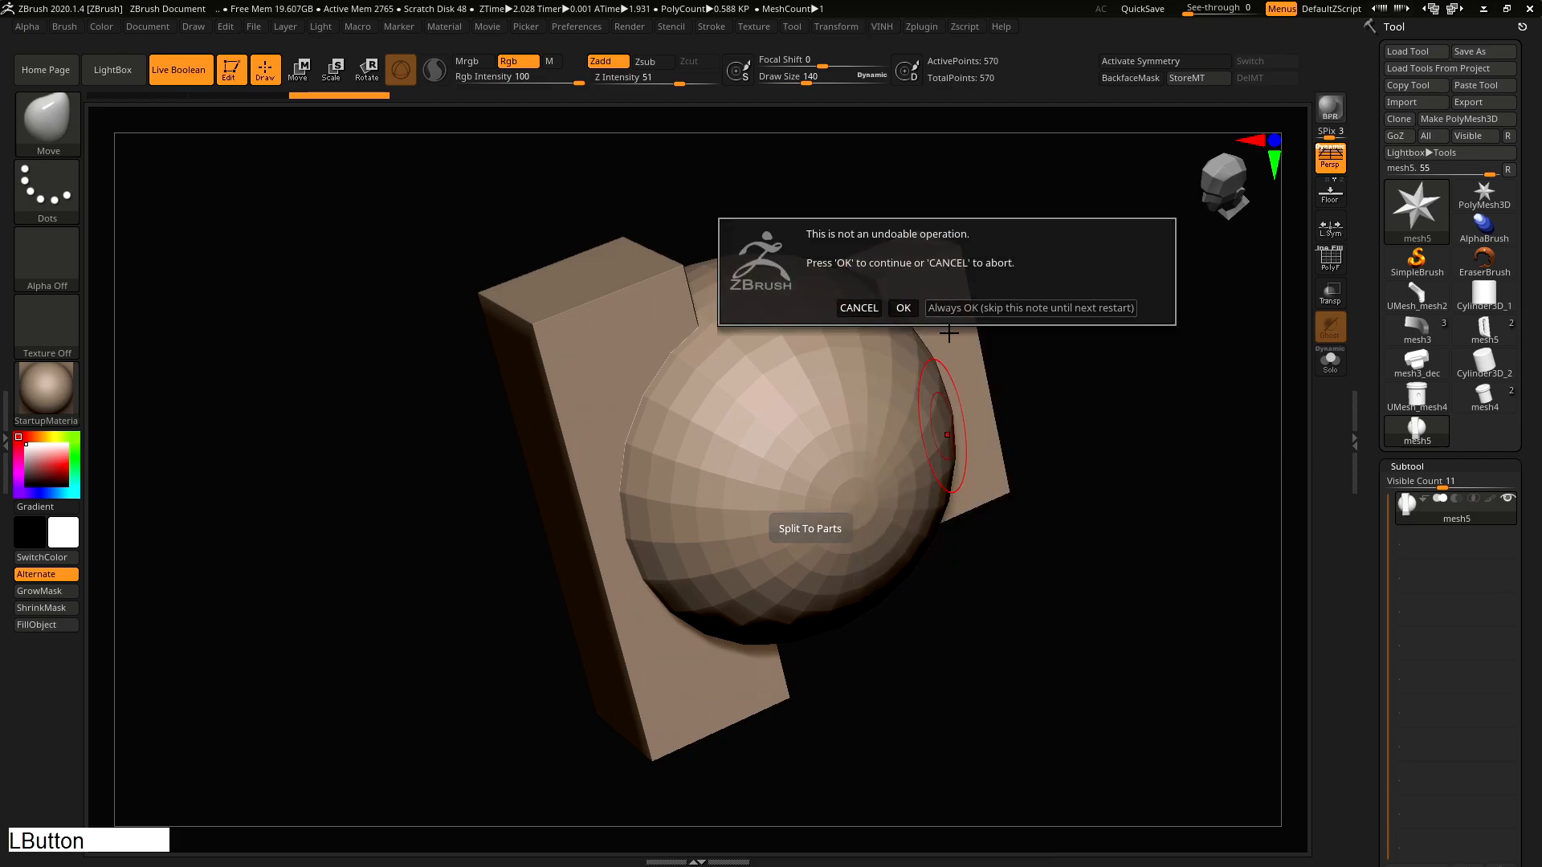
left_click(904, 307)
right_click_drag(915, 387, 883, 388, "alt")
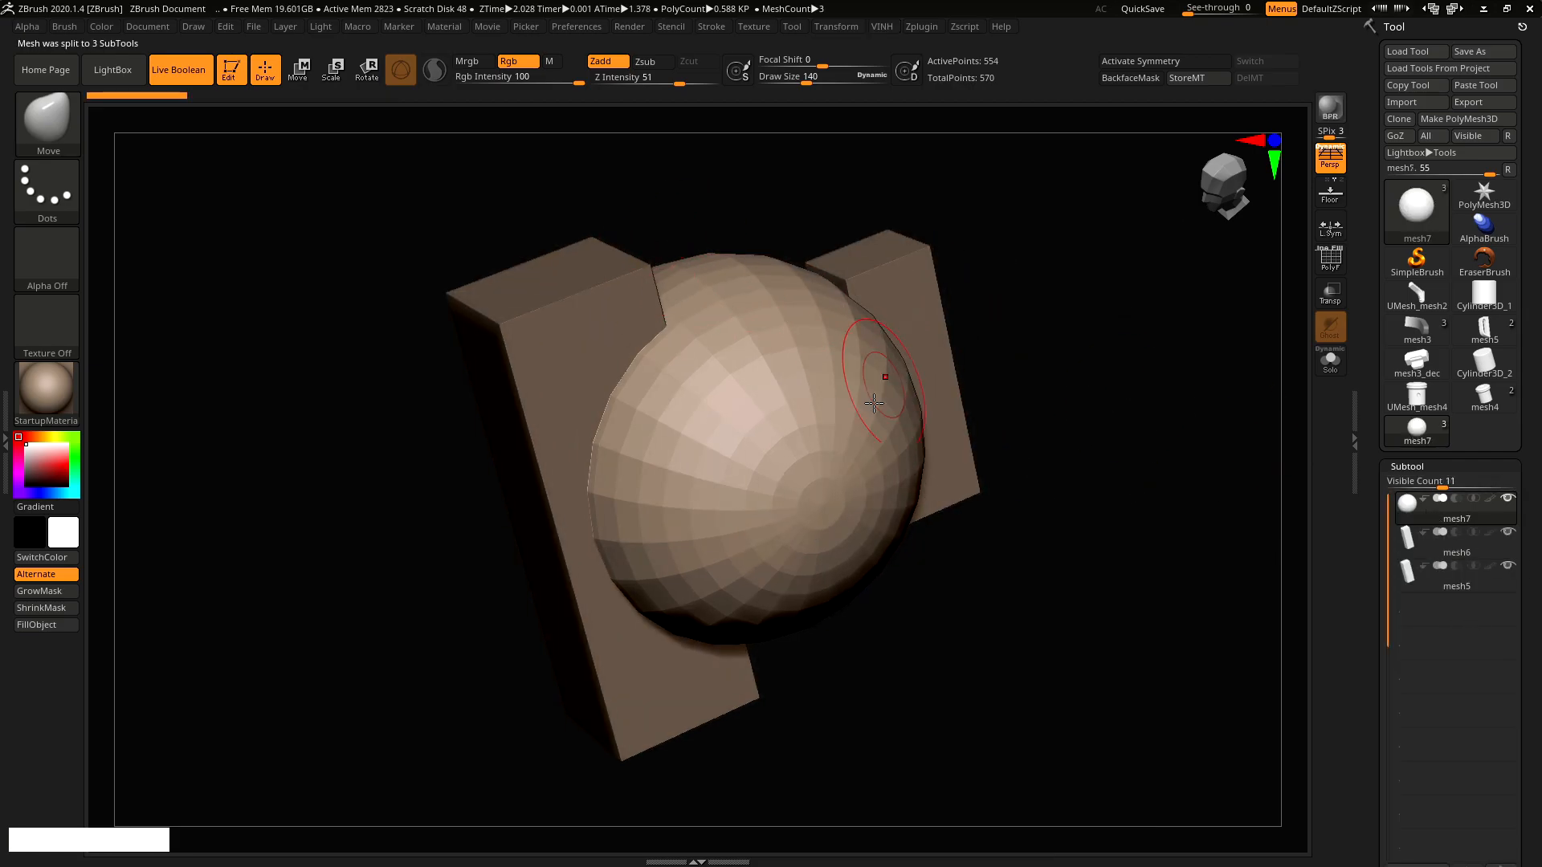
right_click_drag(679, 322, 671, 343, "alt")
right_click_drag(775, 345, 714, 336, "alt")
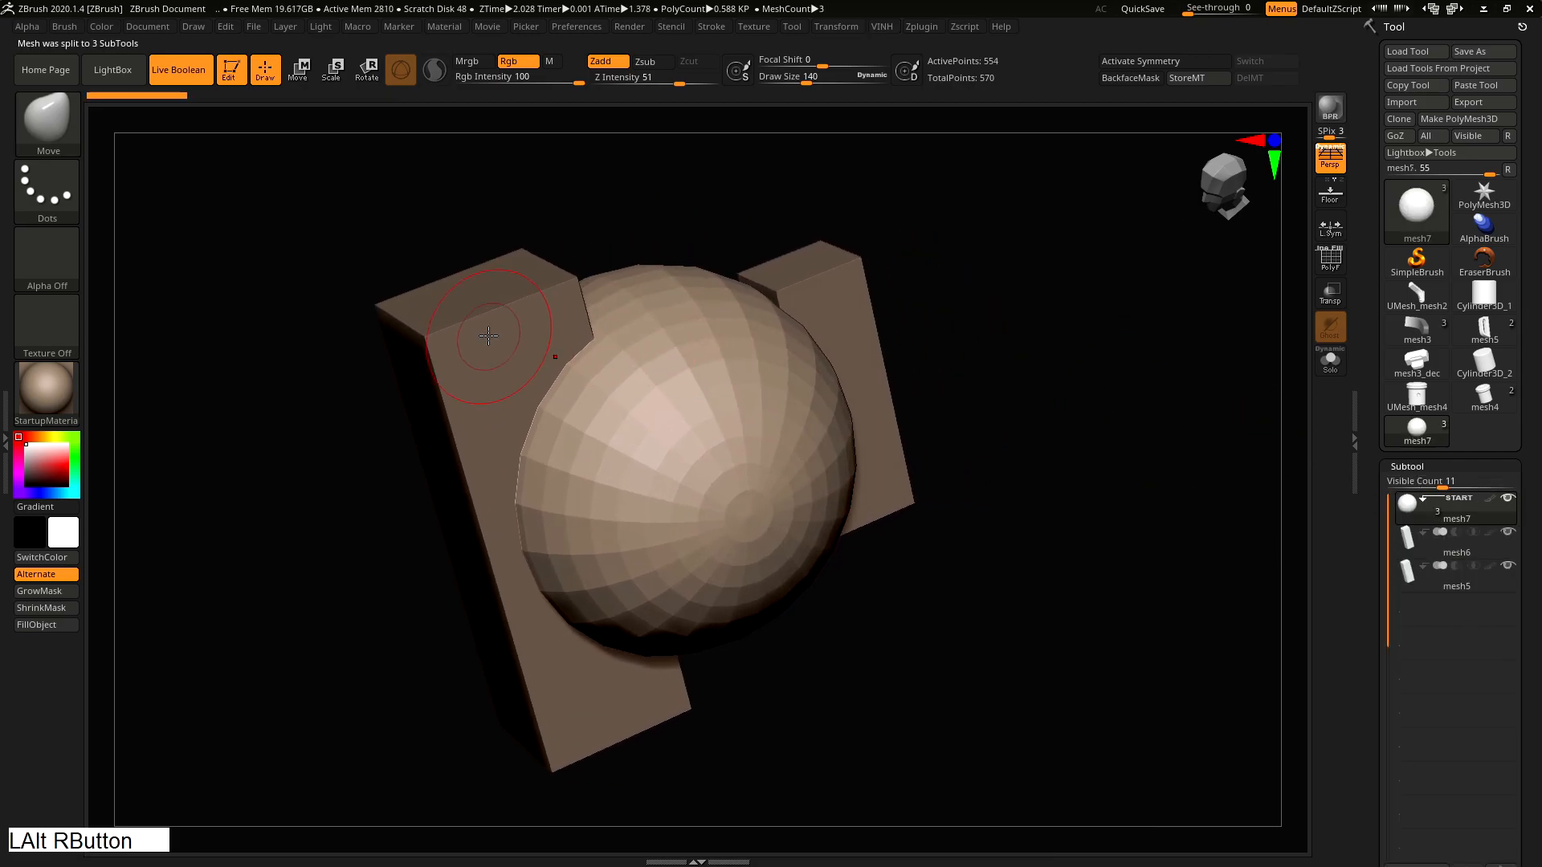
Check the arrangement of the blocks in Maya, return to ZBrush, and set the mesh5 block to subtract from the sphere
left_click(524, 370, "alt")
key("alt+Tab")
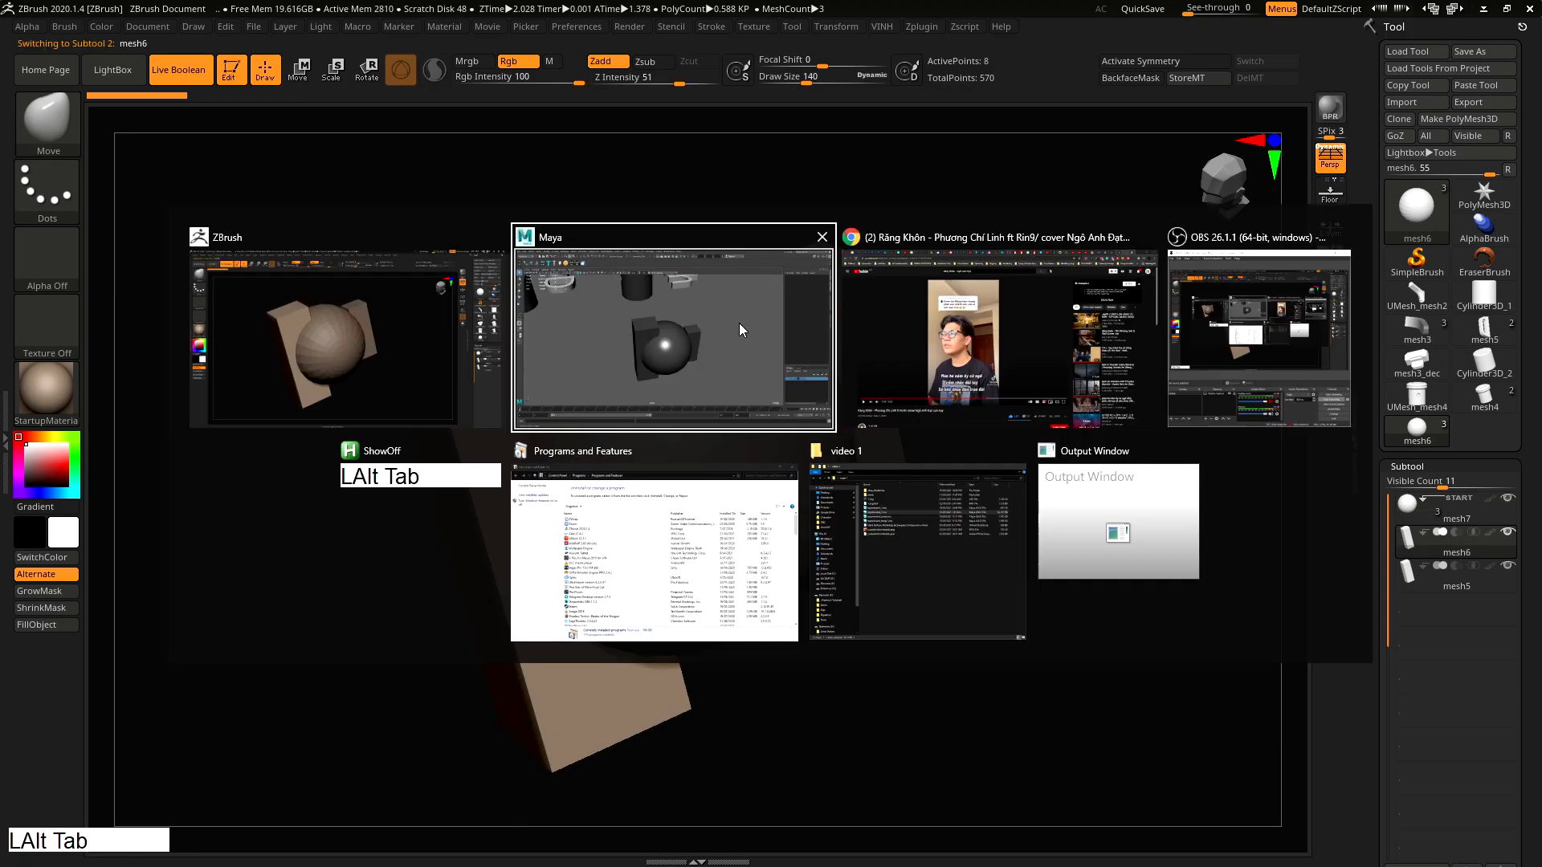
left_click(680, 318, "alt")
key("alt+Tab")
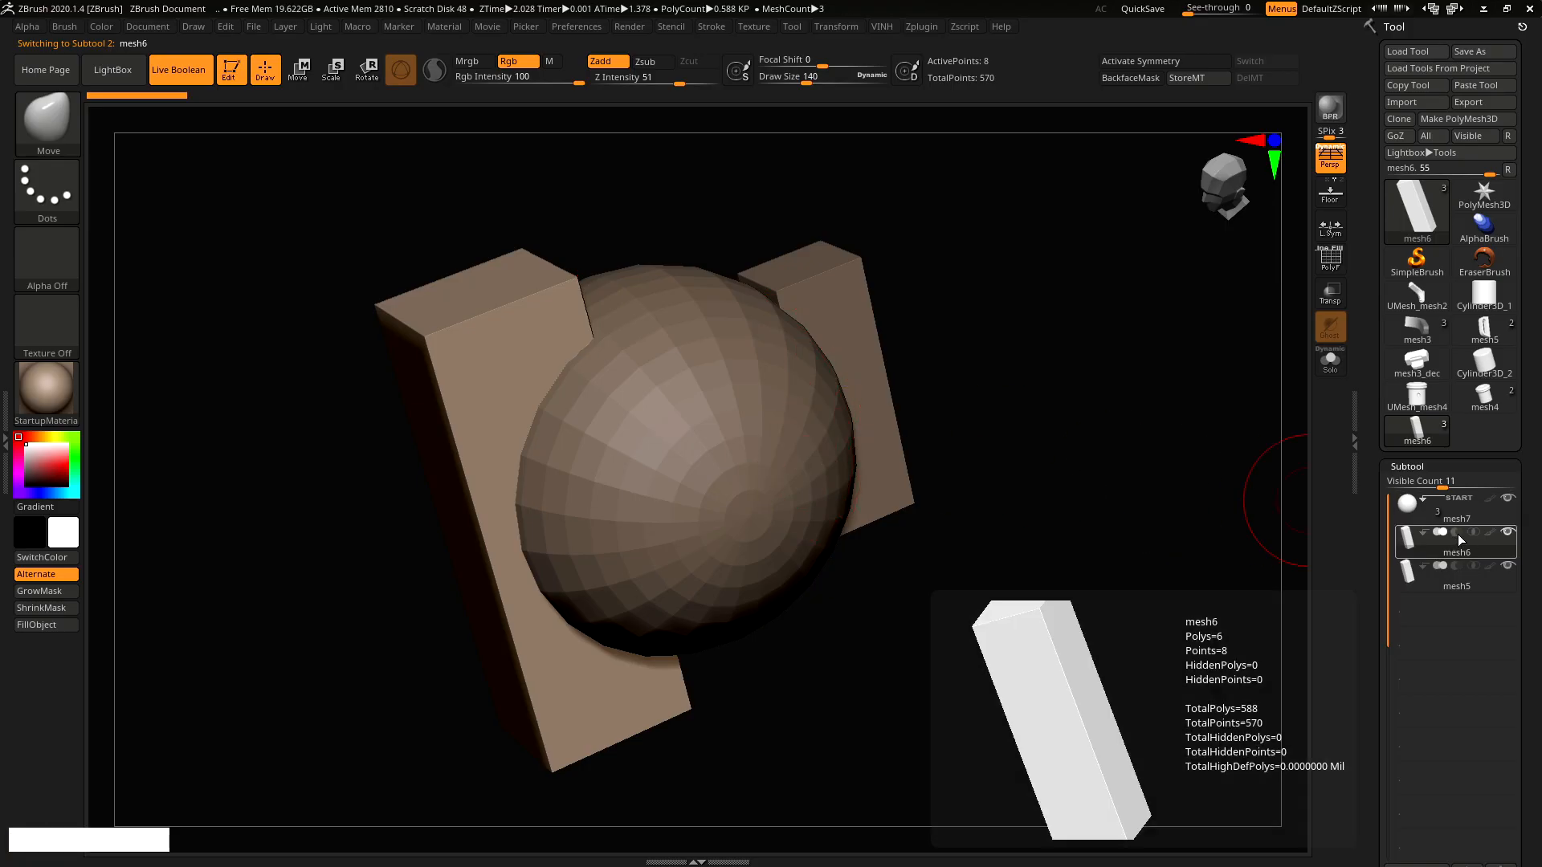
key("shift+f")
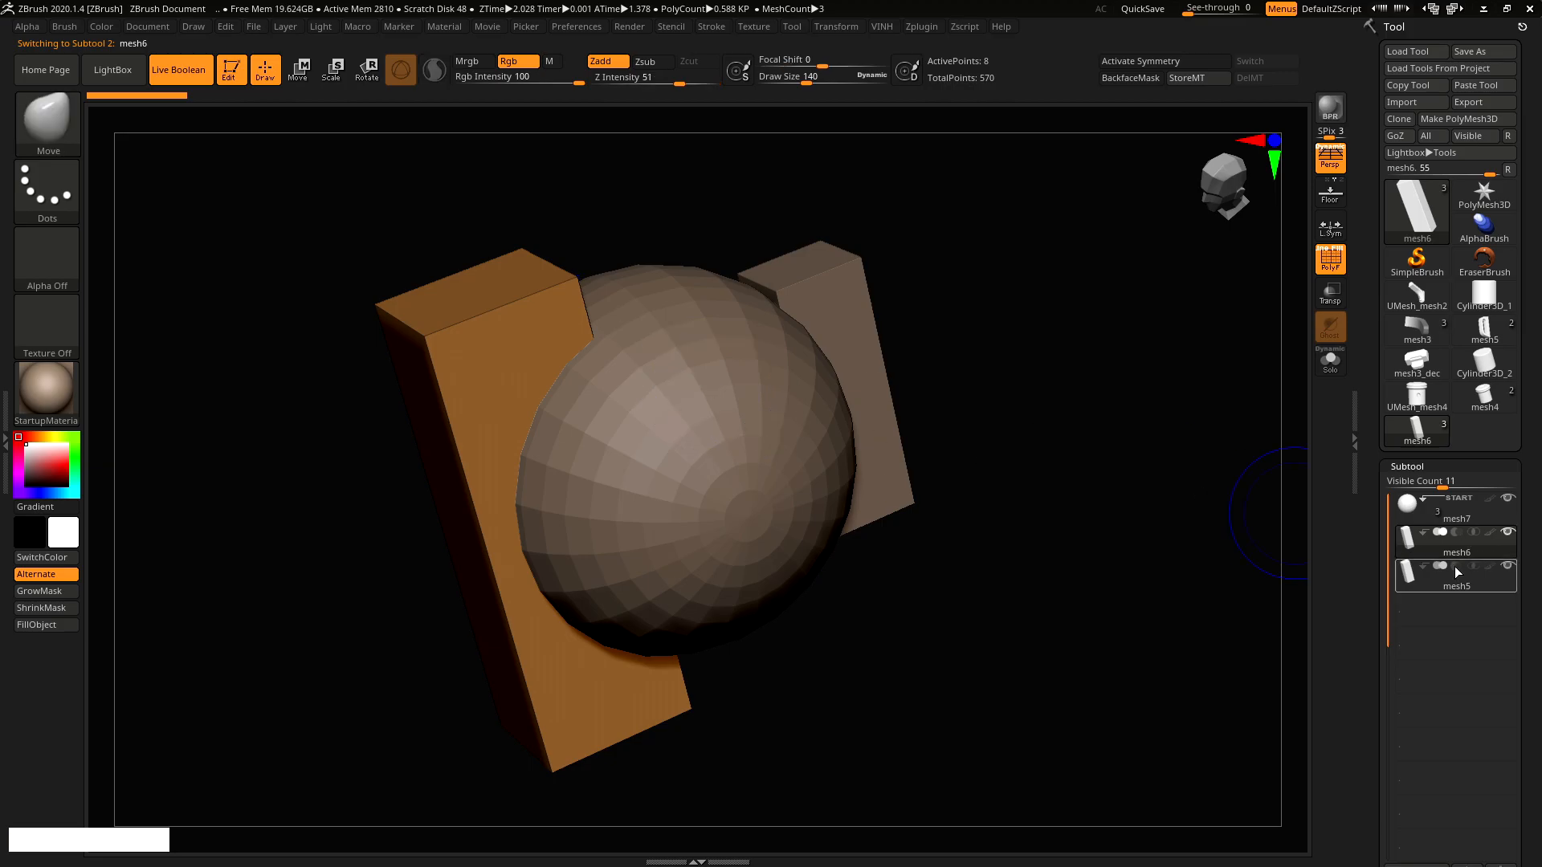
left_click(1463, 567)
right_click_drag(1135, 506, 863, 449)
key("shift+f")
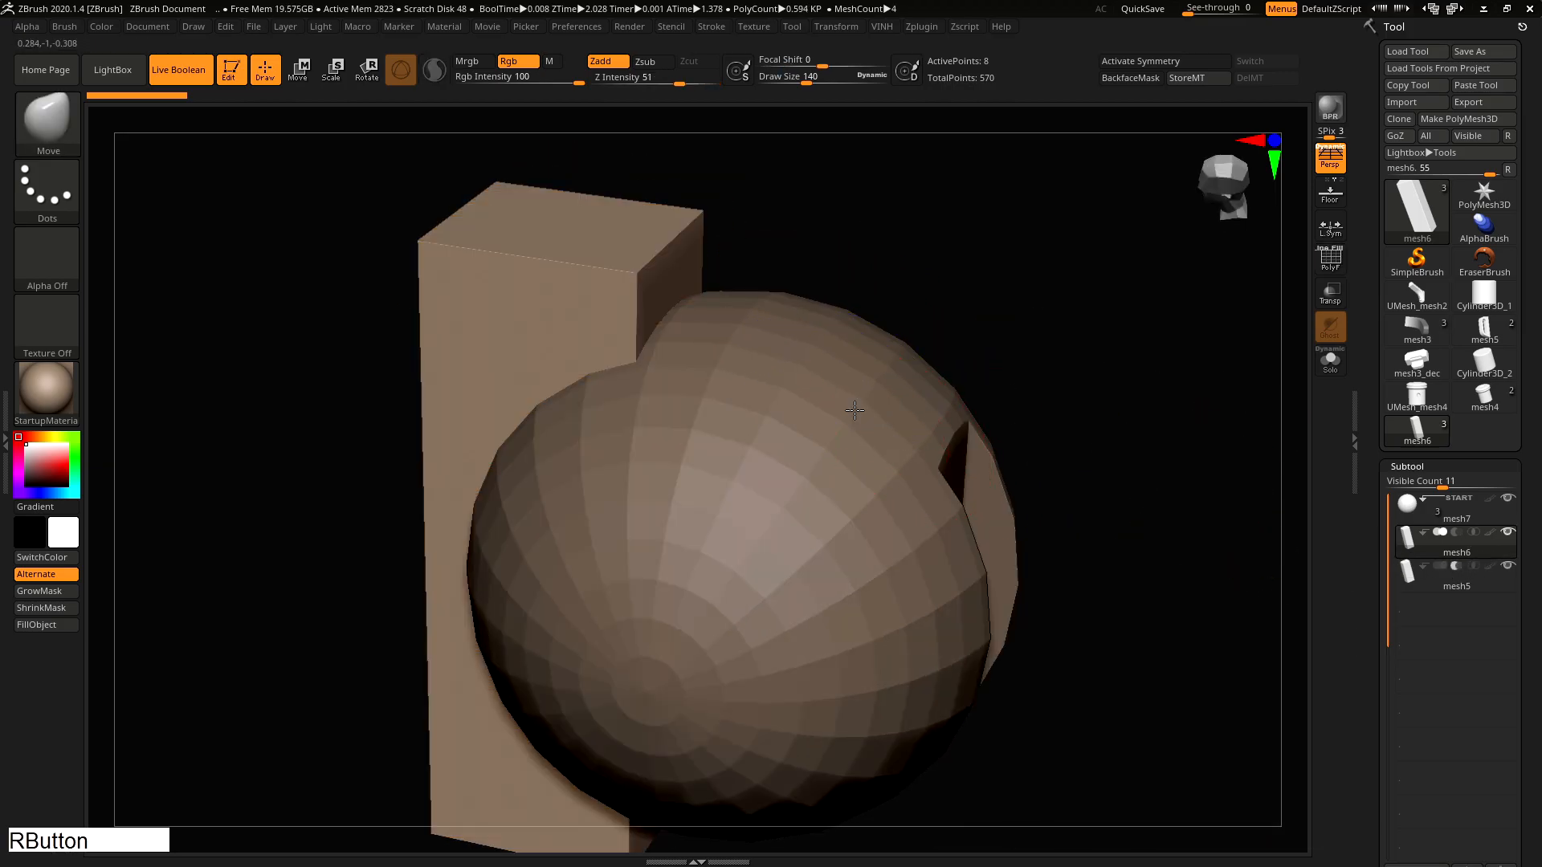
Select the sphere subtool, turn on Dynamic subdivision and raise its smooth subdivision level
right_click_drag(849, 379, 827, 402)
left_click(827, 402, "alt")
key("shift+q")
right_click_drag(453, 404, 461, 254)
left_click(461, 254, "alt")
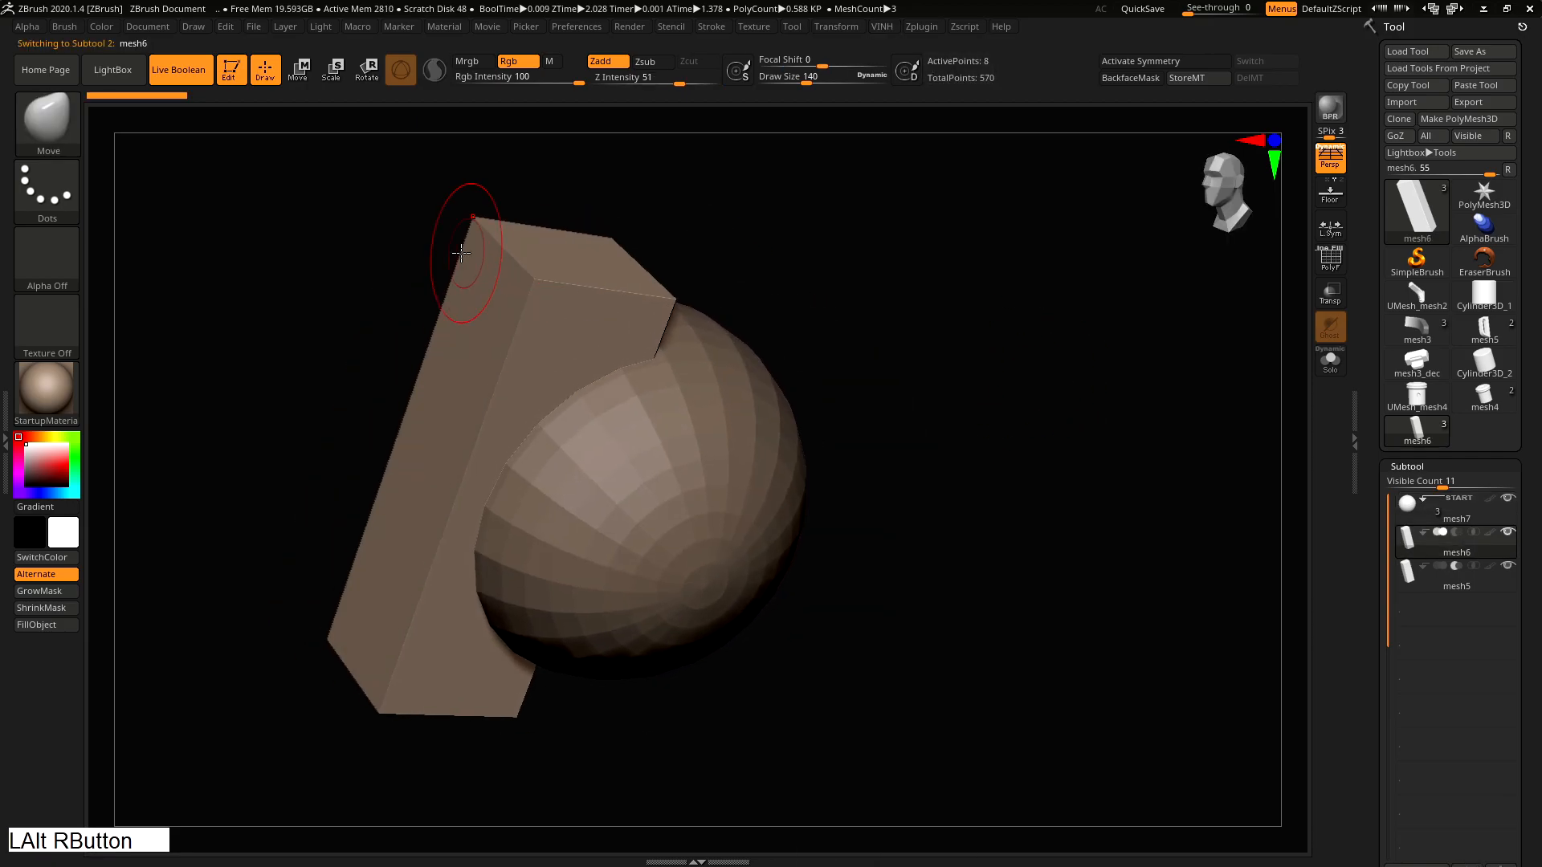
right_click_drag(580, 259, 937, 411)
left_click(937, 411, "alt")
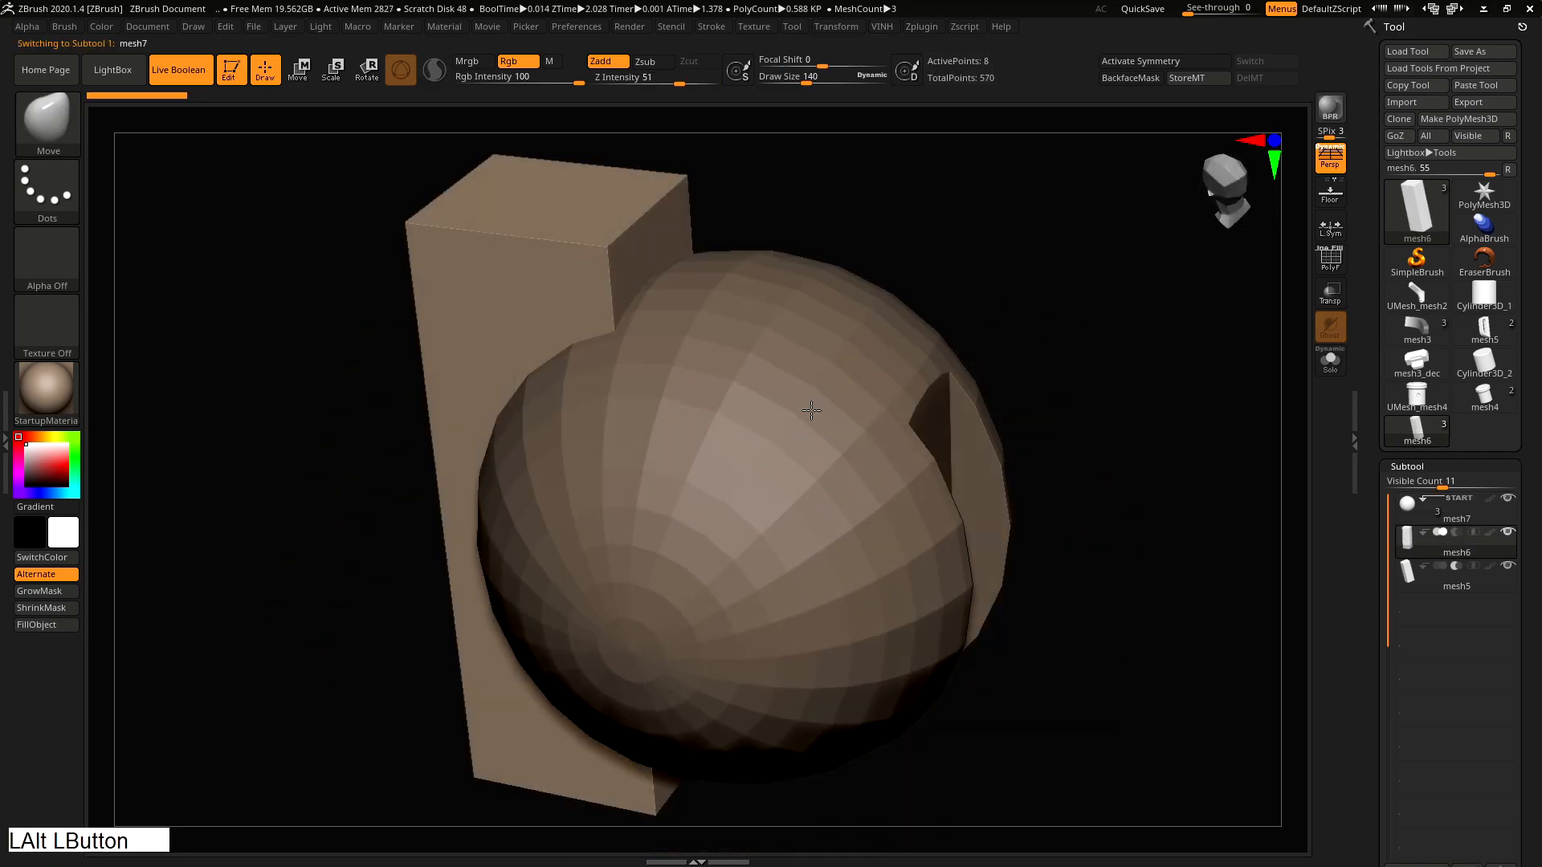
key("shift+q")
left_click(918, 340)
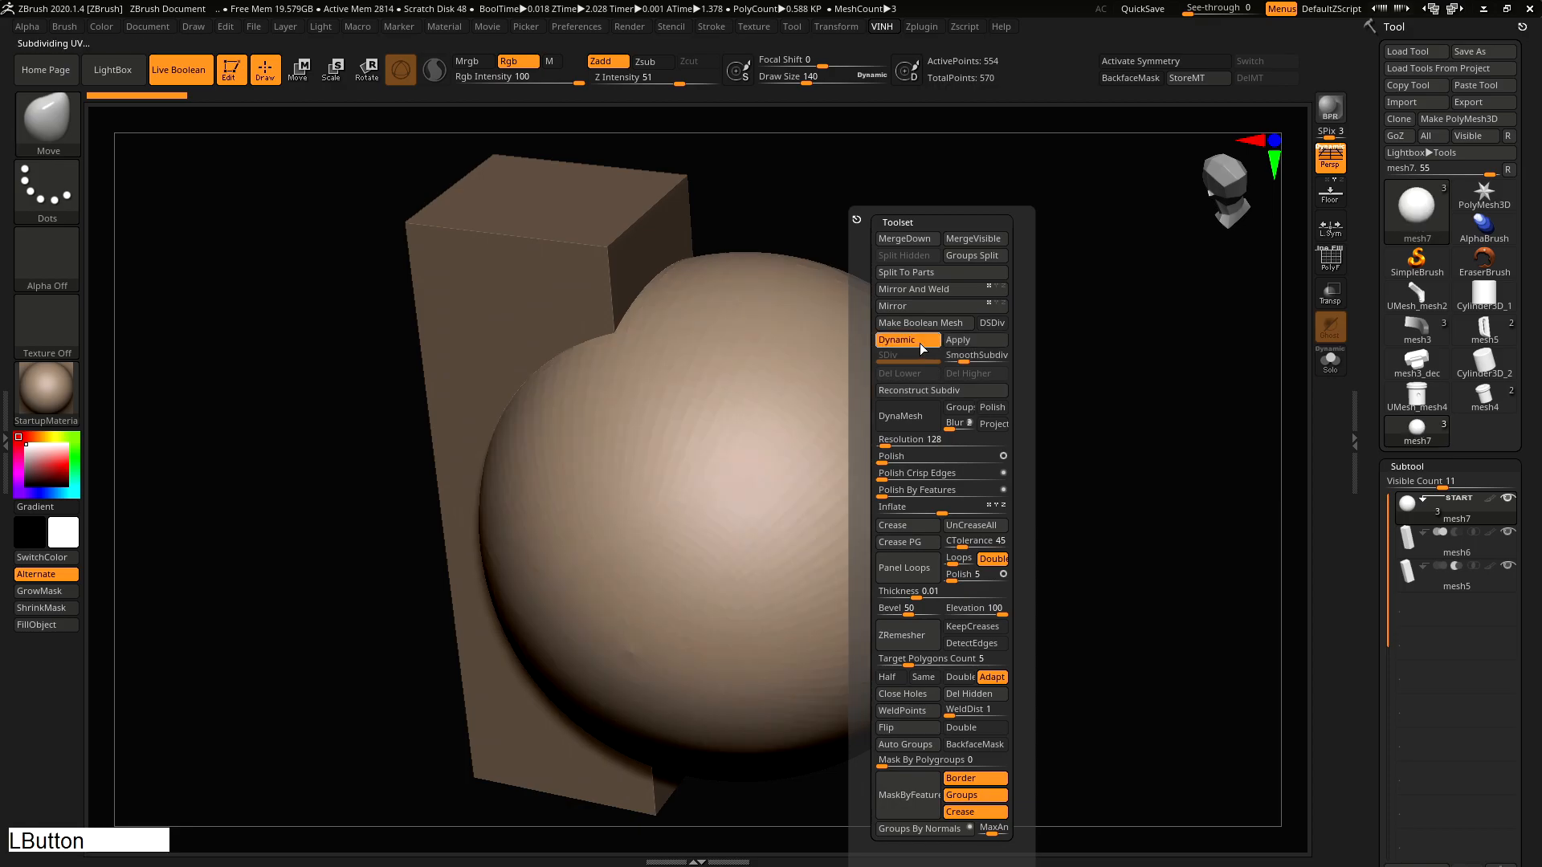
key("shift+q")
left_click_drag(979, 362, 981, 362)
right_click_drag(924, 386, 860, 406)
right_click_drag(813, 468, 830, 453, "alt")
Make a boolean mesh from the sphere and blocks and switch to UMesh_mesh7
key("q")
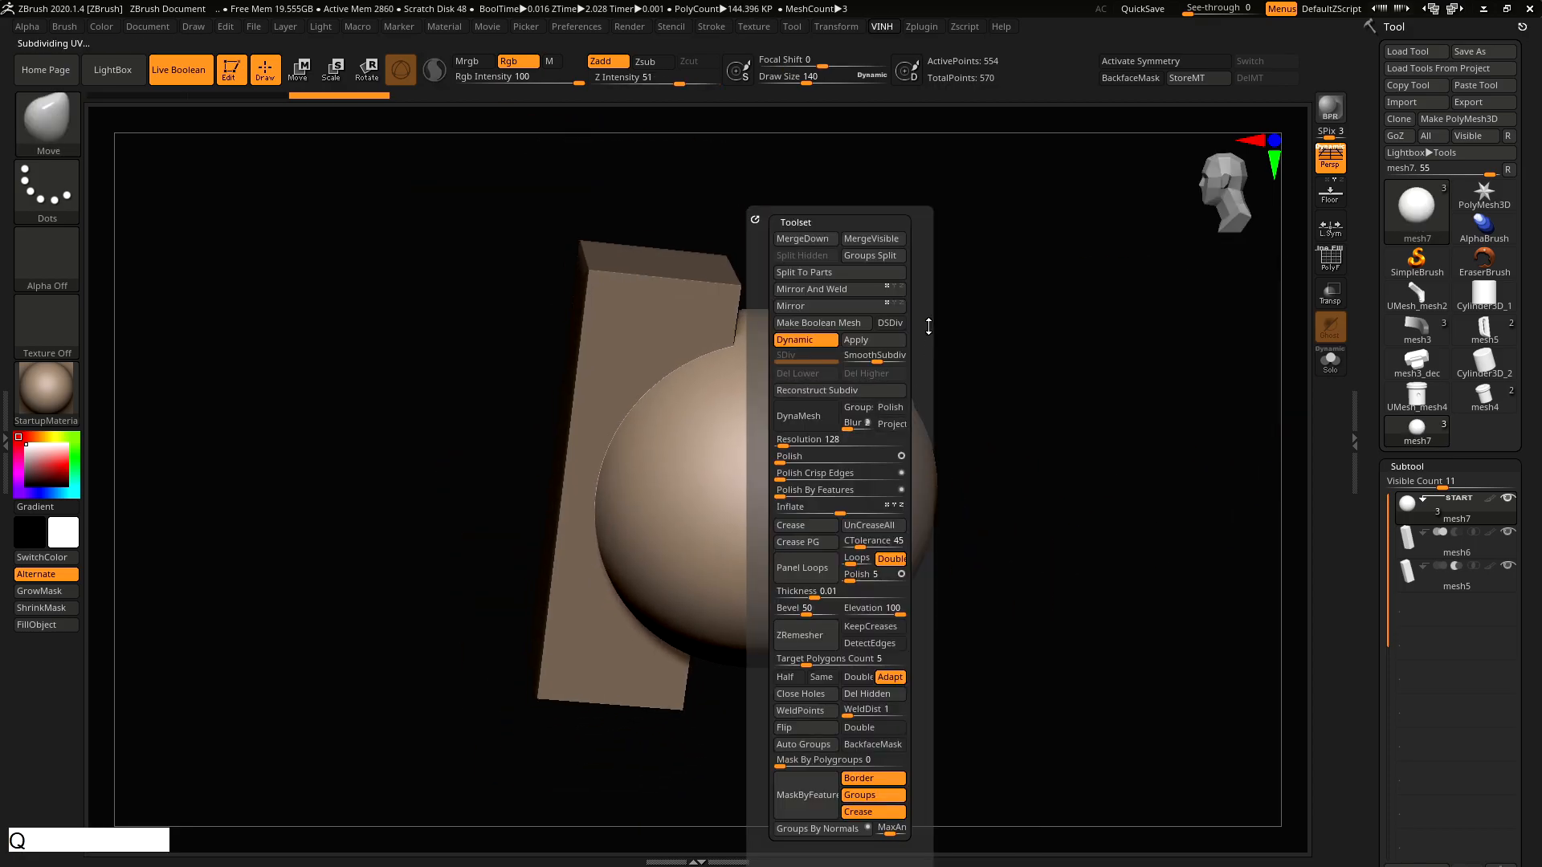
left_click(825, 326)
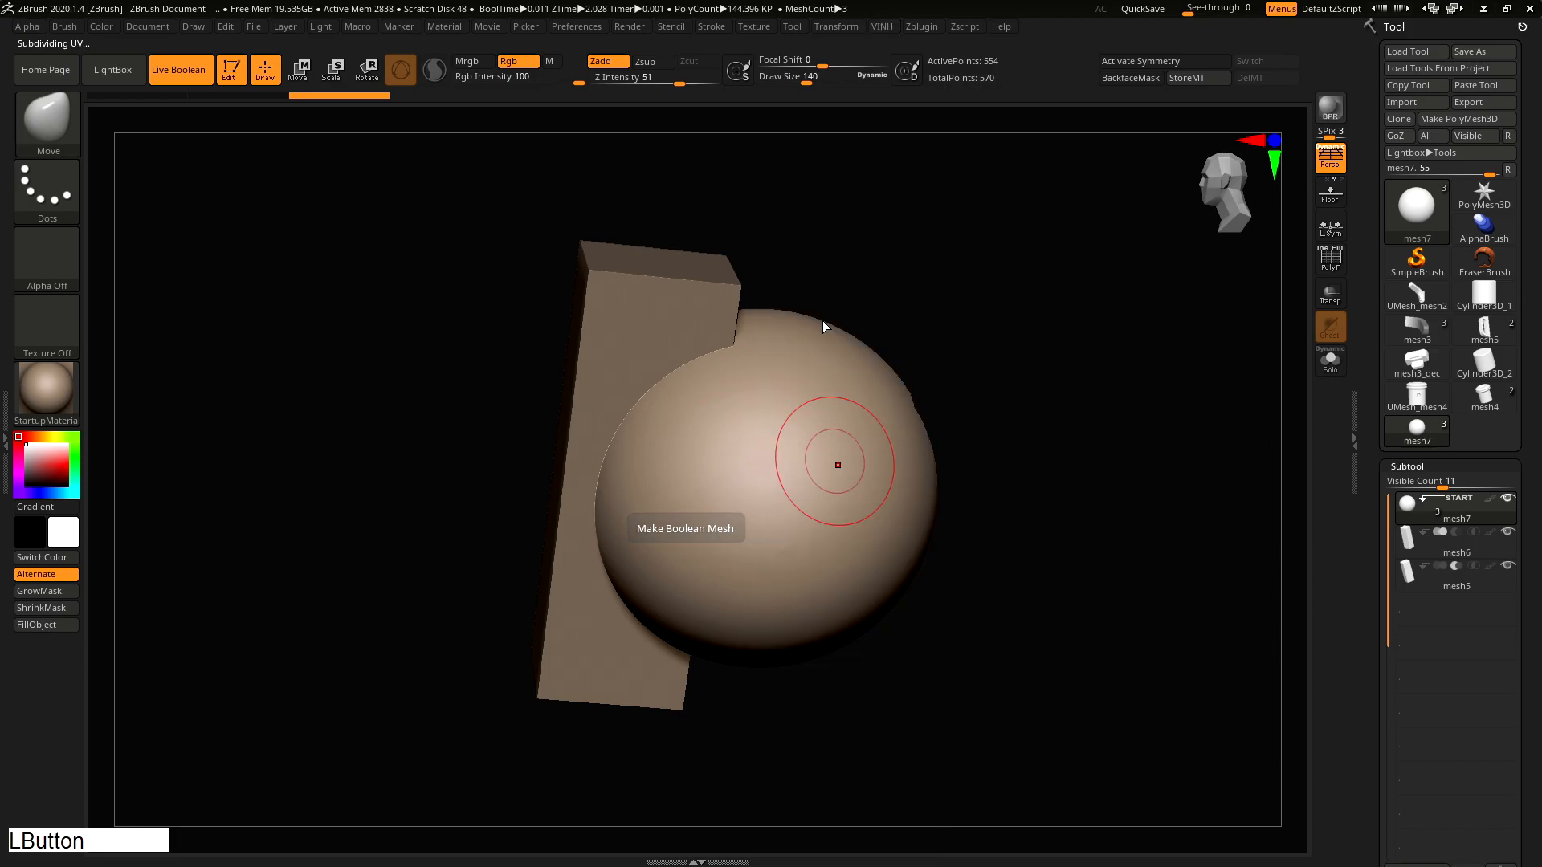
right_click_drag(838, 465, 964, 414)
Apply DynaMesh to the boolean sphere mesh at resolution 904
key("shift+q")
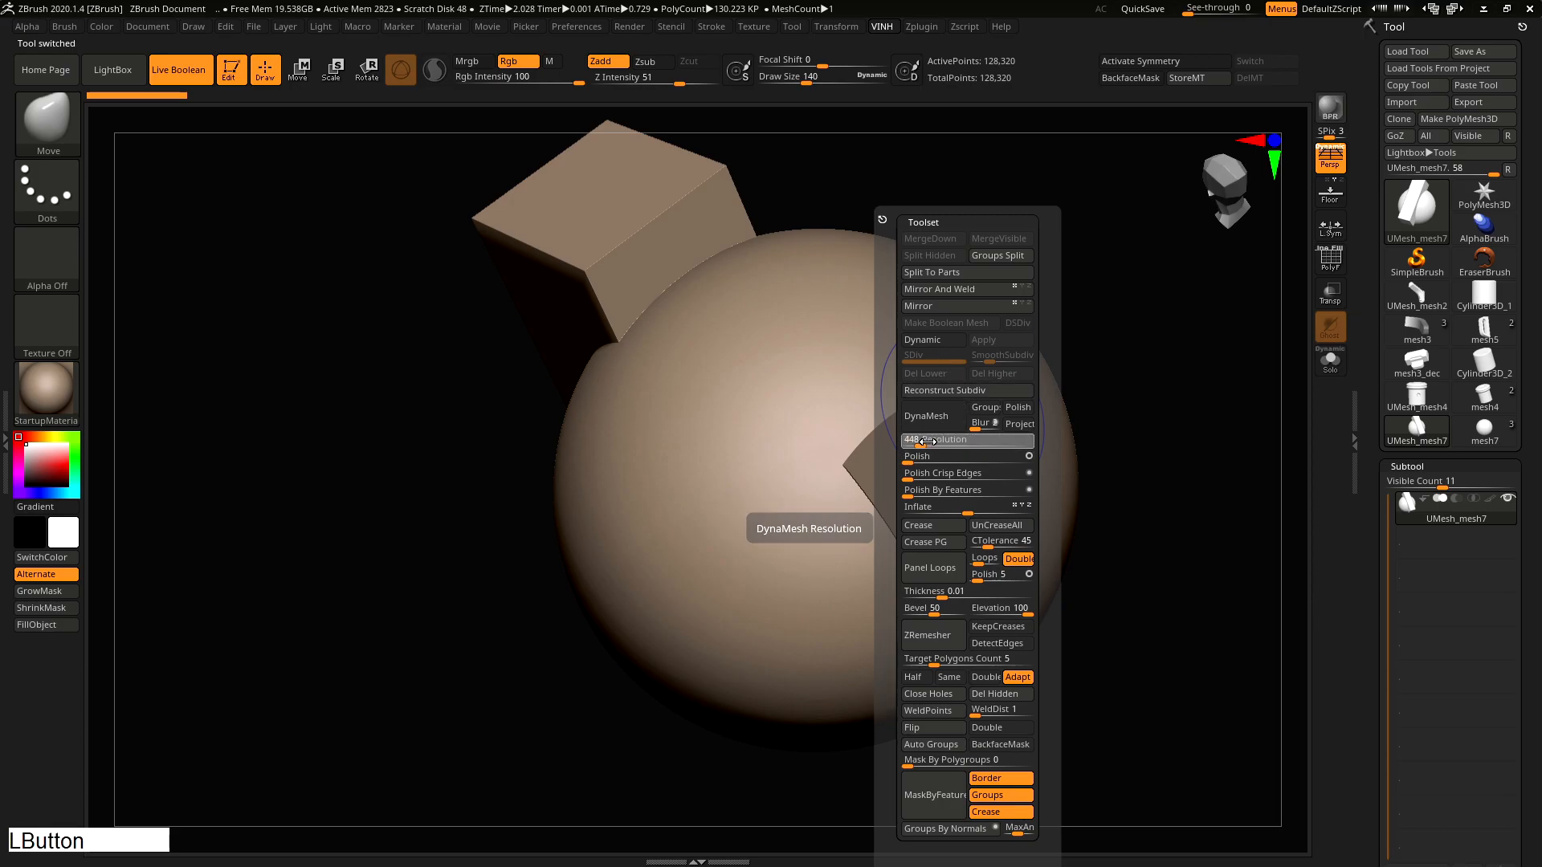
left_click(936, 420)
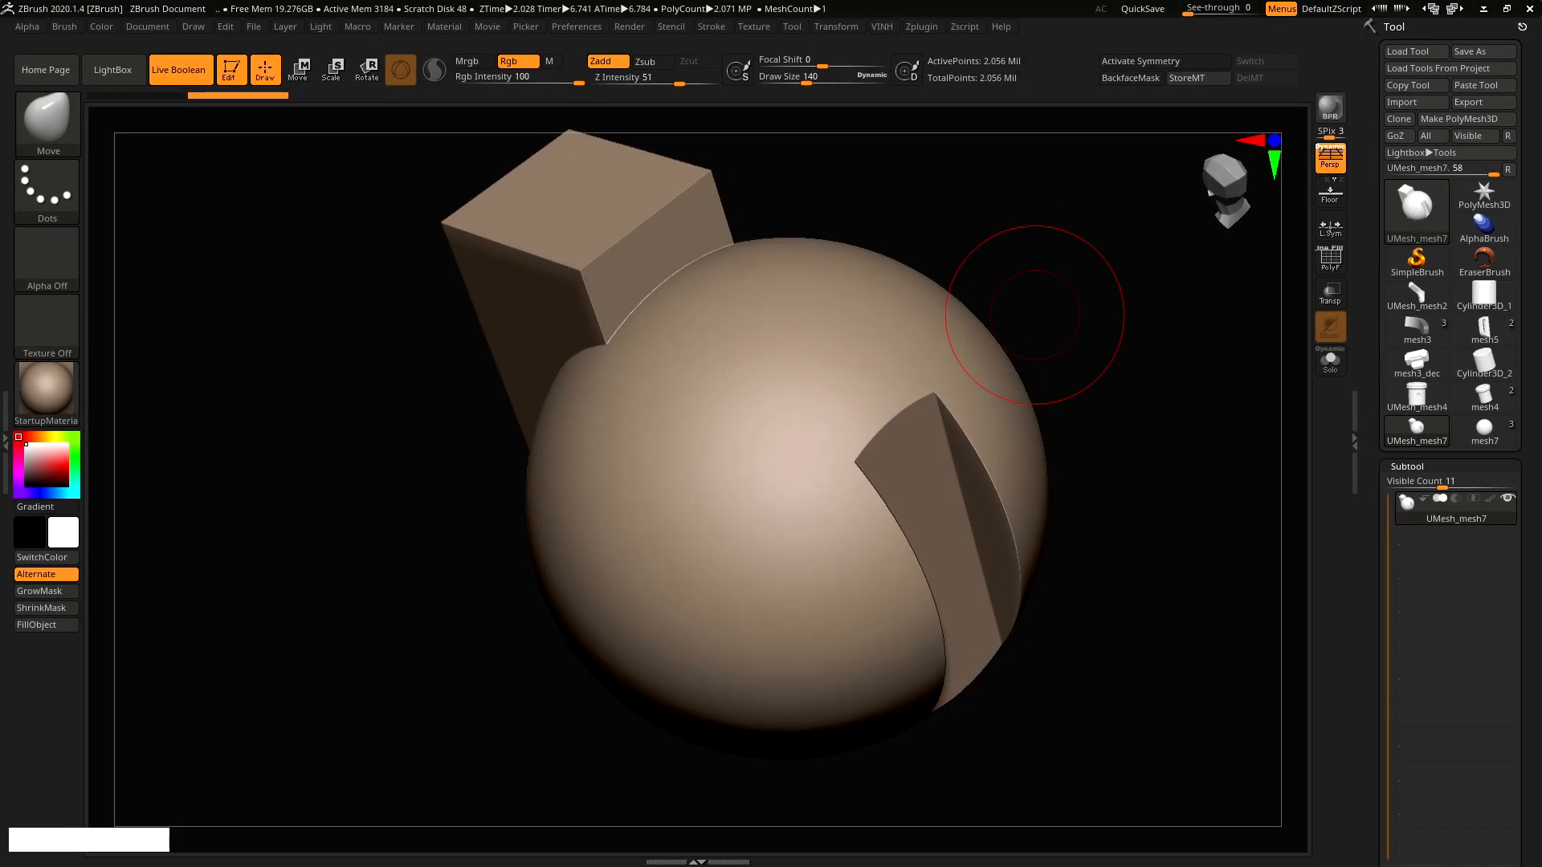
Soften the DynaMesh sphere's hard edges with Polish Crisp Edges
right_click_drag(1035, 315, 890, 347)
key("shift+q")
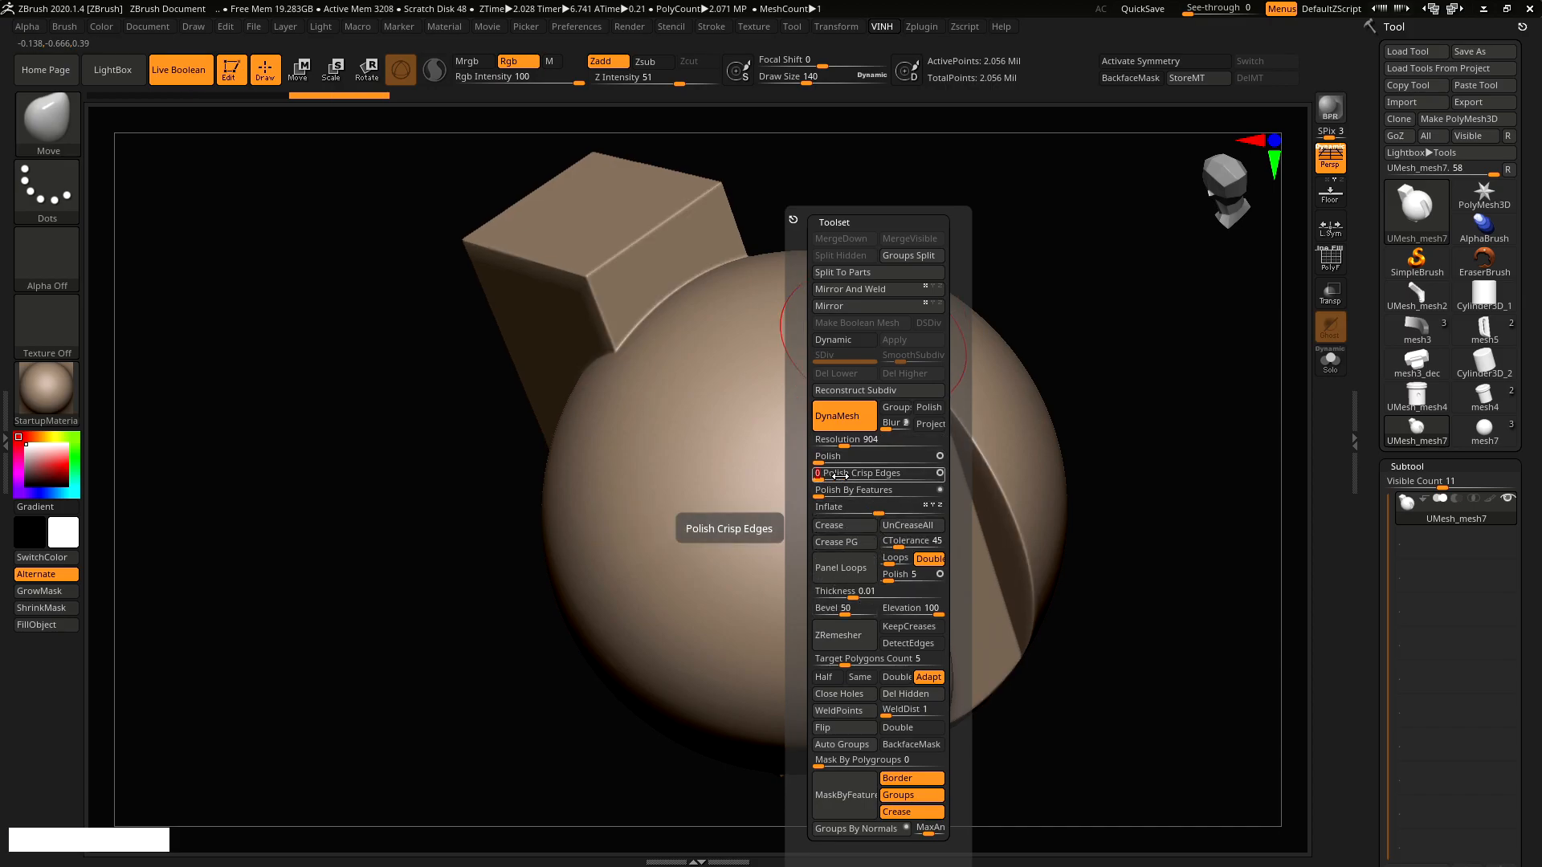
right_click_drag(817, 480, 795, 434)
Pre-process the polished sphere mesh in Decimation Master and decimate it at 4 percent
left_click(964, 27)
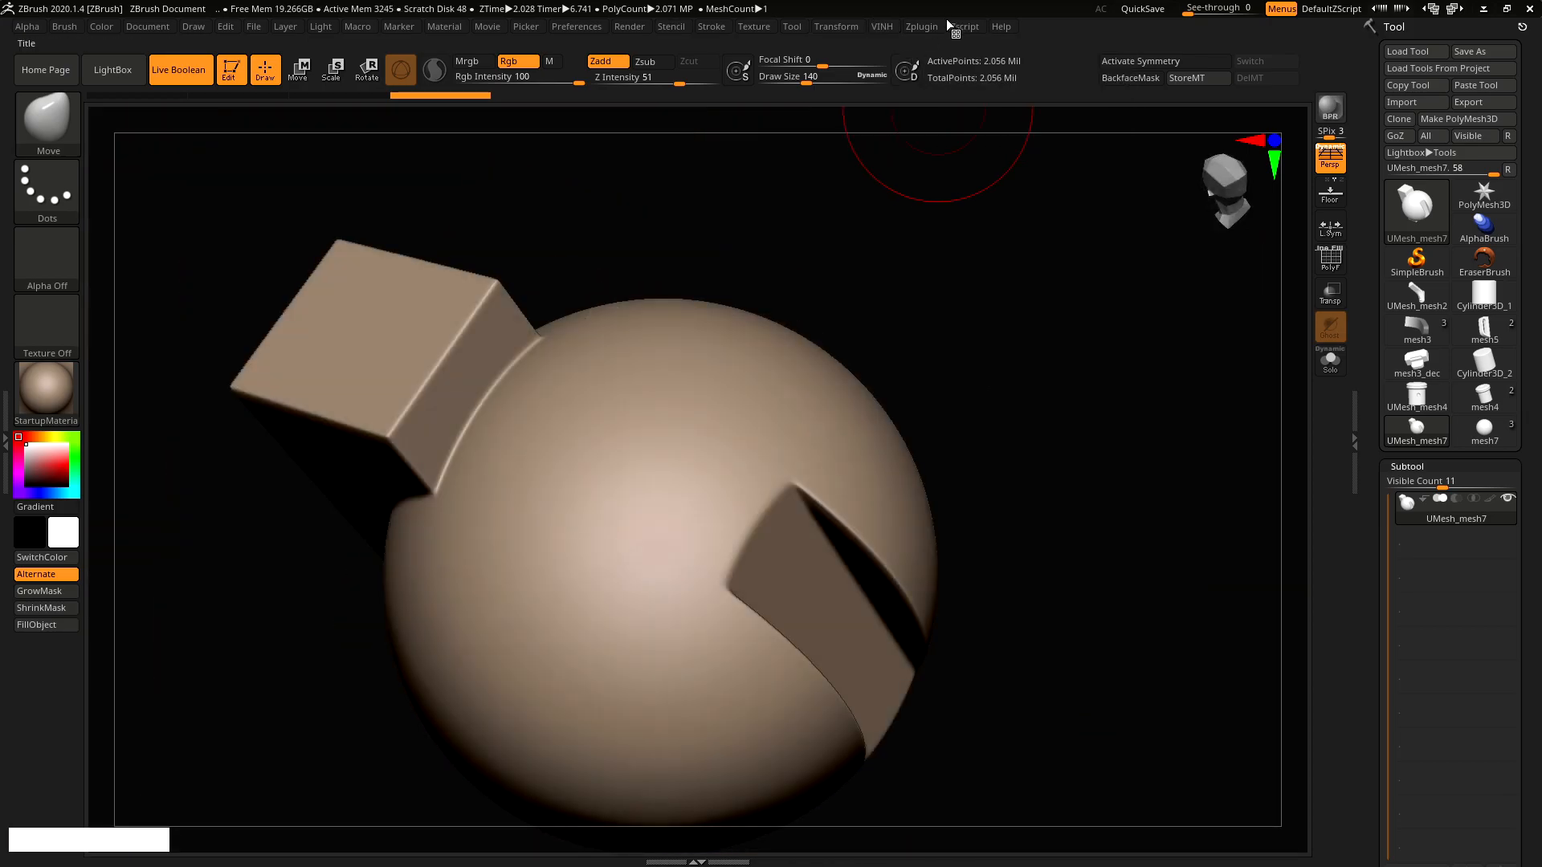
left_click(921, 26)
left_click(977, 322)
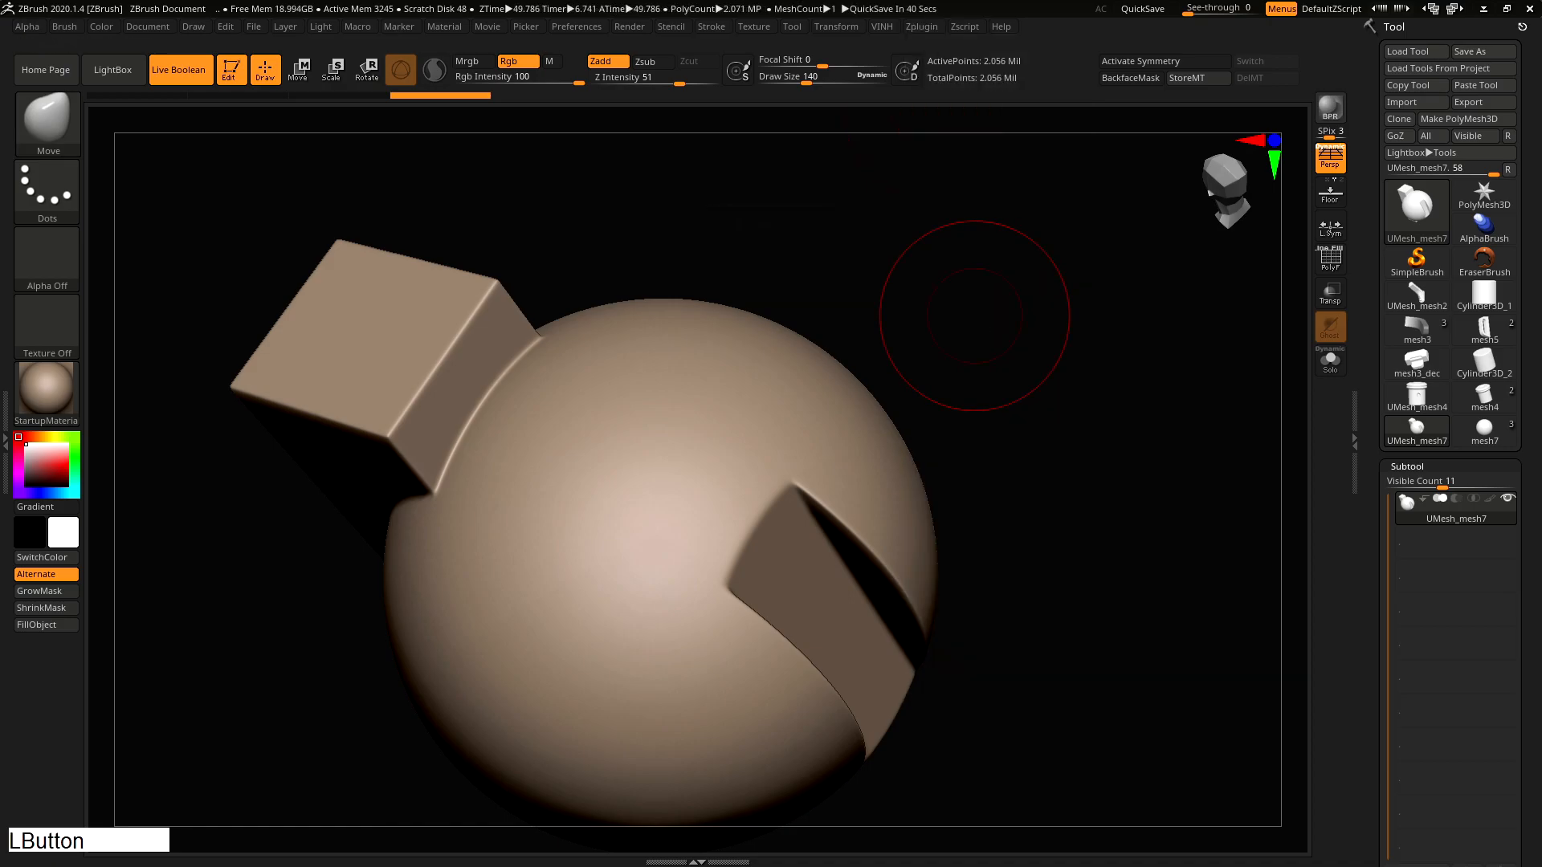
left_click(965, 27)
left_click(921, 27)
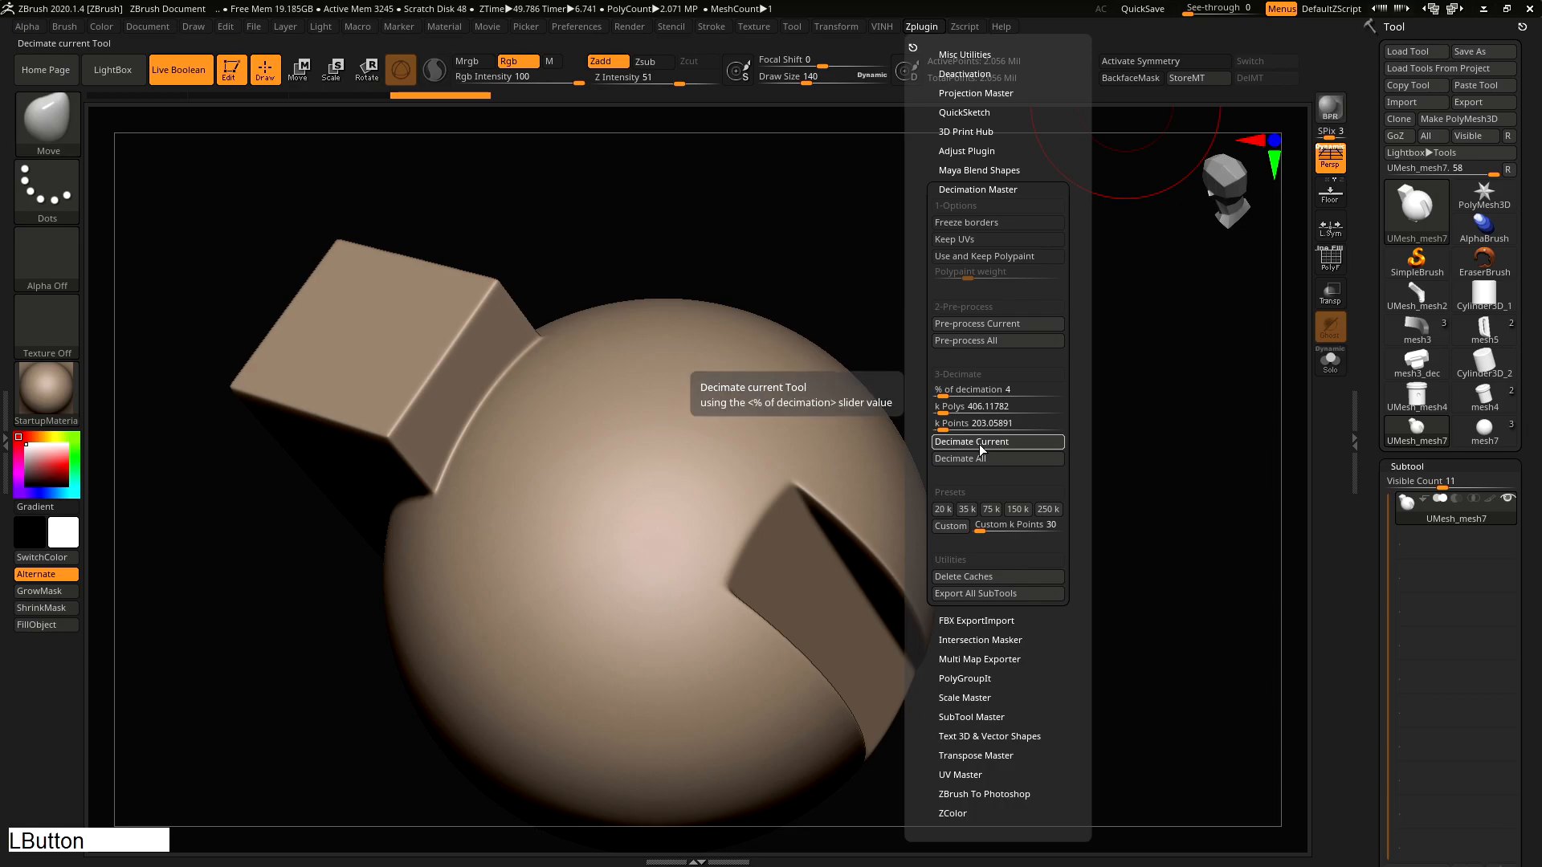
left_click(980, 442)
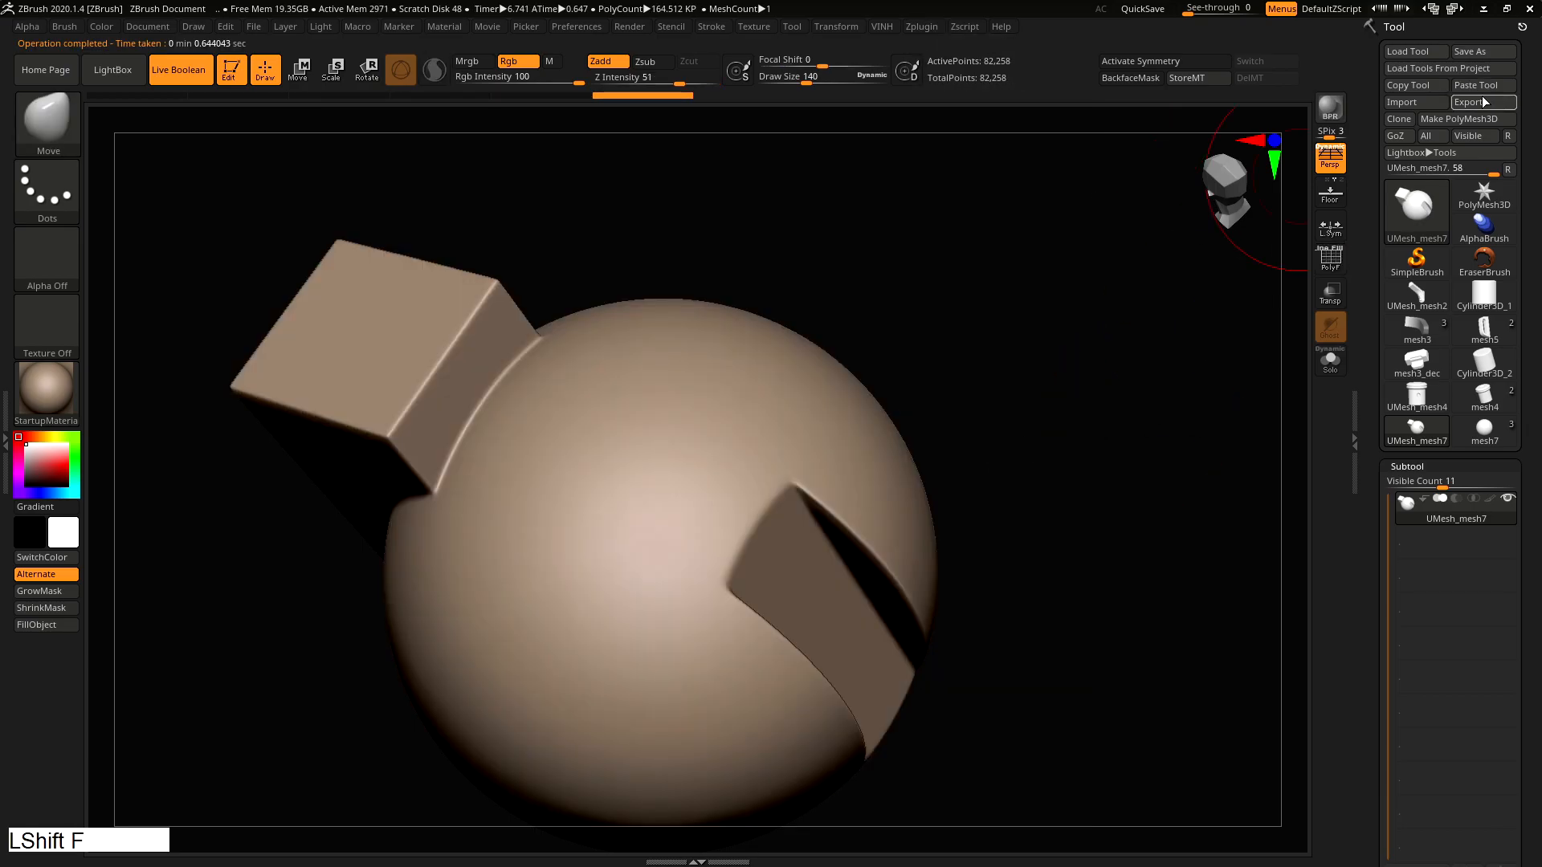
Export the decimated sphere mesh in OBJ format to the video 1 folder
left_click(1482, 102)
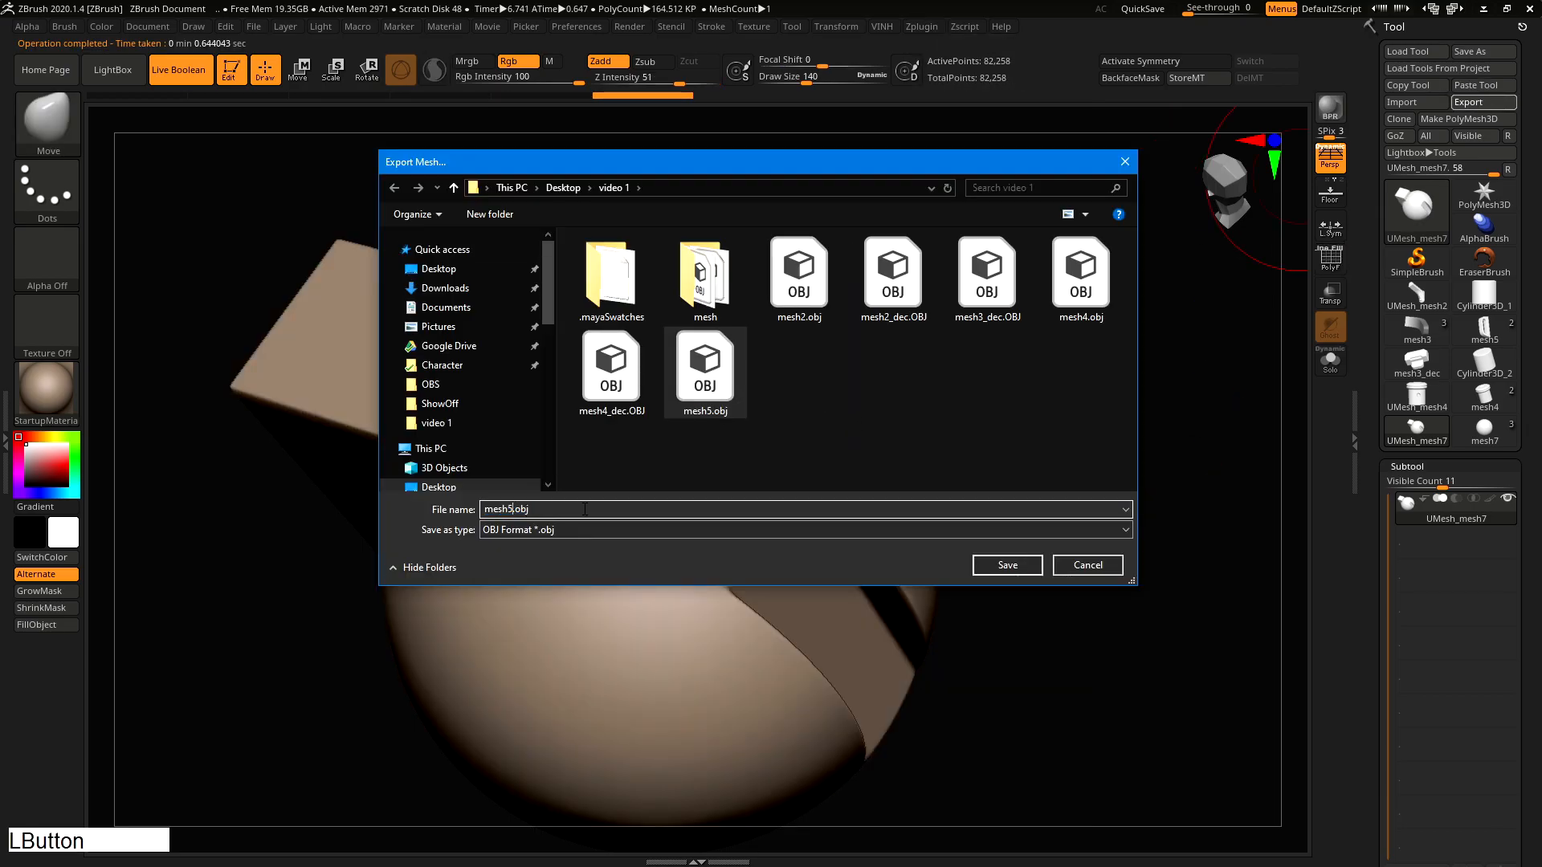
key("Return")
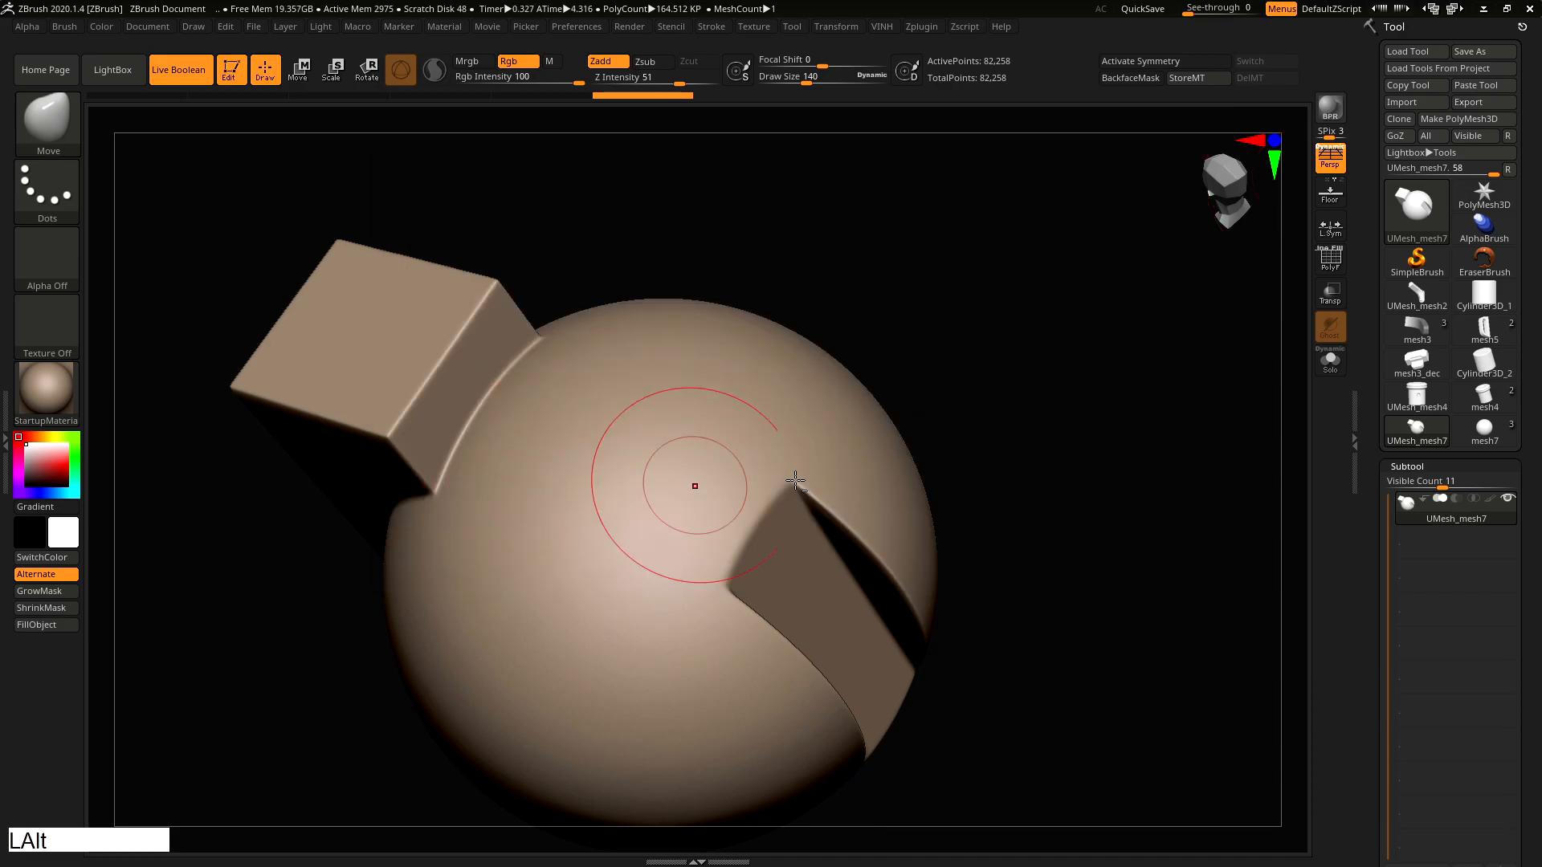
Switch to Maya and hide the original boolean sphere and block meshes
key("alt+Tab")
right_click_drag(893, 510, 730, 479, "alt")
left_click_drag(730, 478, 840, 467, "alt")
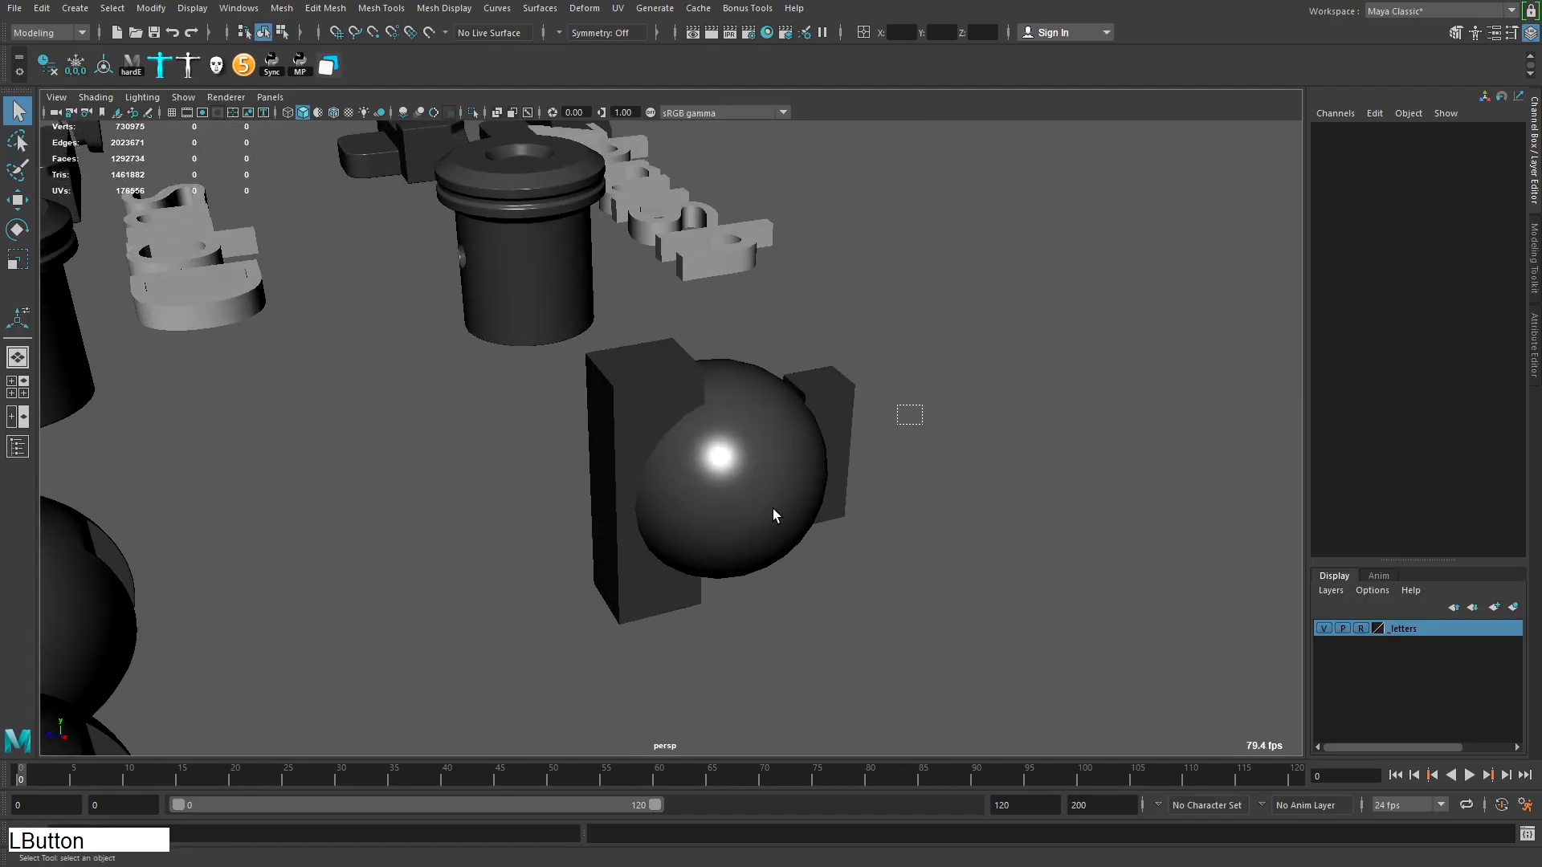
left_click(840, 468)
key("h")
Import mesh5_dec.OBJ from the video 1 folder into the scene
left_click(15, 8)
left_click(48, 201)
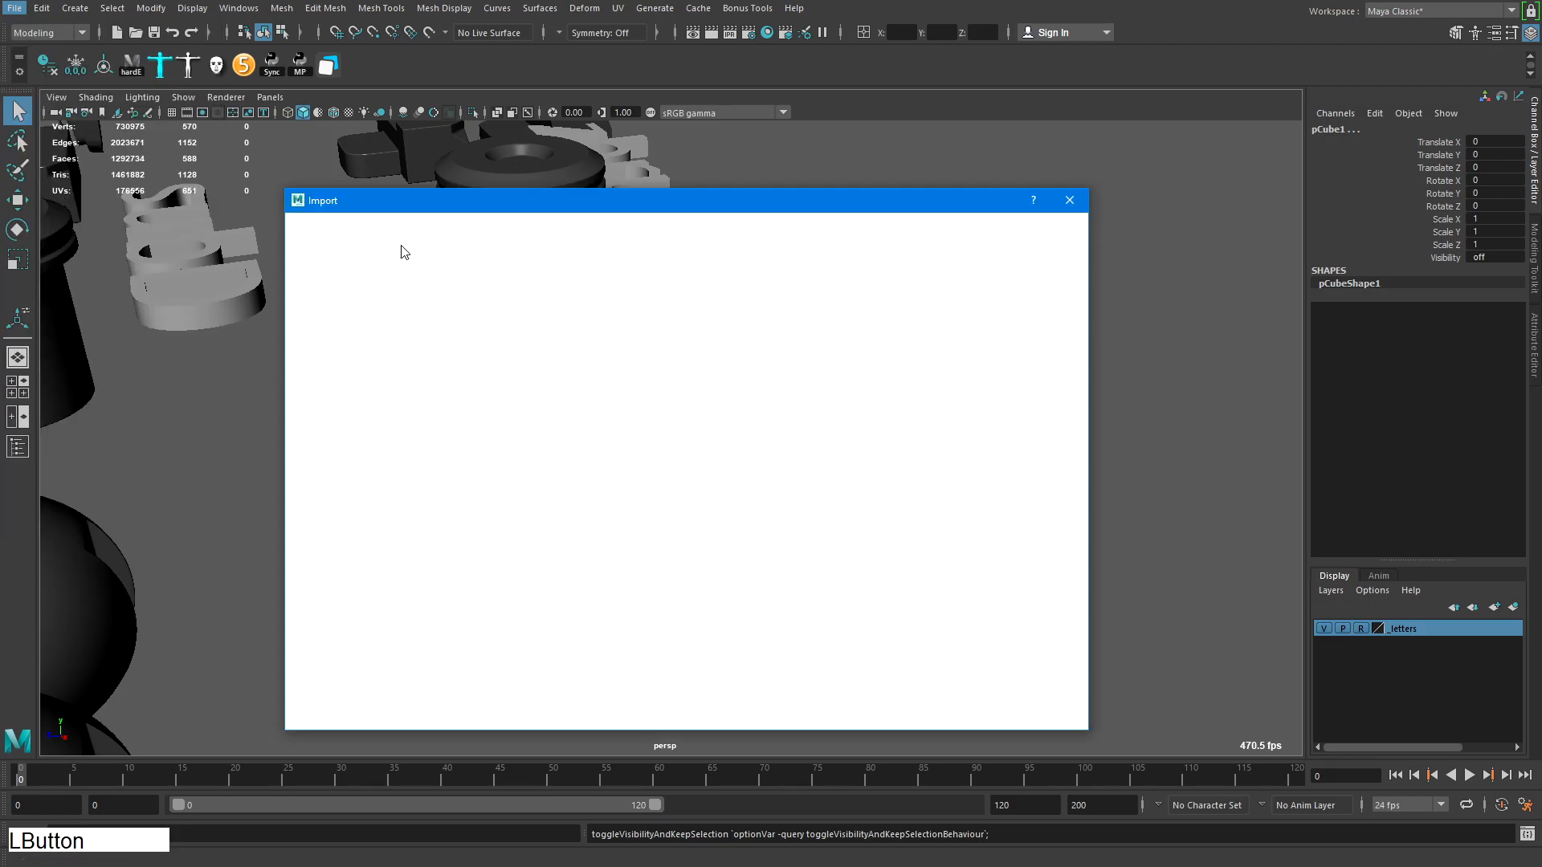
double_click(443, 273)
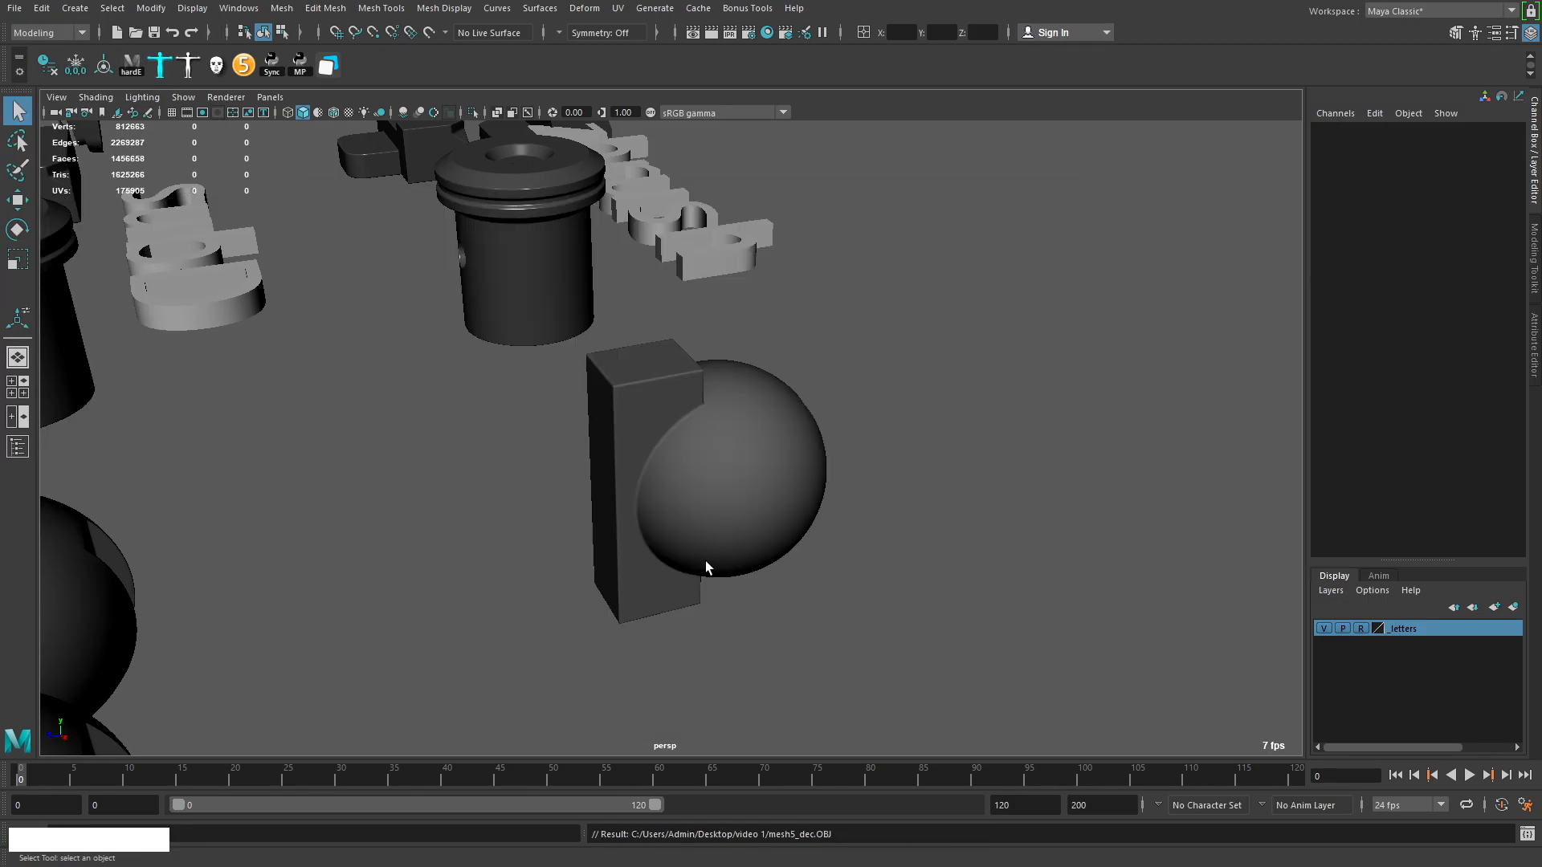
Assign the existing phong1 material to the imported sphere-and-block mesh and soften its edges
left_click_drag(733, 550, 860, 361, "alt")
right_click(667, 418)
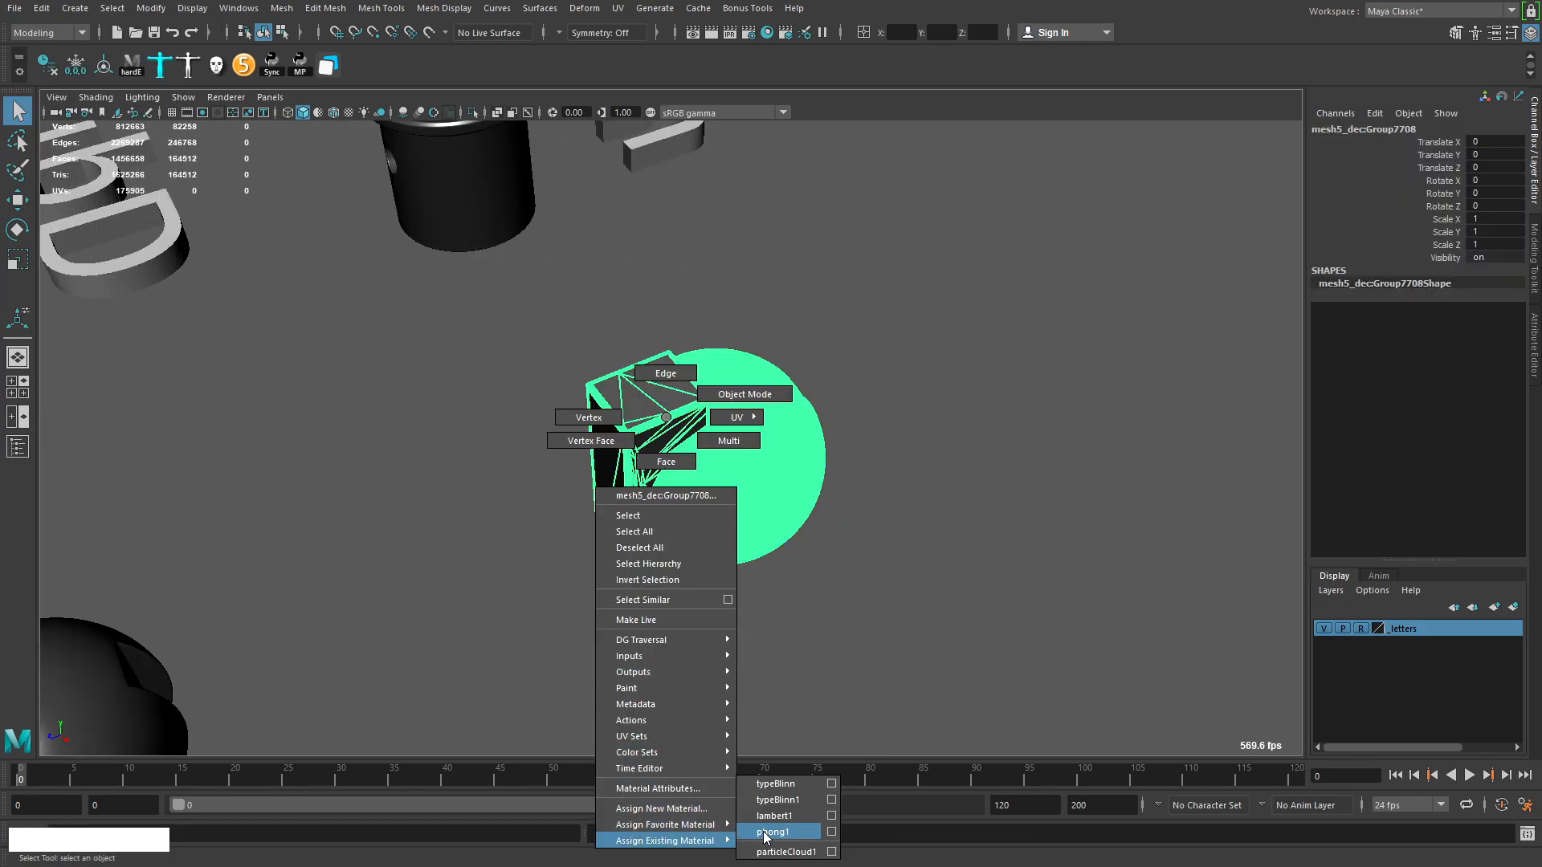
left_click(766, 833)
right_click_drag(979, 401, 702, 461, "alt")
left_click_drag(702, 461, 877, 527, "alt")
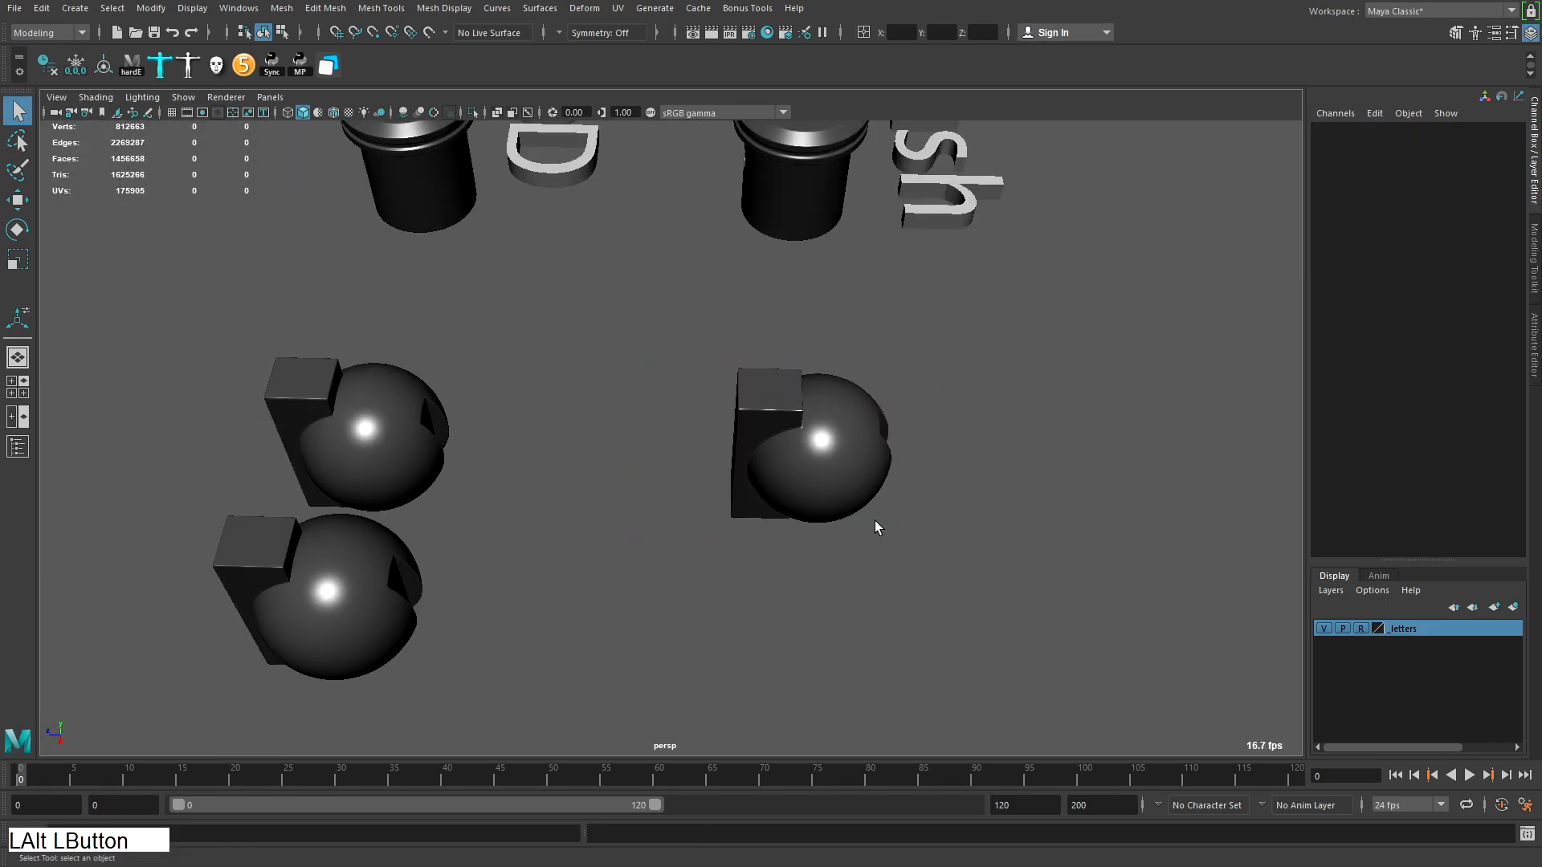
Move the imported ZBrush sphere-and-block mesh into line beside the two subD versions
right_click_drag(877, 527, 798, 471, "alt")
middle_click_drag(798, 472, 749, 475, "alt")
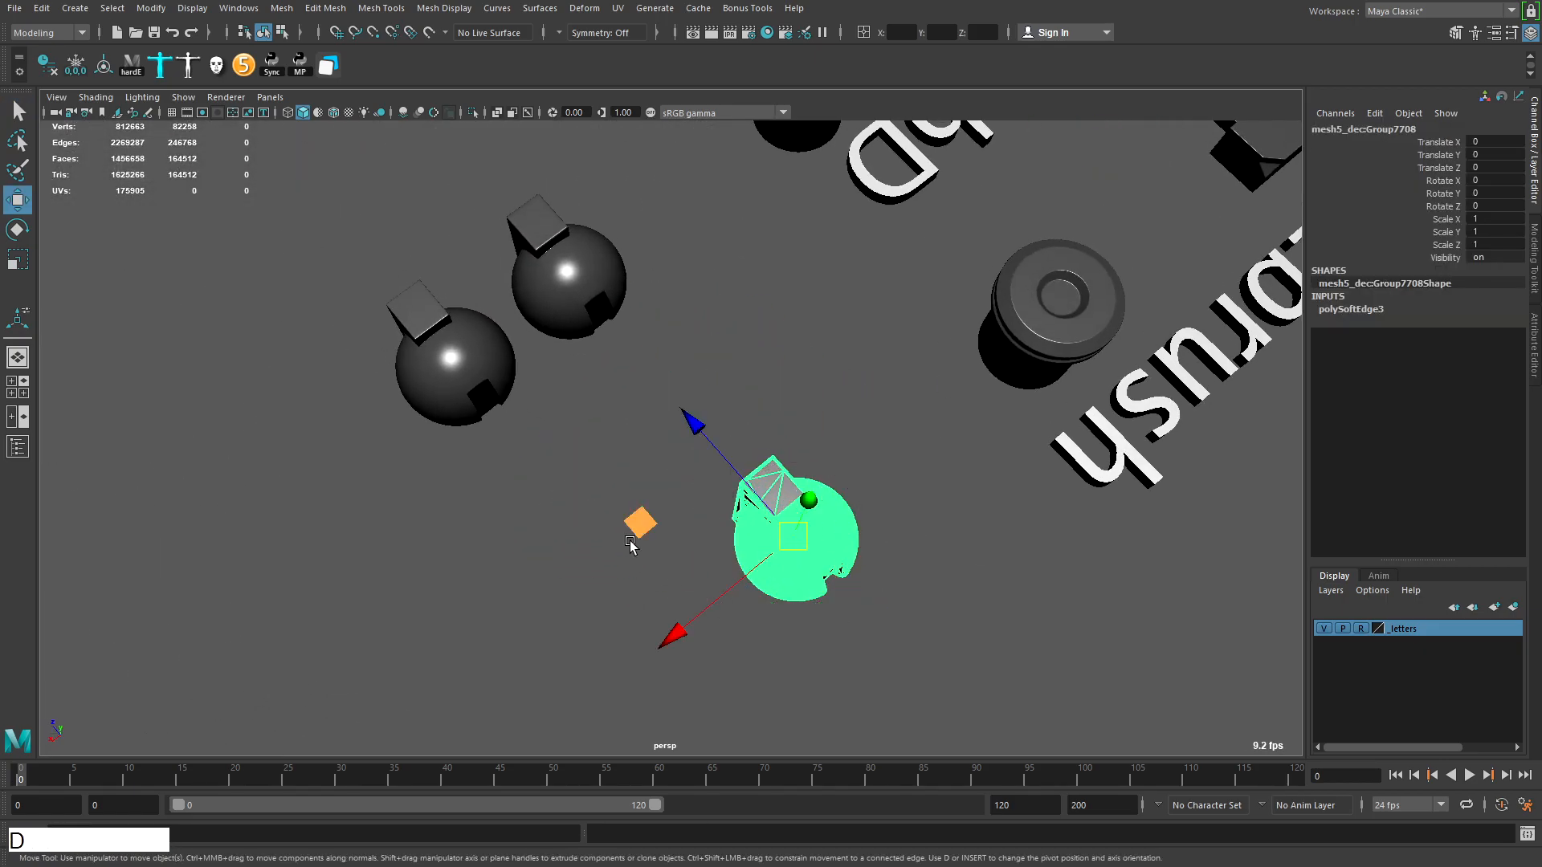
left_click_drag(654, 546, 205, 441)
Compare the block's beveled edges and its junction with the sphere across the neighbouring ZBrush and subD meshes
right_click_drag(178, 444, 872, 703, "alt")
left_click(594, 562)
left_click_drag(871, 703, 615, 634, "alt")
right_click_drag(615, 634, 757, 482, "alt")
left_click_drag(757, 482, 830, 440, "alt")
right_click_drag(829, 440, 750, 378, "alt")
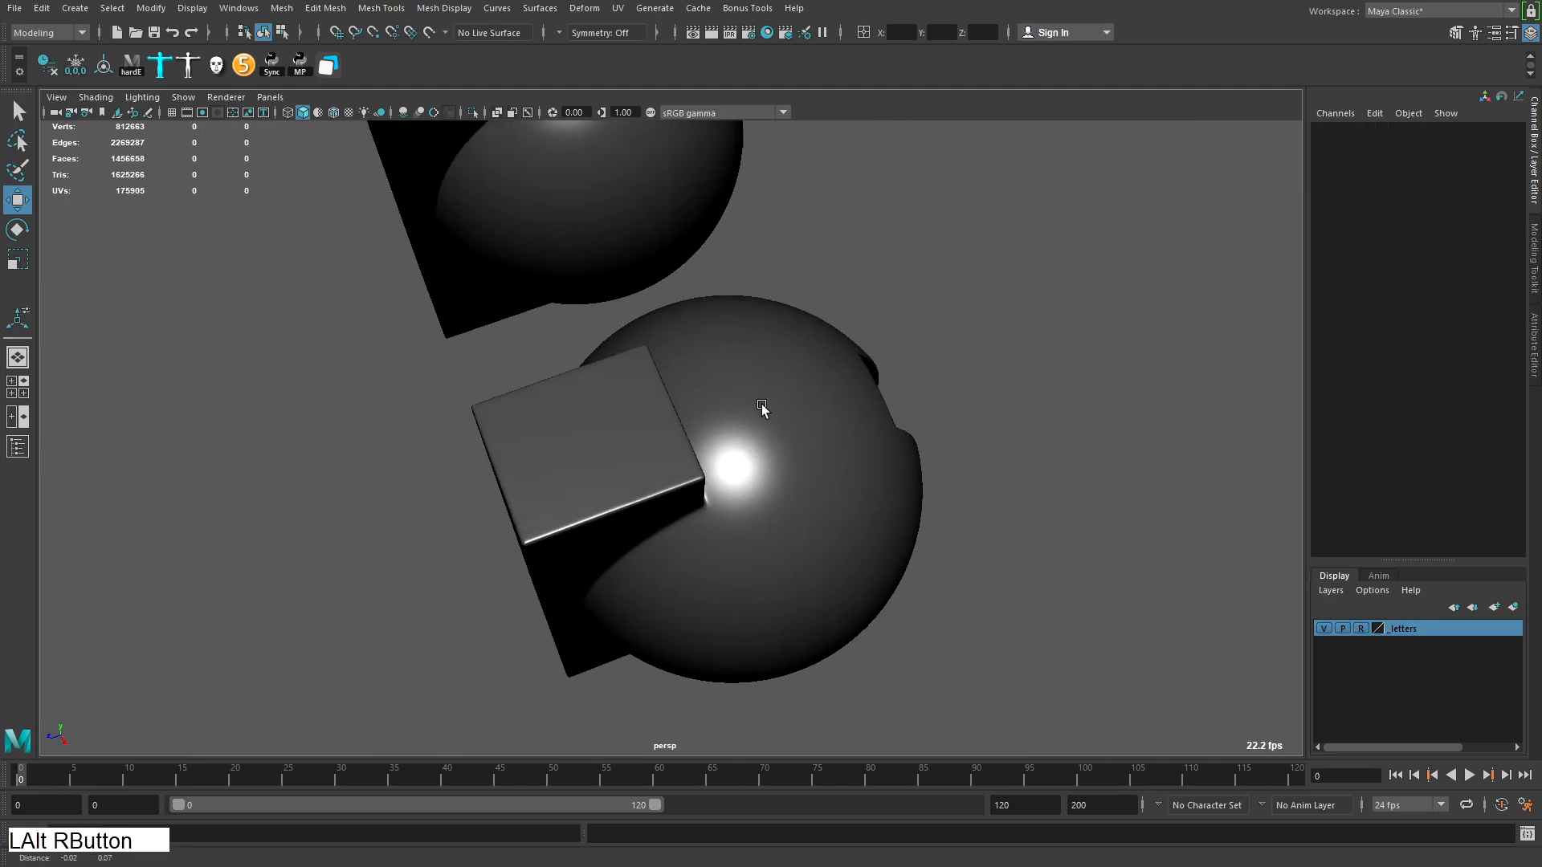
middle_click_drag(750, 378, 736, 482, "alt")
left_click(736, 481)
left_click_drag(736, 482, 763, 402, "alt")
left_click(763, 401)
middle_click_drag(763, 402, 717, 358, "alt")
left_click(915, 420)
left_click_drag(716, 358, 833, 330, "alt")
middle_click_drag(833, 330, 691, 334, "alt")
left_click_drag(692, 334, 829, 403, "alt")
middle_click_drag(829, 402, 682, 406, "alt")
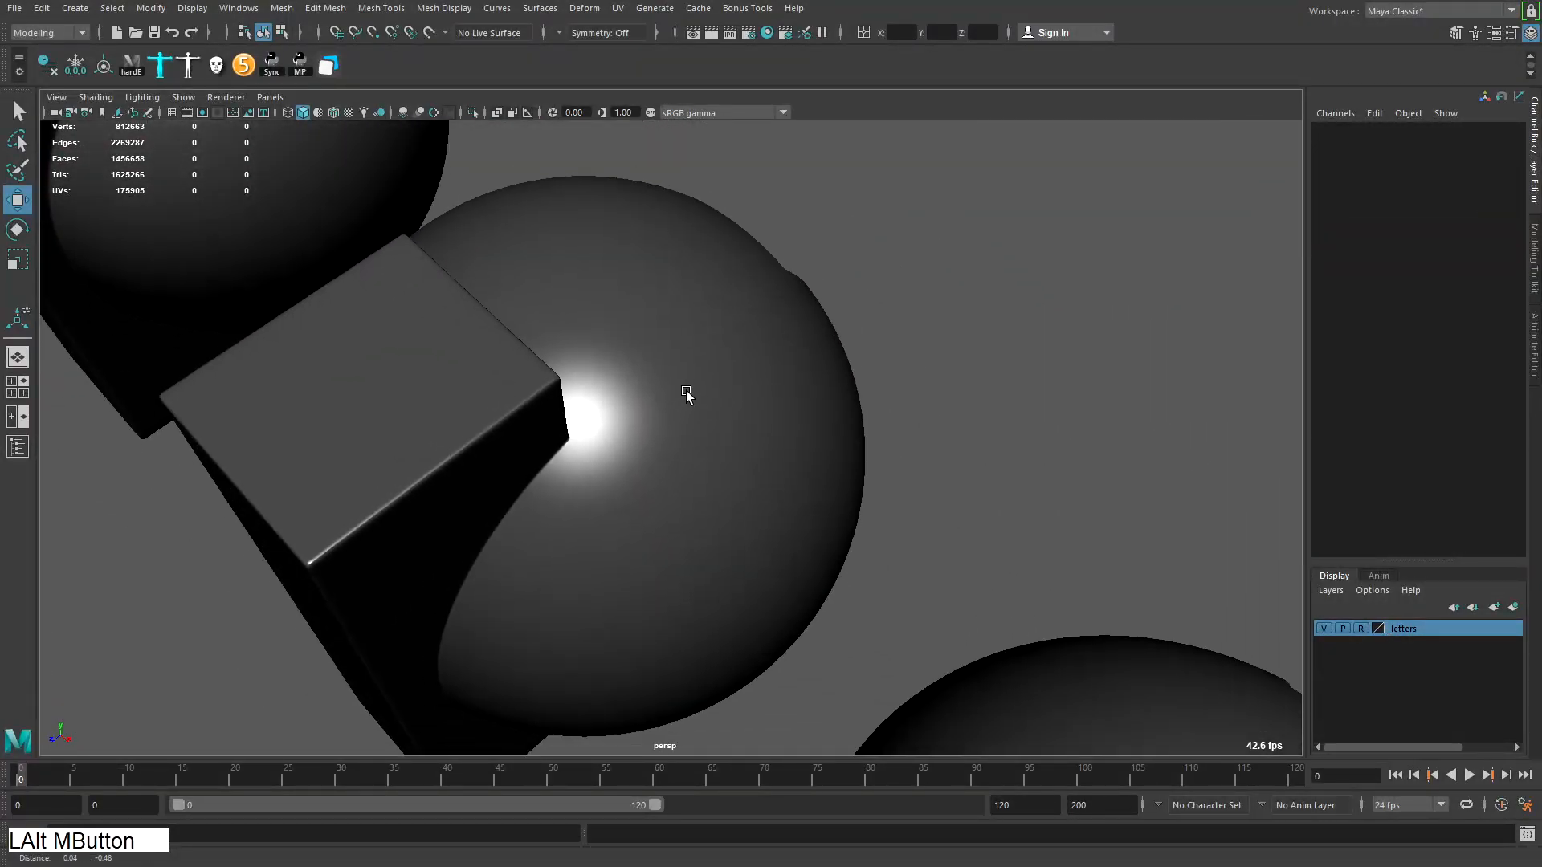
Examine close up how highlights flow where the block's corner meets the sphere on the adjacent versions
right_click_drag(681, 407, 633, 378, "alt")
middle_click_drag(633, 378, 543, 312, "alt")
left_click(543, 312)
left_click(867, 399)
right_click_drag(543, 312, 850, 420, "alt")
left_click_drag(850, 420, 667, 470, "alt")
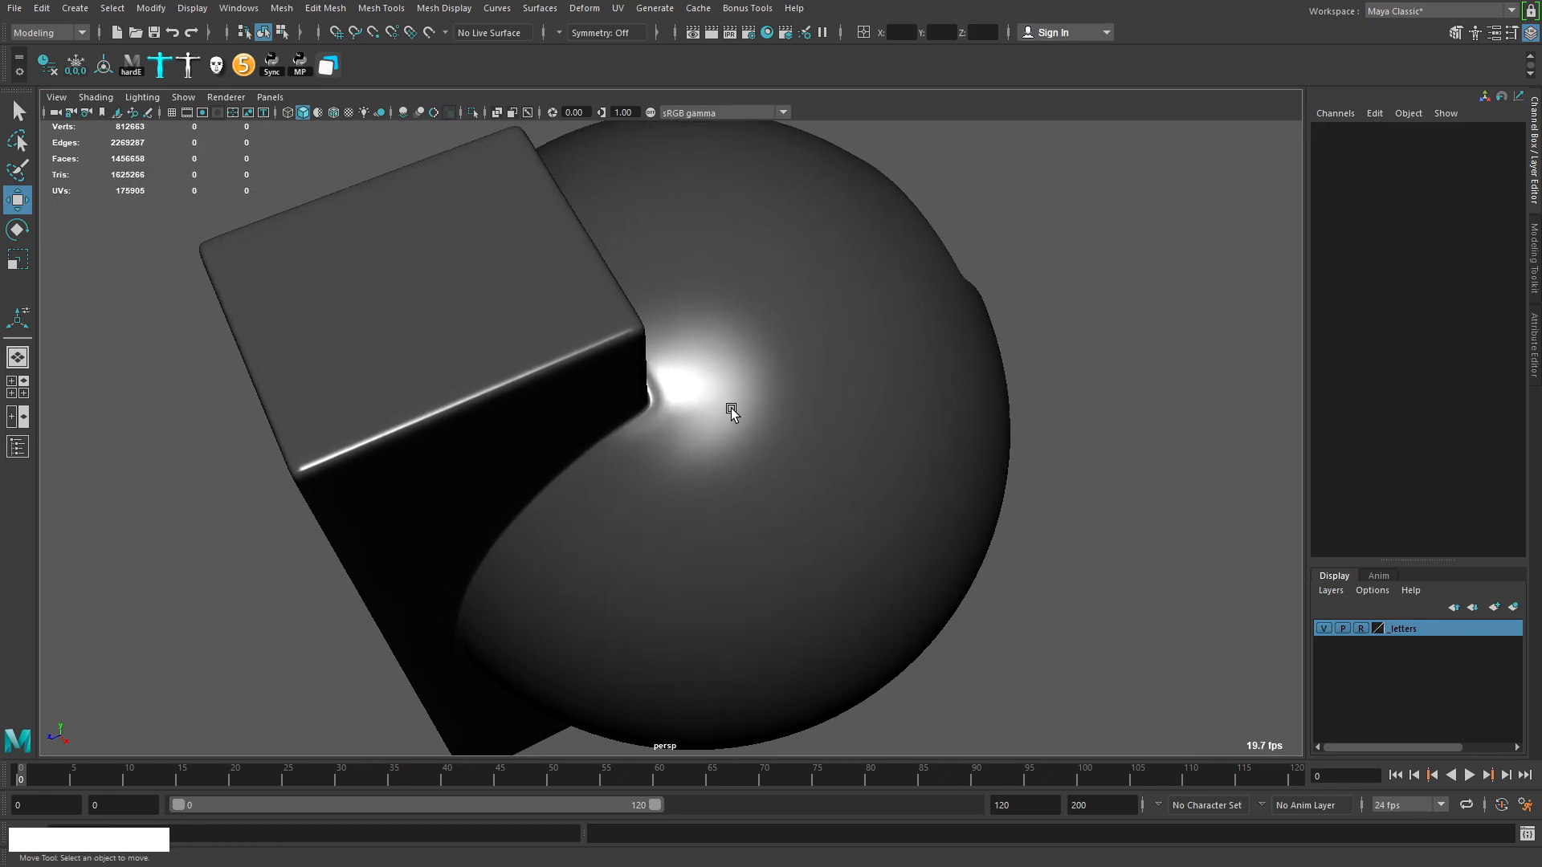
middle_click_drag(730, 408, 778, 503, "alt")
left_click(778, 503)
left_click(868, 477)
middle_click_drag(868, 477, 733, 478, "alt")
left_click_drag(733, 479, 578, 509, "alt")
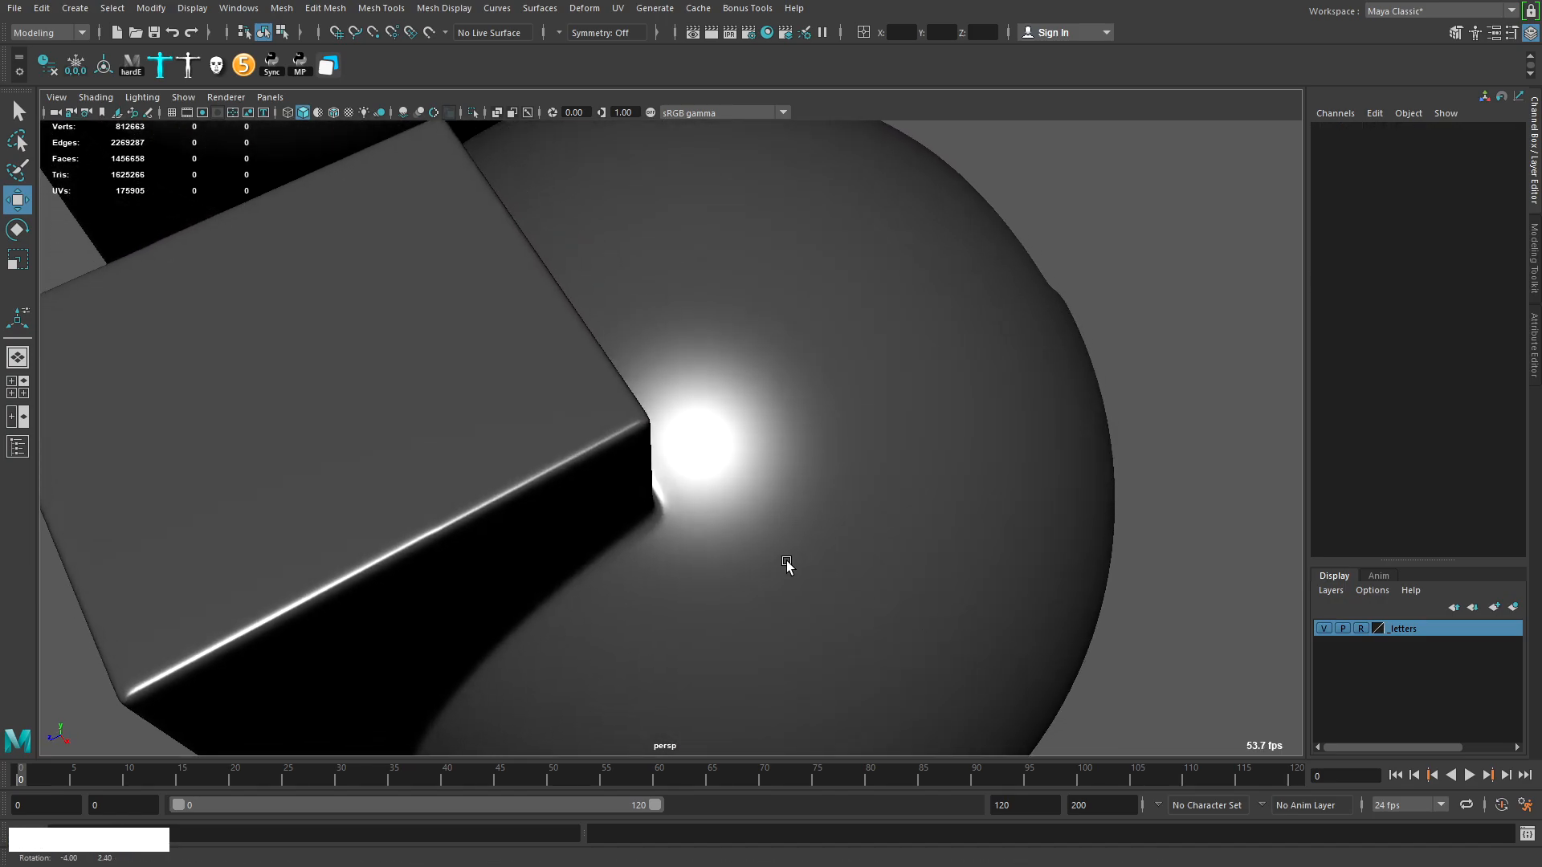
right_click_drag(578, 509, 499, 533, "alt")
left_click_drag(498, 534, 637, 420, "alt")
right_click_drag(637, 420, 970, 427, "alt")
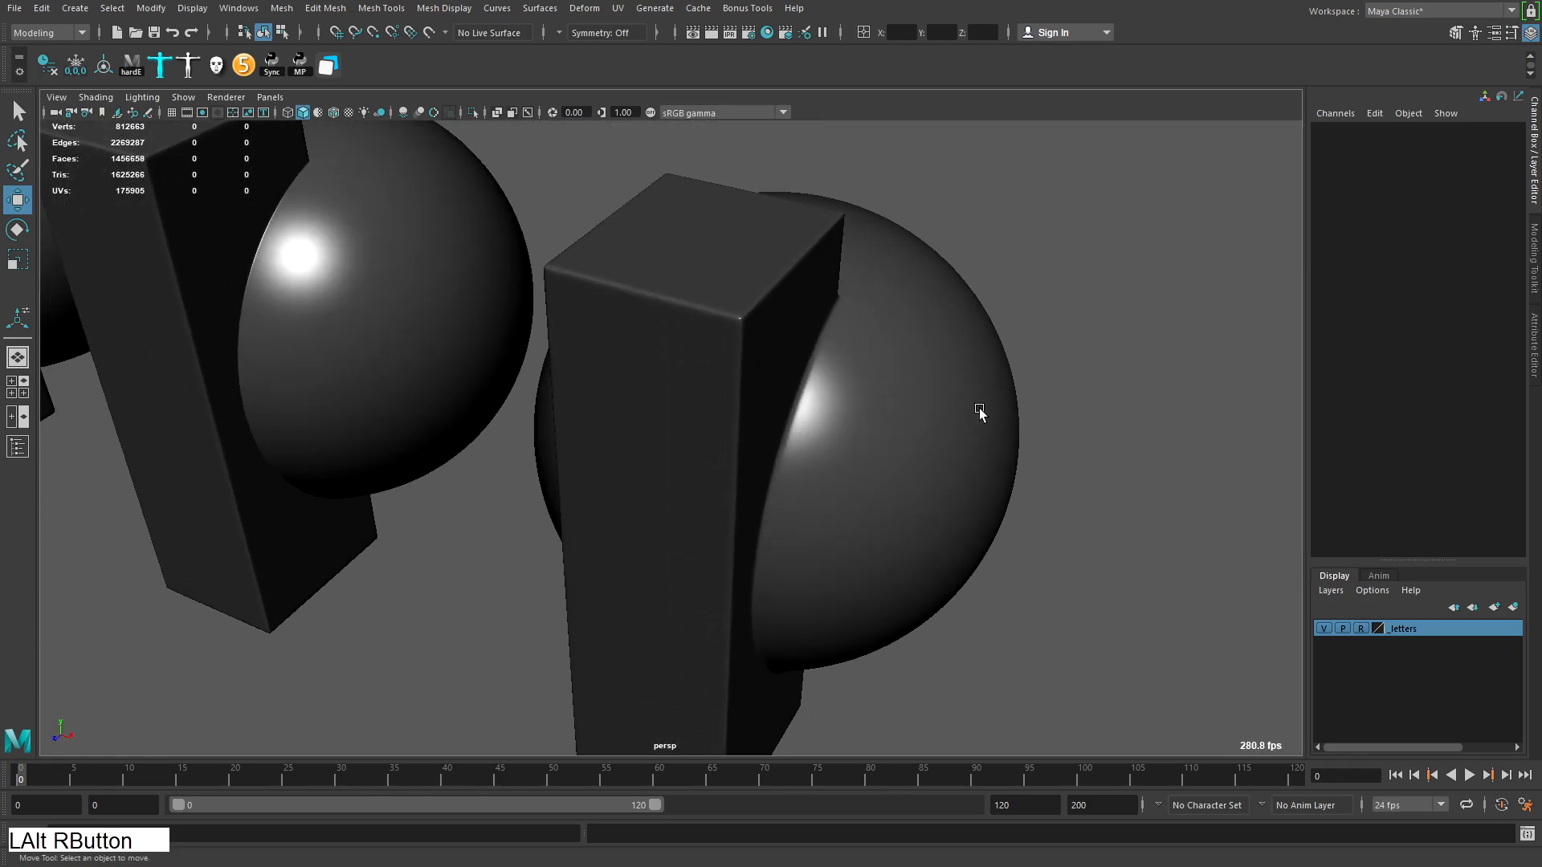
Examine the block's side and end faces and the sphere's silhouette for shading differences between the versions
left_click_drag(971, 427, 877, 454, "alt")
right_click_drag(878, 454, 681, 464, "alt")
left_click_drag(681, 464, 727, 259, "alt")
left_click(712, 330)
left_click(713, 328)
middle_click_drag(726, 259, 719, 434, "alt")
left_click_drag(720, 434, 971, 448, "alt")
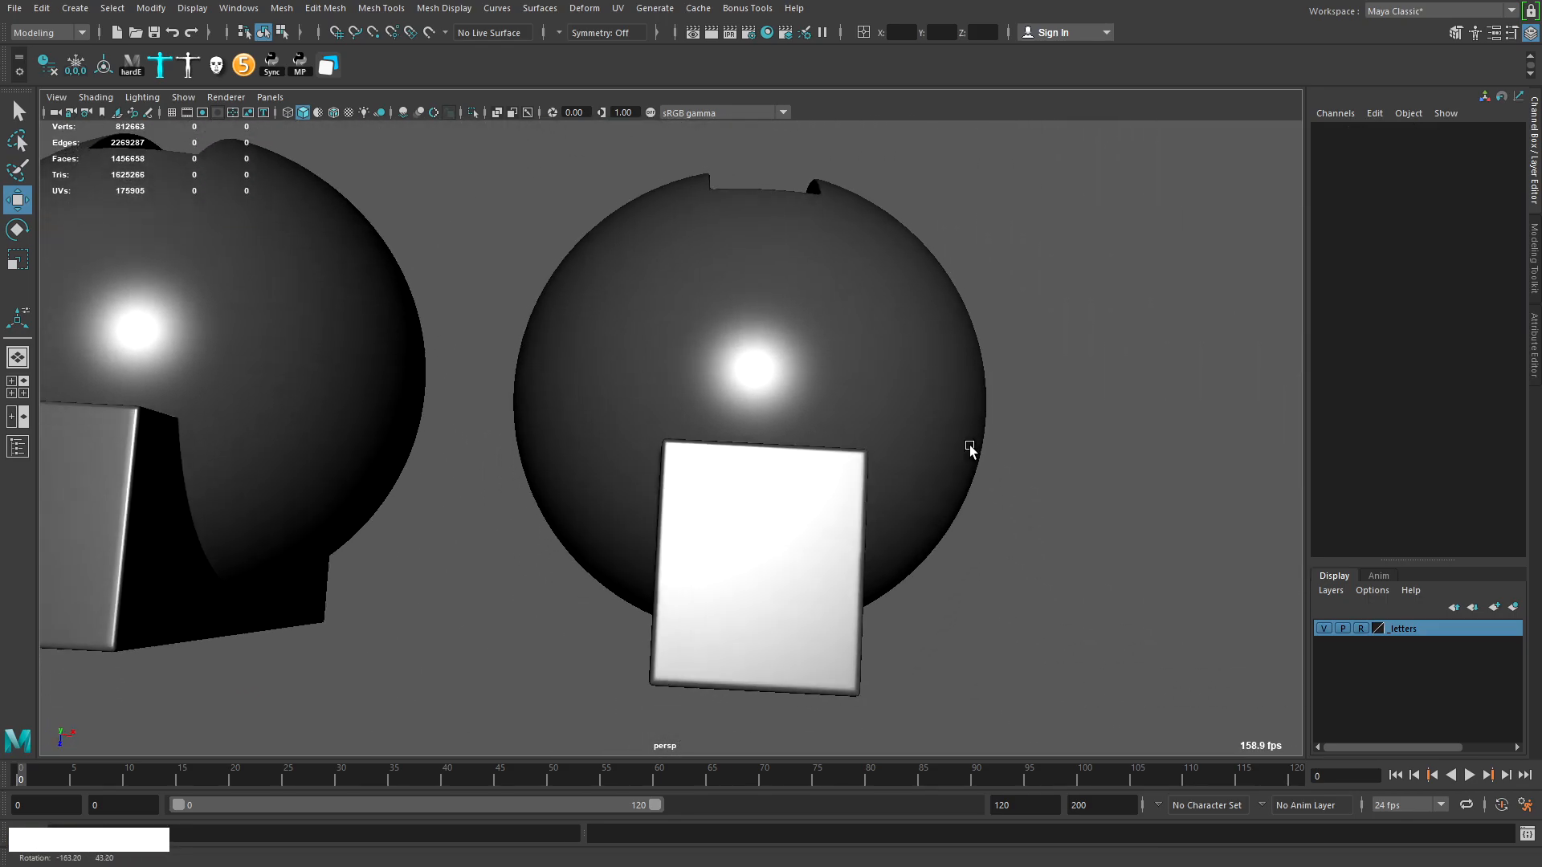
right_click_drag(971, 447, 689, 380, "alt")
middle_click_drag(688, 380, 774, 420, "alt")
left_click_drag(774, 420, 854, 427, "alt")
Frame a sphere-and-block mesh and compare all three versions side by side from above
left_click_drag(1004, 295, 688, 273, "alt")
left_click_drag(688, 261, 549, 514)
left_click_drag(554, 518, 811, 509, "alt")
left_click(970, 489)
left_click_drag(666, 427, 953, 340, "alt")
left_click(707, 426)
key("f")
left_click(953, 339)
left_click_drag(819, 249, 836, 361, "alt")
mouse_move(835, 362)
right_mouse_down("alt")
mouse_move(812, 358)
mouse_move(831, 369)
right_mouse_up("alt")
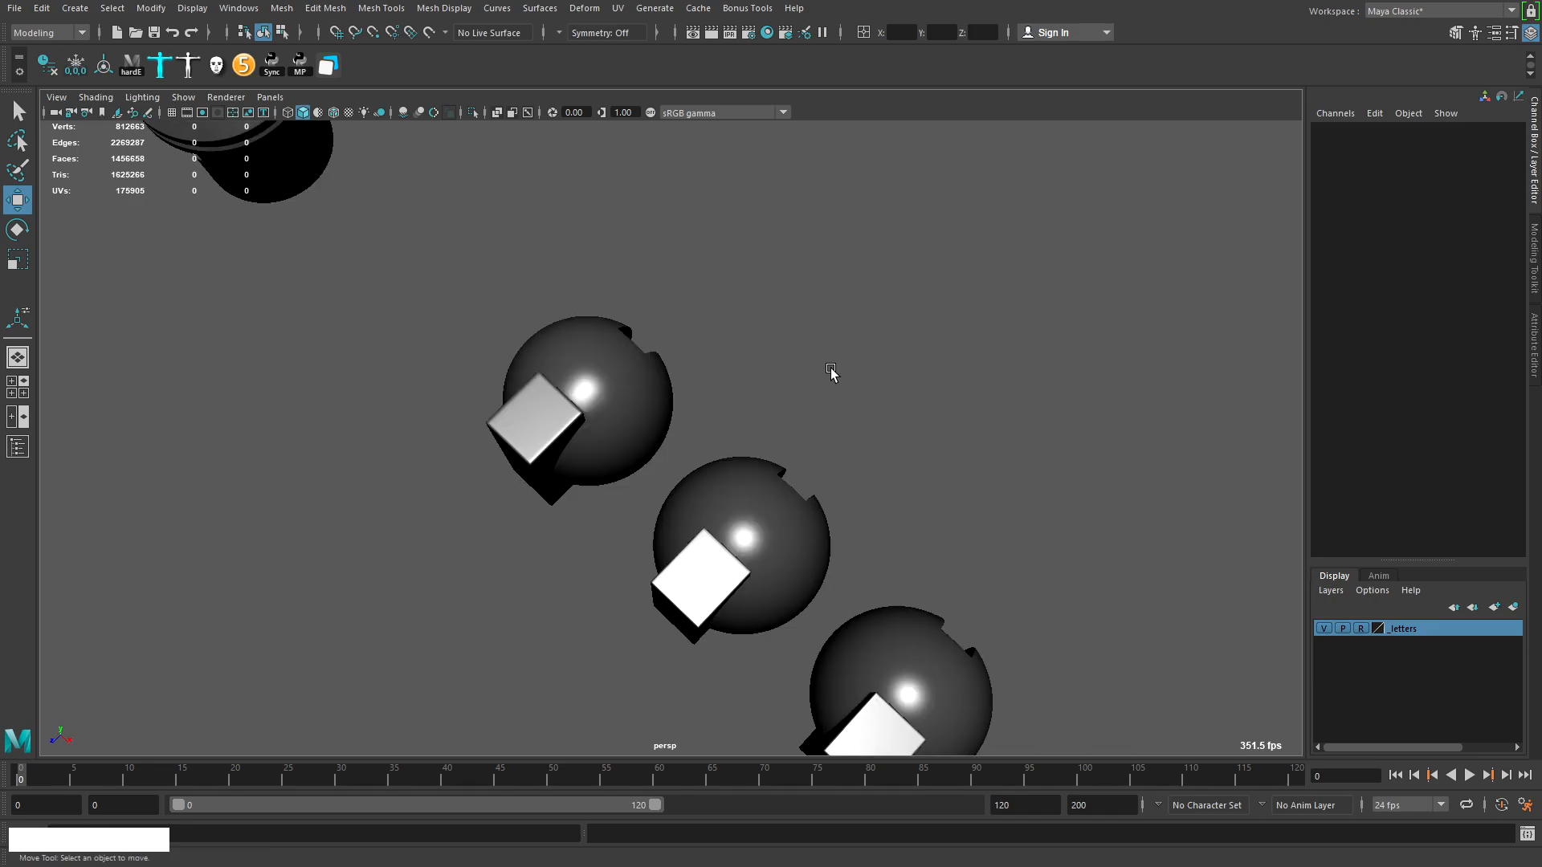
left_click_drag(807, 354, 691, 450, "alt")
middle_click_drag(692, 450, 671, 482, "alt")
Examine the three sphere-and-block versions from closer, low-angle views around their cut notches
left_click_drag(797, 226, 671, 371)
left_click(835, 530)
right_click_drag(835, 530, 642, 604, "alt")
left_click_drag(642, 604, 646, 558, "alt")
left_click(427, 533)
left_click(882, 518)
right_click_drag(881, 517, 781, 593, "alt")
left_click_drag(781, 593, 903, 570, "alt")
Undo the moves of the ZBrush sphere-and-block mesh
key("ctrl+z")
key("ctrl+z")
key("ctrl+z")
left_click_drag(775, 543, 770, 518, "alt")
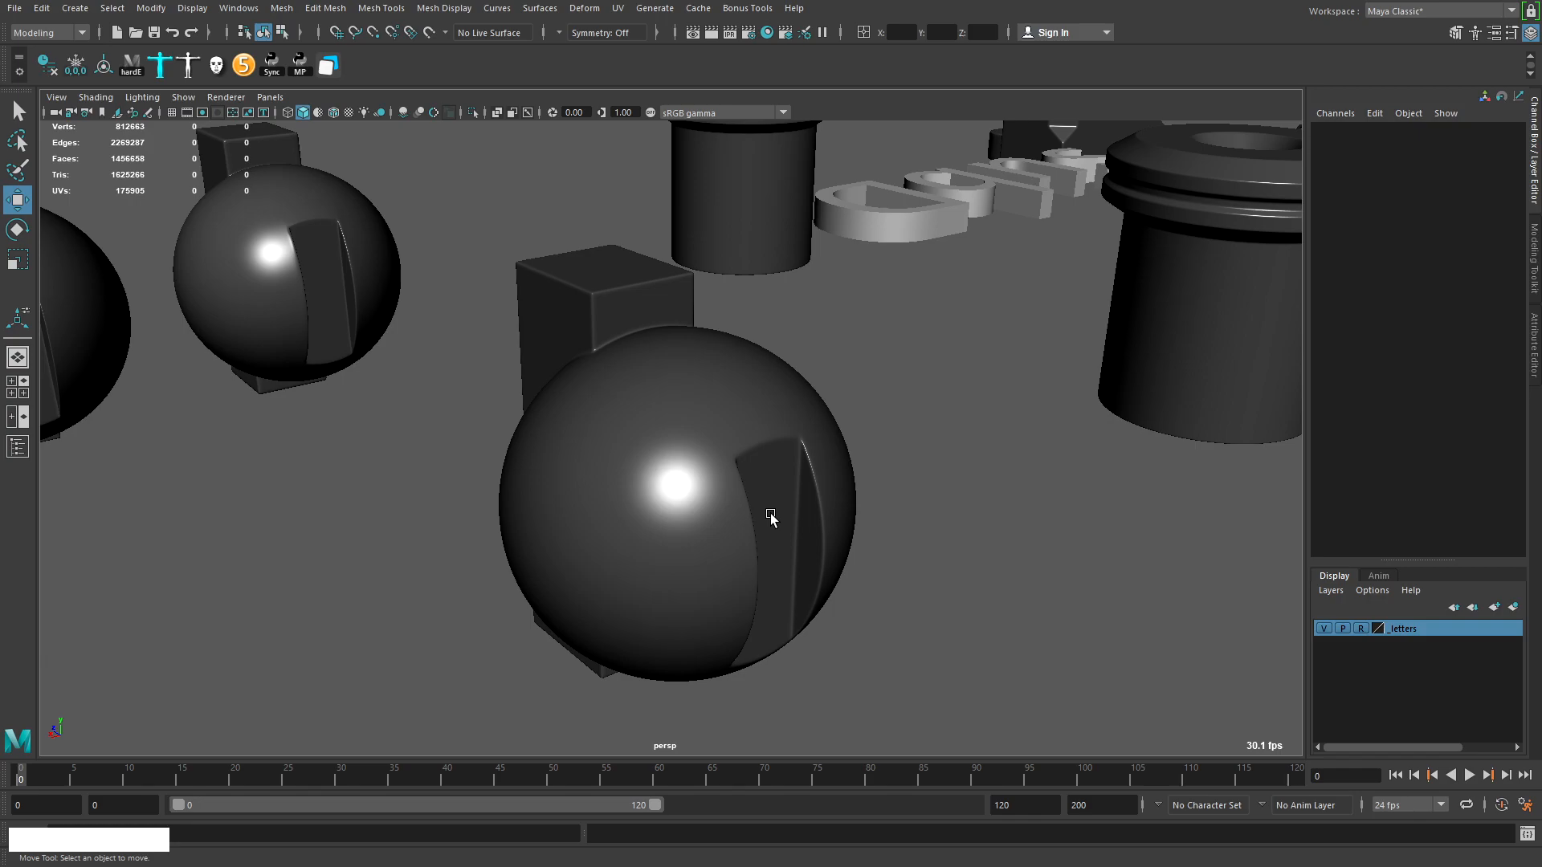
Review the complete ZBrush row of models against the subD row in an overview
right_click_drag(770, 513, 723, 481, "alt")
left_click_drag(723, 481, 750, 512, "alt")
mouse_move(750, 512)
middle_mouse_down("alt")
mouse_move(746, 495)
mouse_move(757, 506)
middle_mouse_up("alt")
left_click_drag(758, 505, 730, 493, "alt")
middle_click_drag(730, 492, 717, 480, "alt")
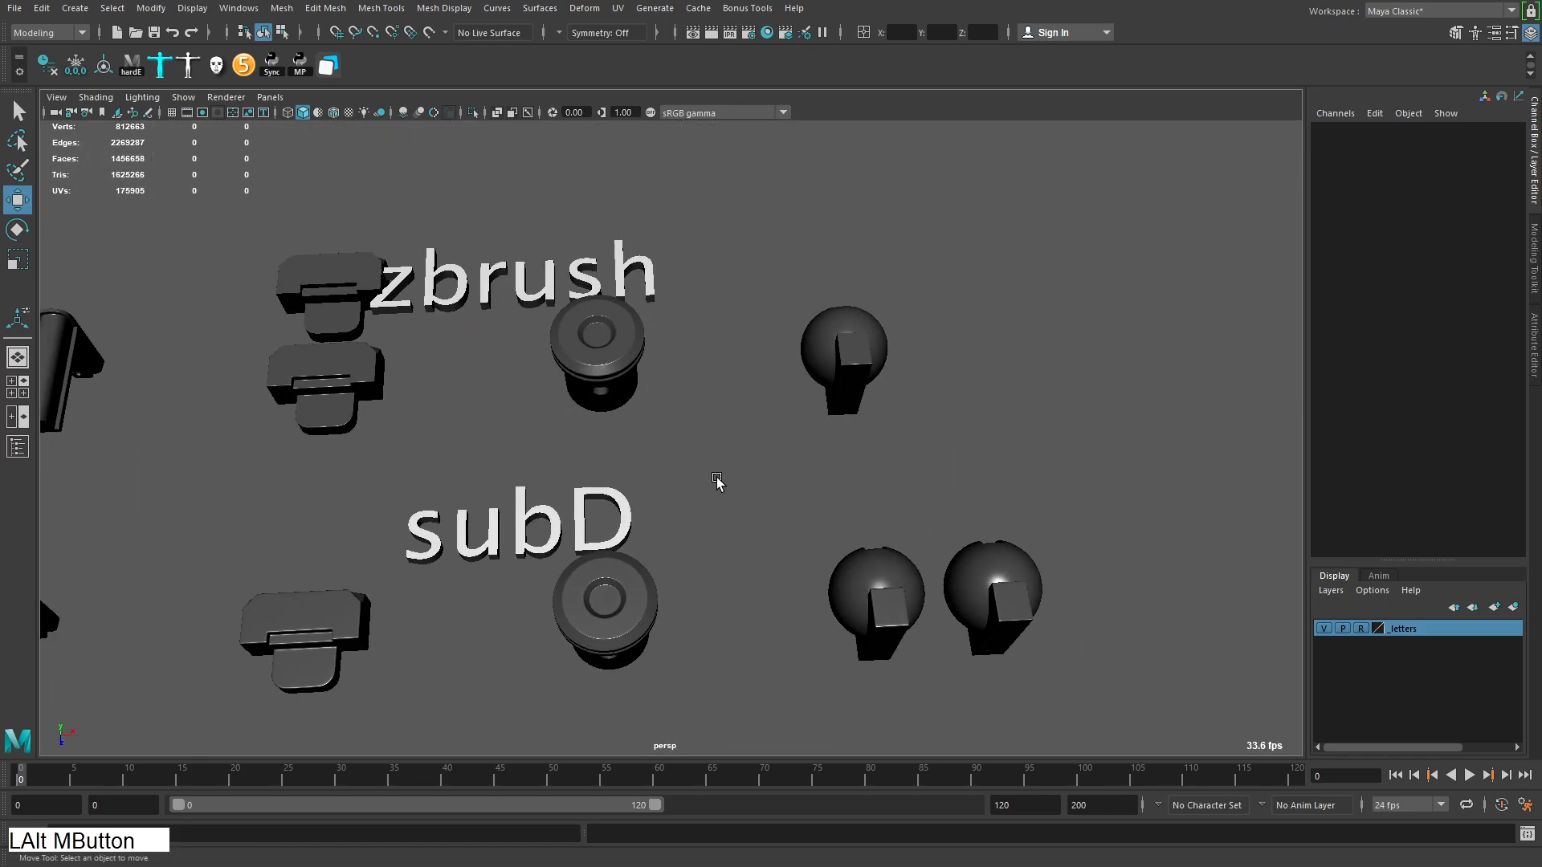
left_click_drag(717, 480, 699, 472, "alt")
right_click_drag(699, 473, 664, 449, "alt")
middle_click_drag(664, 449, 767, 476, "alt")
left_click_drag(768, 477, 770, 470, "alt")
left_click(970, 391)
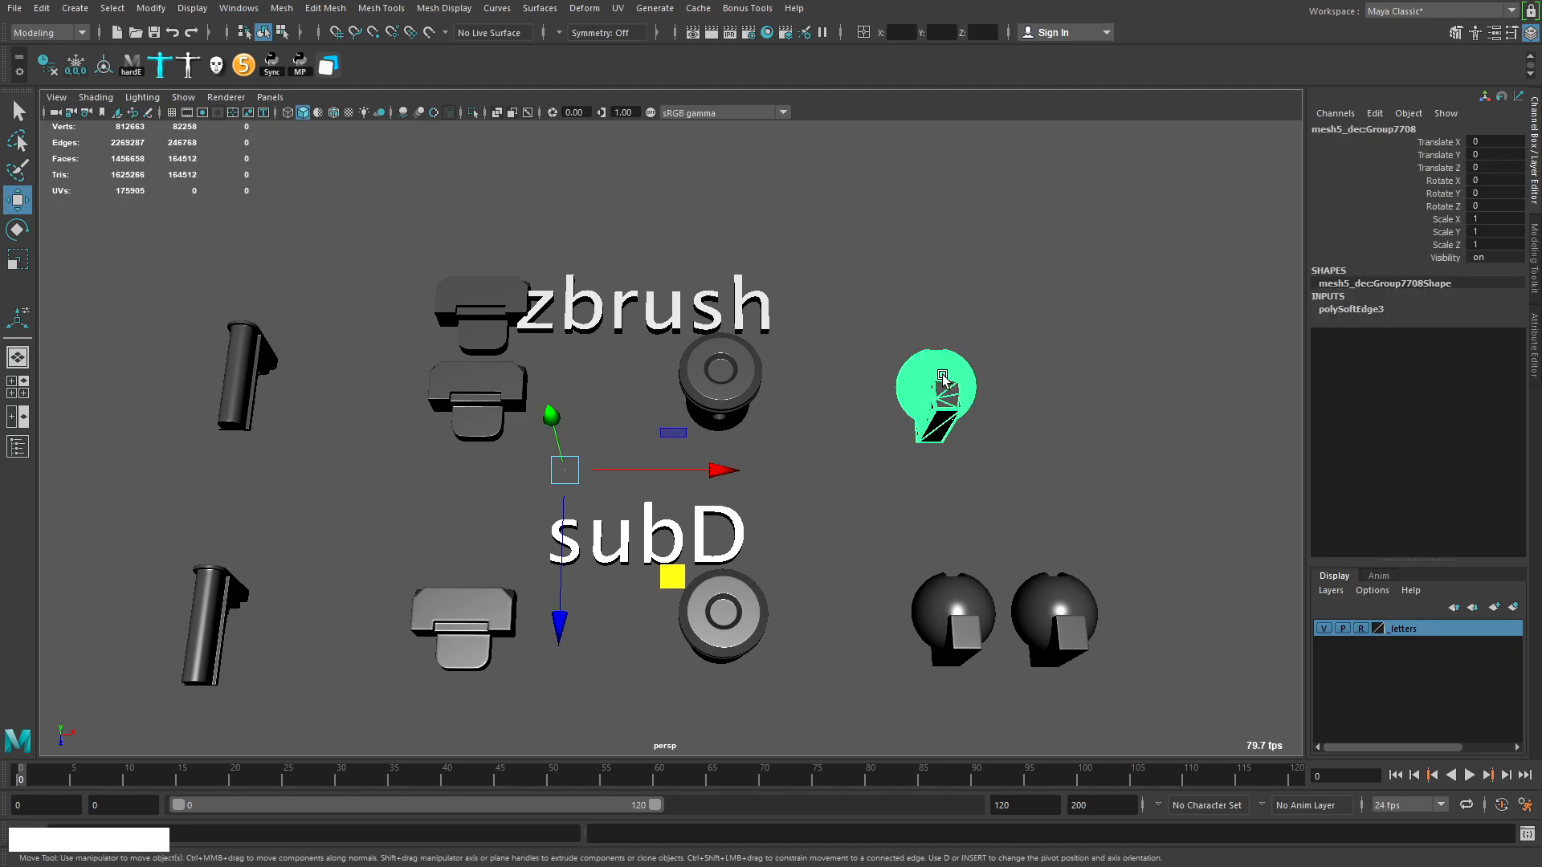
Frame the ZBrush cylinder and examine its grooved cap and side hole, comparing the cylinder versions
left_click(725, 377)
key("f")
left_click_drag(771, 498, 863, 458, "alt")
left_click(916, 506)
right_click_drag(916, 506, 851, 473, "alt")
left_click_drag(851, 474, 842, 558, "alt")
right_click_drag(841, 558, 716, 421, "alt")
middle_click_drag(716, 421, 751, 382, "alt")
left_click_drag(751, 382, 803, 337, "alt")
right_click_drag(803, 337, 975, 375, "alt")
middle_click_drag(975, 375, 863, 514, "alt")
left_click_drag(863, 514, 884, 499, "alt")
right_click_drag(884, 499, 960, 518, "alt")
left_click_drag(960, 518, 956, 472, "alt")
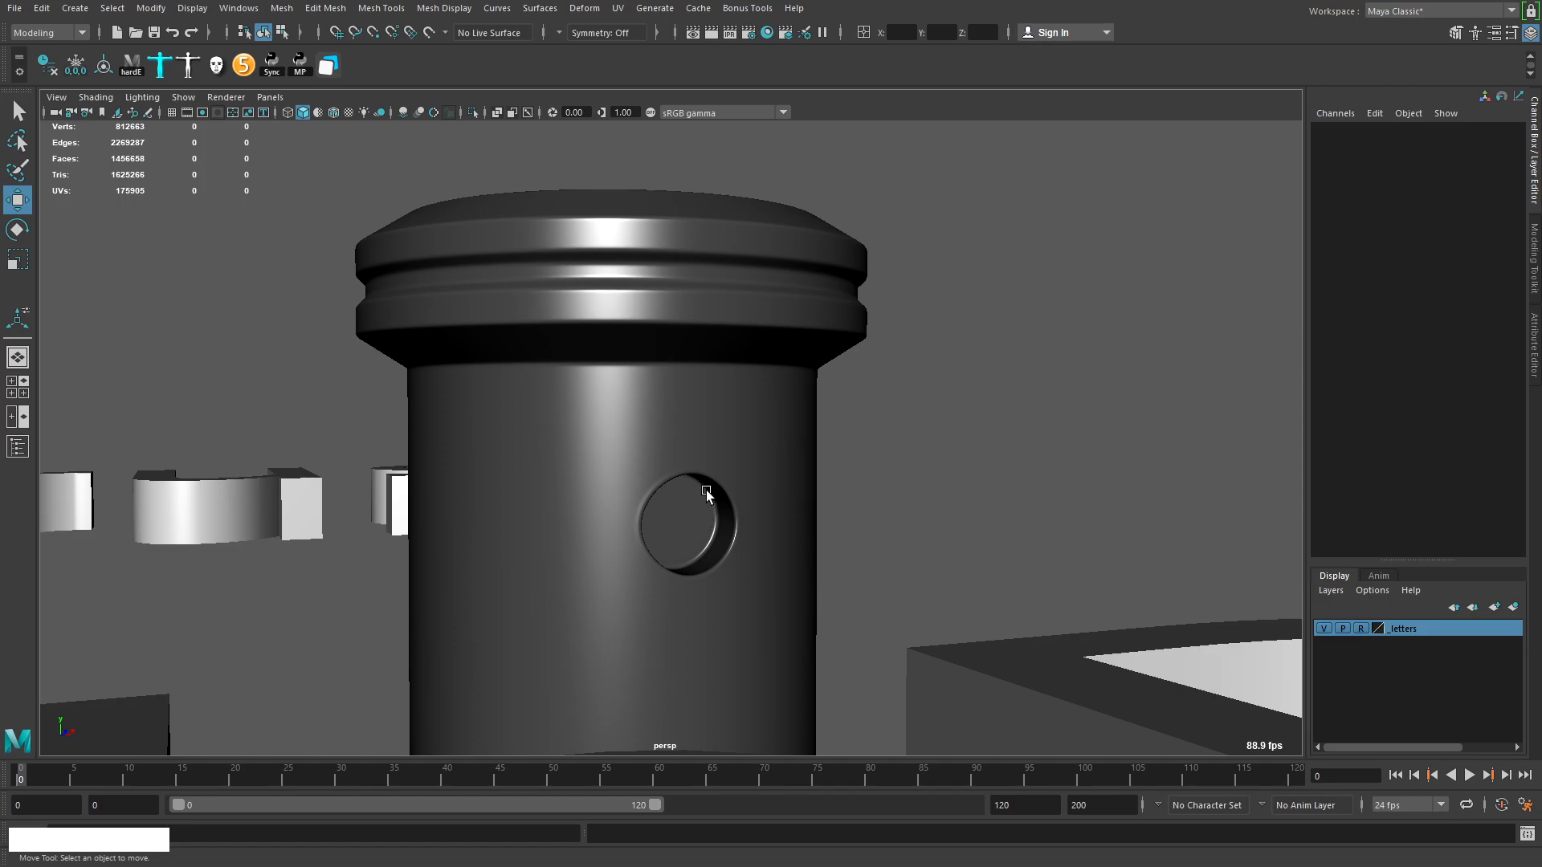
left_click_drag(704, 492, 758, 499, "alt")
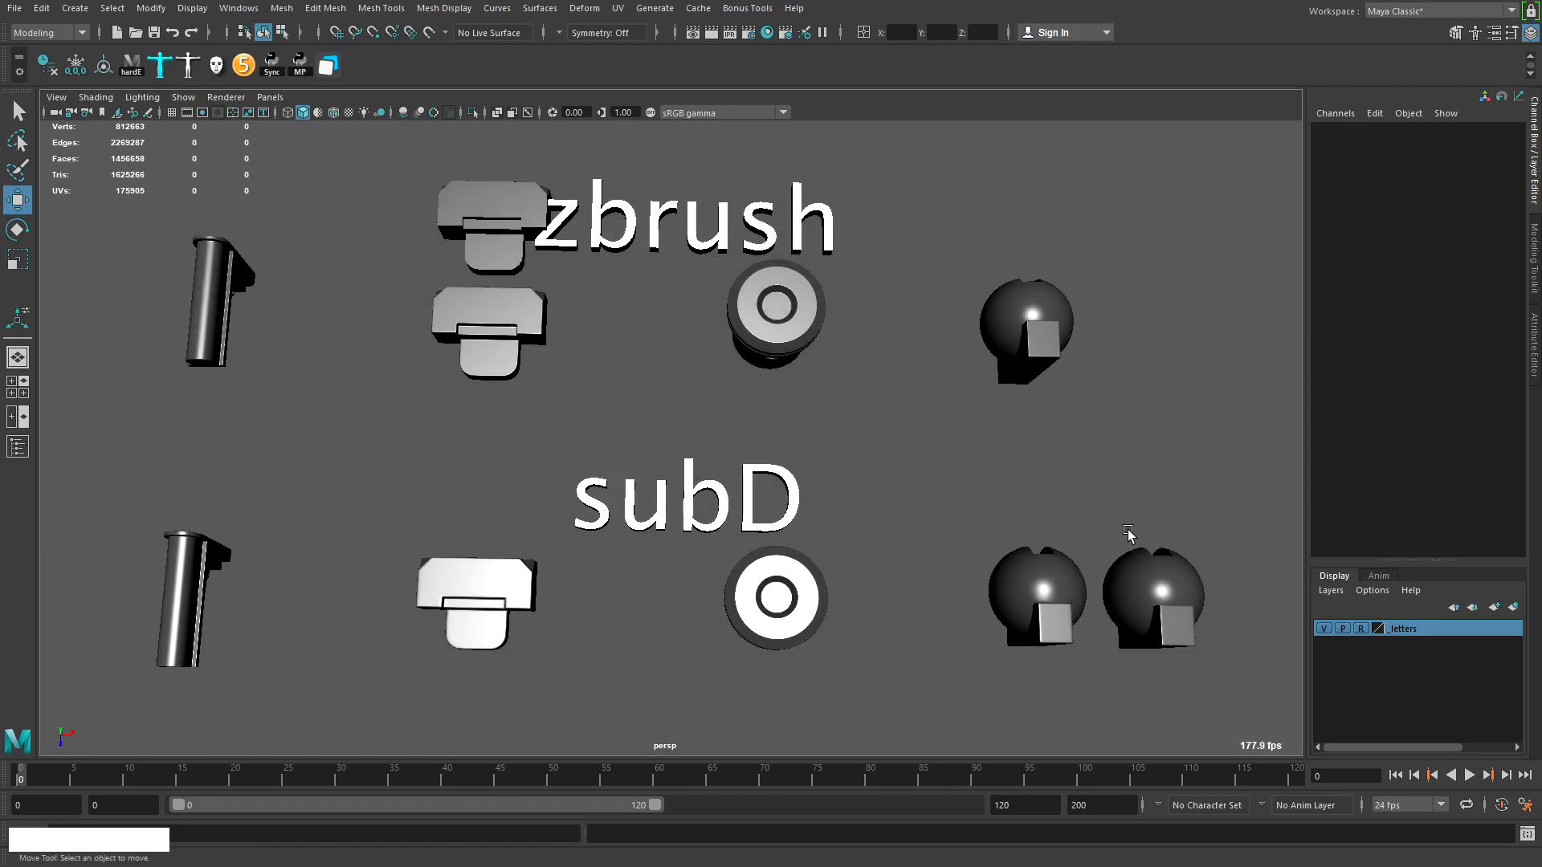